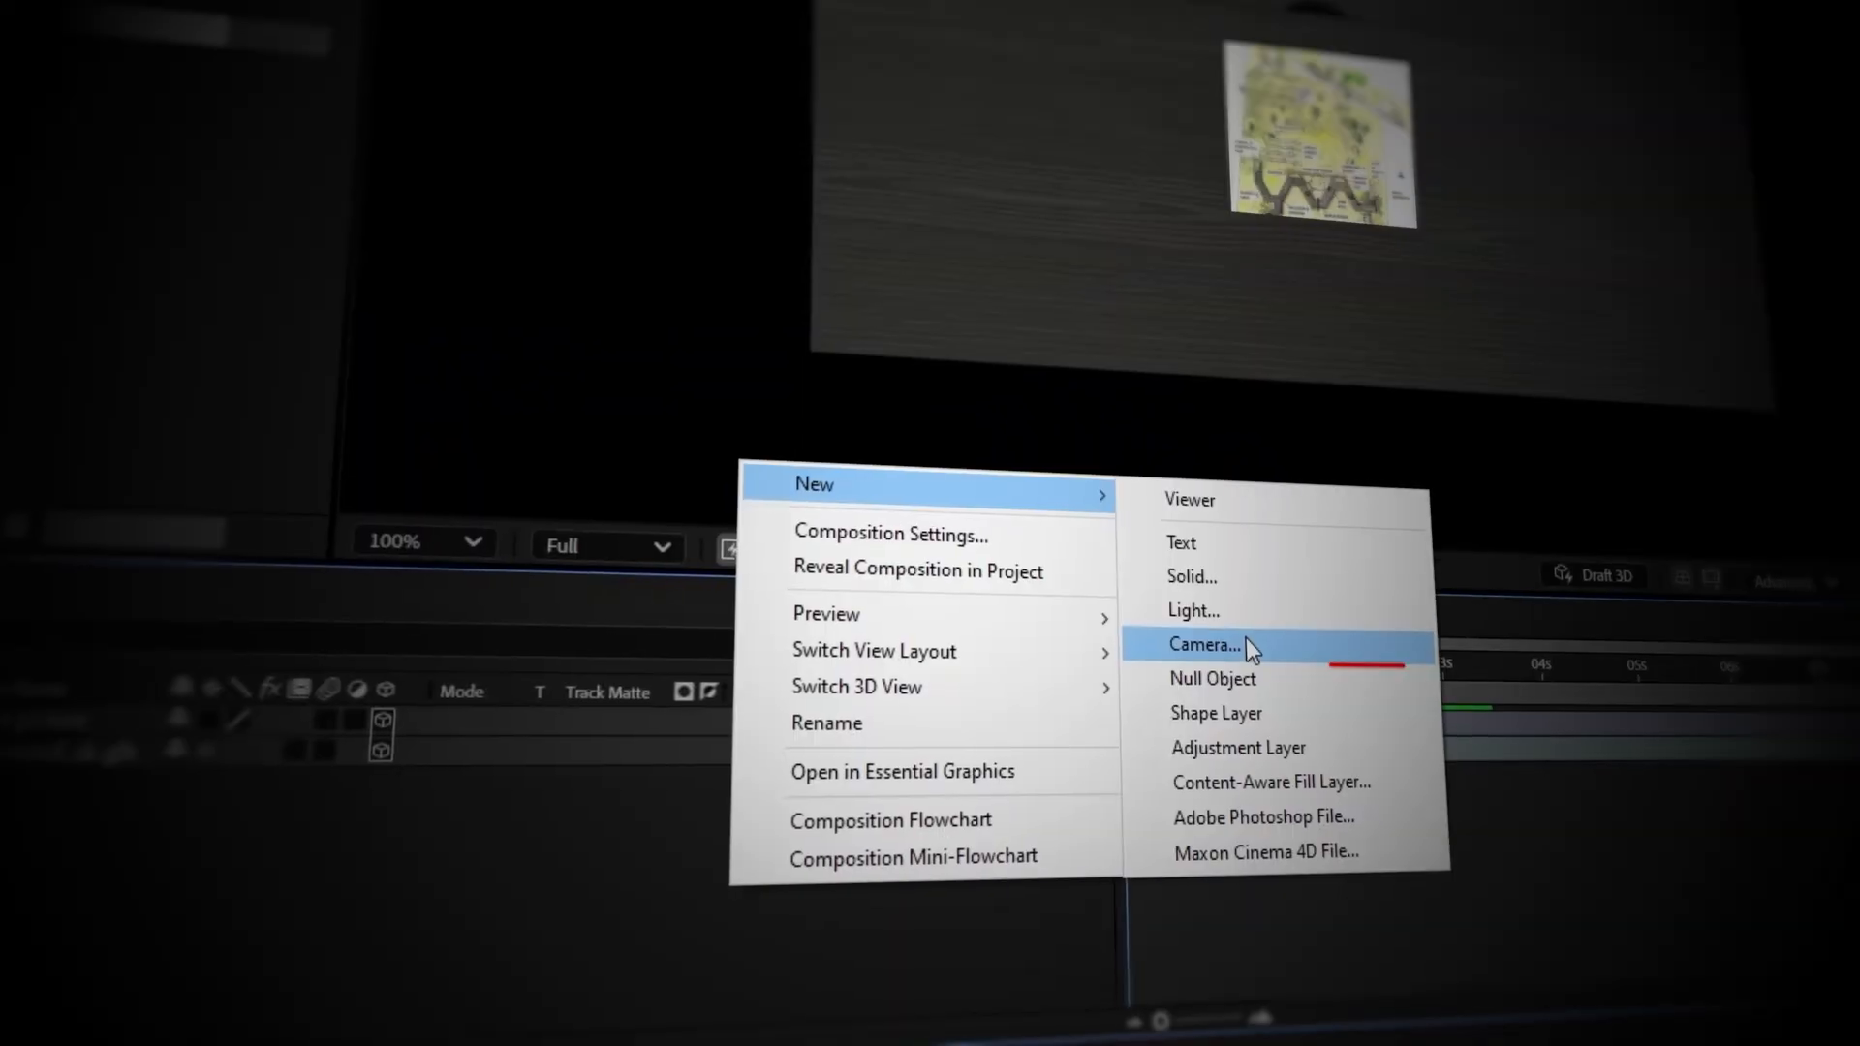
# Start creating a camera layer and choose Two-Node Camera as its type.
pyautogui.click(1240, 644)
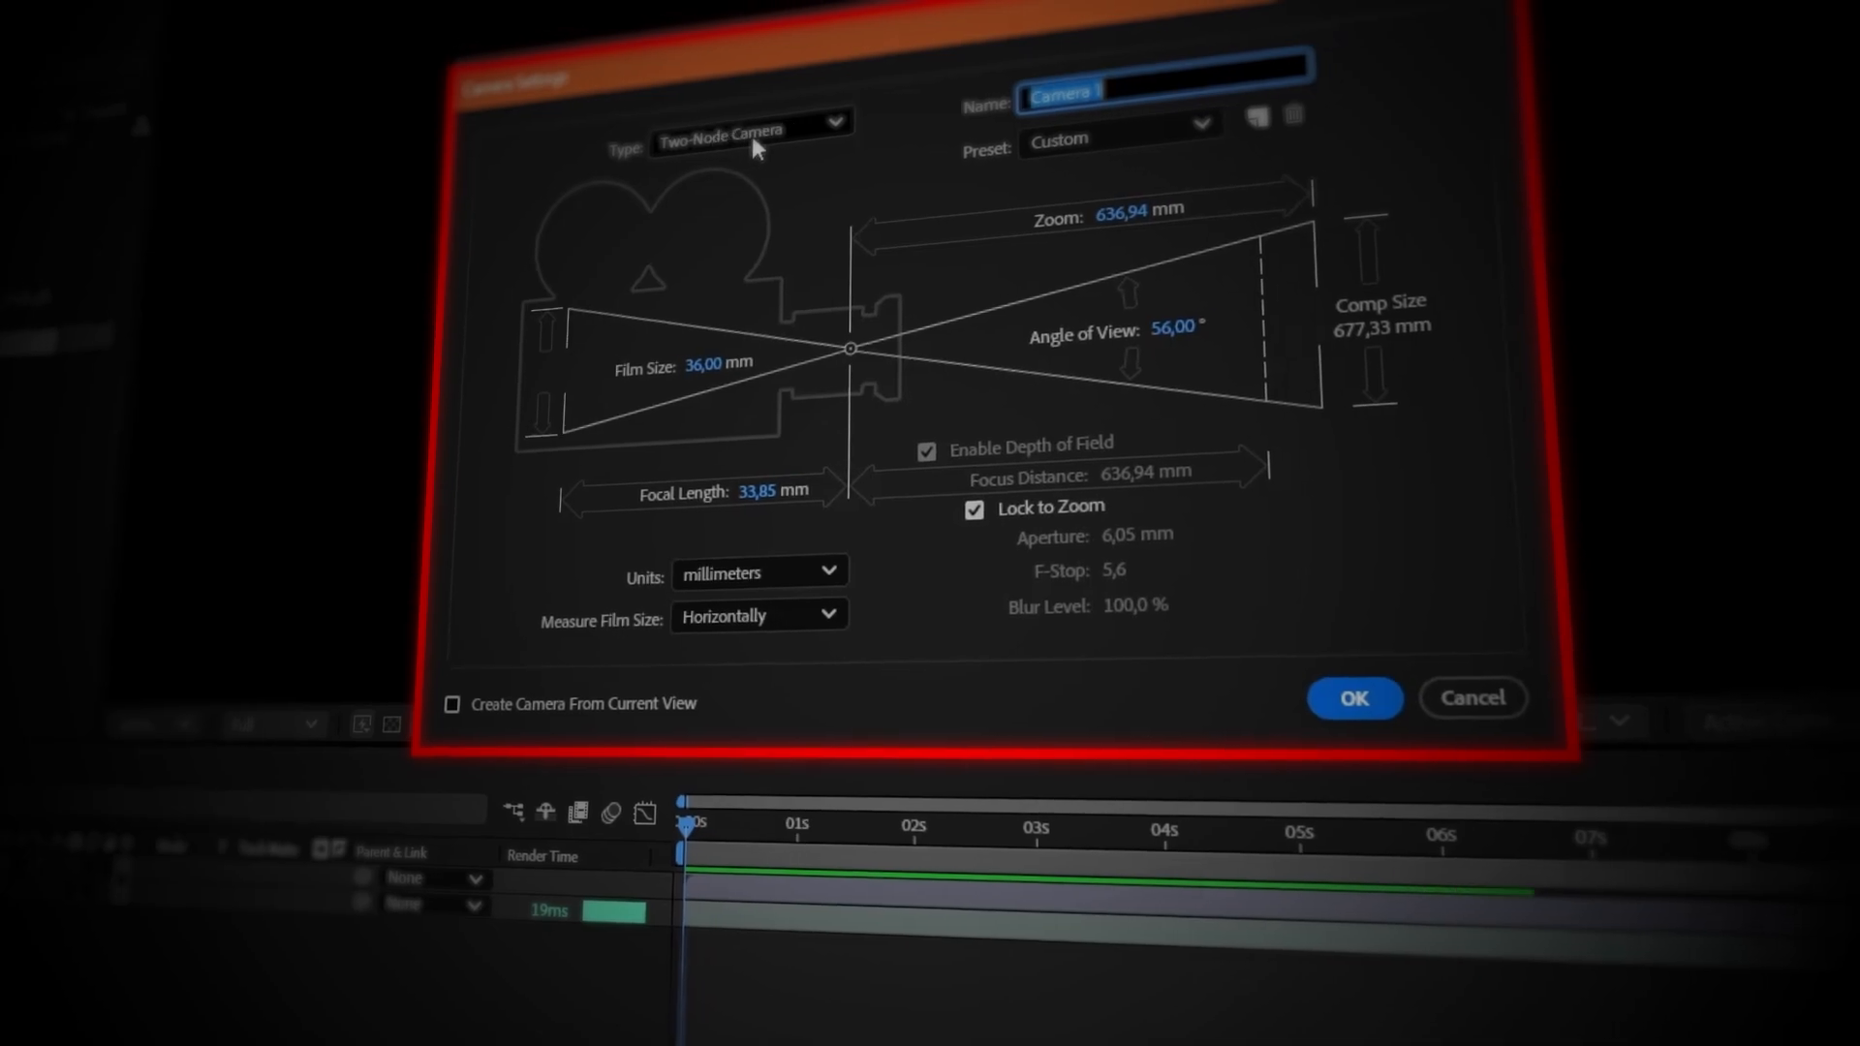
pyautogui.click(755, 141)
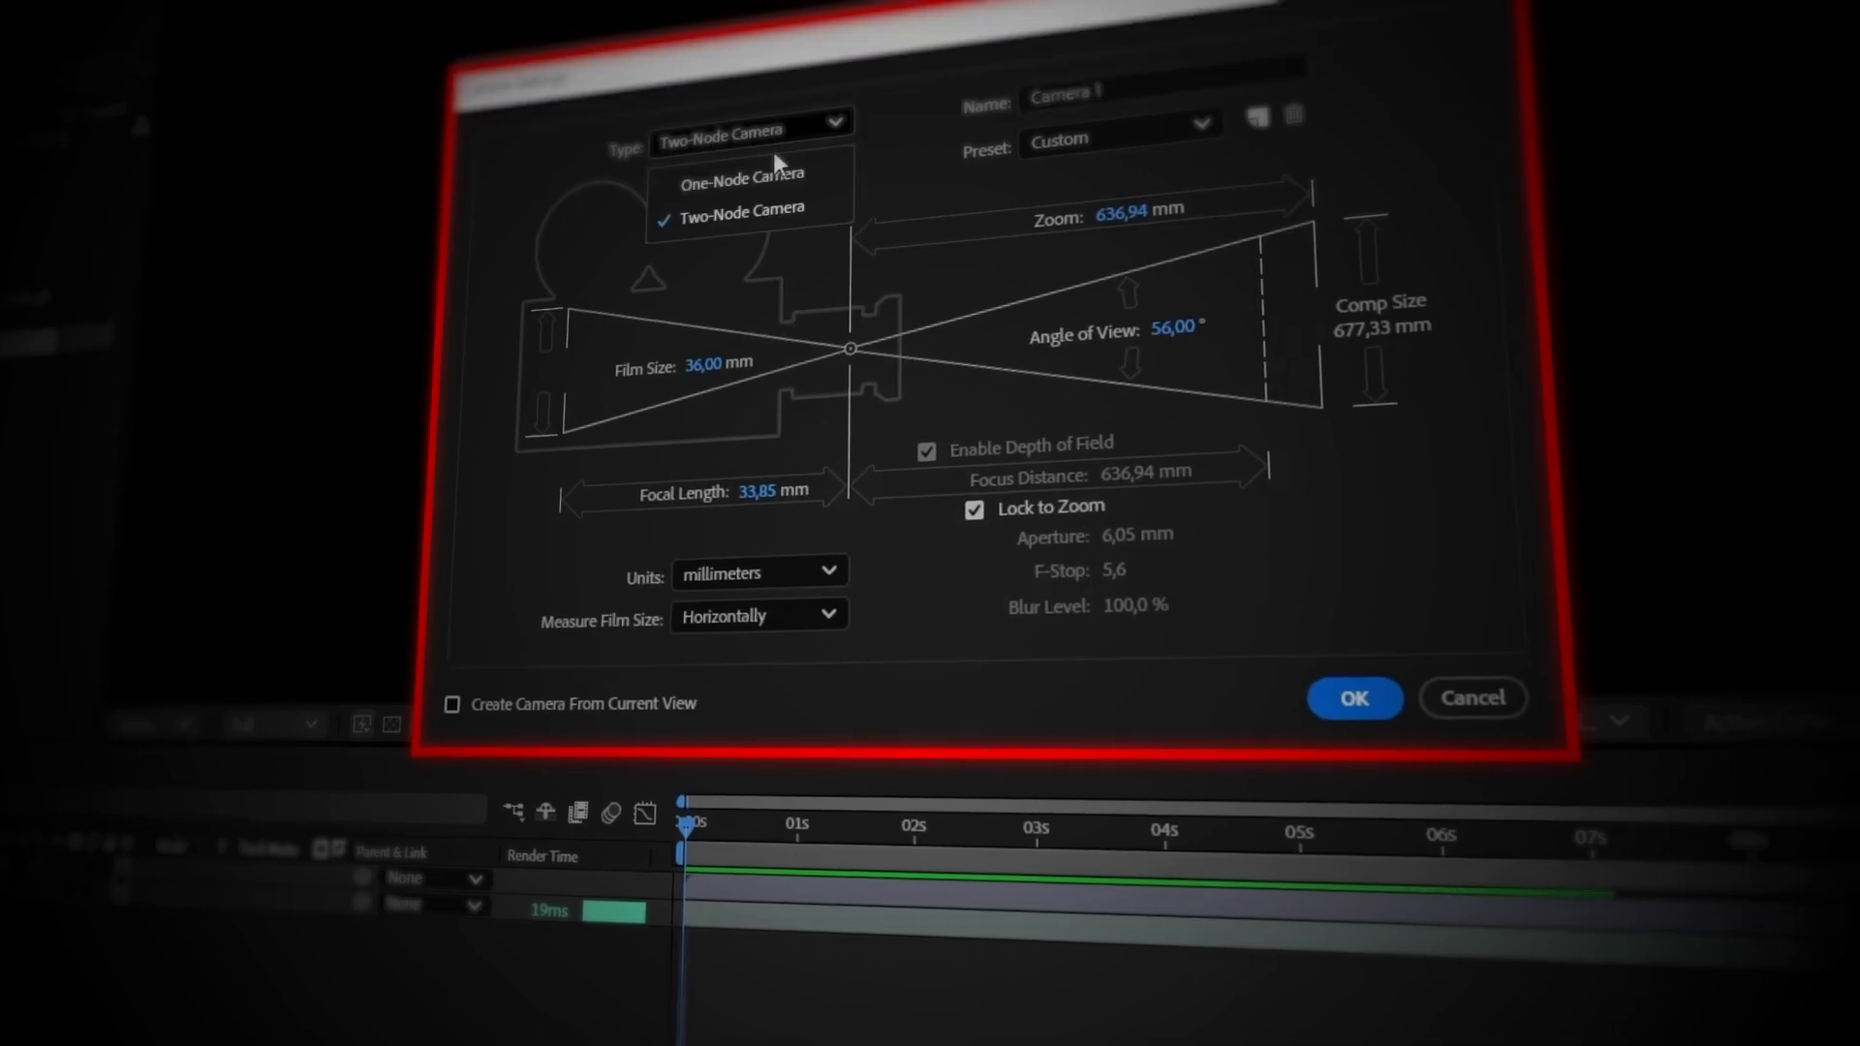
pyautogui.click(785, 201)
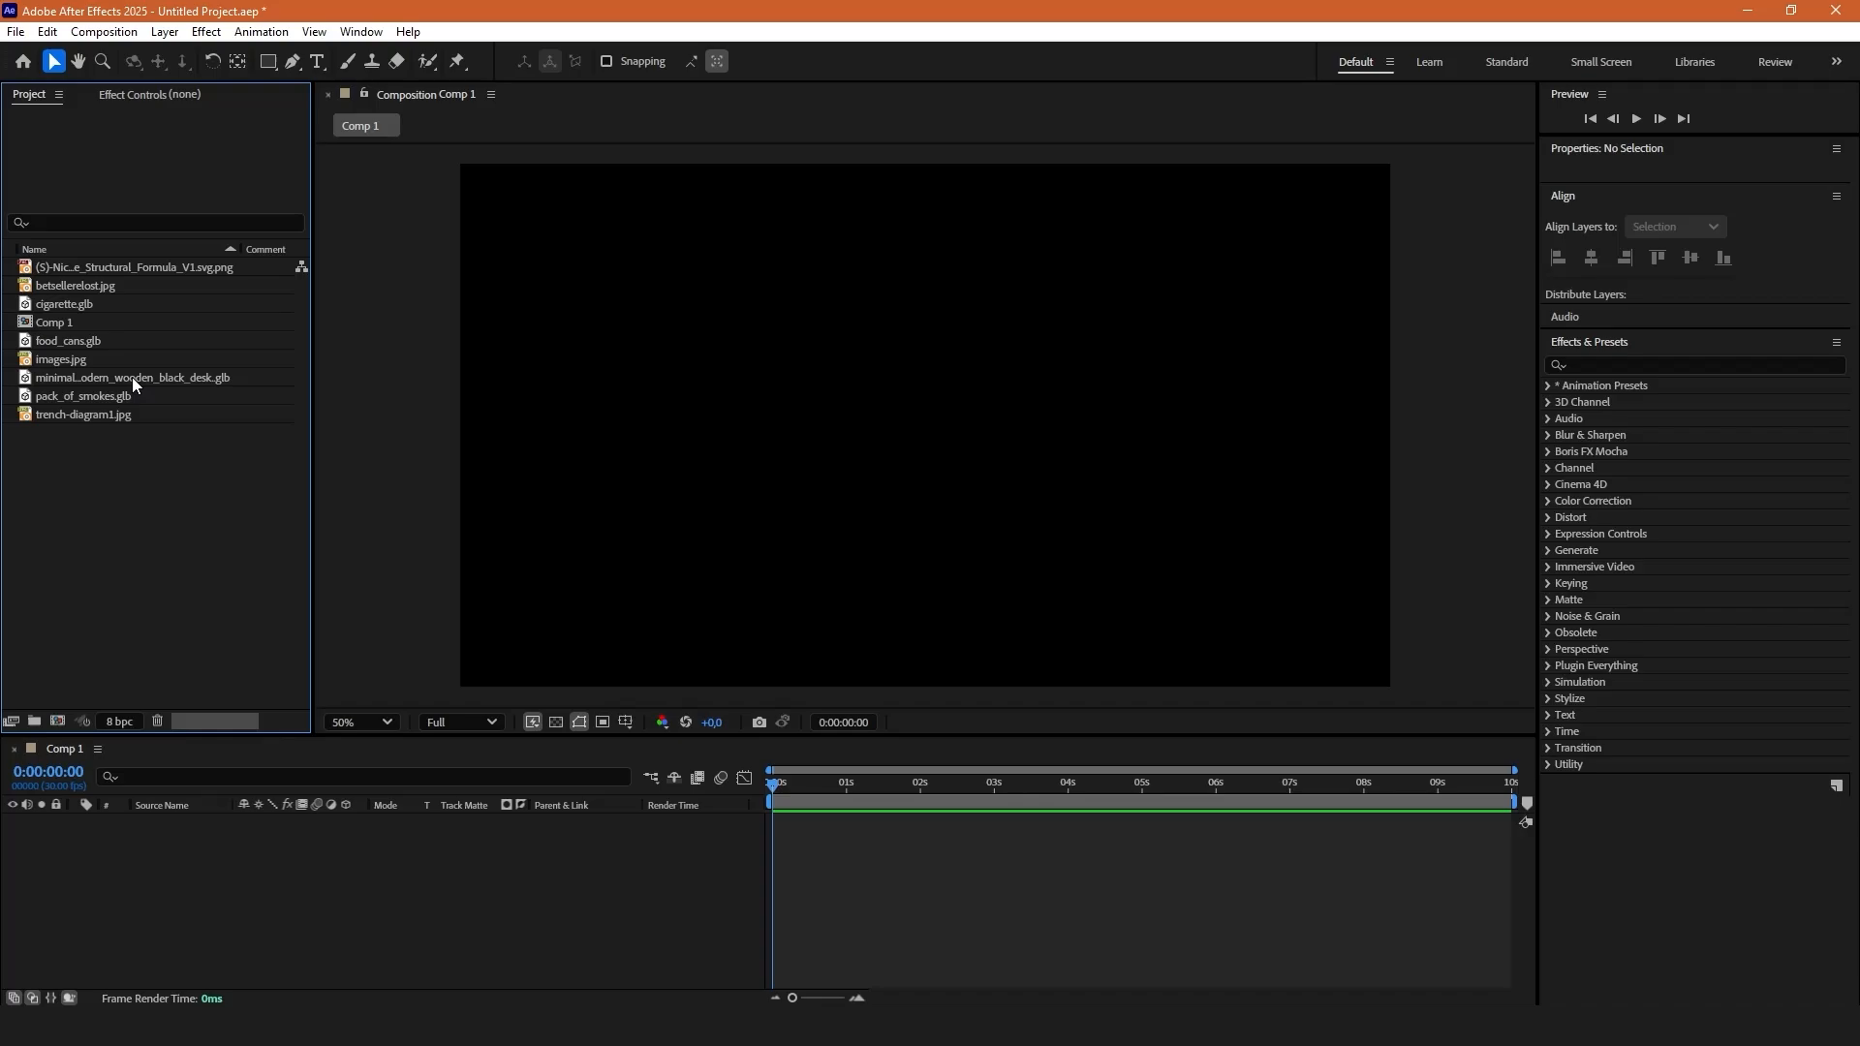
# Add the minimalistic_modern_wooden_black_desk.glb model to Comp 1, sized to the composition.
pyautogui.moveTo(132, 376); pyautogui.dragTo(254, 868)
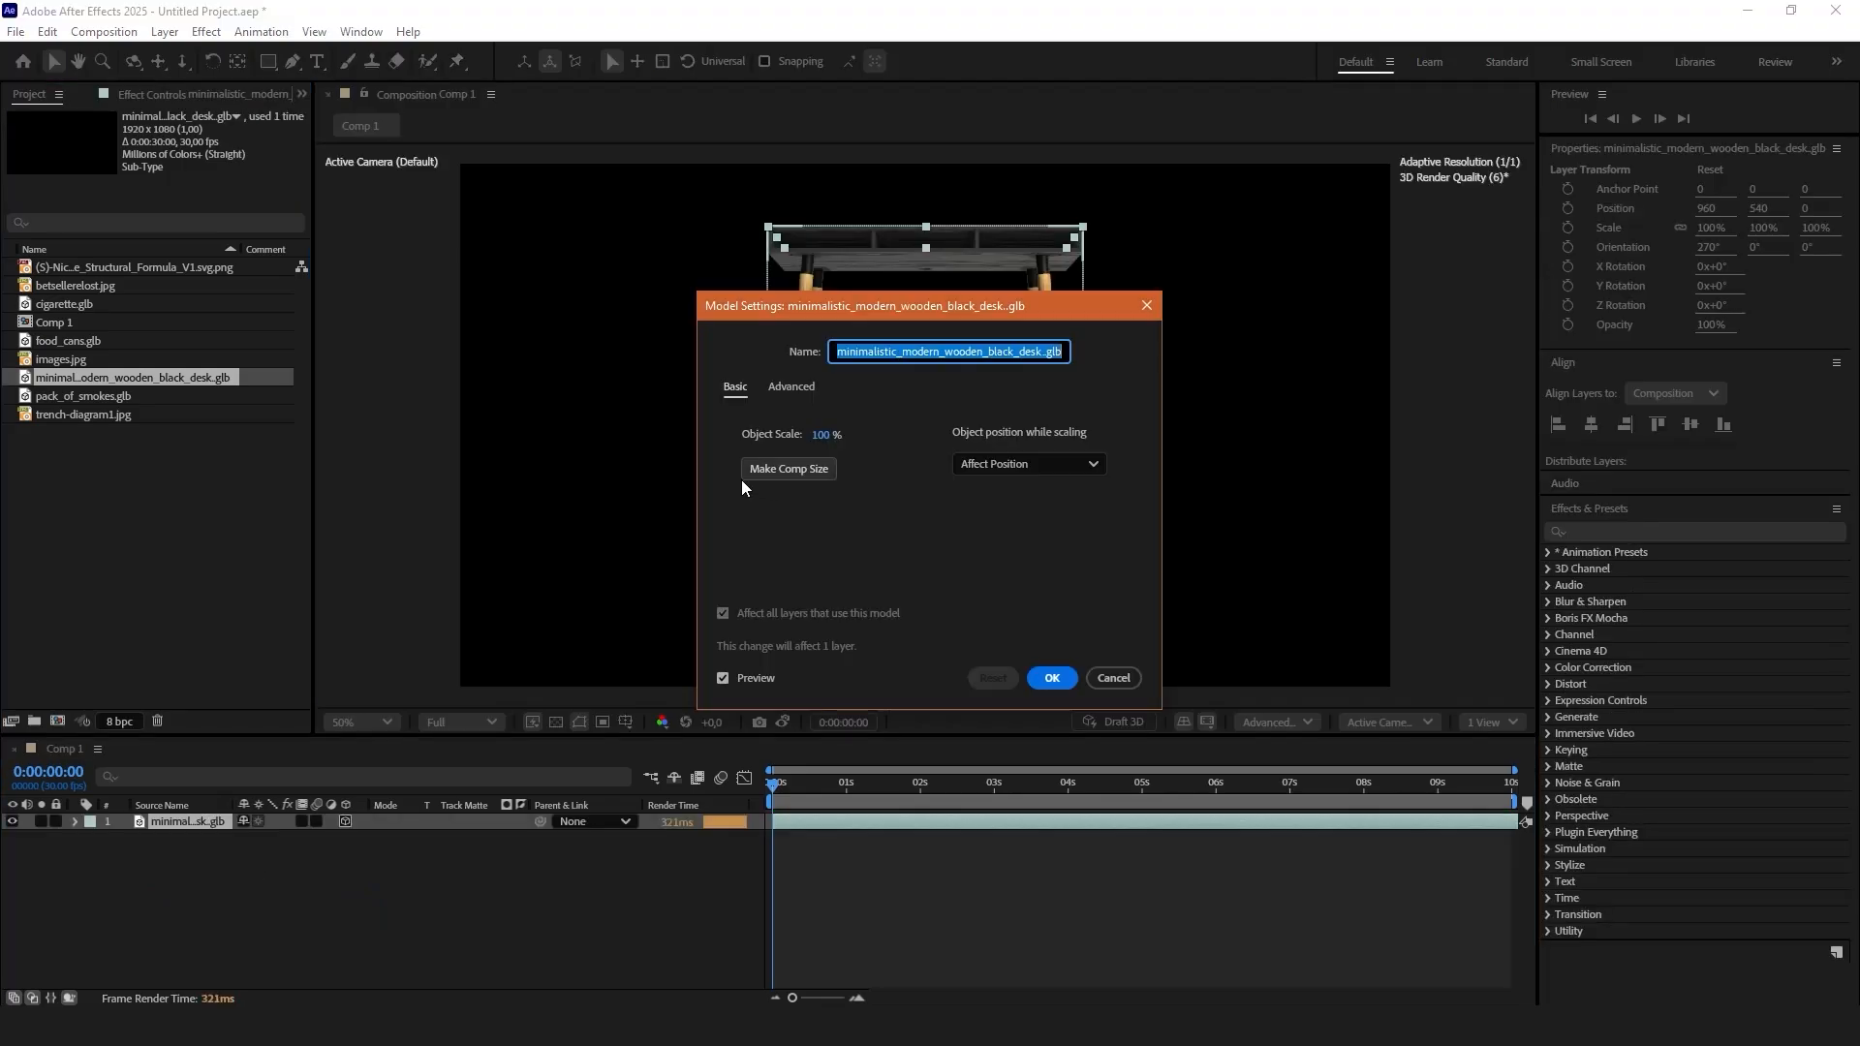
pyautogui.click(796, 468)
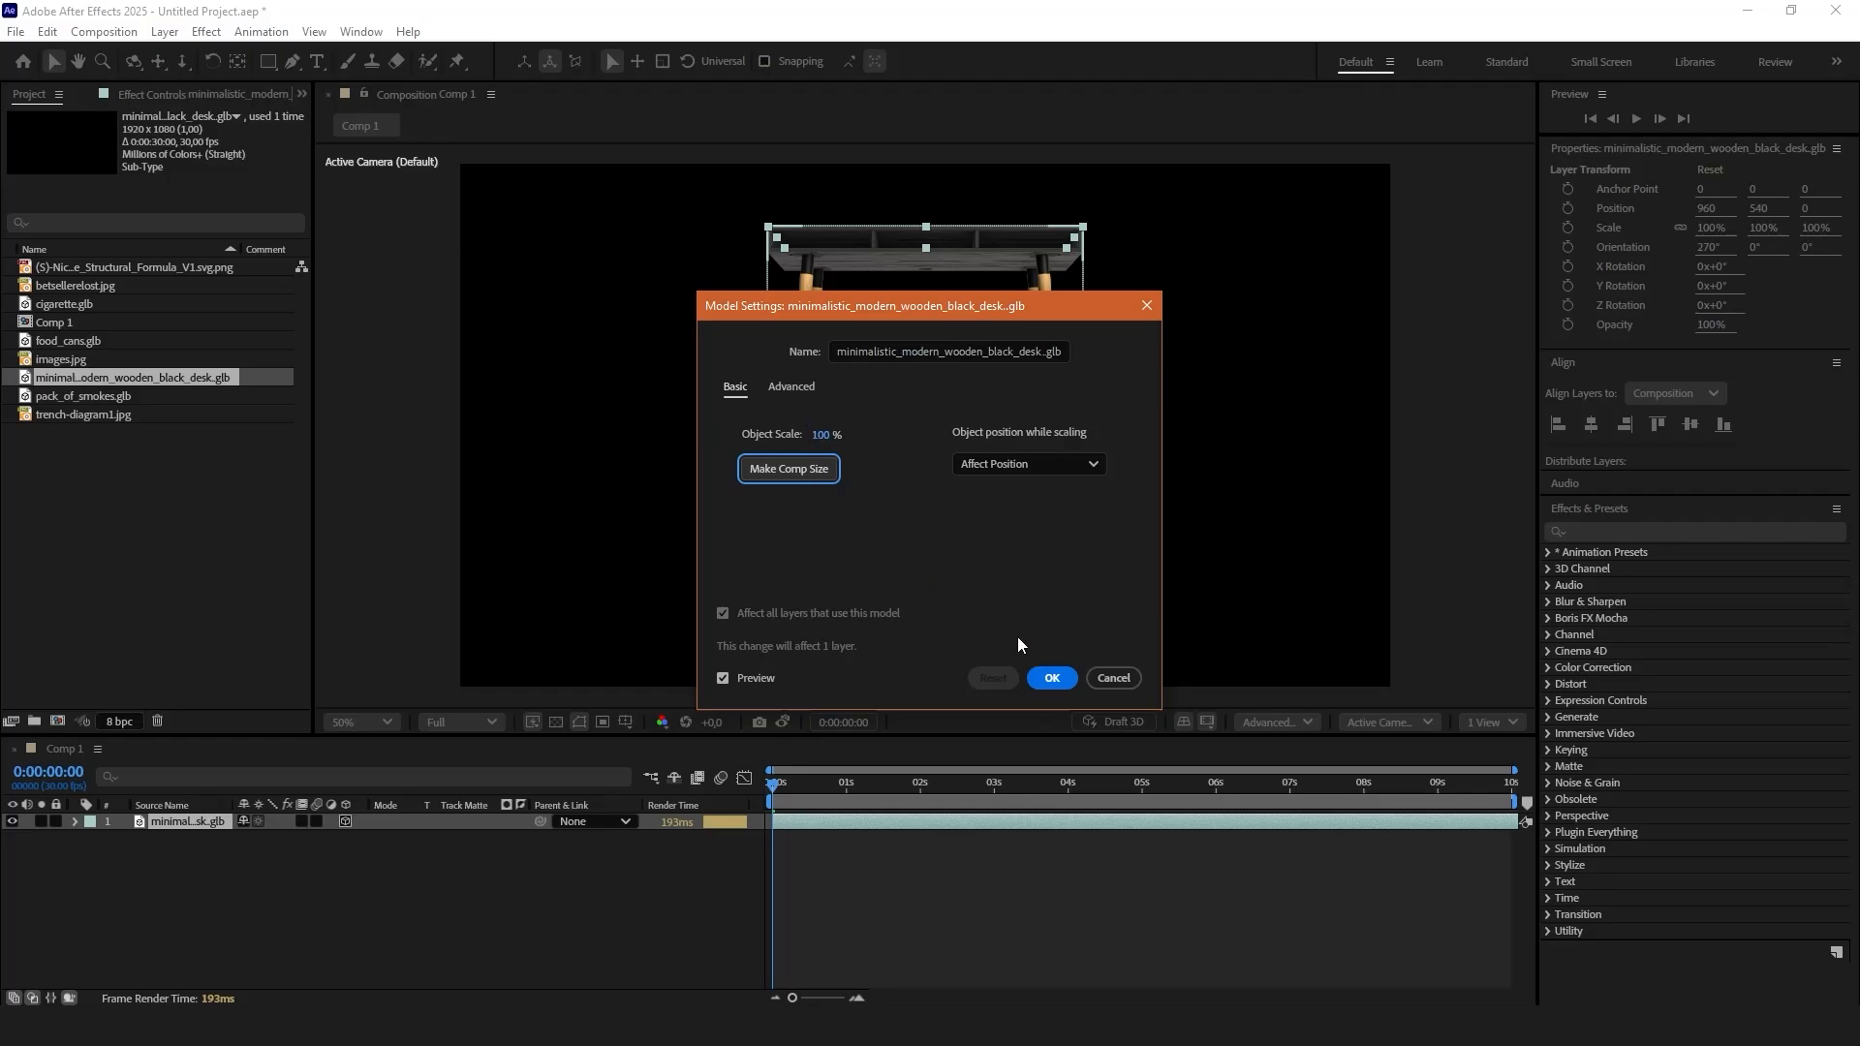
pyautogui.click(1052, 677)
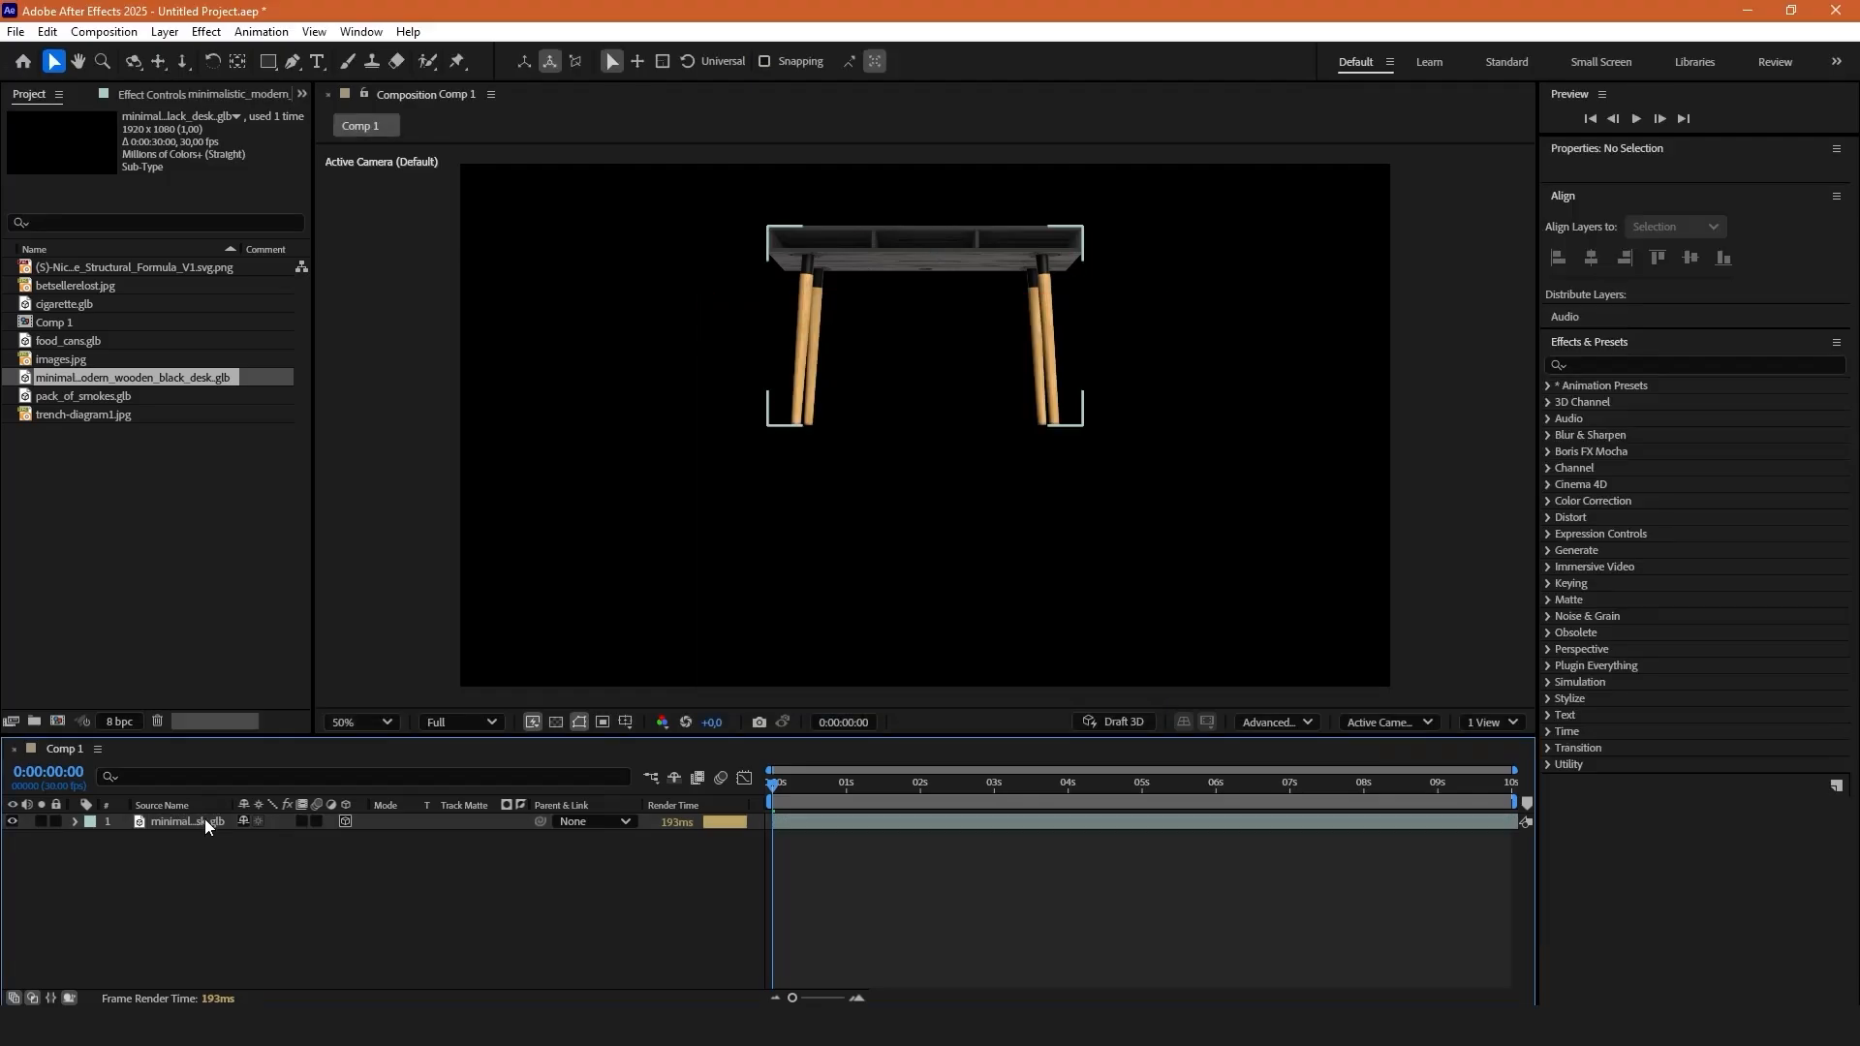
# Rotate the desk model about its X axis to an orientation of 0° so the tabletop faces the viewer.
pyautogui.click(207, 820)
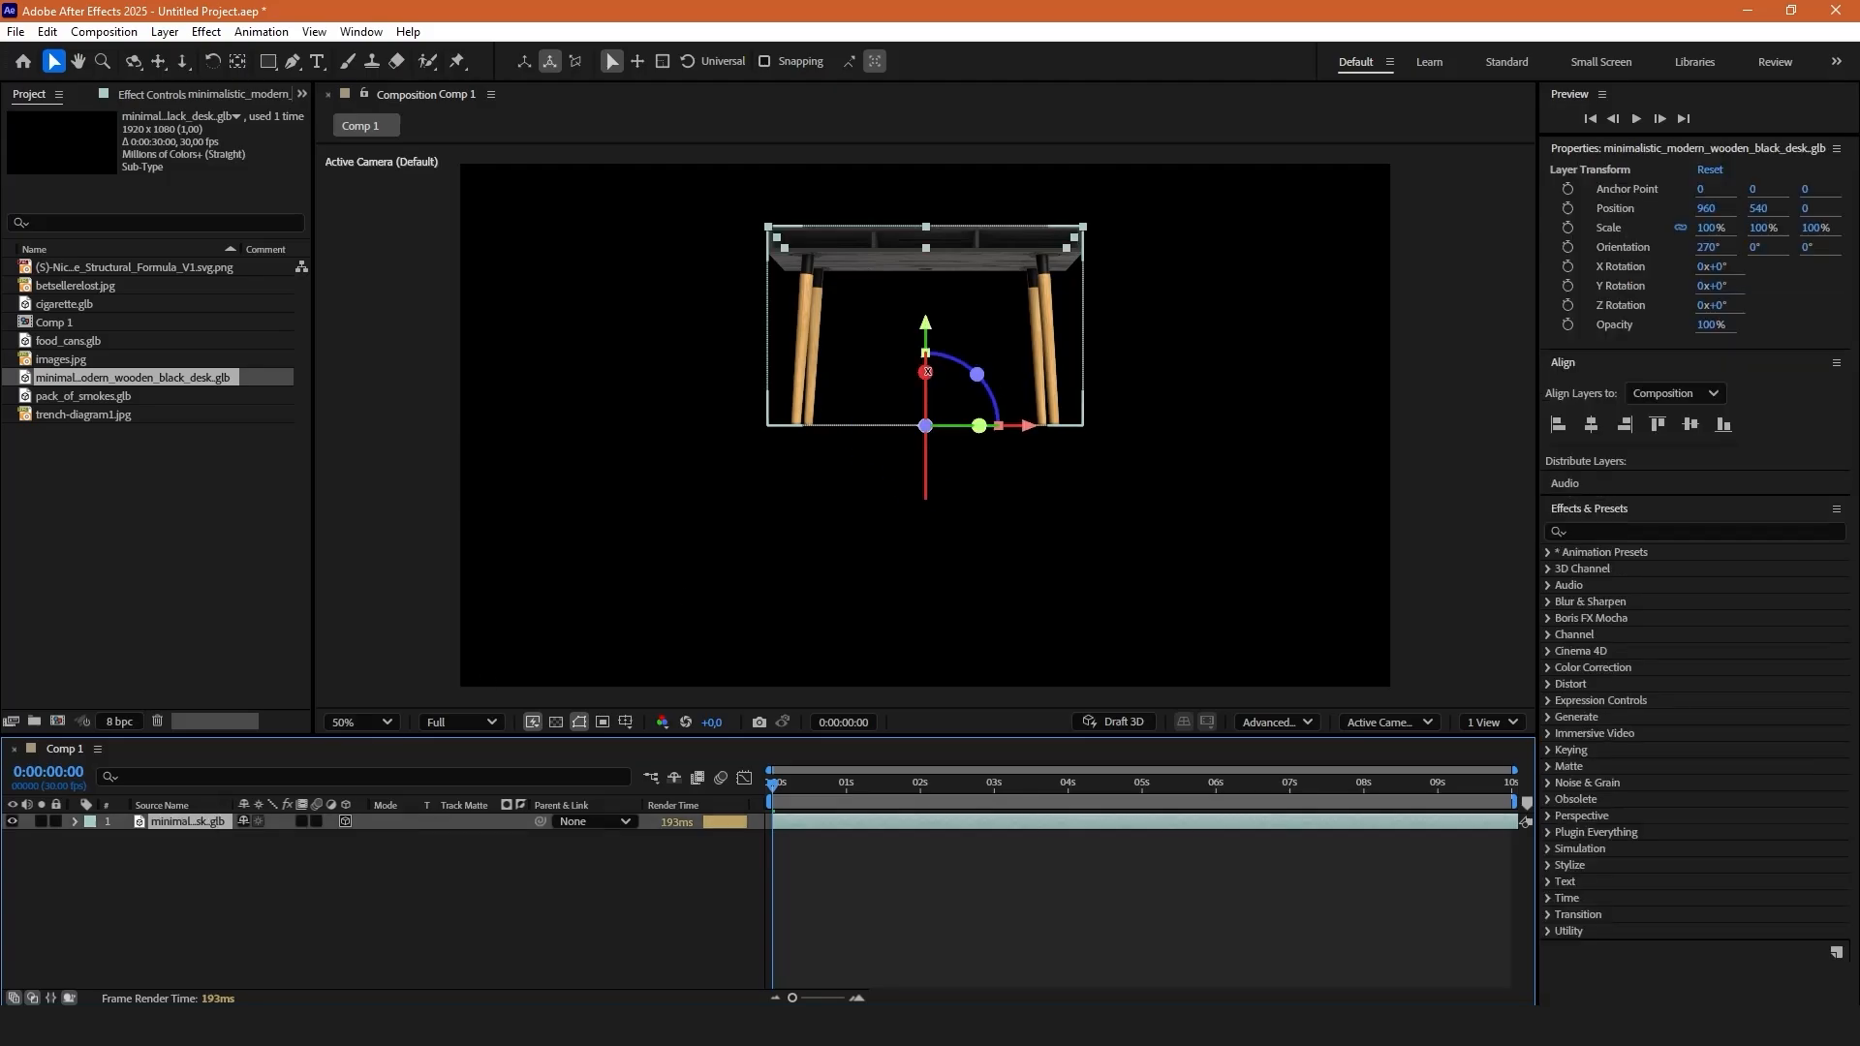
pyautogui.moveTo(926, 372); pyautogui.dragTo(928, 435)
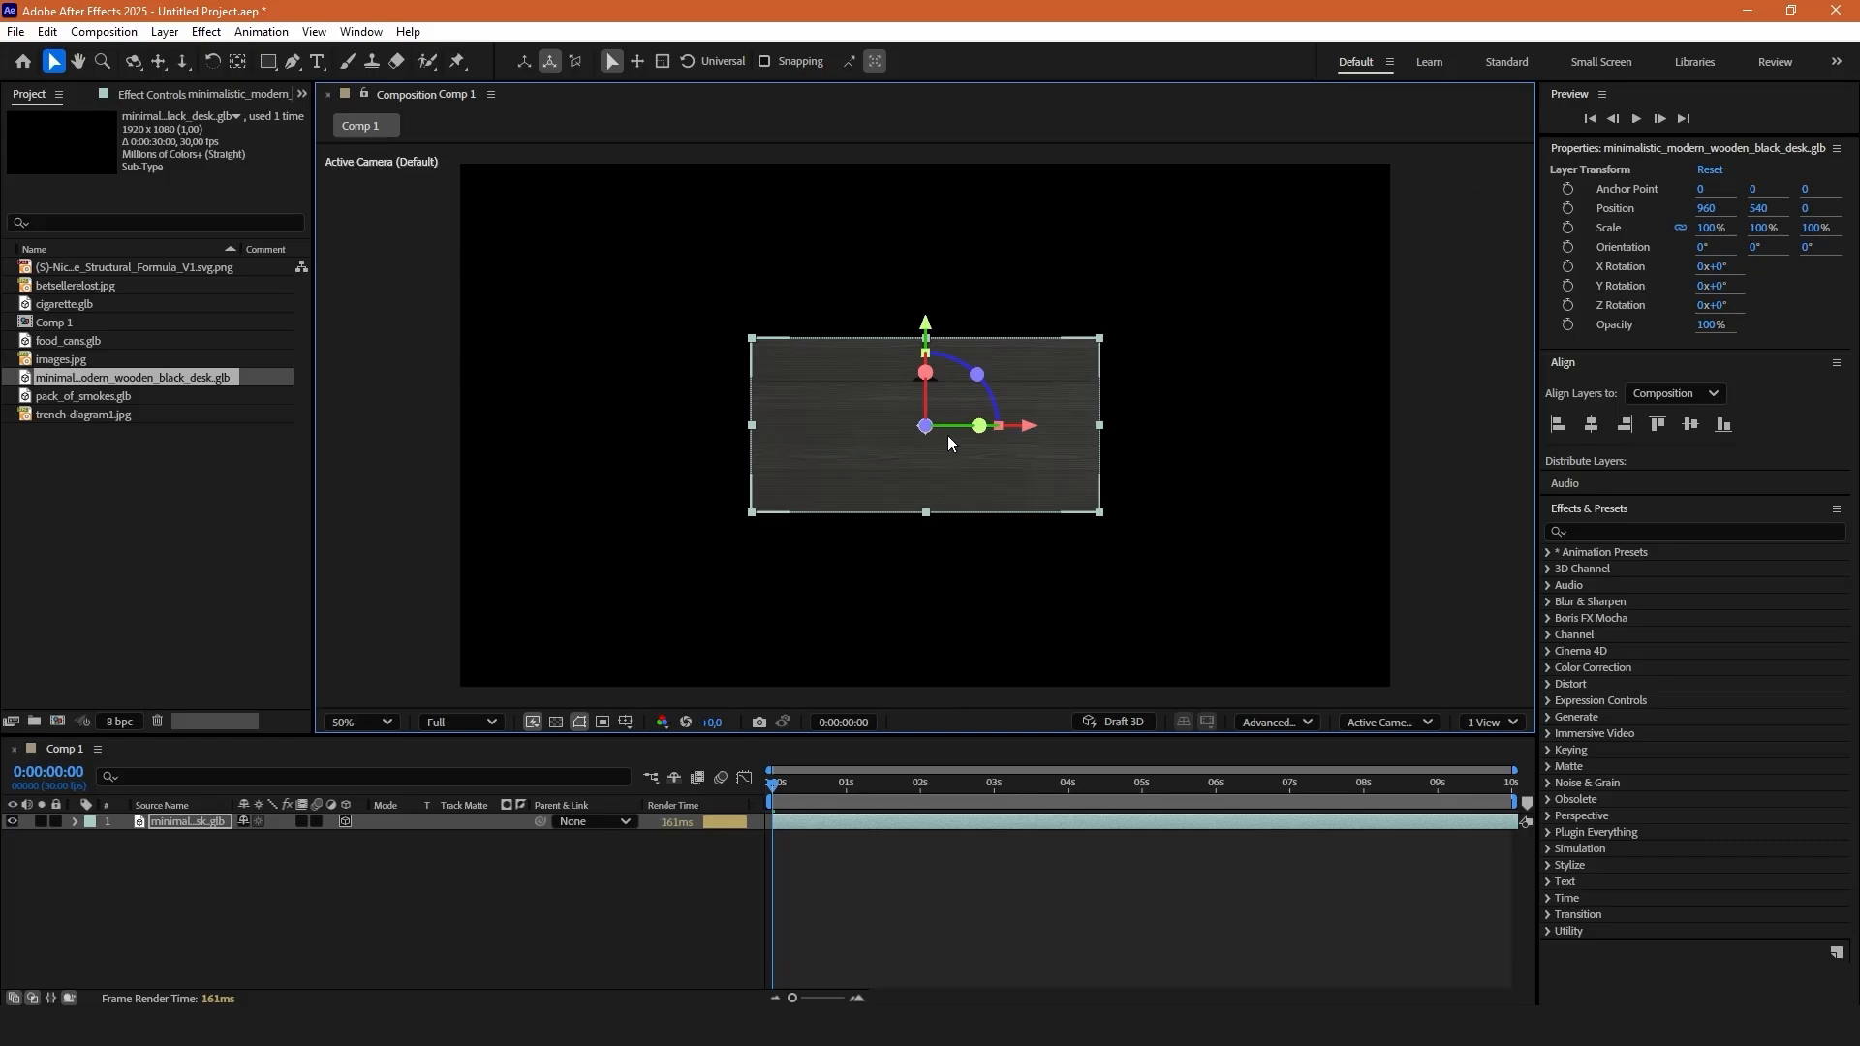
pyautogui.click(317, 910)
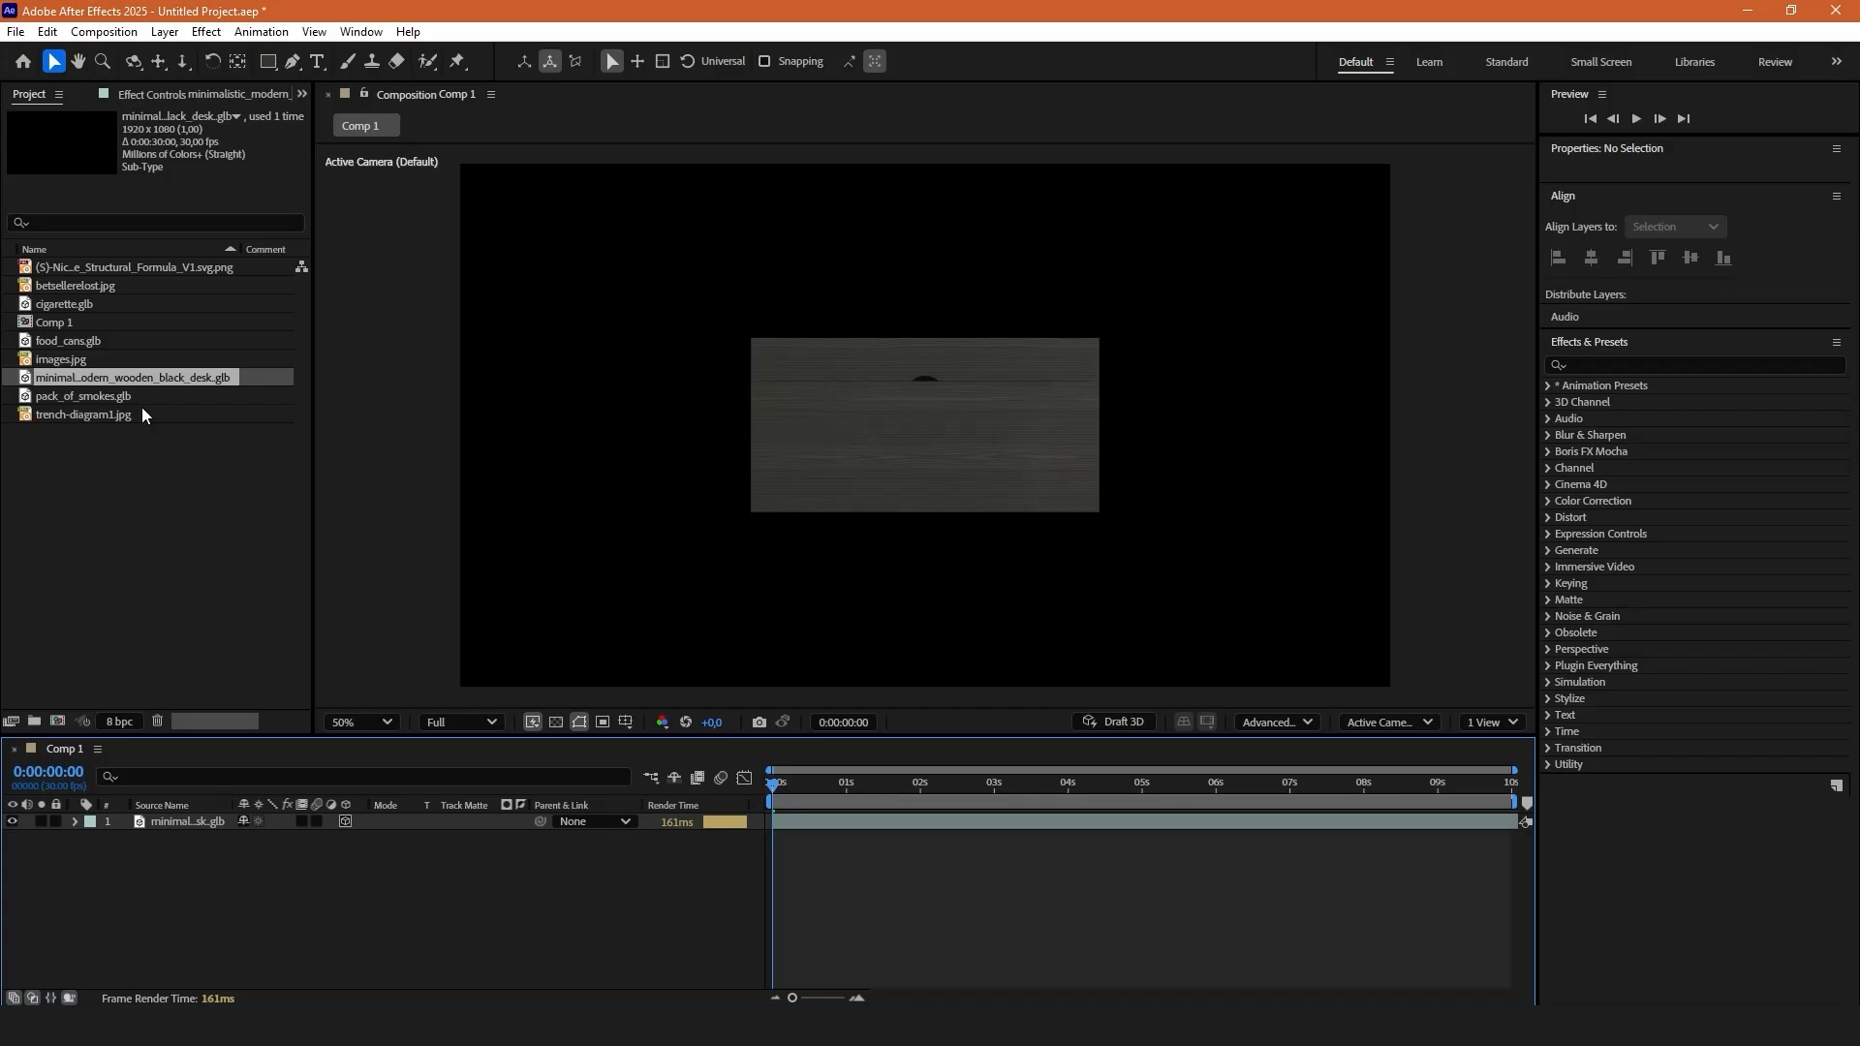
# Add trench-diagram1.jpg above the desk layer and pre-compose it as "1st picture".
pyautogui.click(85, 416)
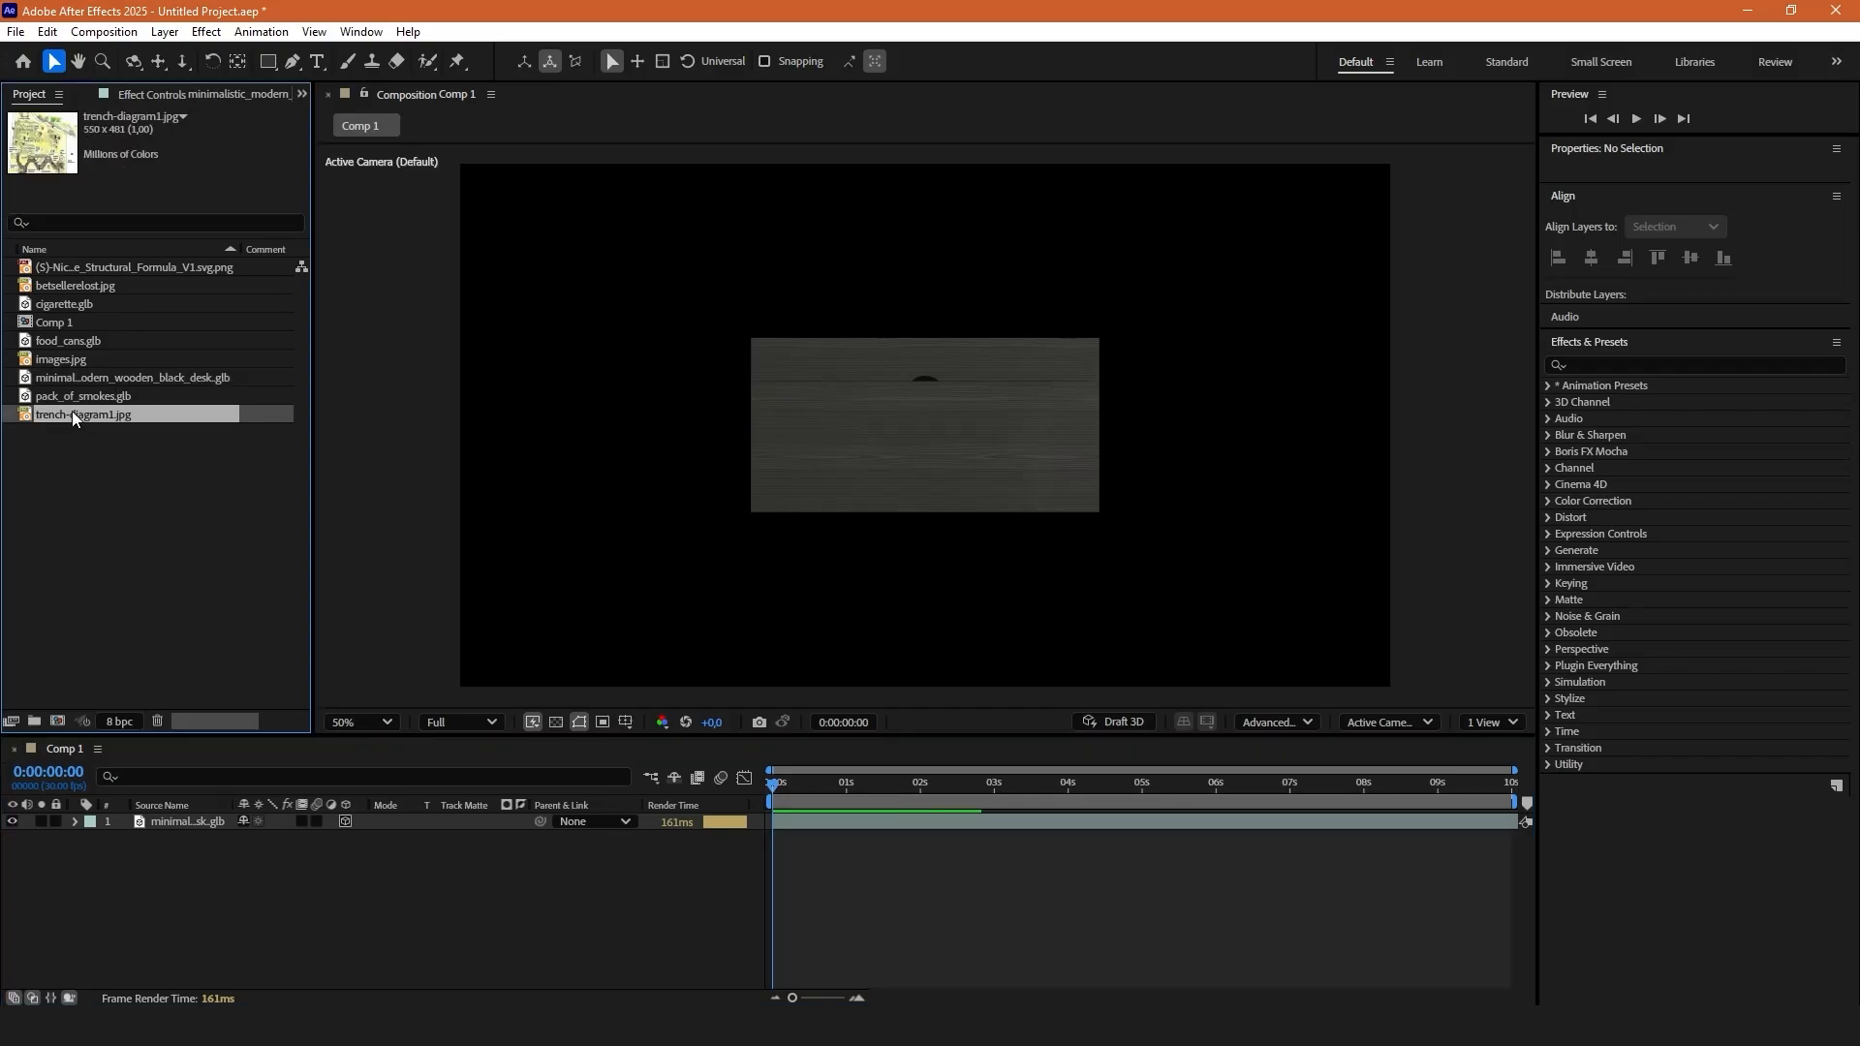
pyautogui.moveTo(74, 421); pyautogui.dragTo(223, 823)
pyautogui.rightClick(174, 823)
pyautogui.click(271, 696)
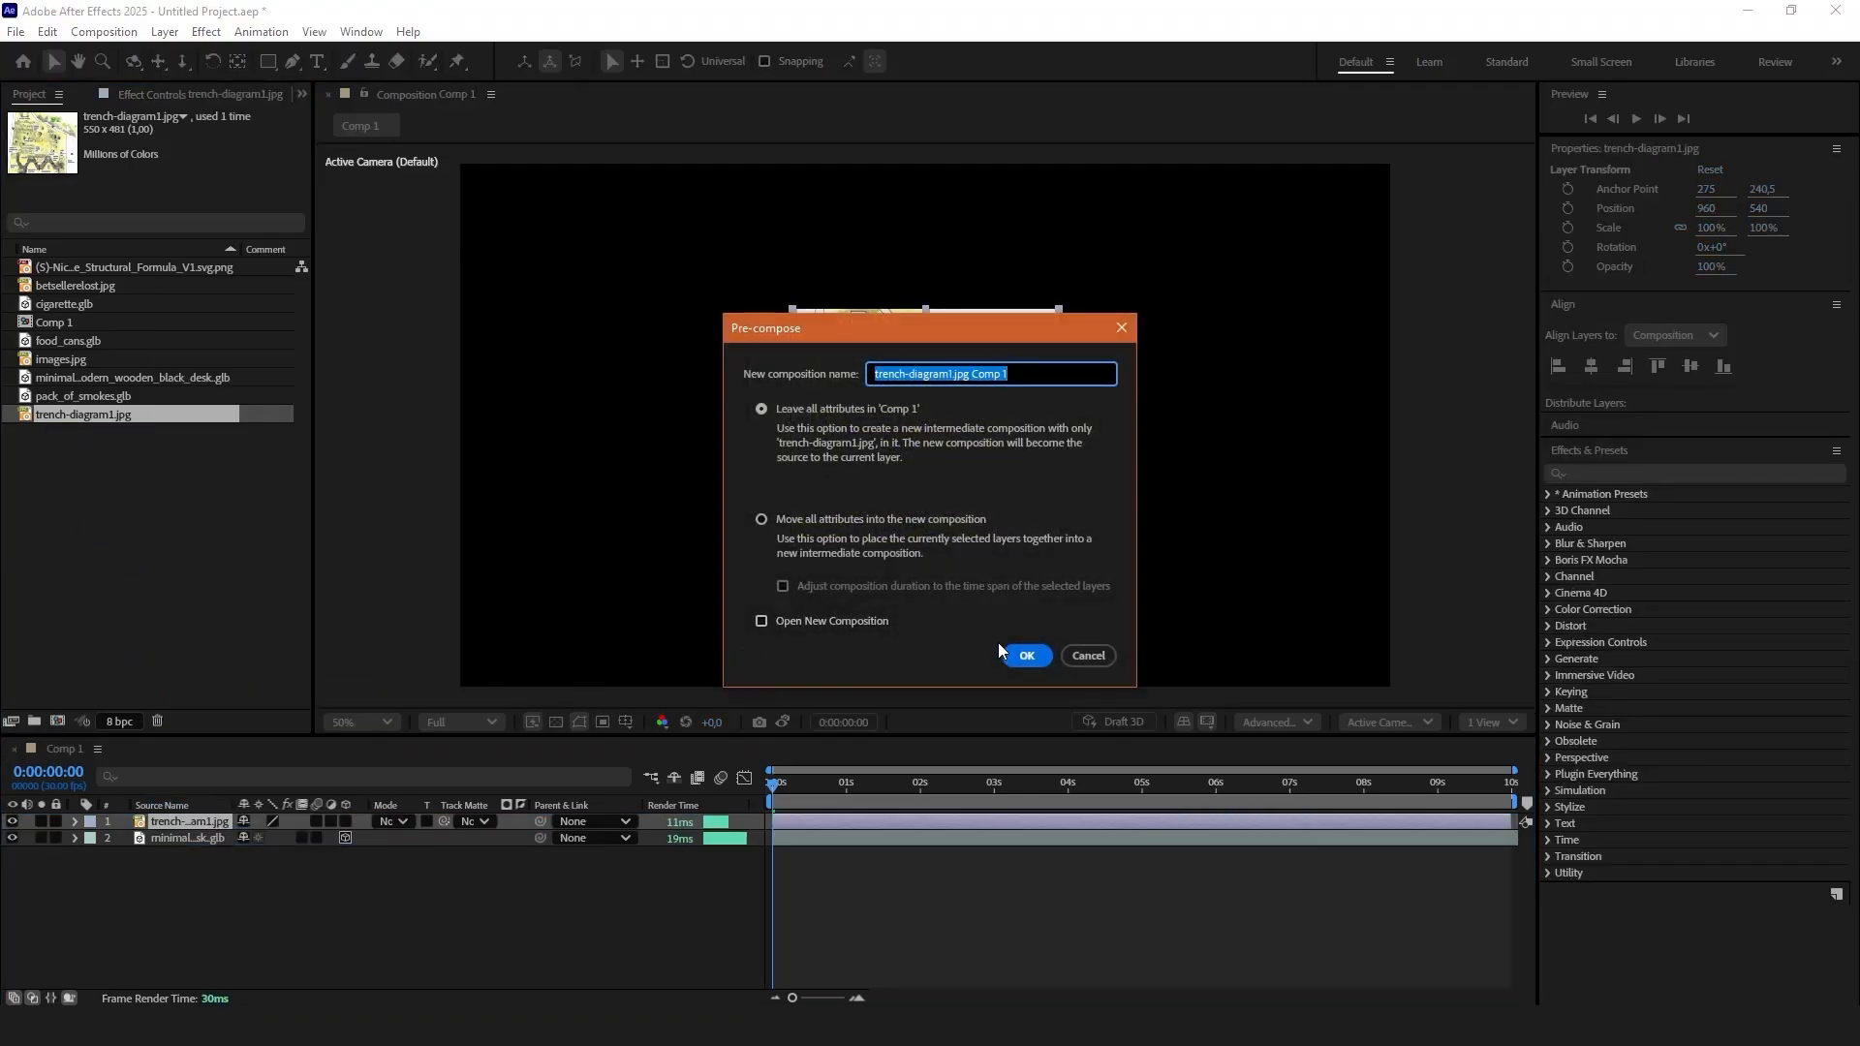
pyautogui.write('1st picture')
pyautogui.press('Return')
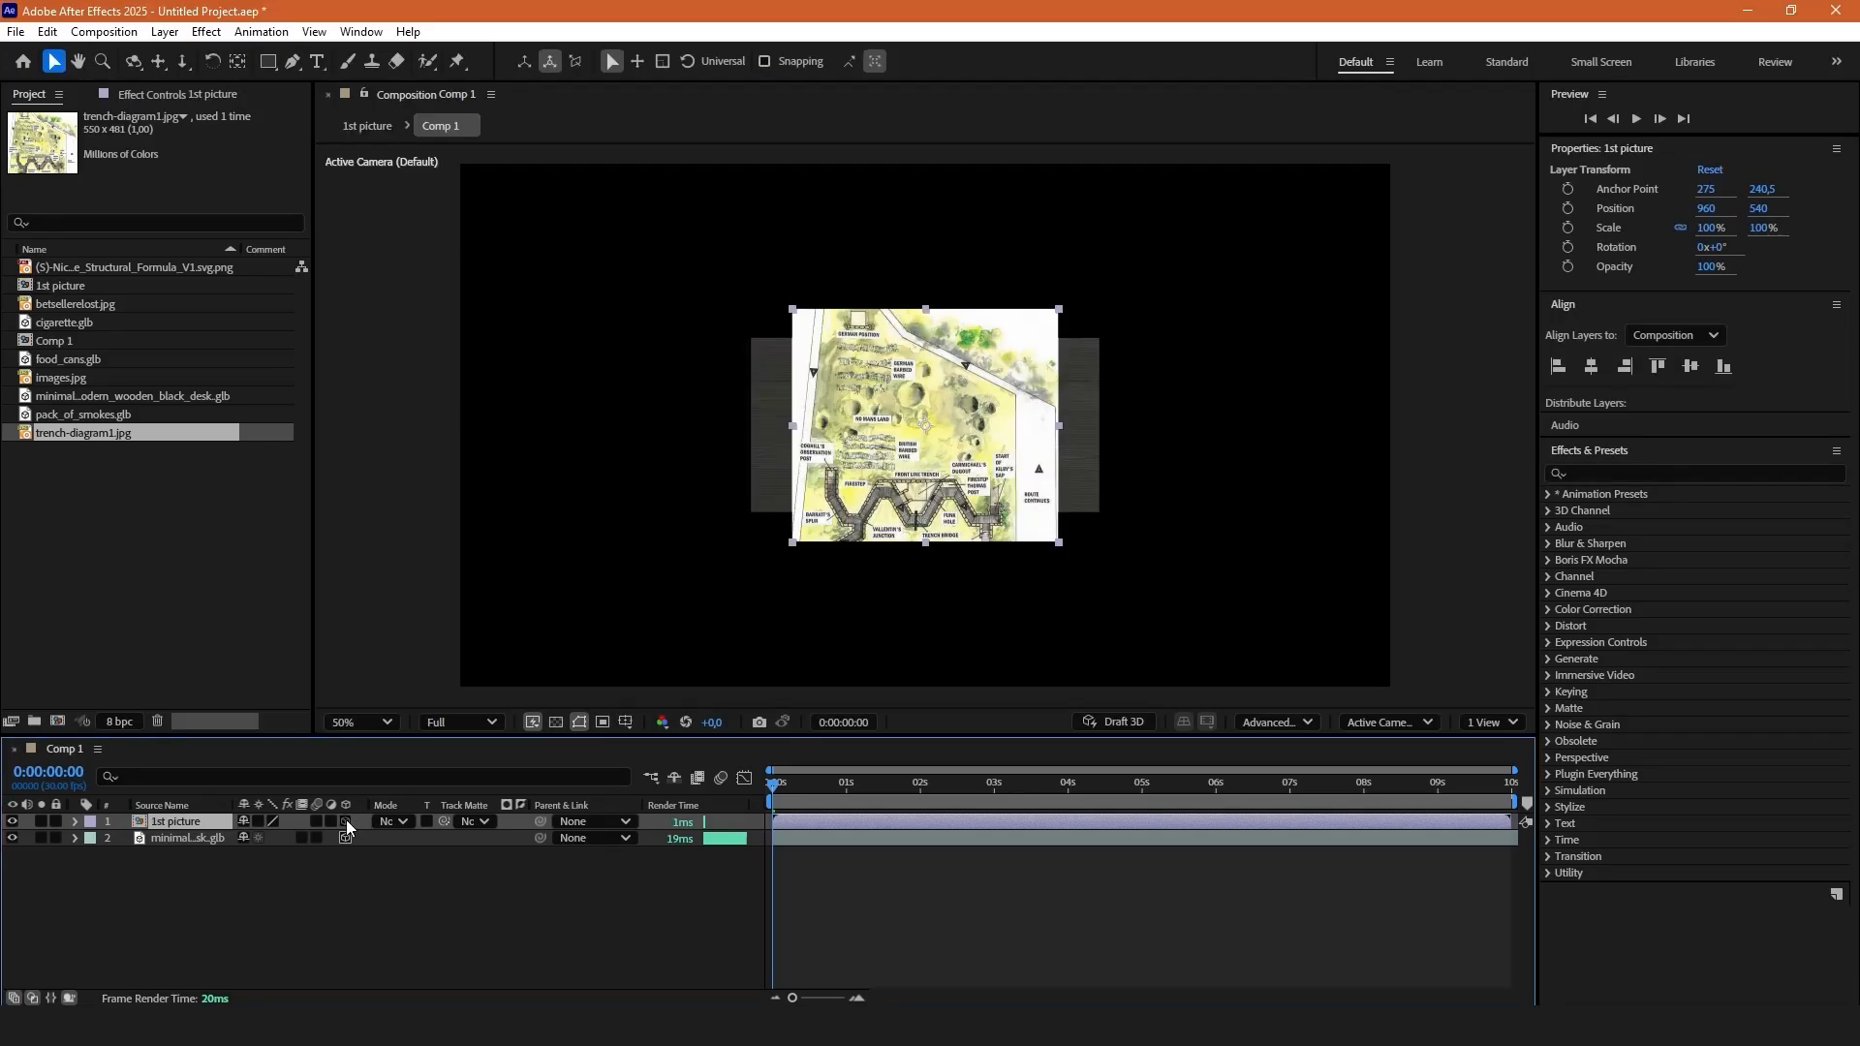
# Make the 1st picture layer 3D and scale it down to 39%.
pyautogui.click(345, 821)
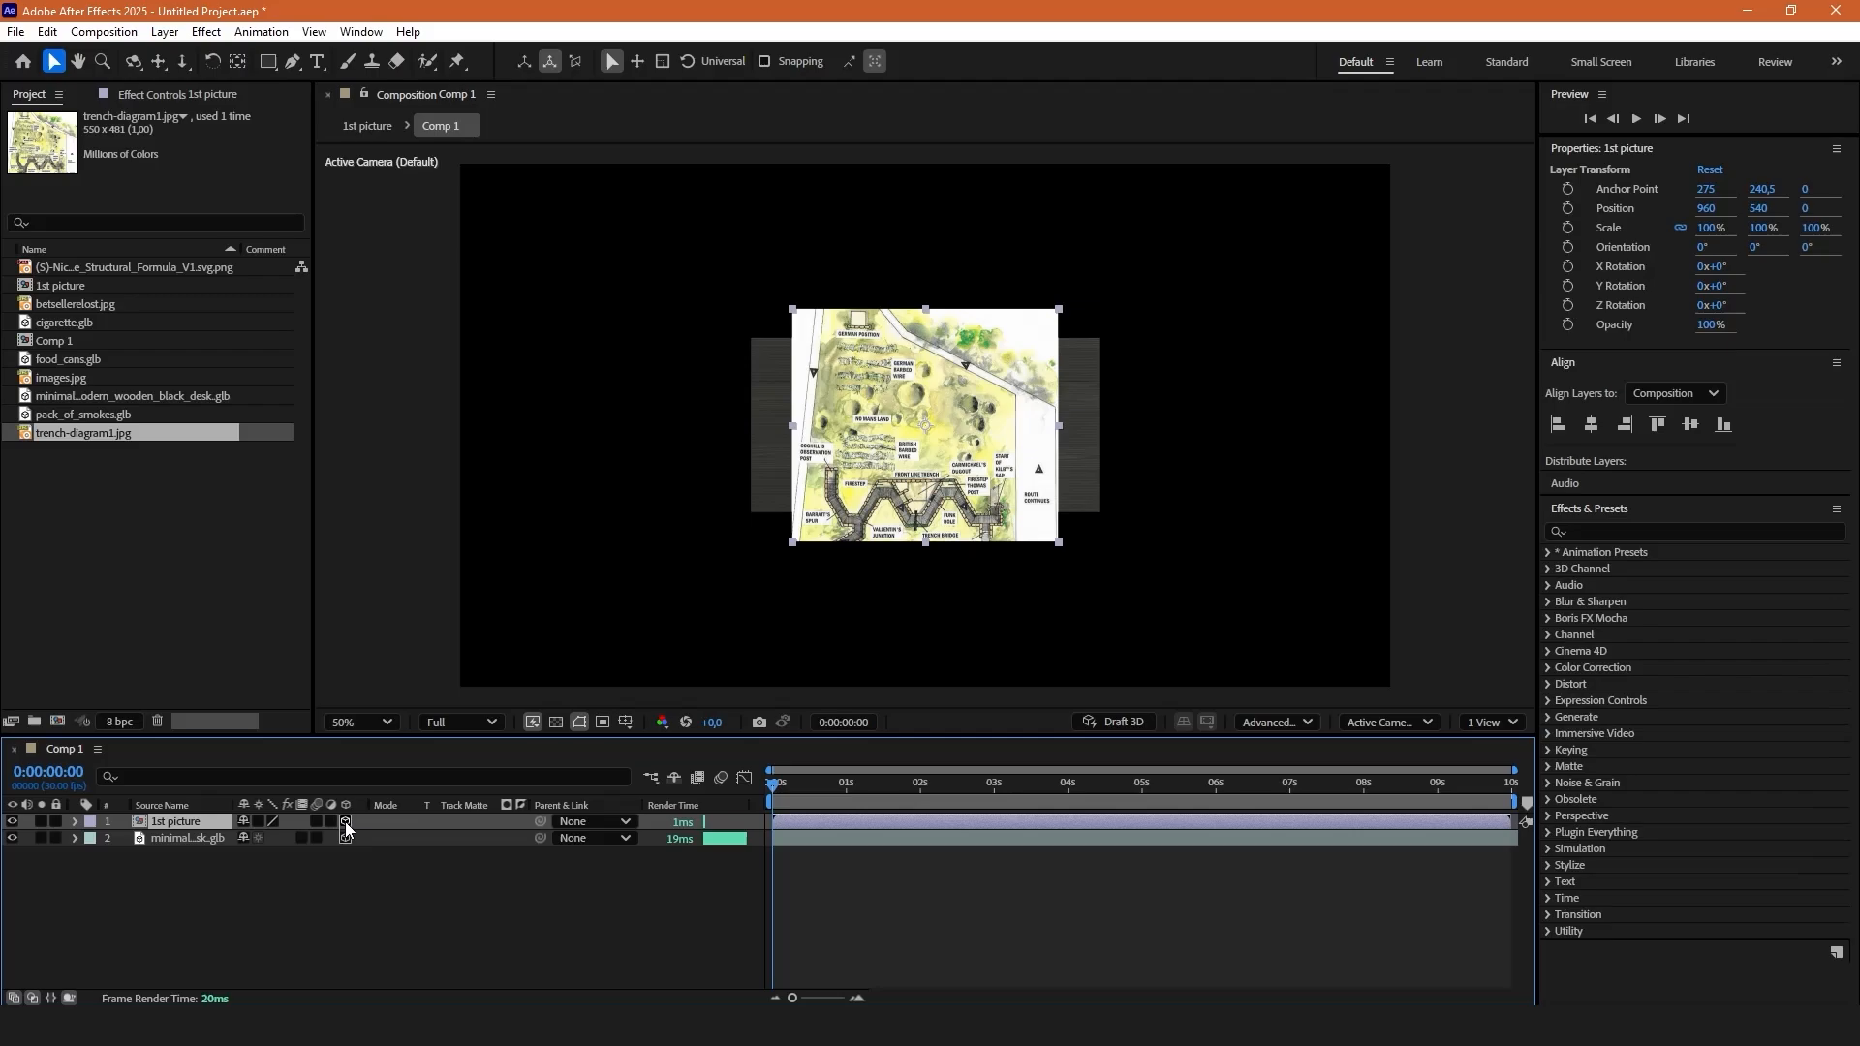
pyautogui.click(75, 821)
pyautogui.moveTo(319, 886); pyautogui.dragTo(252, 879)
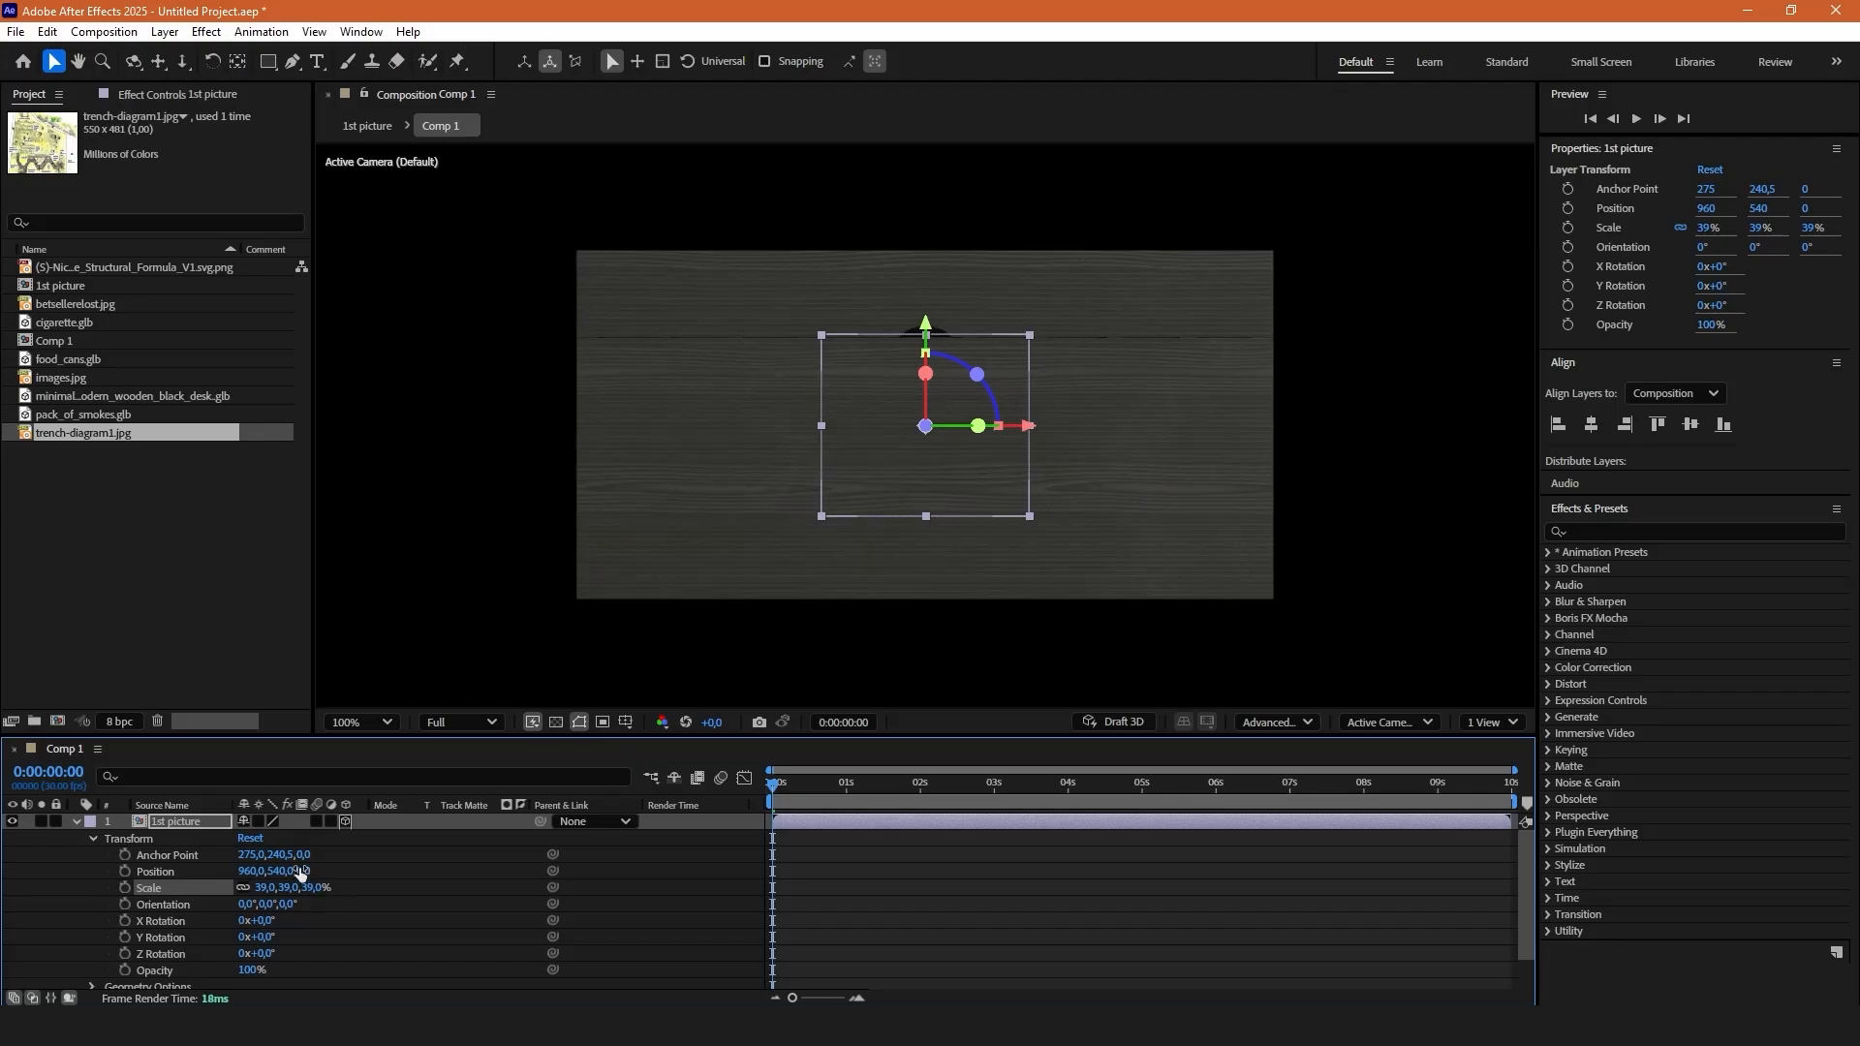
# Bring the 1st picture layer in front of the tabletop at Z position -393 and reduce its scale to 22%.
pyautogui.moveTo(310, 871); pyautogui.dragTo(9, 950)
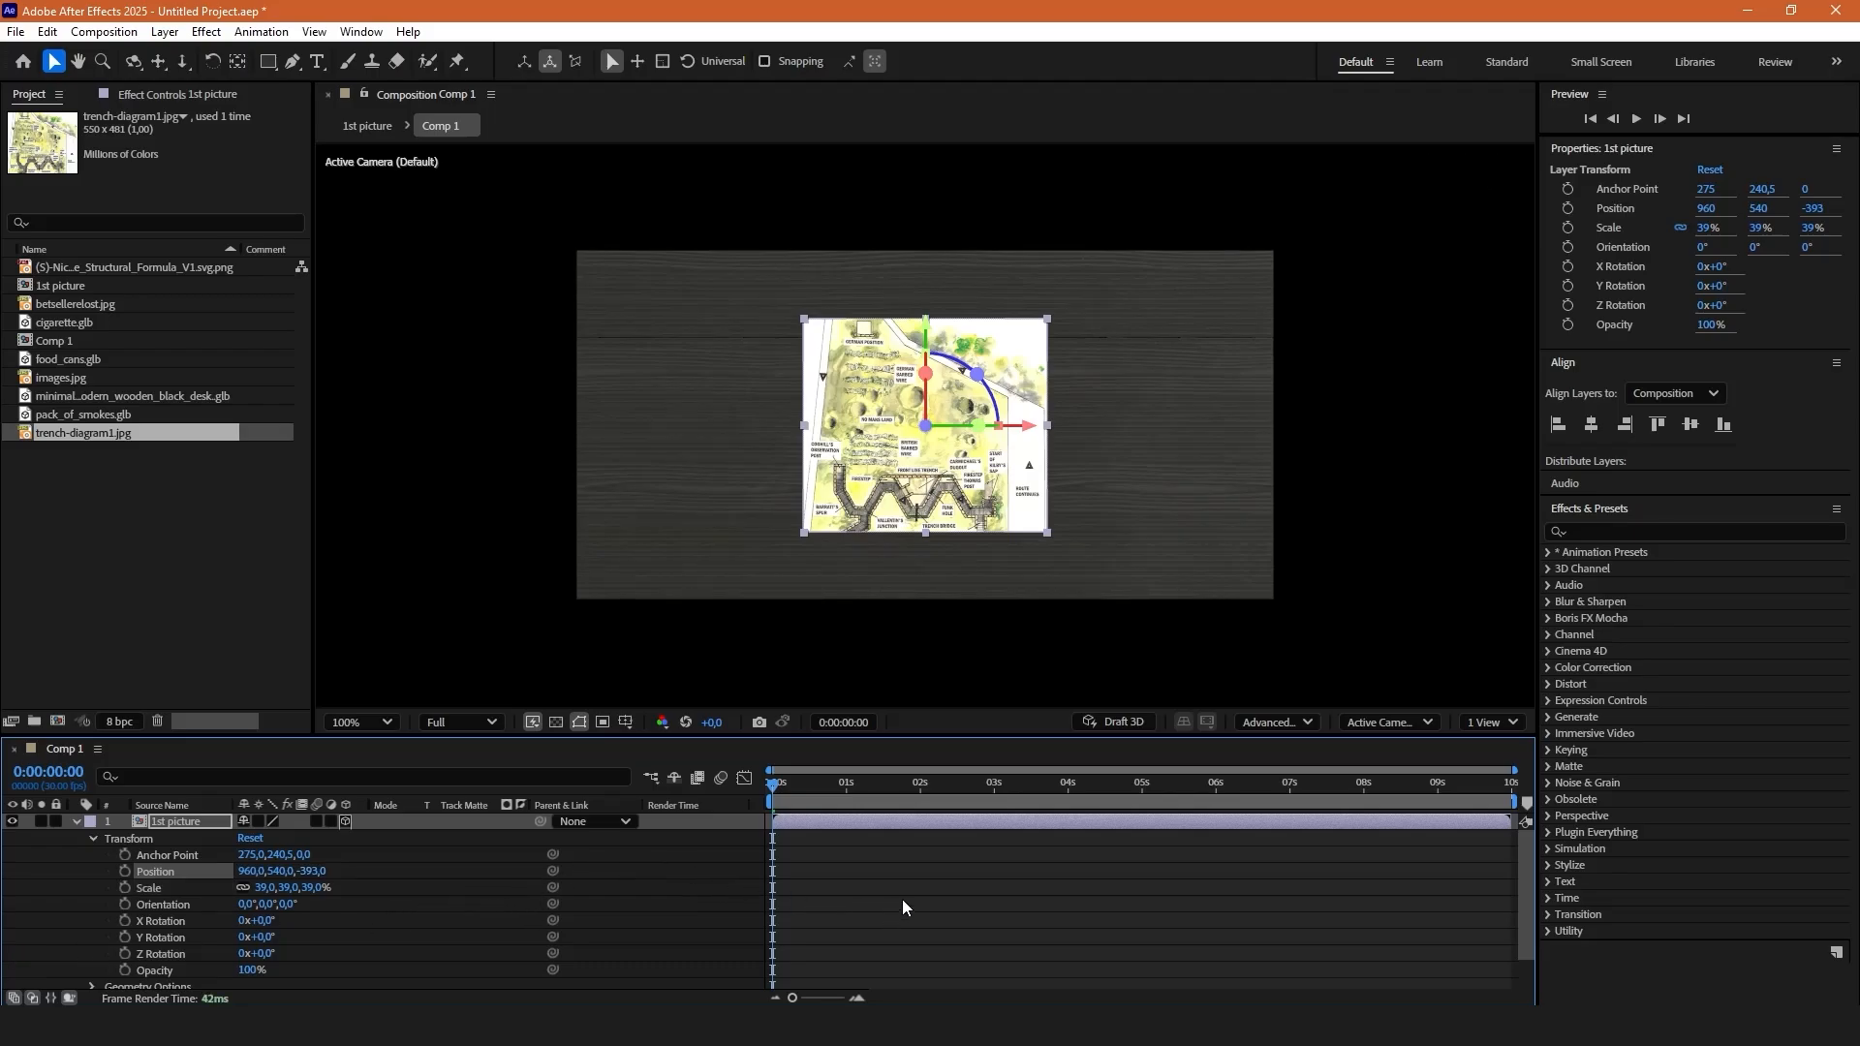
pyautogui.moveTo(296, 887); pyautogui.dragTo(273, 887)
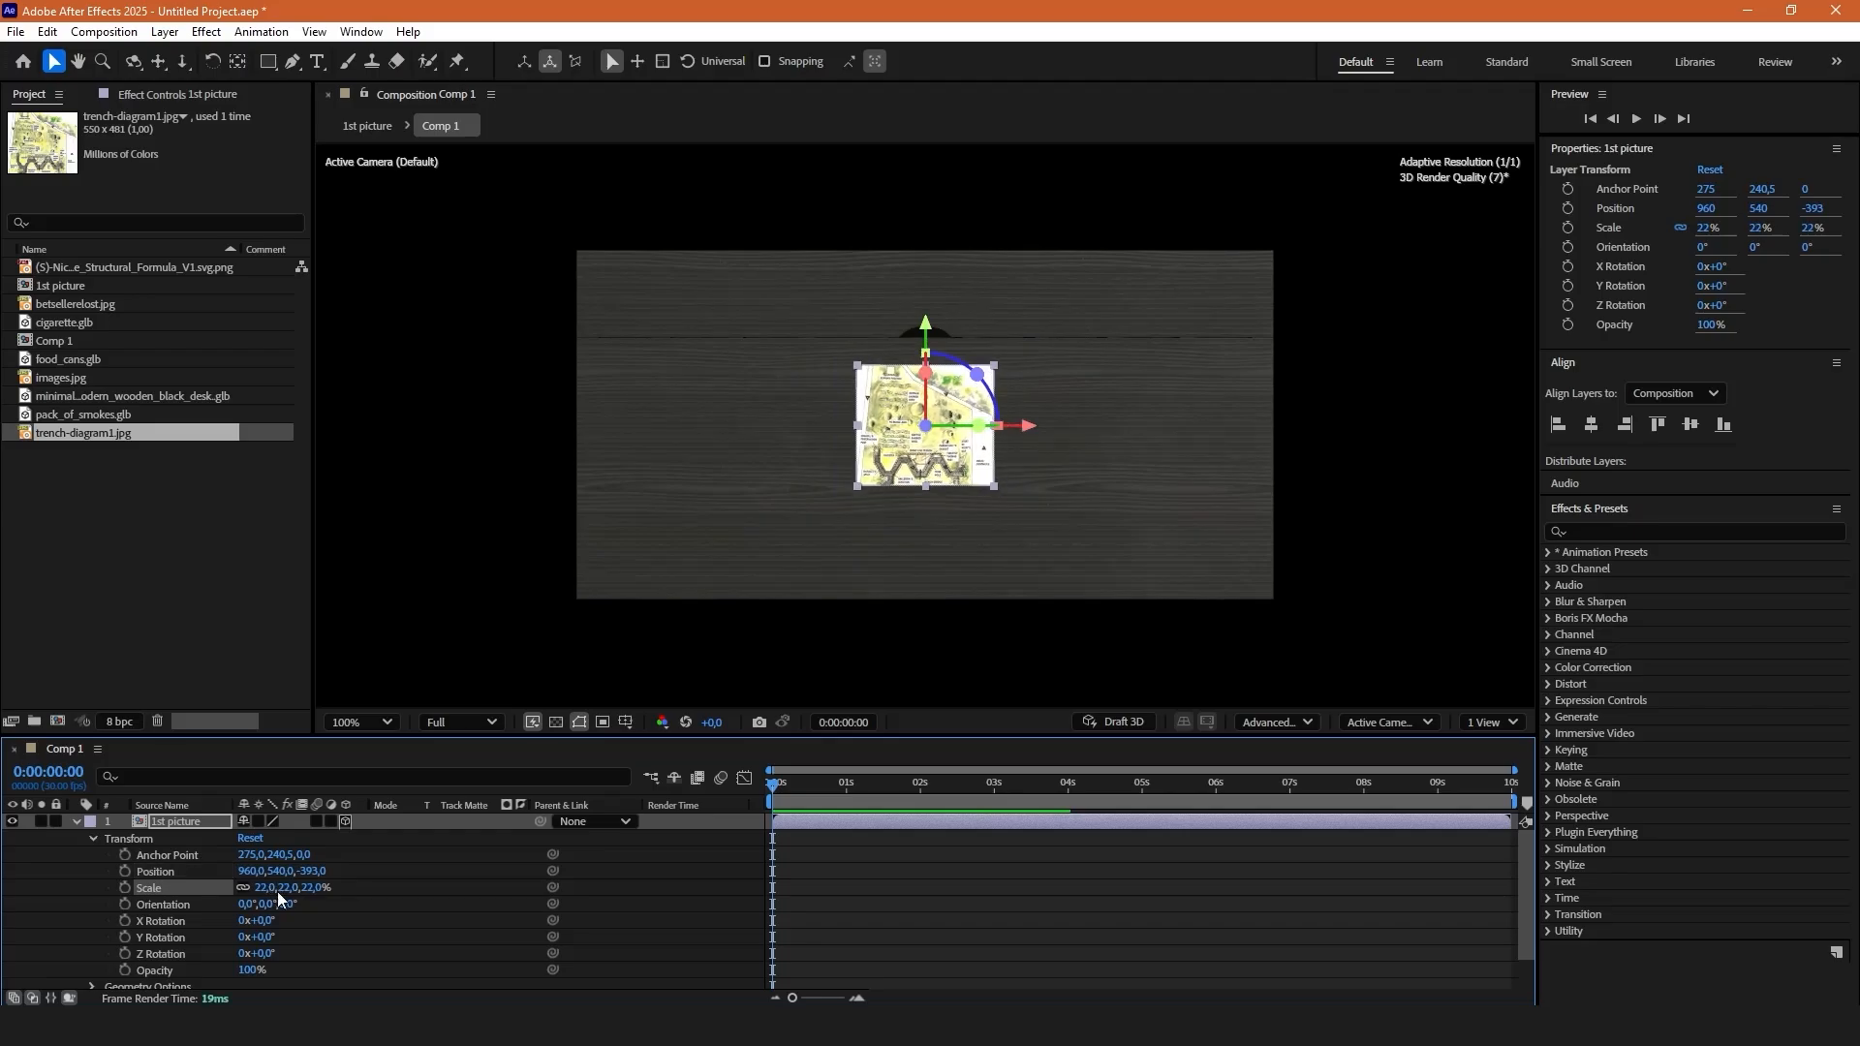
pyautogui.click(947, 856)
pyautogui.press('u')
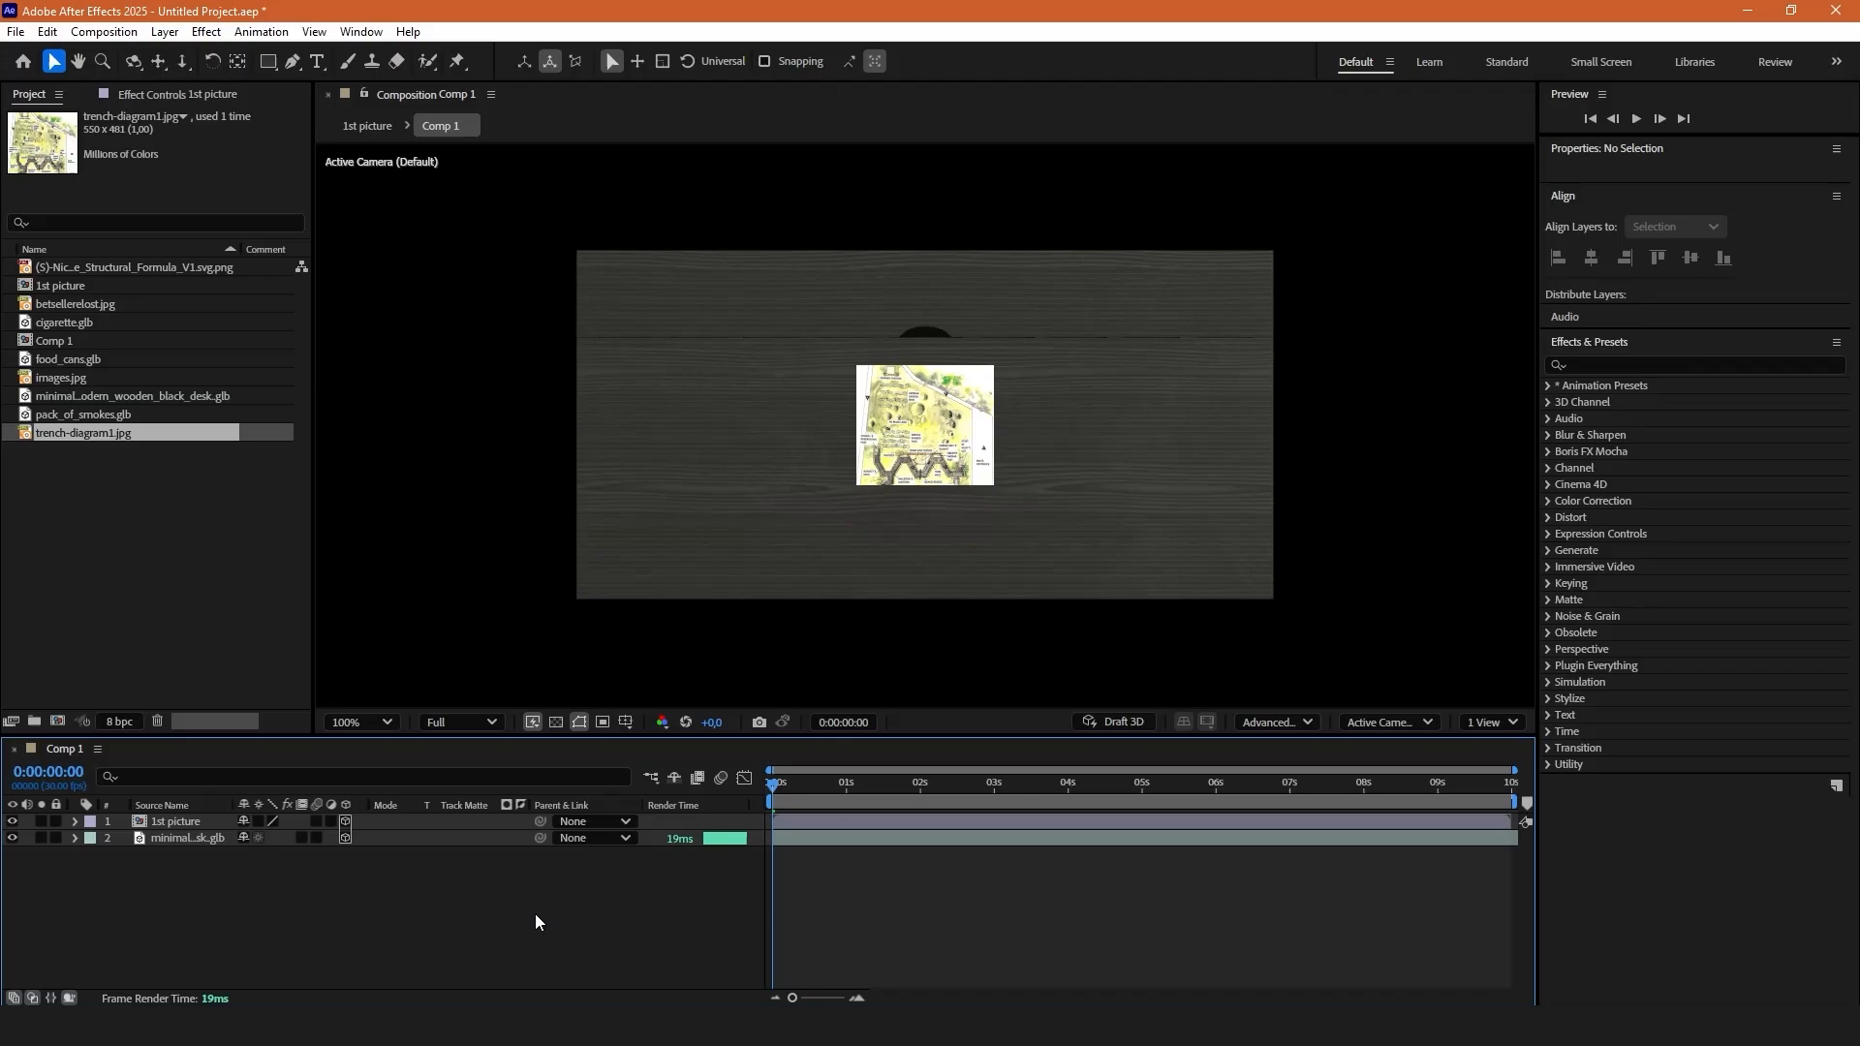
# Create a new two-node camera layer with the default camera settings.
pyautogui.rightClick(535, 915)
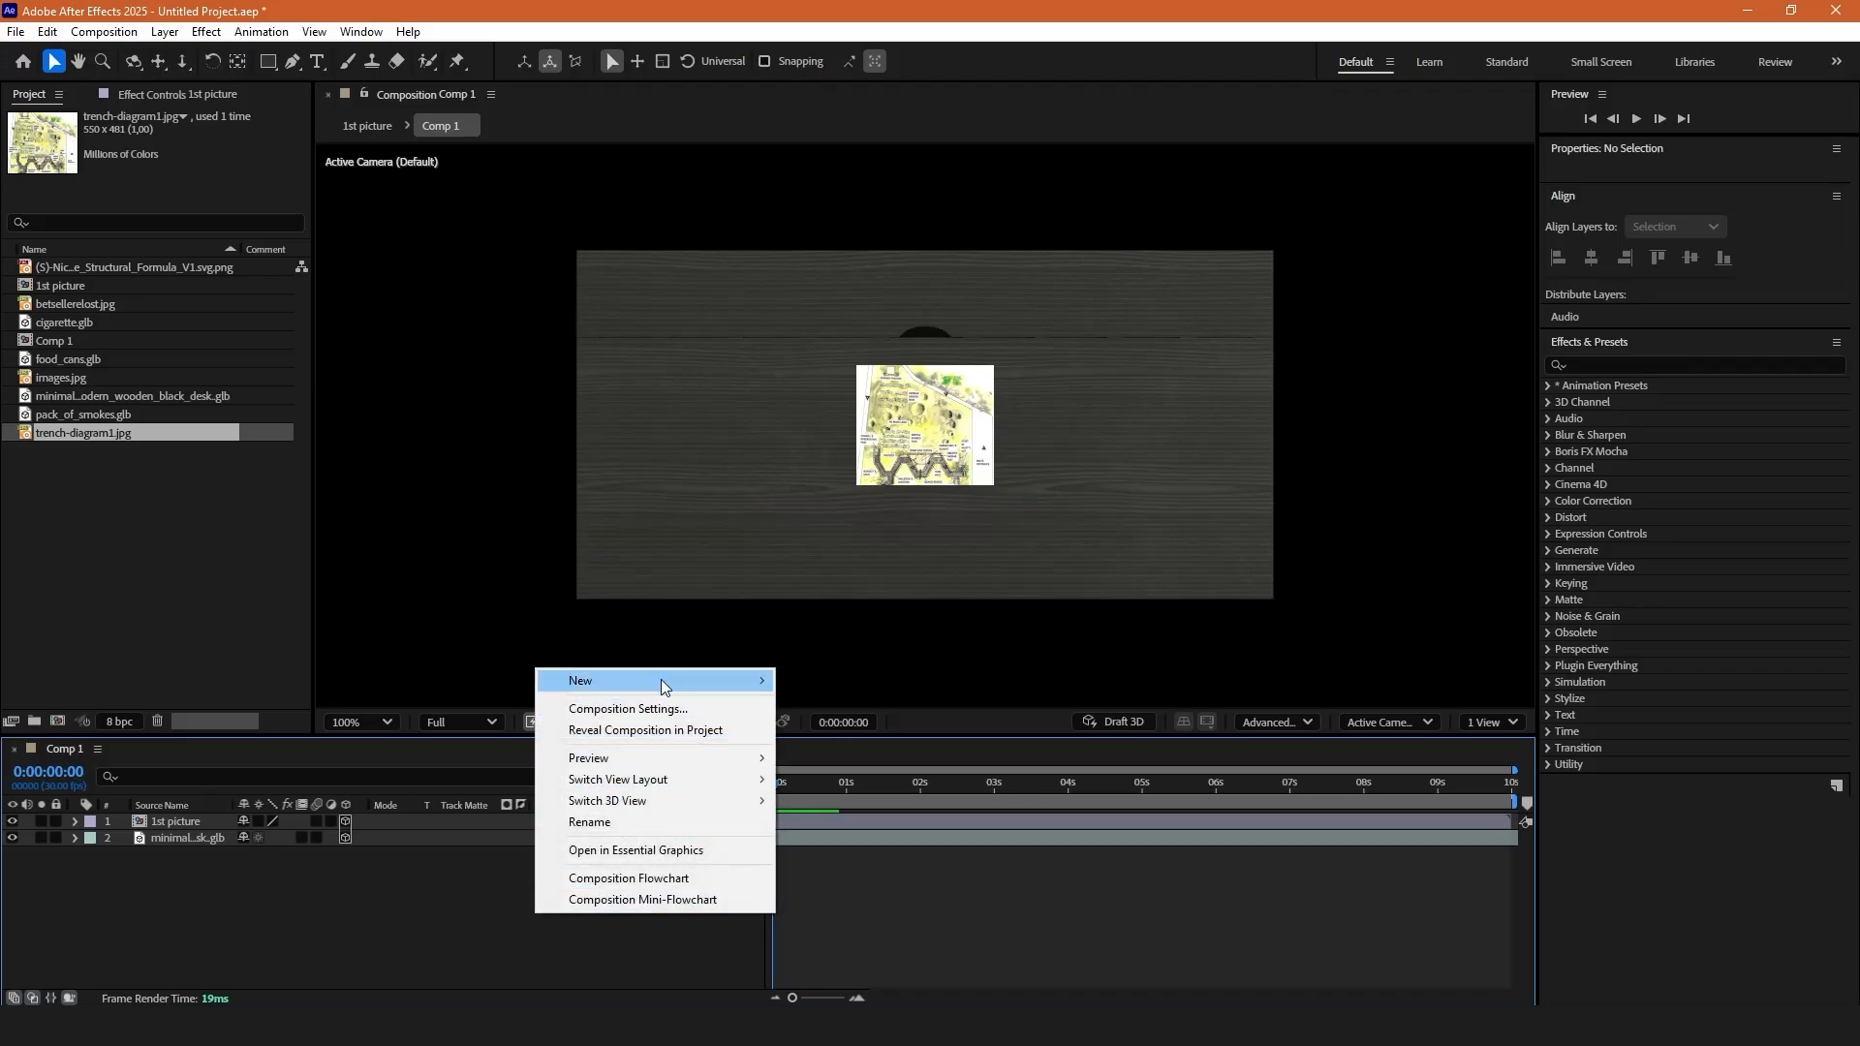
pyautogui.moveTo(661, 681)
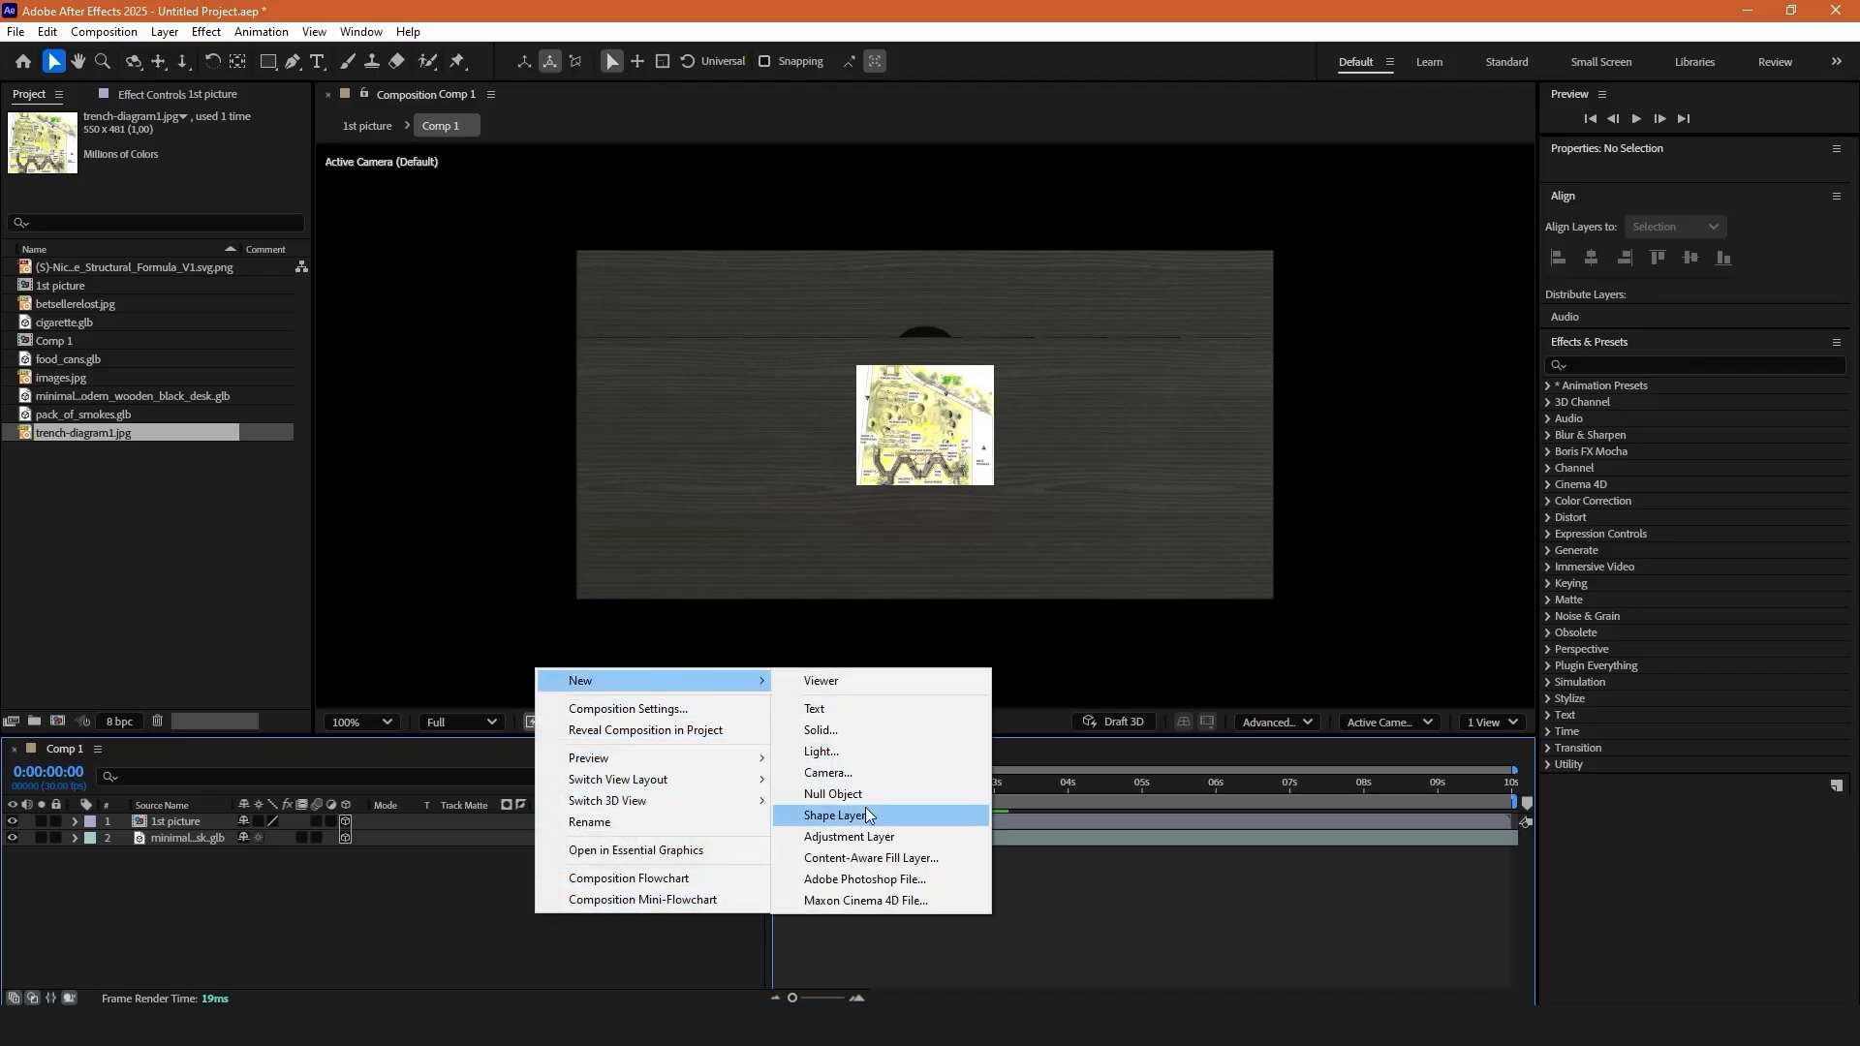
pyautogui.click(857, 772)
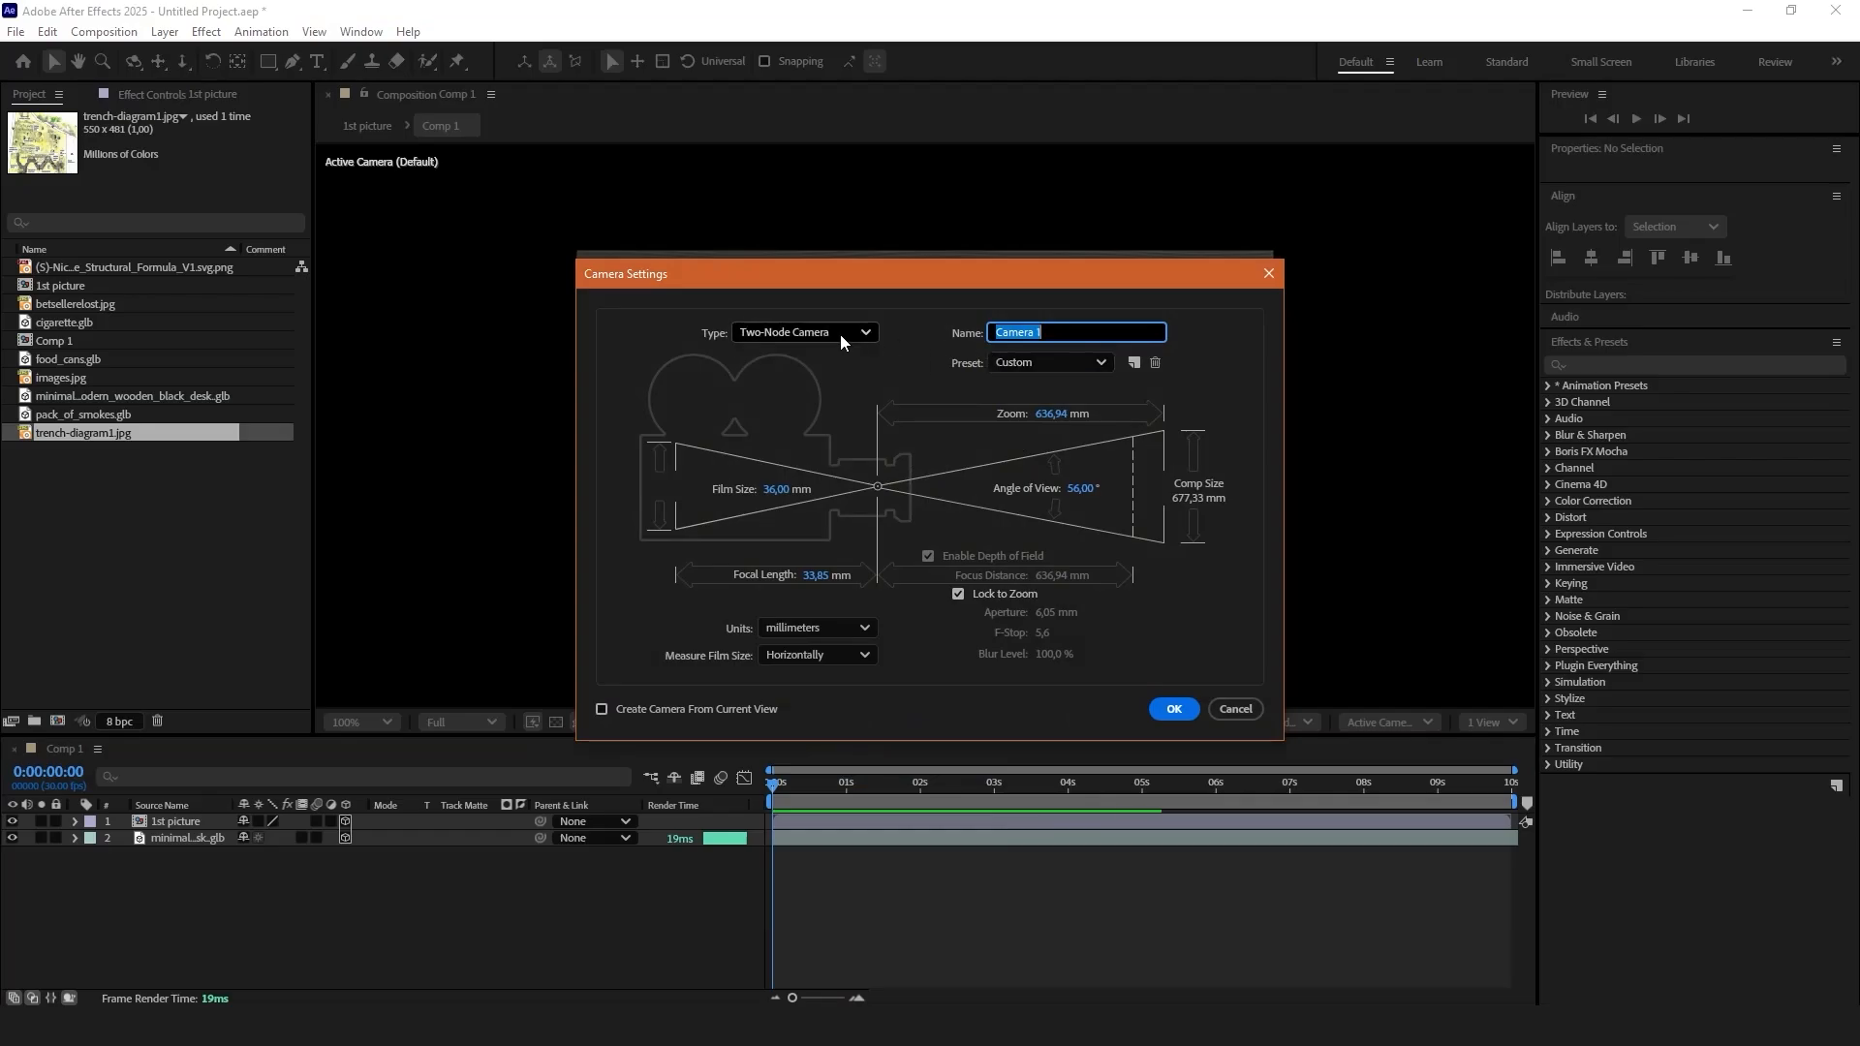
pyautogui.click(812, 334)
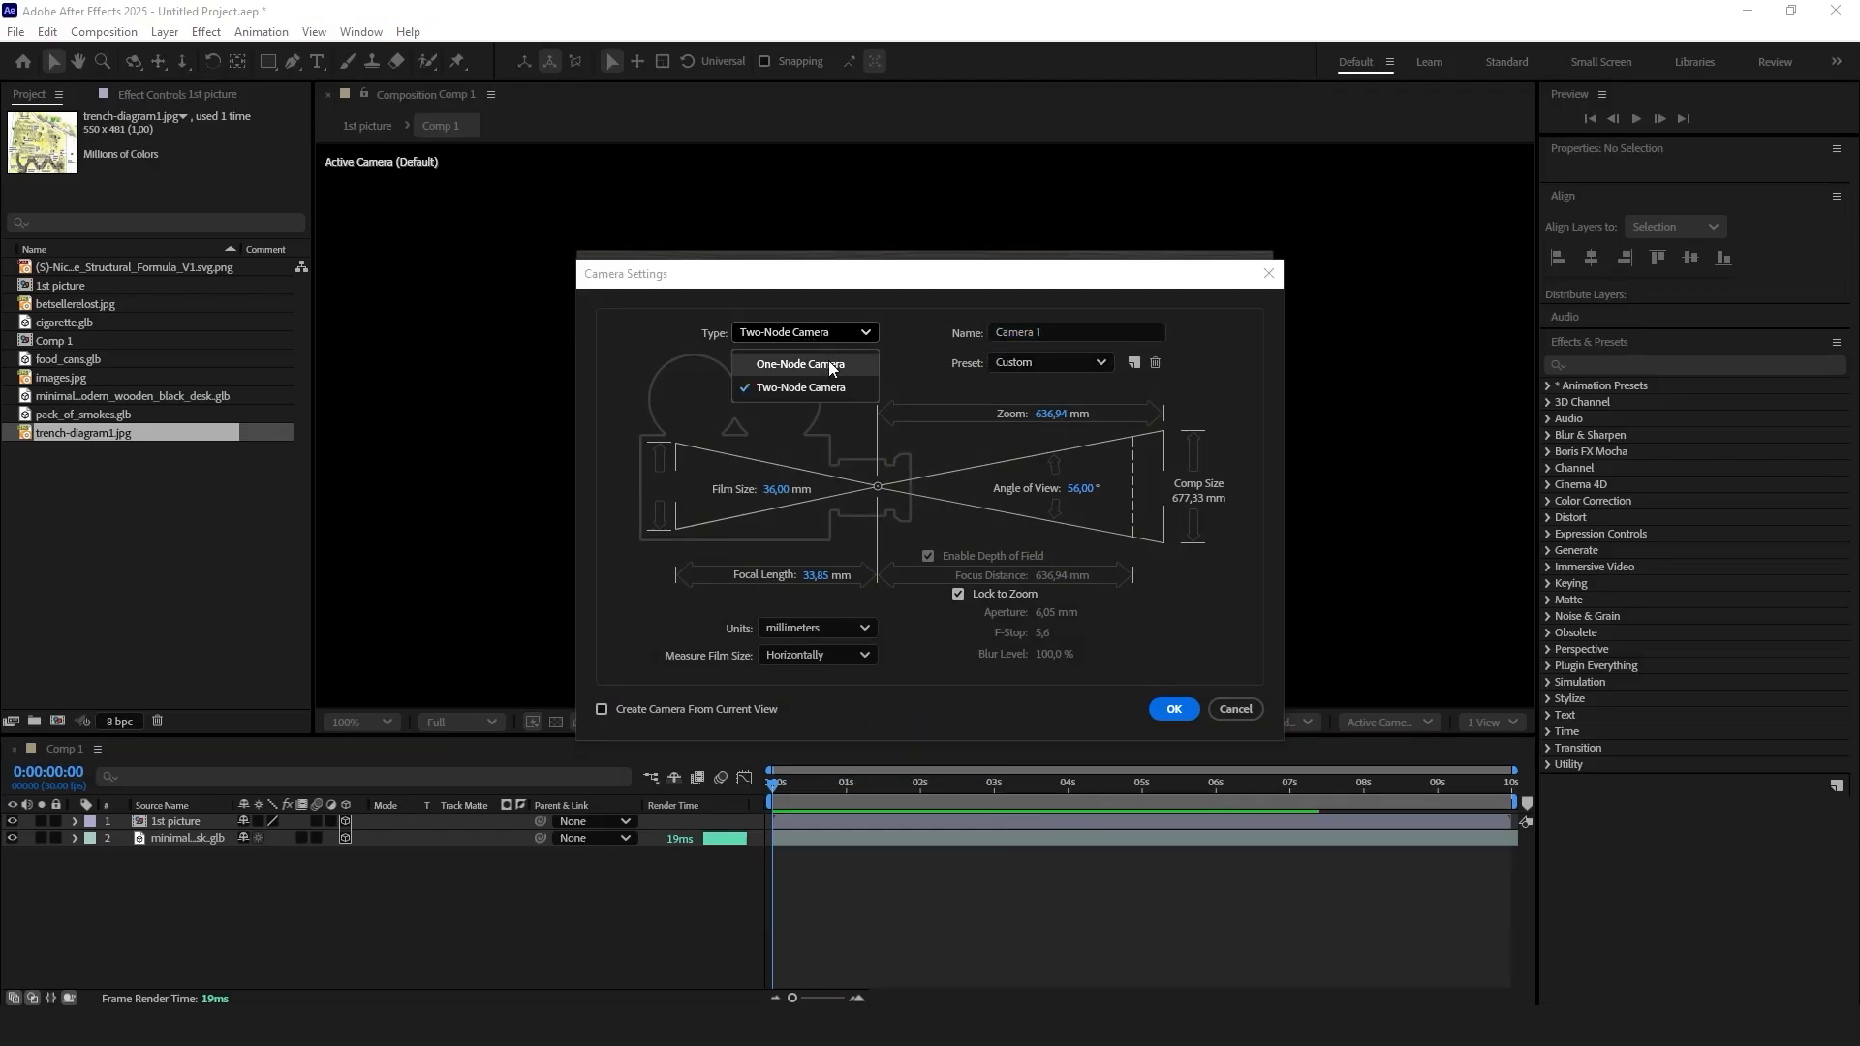
pyautogui.click(833, 389)
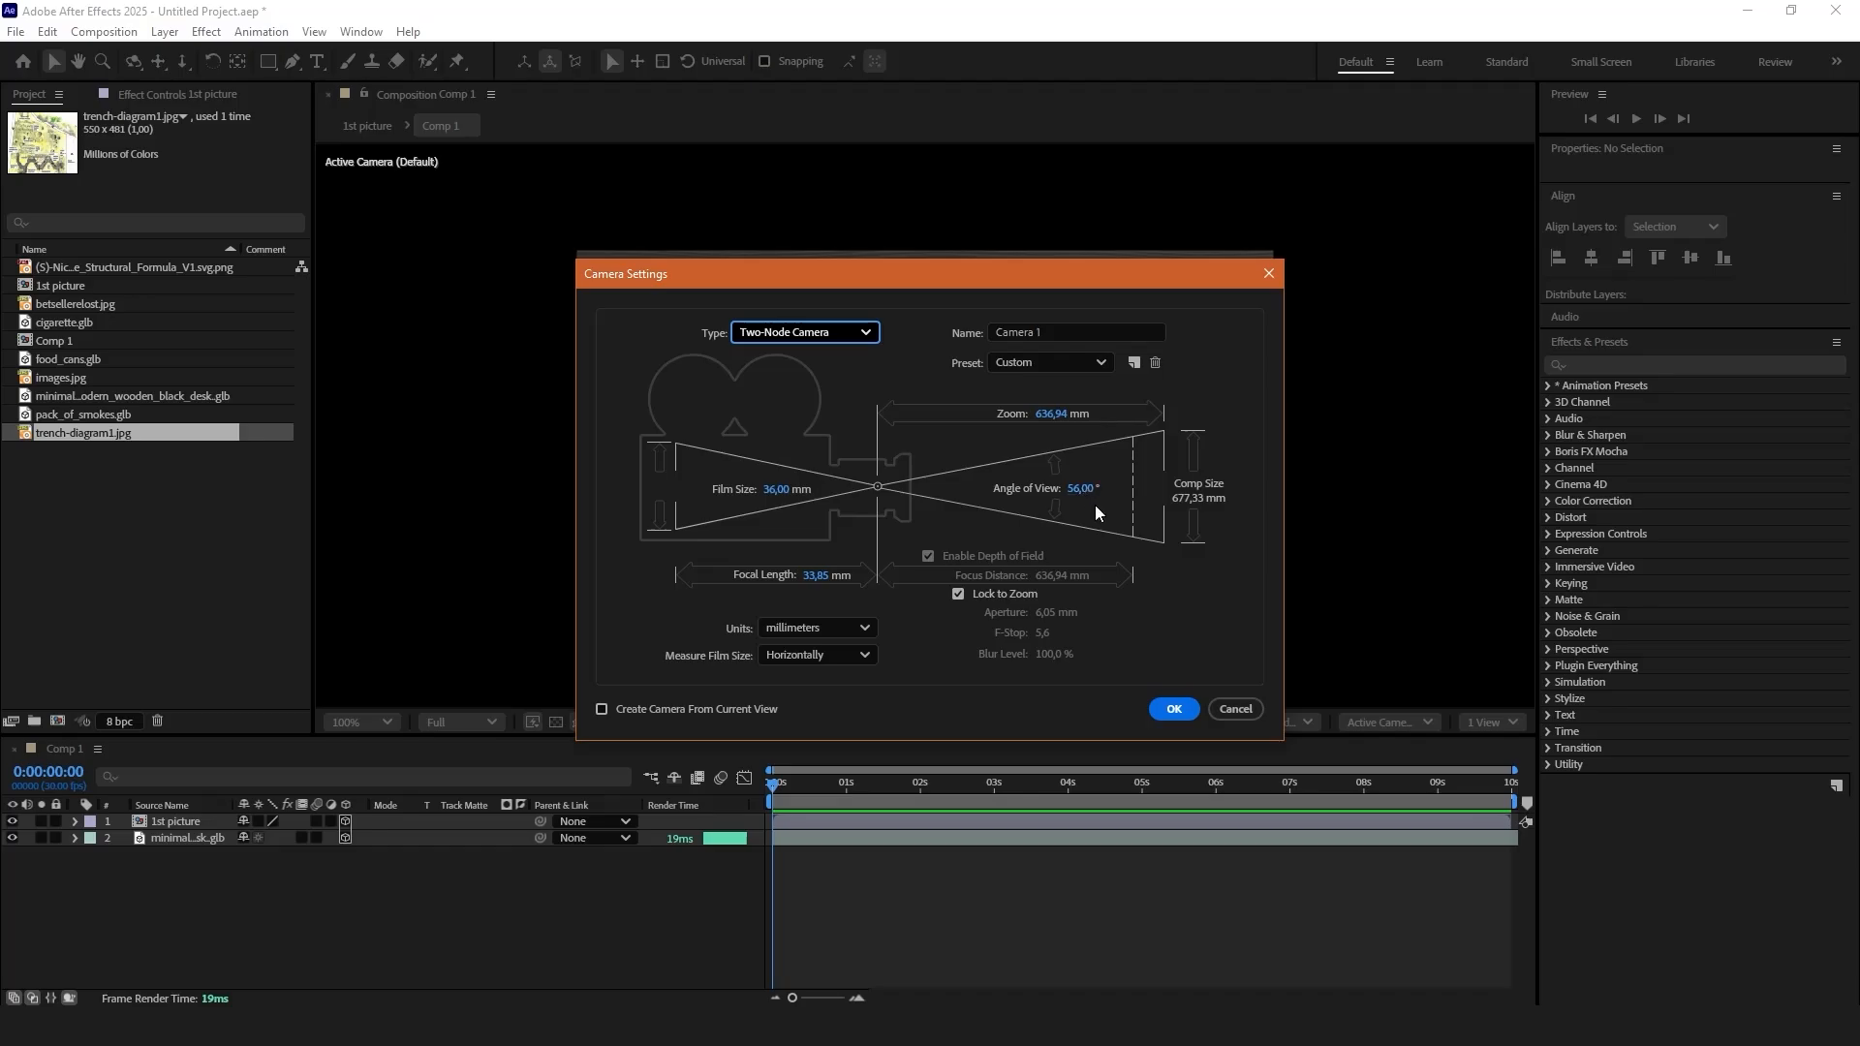
pyautogui.click(1173, 708)
# Set Camera 1's Z position to -974.5 and its Y position to 722 for a closer, angled view.
pyautogui.click(74, 822)
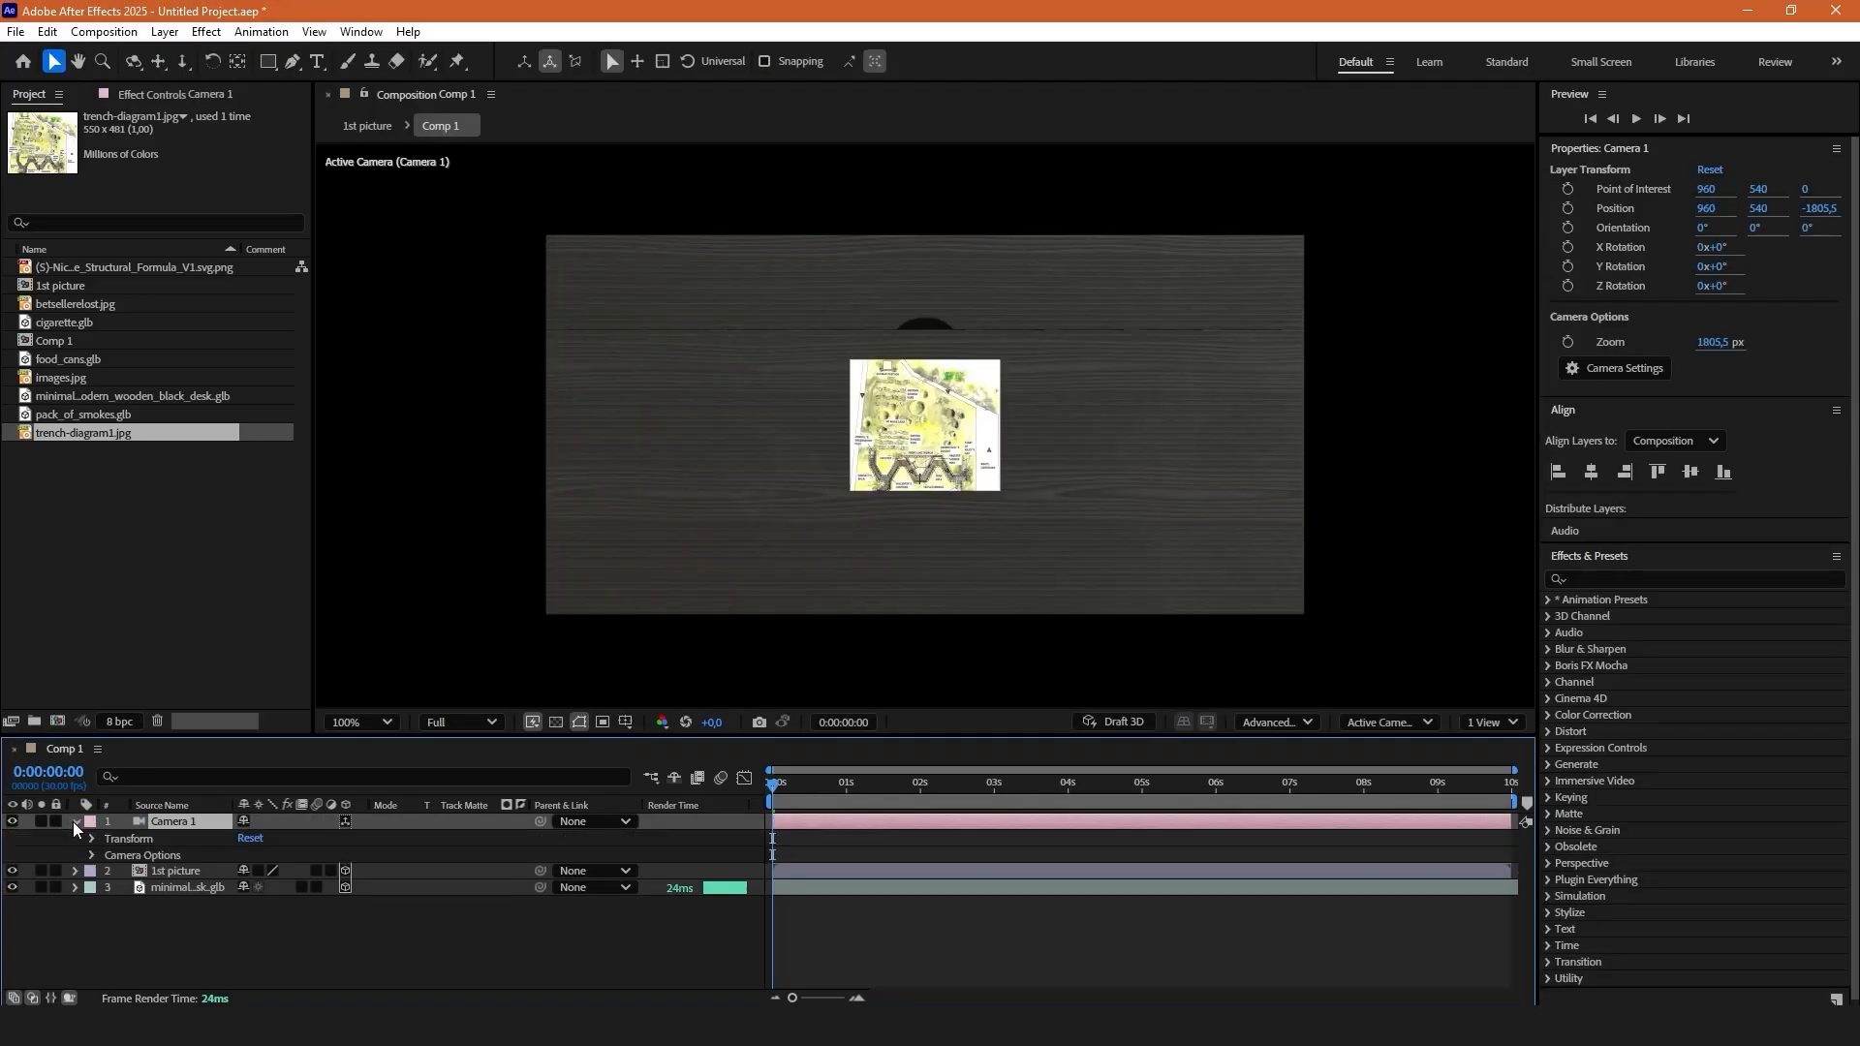
pyautogui.click(92, 839)
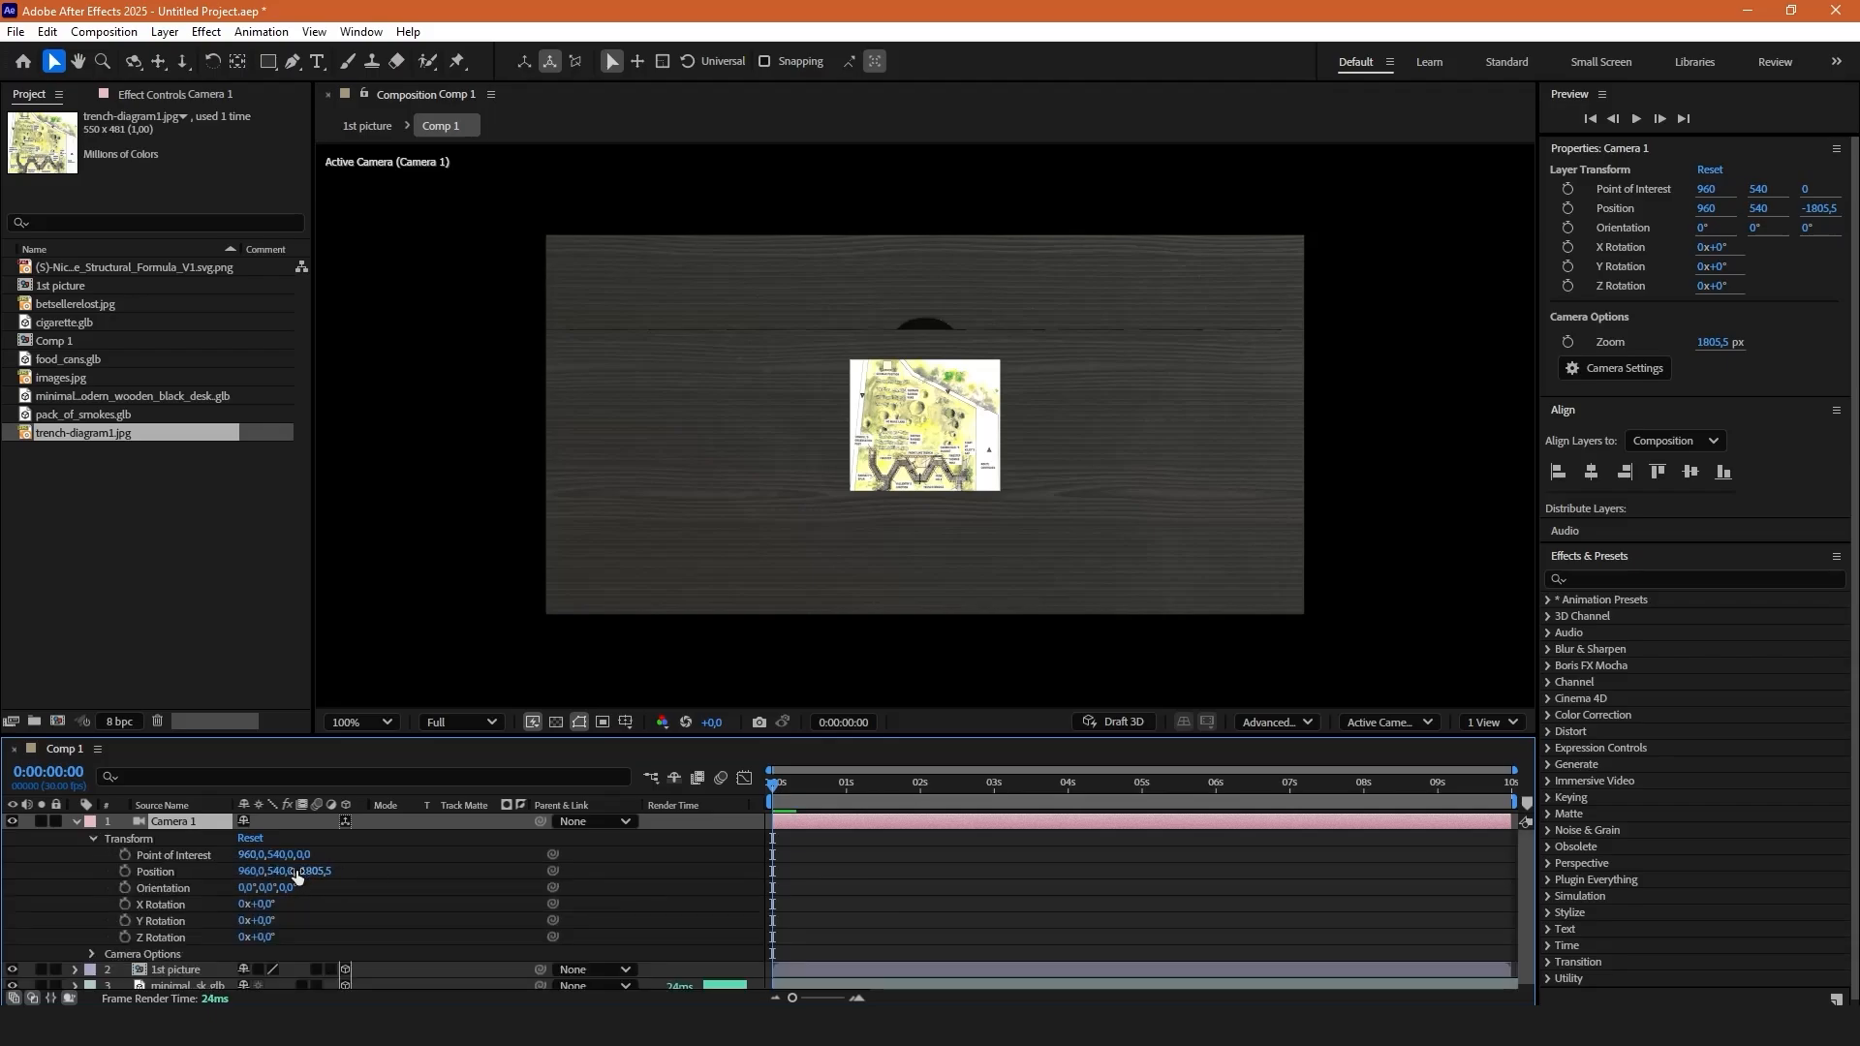
pyautogui.moveTo(306, 878); pyautogui.dragTo(1008, 780)
pyautogui.press(',')
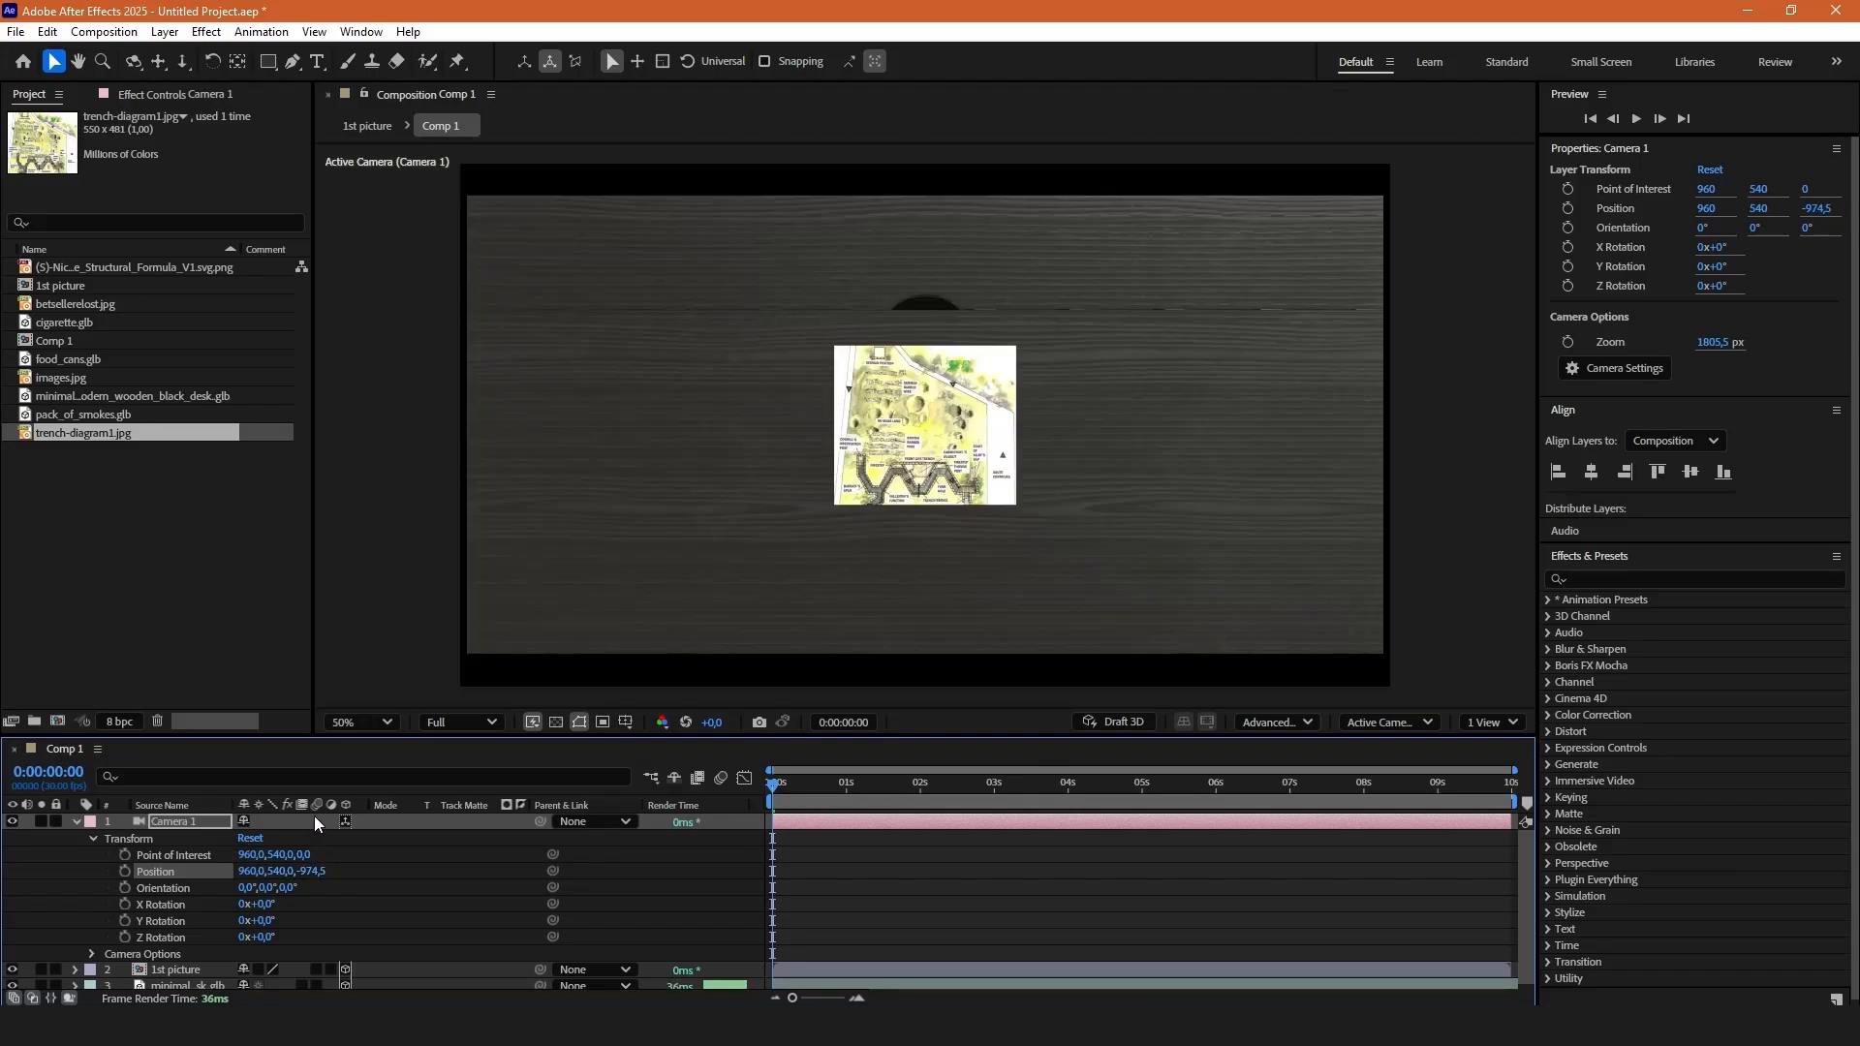
pyautogui.moveTo(280, 871); pyautogui.dragTo(445, 890)
# Add a 3D null object and parent Camera 1 to it.
pyautogui.rightClick(853, 647)
pyautogui.moveTo(1014, 667)
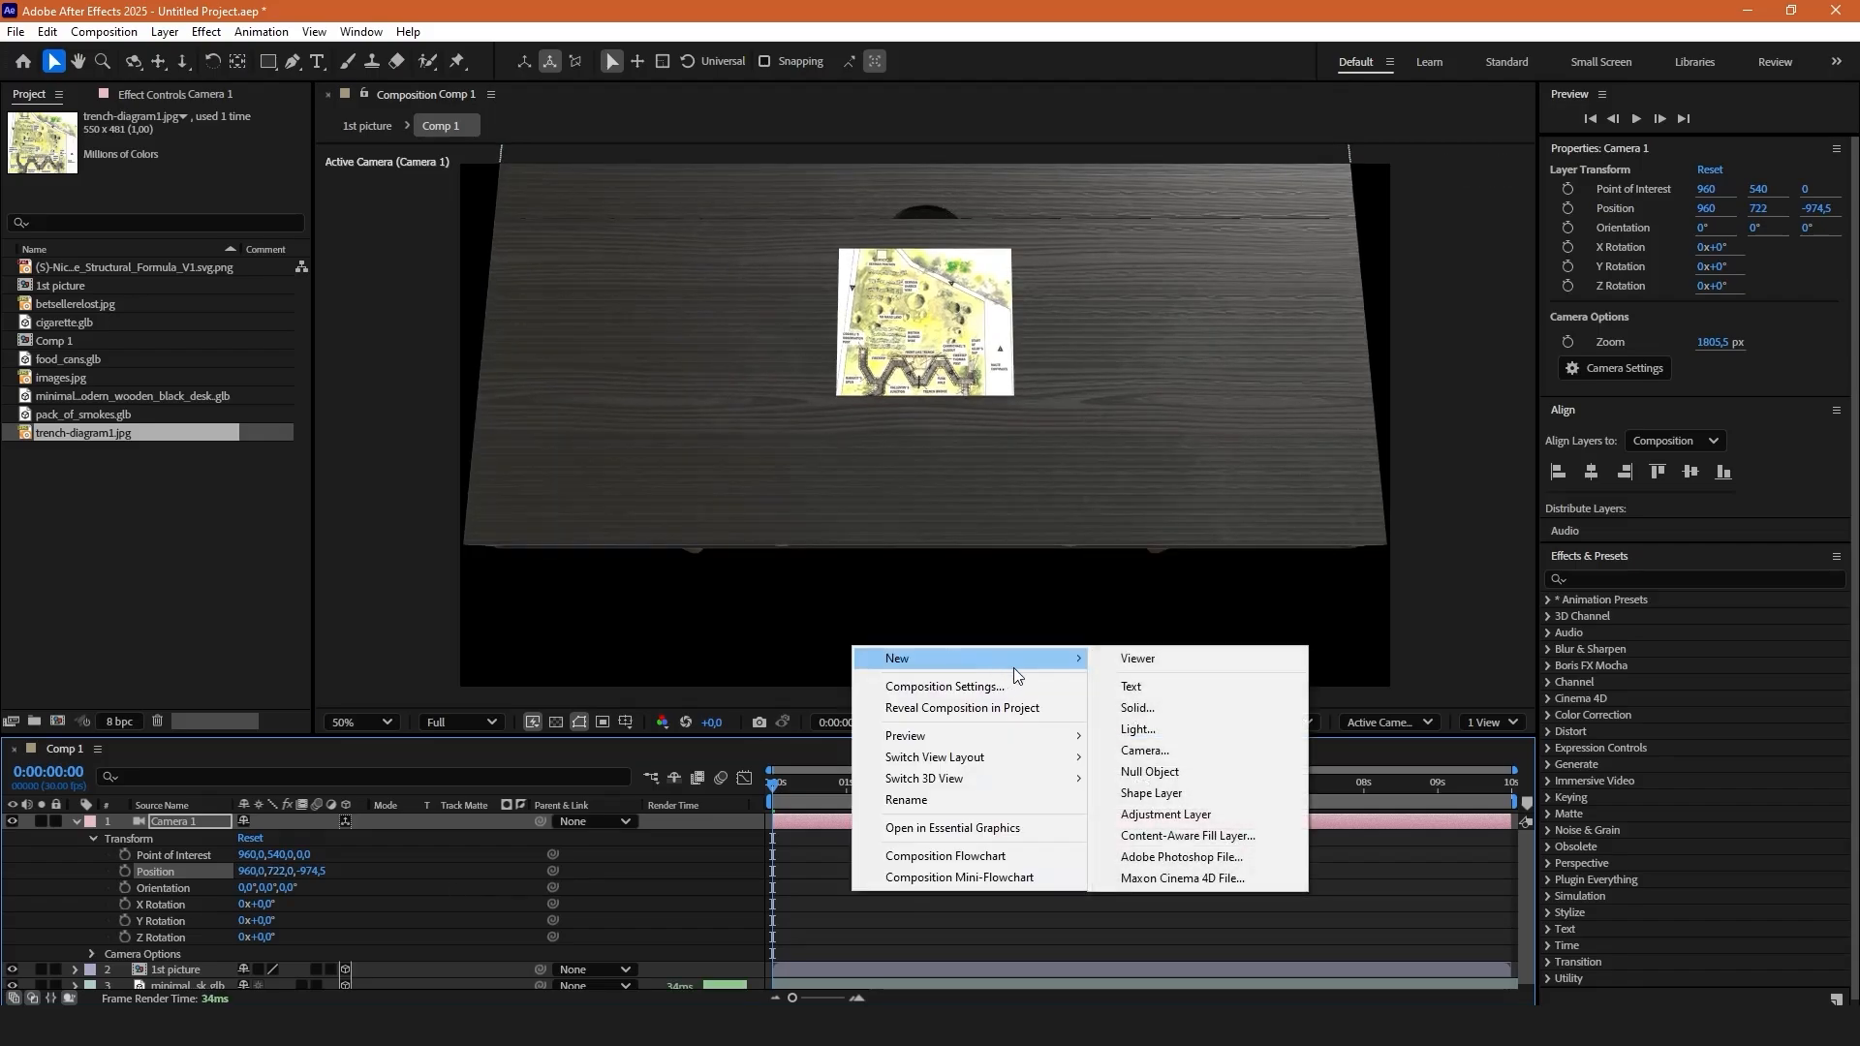
pyautogui.click(1162, 775)
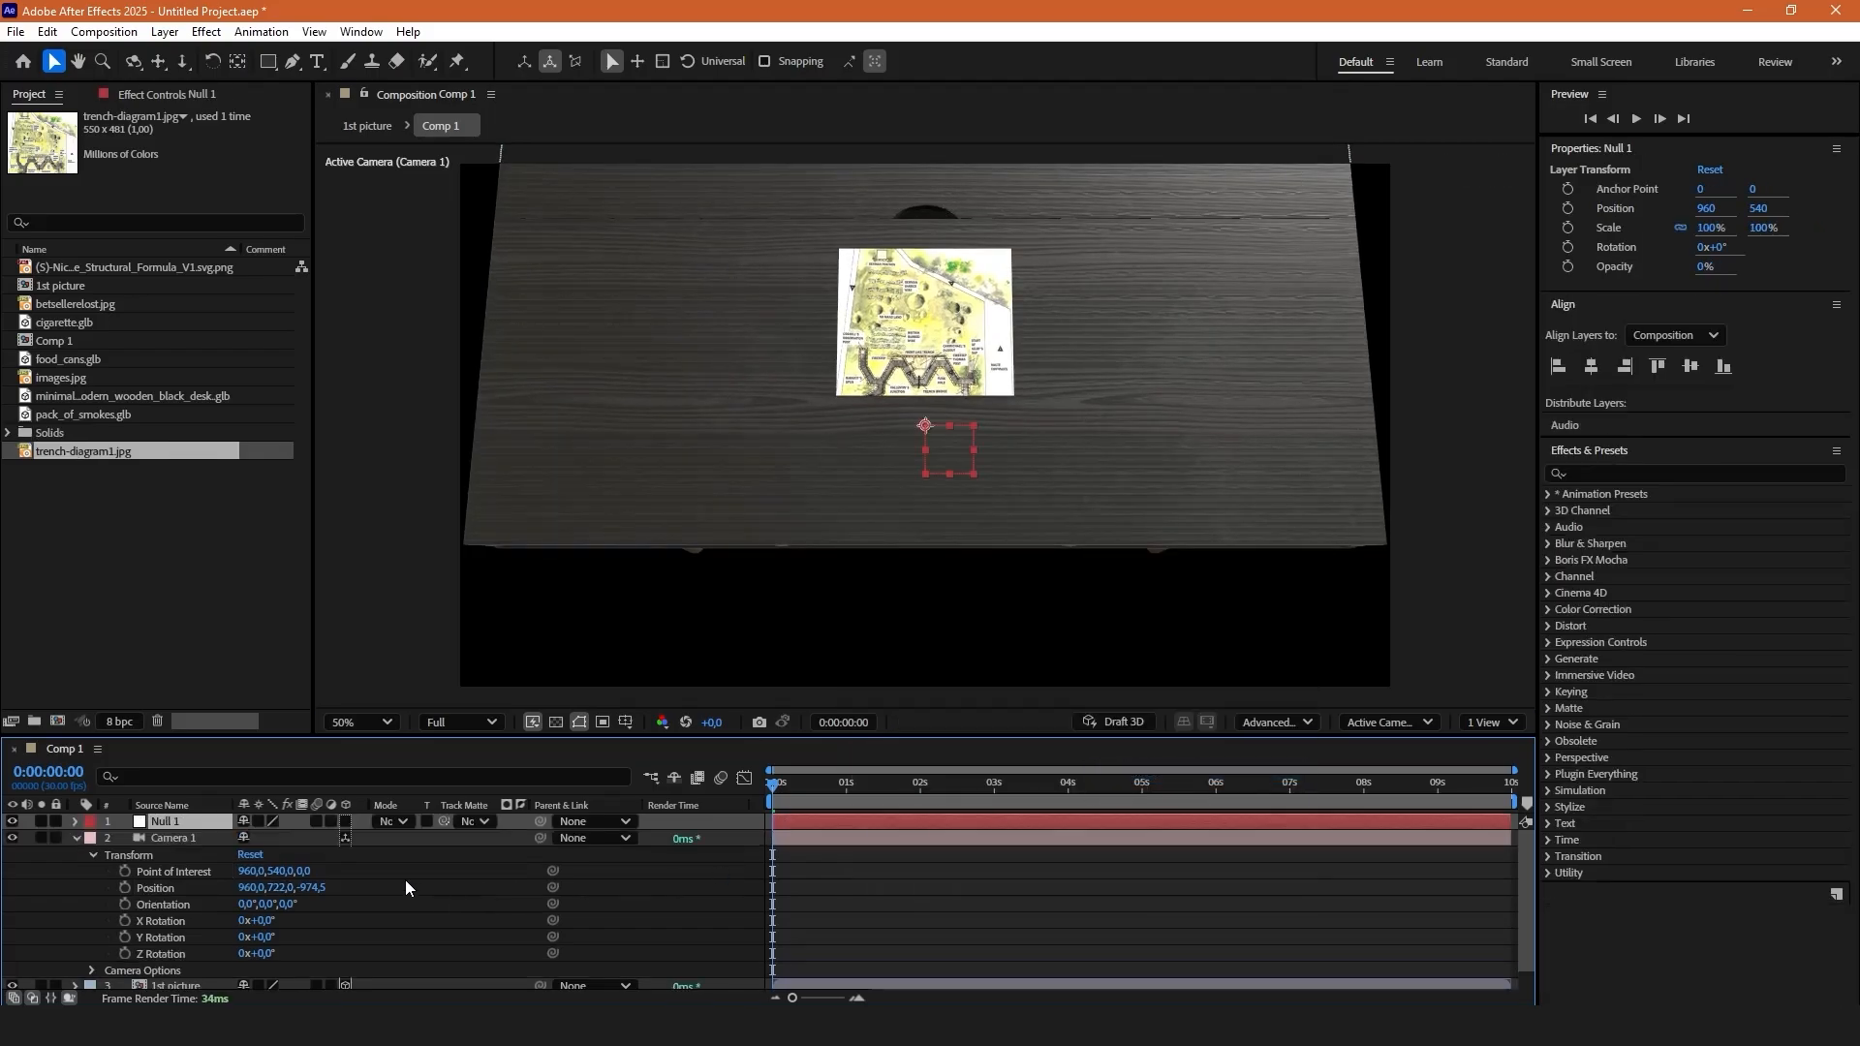
pyautogui.click(346, 822)
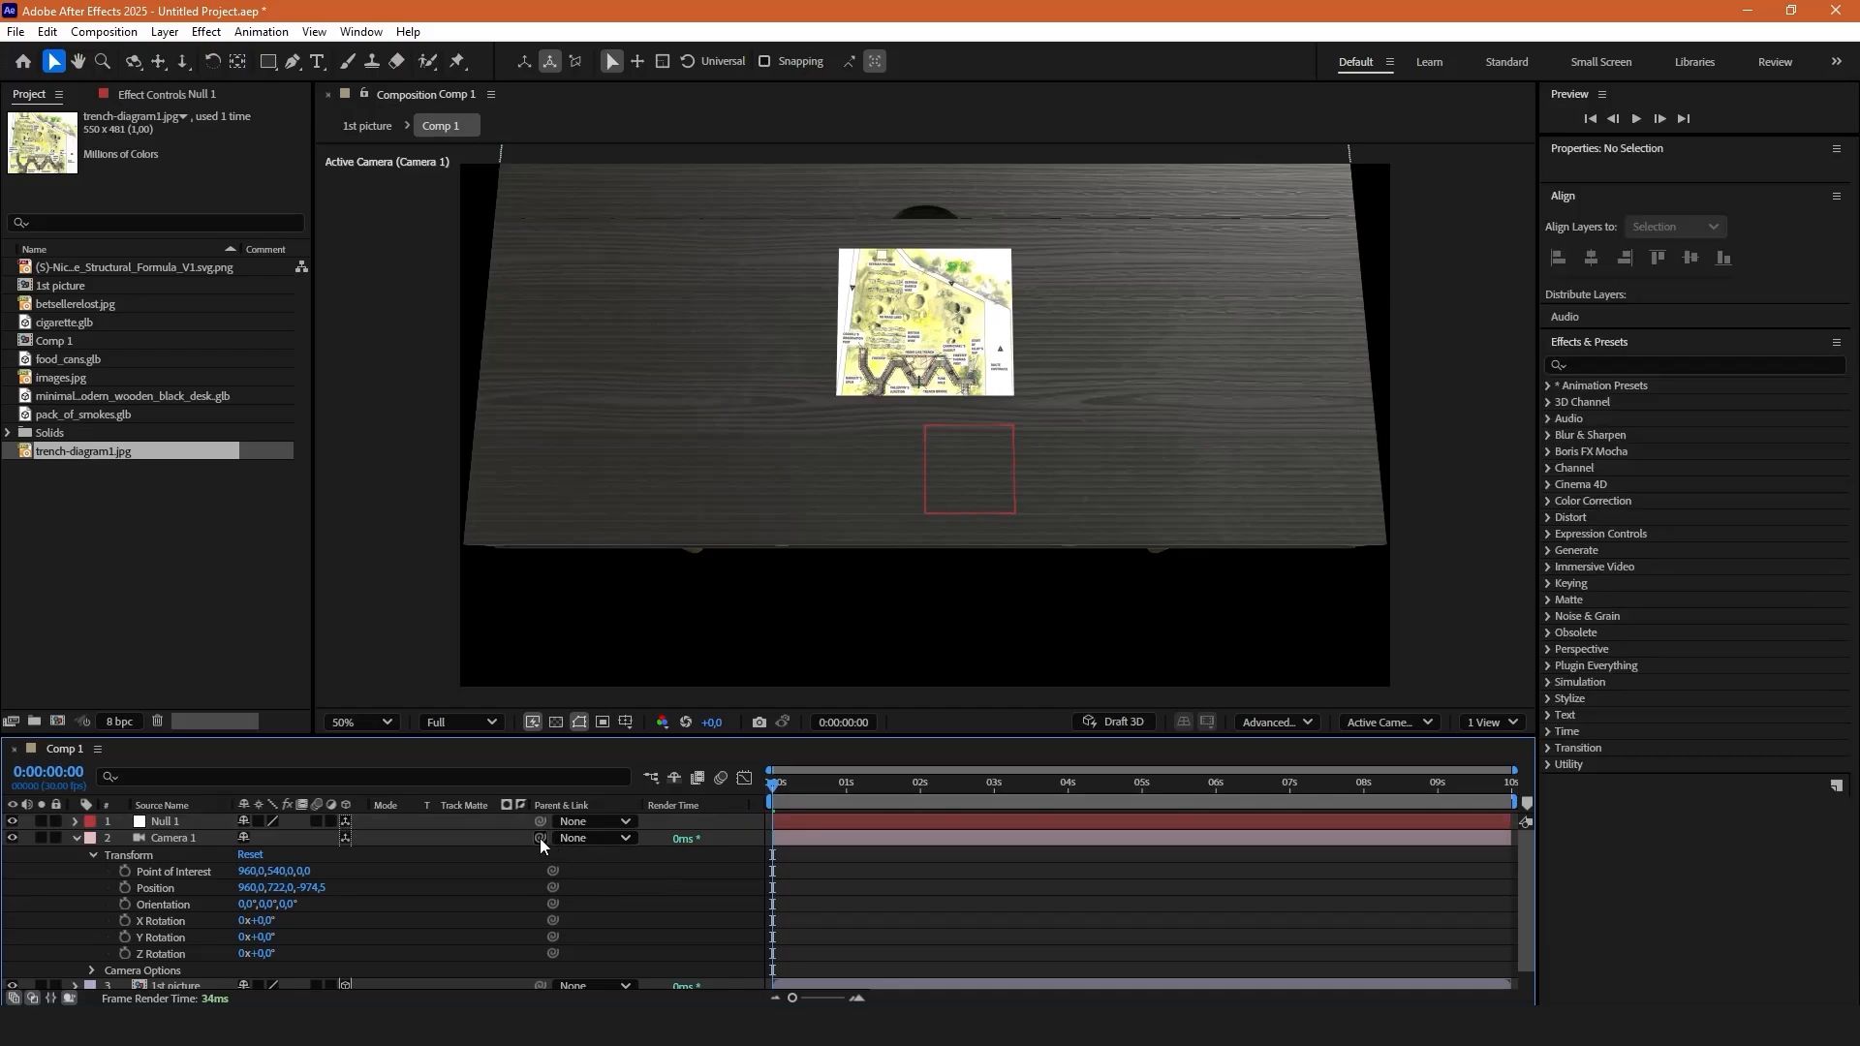
pyautogui.moveTo(539, 838); pyautogui.dragTo(171, 828)
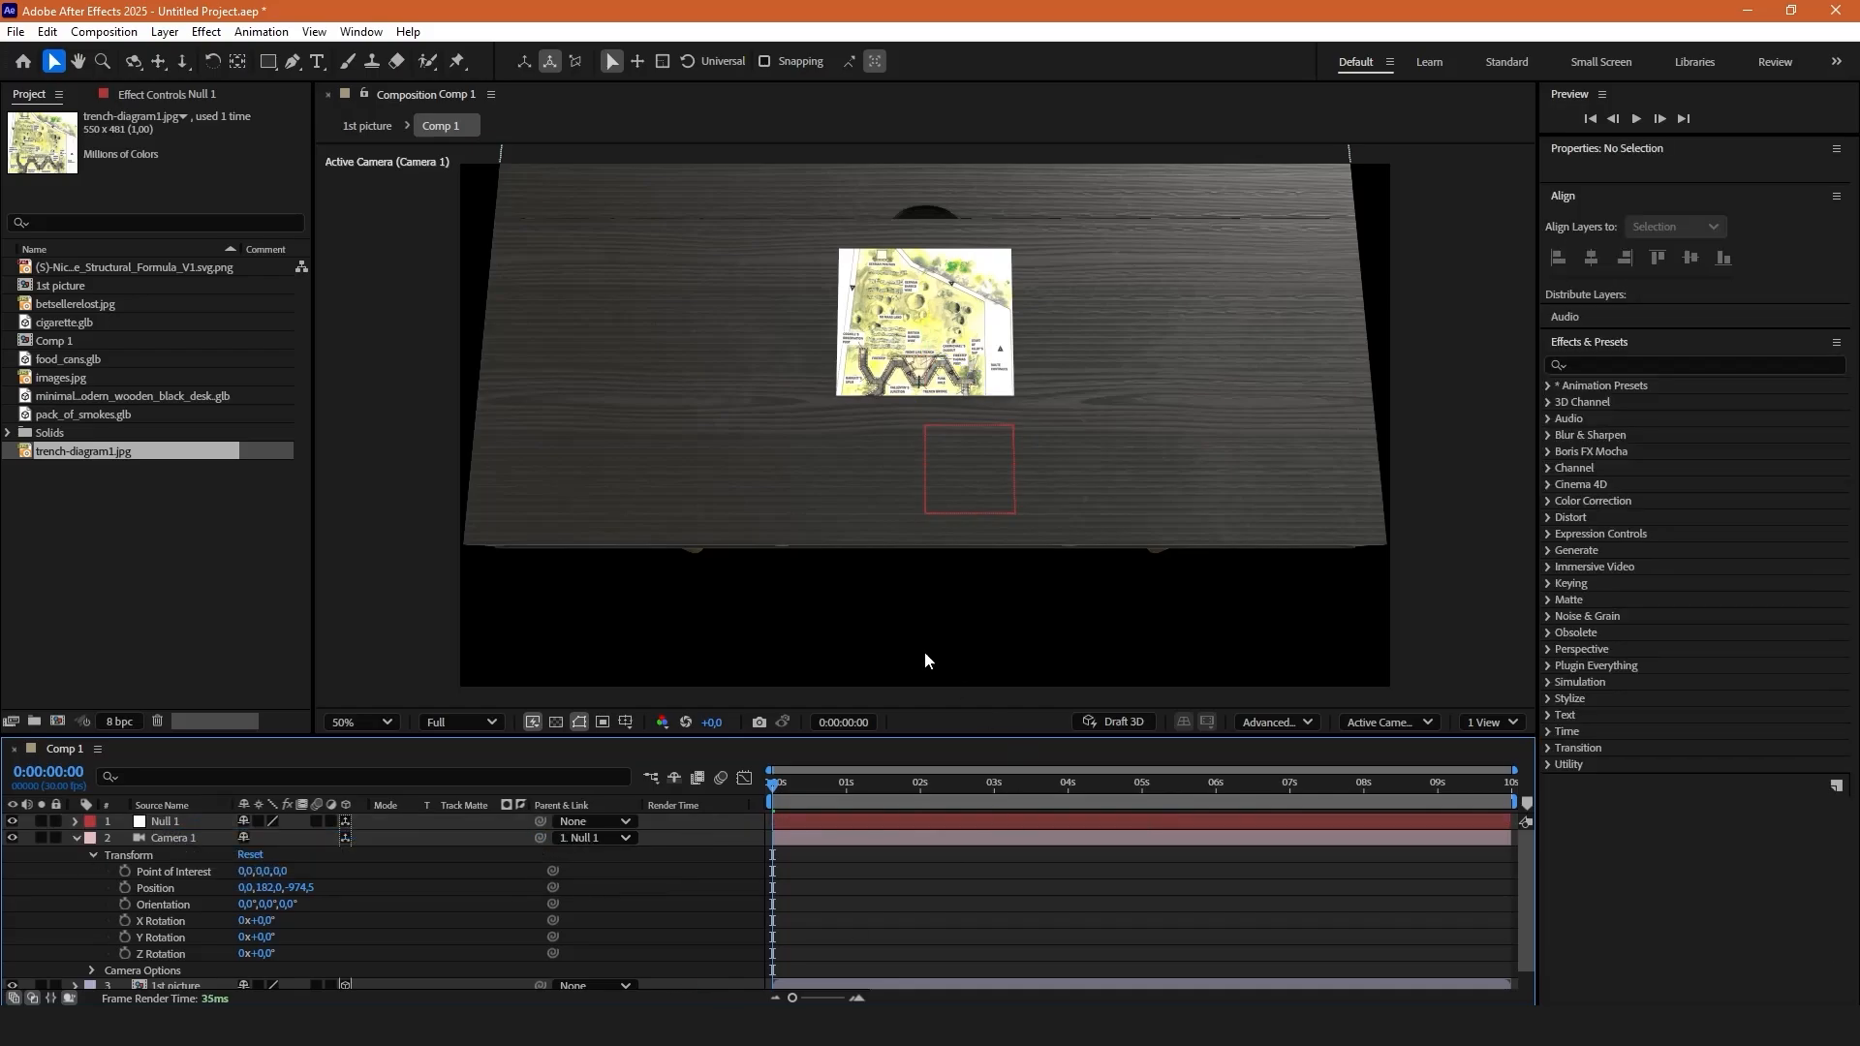
# Move the null object to position 949, 476, 254 to bring the camera closer to the picture.
pyautogui.click(77, 819)
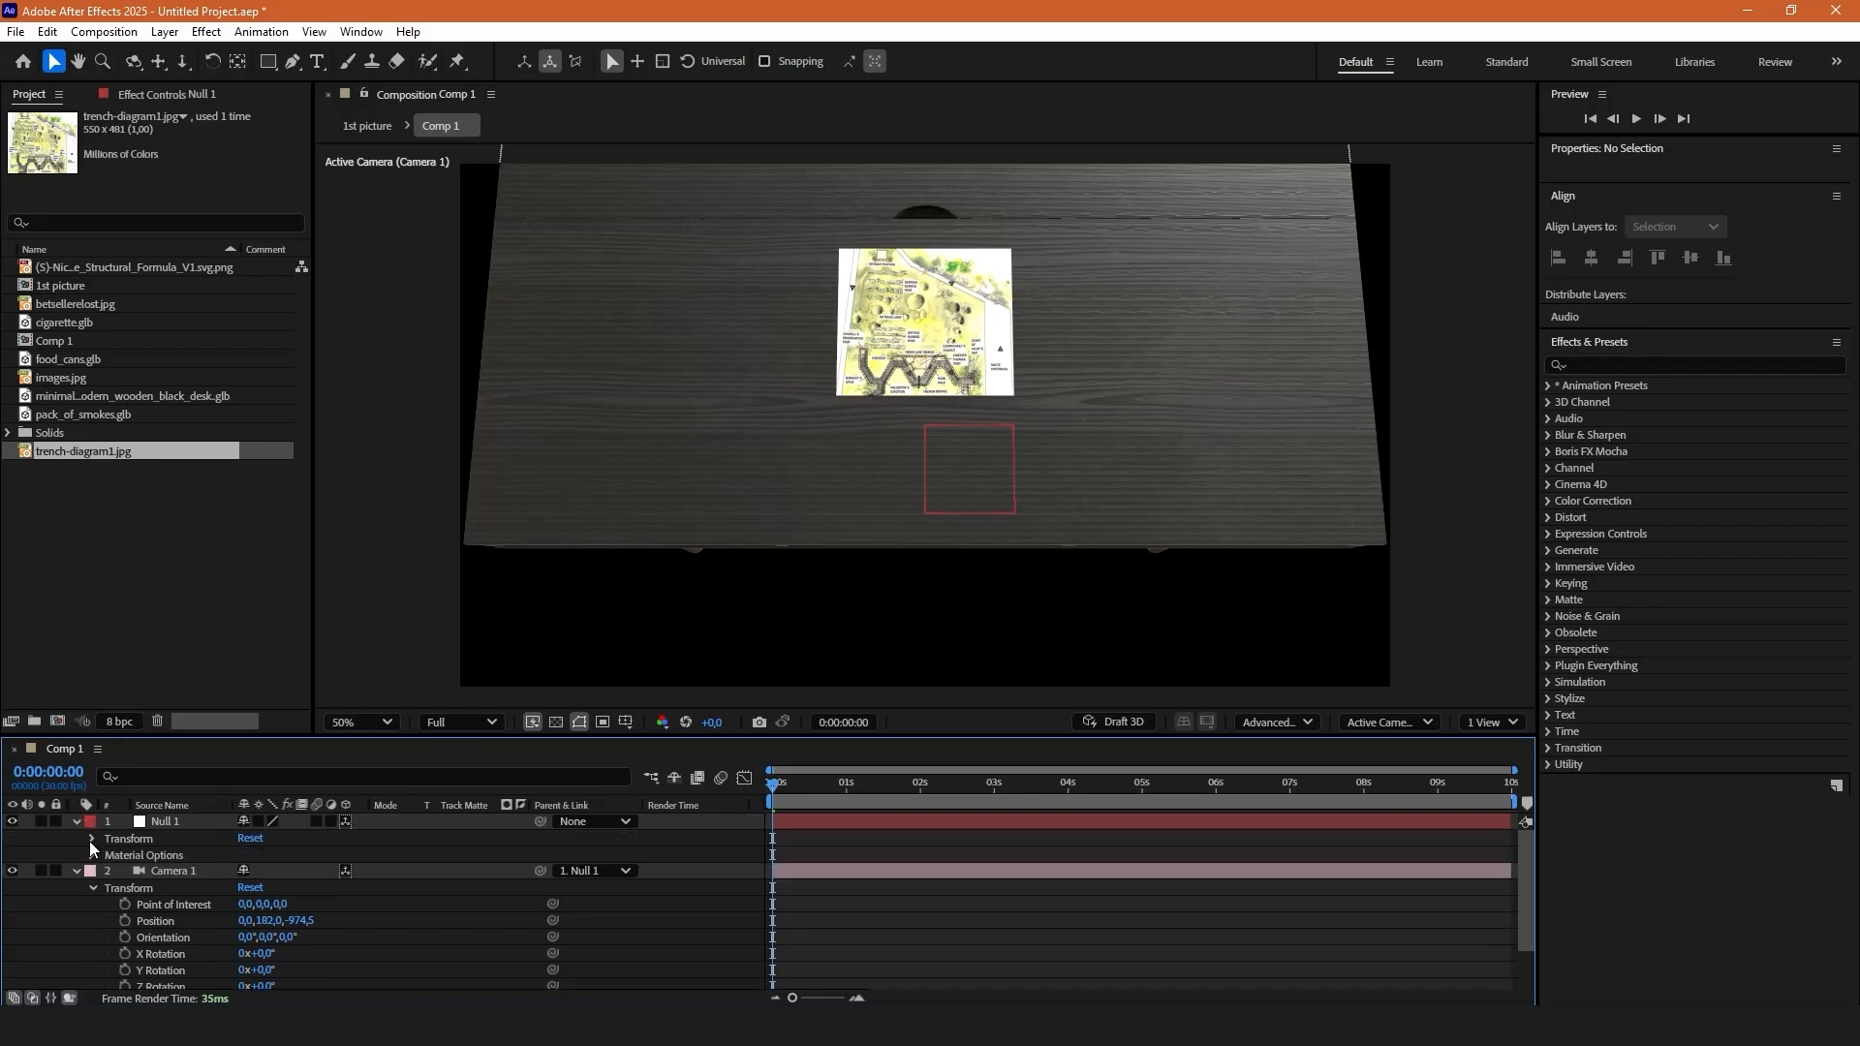
pyautogui.click(91, 839)
pyautogui.click(368, 871)
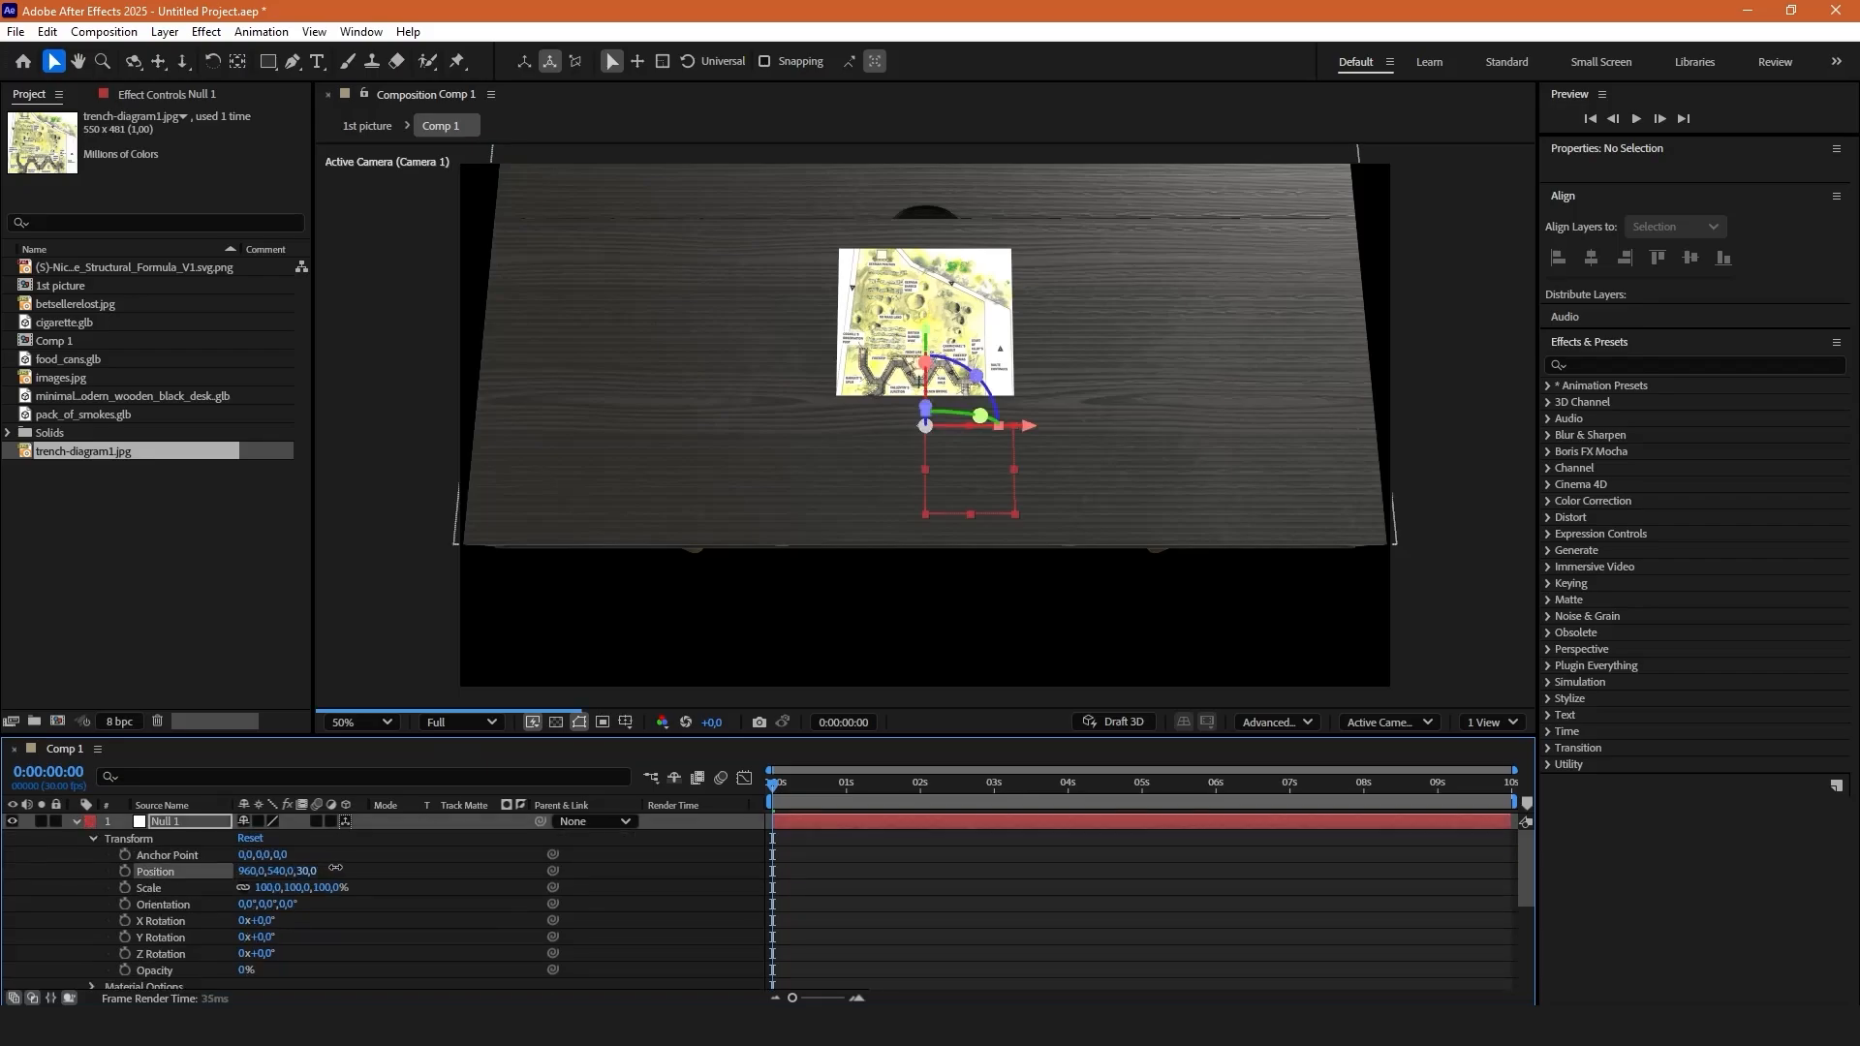
pyautogui.moveTo(281, 871); pyautogui.dragTo(369, 871)
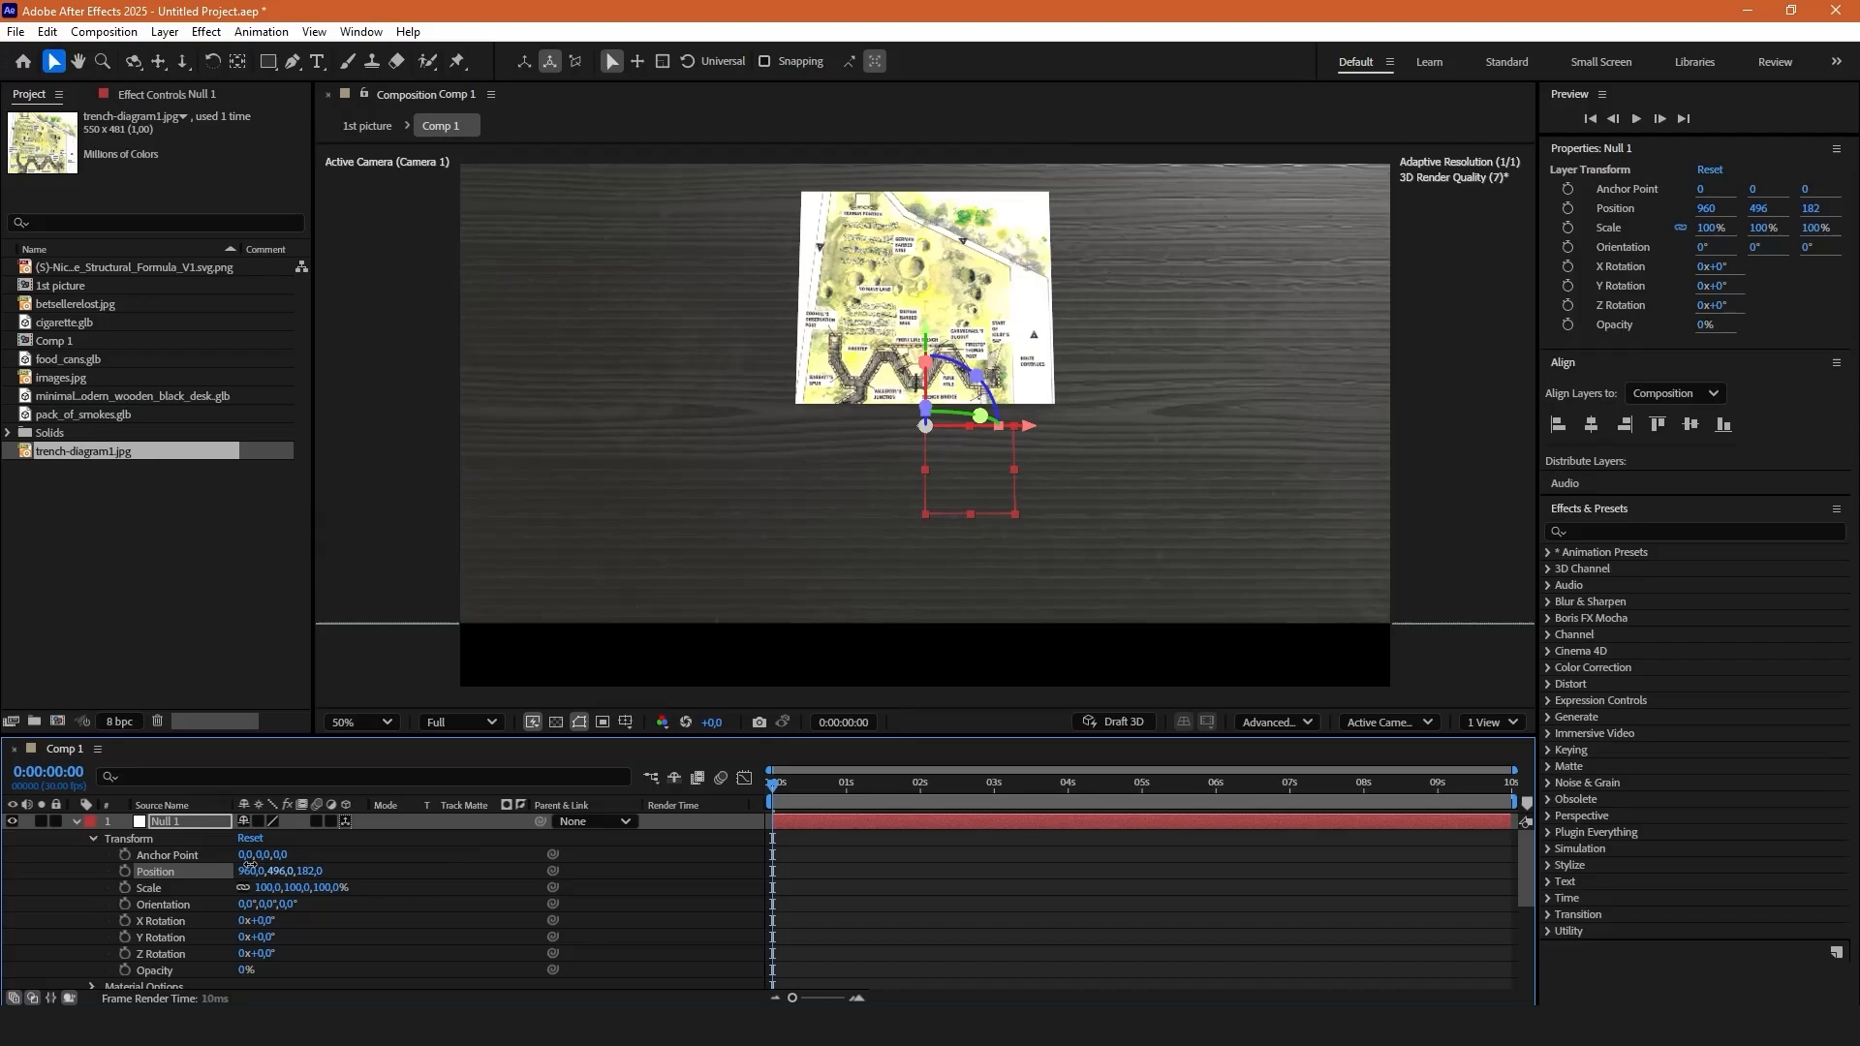
pyautogui.moveTo(228, 859); pyautogui.dragTo(368, 873)
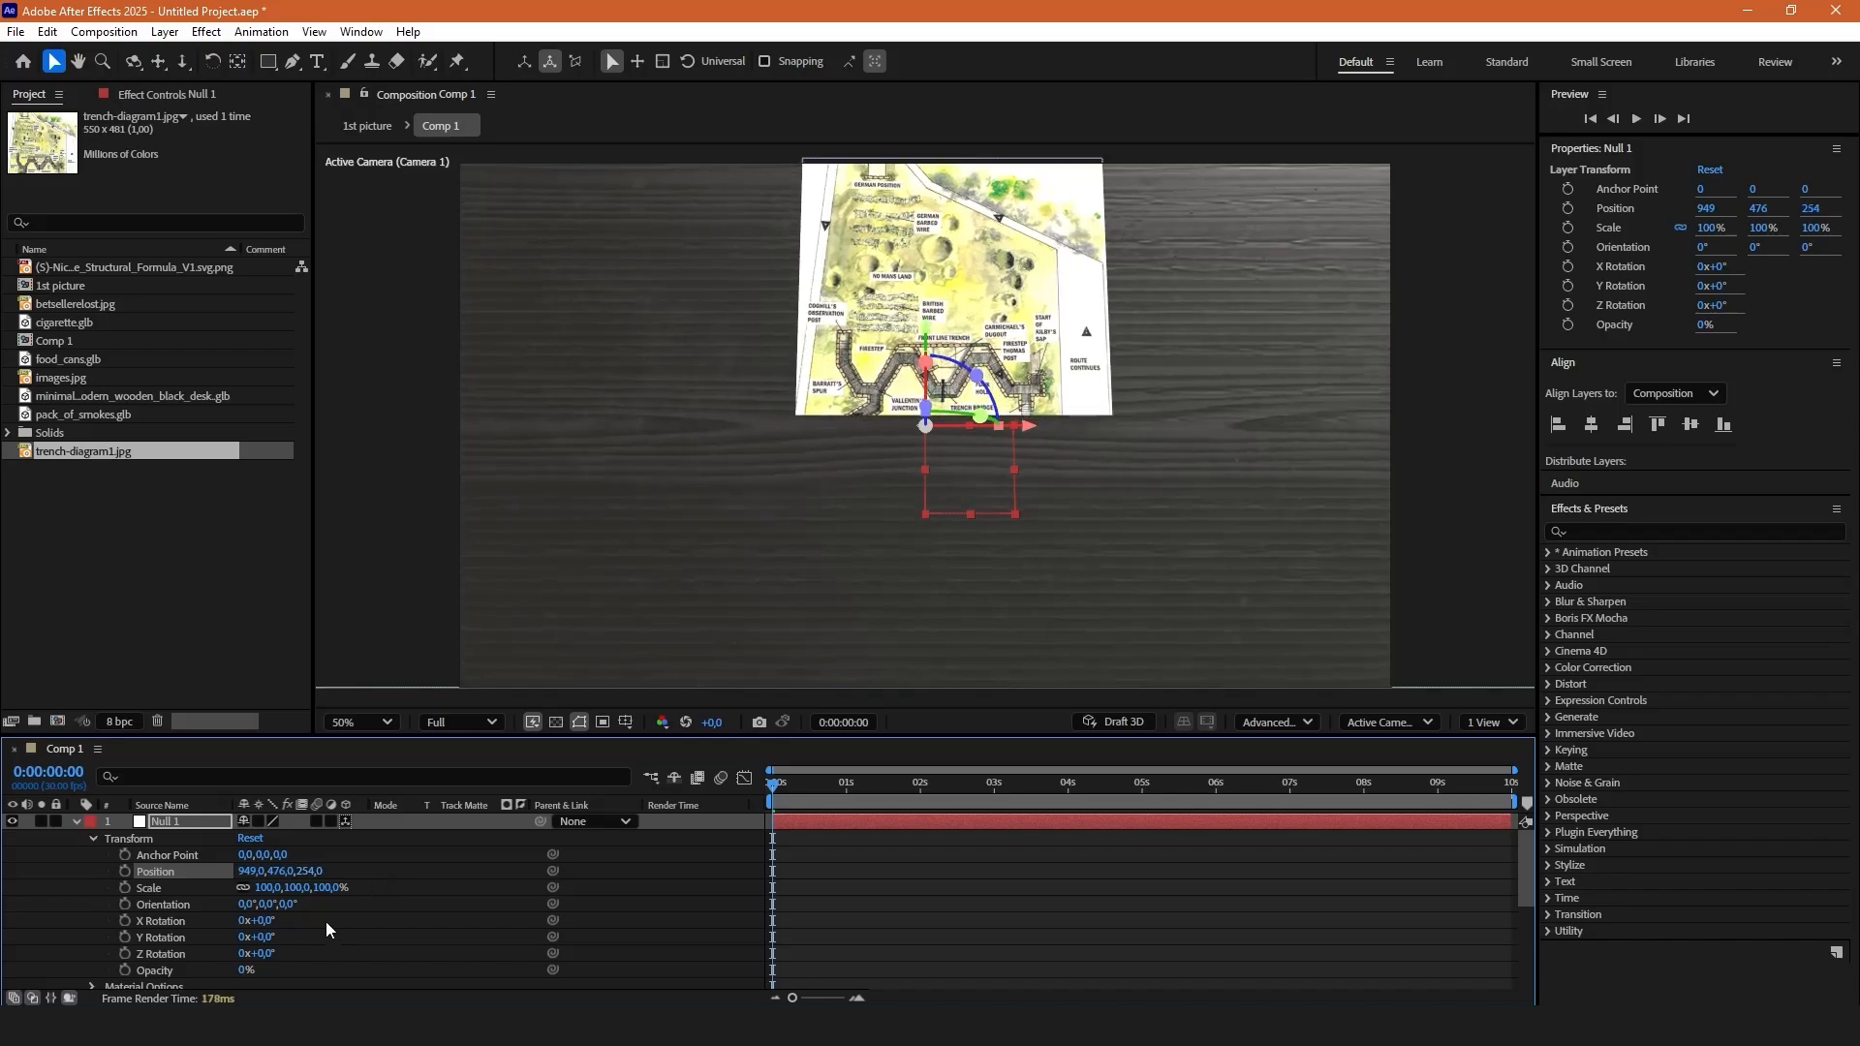
# Set the Y value of Camera 1's point of interest to about -231 to frame the picture.
pyautogui.scroll(-3, 327, 932)
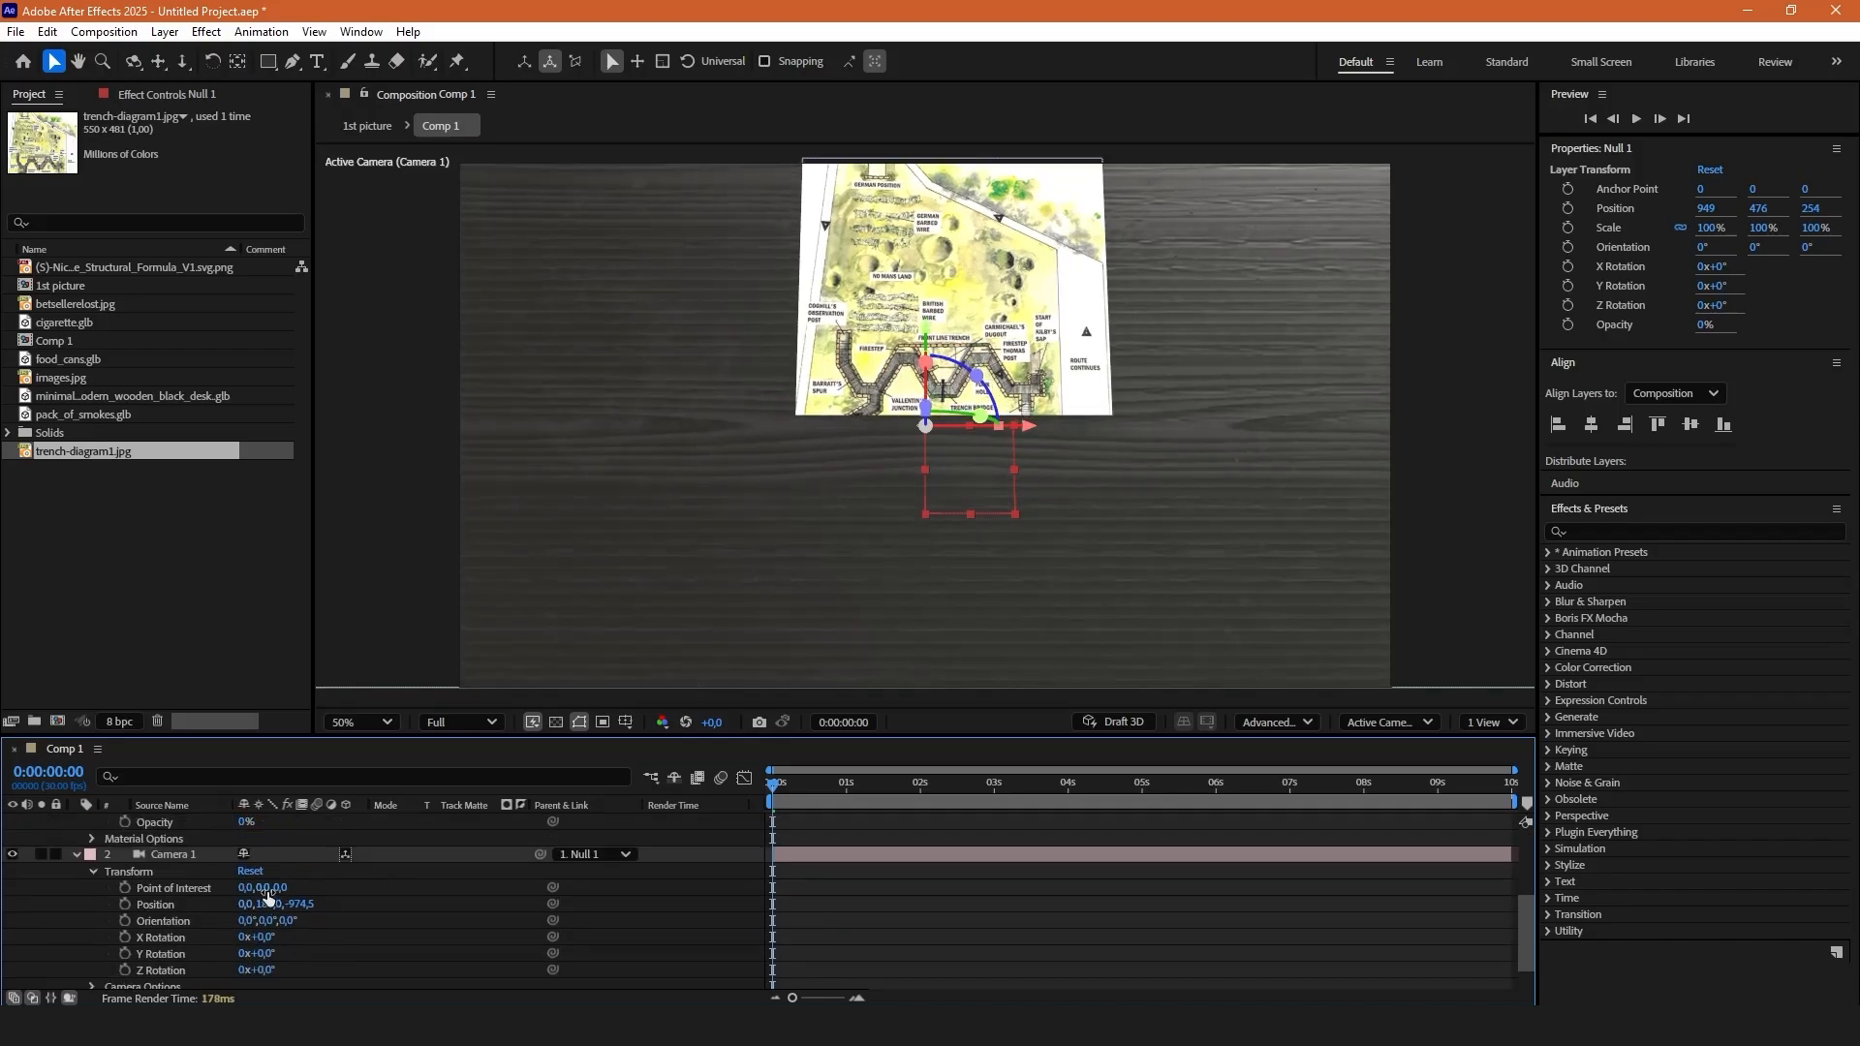
pyautogui.moveTo(268, 890); pyautogui.dragTo(22, 913)
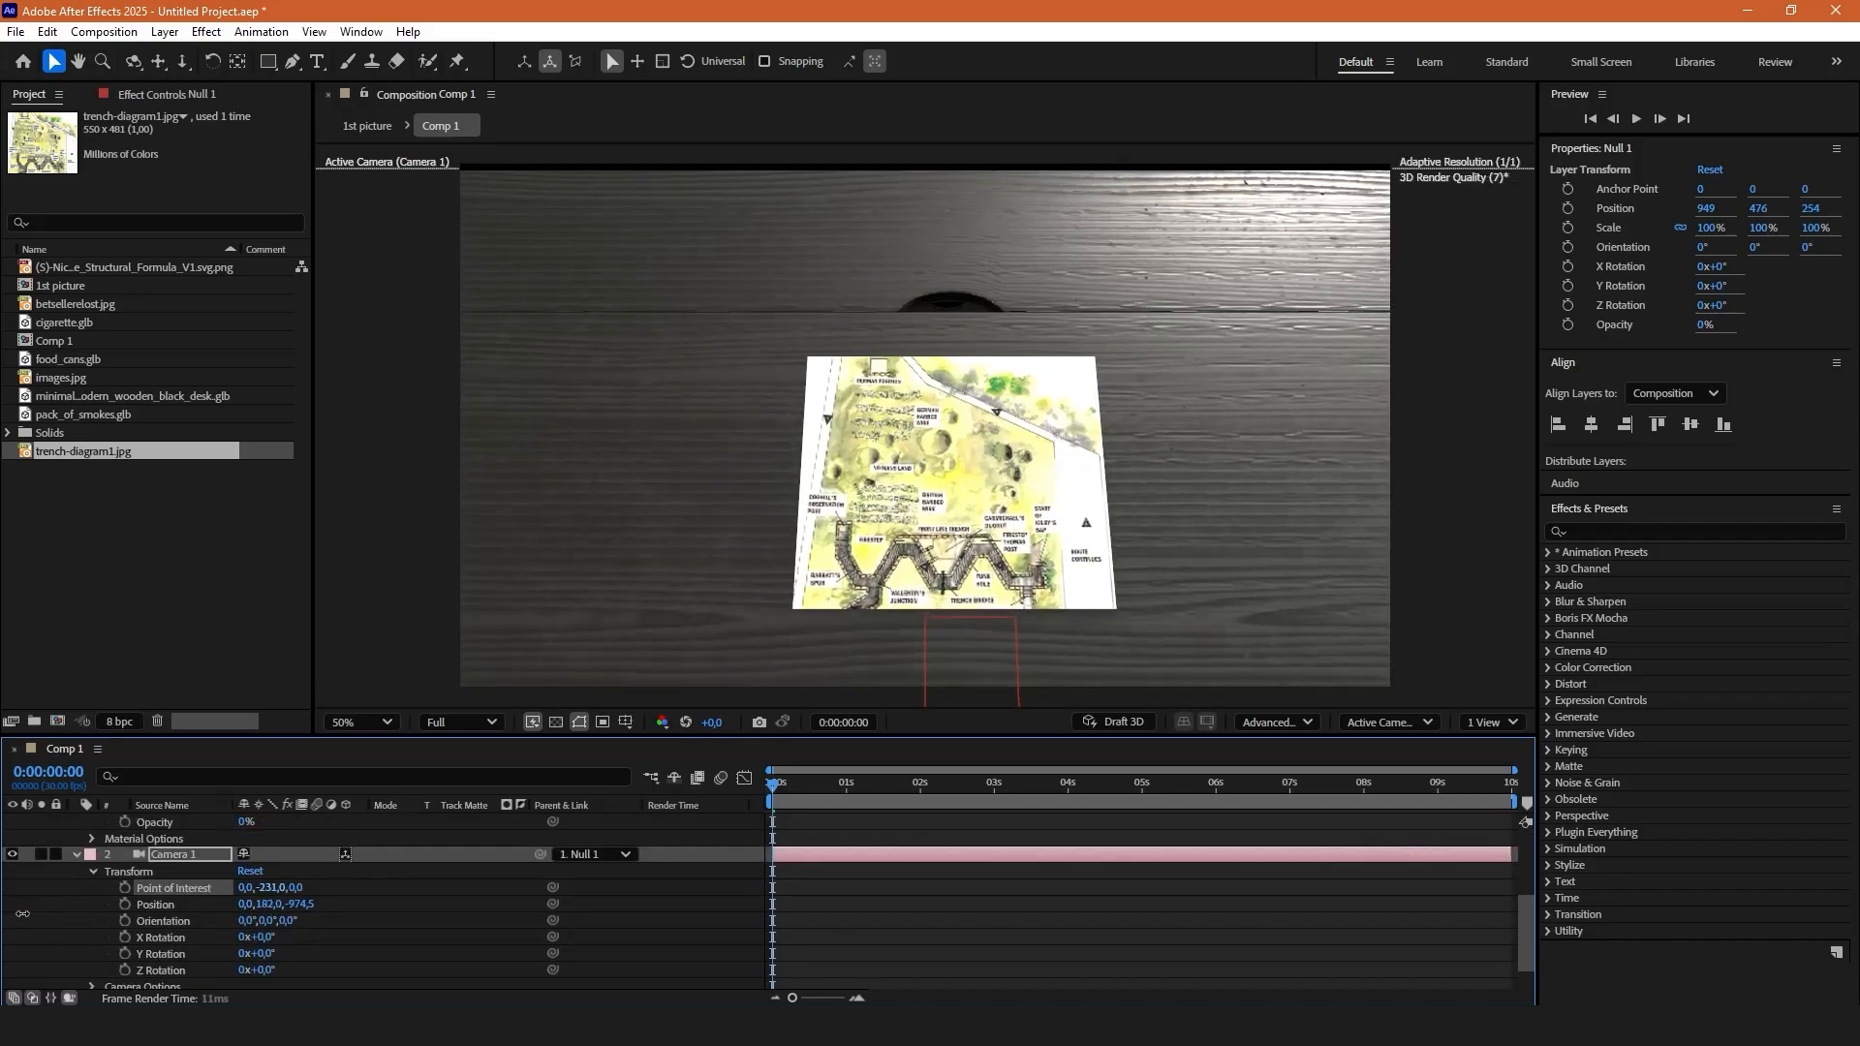
# Set Camera 1's position to 0, 472, -825.5 and its point of interest to 0, -664, -255 for a wider desk view.
pyautogui.moveTo(264, 905)
pyautogui.mouseDown()
pyautogui.moveTo(450, 895)
pyautogui.moveTo(284, 906)
pyautogui.moveTo(264, 890)
pyautogui.mouseUp()
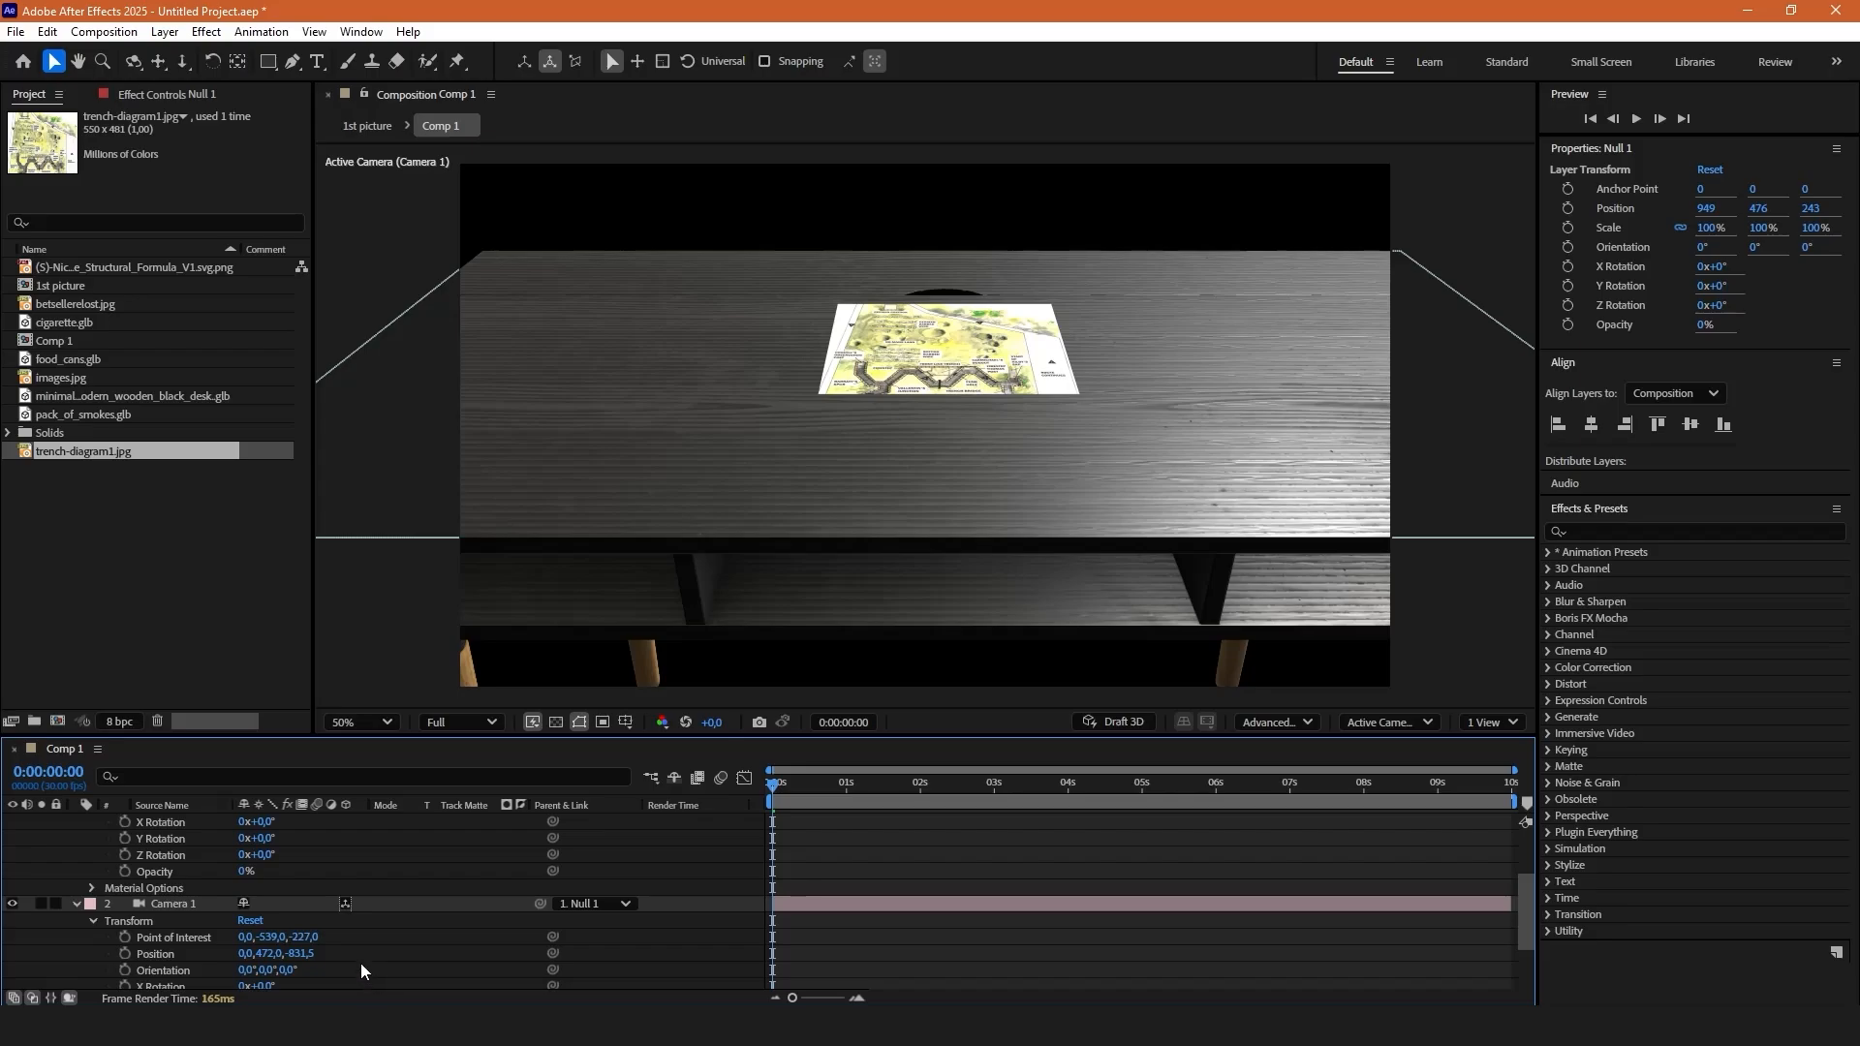
pyautogui.moveTo(298, 957); pyautogui.dragTo(265, 927)
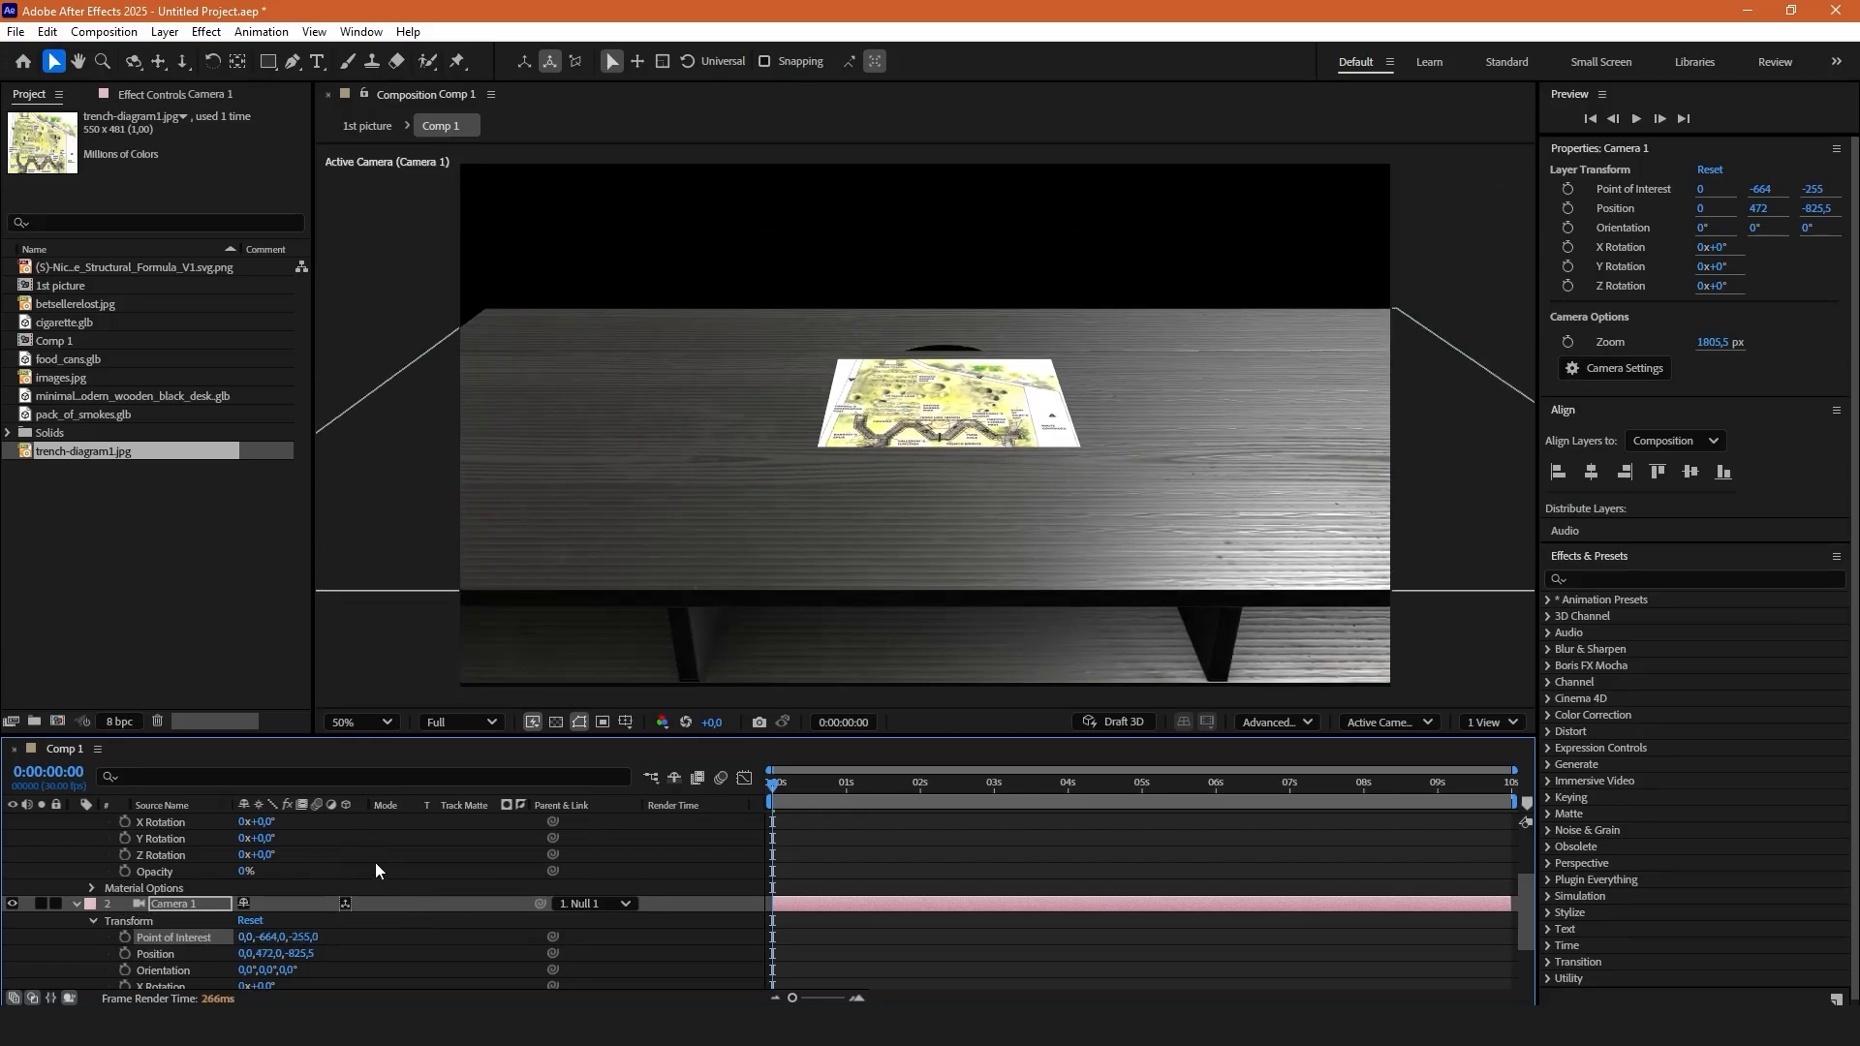
pyautogui.scroll(-1, 252, 882)
pyautogui.click(75, 855)
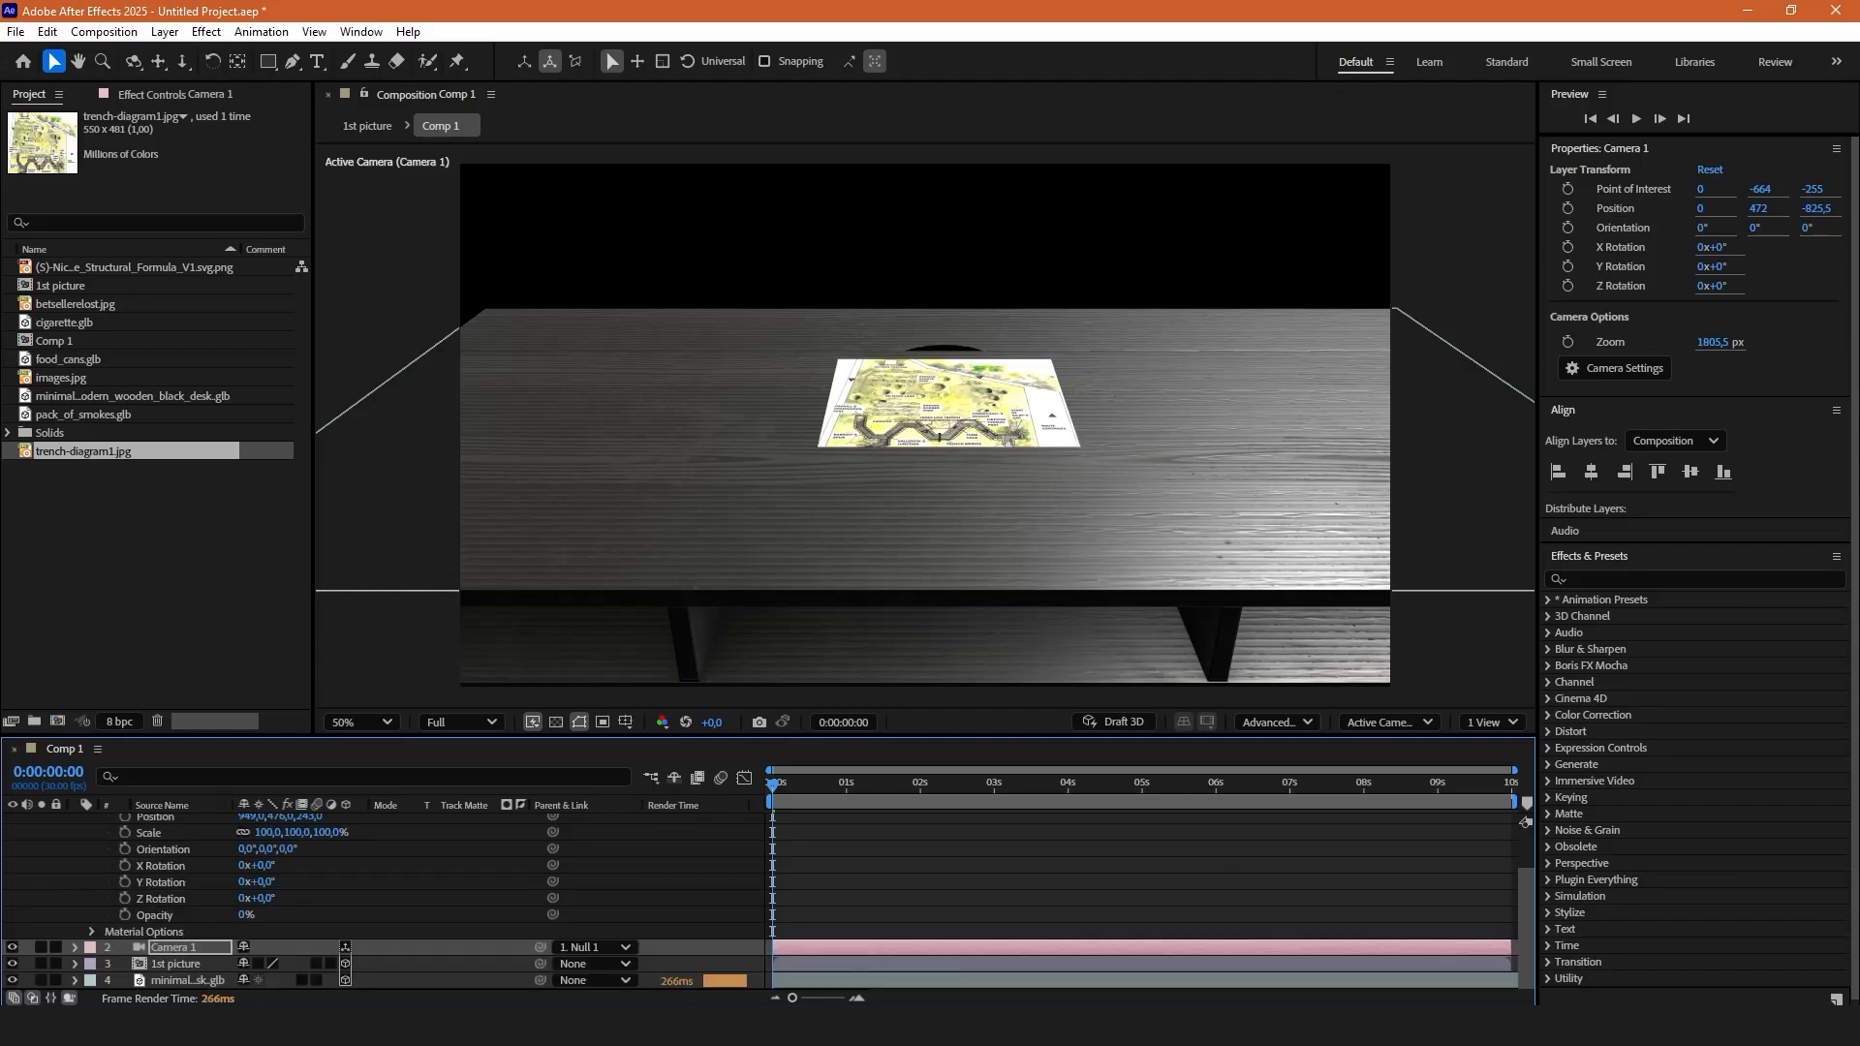
# Add betsellerelost.jpg to the composition below Camera 1 and pre-compose it as a 3D layer.
pyautogui.click(61, 307)
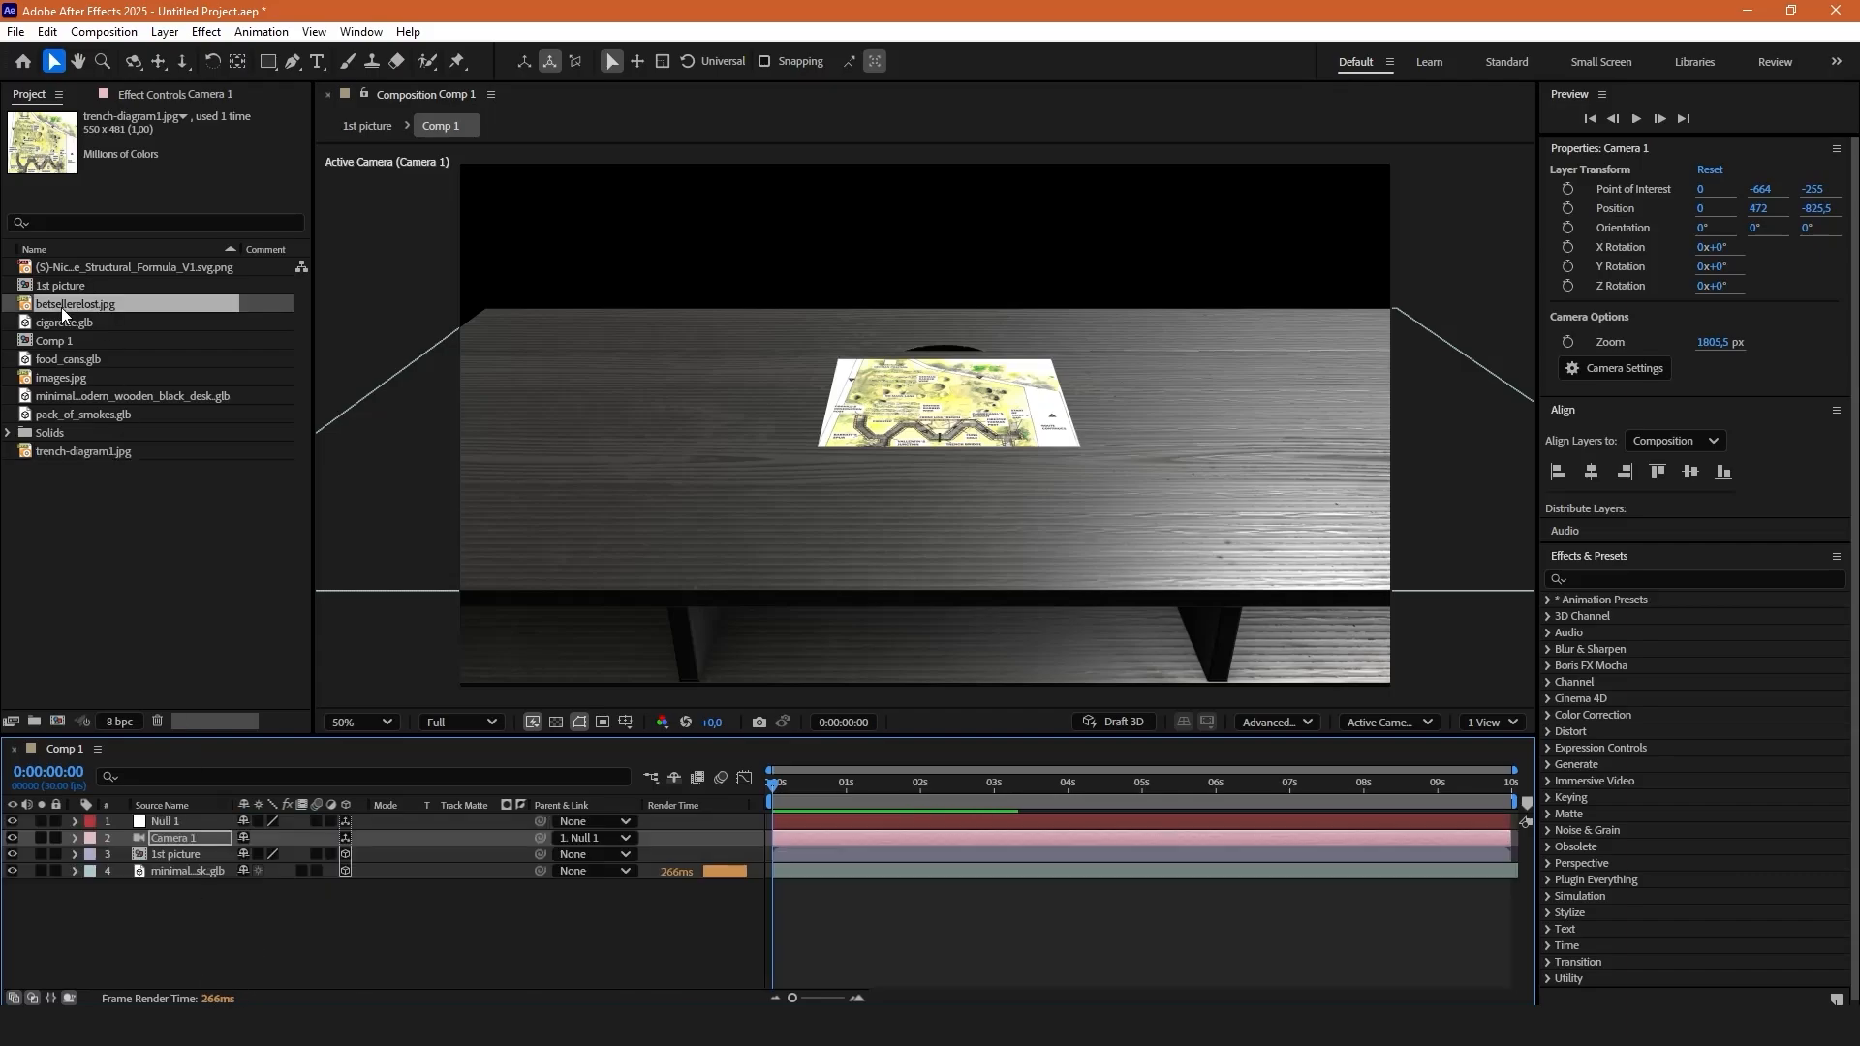
pyautogui.moveTo(56, 305); pyautogui.dragTo(186, 852)
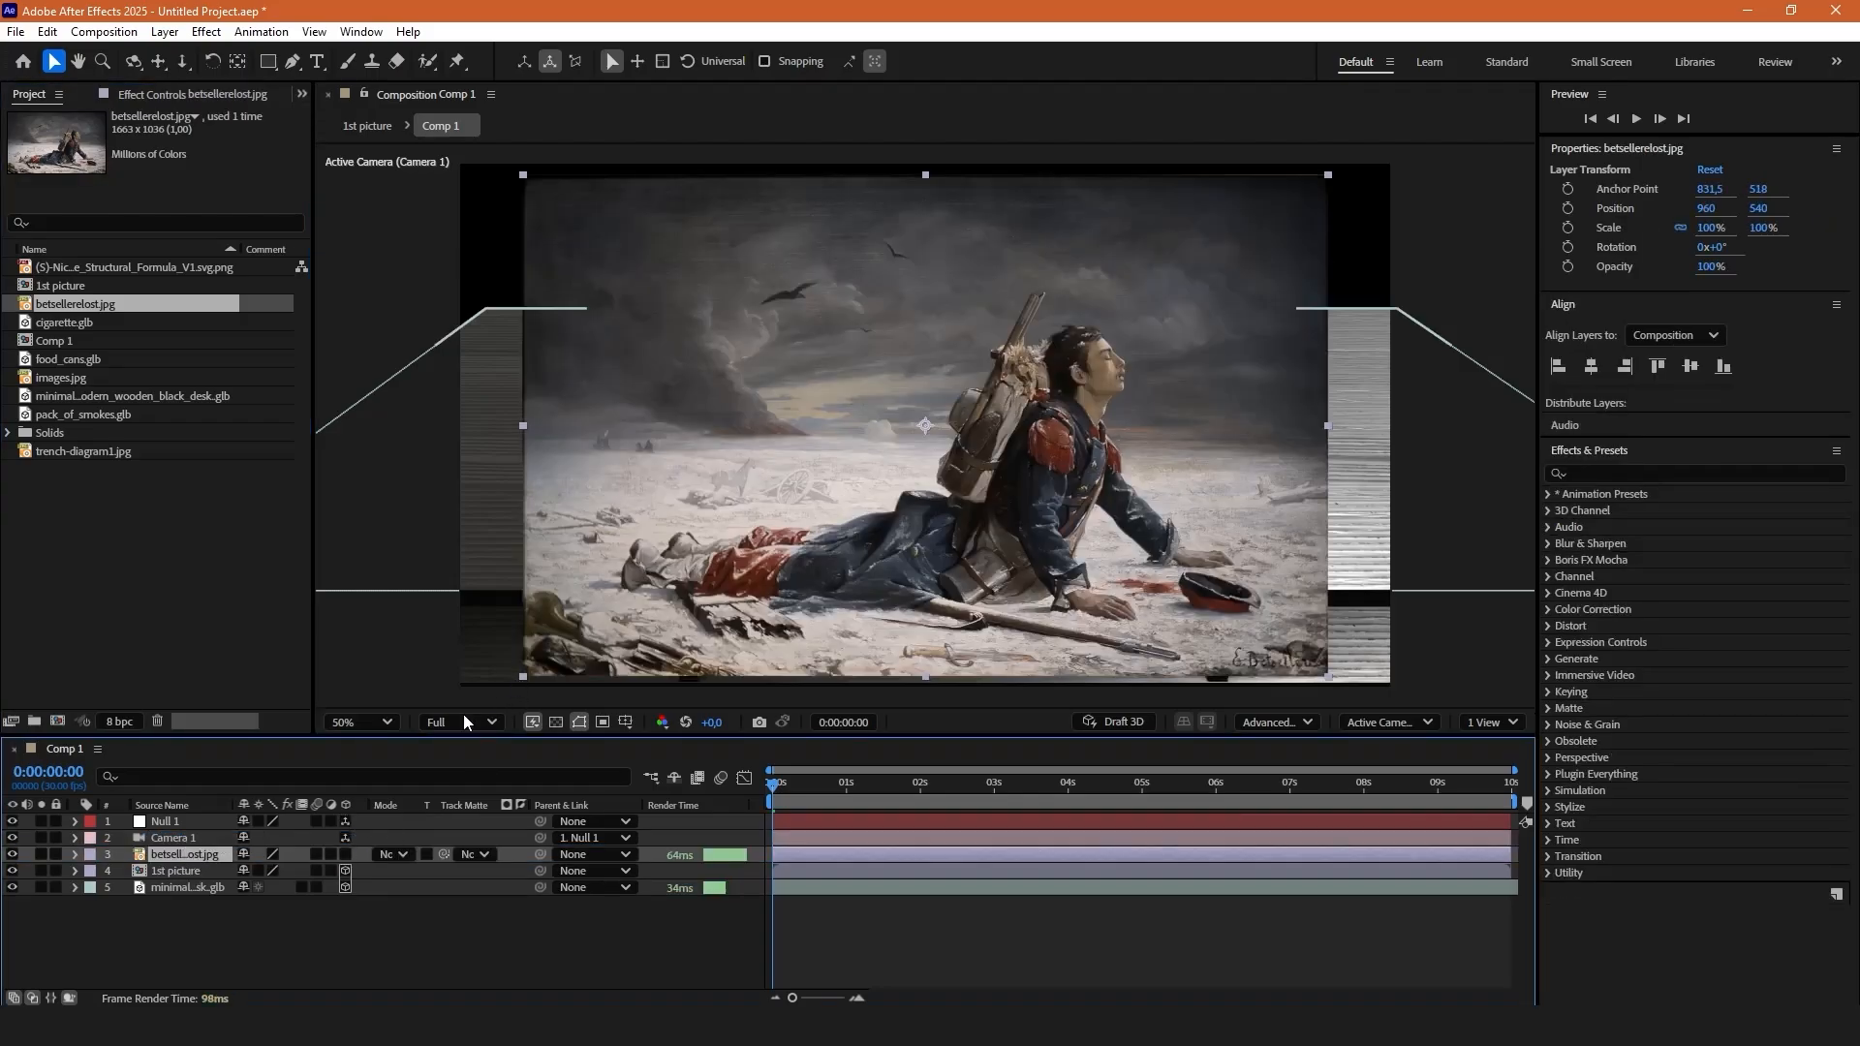
pyautogui.rightClick(175, 853)
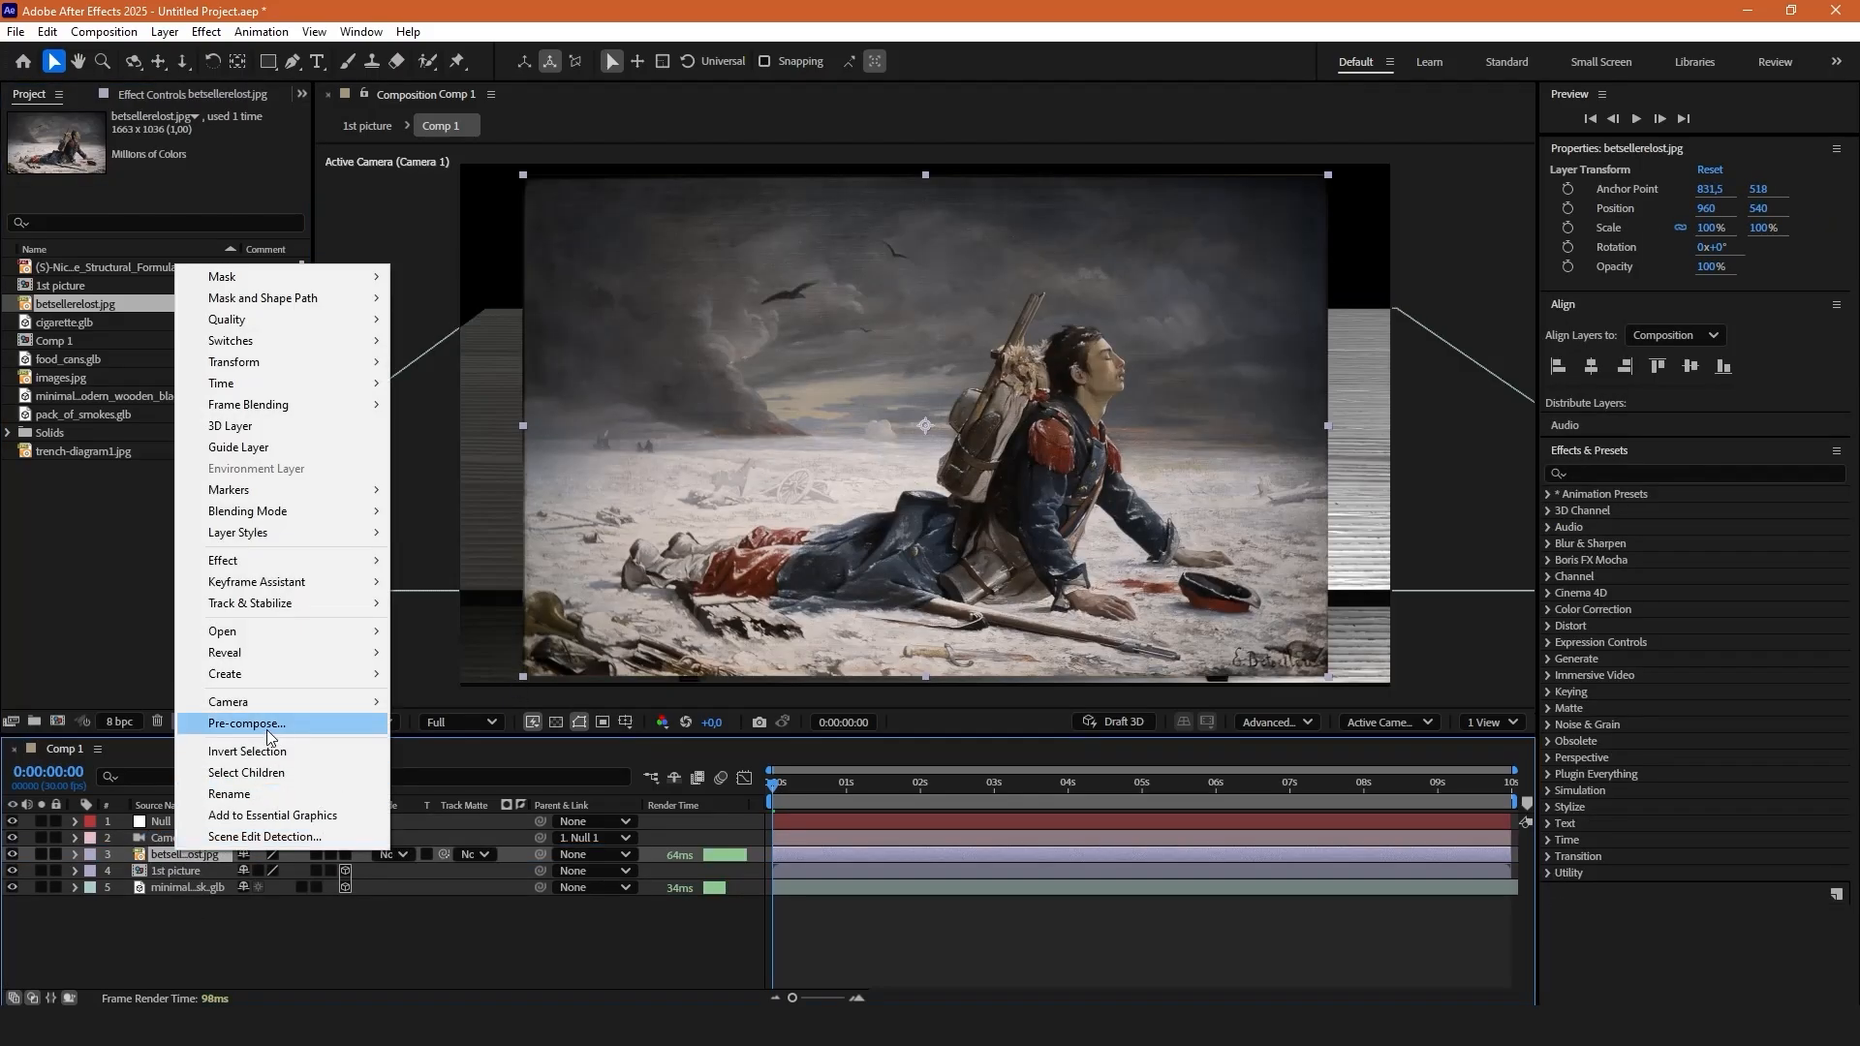
pyautogui.click(247, 724)
pyautogui.click(344, 856)
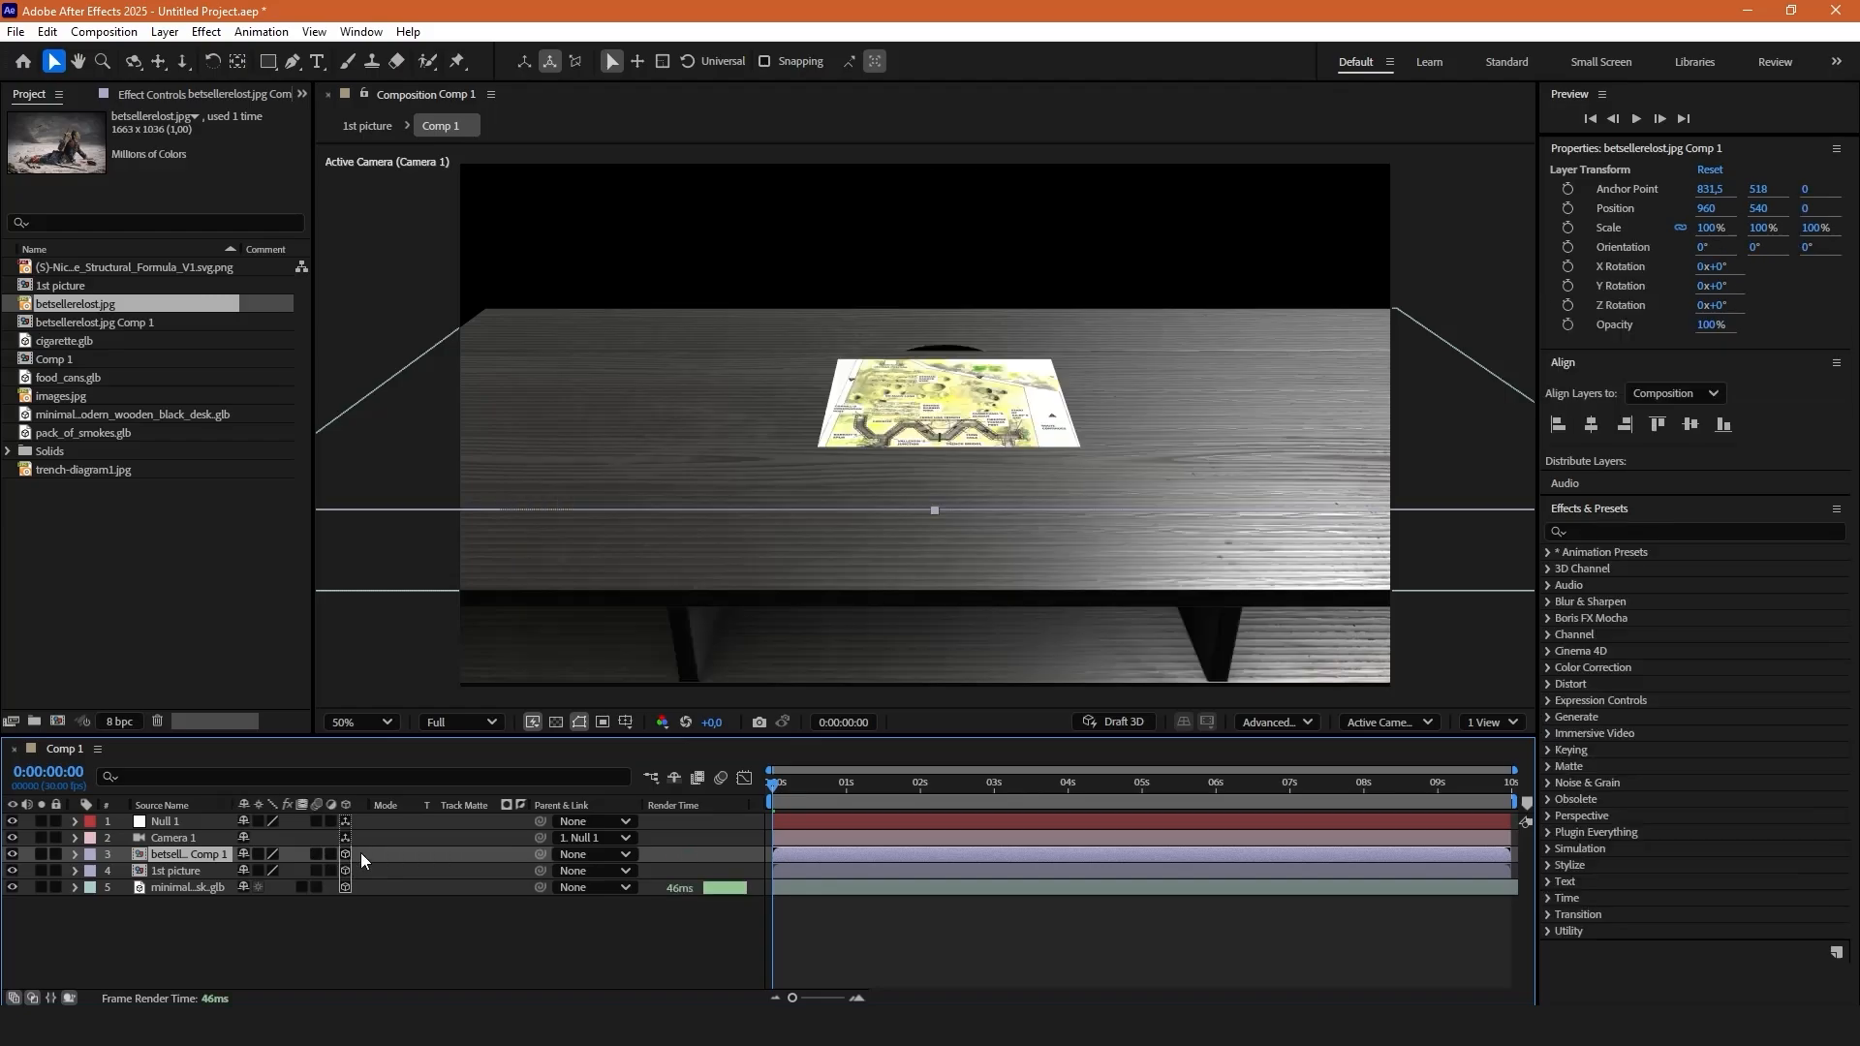
# Raise the soldier painting layer to tabletop height at Z -393.8 and scale it to 10%.
pyautogui.scroll(-4, 840, 591)
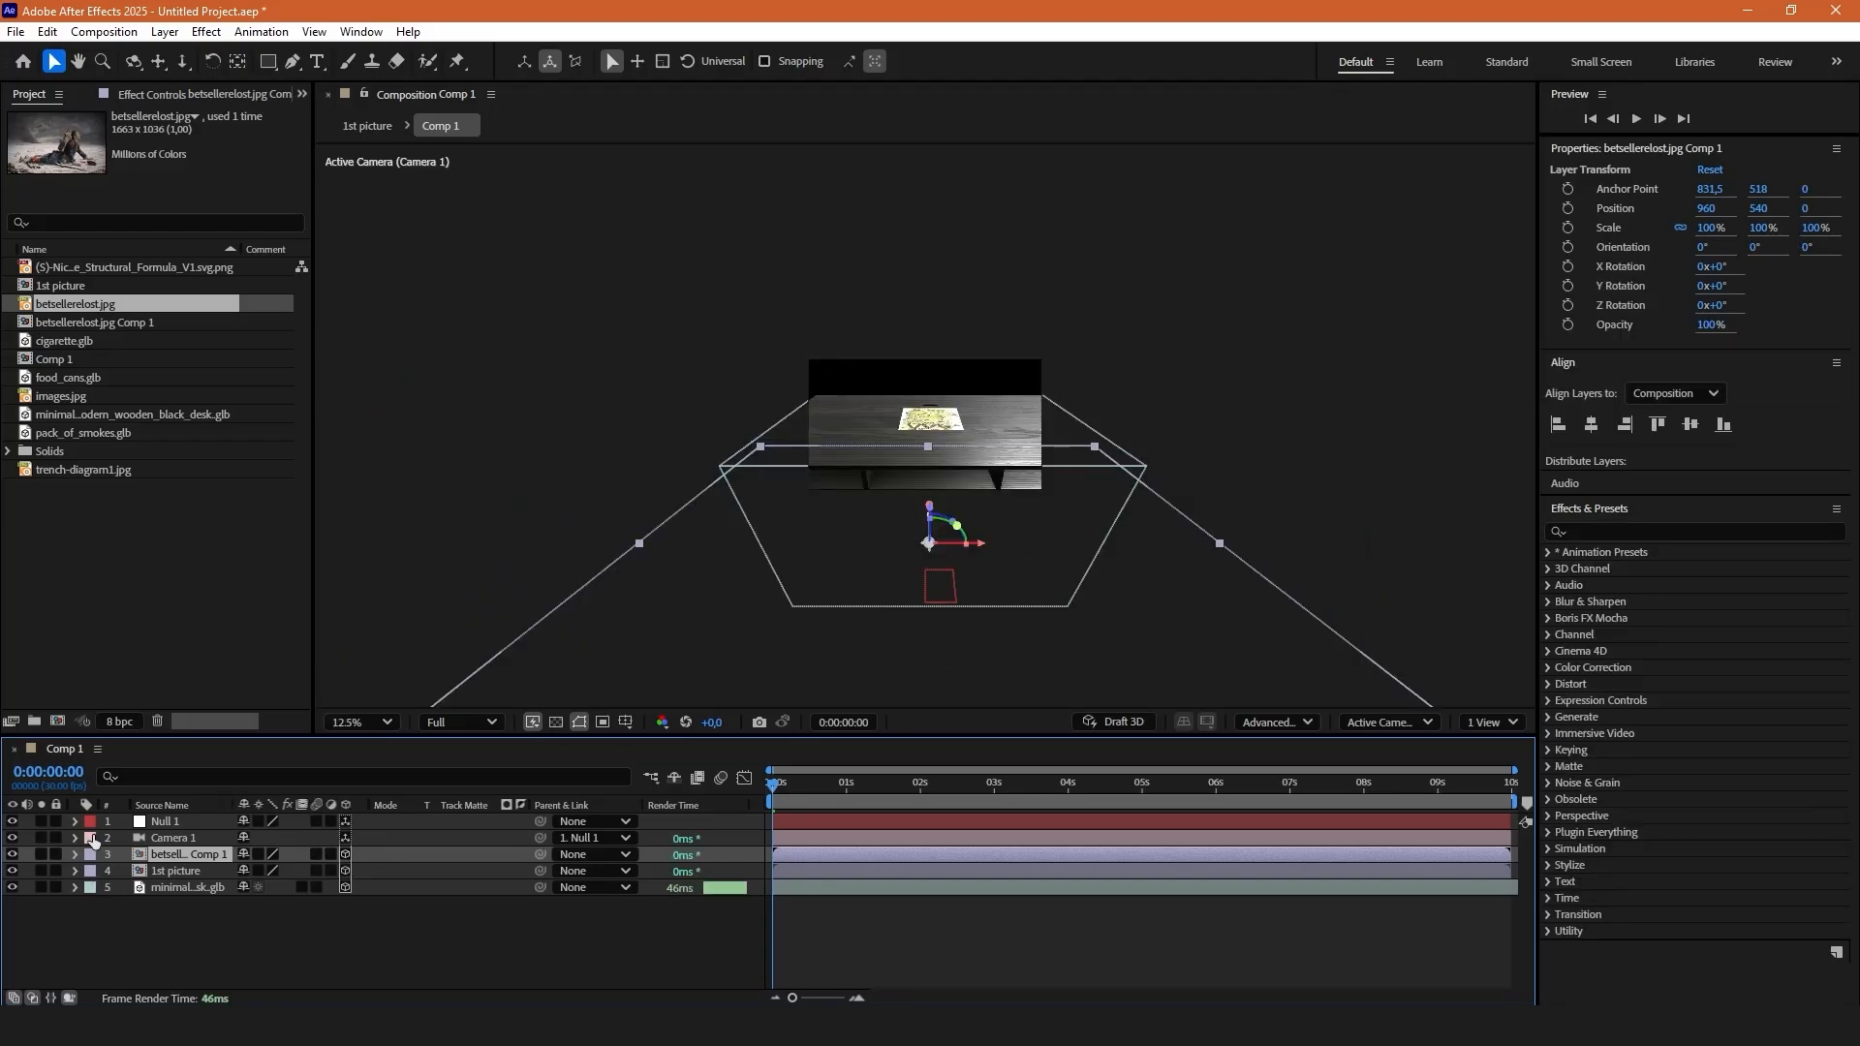
pyautogui.press('.')
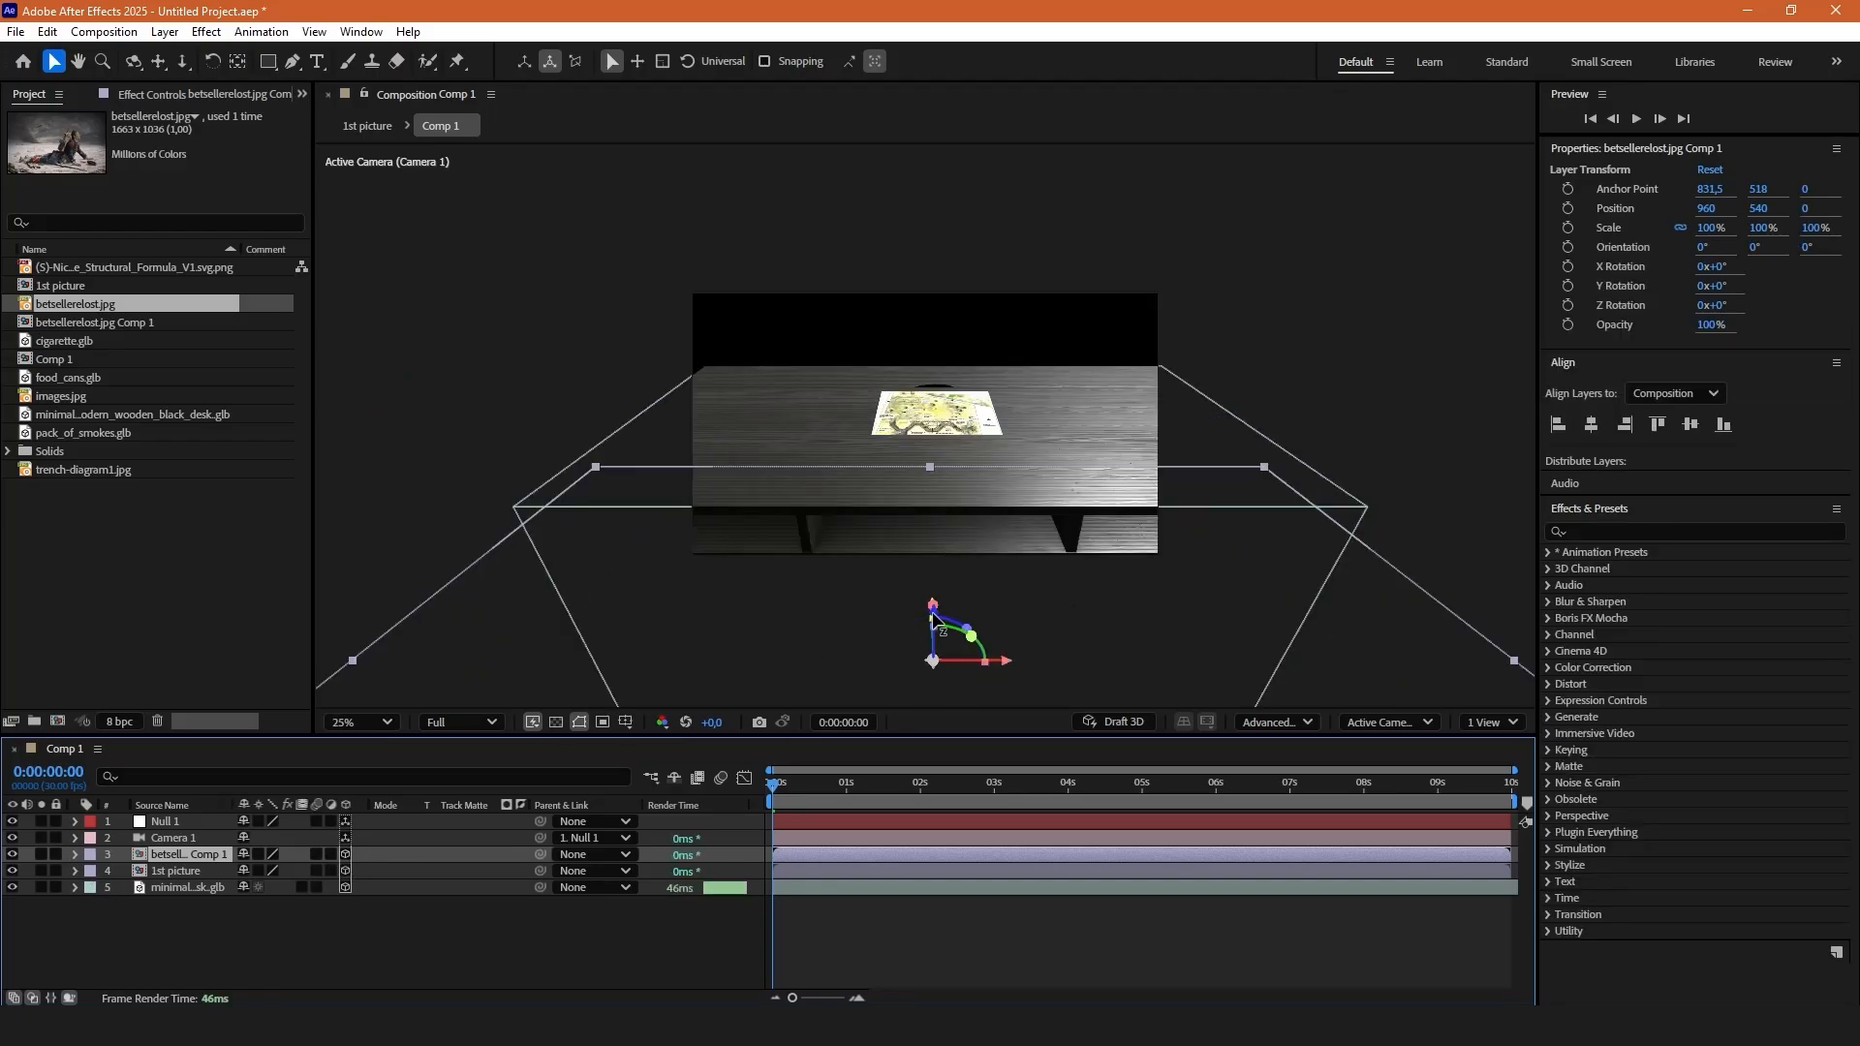
pyautogui.moveTo(933, 613); pyautogui.dragTo(936, 346)
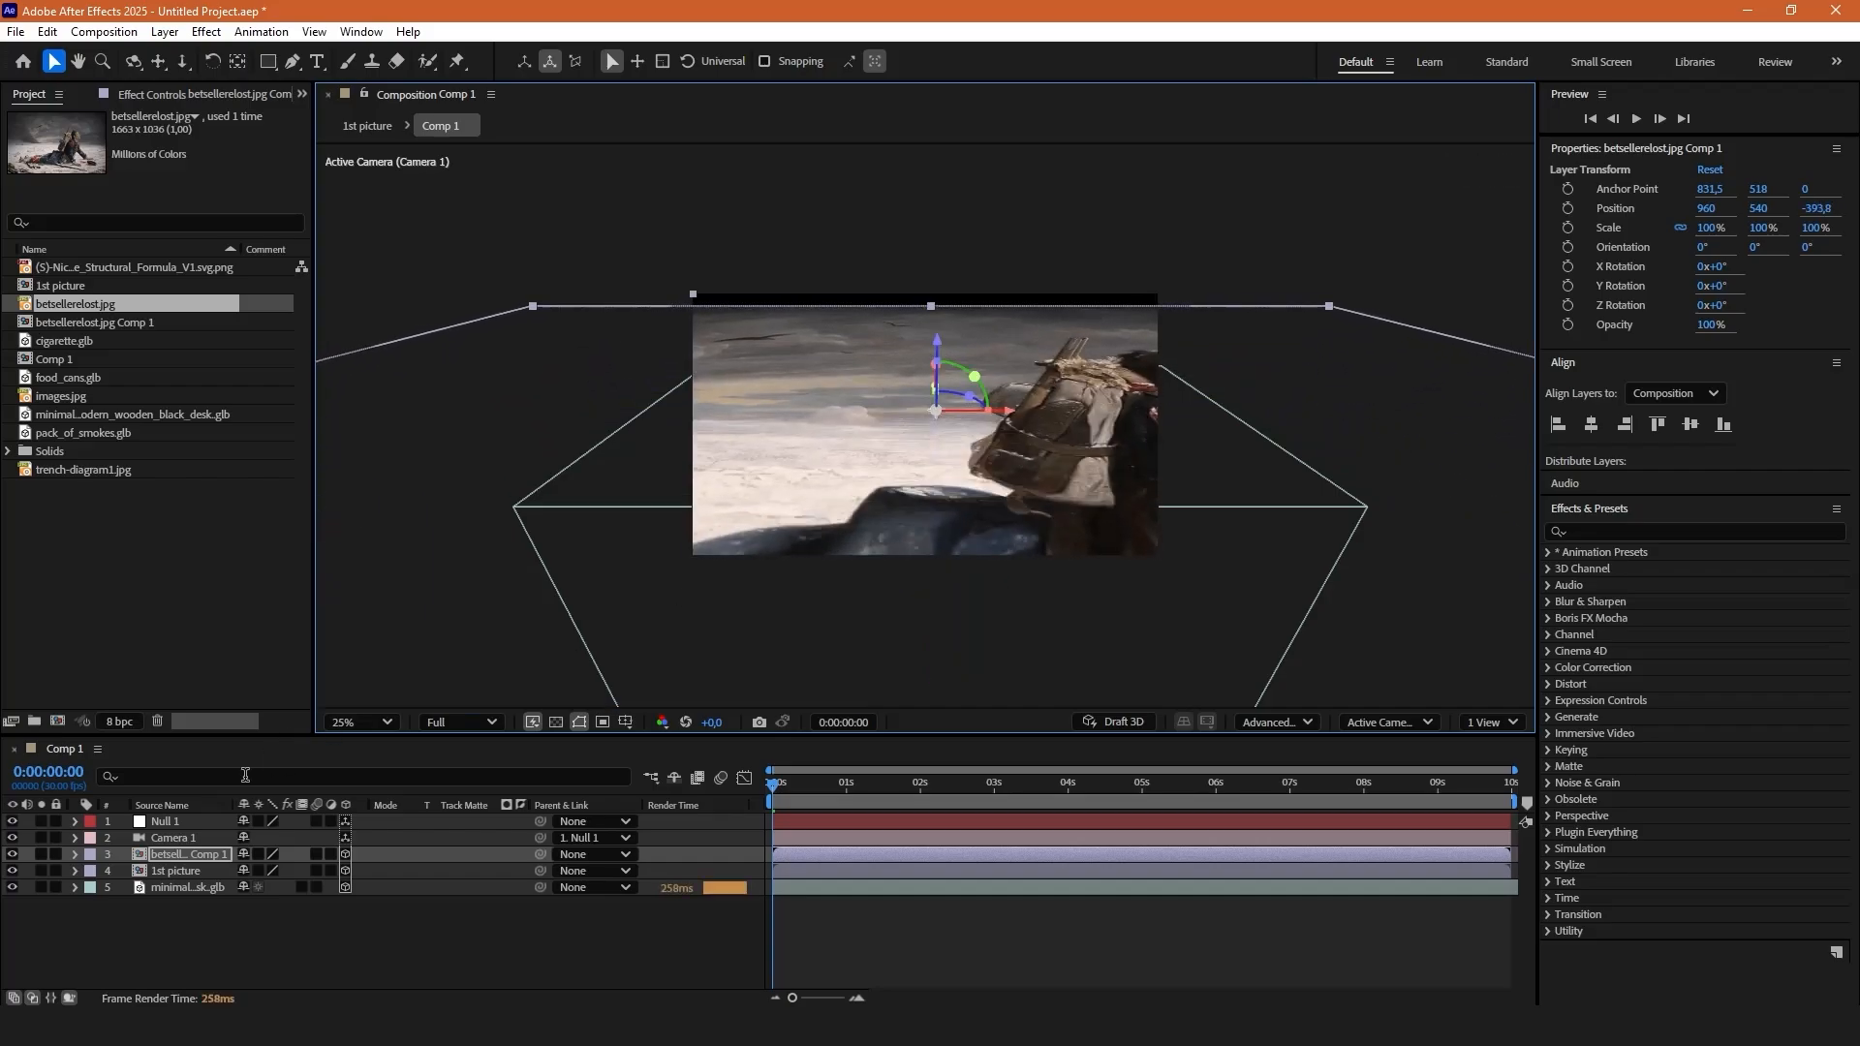
pyautogui.click(76, 854)
pyautogui.click(92, 870)
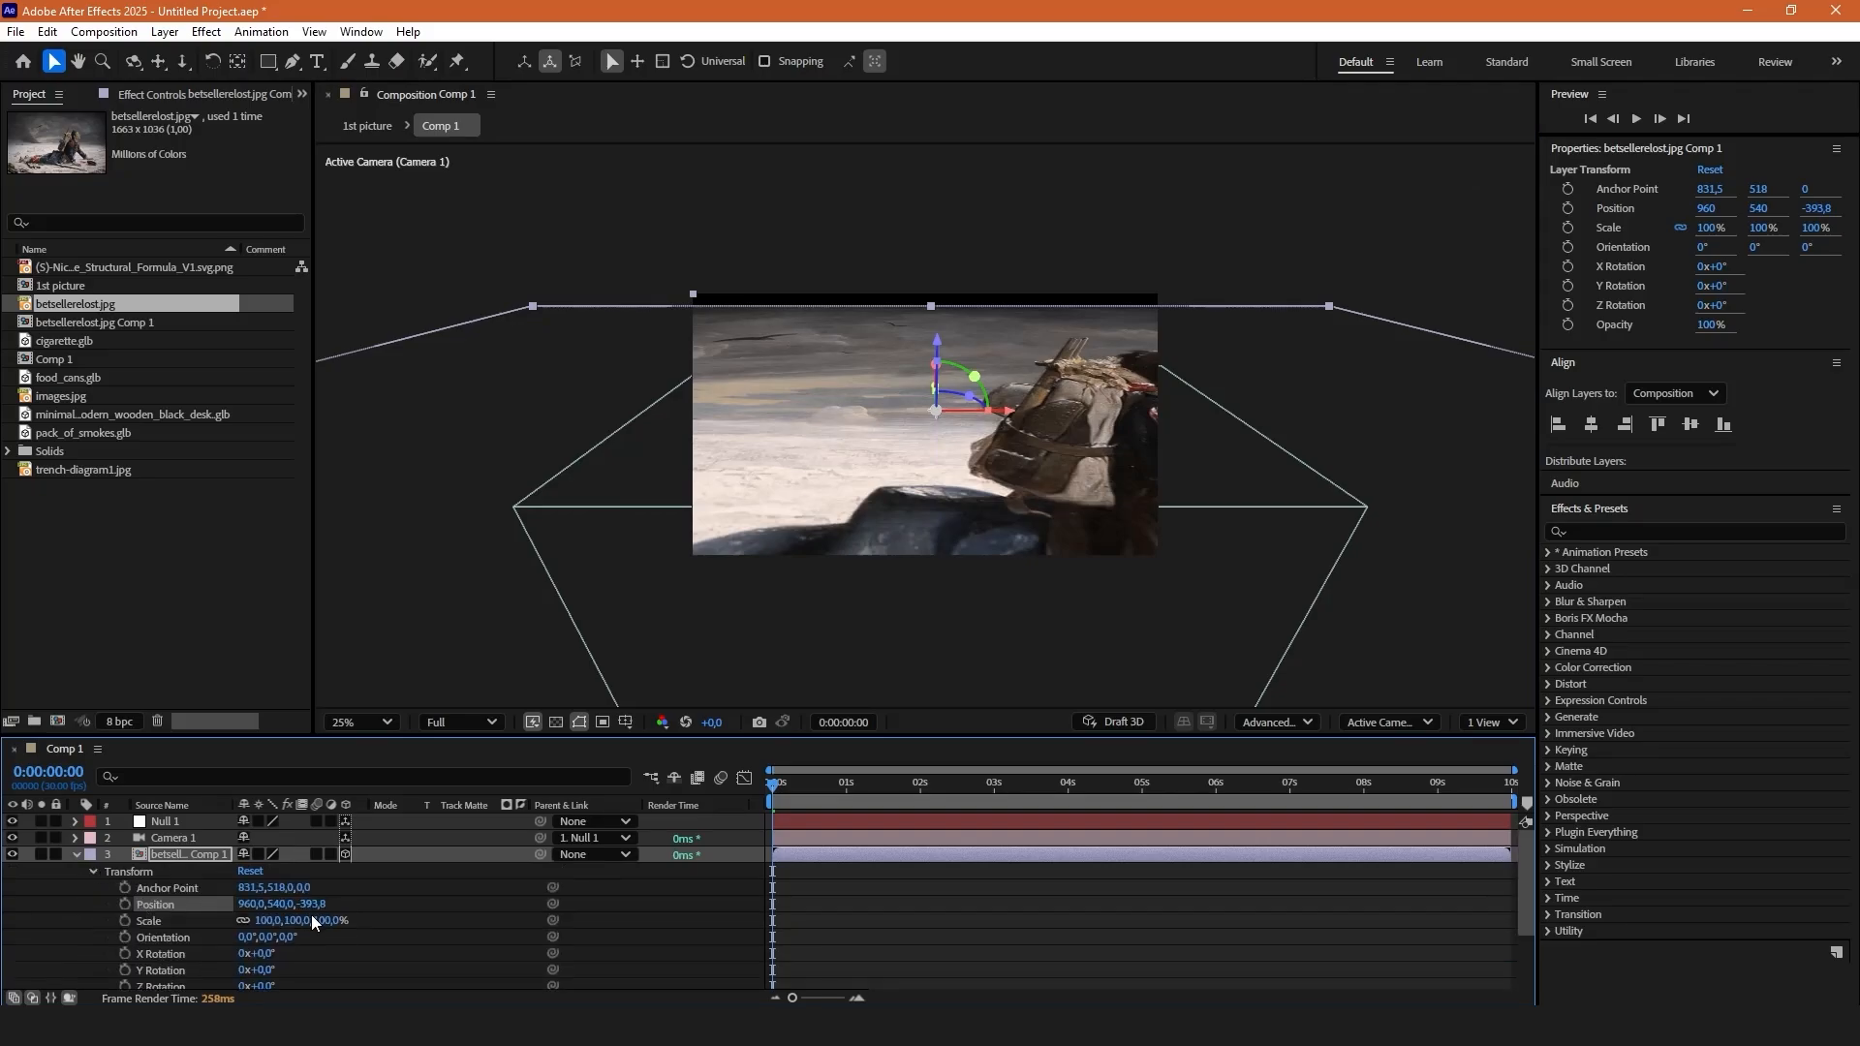
pyautogui.moveTo(311, 918); pyautogui.dragTo(206, 905)
pyautogui.scroll(3, 765, 487)
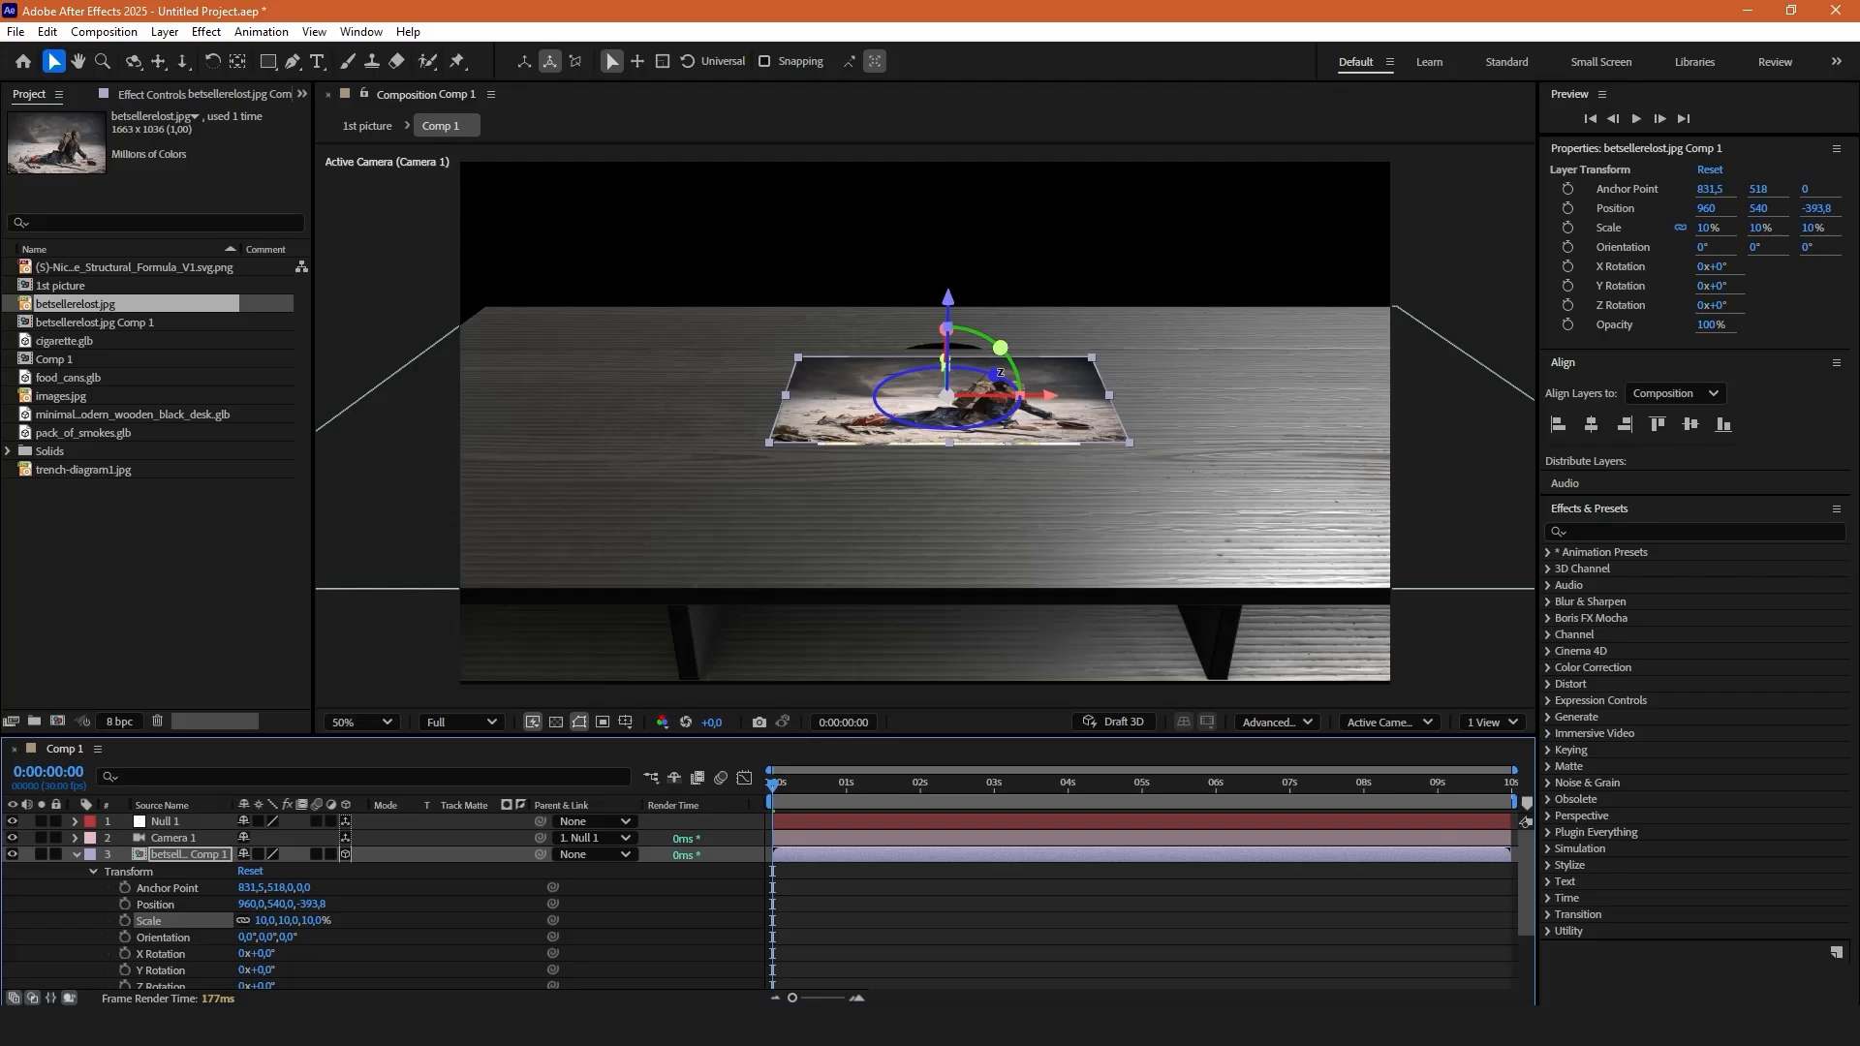
# Arrange the soldier painting beside the map at X 896.3, Y 584.2, with a Z orientation of 328.5° and a scale of 6%.
pyautogui.moveTo(998, 374); pyautogui.dragTo(995, 373)
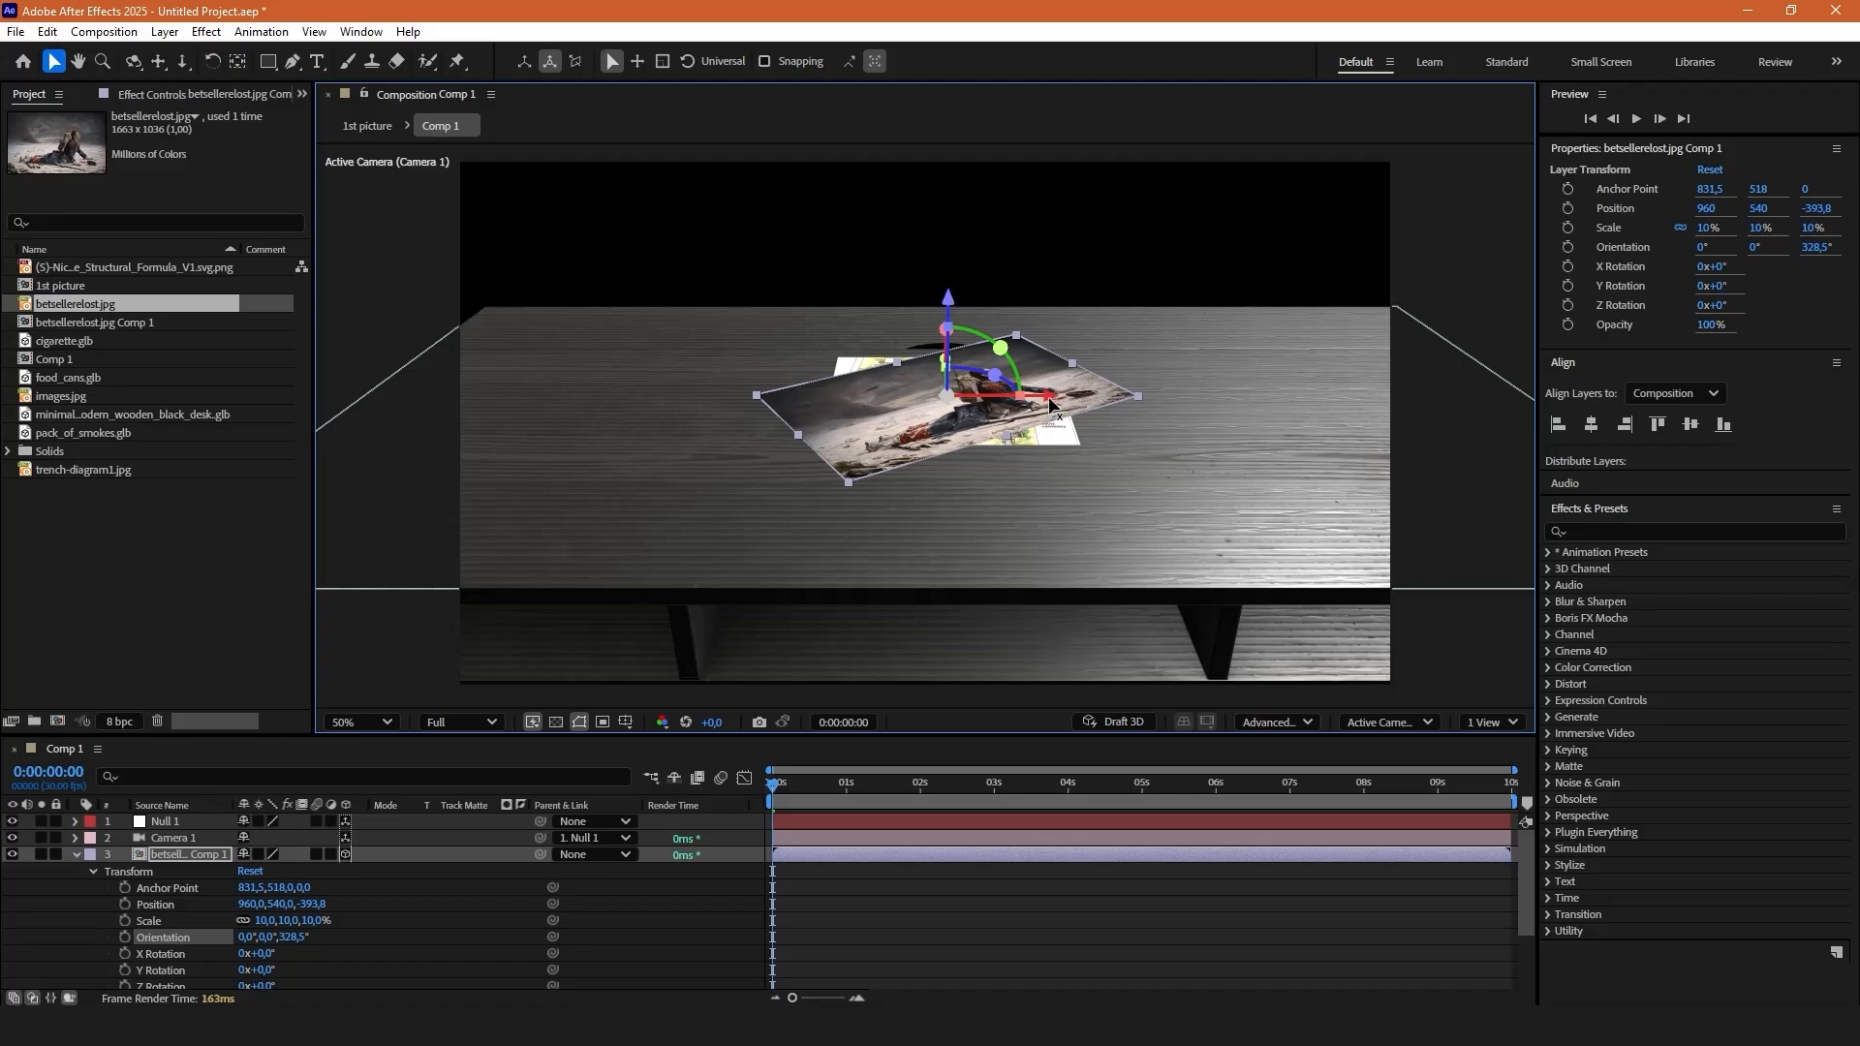
pyautogui.moveTo(1048, 402); pyautogui.dragTo(847, 397)
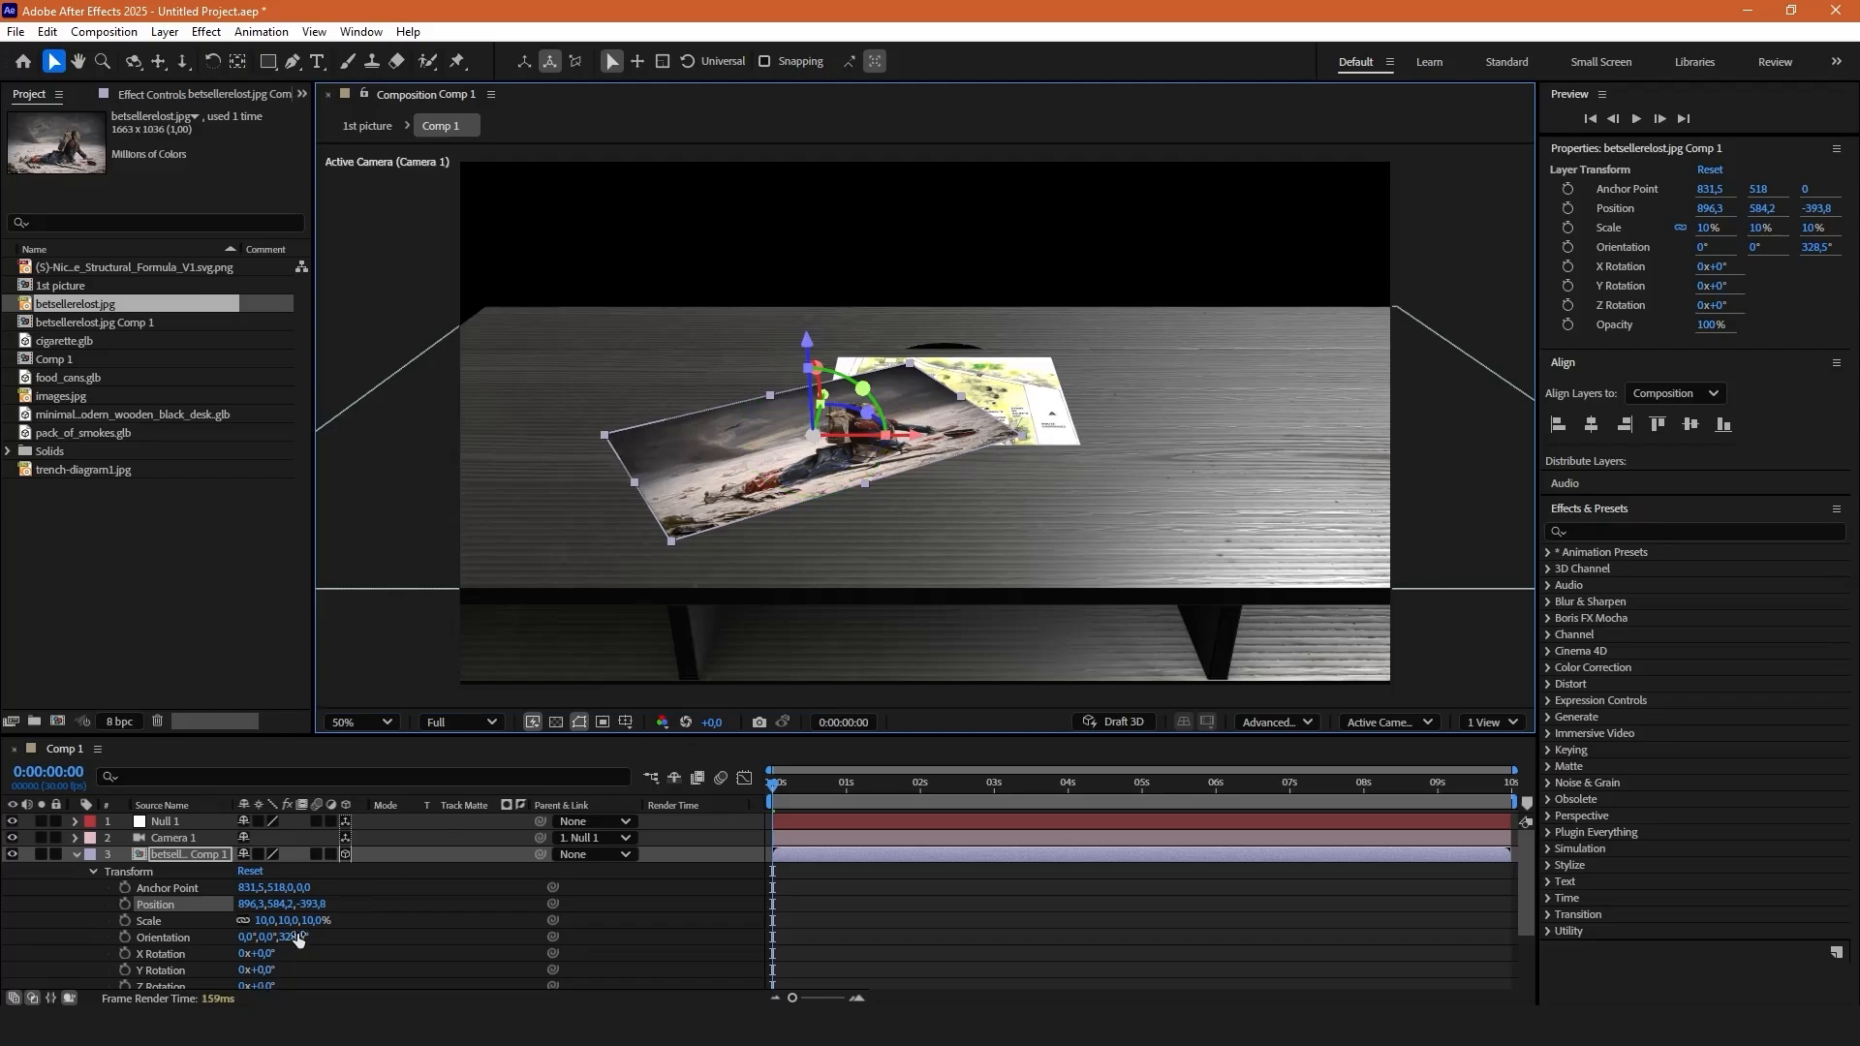
pyautogui.moveTo(295, 923); pyautogui.dragTo(290, 922)
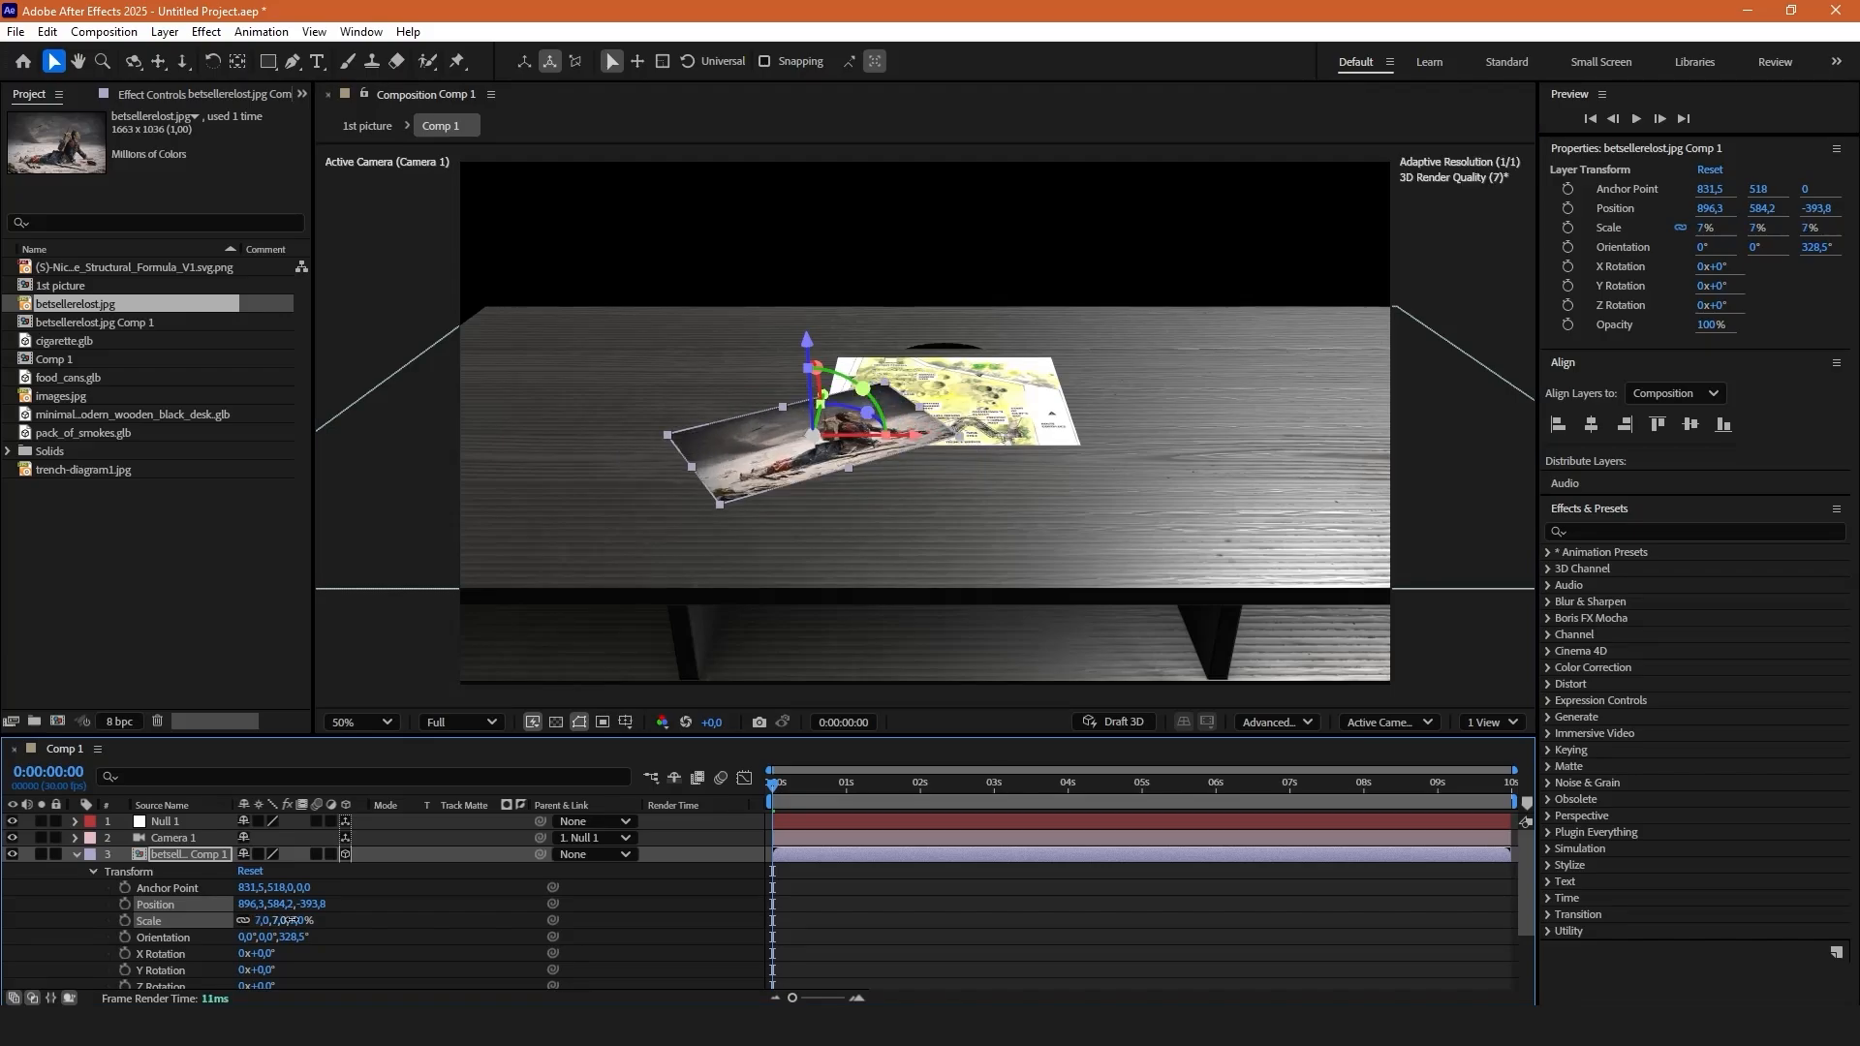
pyautogui.moveTo(290, 921); pyautogui.dragTo(294, 921)
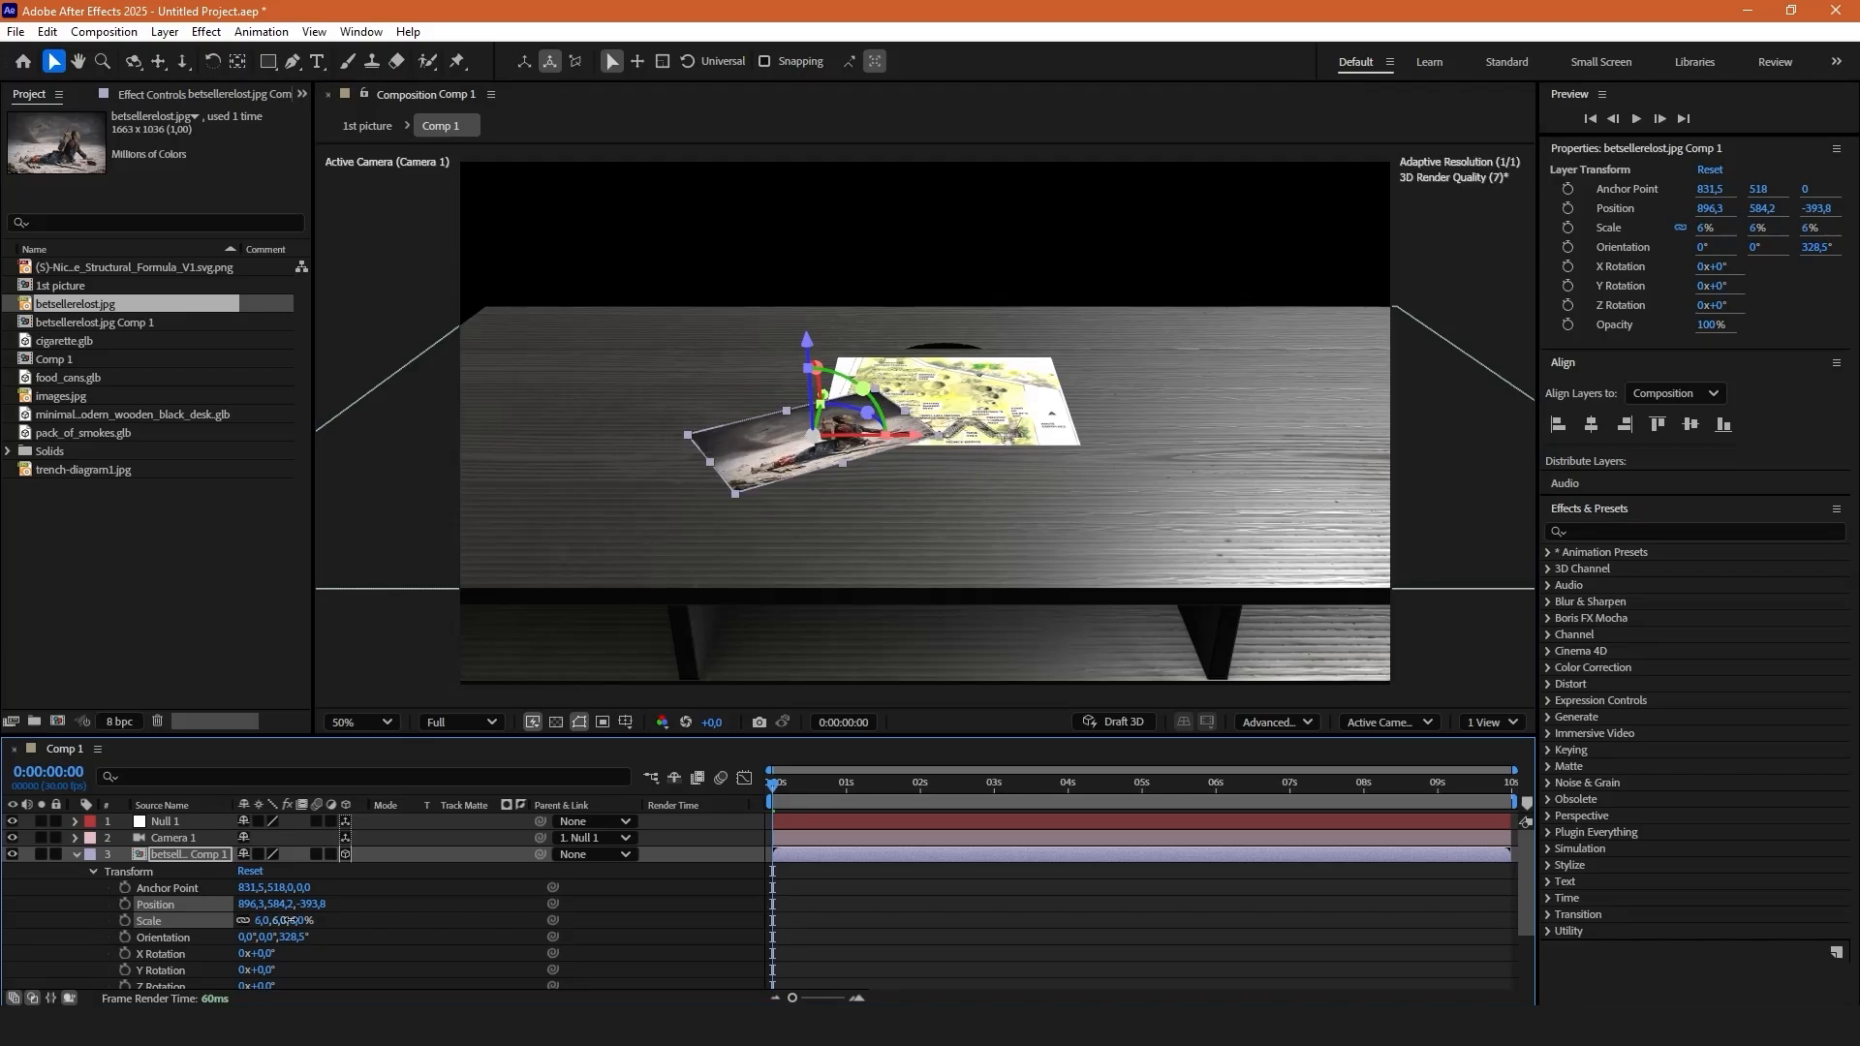
pyautogui.click(919, 923)
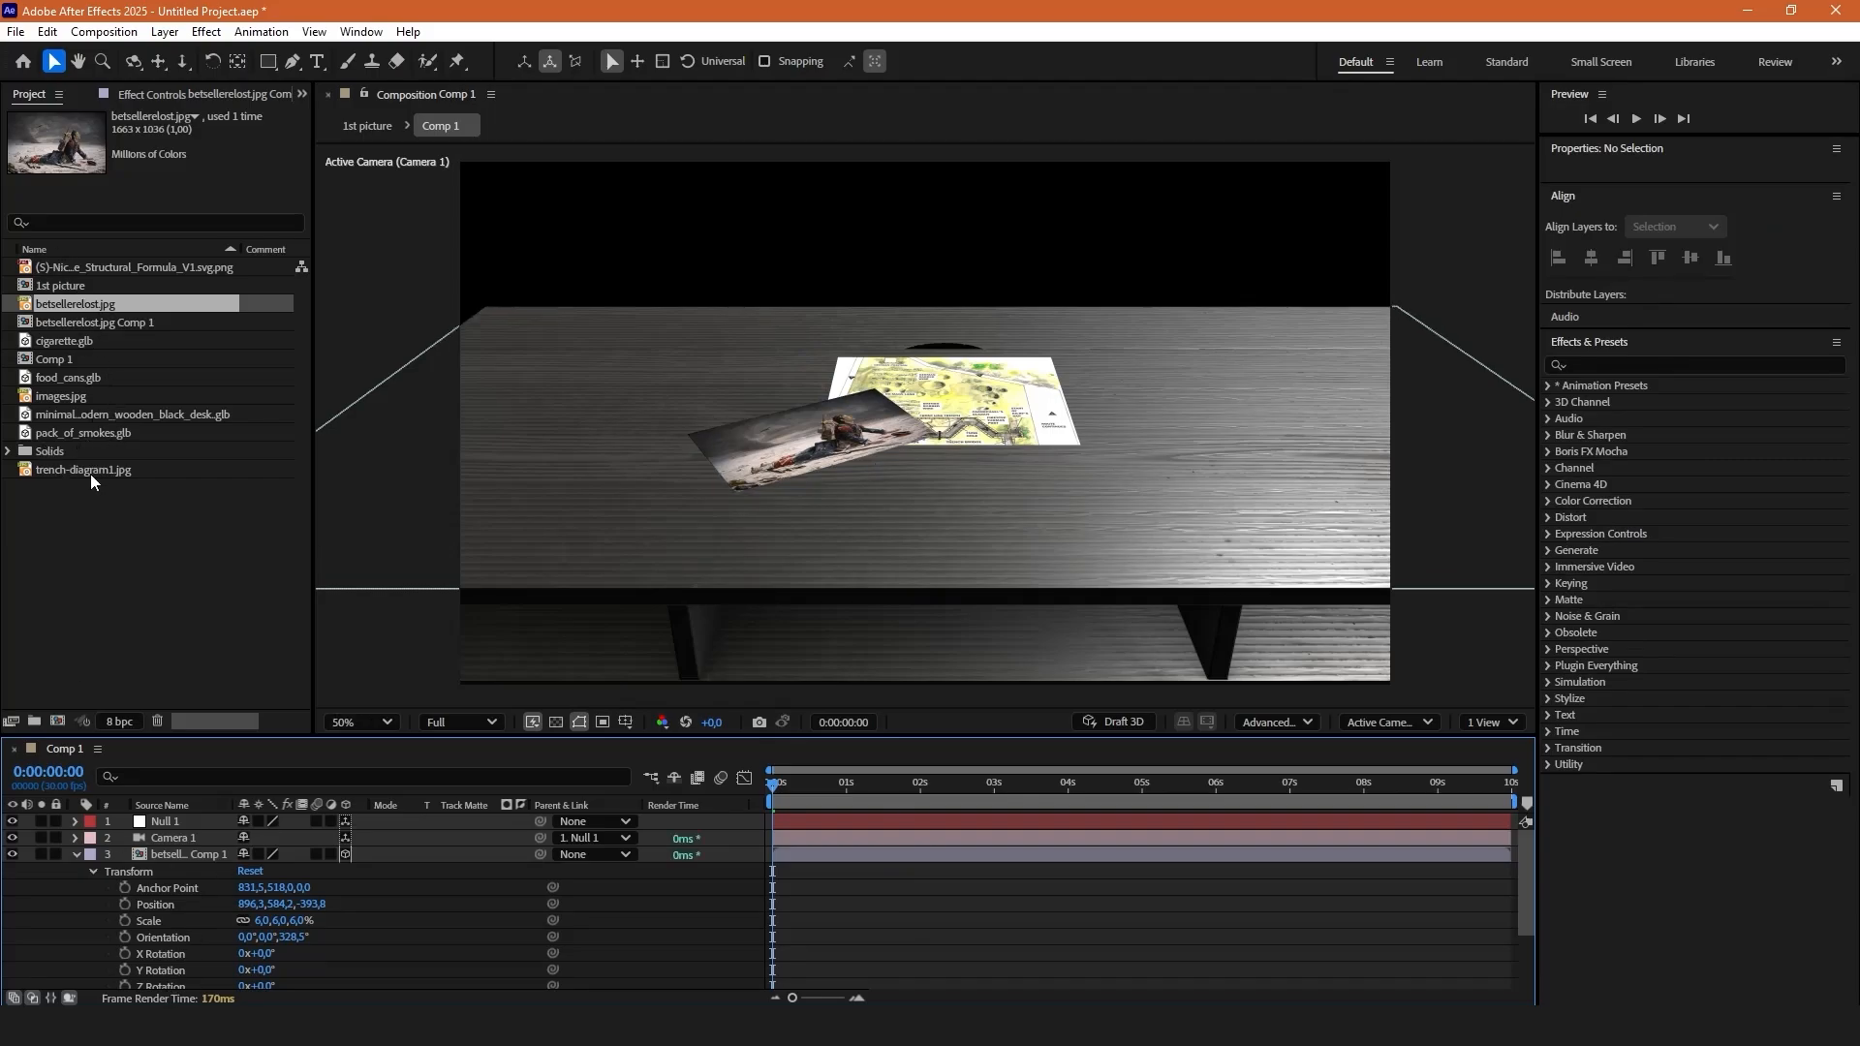
# Add images.jpg to the composition below Camera 1 and pre-compose it as a 3D layer.
pyautogui.moveTo(90, 474); pyautogui.dragTo(94, 472)
pyautogui.moveTo(60, 397); pyautogui.dragTo(193, 845)
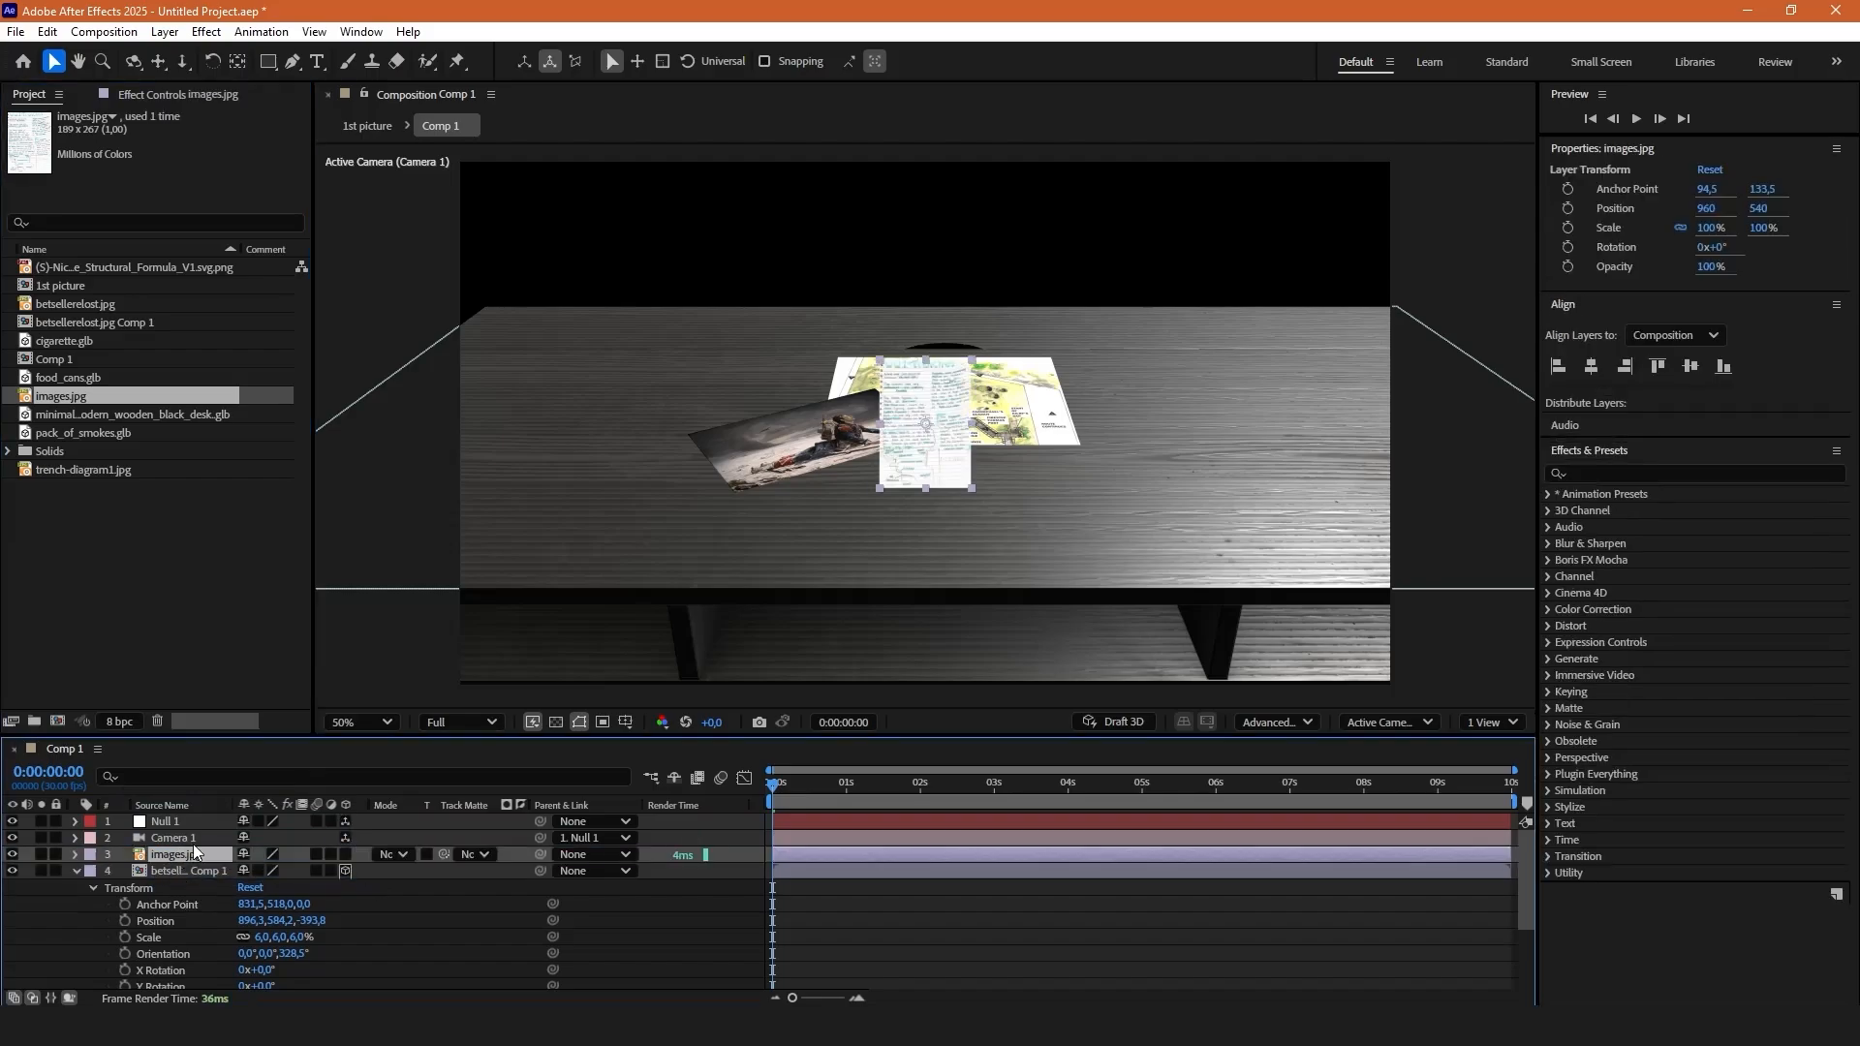
pyautogui.rightClick(211, 858)
pyautogui.click(233, 759)
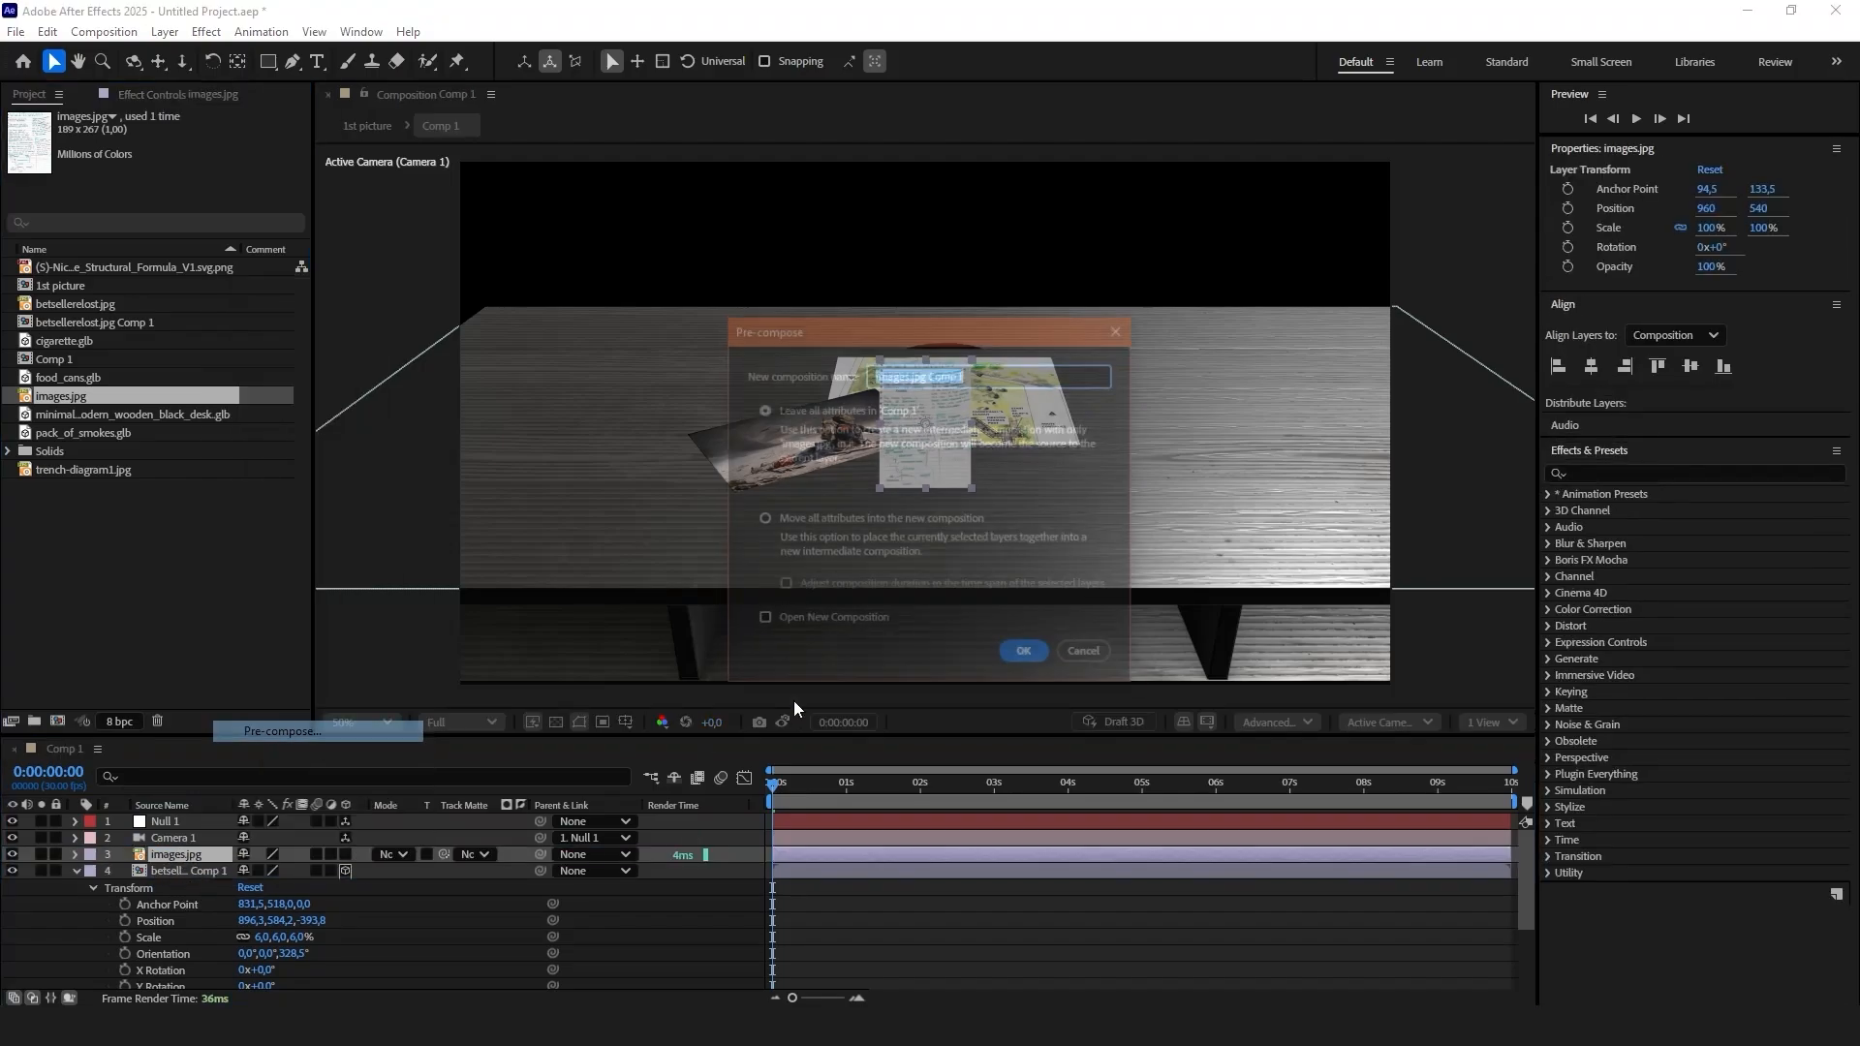
pyautogui.click(1026, 656)
pyautogui.click(345, 854)
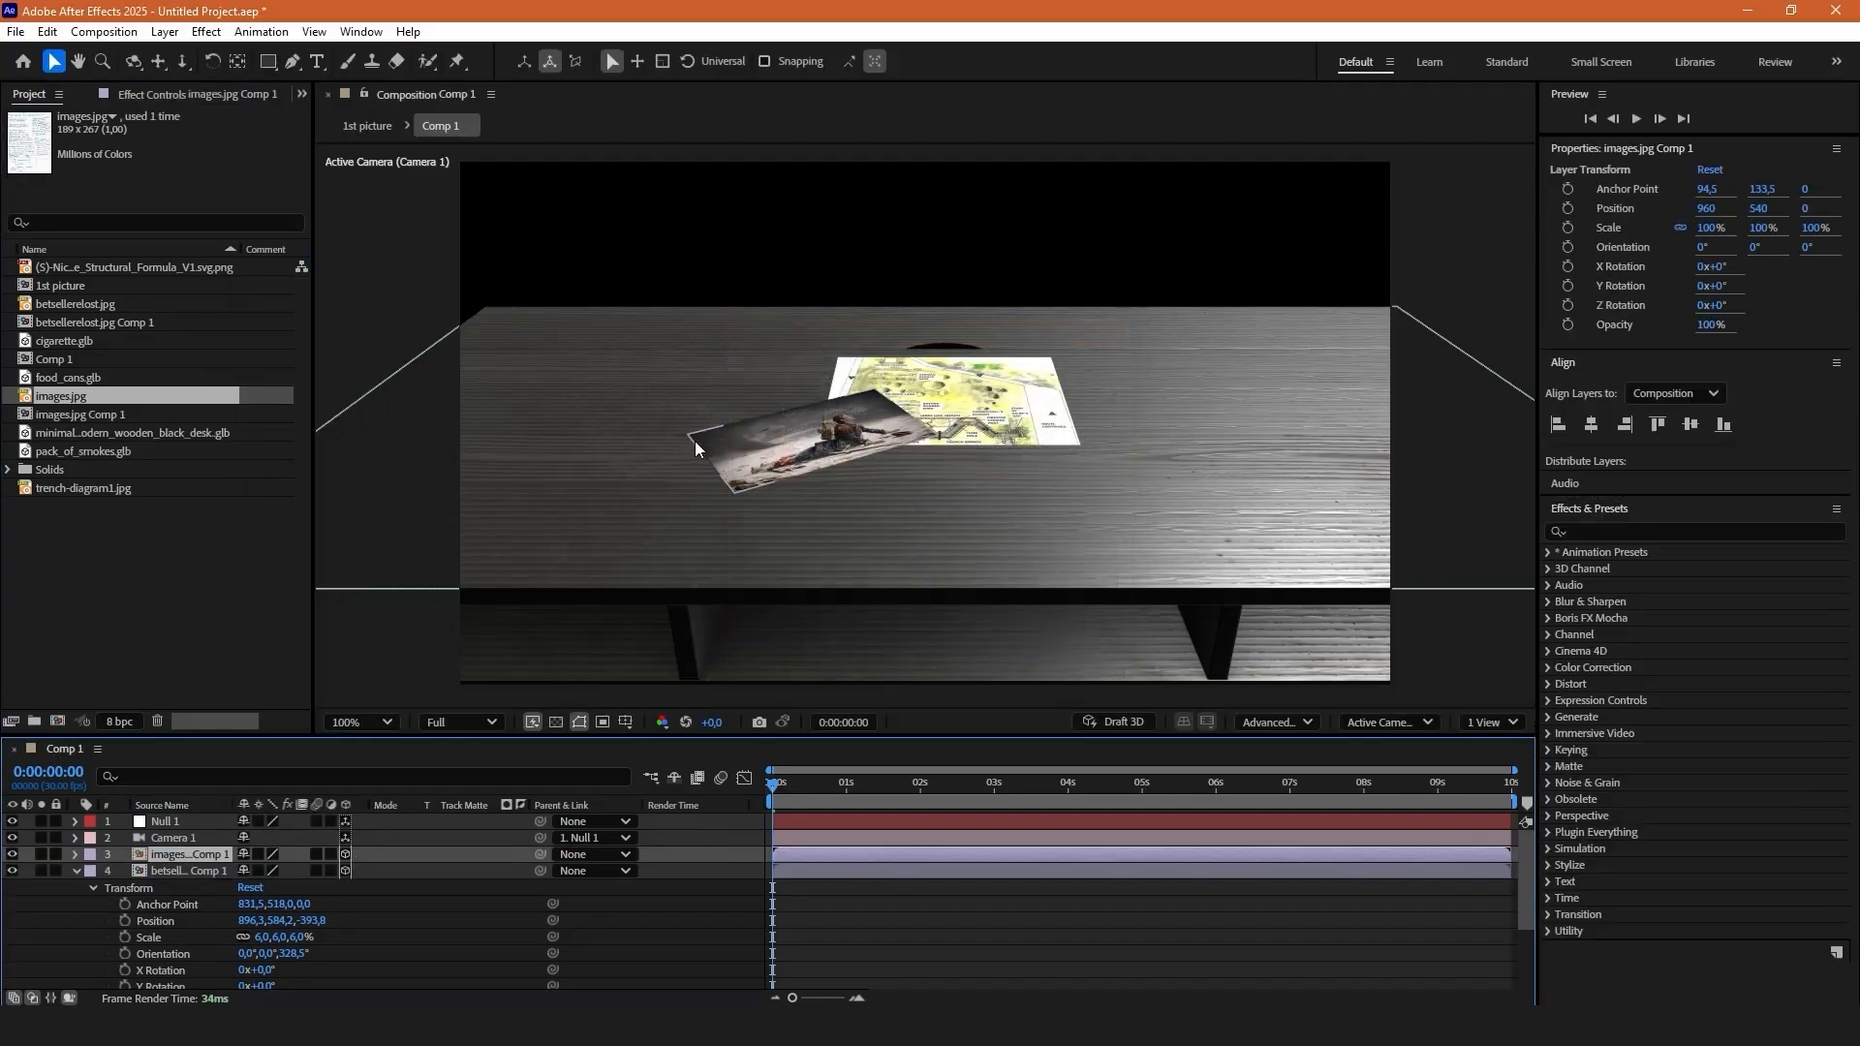
# Raise the handwritten notes layer to tabletop height at Z -393.6.
pyautogui.scroll(-2, 701, 459)
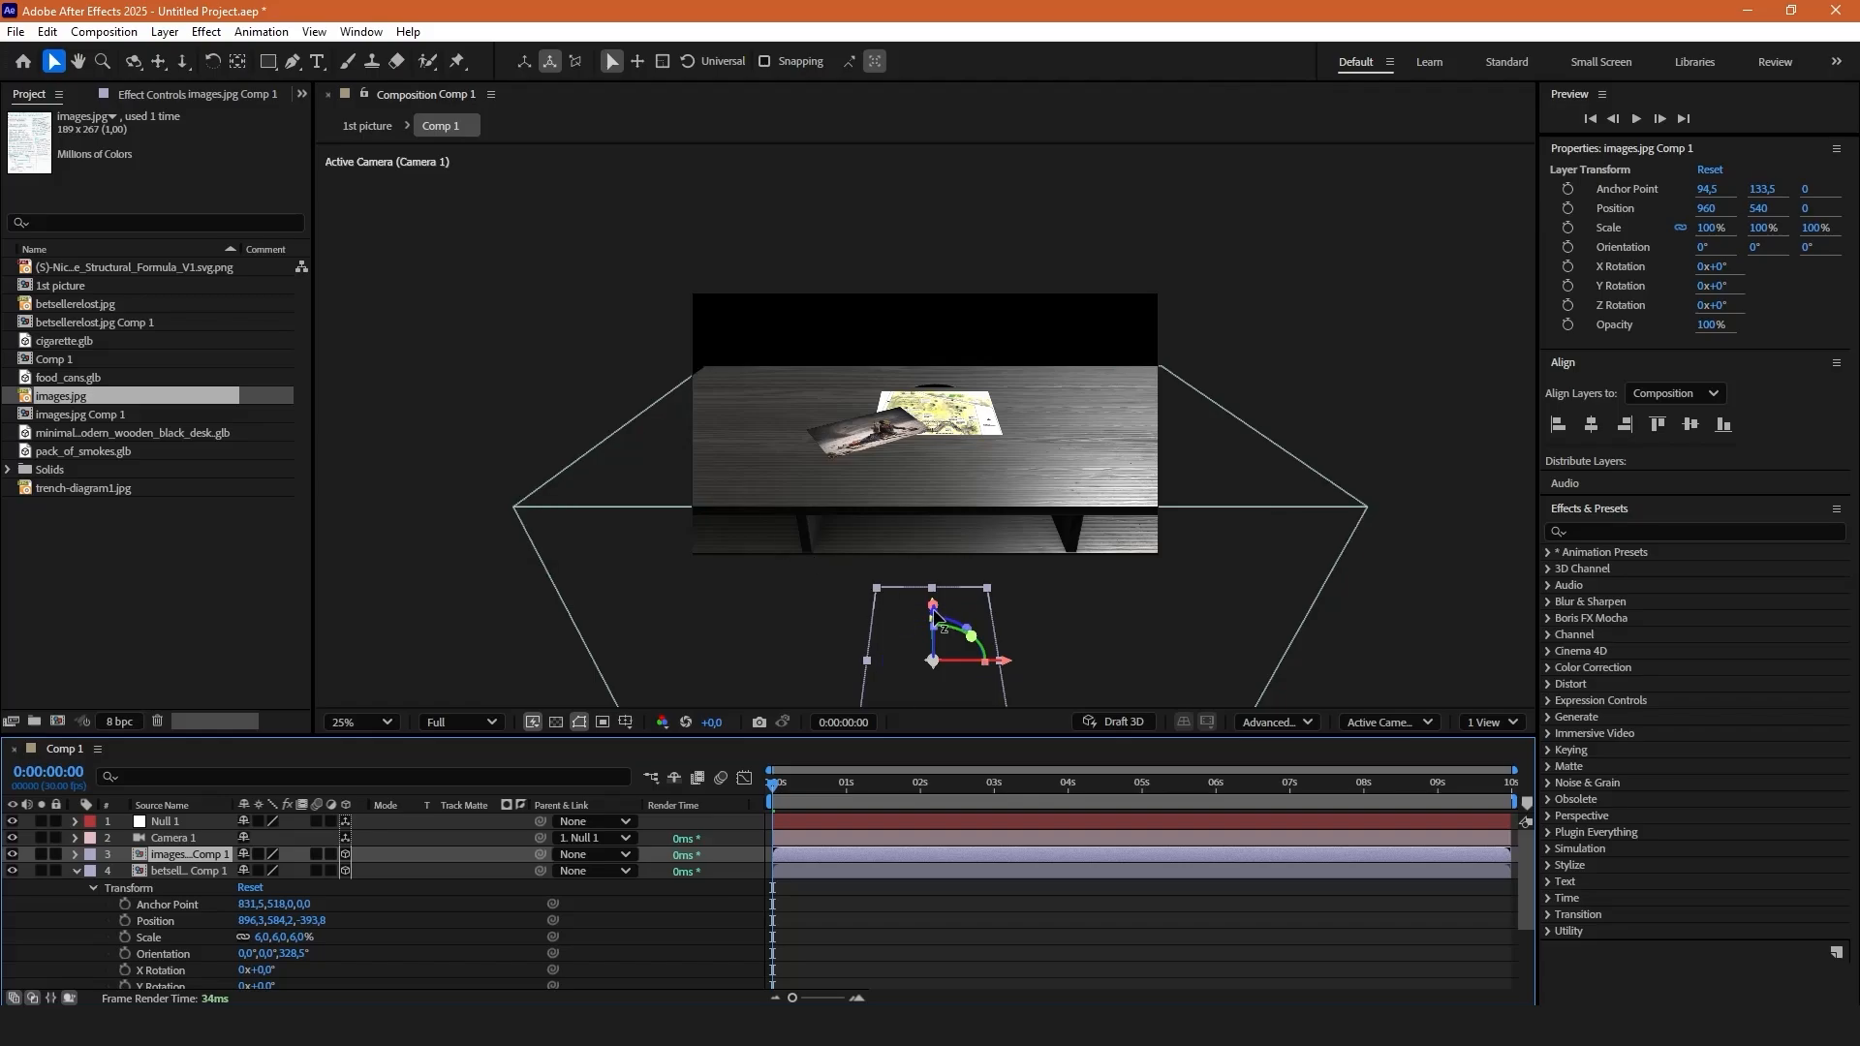
pyautogui.moveTo(935, 613); pyautogui.dragTo(893, 368)
pyautogui.scroll(2, 812, 335)
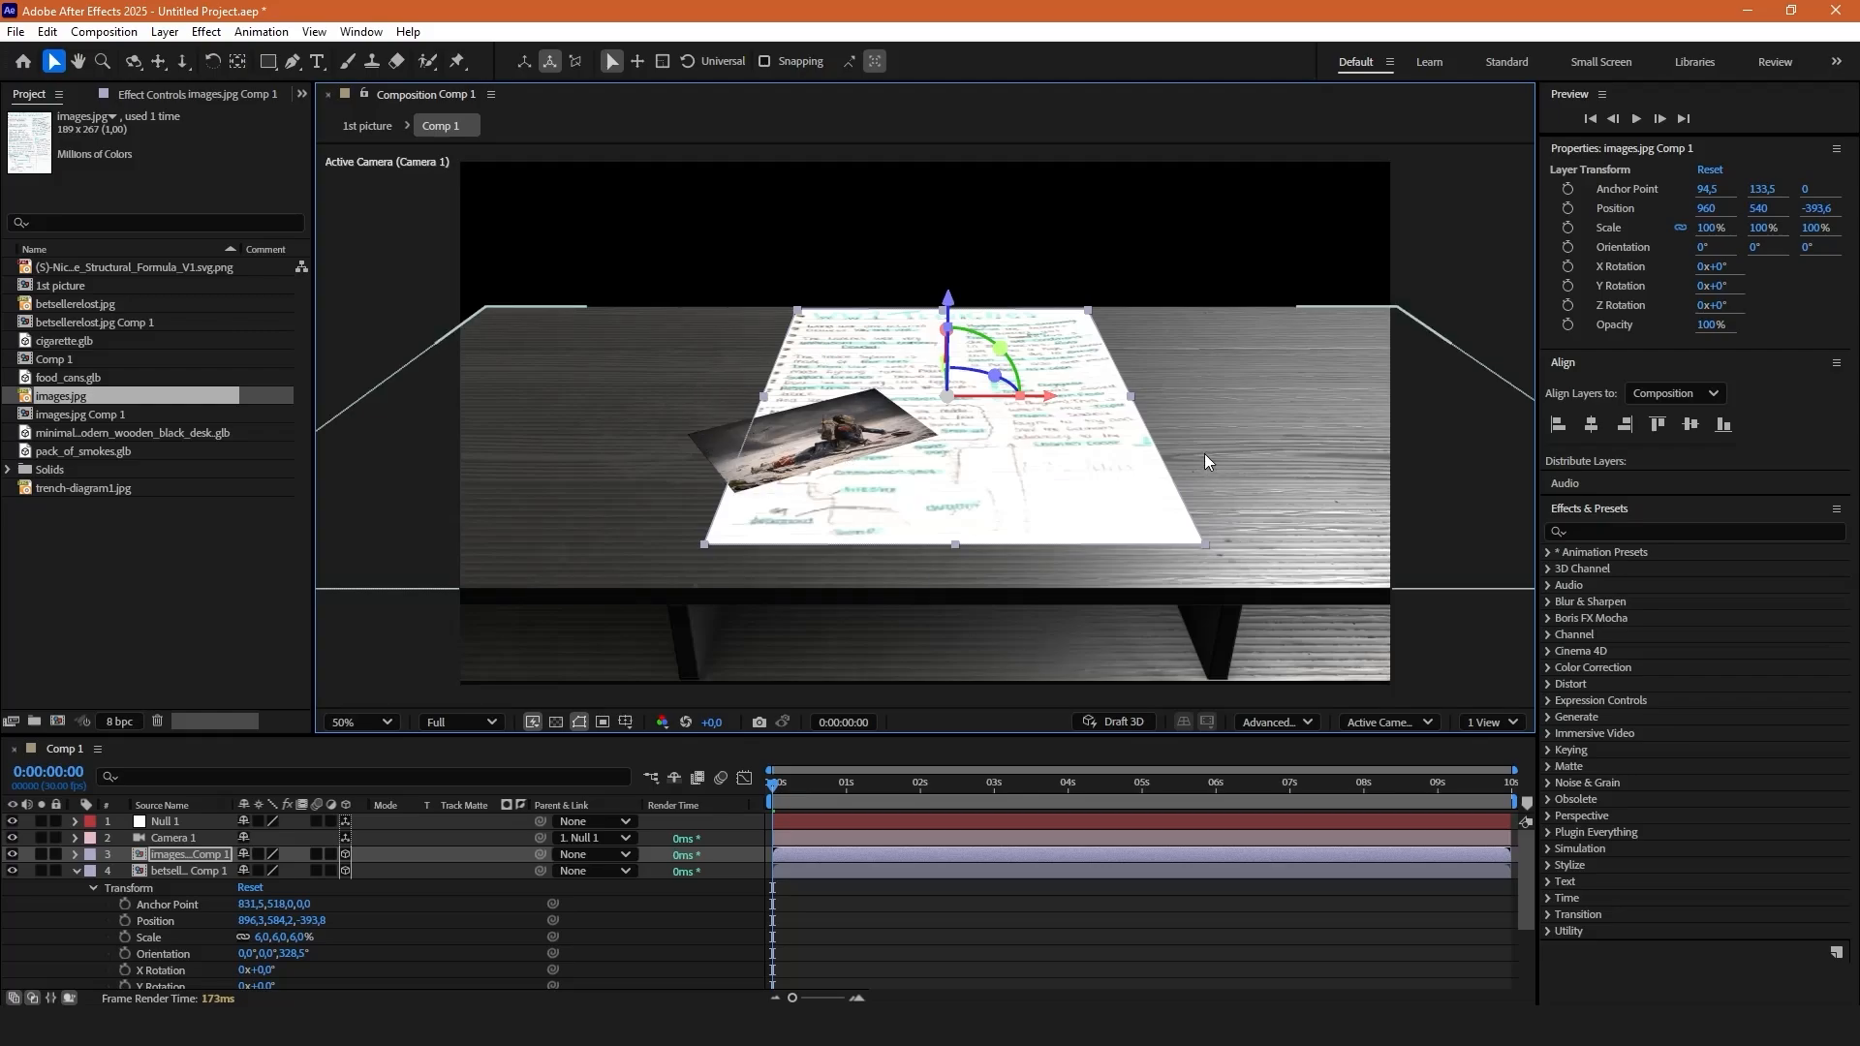
# Scale the notes page to 44% and place it behind the painting at X 877.6, Y 521.7, with a Z orientation of 12.4°.
pyautogui.click(75, 855)
pyautogui.scroll(-1, 89, 875)
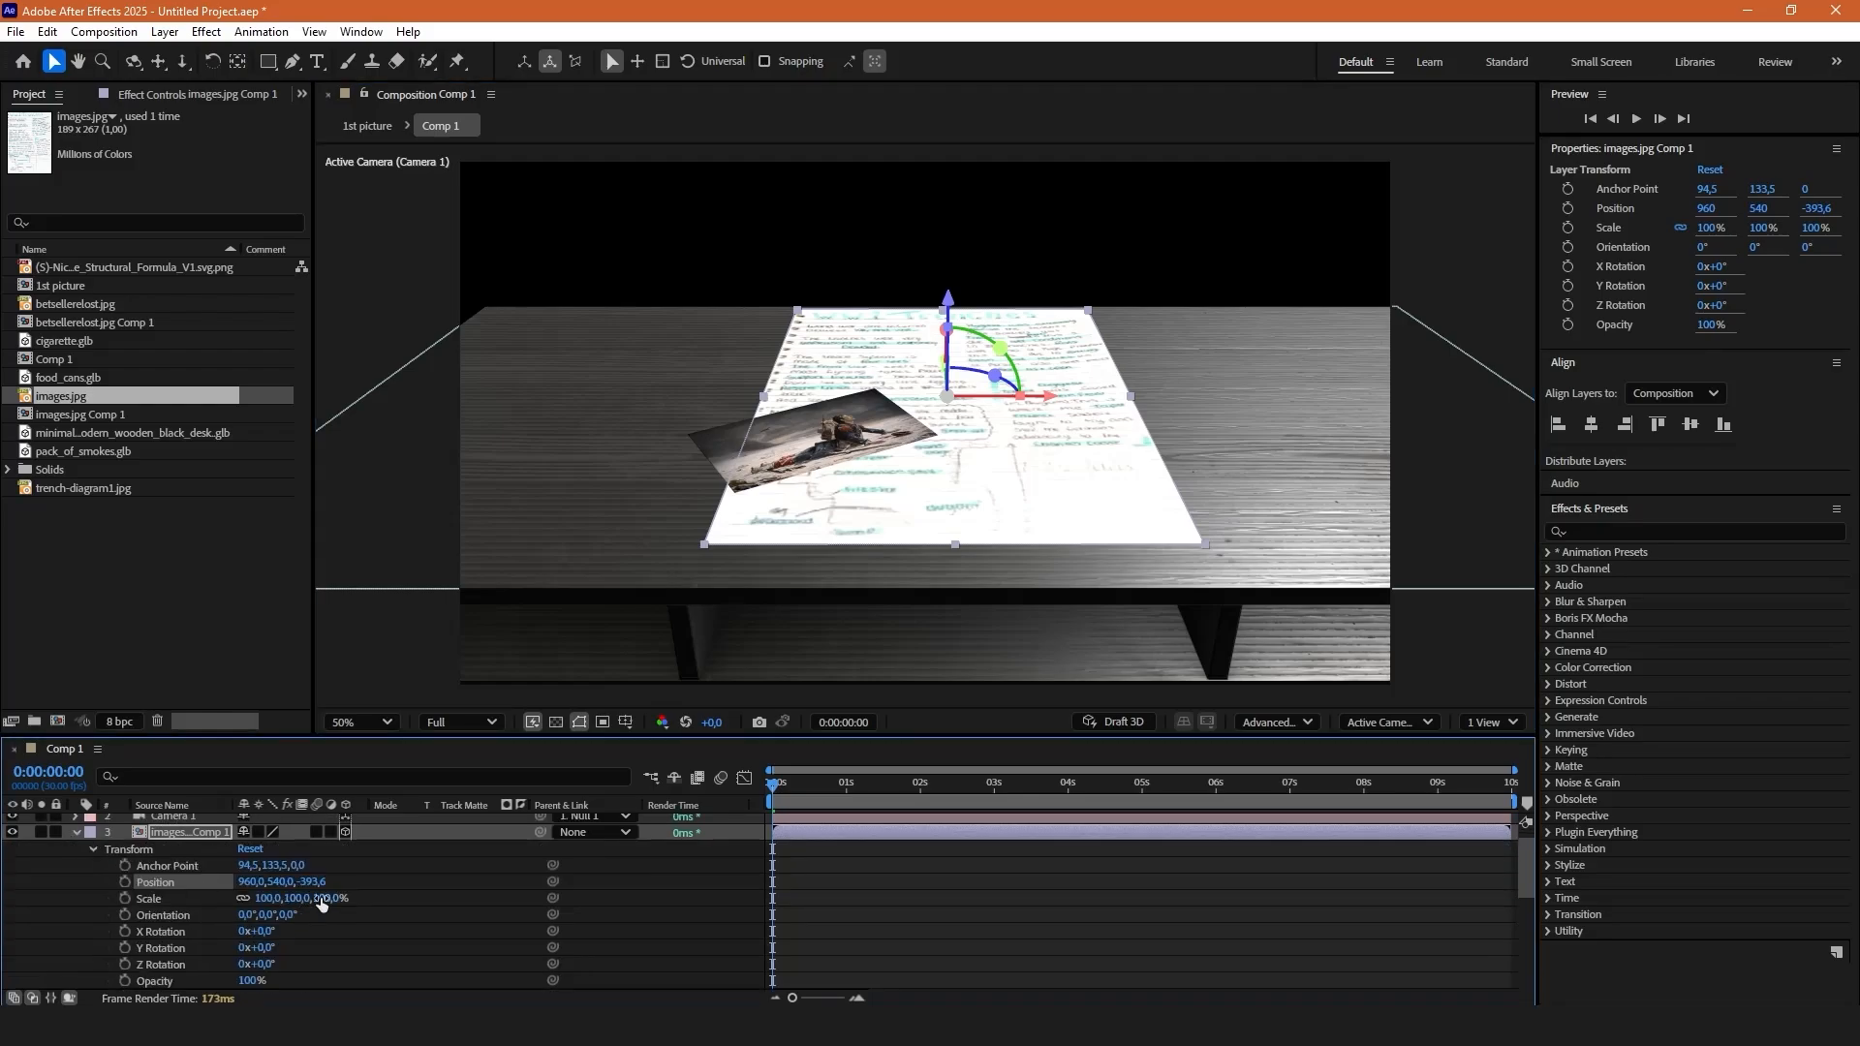
pyautogui.moveTo(299, 899); pyautogui.dragTo(245, 901)
pyautogui.scroll(3, 930, 436)
pyautogui.moveTo(1065, 370); pyautogui.dragTo(761, 341)
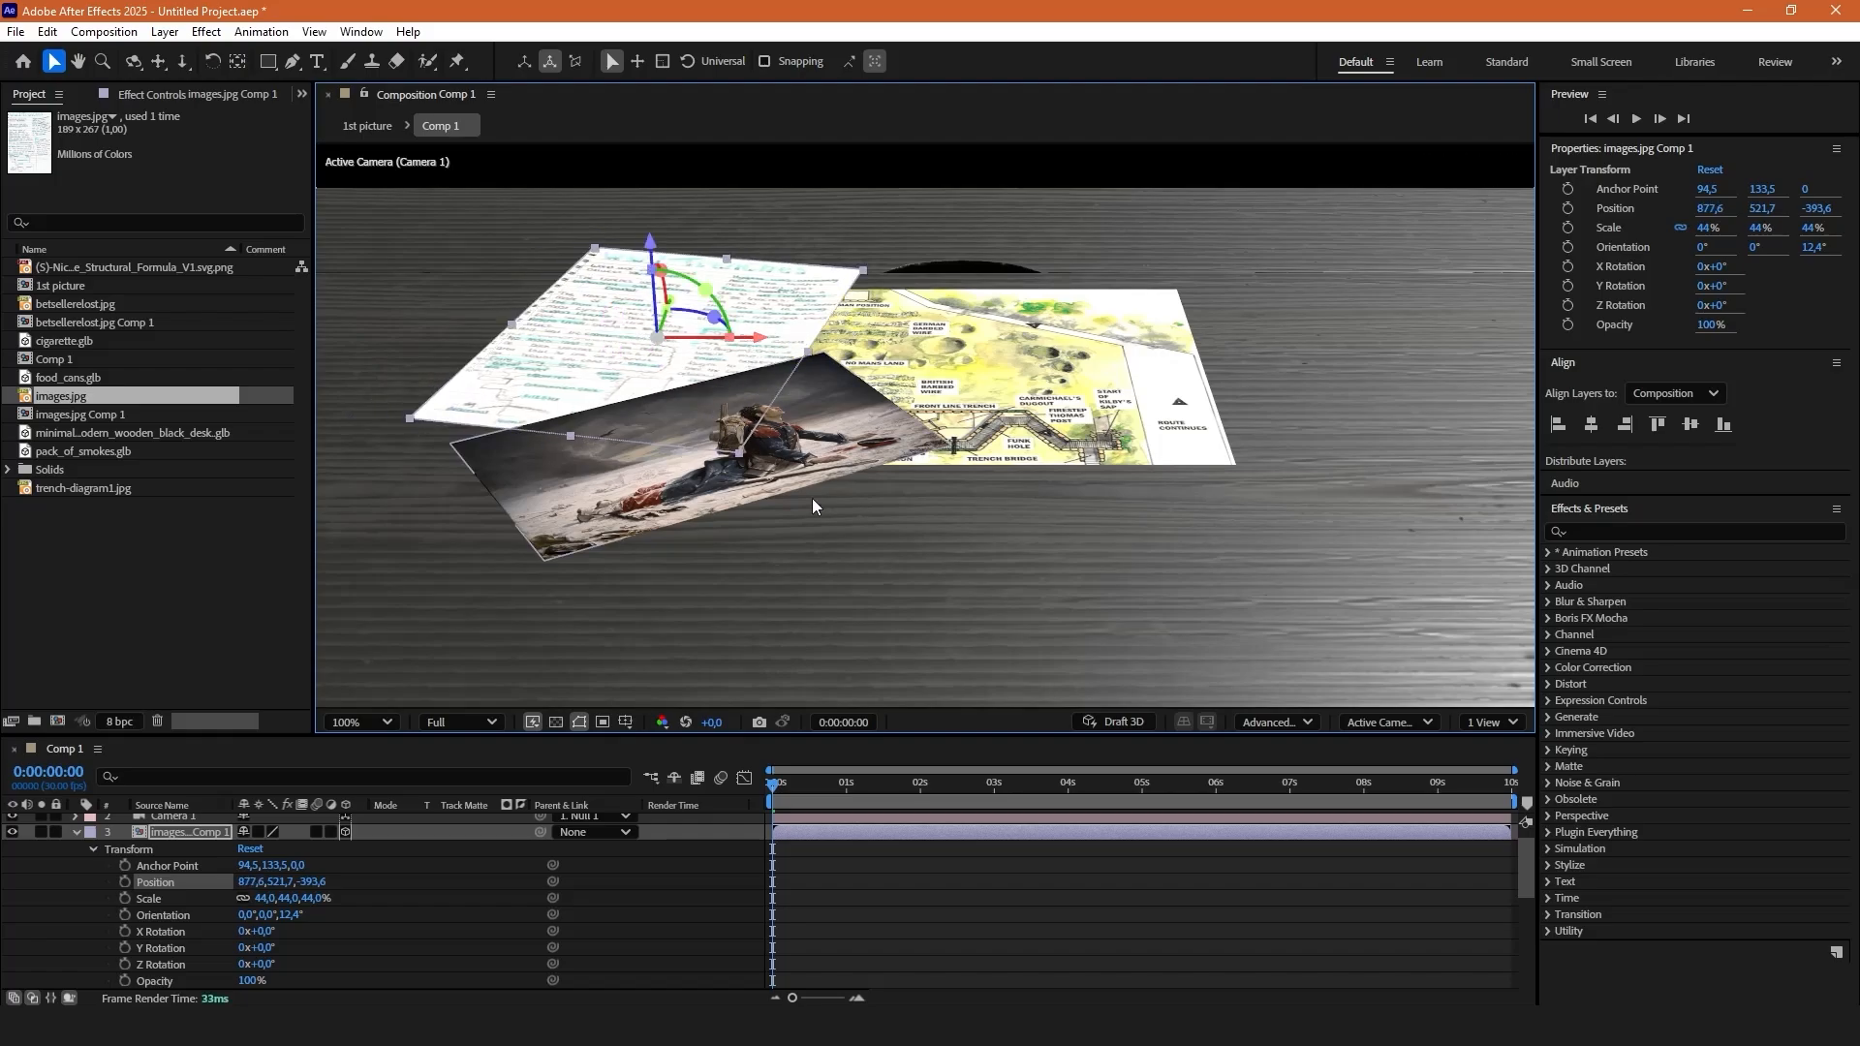
pyautogui.click(1007, 935)
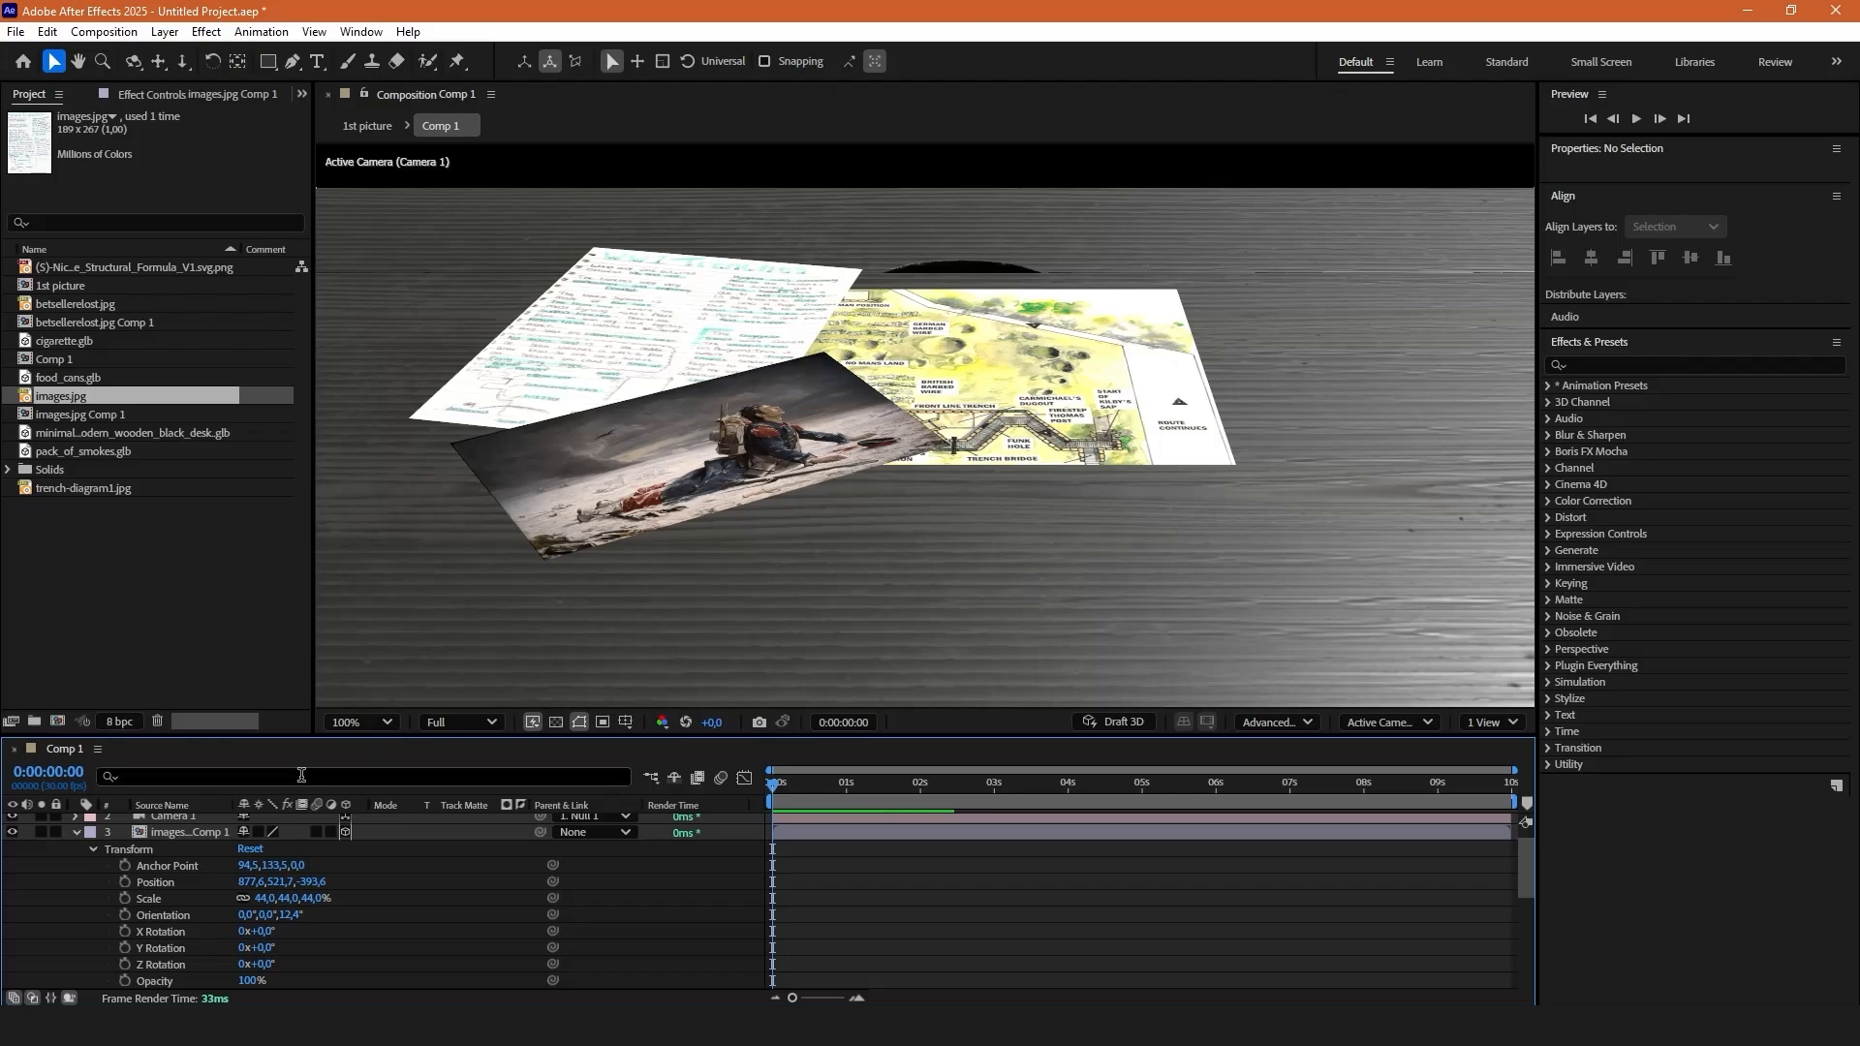
# Add the food_cans.glb model to the composition below Camera 1, accepting its model settings.
pyautogui.scroll(1, 165, 886)
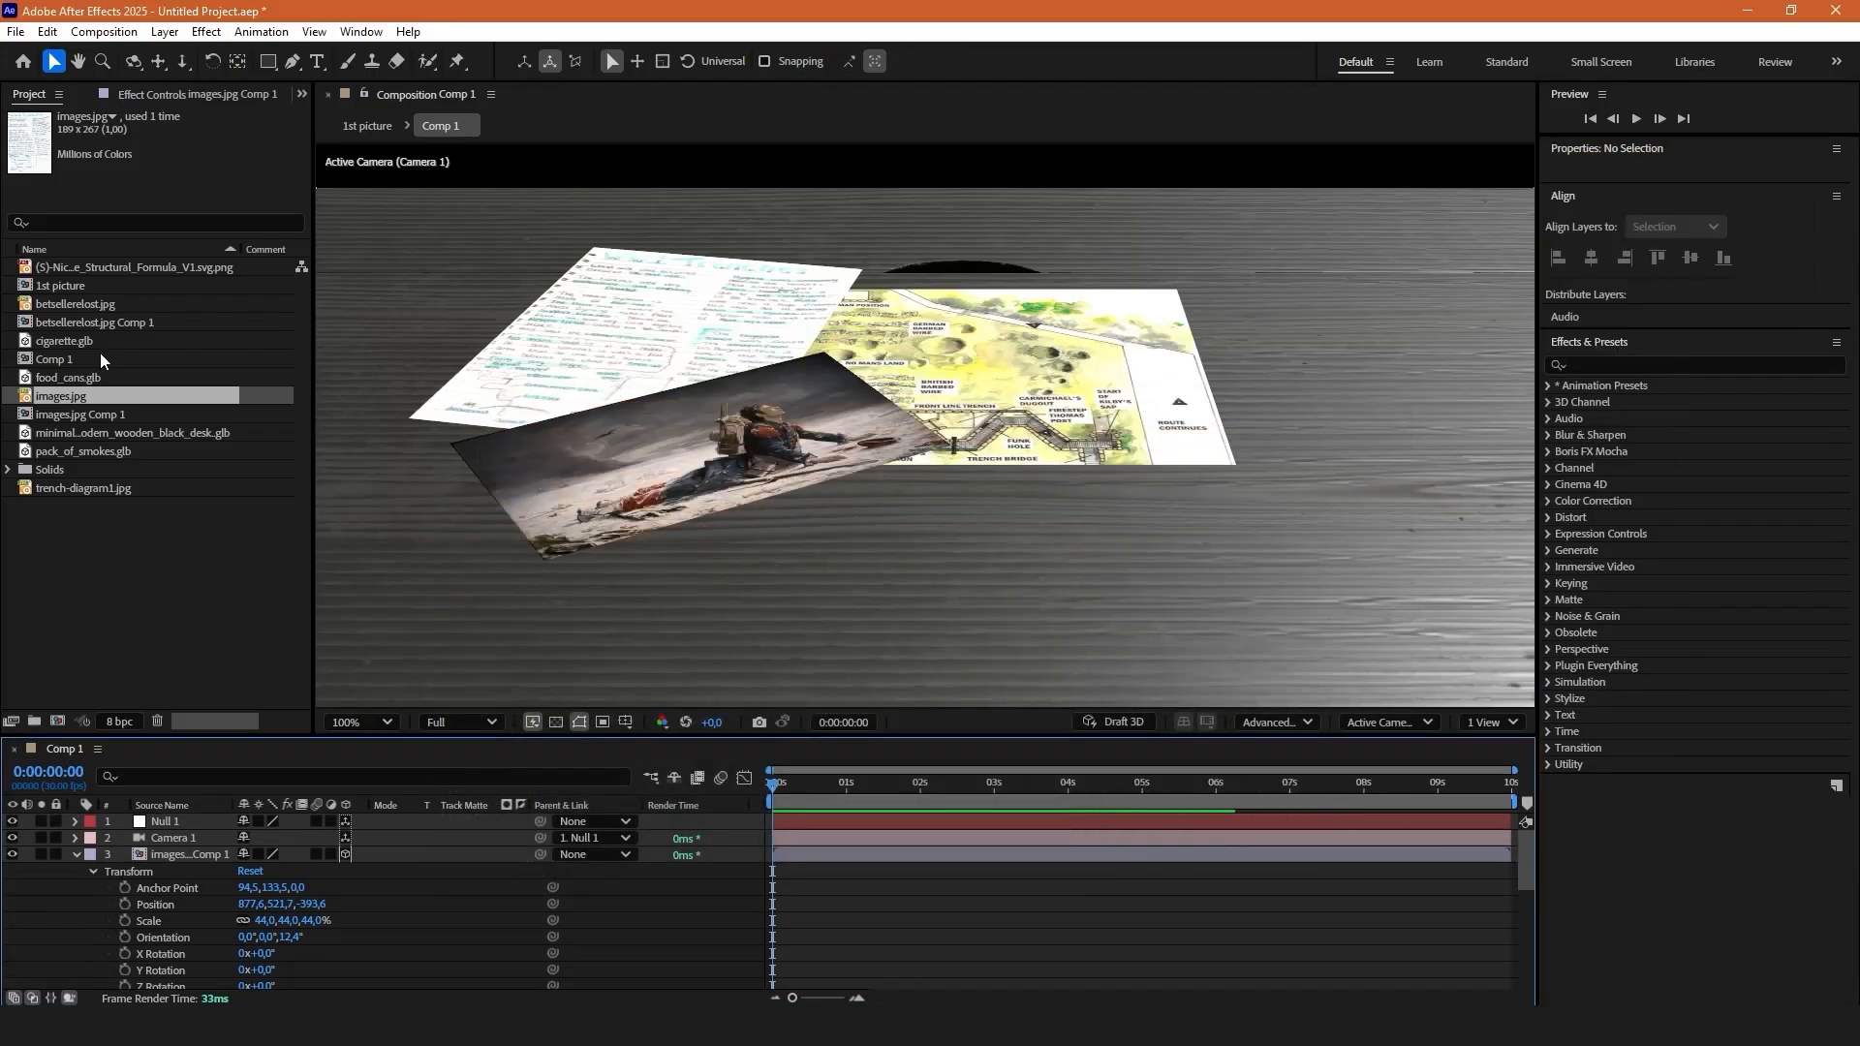
pyautogui.moveTo(87, 377); pyautogui.dragTo(195, 846)
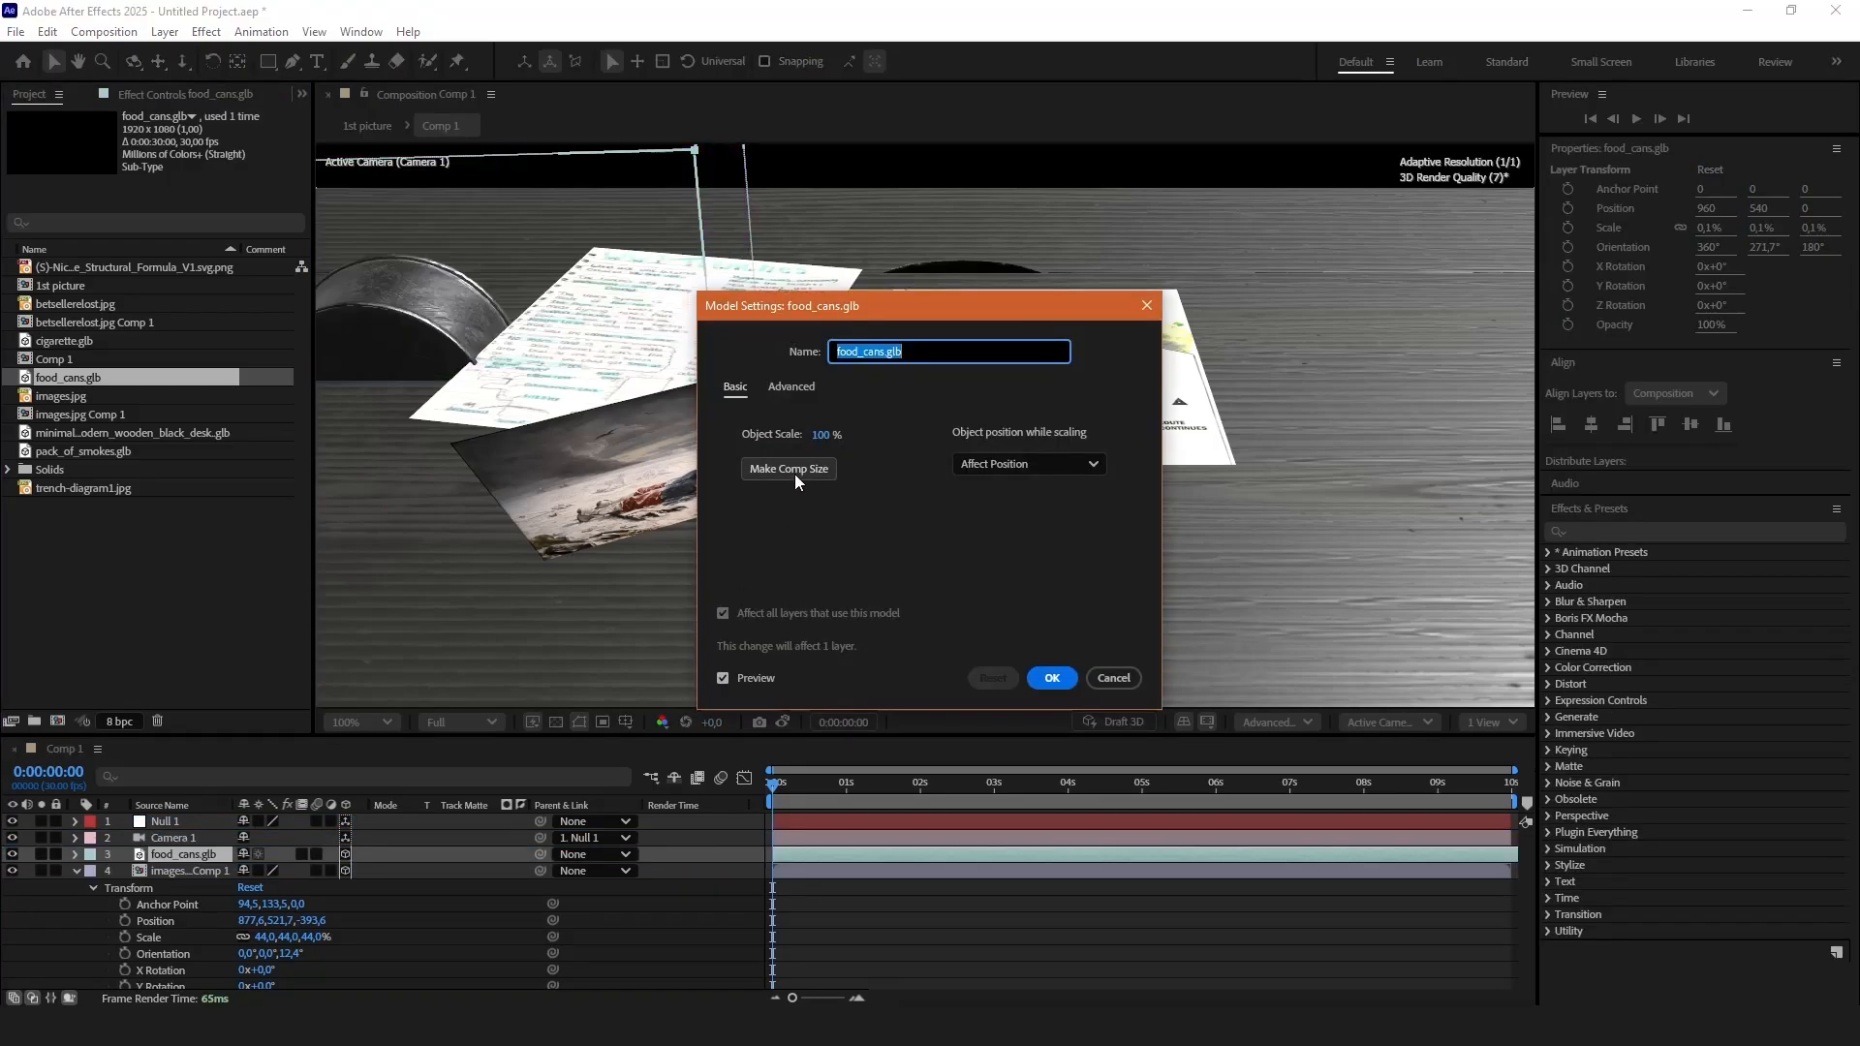
pyautogui.click(1052, 678)
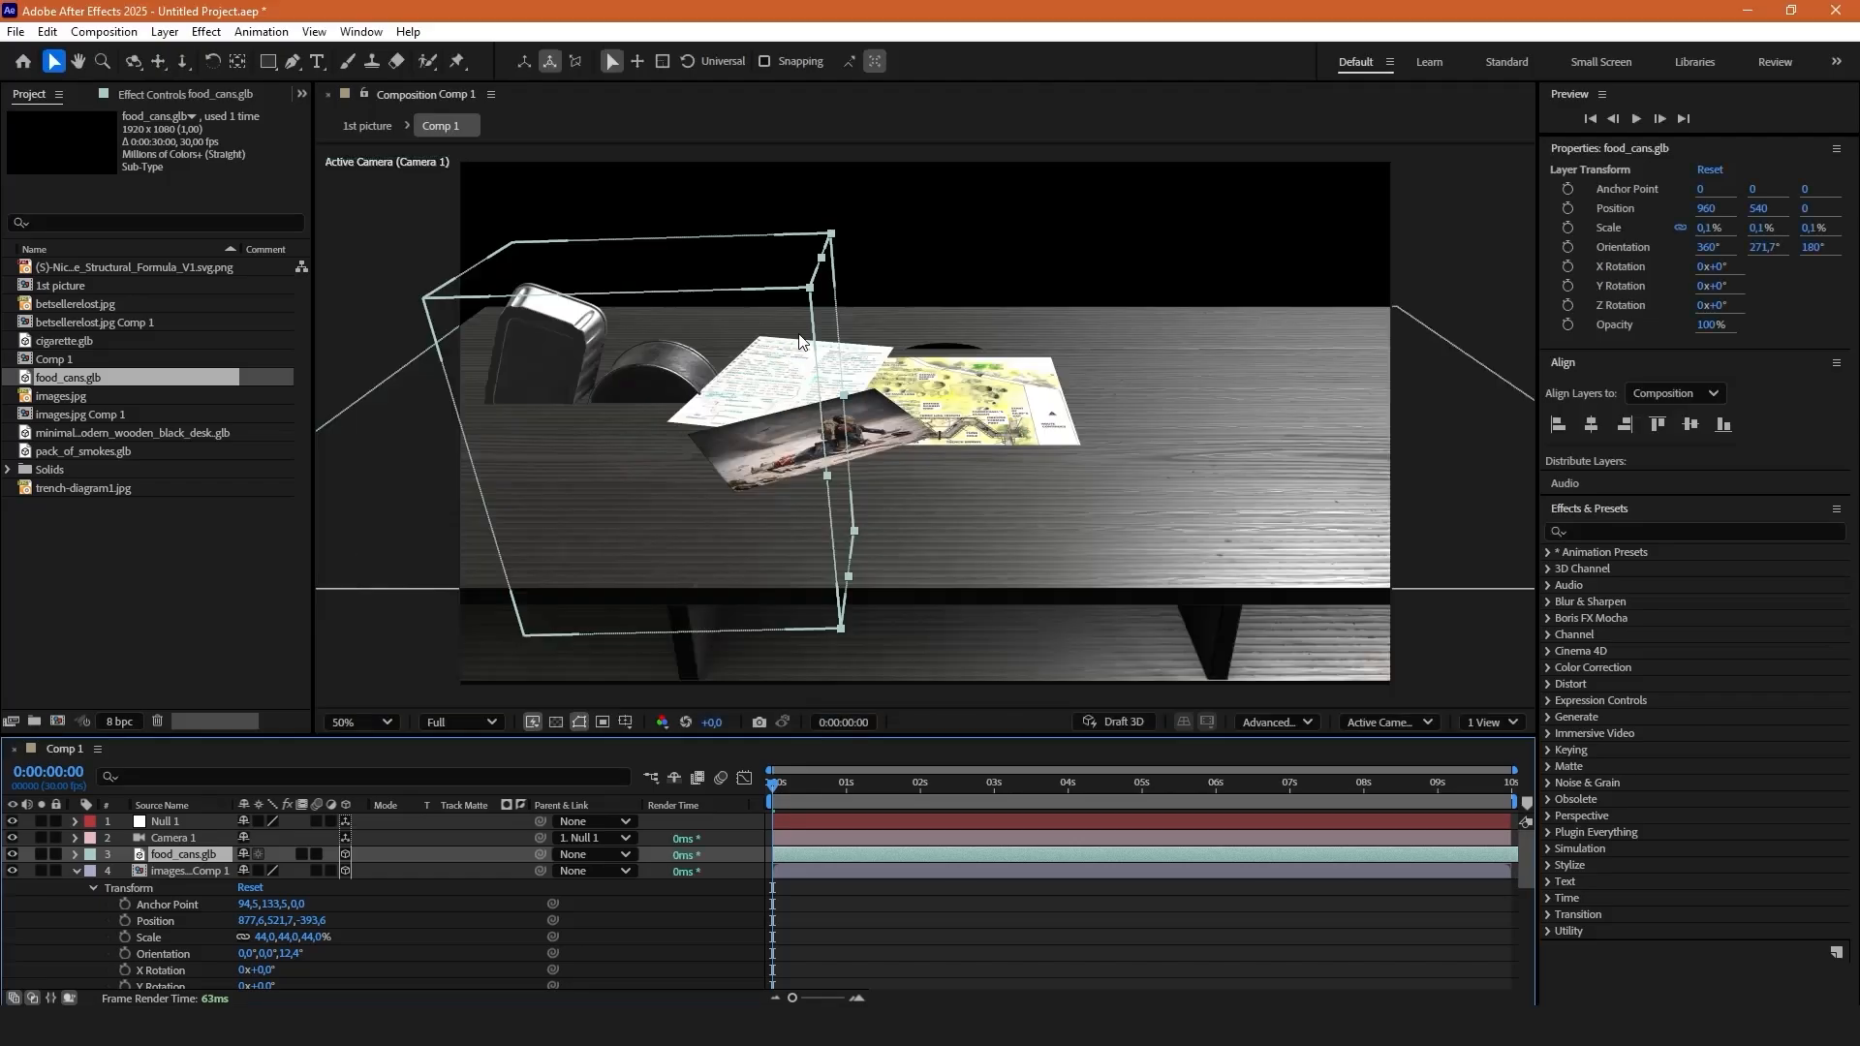
# Rotate the food cans model to 34° in X and -66° in Z, and raise it to Z -396.7.
pyautogui.moveTo(269, 947); pyautogui.dragTo(207, 974)
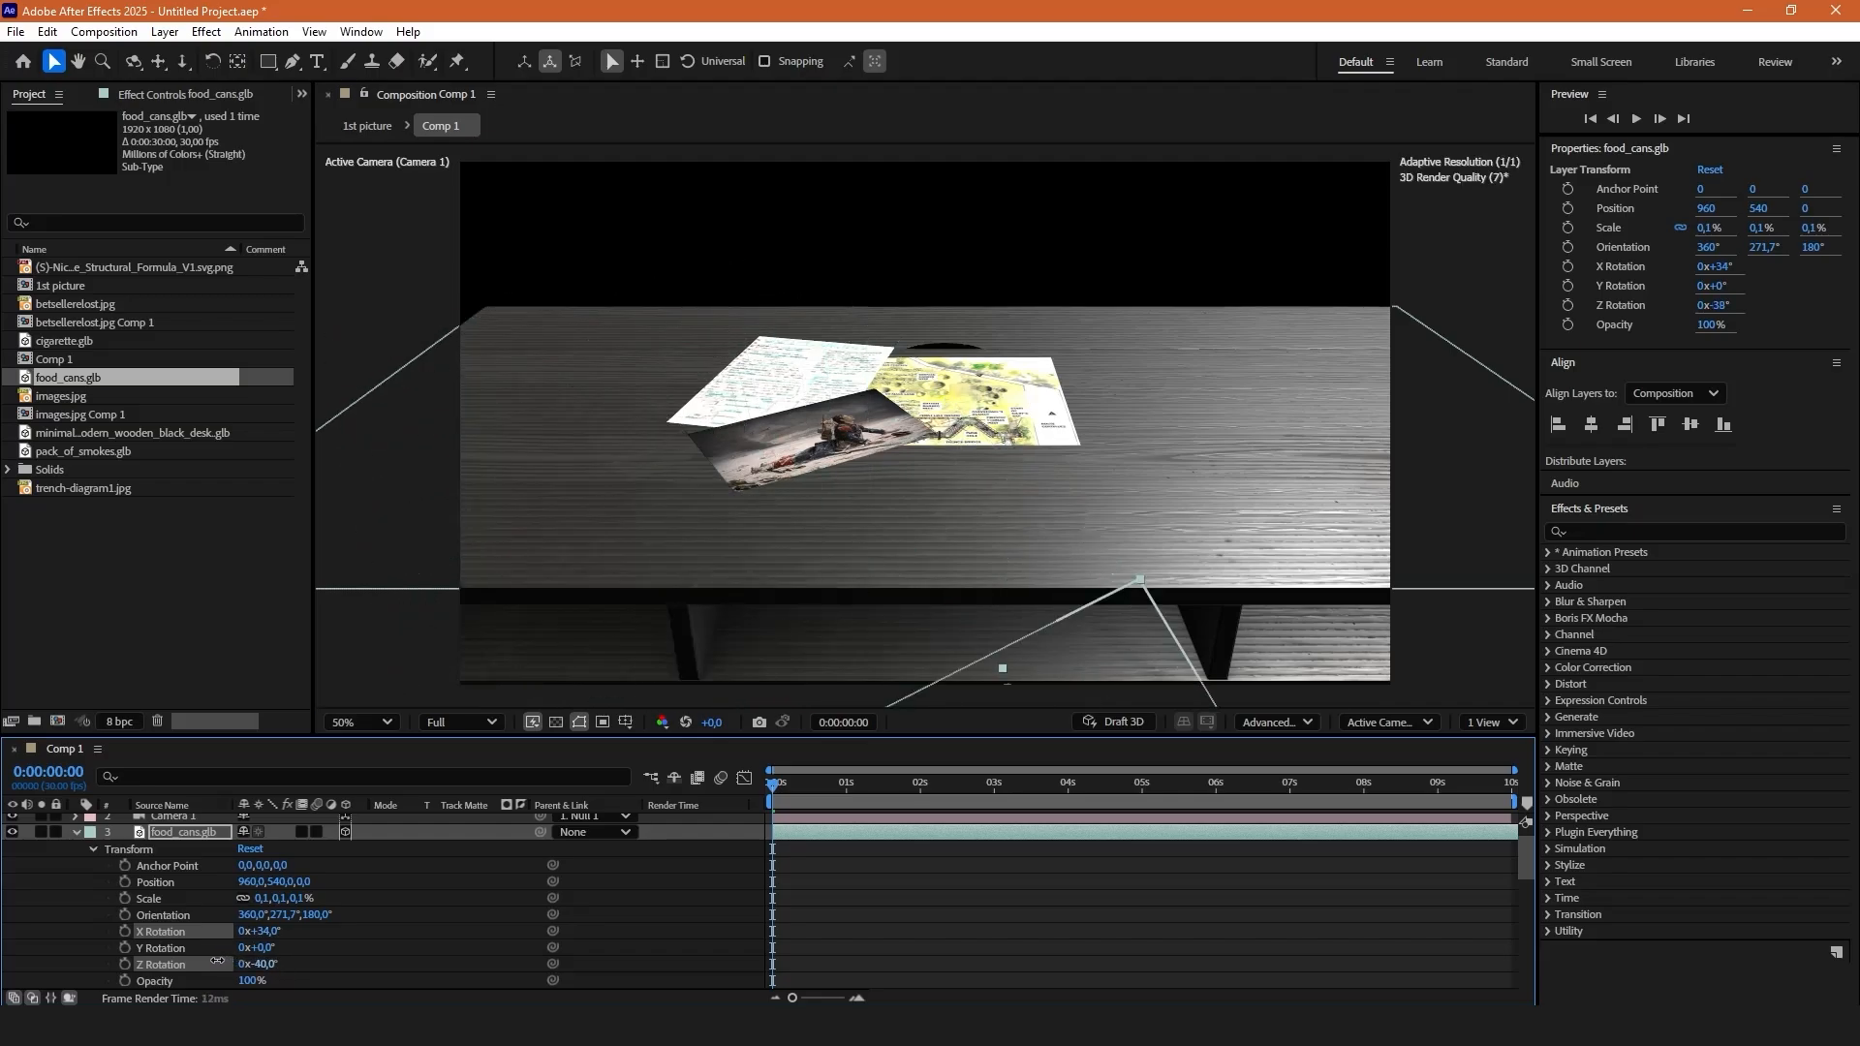
pyautogui.scroll(-4, 864, 531)
pyautogui.moveTo(931, 510); pyautogui.dragTo(893, 498)
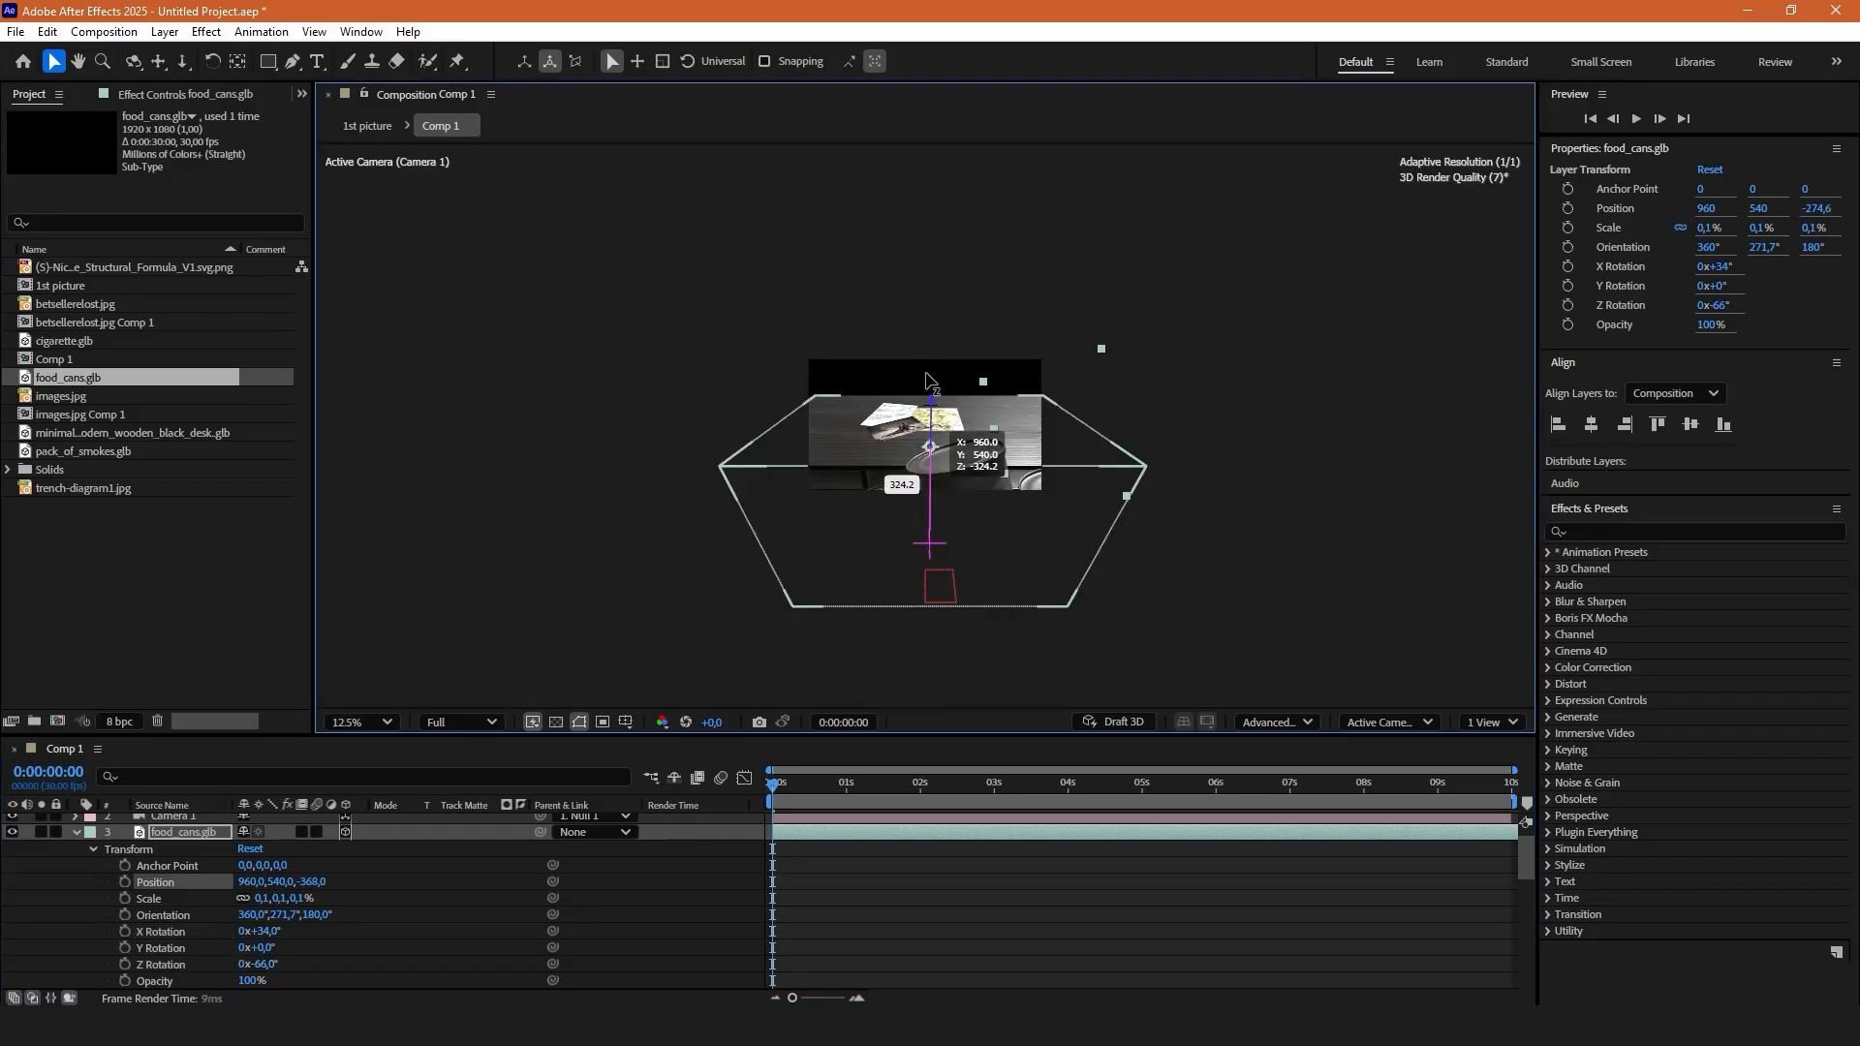
pyautogui.scroll(1, 893, 498)
# Scale the food cans model down to about 0.1% so it fits on the tabletop.
pyautogui.click(291, 898)
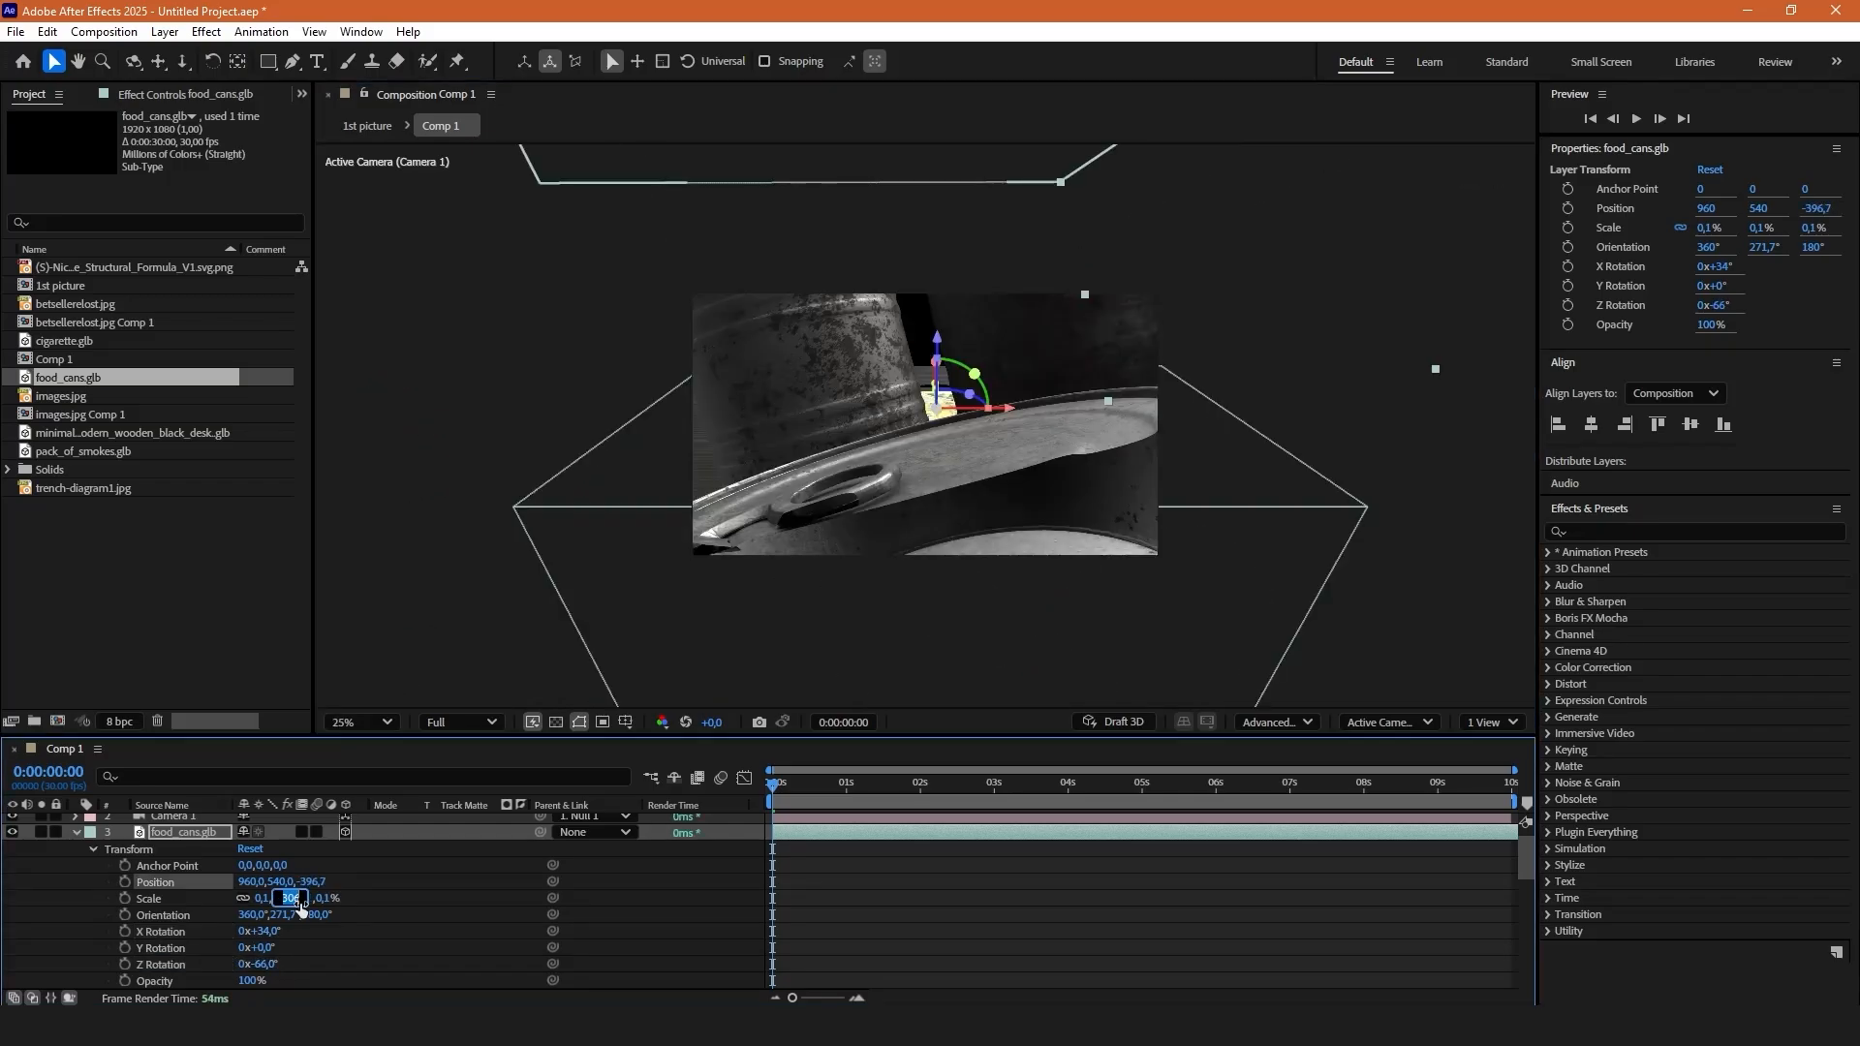
pyautogui.rightClick(418, 918)
pyautogui.click(332, 707)
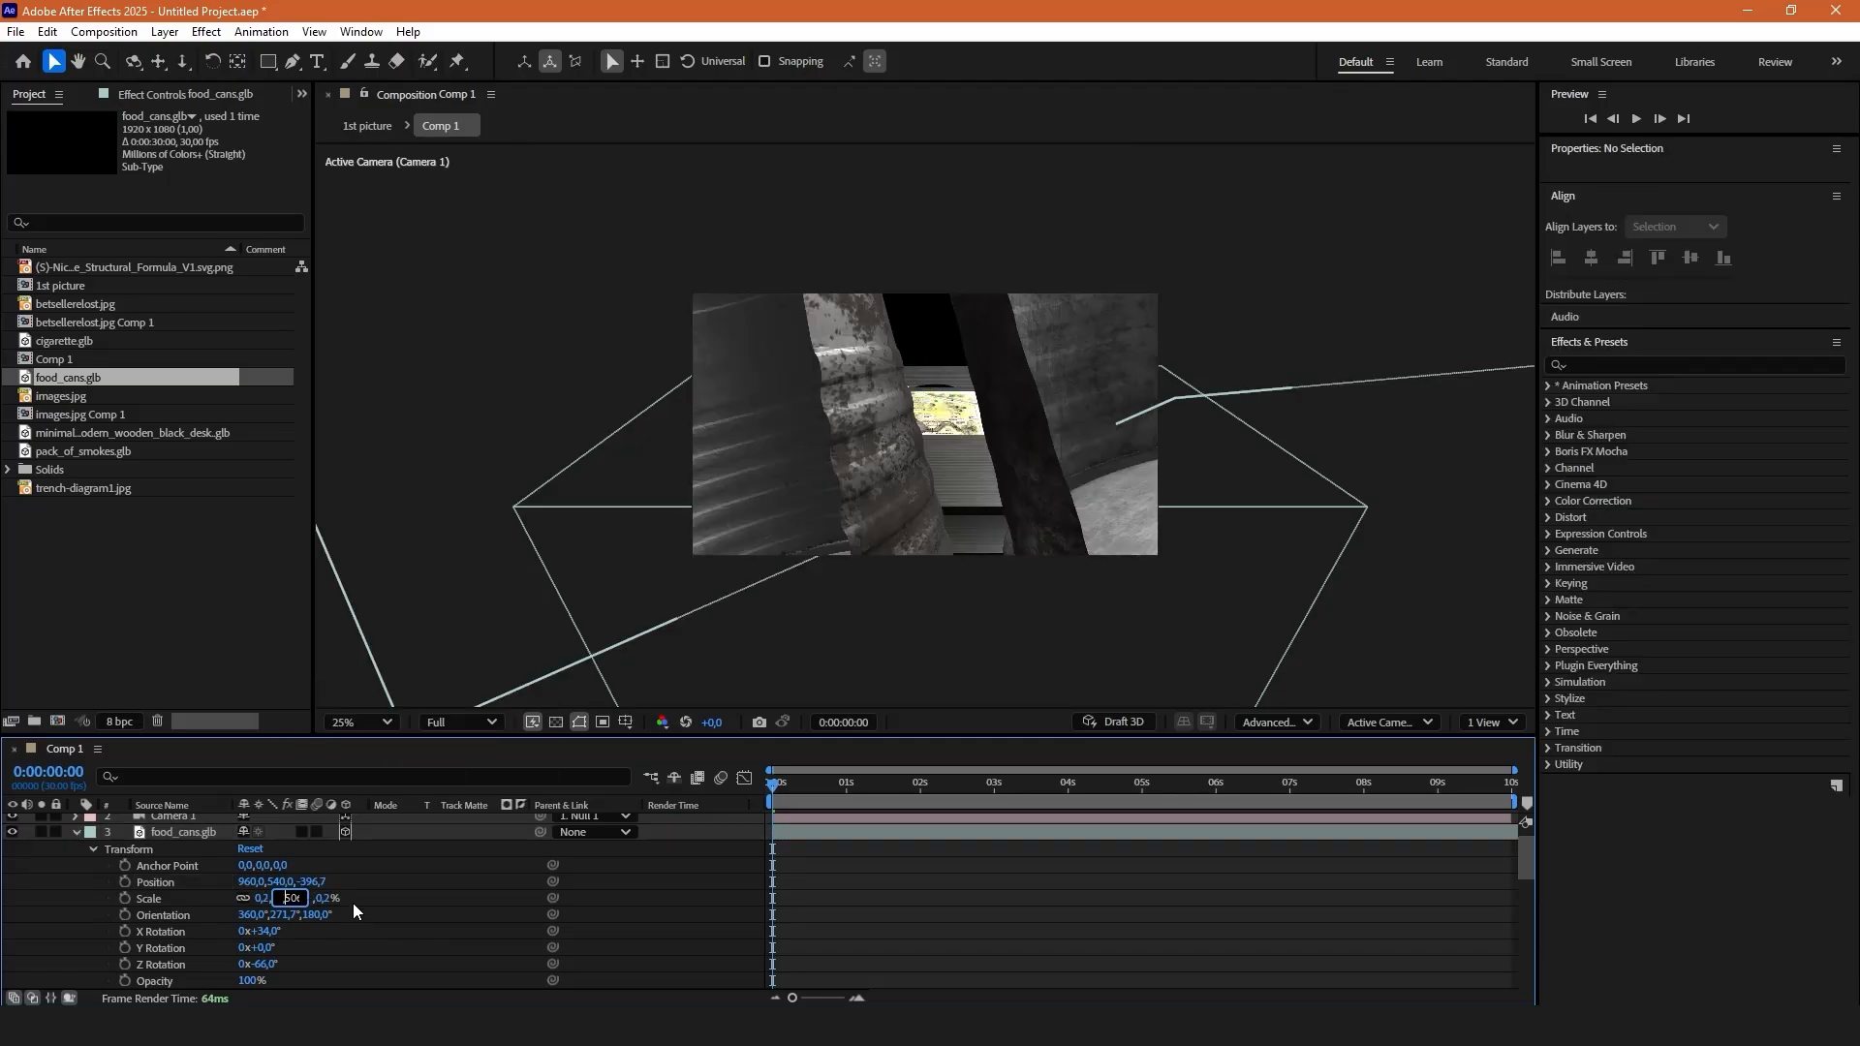
pyautogui.press('Return')
pyautogui.press('.')
# Stand the food cans upright on the desk at position 960, 402.9, -388.2, with an orientation of about 201.5°, 283.6°, 3.6°.
pyautogui.moveTo(1002, 343); pyautogui.dragTo(988, 281)
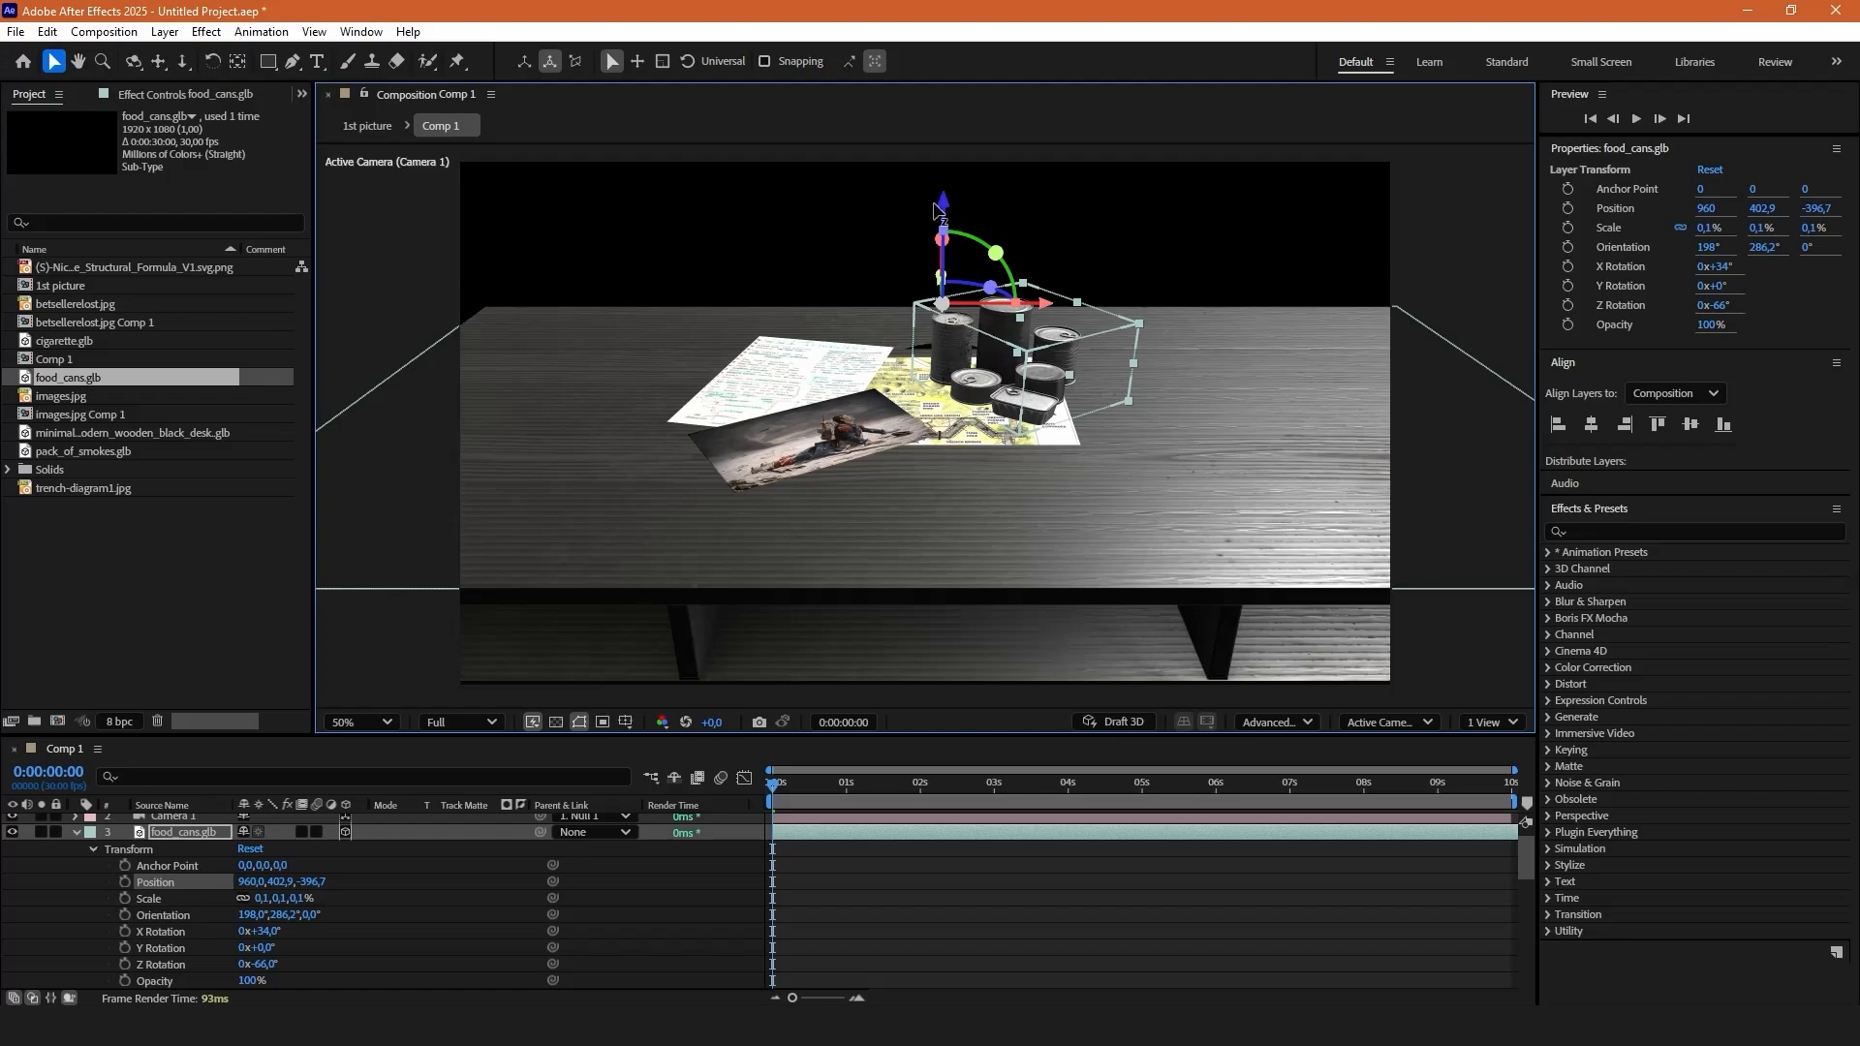
pyautogui.moveTo(942, 209); pyautogui.dragTo(946, 230)
pyautogui.press('/')
pyautogui.press(',')
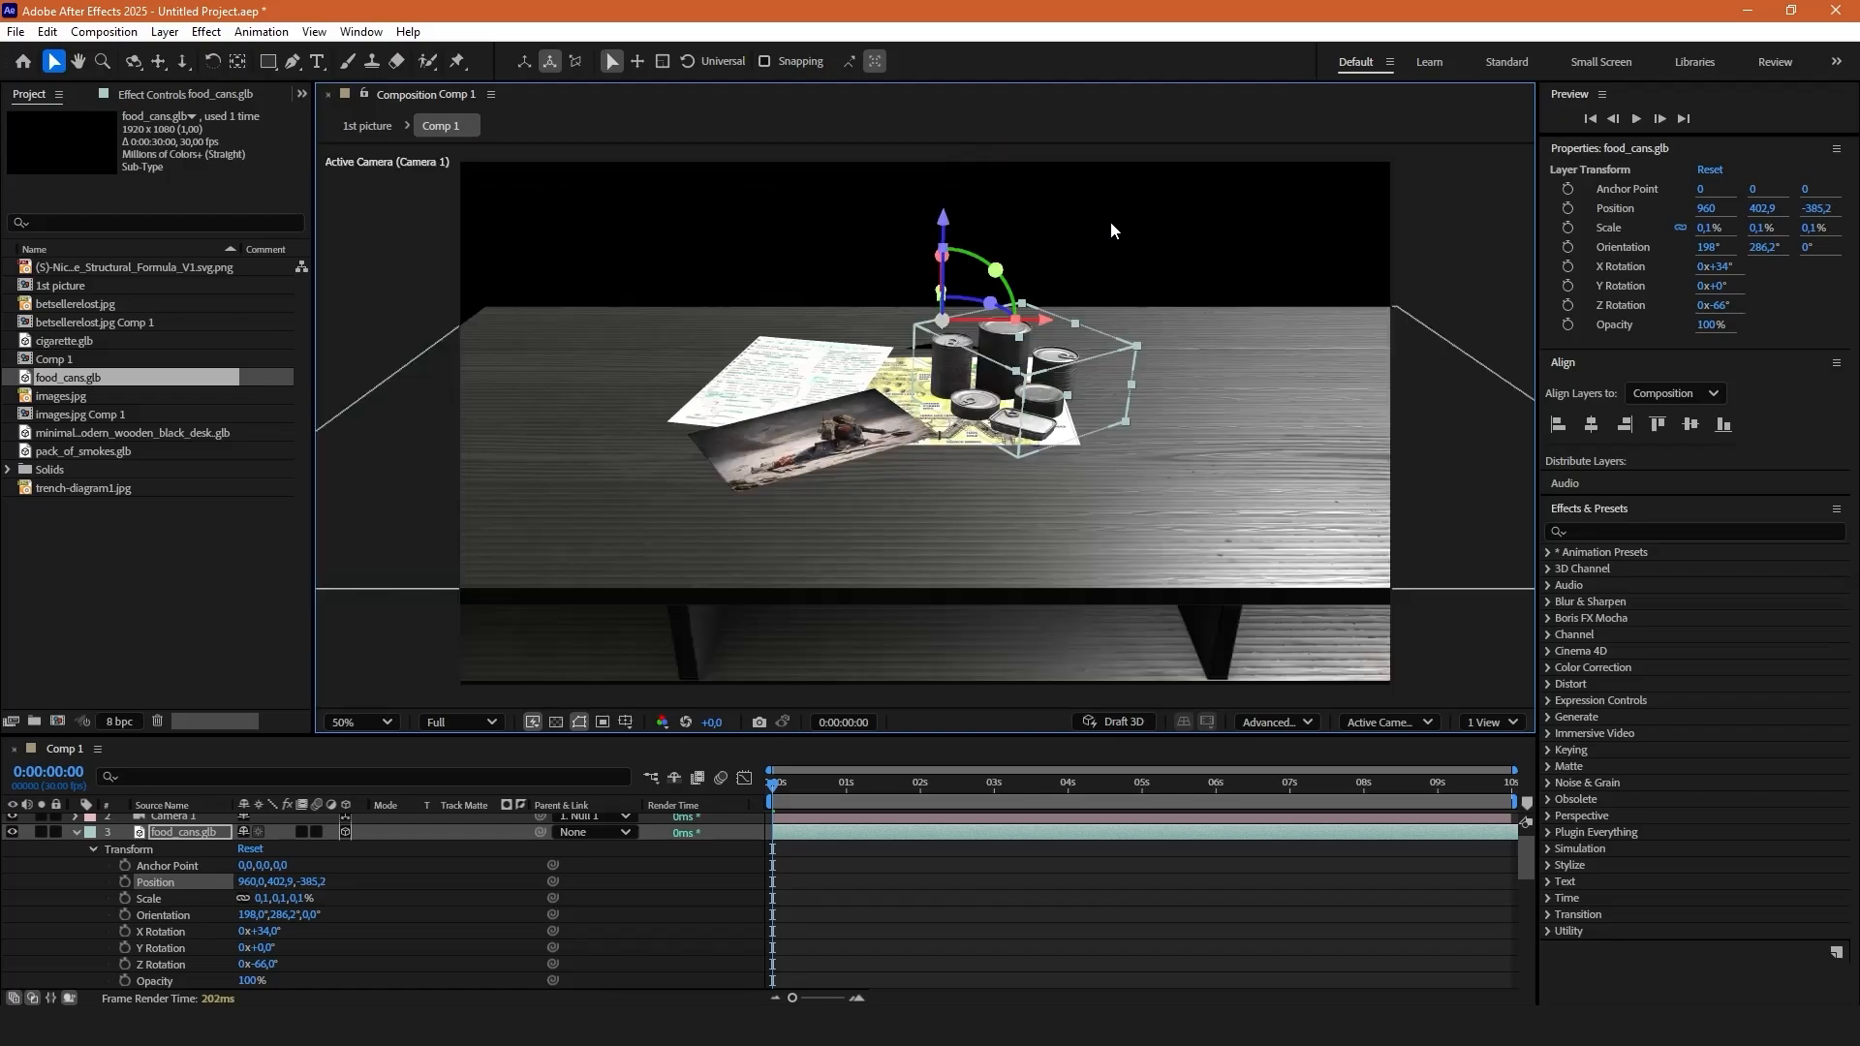
pyautogui.scroll(2, 1110, 219)
pyautogui.moveTo(768, 313); pyautogui.dragTo(768, 405)
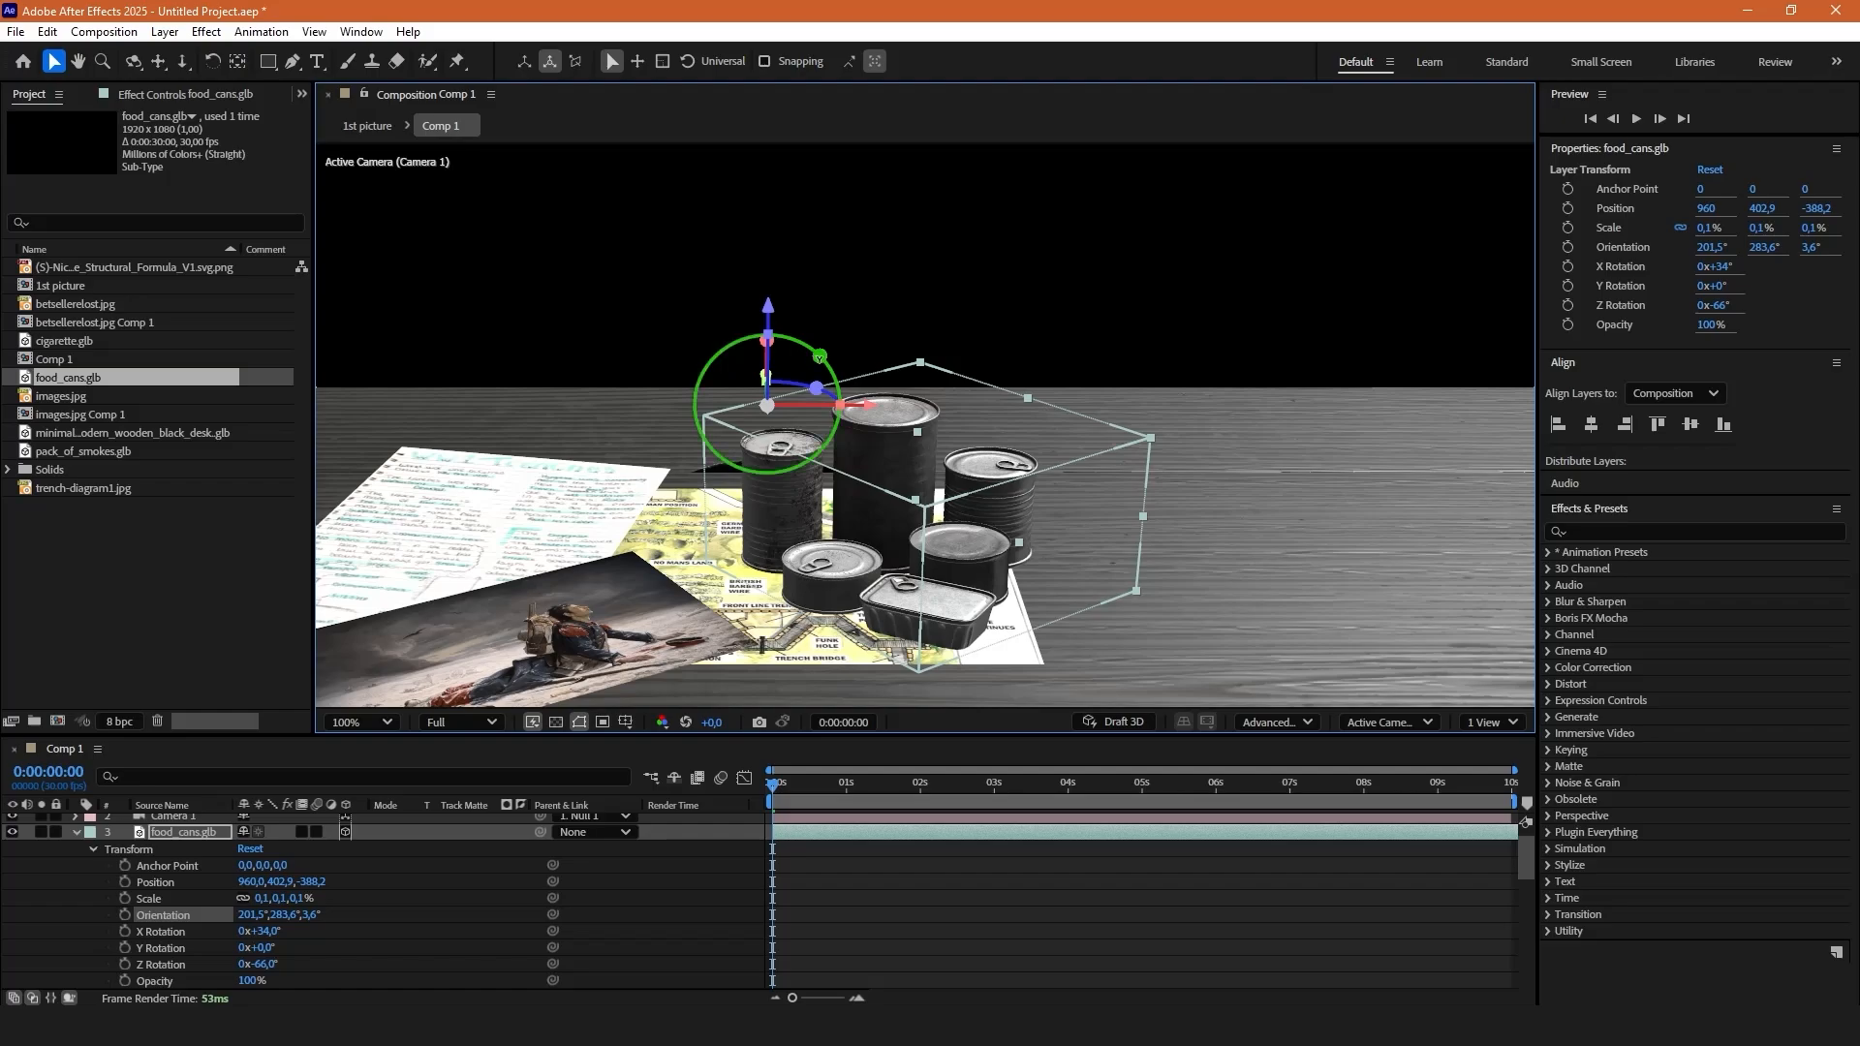
# Move the food cans back across the tabletop to position 987, 366.2, -387.9.
pyautogui.moveTo(766, 310); pyautogui.dragTo(768, 313)
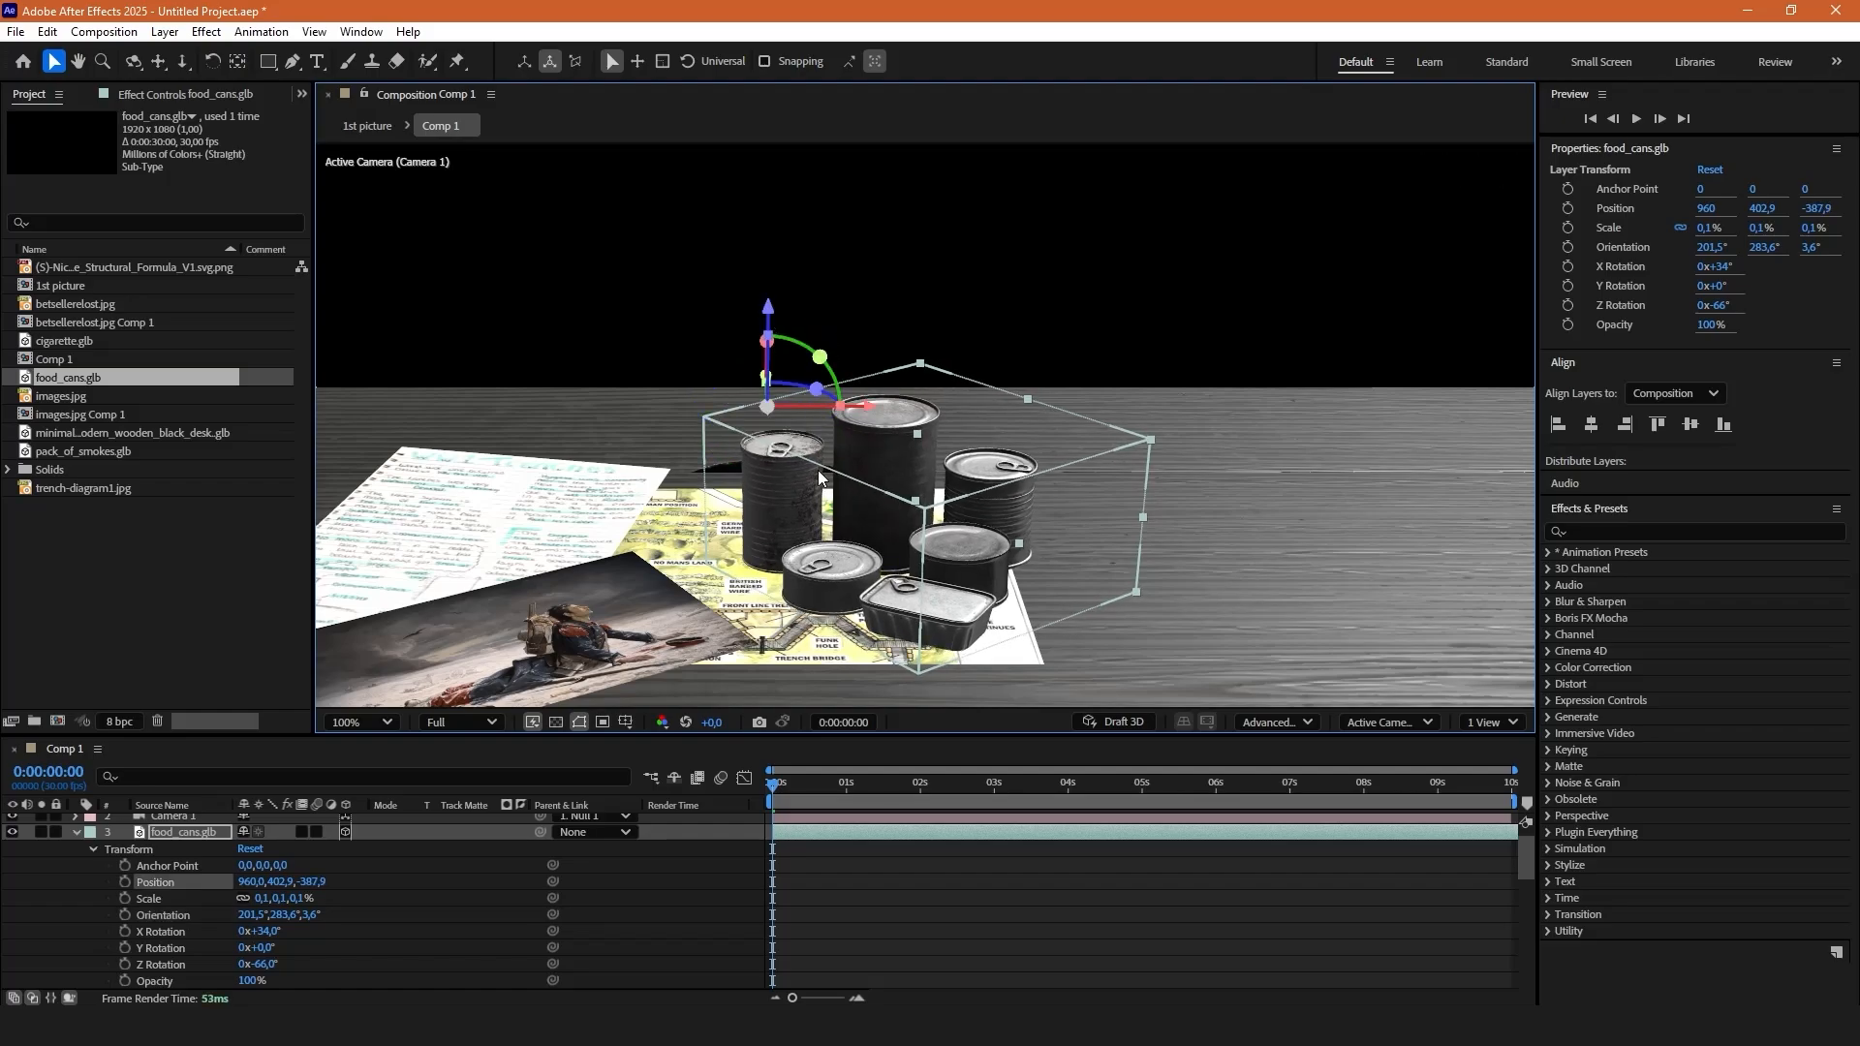
pyautogui.moveTo(881, 417); pyautogui.dragTo(964, 416)
pyautogui.moveTo(844, 375); pyautogui.dragTo(797, 343)
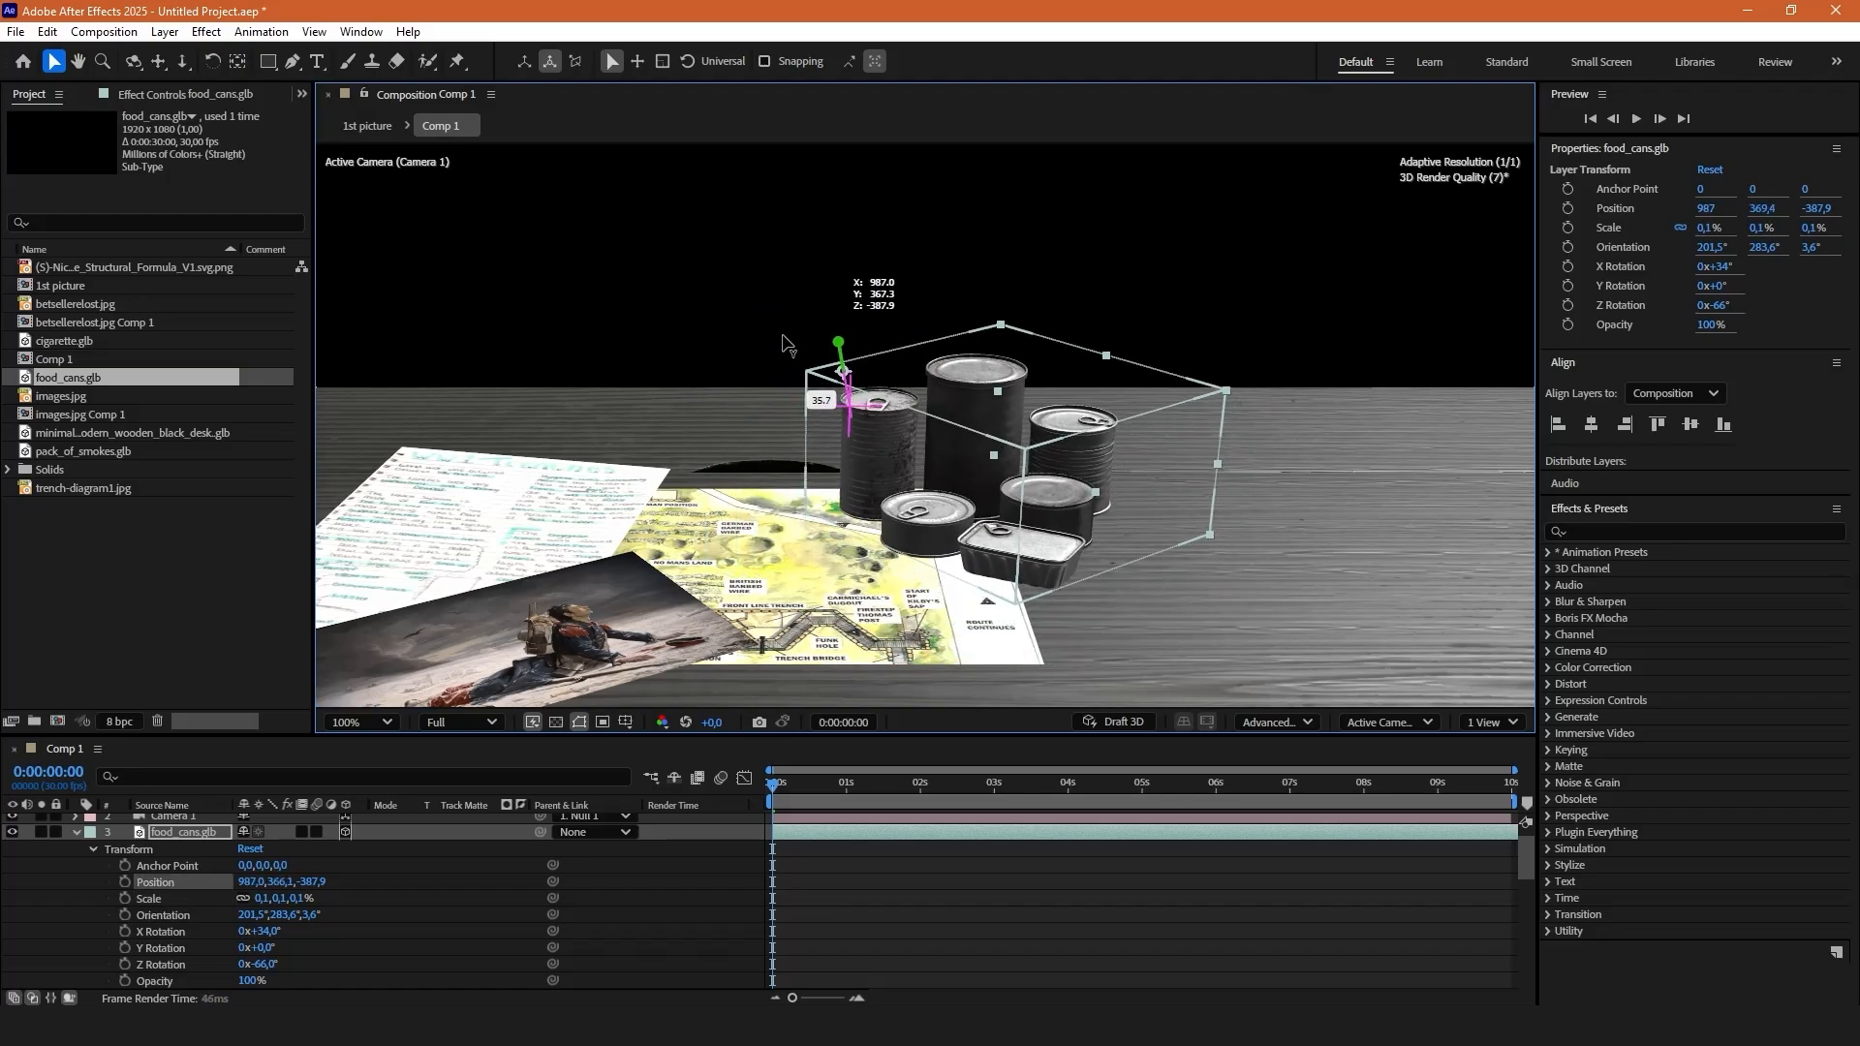
pyautogui.click(896, 849)
# Select the food cans together with the three picture layers and move them about 33 px along Y towards the desk's front edge.
pyautogui.scroll(1, 260, 826)
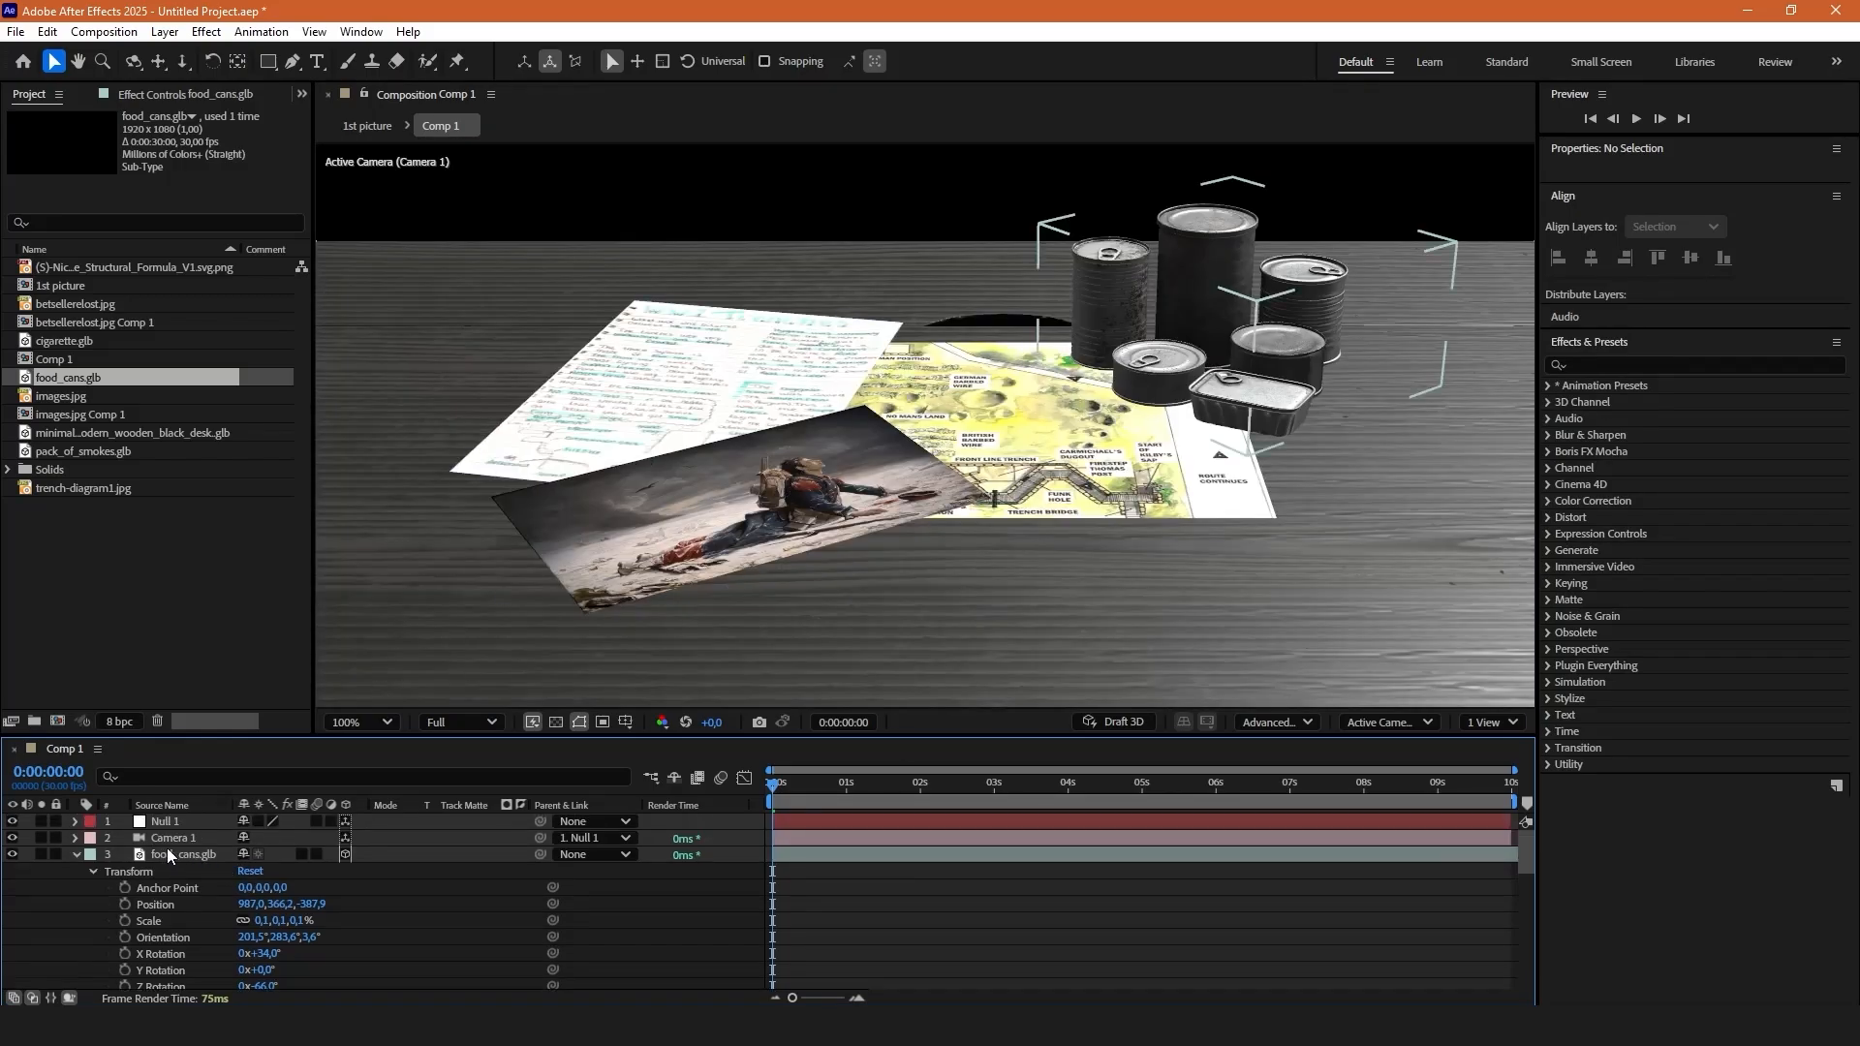
pyautogui.click(166, 848)
pyautogui.scroll(-6, 197, 888)
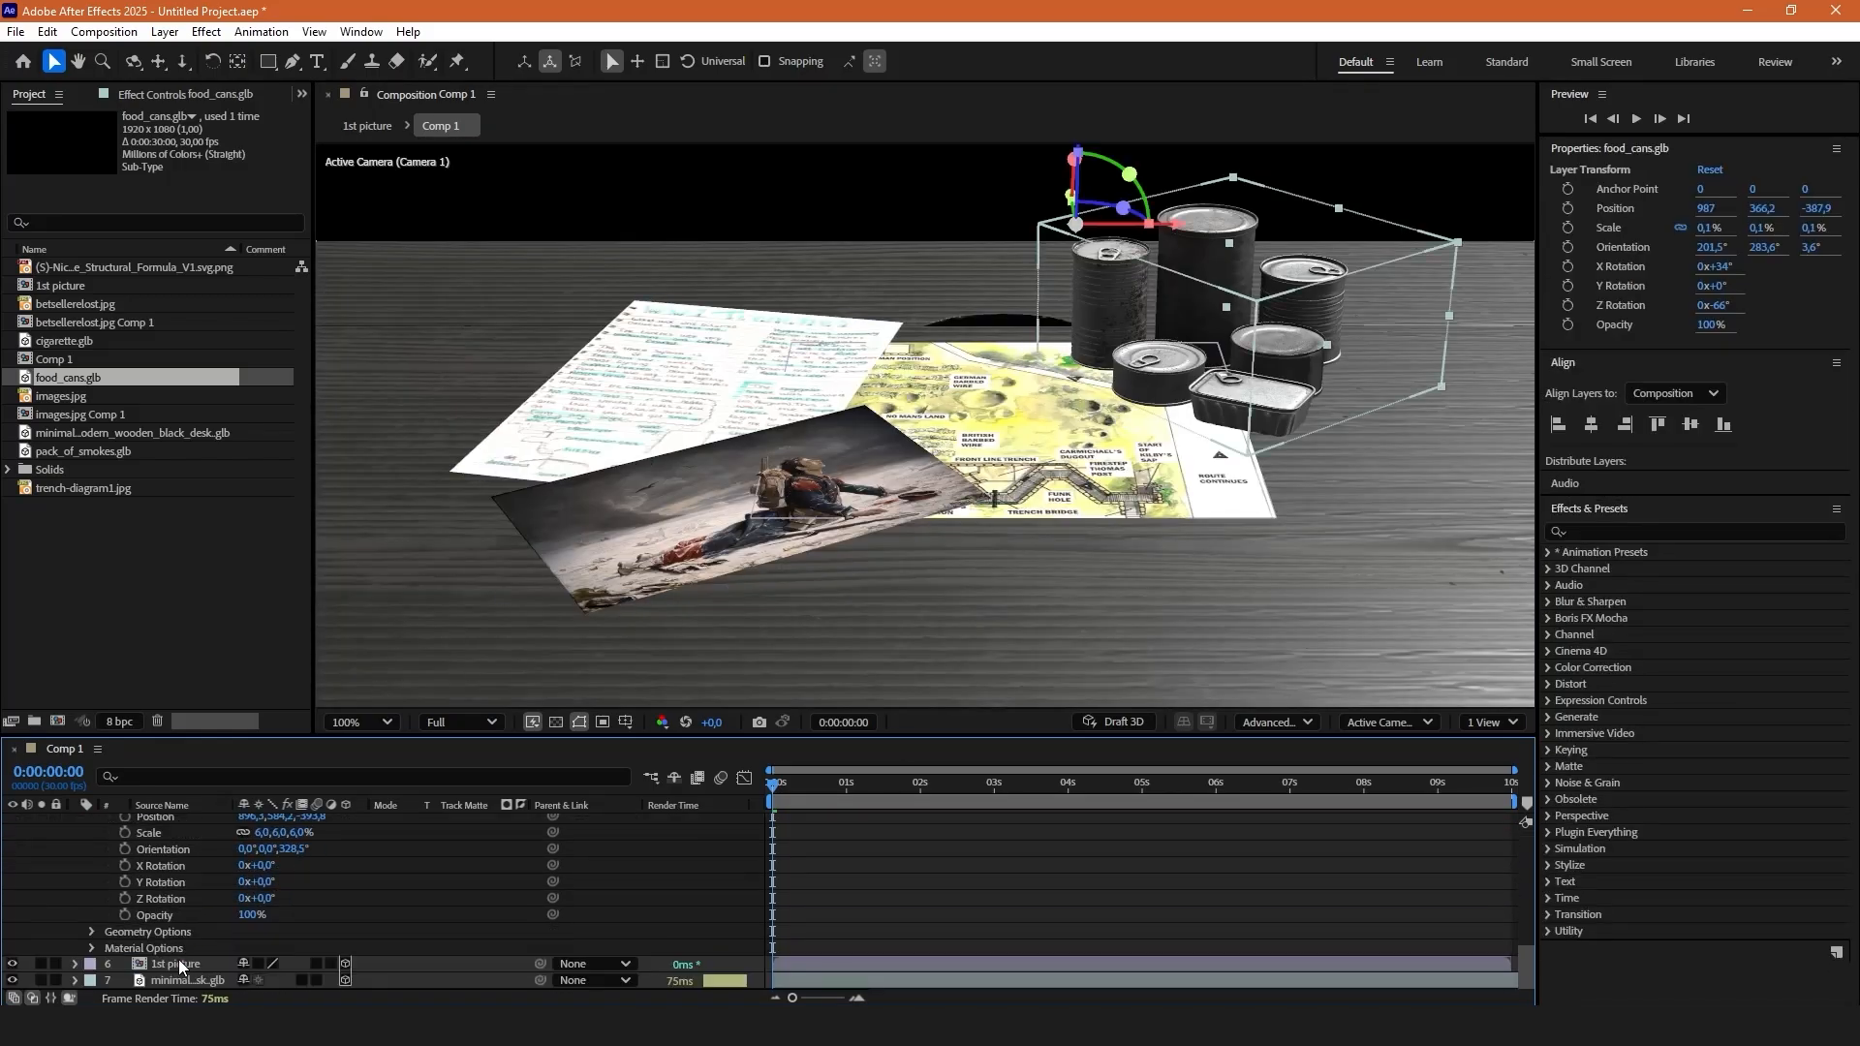
pyautogui.keyDown('shift'); pyautogui.click(179, 962); pyautogui.keyUp('shift')
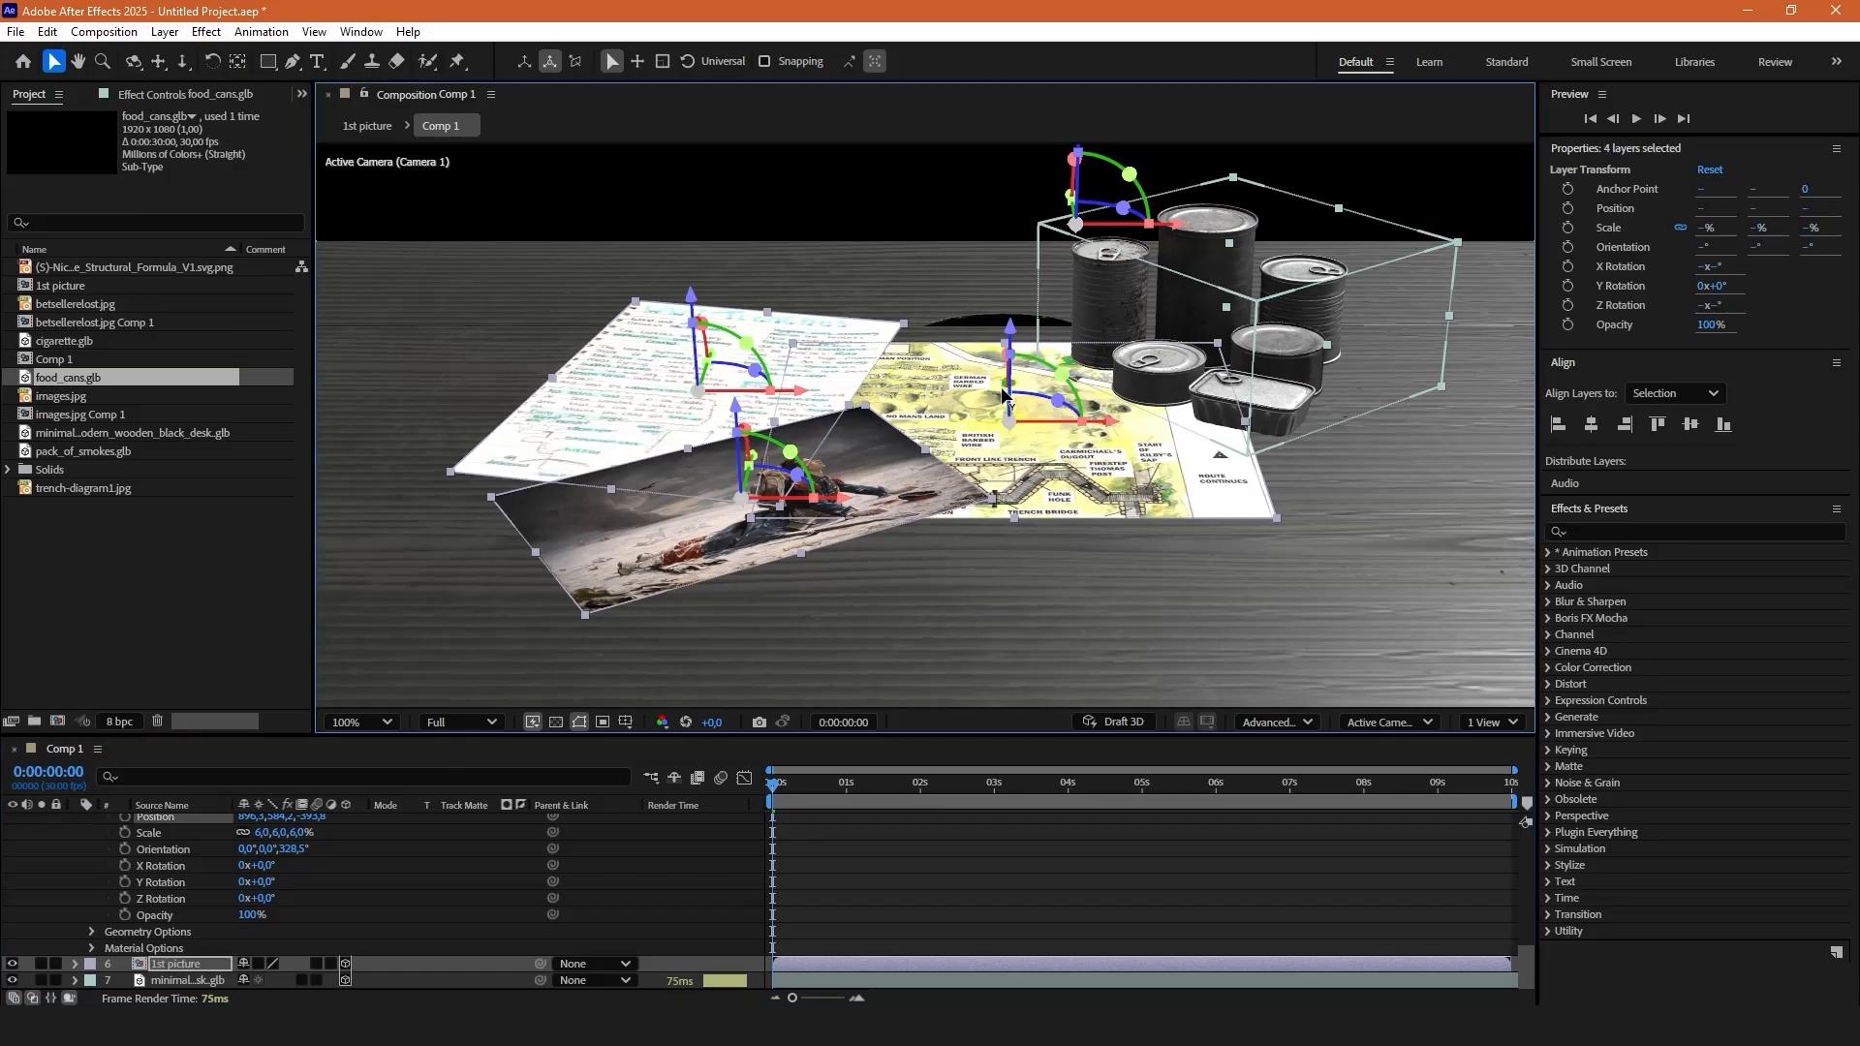
pyautogui.moveTo(1005, 387); pyautogui.dragTo(1008, 445)
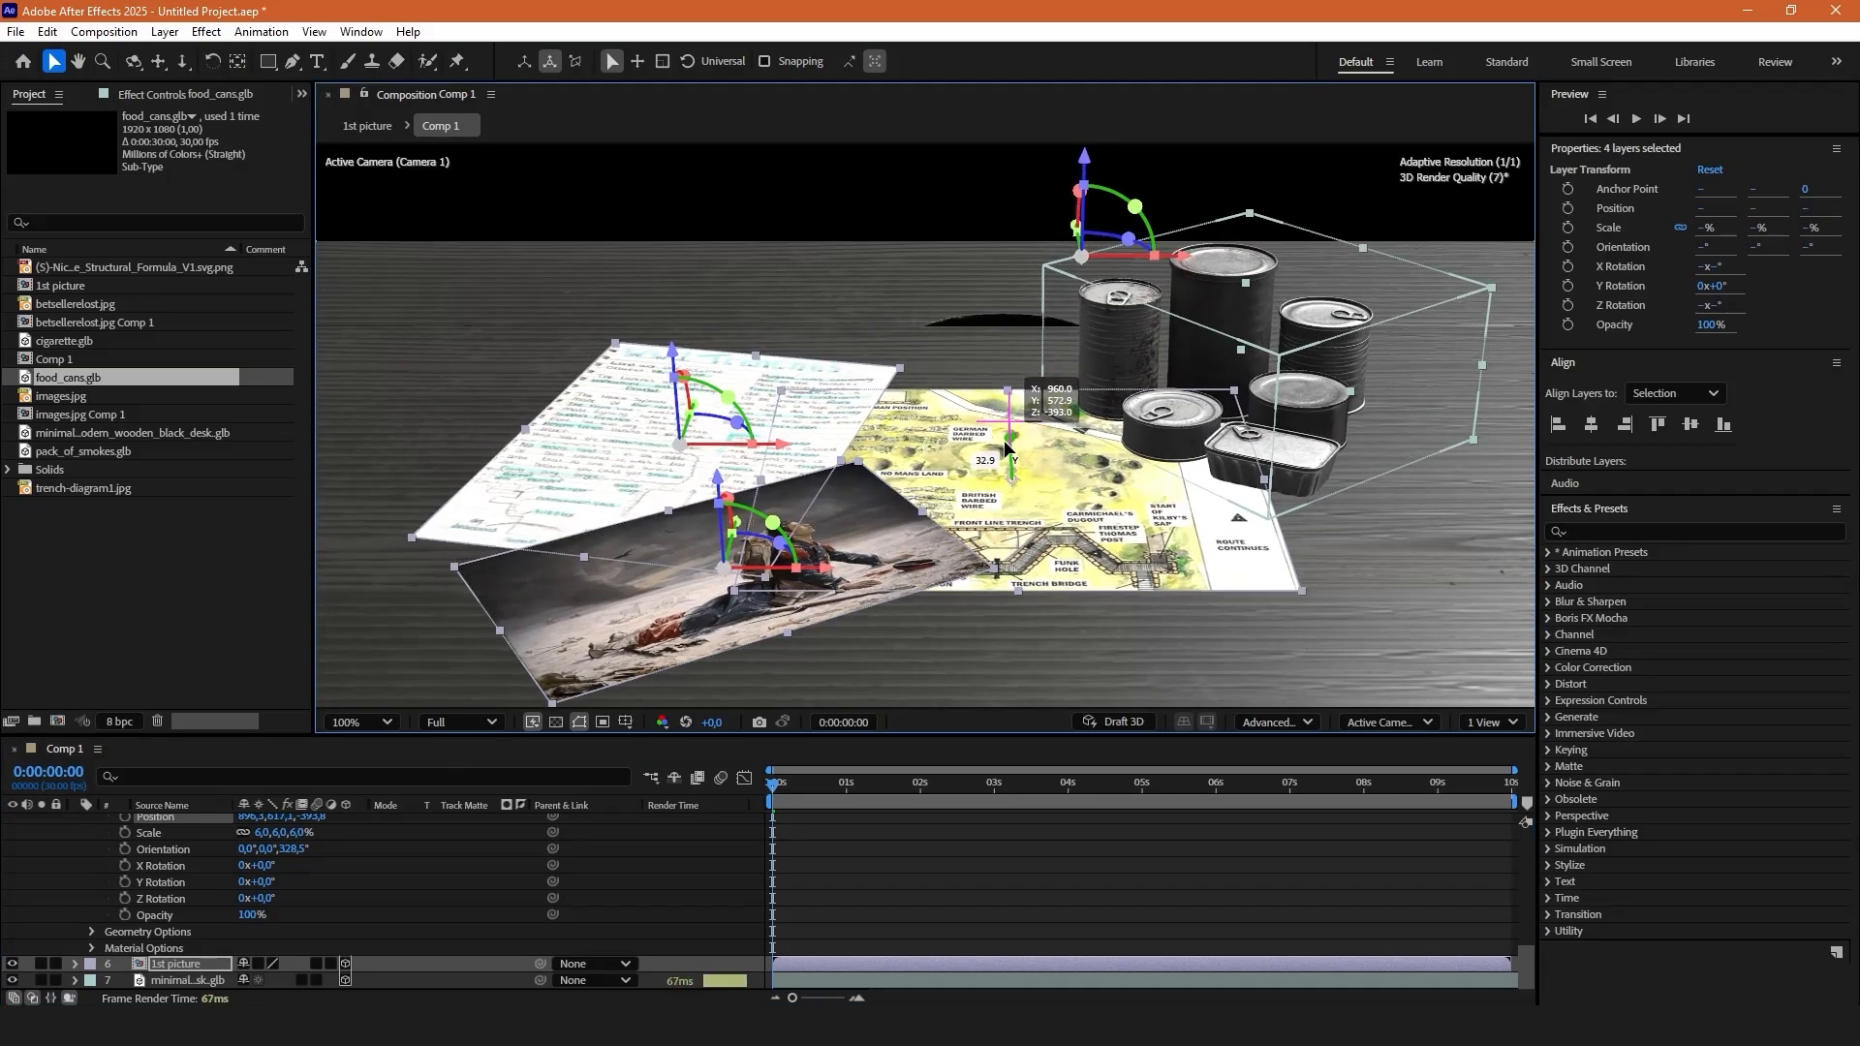
# Add the pack_of_smokes.glb model above the desk layer in the timeline, making it comp size in its model settings.
pyautogui.moveTo(82, 451); pyautogui.dragTo(961, 821)
pyautogui.moveTo(78, 448); pyautogui.dragTo(213, 916)
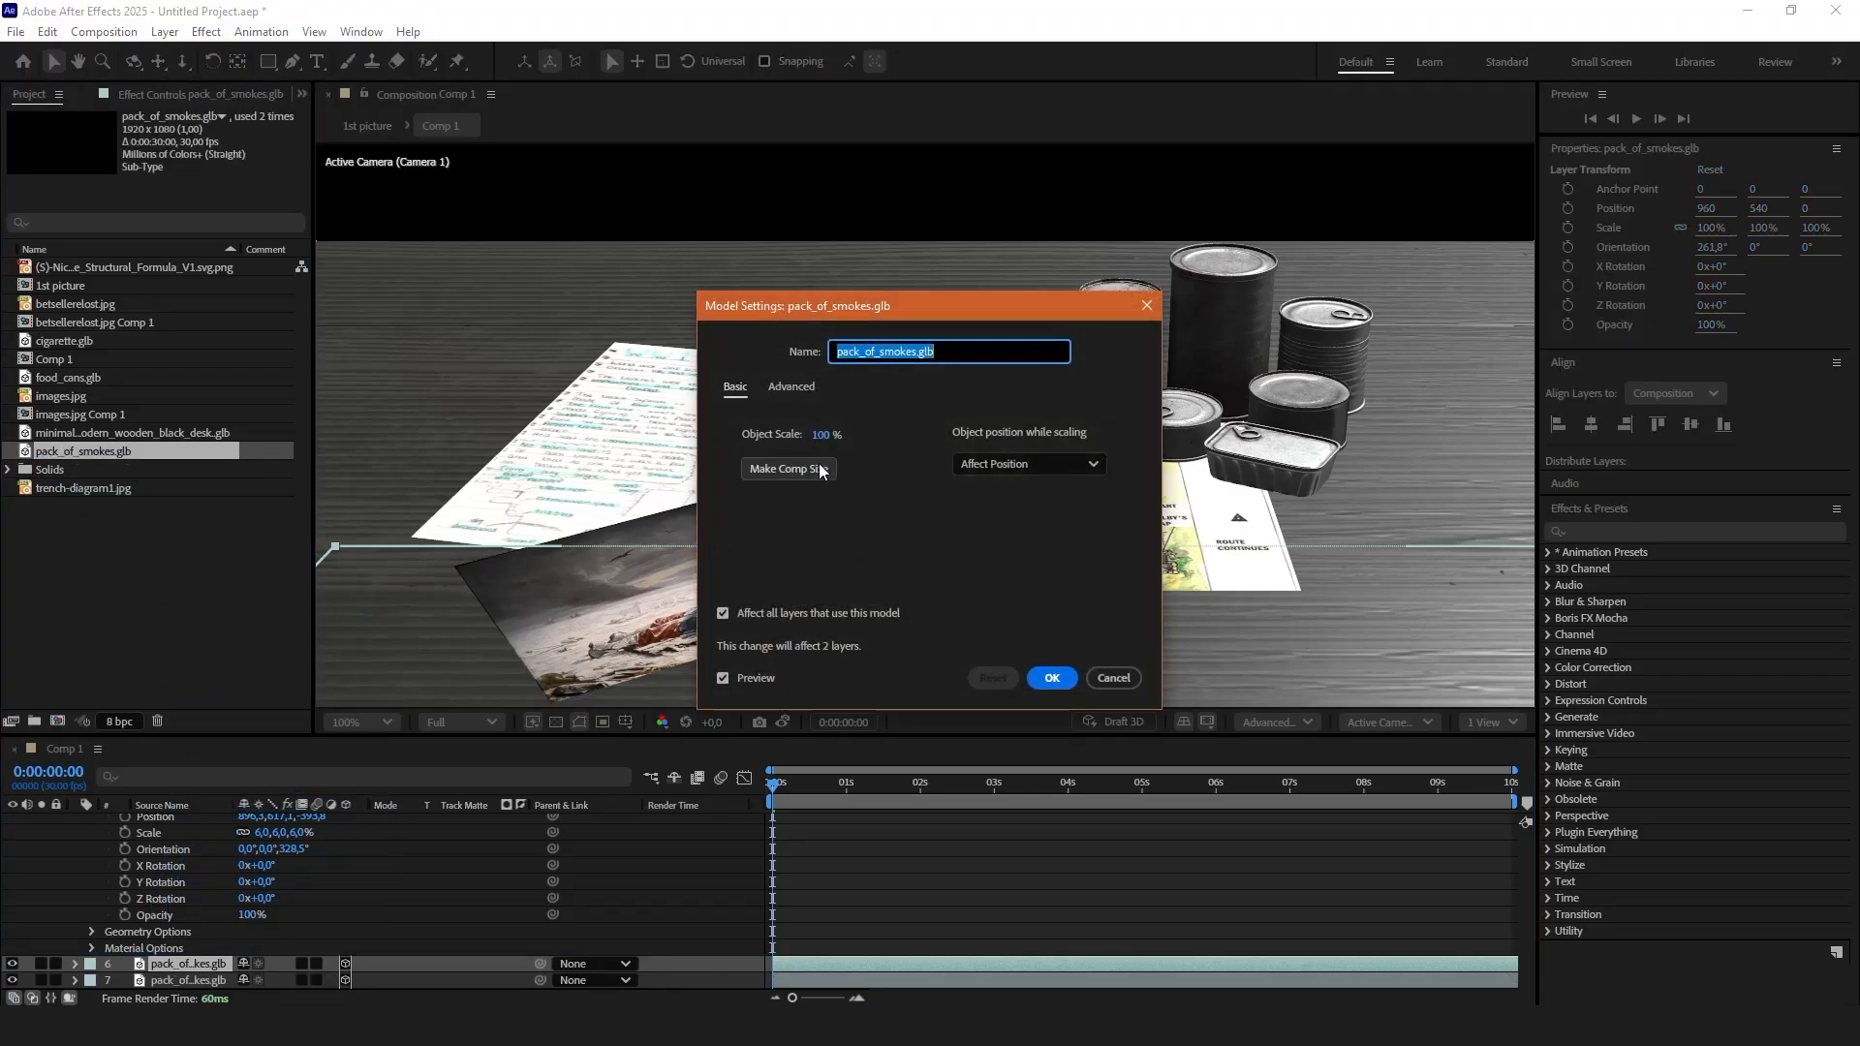
pyautogui.click(829, 473)
pyautogui.click(1056, 678)
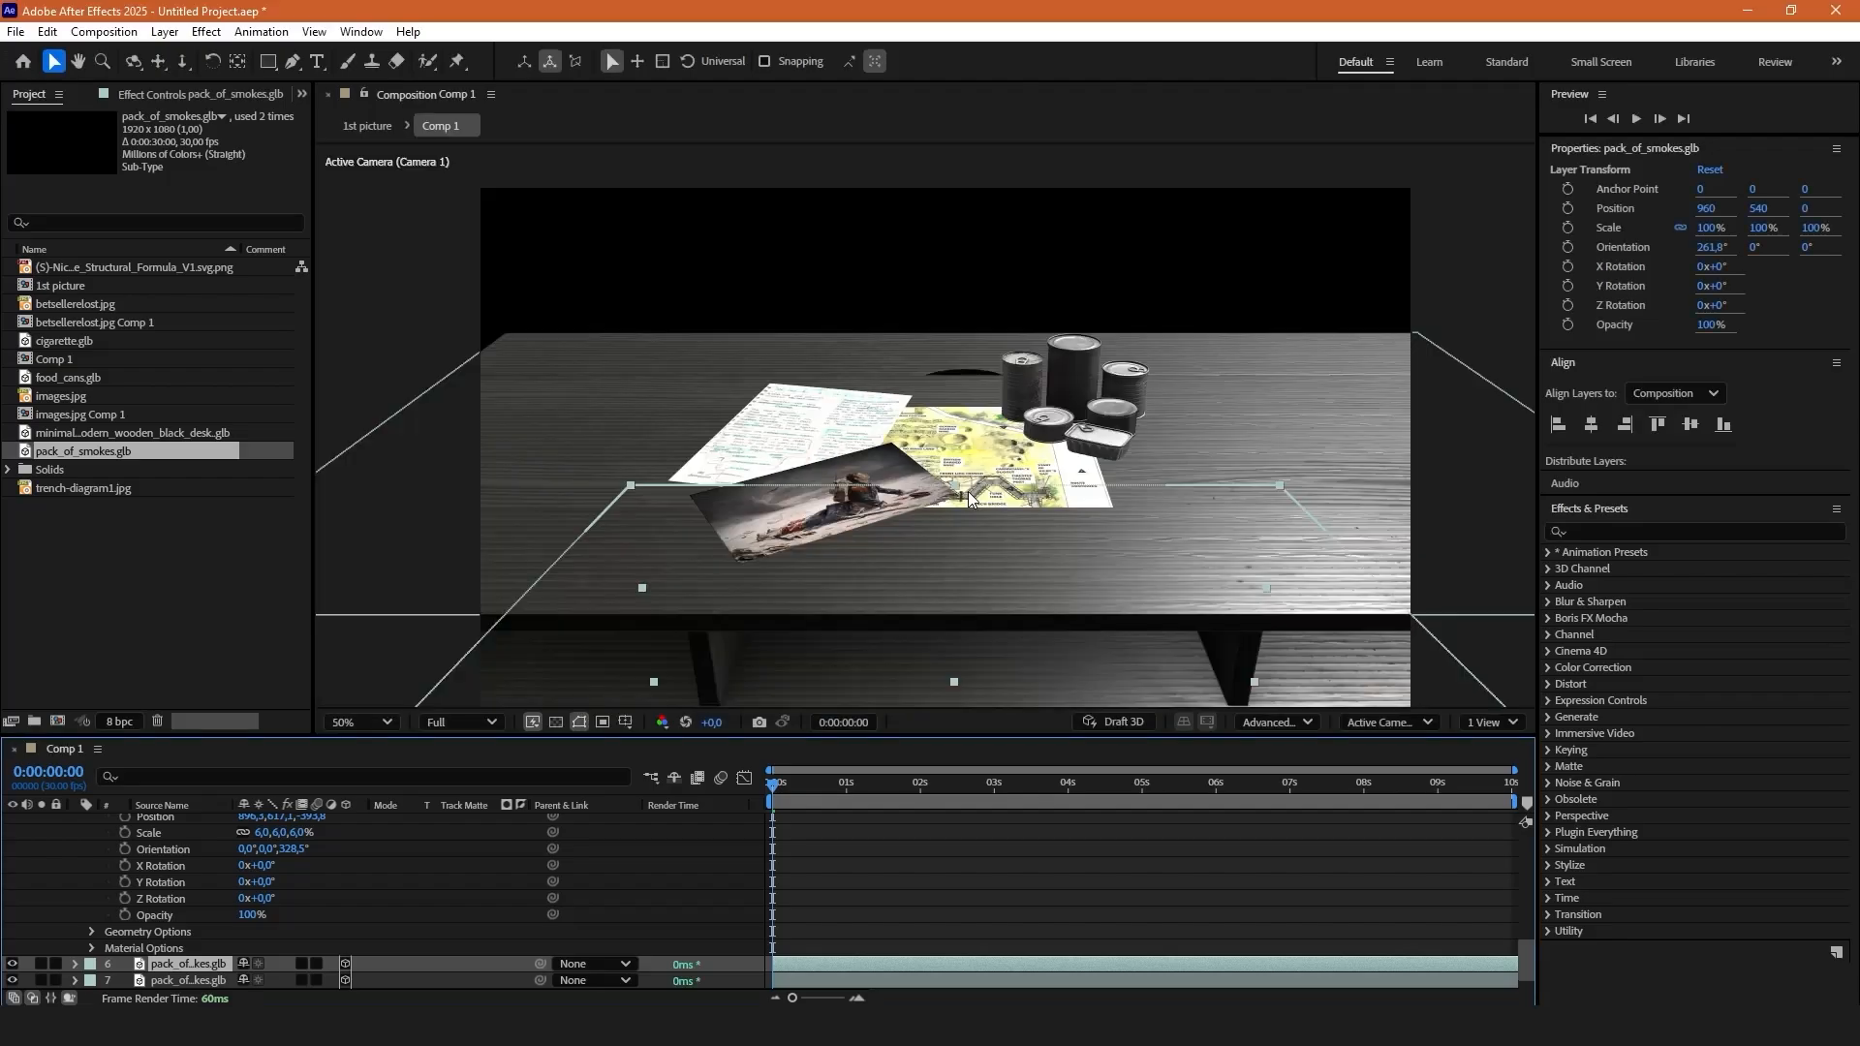
# Raise the cigarette pack to Z -323.8 and scale it down to 7%.
pyautogui.press(',')
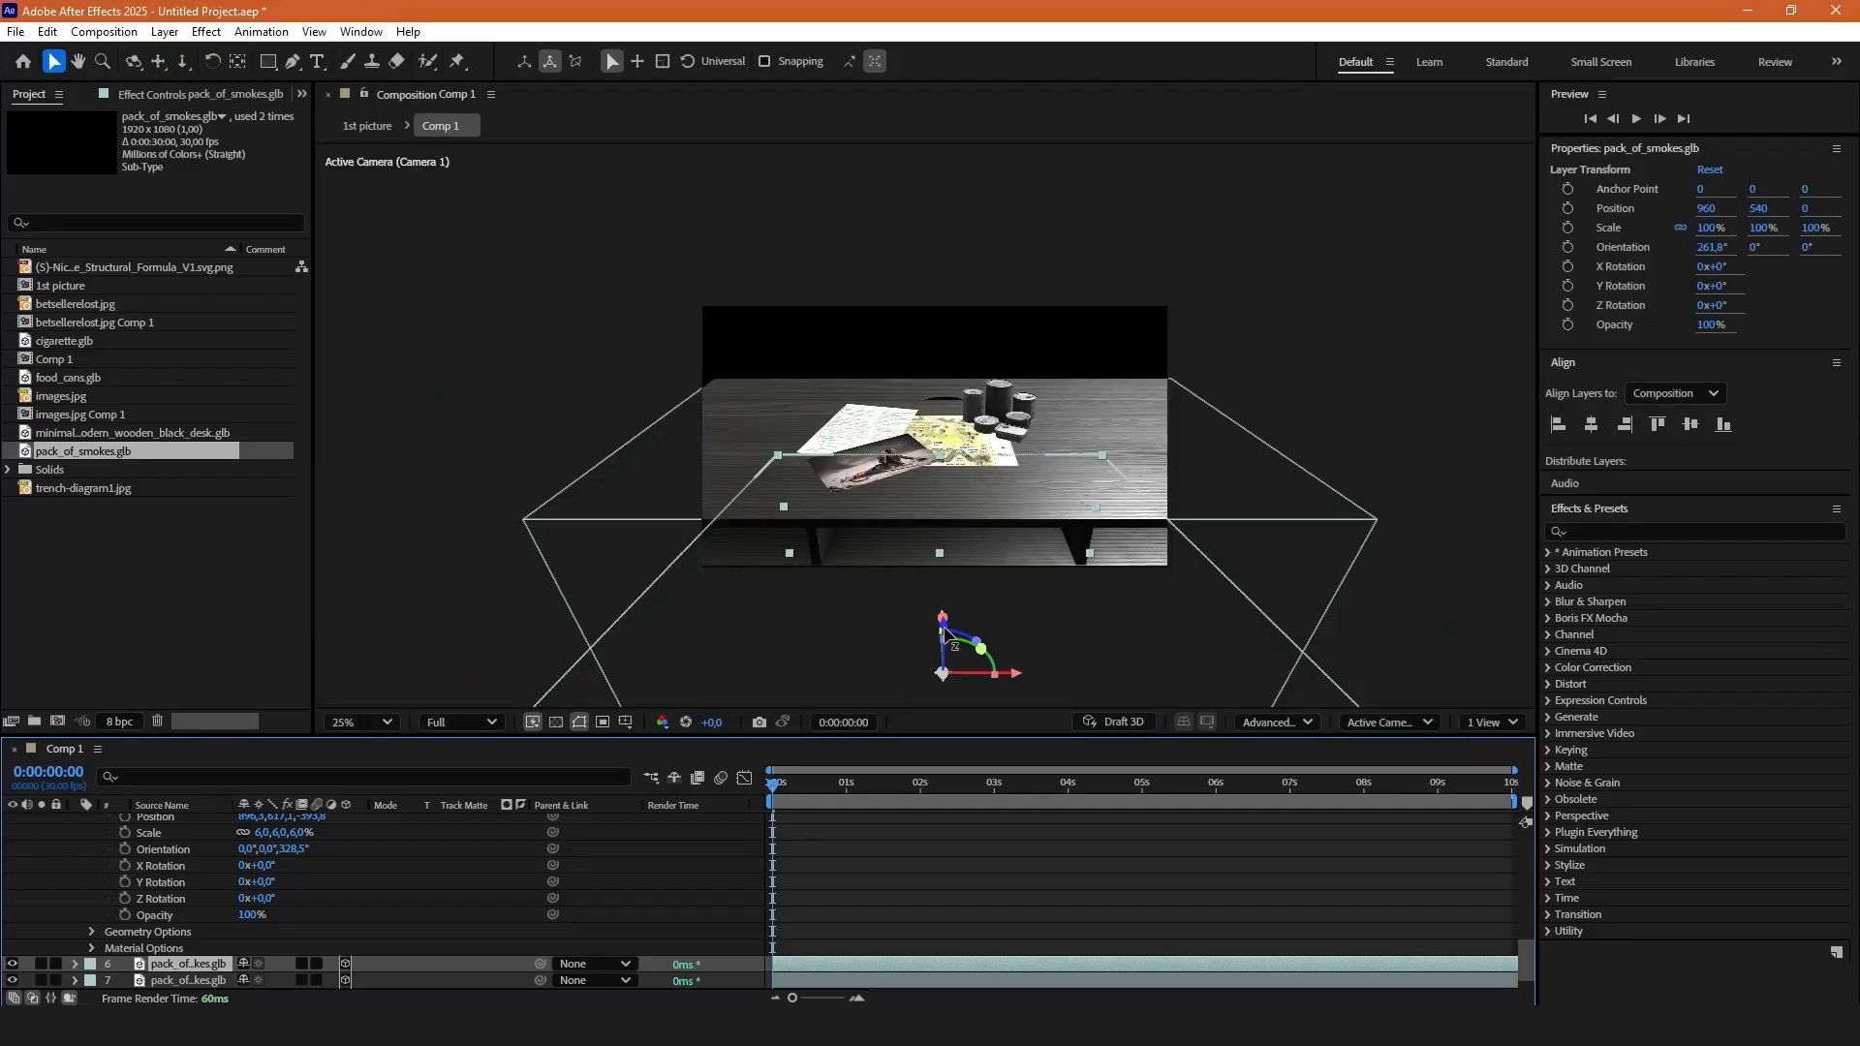
pyautogui.moveTo(945, 628); pyautogui.dragTo(958, 426)
pyautogui.click(73, 964)
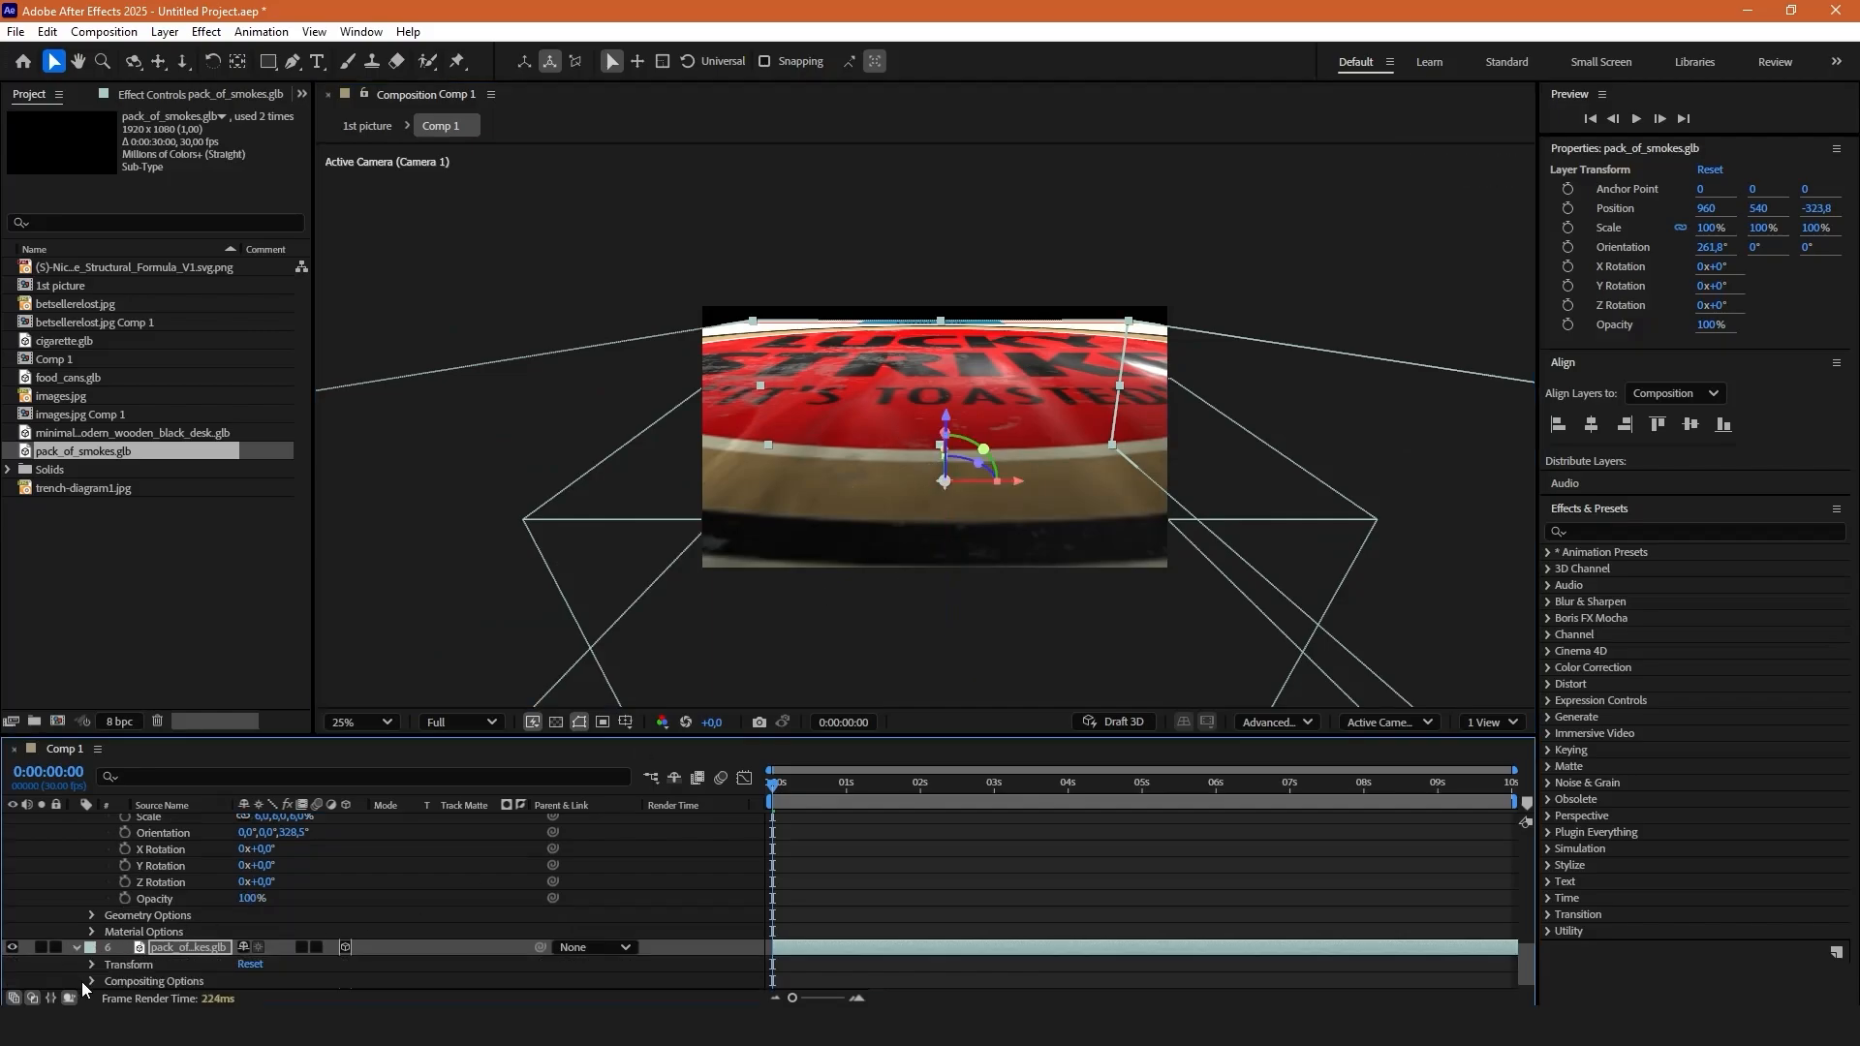
pyautogui.scroll(-3, 91, 968)
pyautogui.moveTo(289, 908); pyautogui.dragTo(205, 908)
pyautogui.scroll(2, 939, 449)
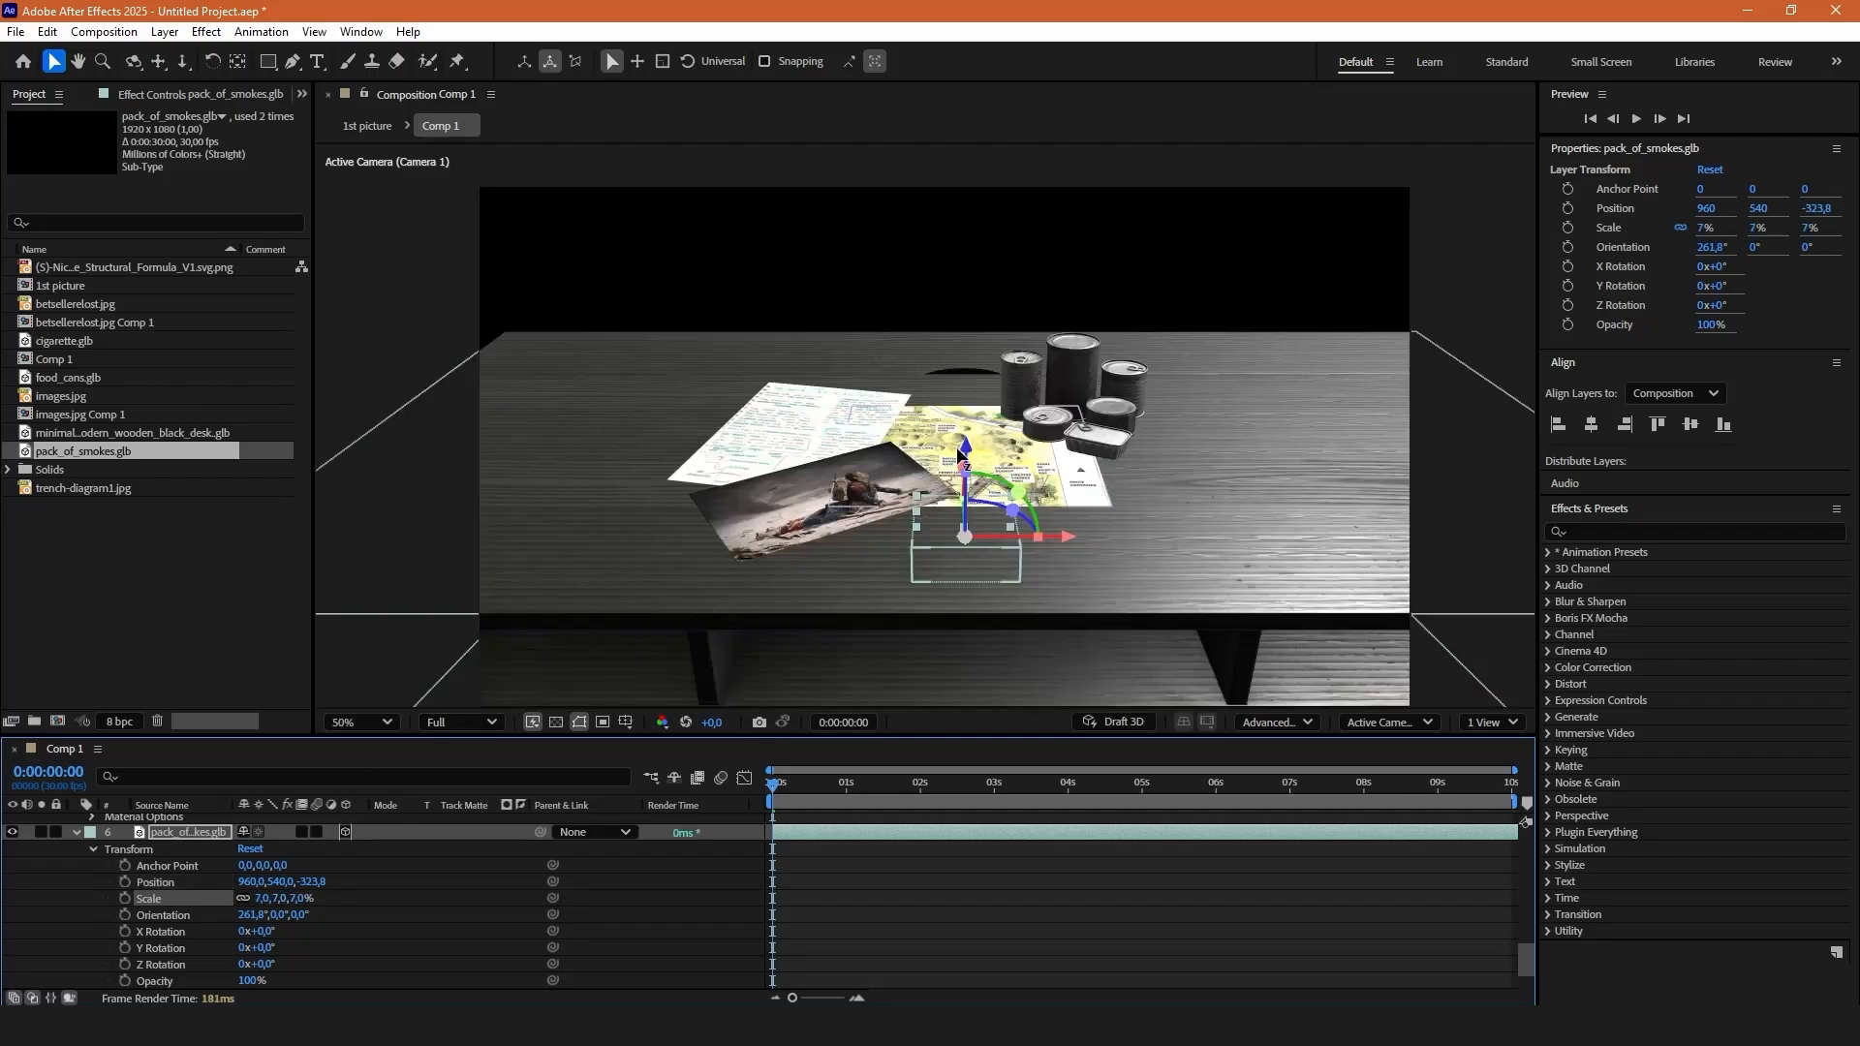
# Turn the cigarette pack upright with an X orientation of 3.8° and raise it to Z -429.5.
pyautogui.moveTo(980, 499); pyautogui.dragTo(1015, 199)
pyautogui.press('.')
pyautogui.moveTo(1011, 197); pyautogui.dragTo(1007, 194)
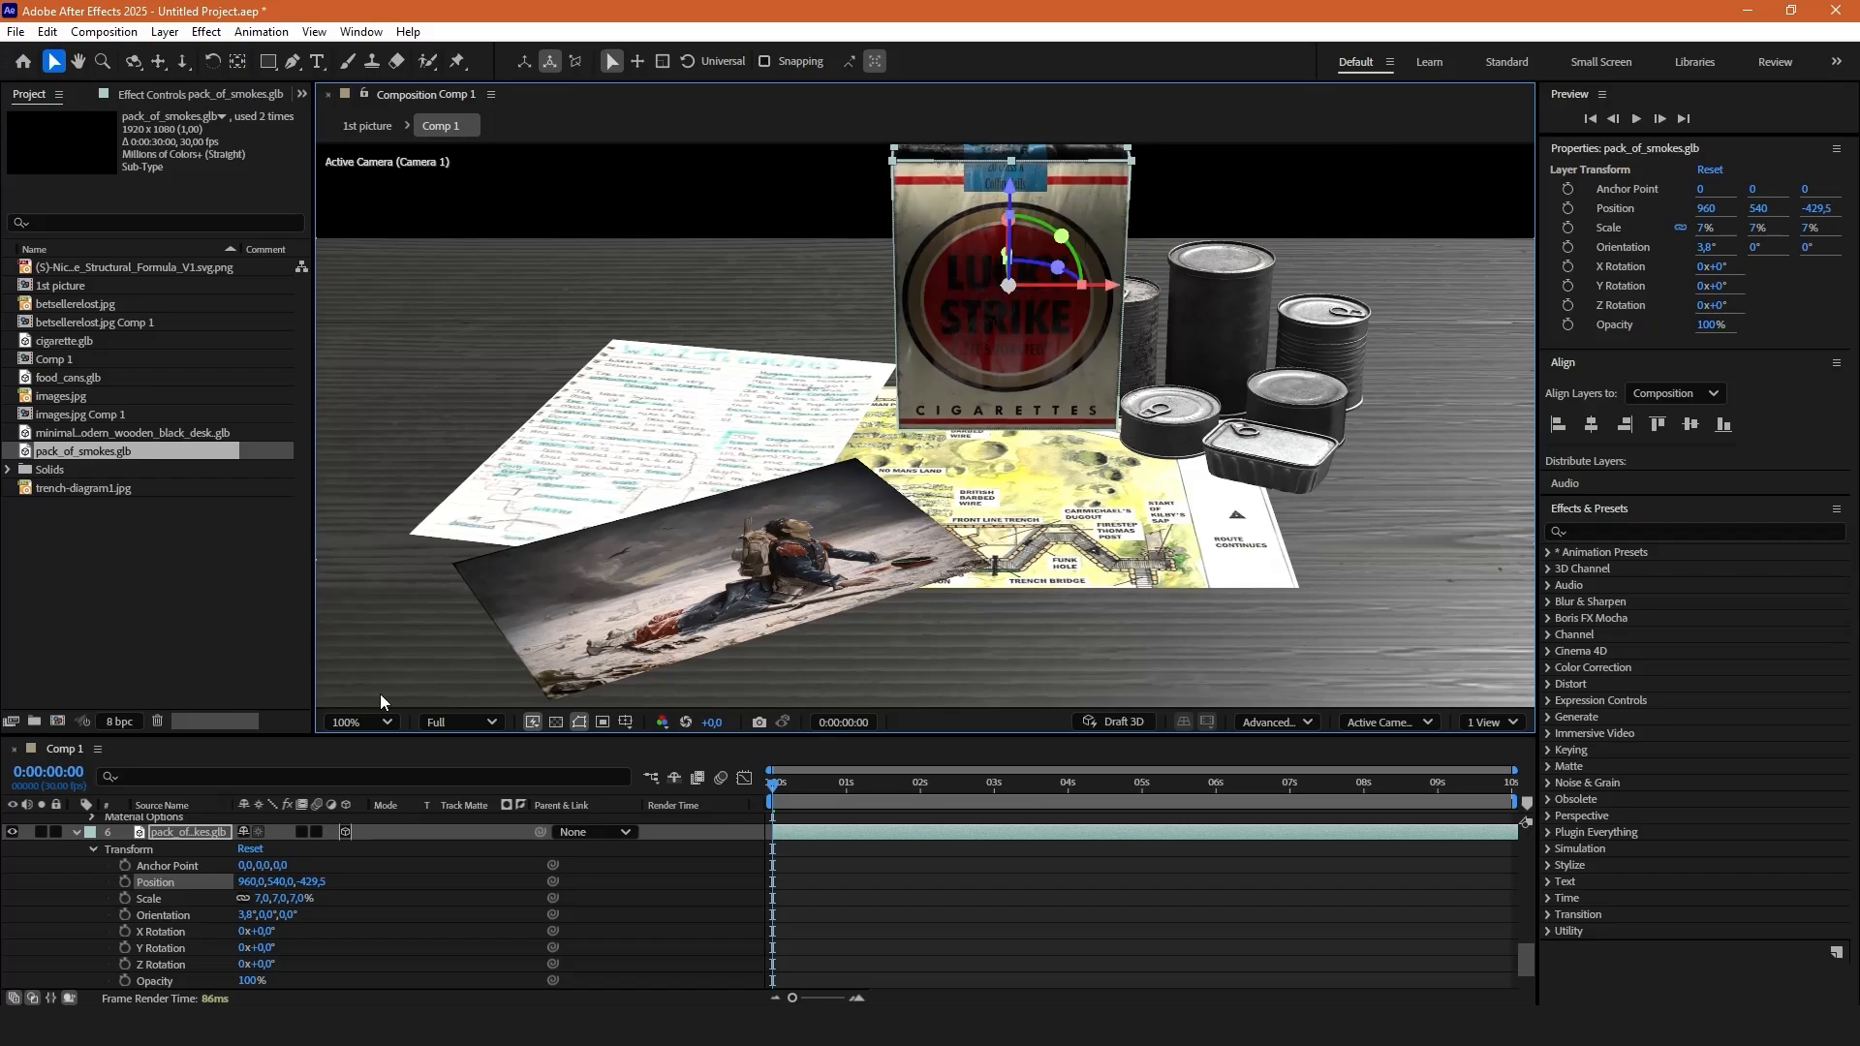
# Scale the cigarette pack to 4% and stand it on the map, turned slightly, in front of the food cans.
pyautogui.click(280, 898)
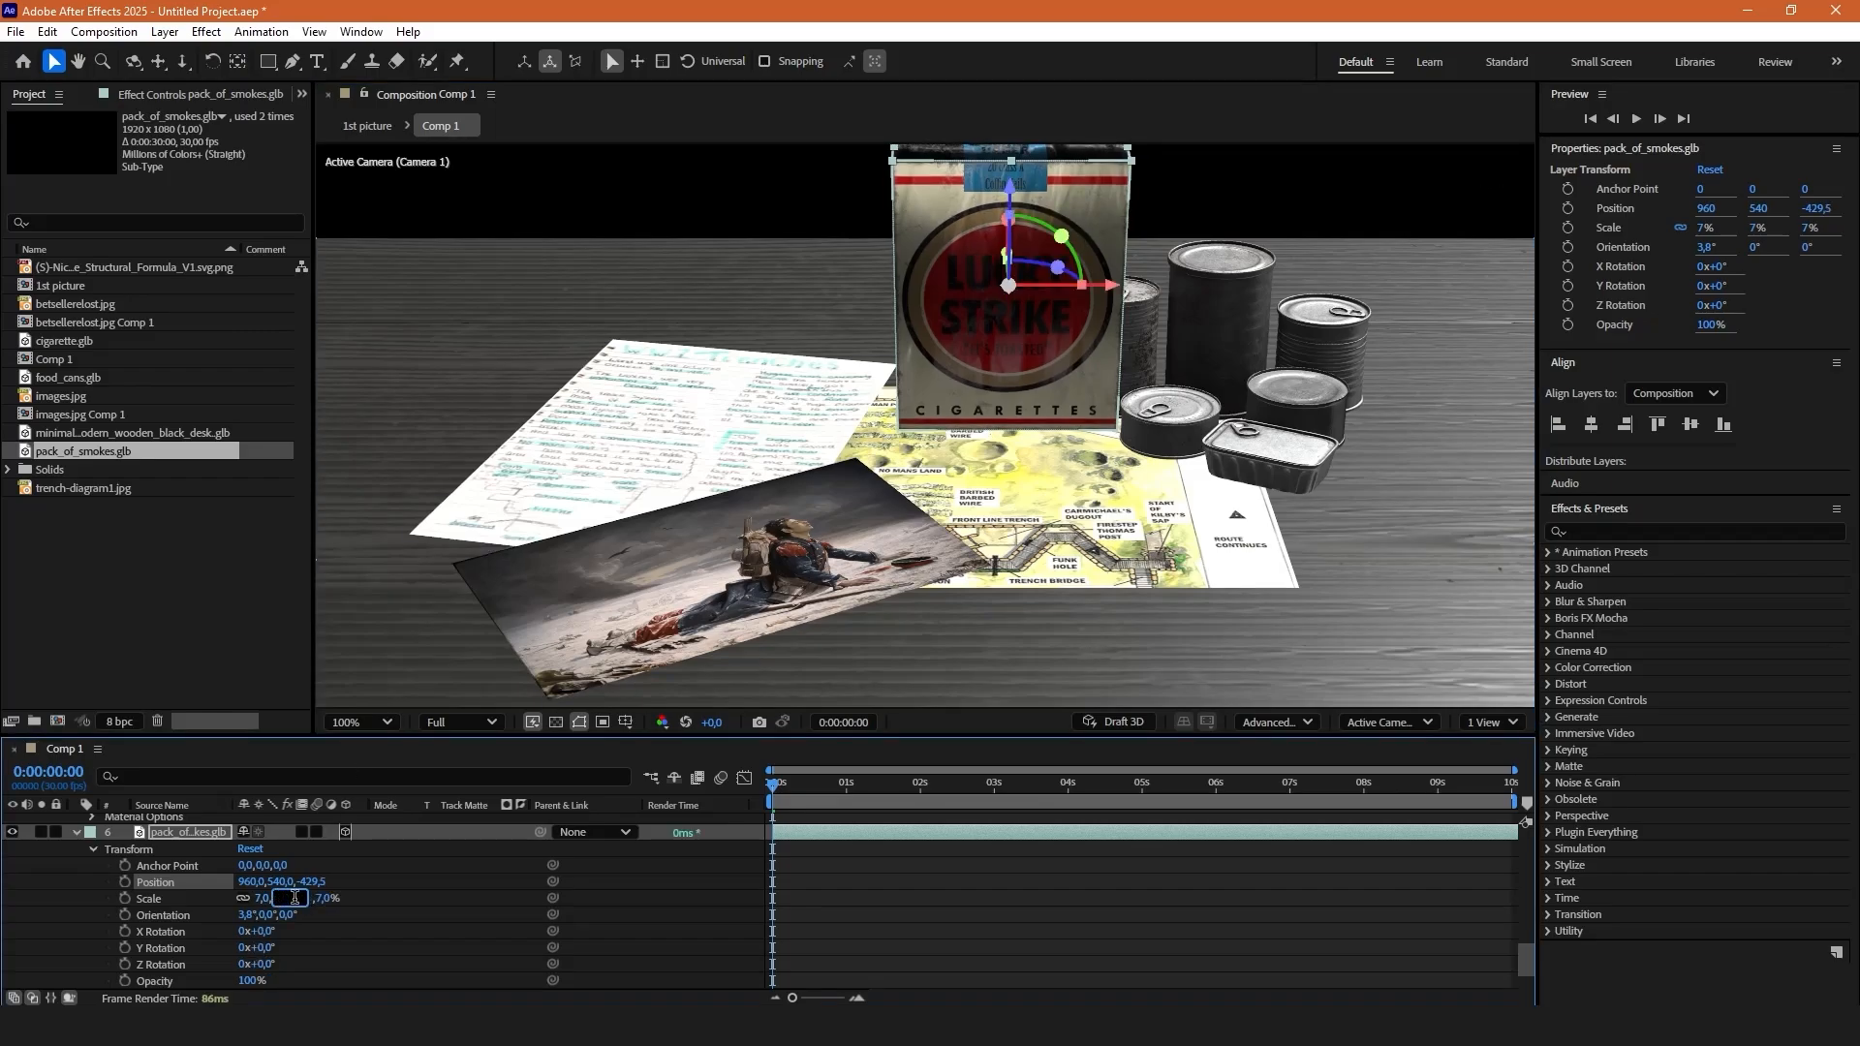
pyautogui.press('Return')
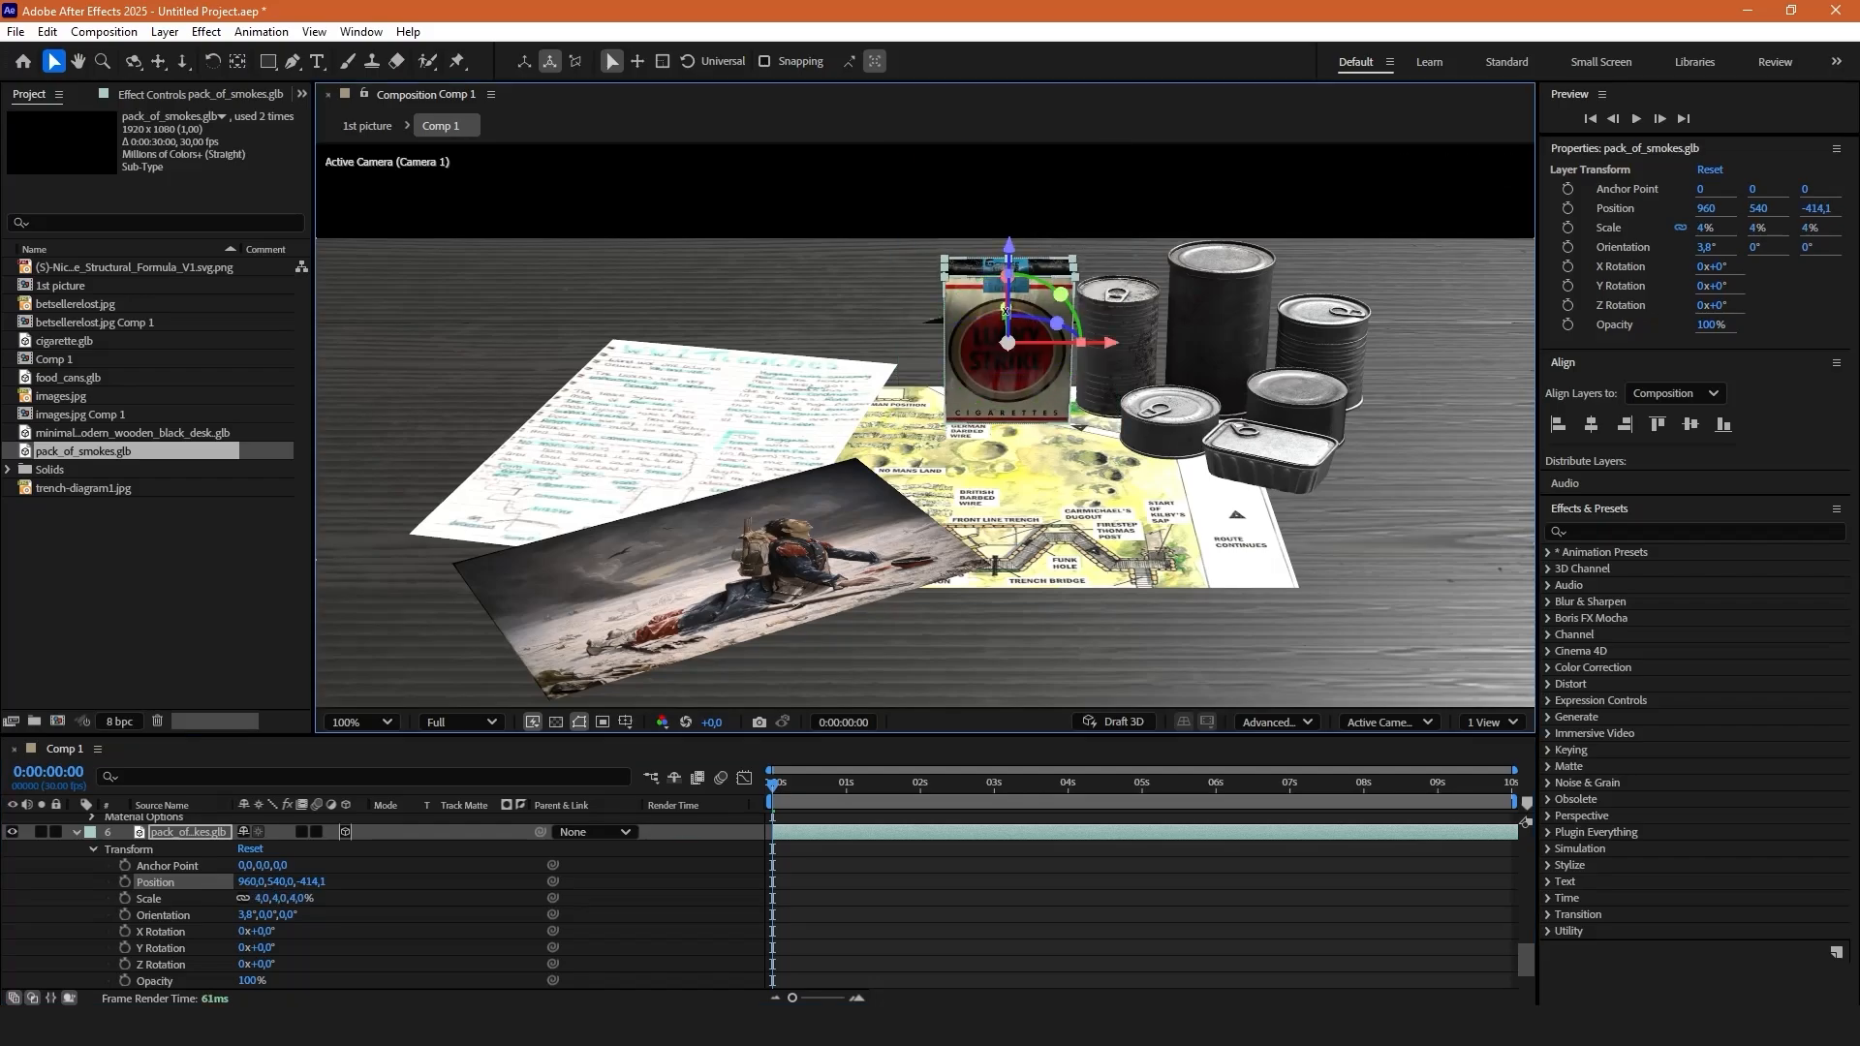
pyautogui.moveTo(1007, 312); pyautogui.dragTo(1093, 426)
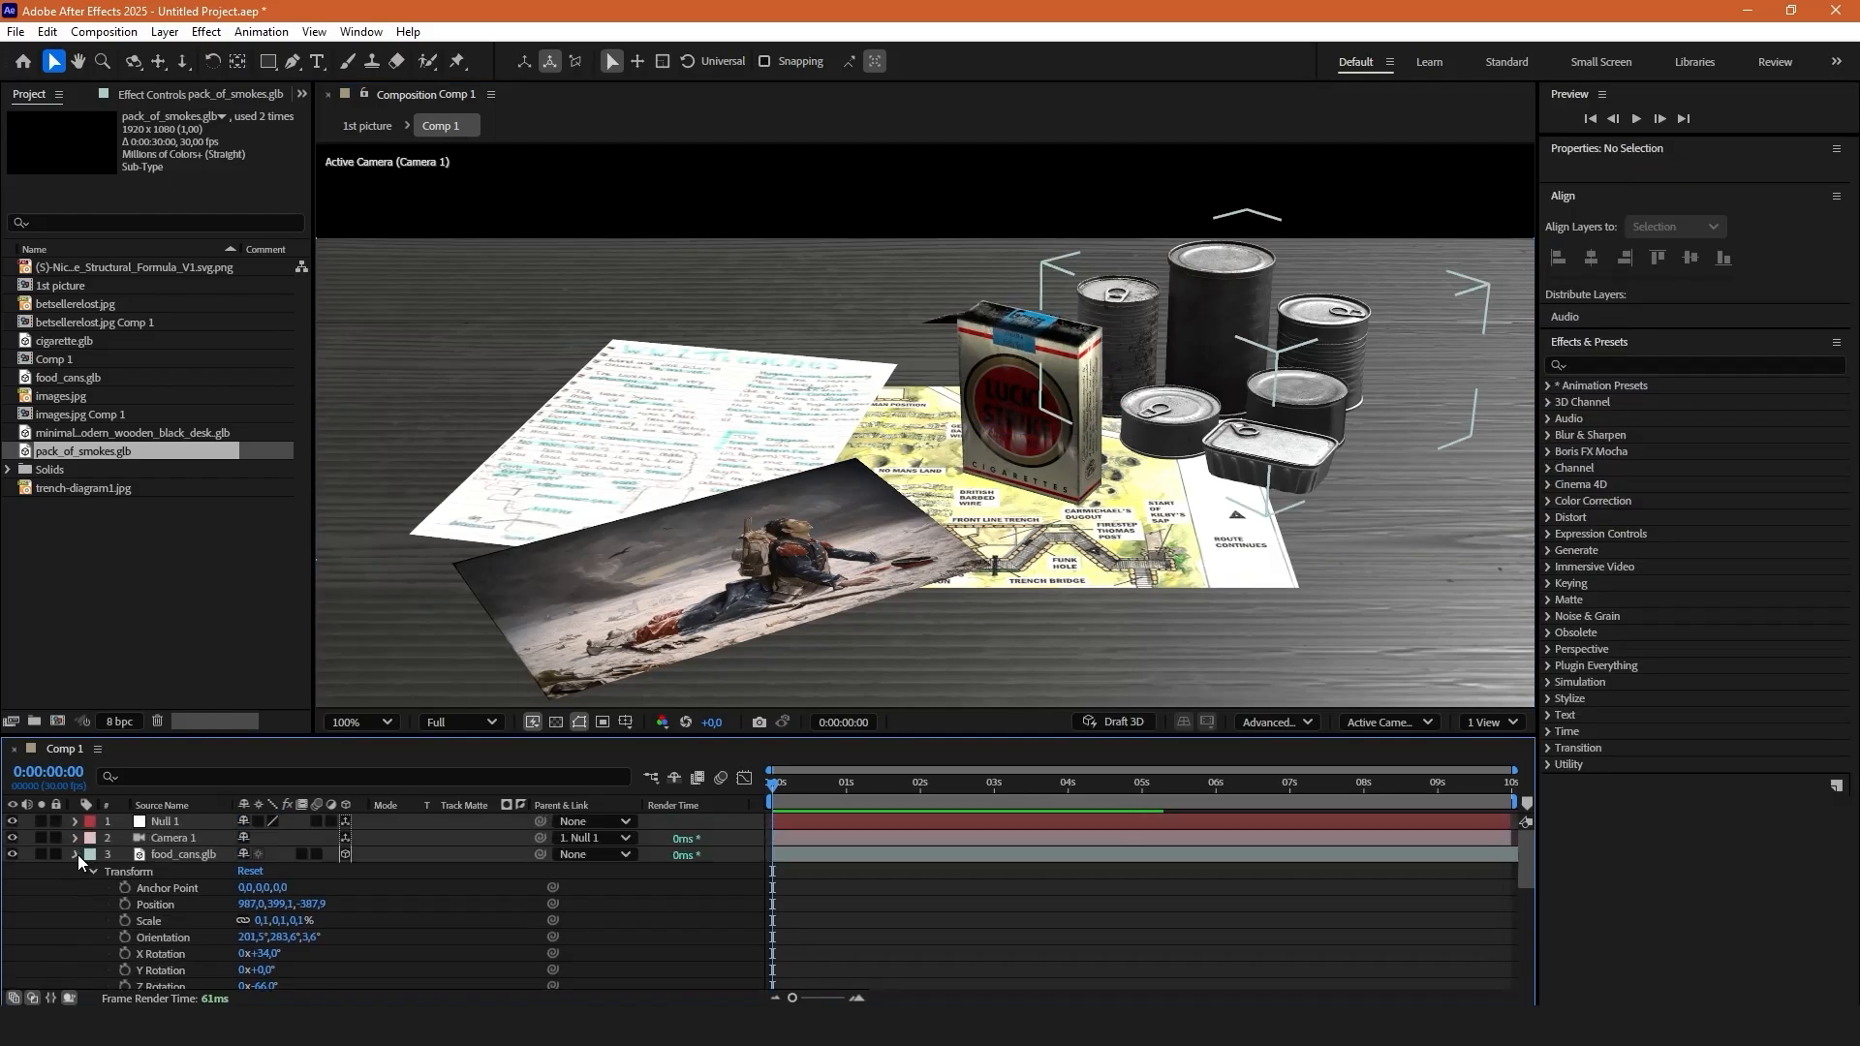
# Set keyframes at 0:00 for Camera 1's Point of Interest, Position, and X, Y and Z Rotation.
pyautogui.click(76, 856)
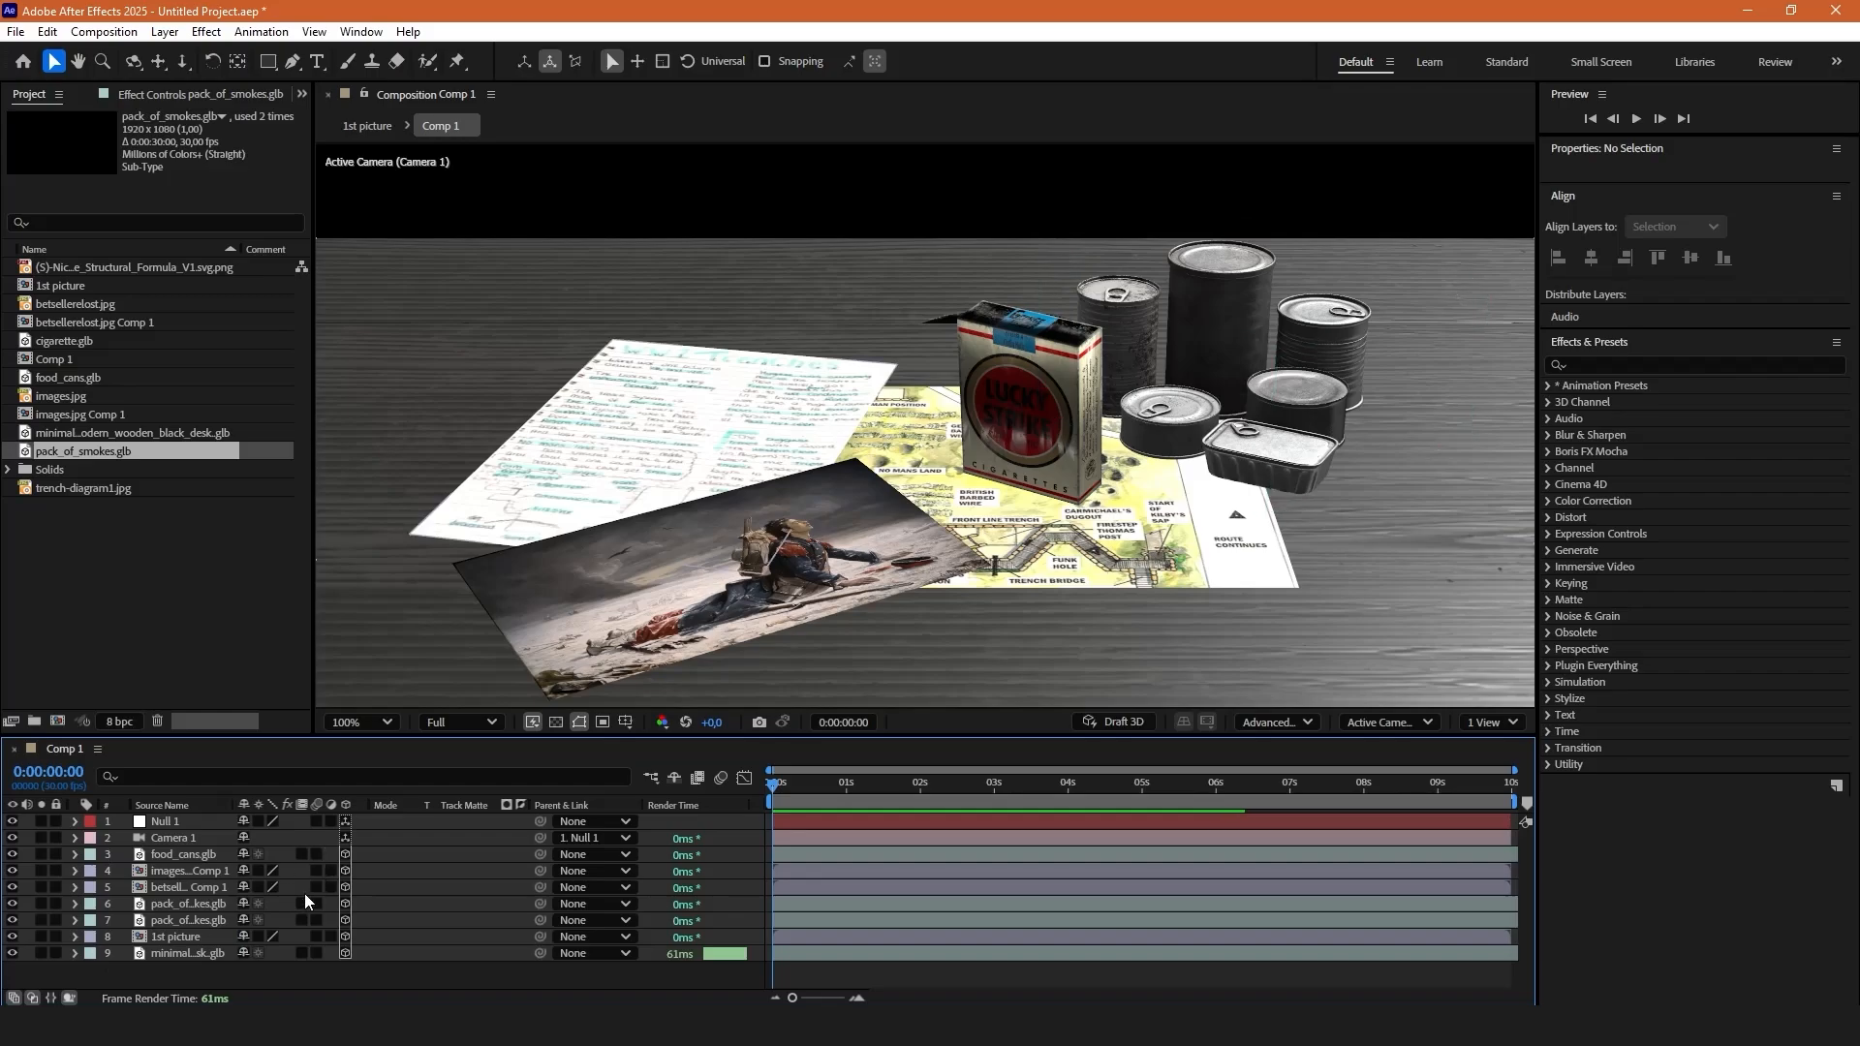
pyautogui.click(74, 839)
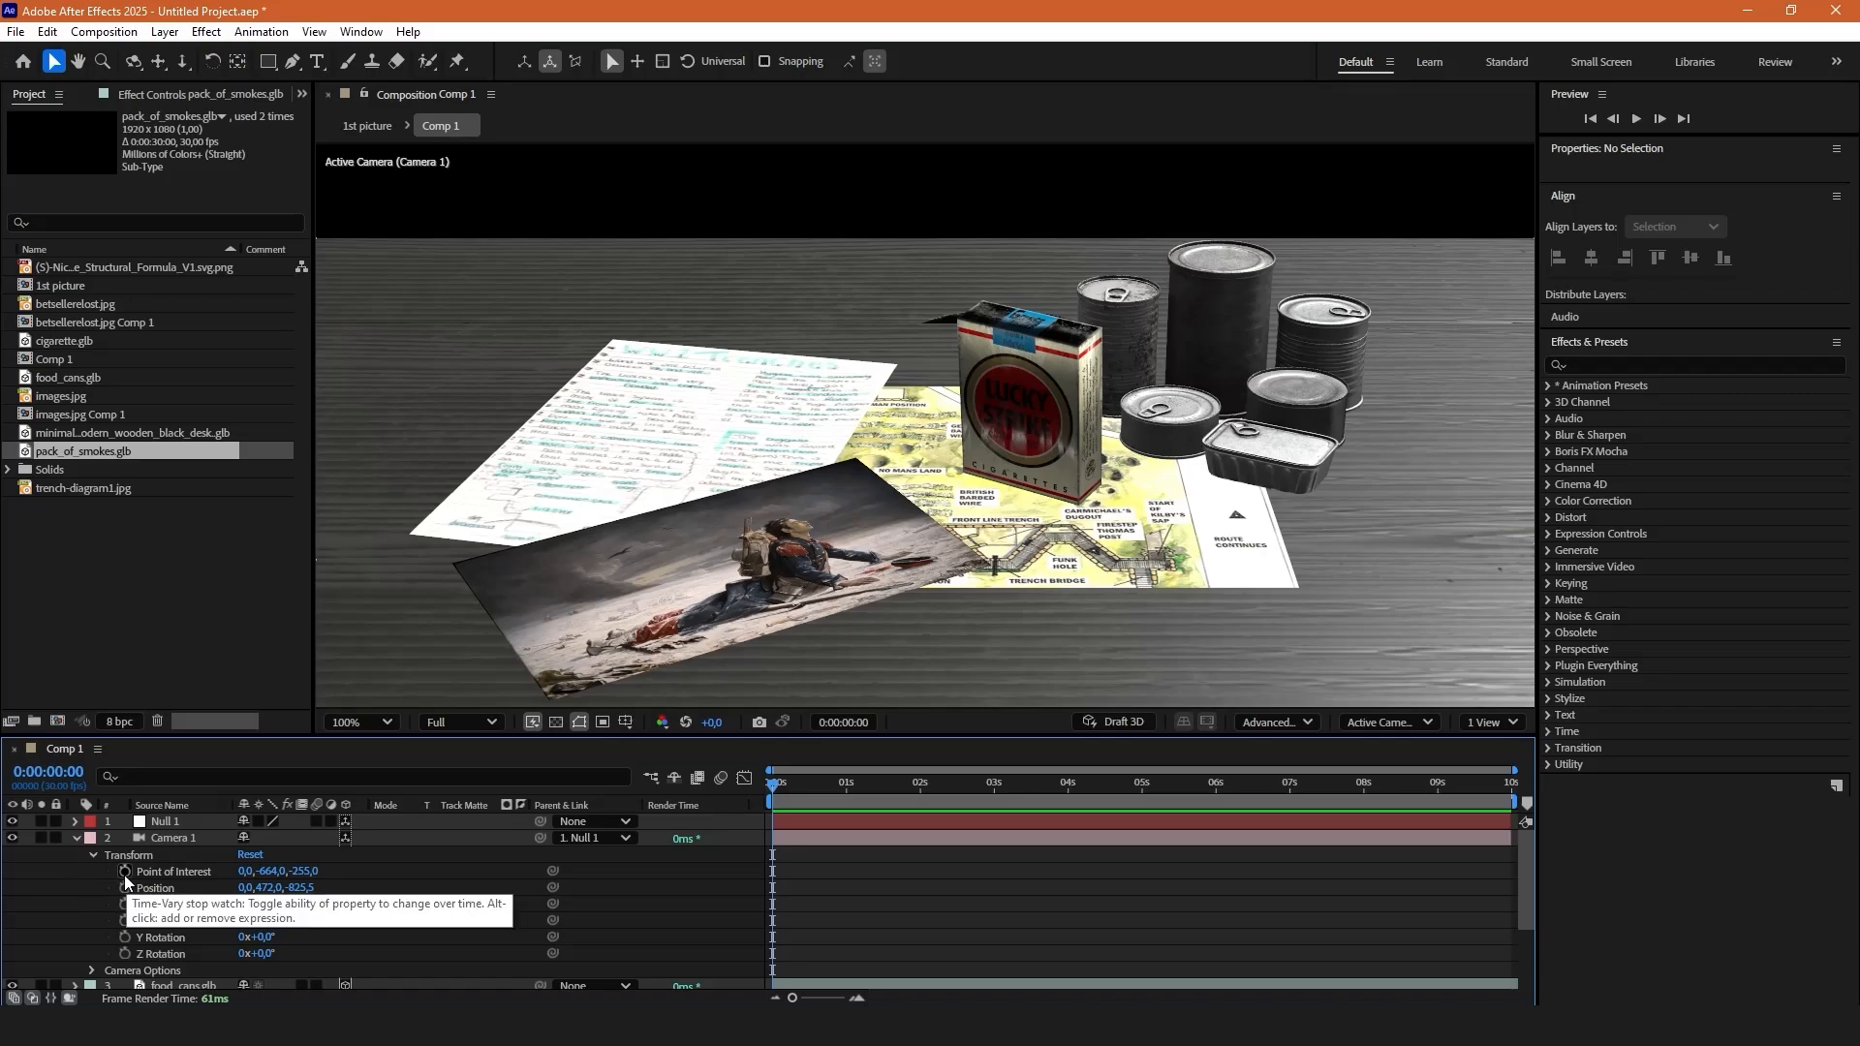
pyautogui.click(125, 871)
pyautogui.click(125, 888)
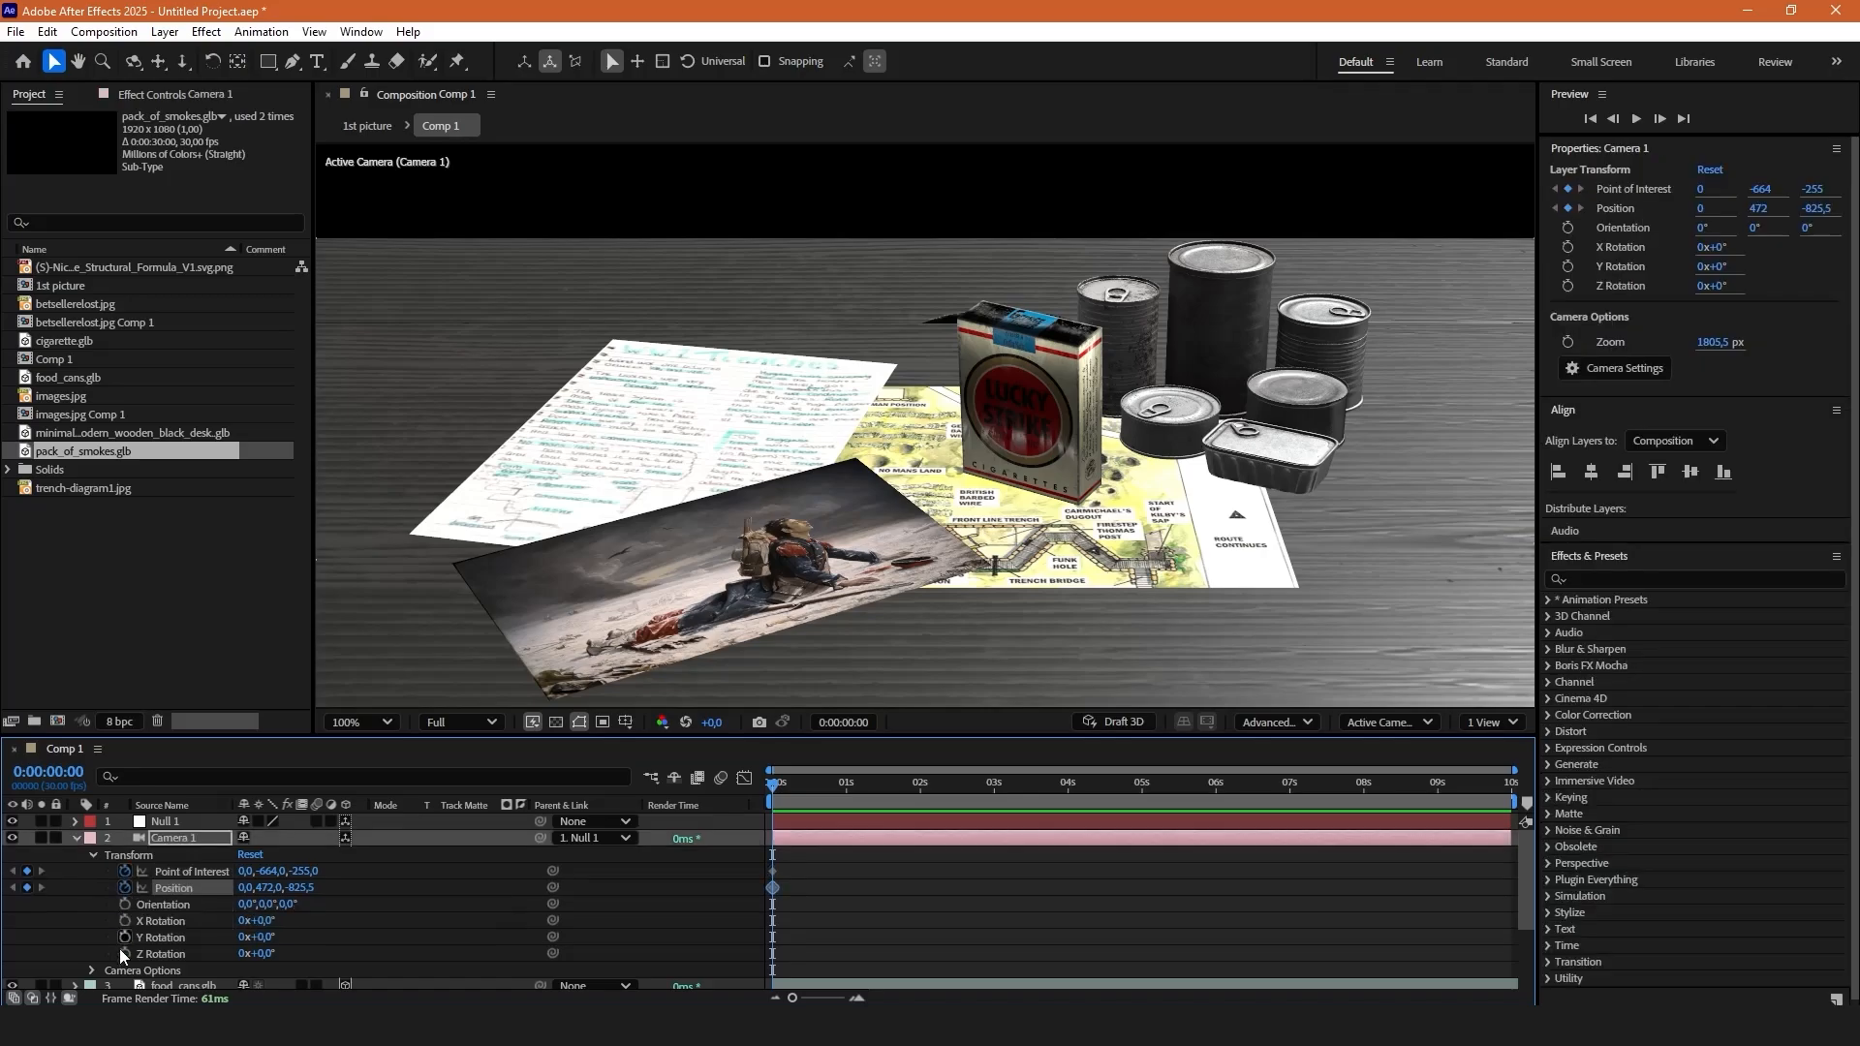
pyautogui.click(125, 921)
pyautogui.click(125, 937)
pyautogui.click(125, 954)
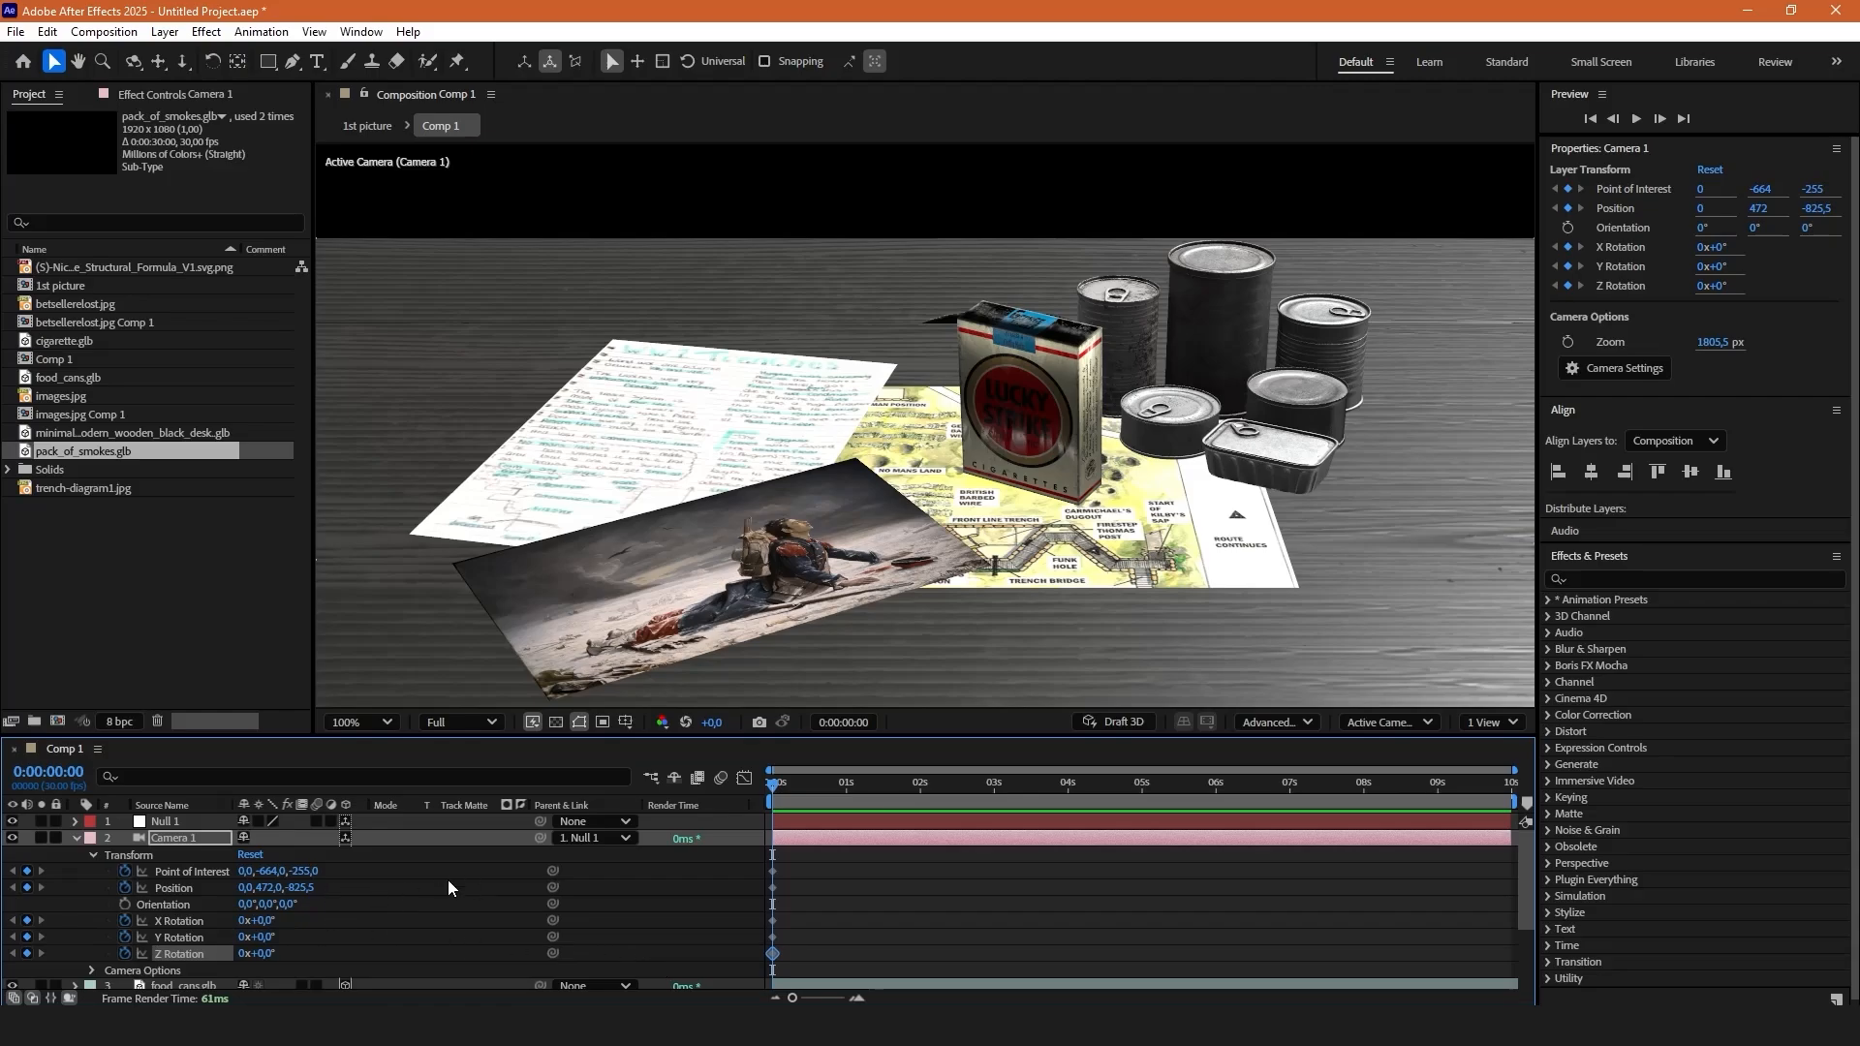
# Reframe the desk with Camera 1's point of interest at 0, -678, -317 and its position at 0, 472, -815.5.
pyautogui.moveTo(306, 889)
pyautogui.mouseDown()
pyautogui.moveTo(358, 883)
pyautogui.moveTo(242, 865)
pyautogui.moveTo(281, 872)
pyautogui.mouseUp()
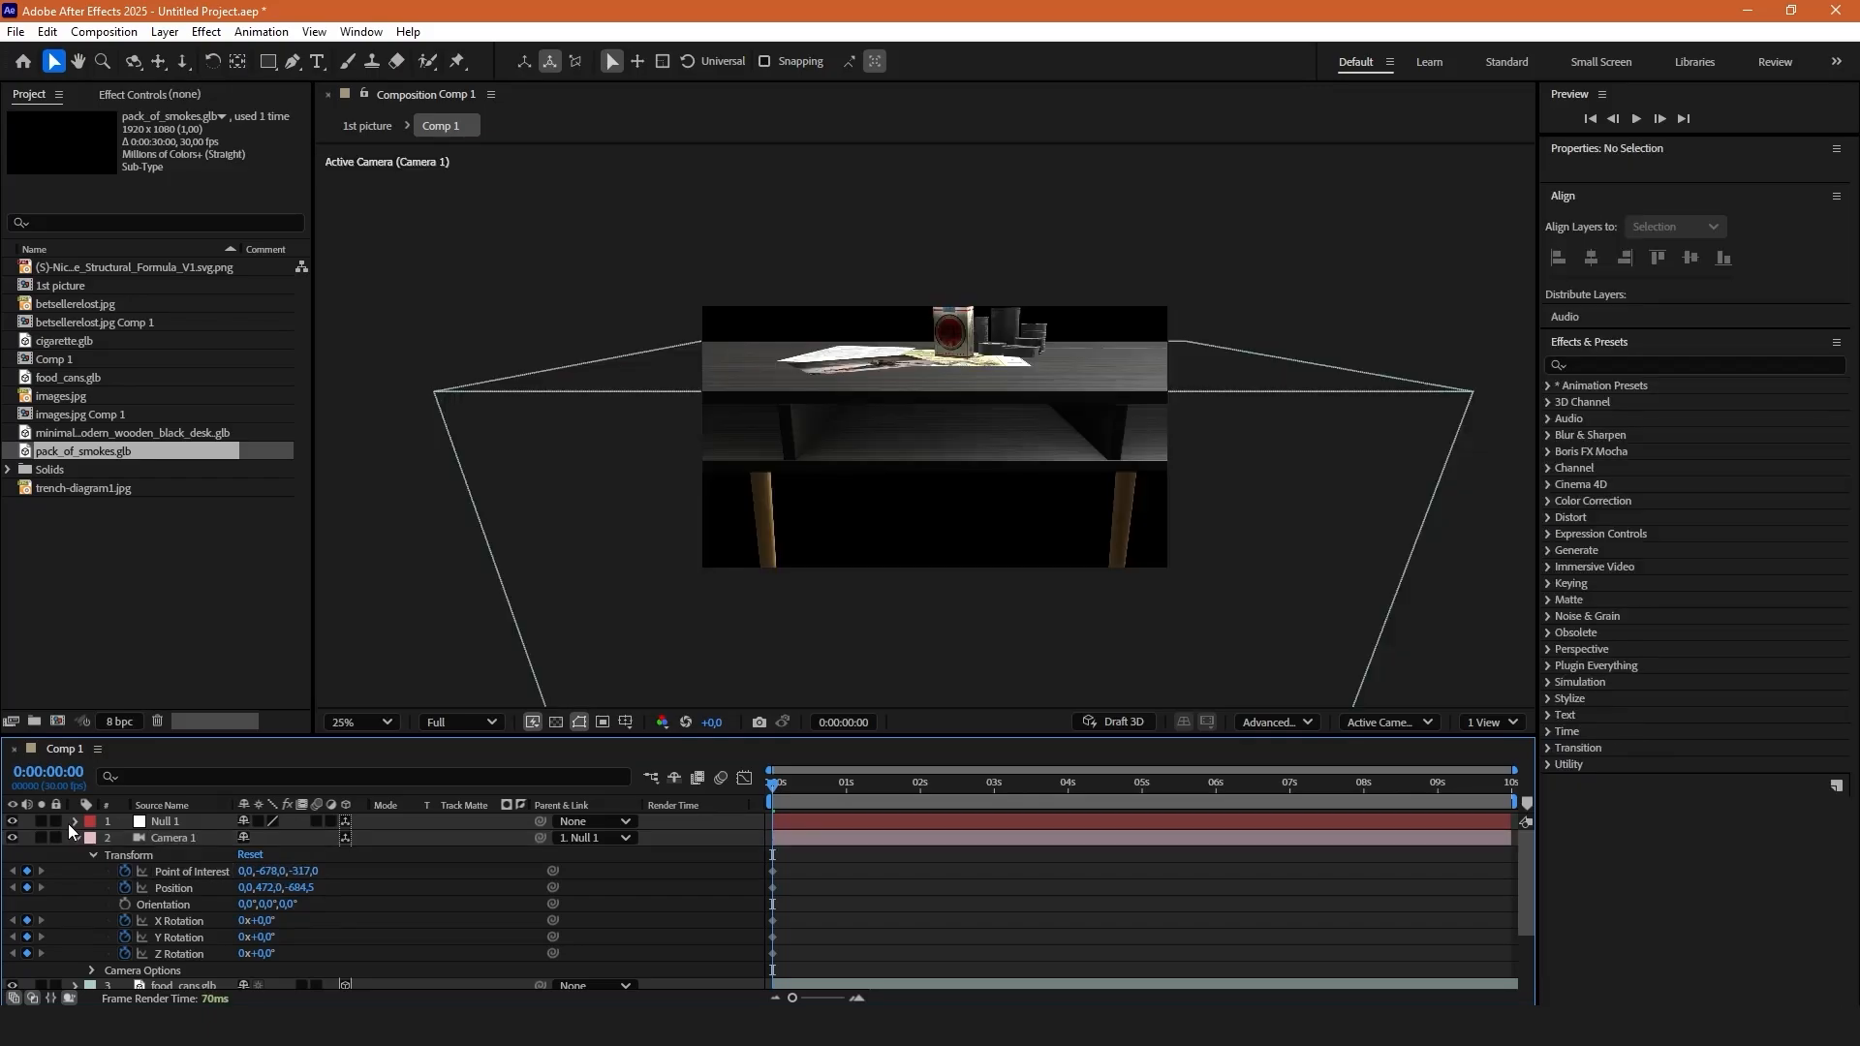
pyautogui.click(77, 822)
pyautogui.moveTo(319, 877); pyautogui.dragTo(392, 864)
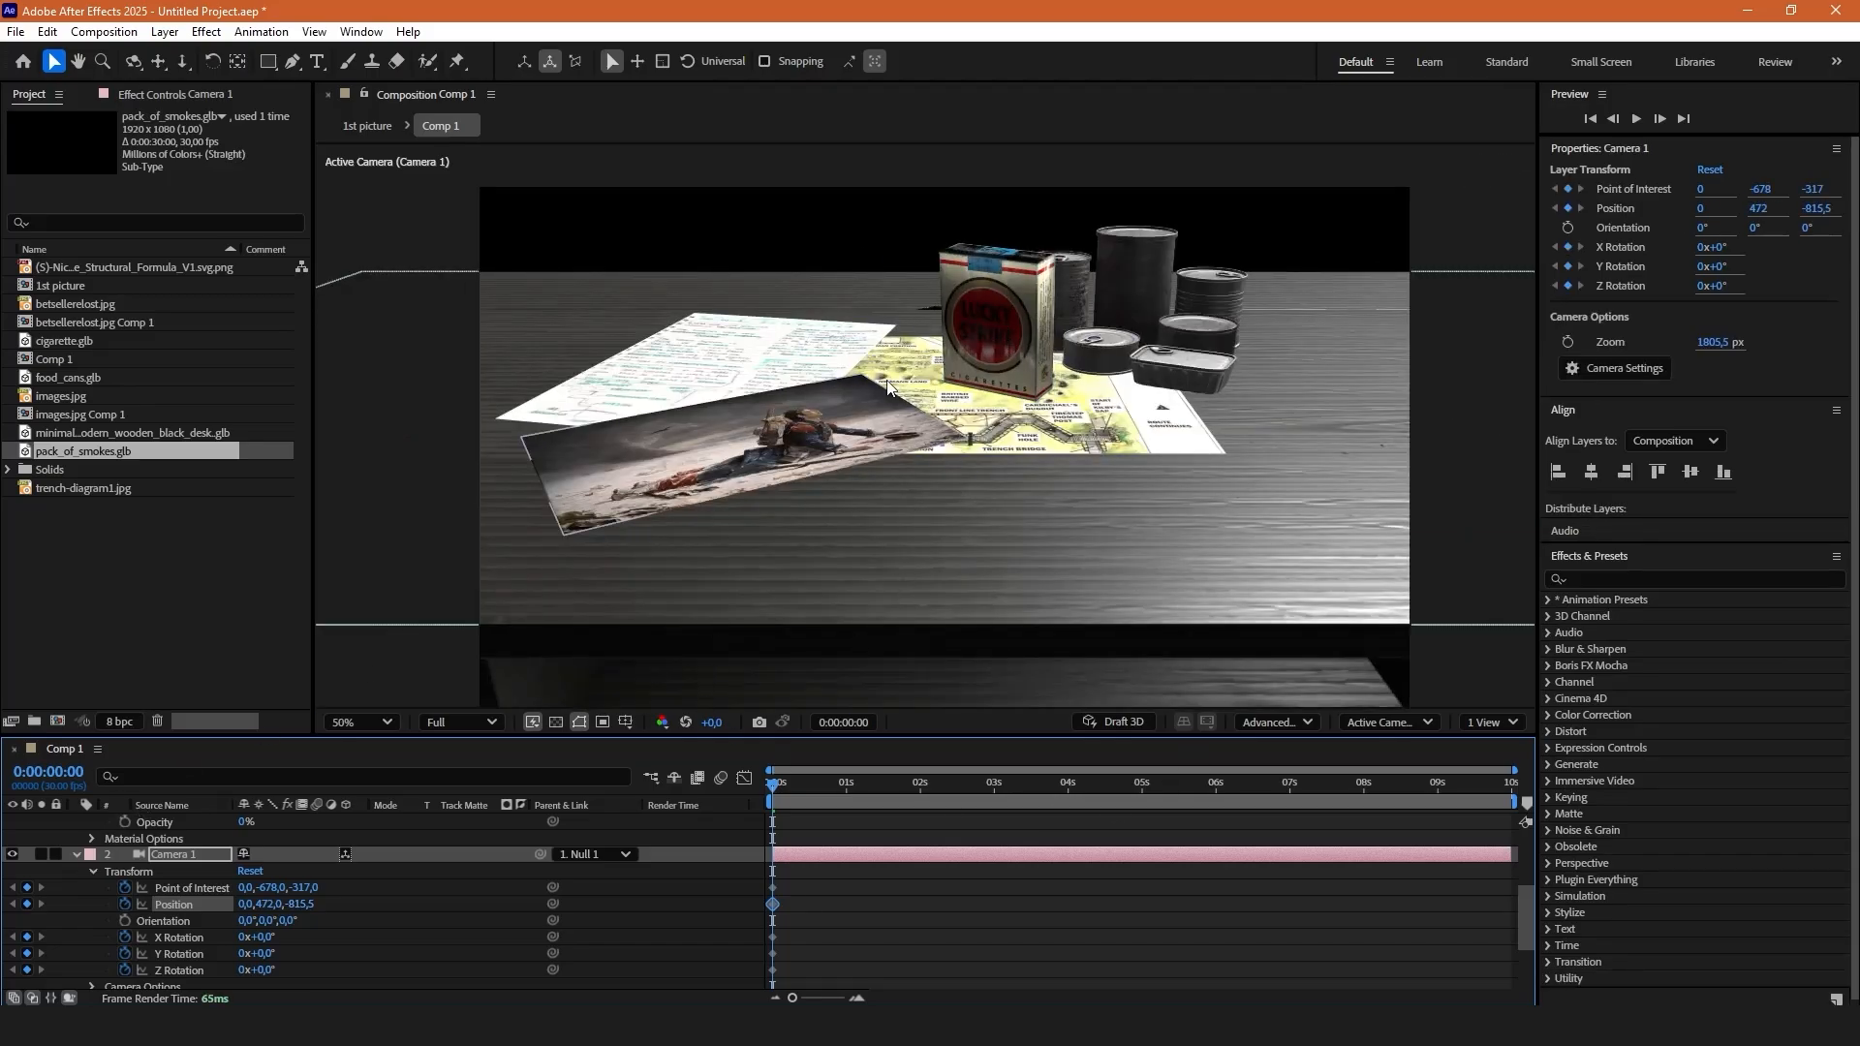
# Set Null 1's anchor point Z to 10 and its position to 959, 240, 365 to move the view closer to the props.
pyautogui.scroll(3, 281, 868)
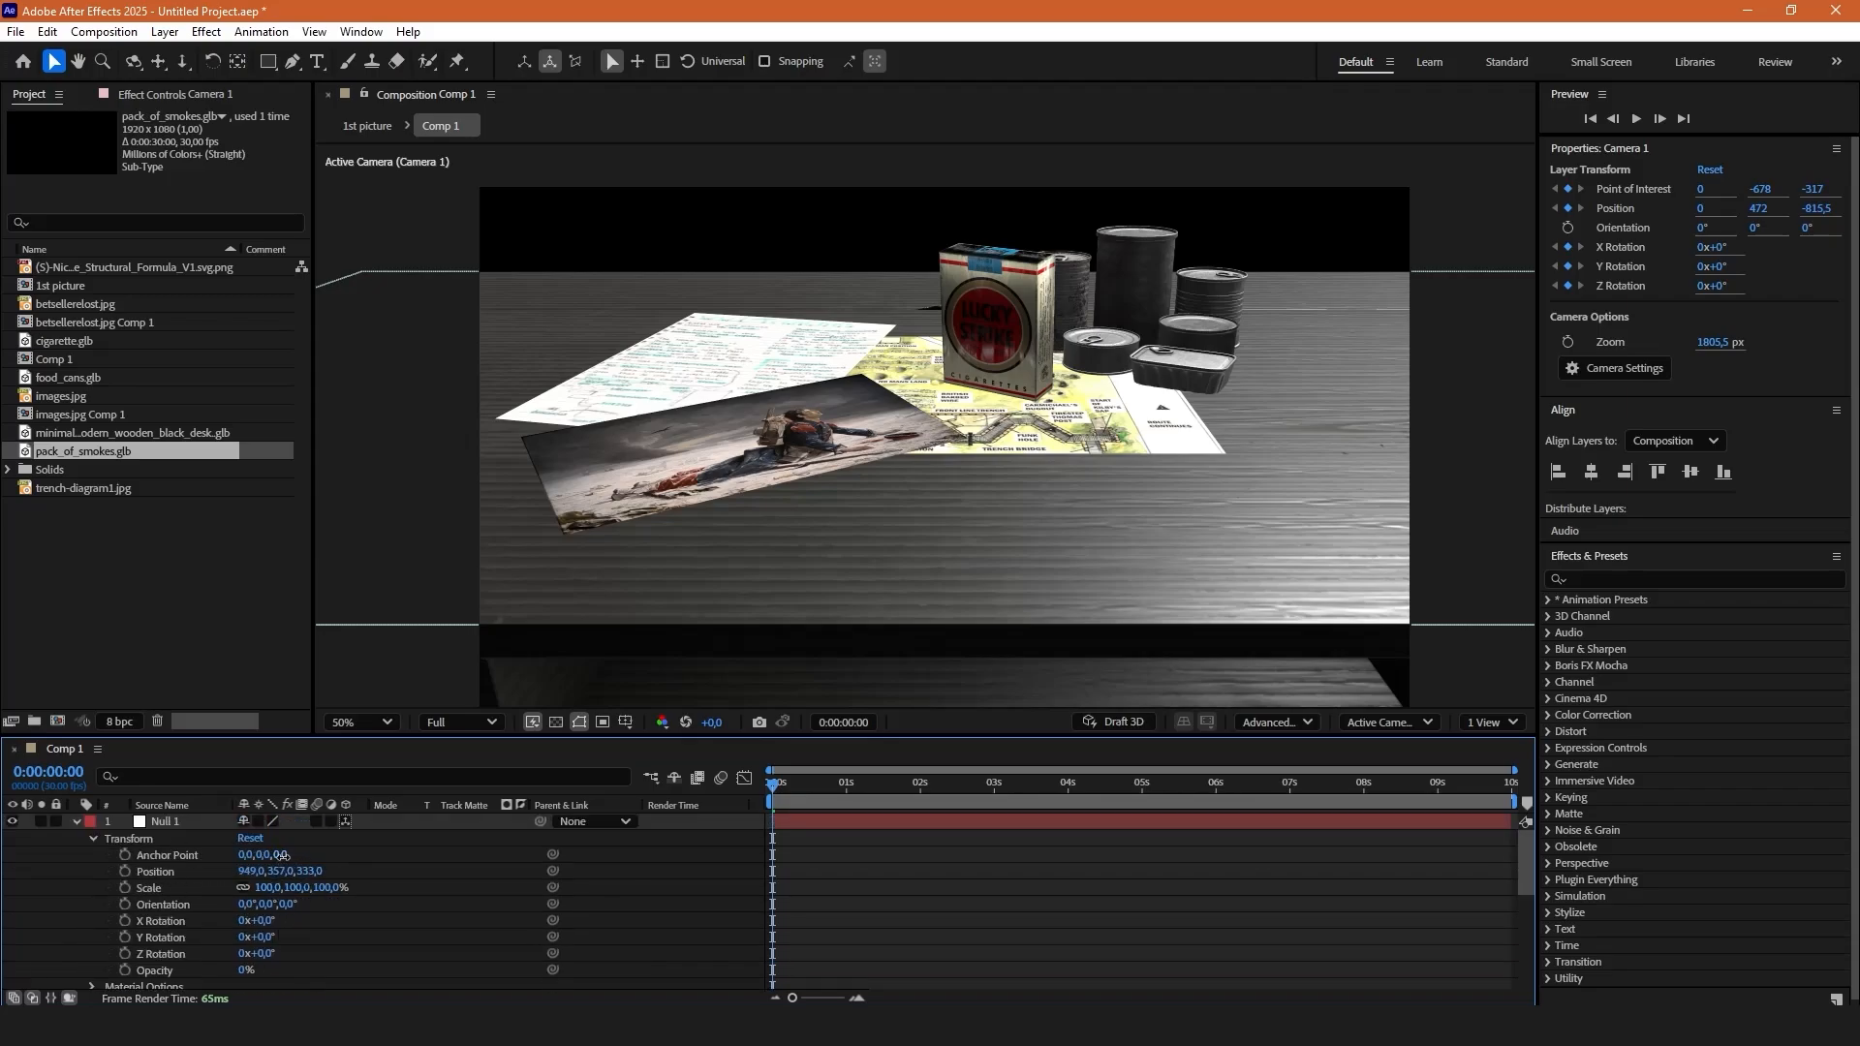
pyautogui.moveTo(282, 856)
pyautogui.mouseDown()
pyautogui.moveTo(353, 857)
pyautogui.moveTo(288, 871)
pyautogui.mouseUp()
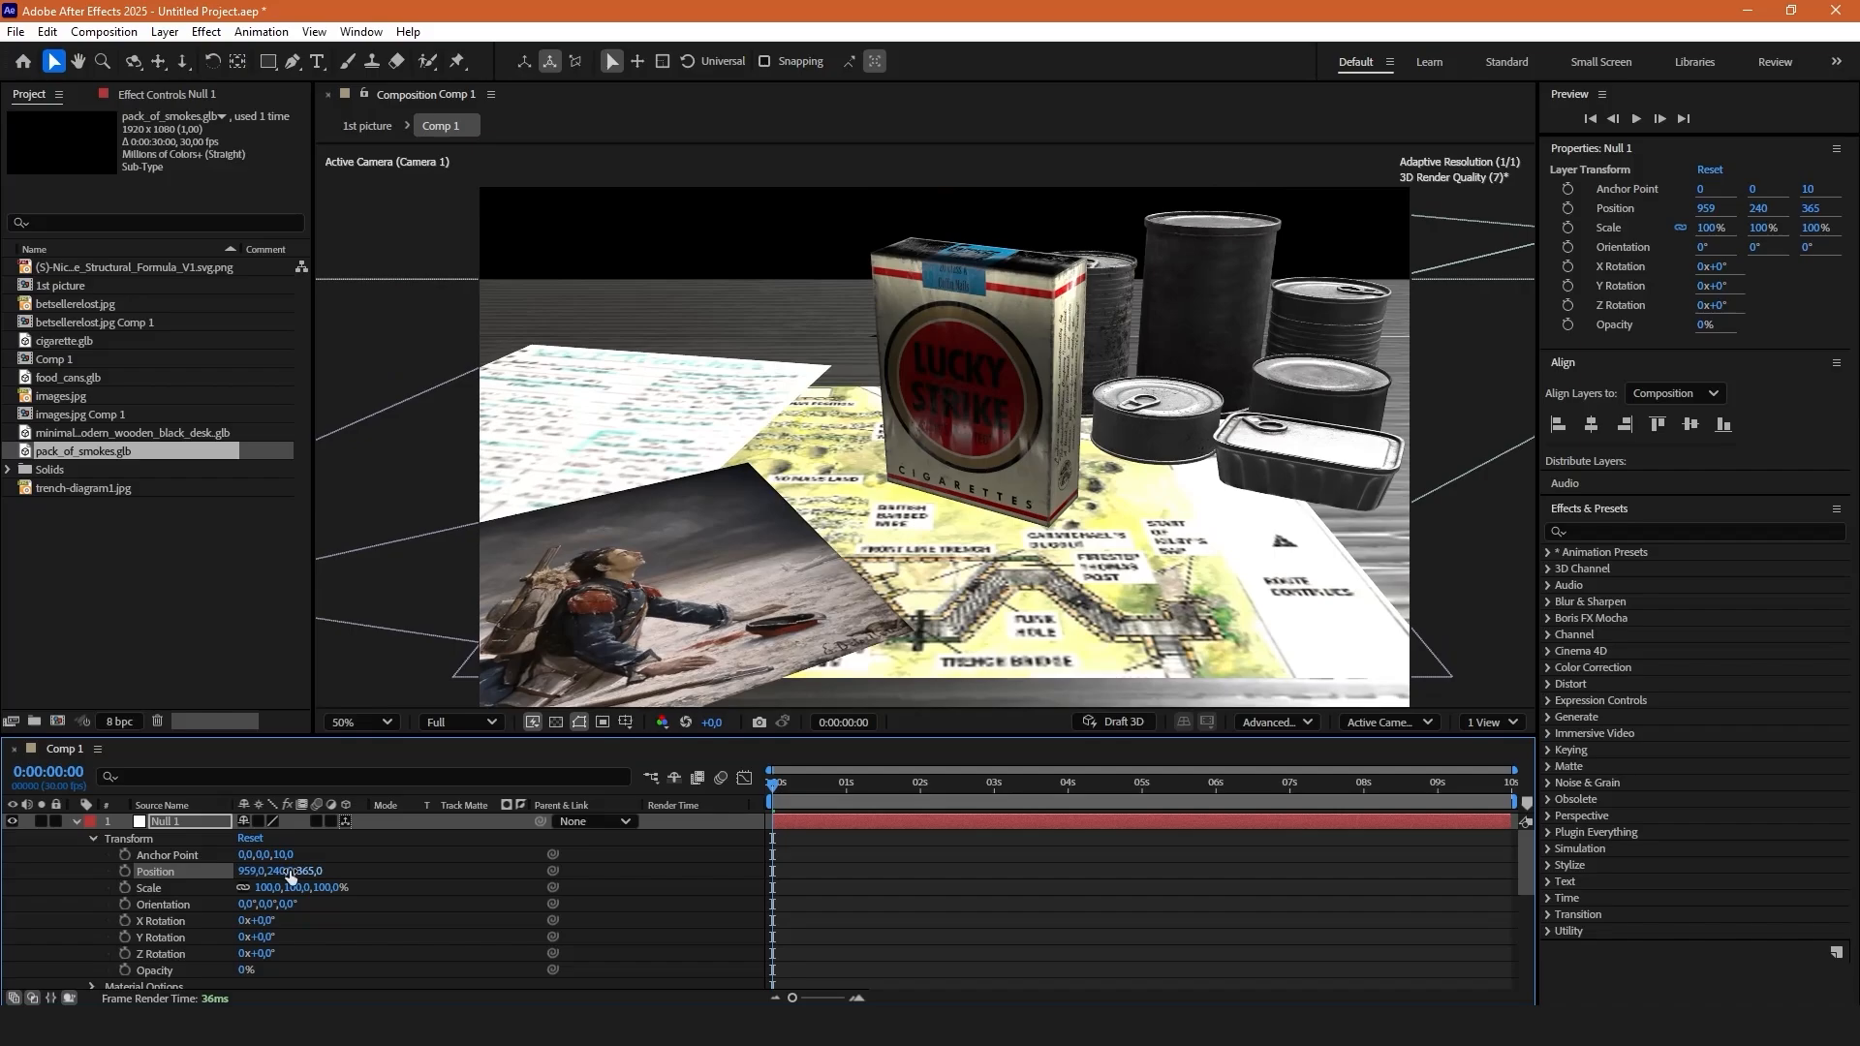
# Rotate Null 1 to -2° in Z and set Camera 1's point of interest to 0, -346, -258 and position to 0, 467, -827.5.
pyautogui.scroll(-3, 289, 875)
pyautogui.moveTo(276, 903)
pyautogui.mouseDown()
pyautogui.moveTo(302, 904)
pyautogui.moveTo(251, 901)
pyautogui.mouseUp()
pyautogui.scroll(2, 271, 909)
pyautogui.scroll(2, 282, 894)
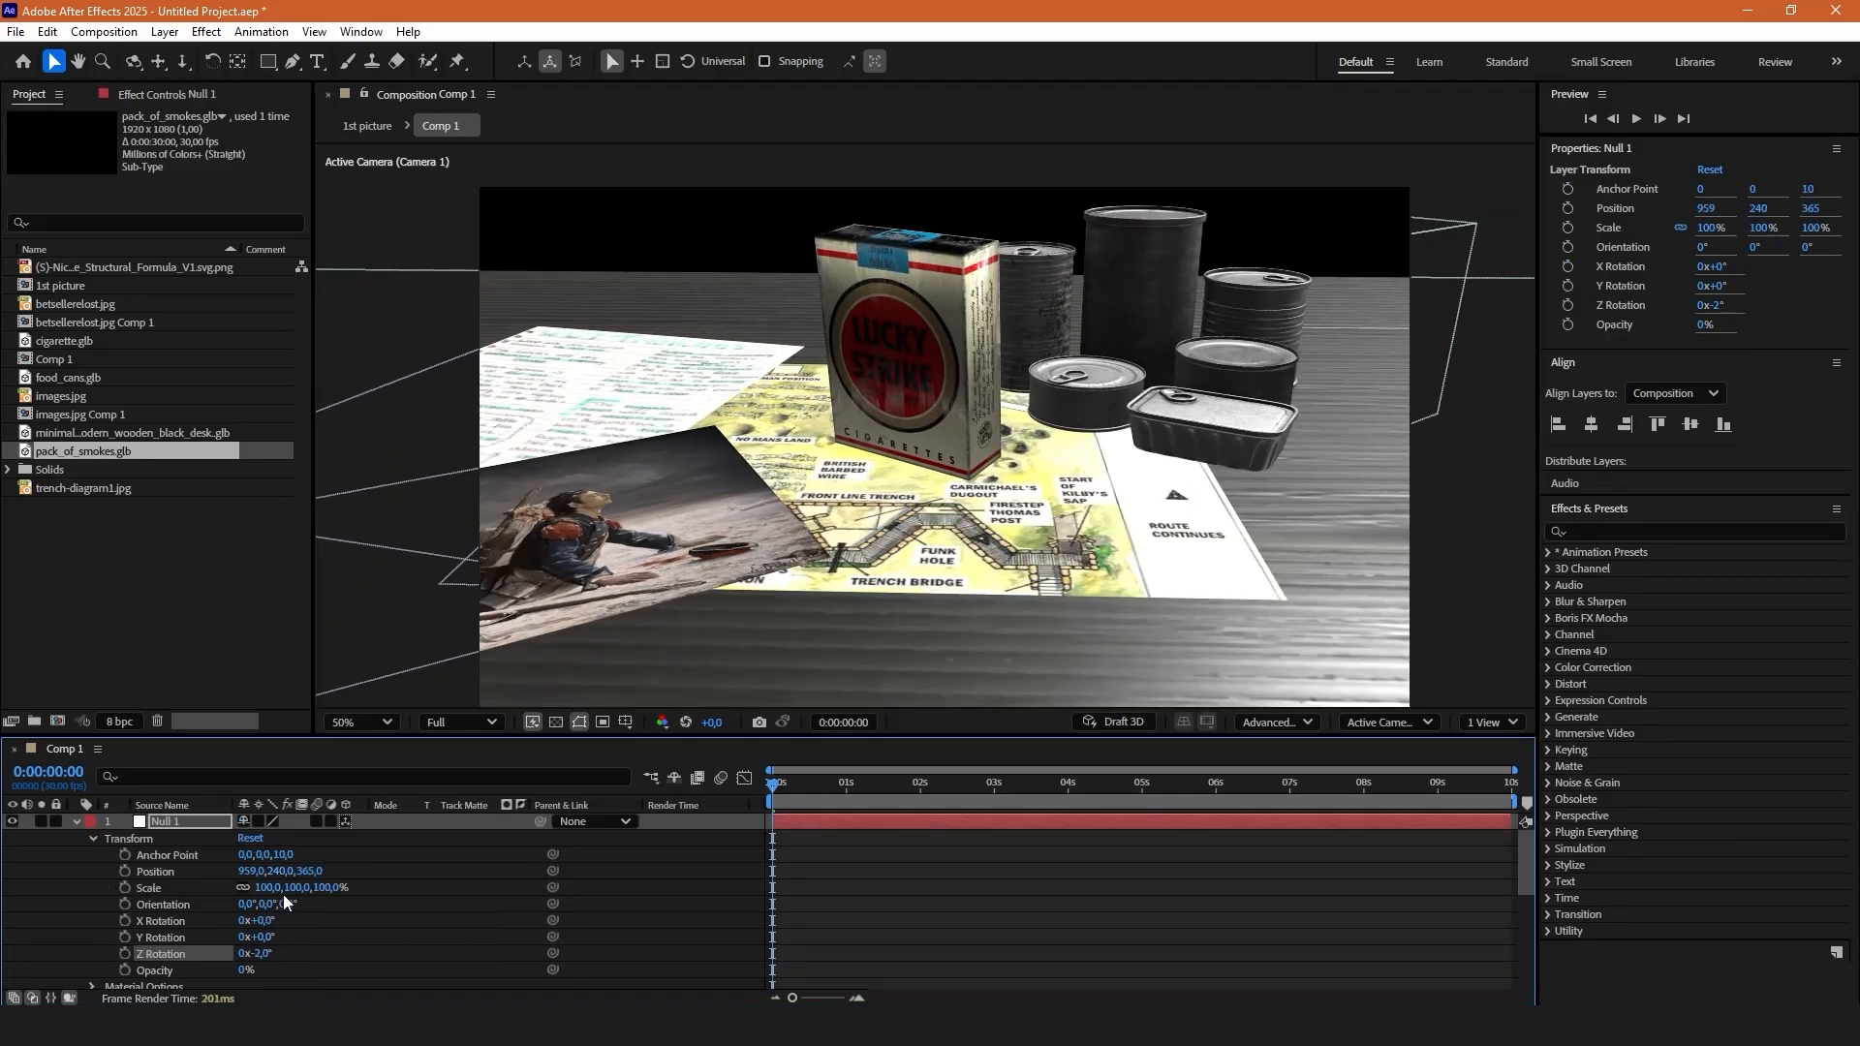
pyautogui.hotkey('ctrl', 'z')
# Enlarge the three picture layers together, bringing images.jpg Comp 1 to a scale of 46%.
pyautogui.scroll(-3, 213, 928)
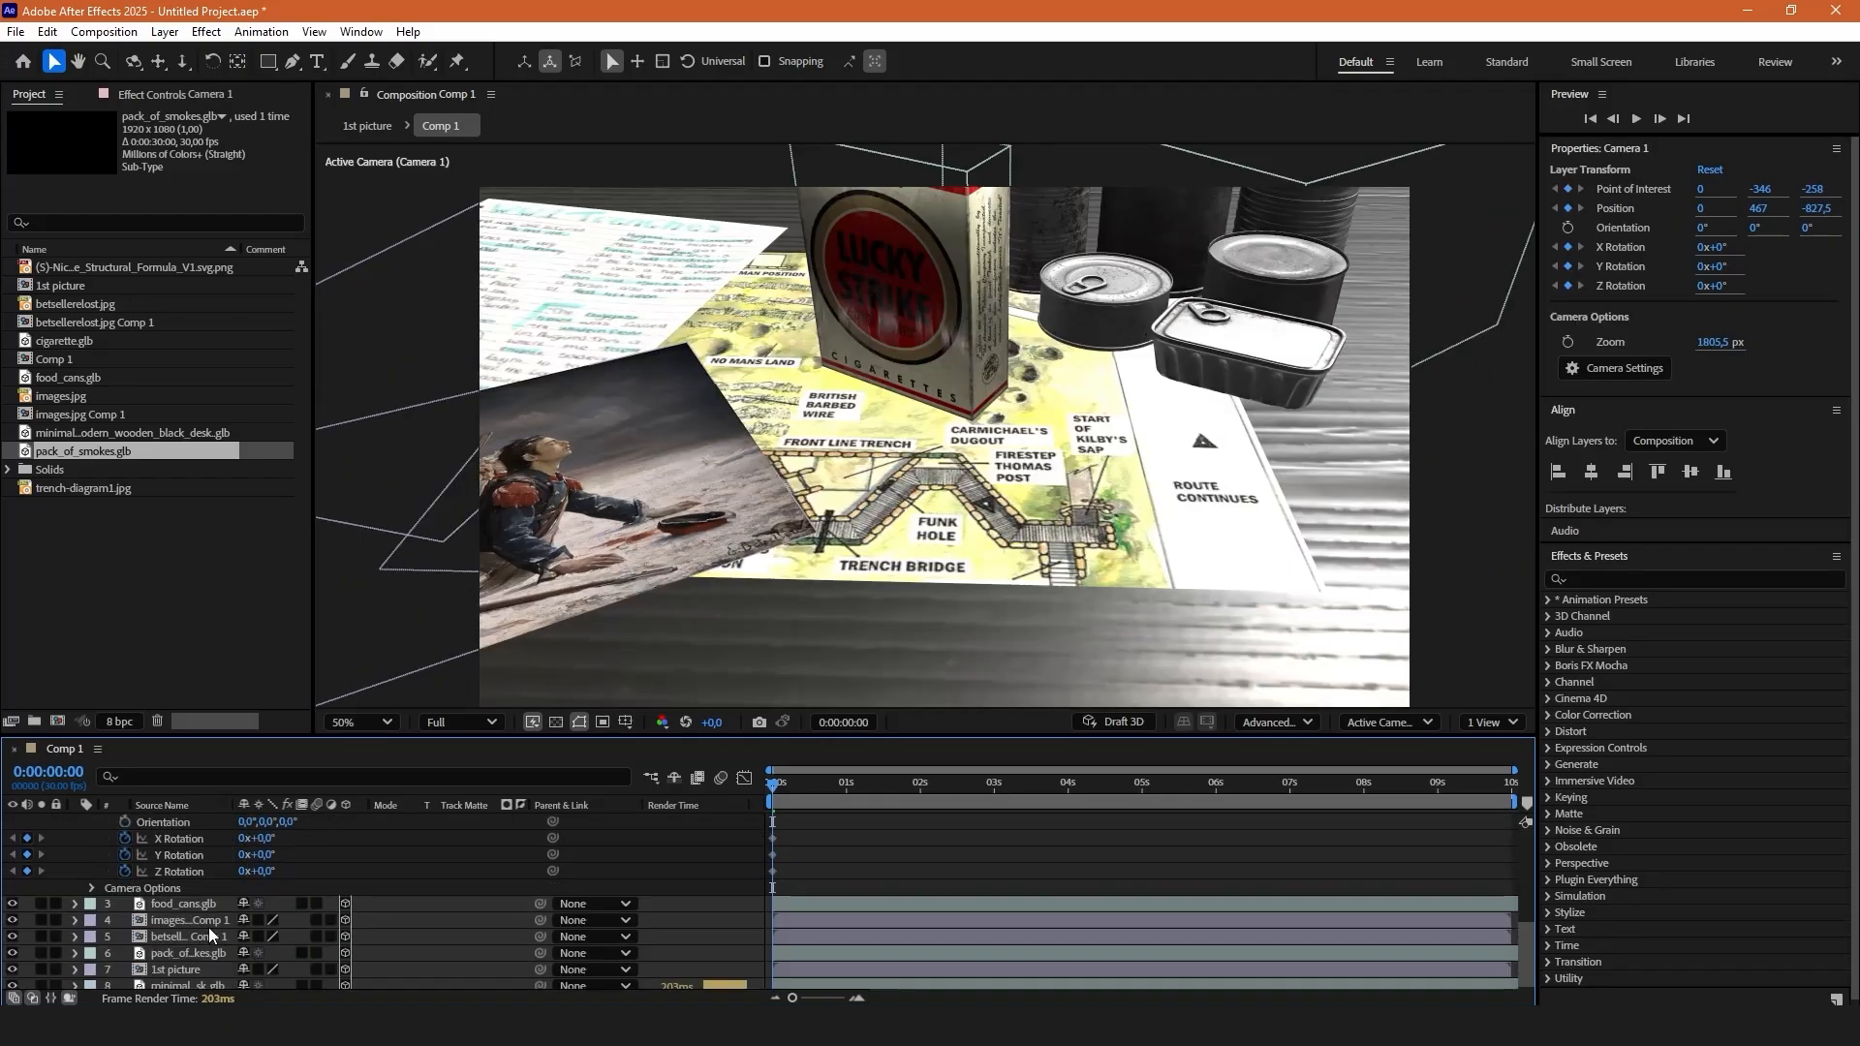
pyautogui.click(186, 920)
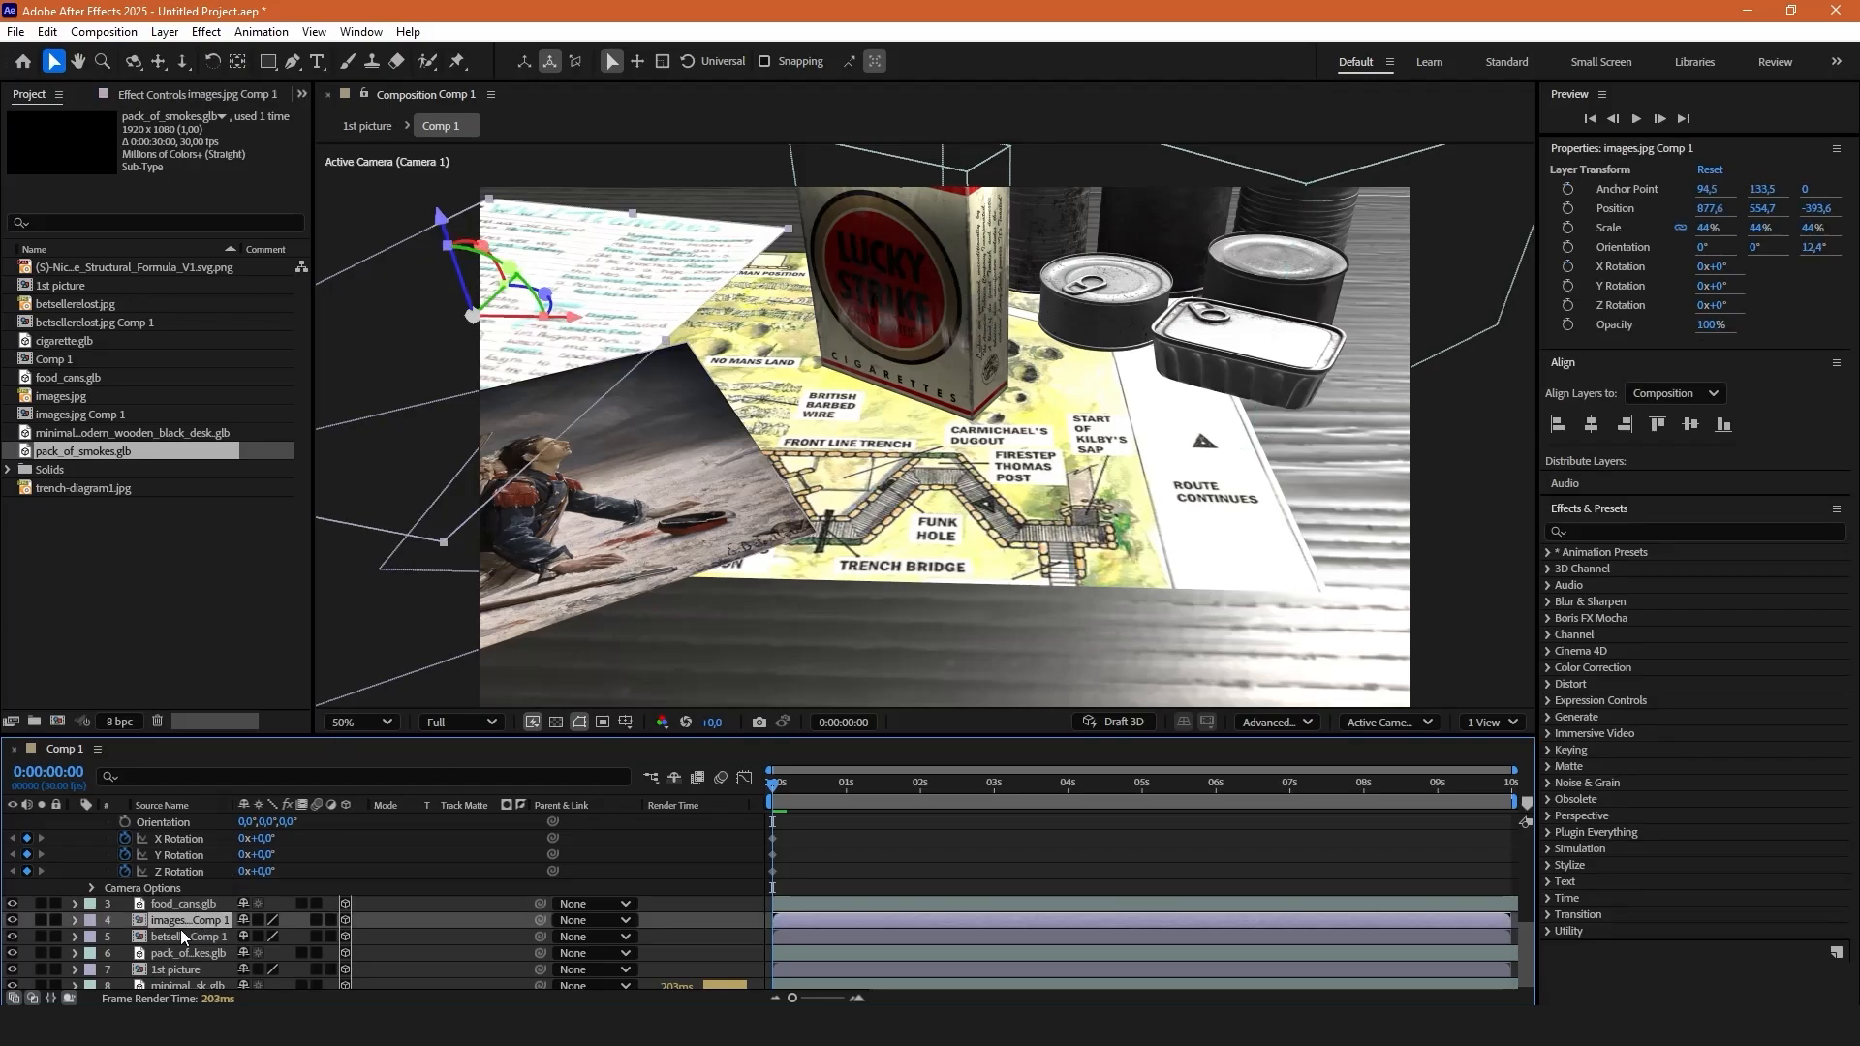
pyautogui.keyDown('ctrl'); pyautogui.click(176, 936); pyautogui.keyUp('ctrl')
pyautogui.keyDown('ctrl'); pyautogui.click(186, 970); pyautogui.keyUp('ctrl')
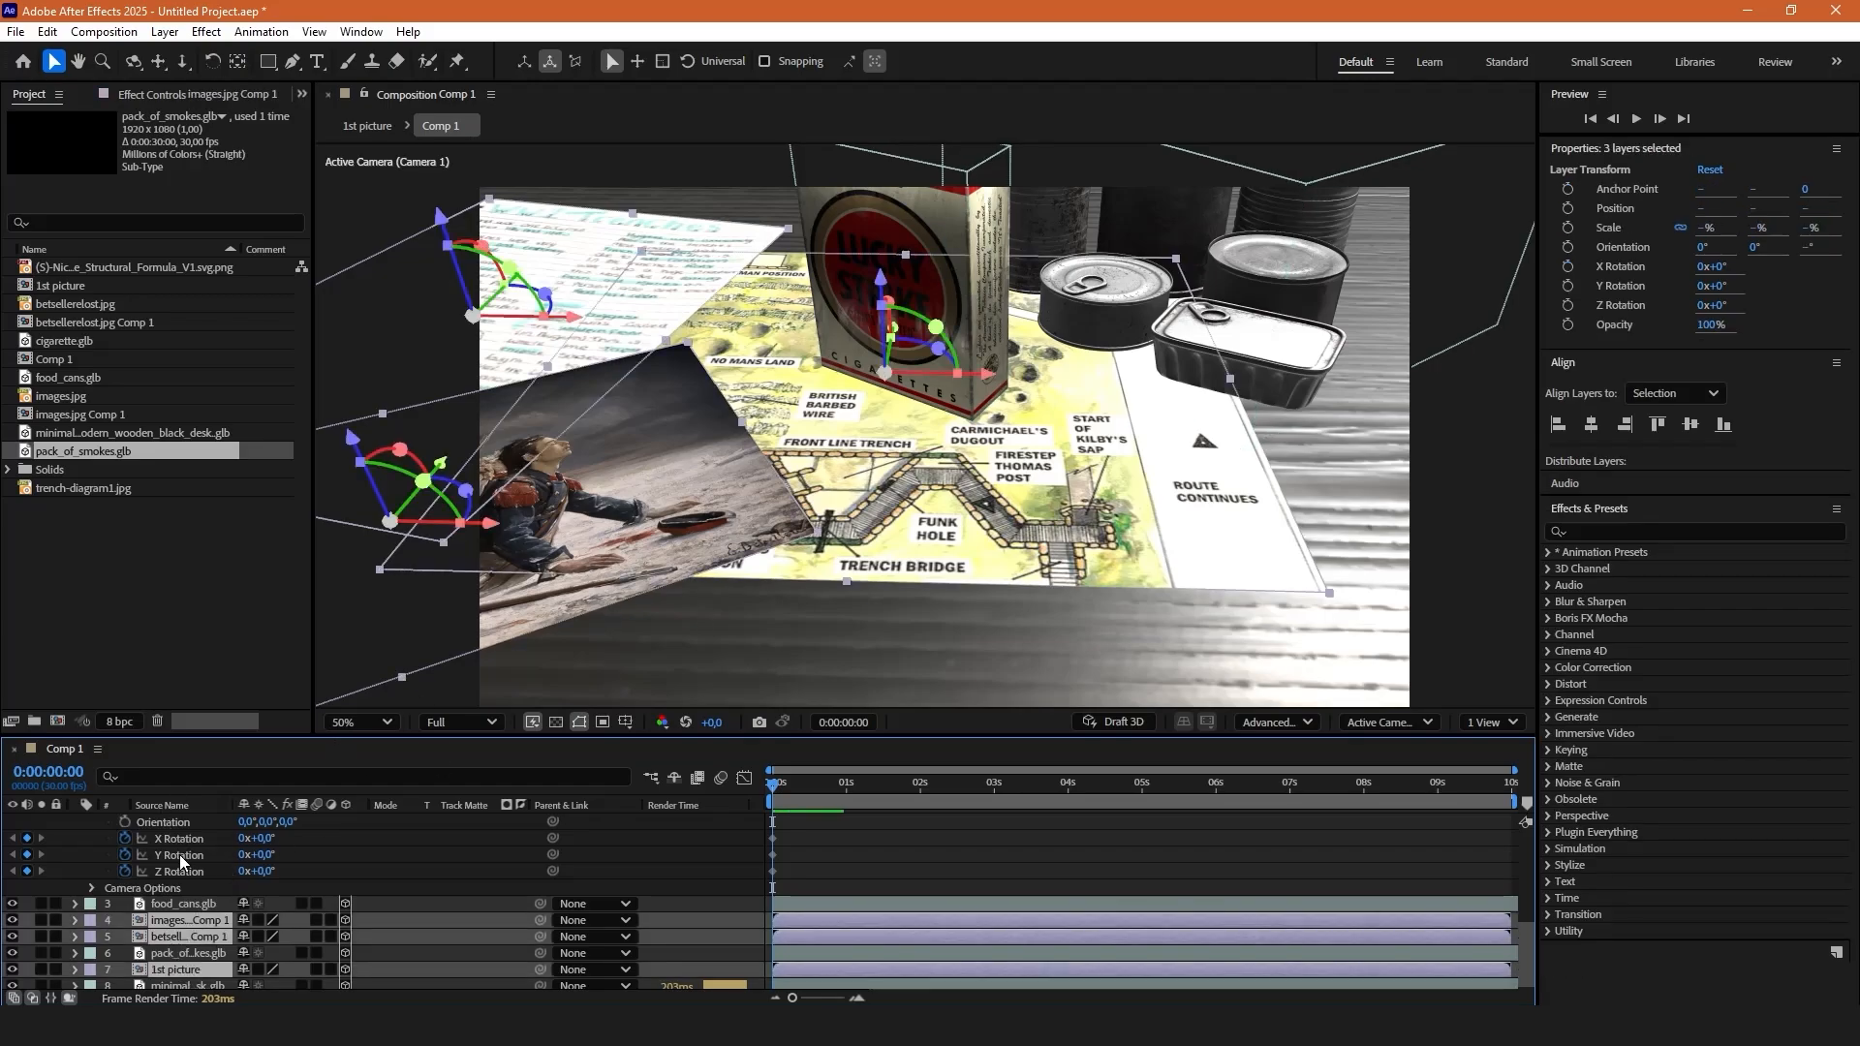
pyautogui.click(76, 919)
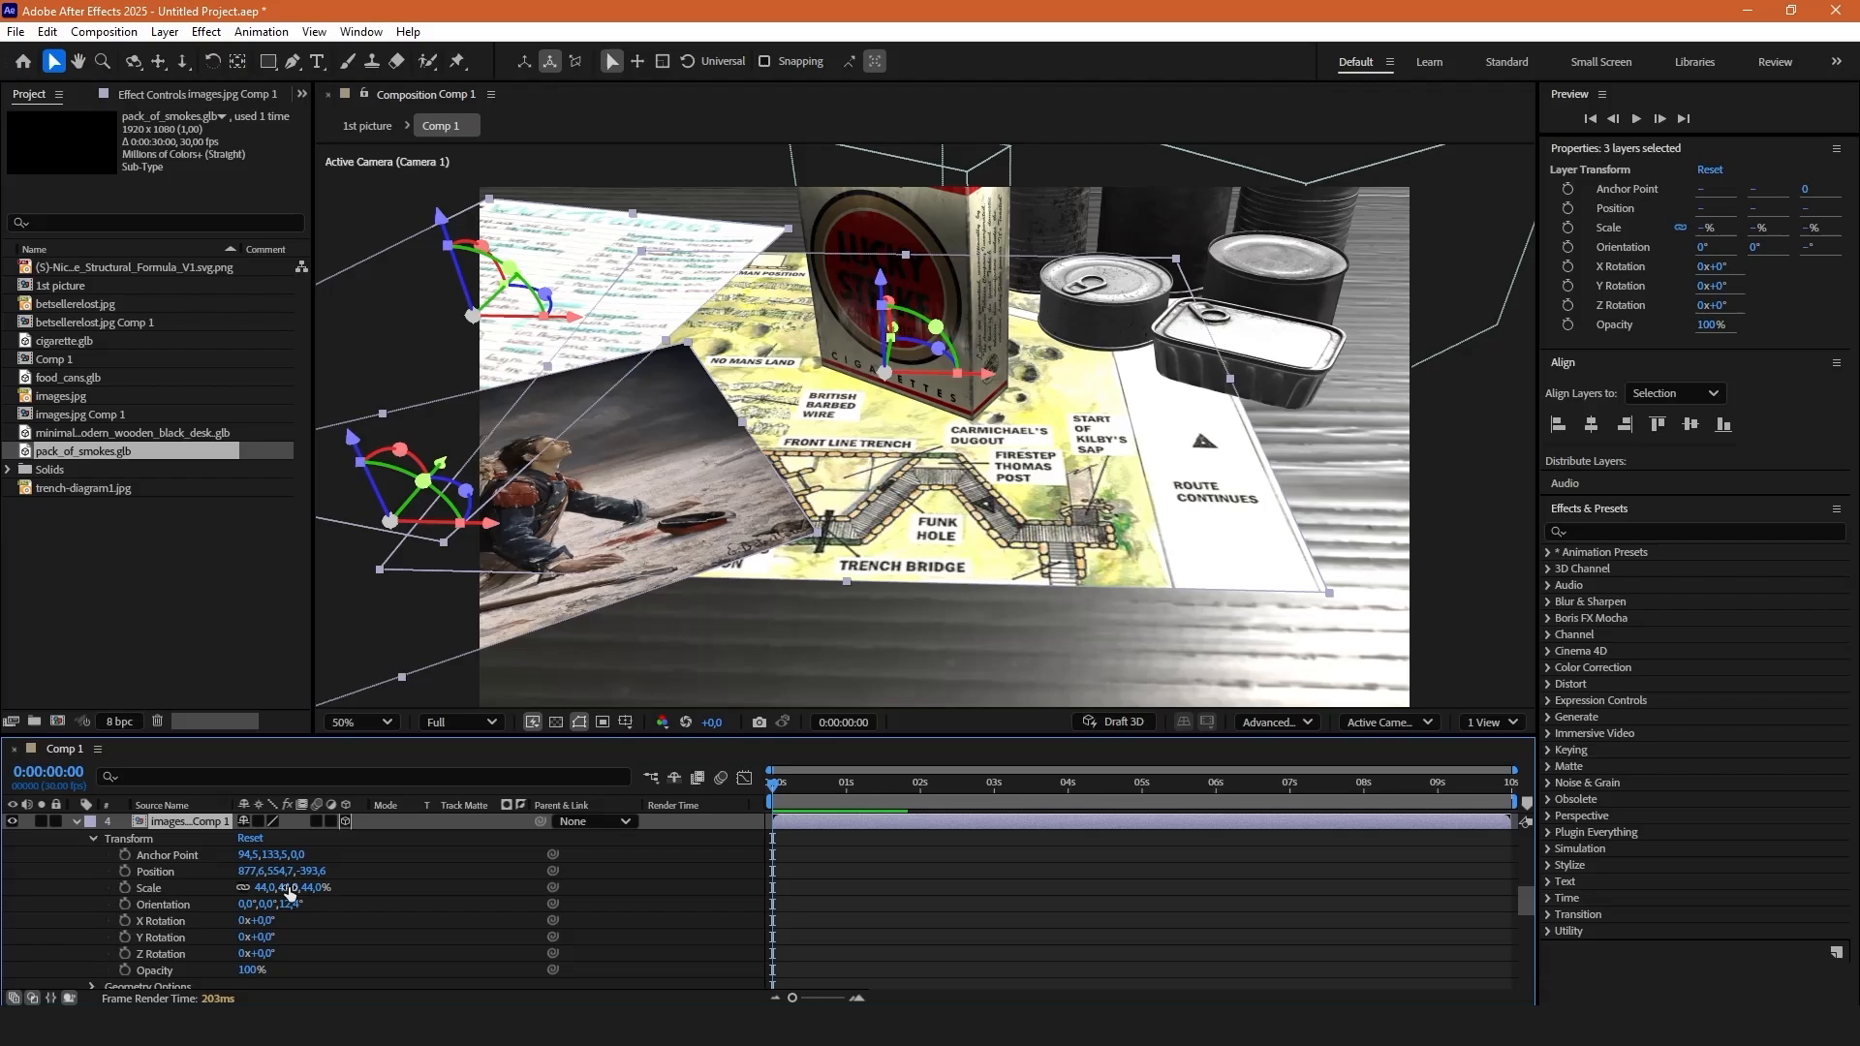
pyautogui.moveTo(289, 891); pyautogui.dragTo(288, 889)
pyautogui.click(1008, 918)
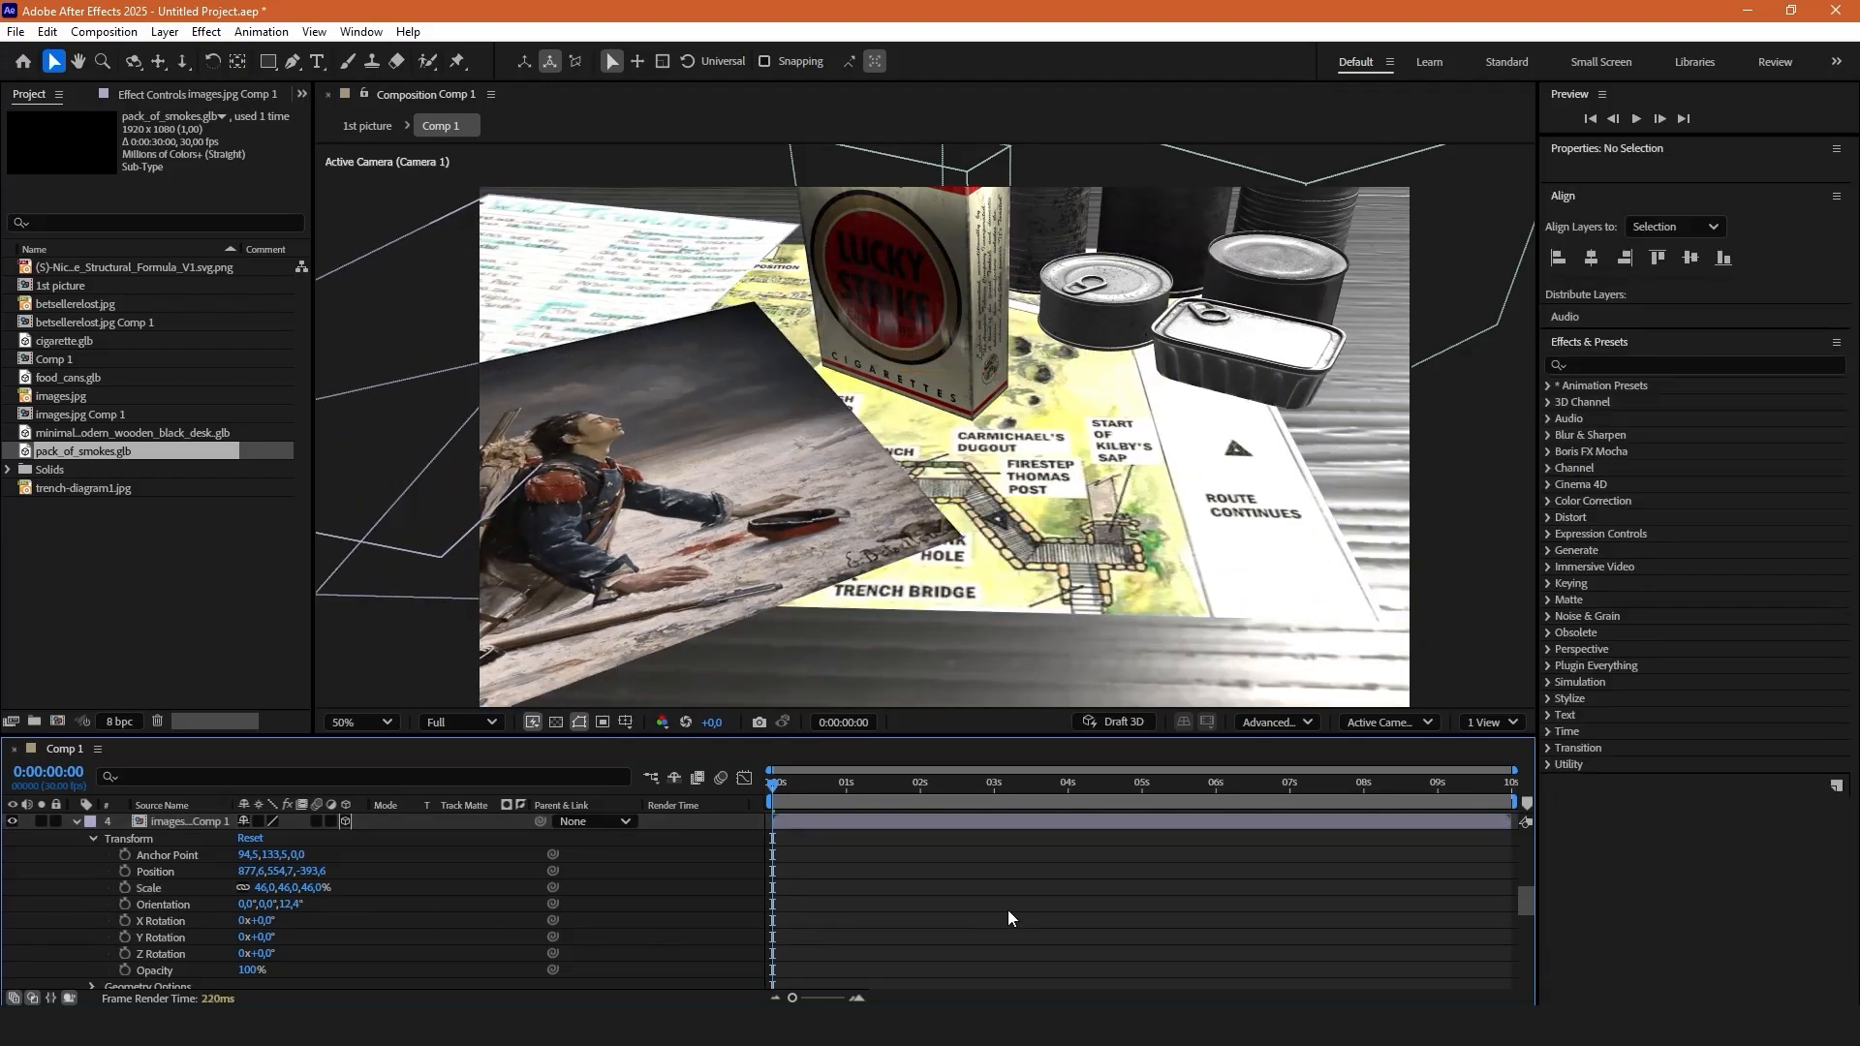
# Move images.jpg Comp 1 to position 883.6, 544.7, -393.6.
pyautogui.scroll(2, 230, 898)
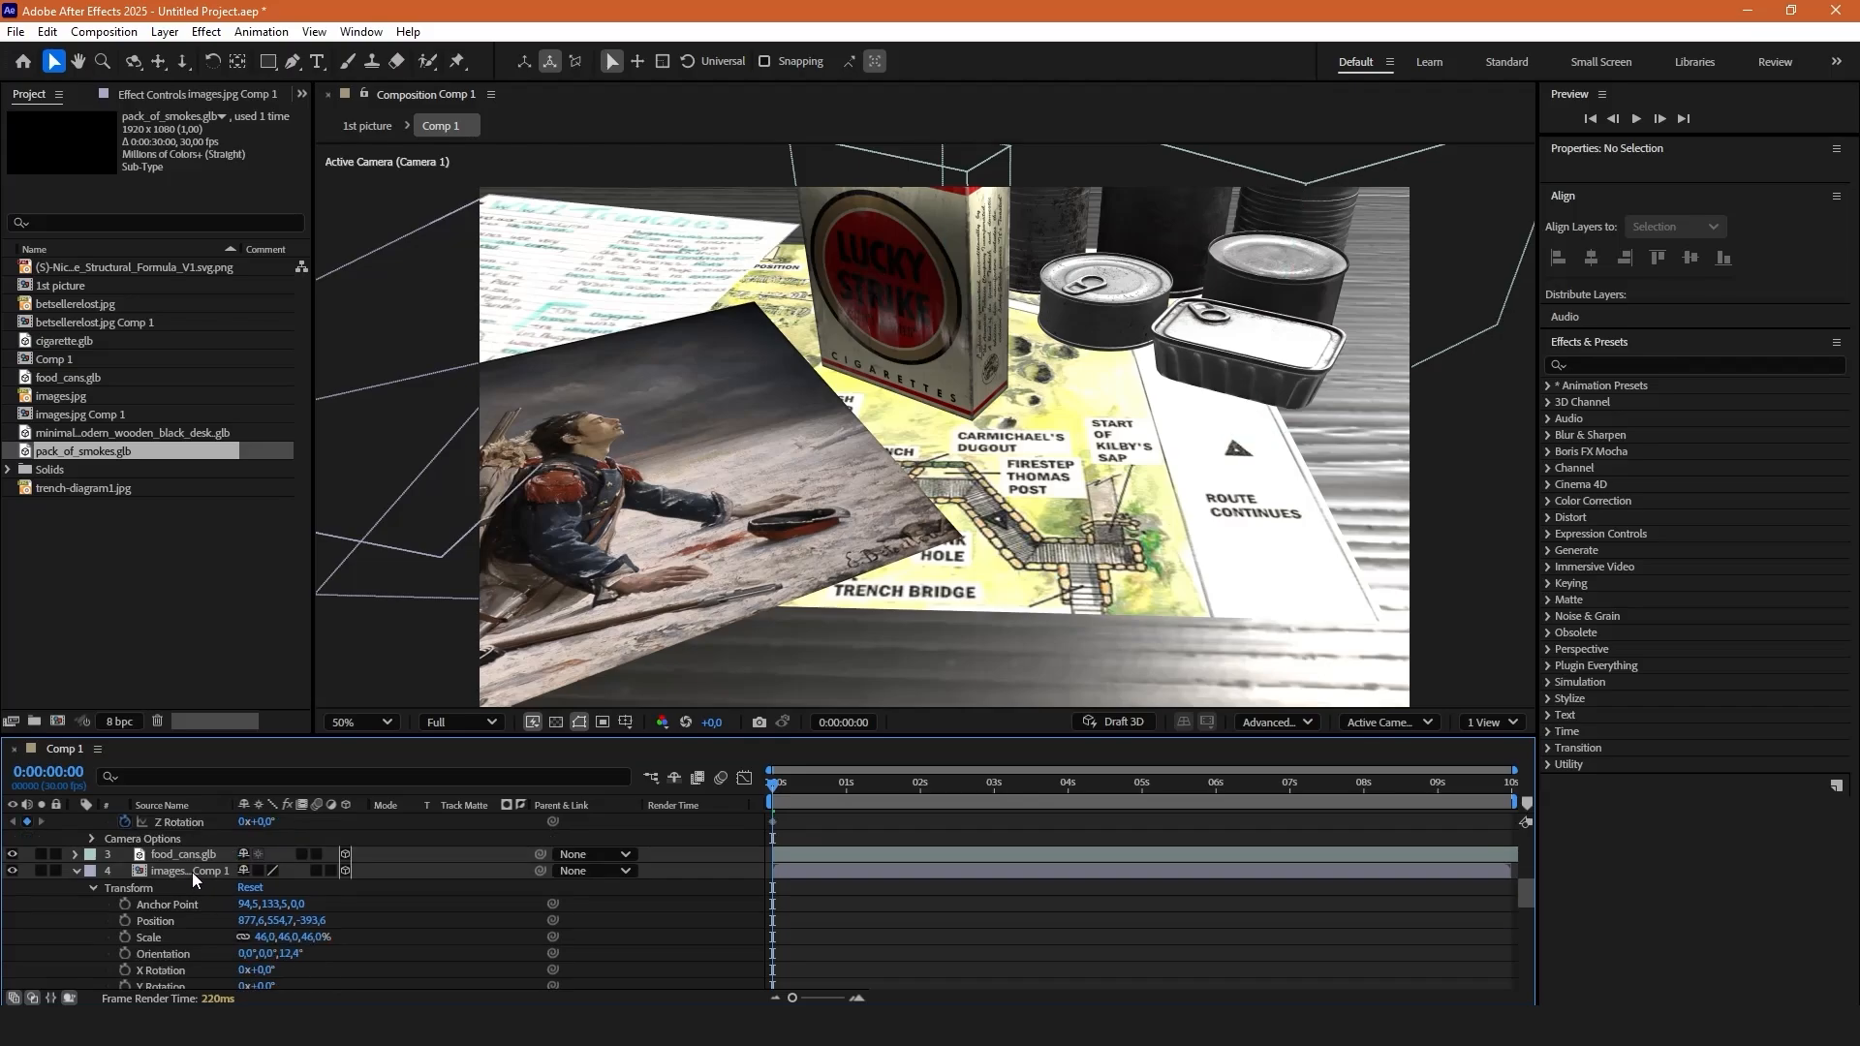
pyautogui.click(191, 872)
pyautogui.moveTo(255, 921); pyautogui.dragTo(283, 921)
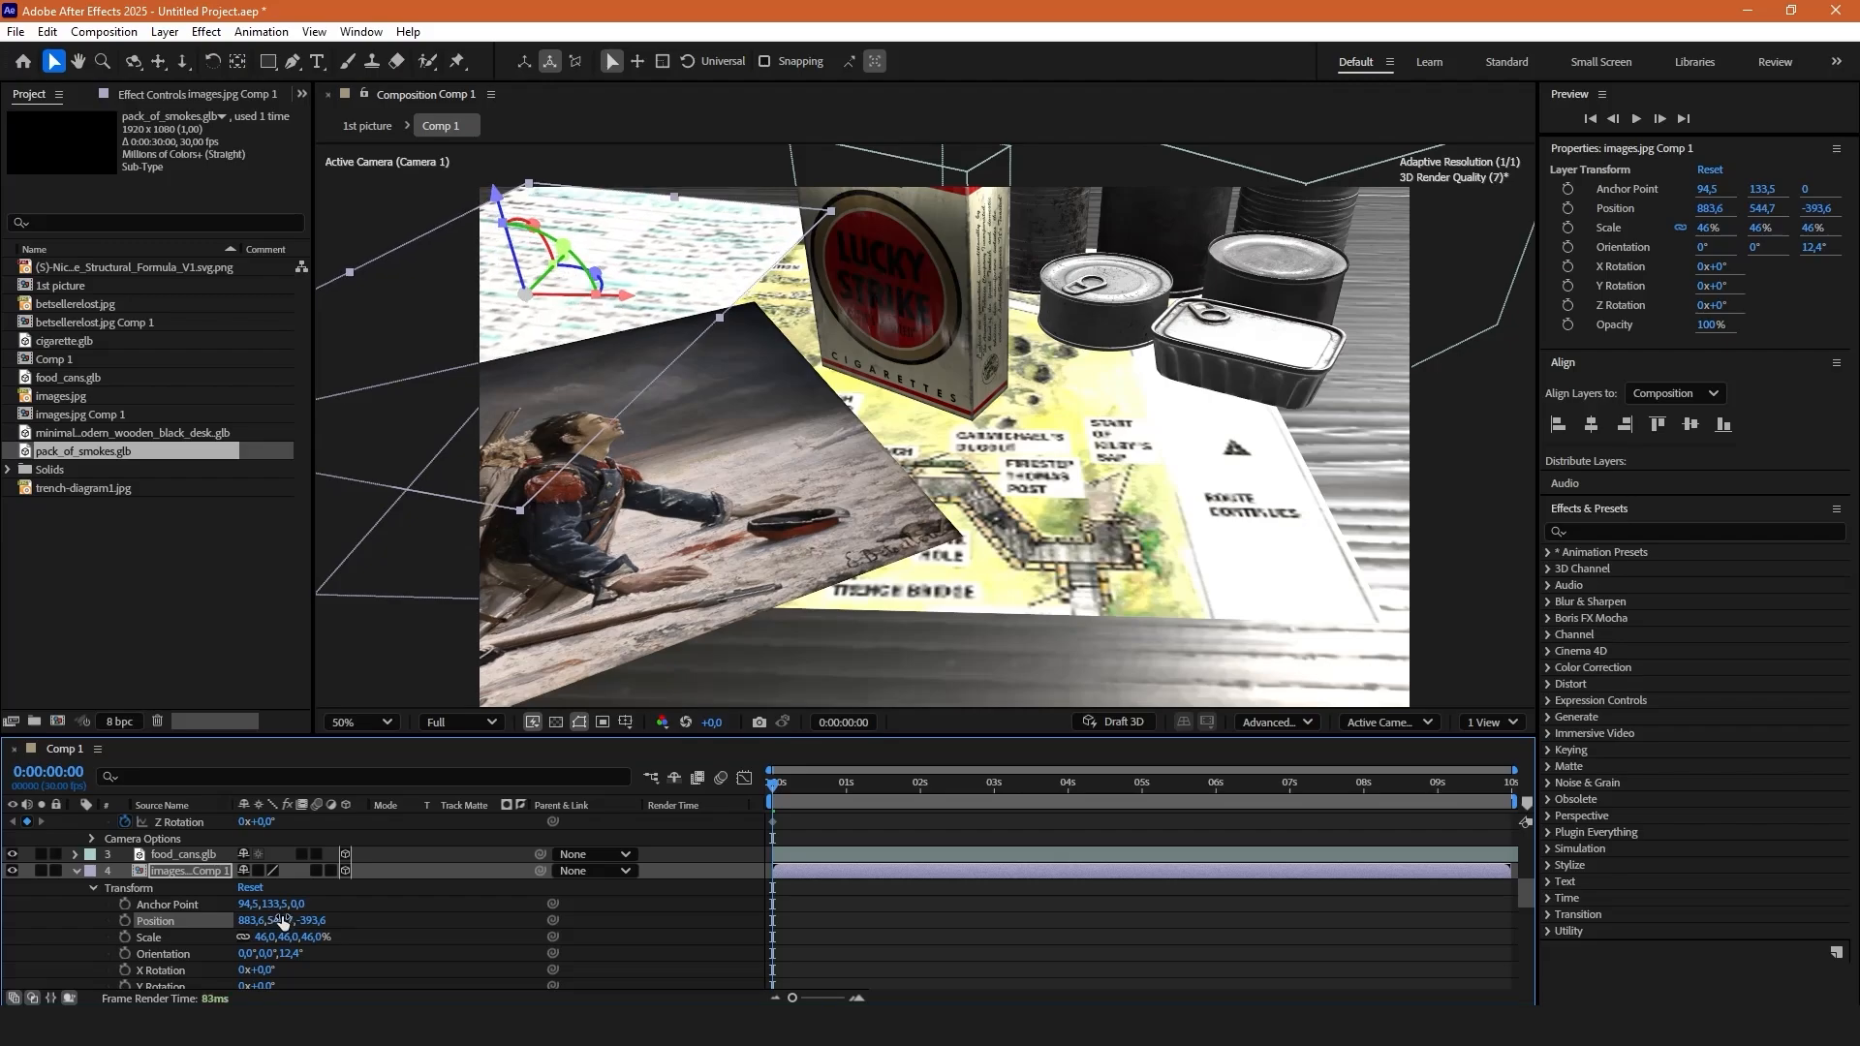
# Shift the trench map along X so more of it shows beside the photo, and set Null 1's position to 959, 253, 356.
pyautogui.click(1068, 509)
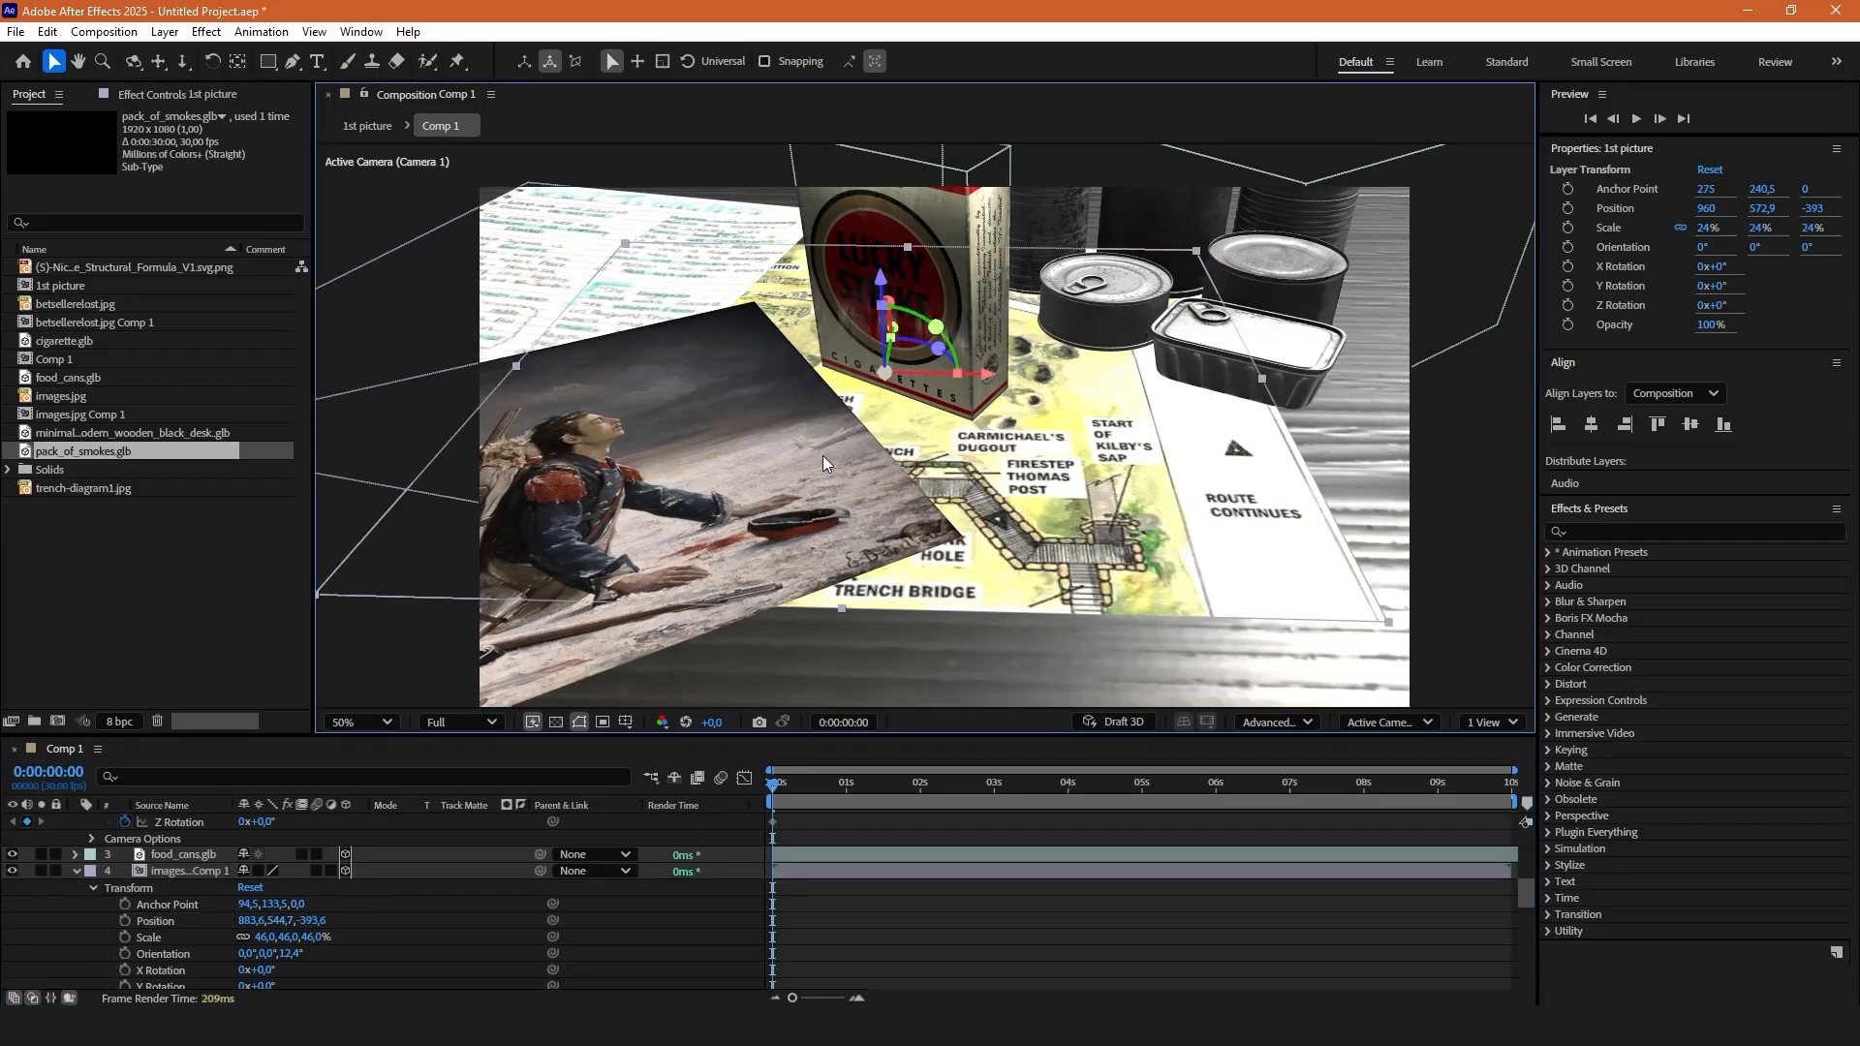
pyautogui.moveTo(999, 376); pyautogui.dragTo(994, 839)
pyautogui.hotkey('ctrl', 'alt', 'shift', 'y')
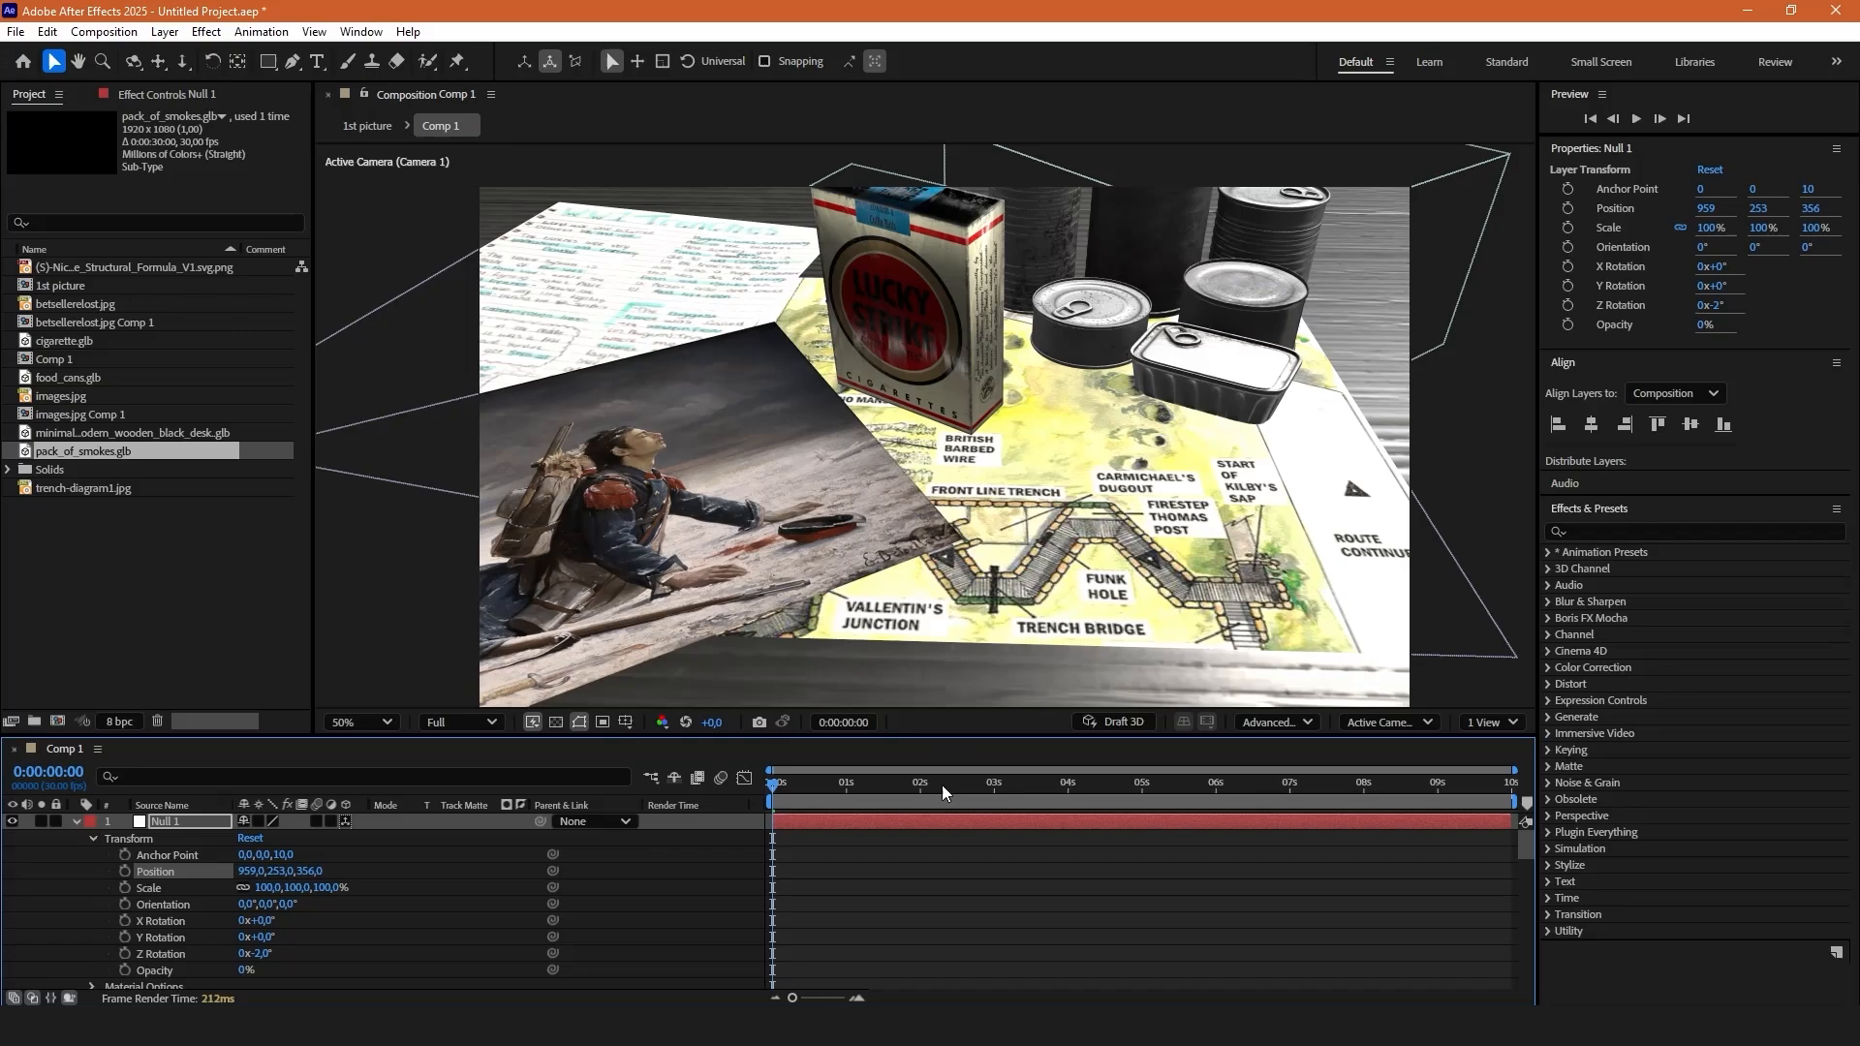
# Set keyframes at 0:00 for Null 1's Anchor Point, Position and Scale.
pyautogui.click(120, 871)
pyautogui.click(121, 857)
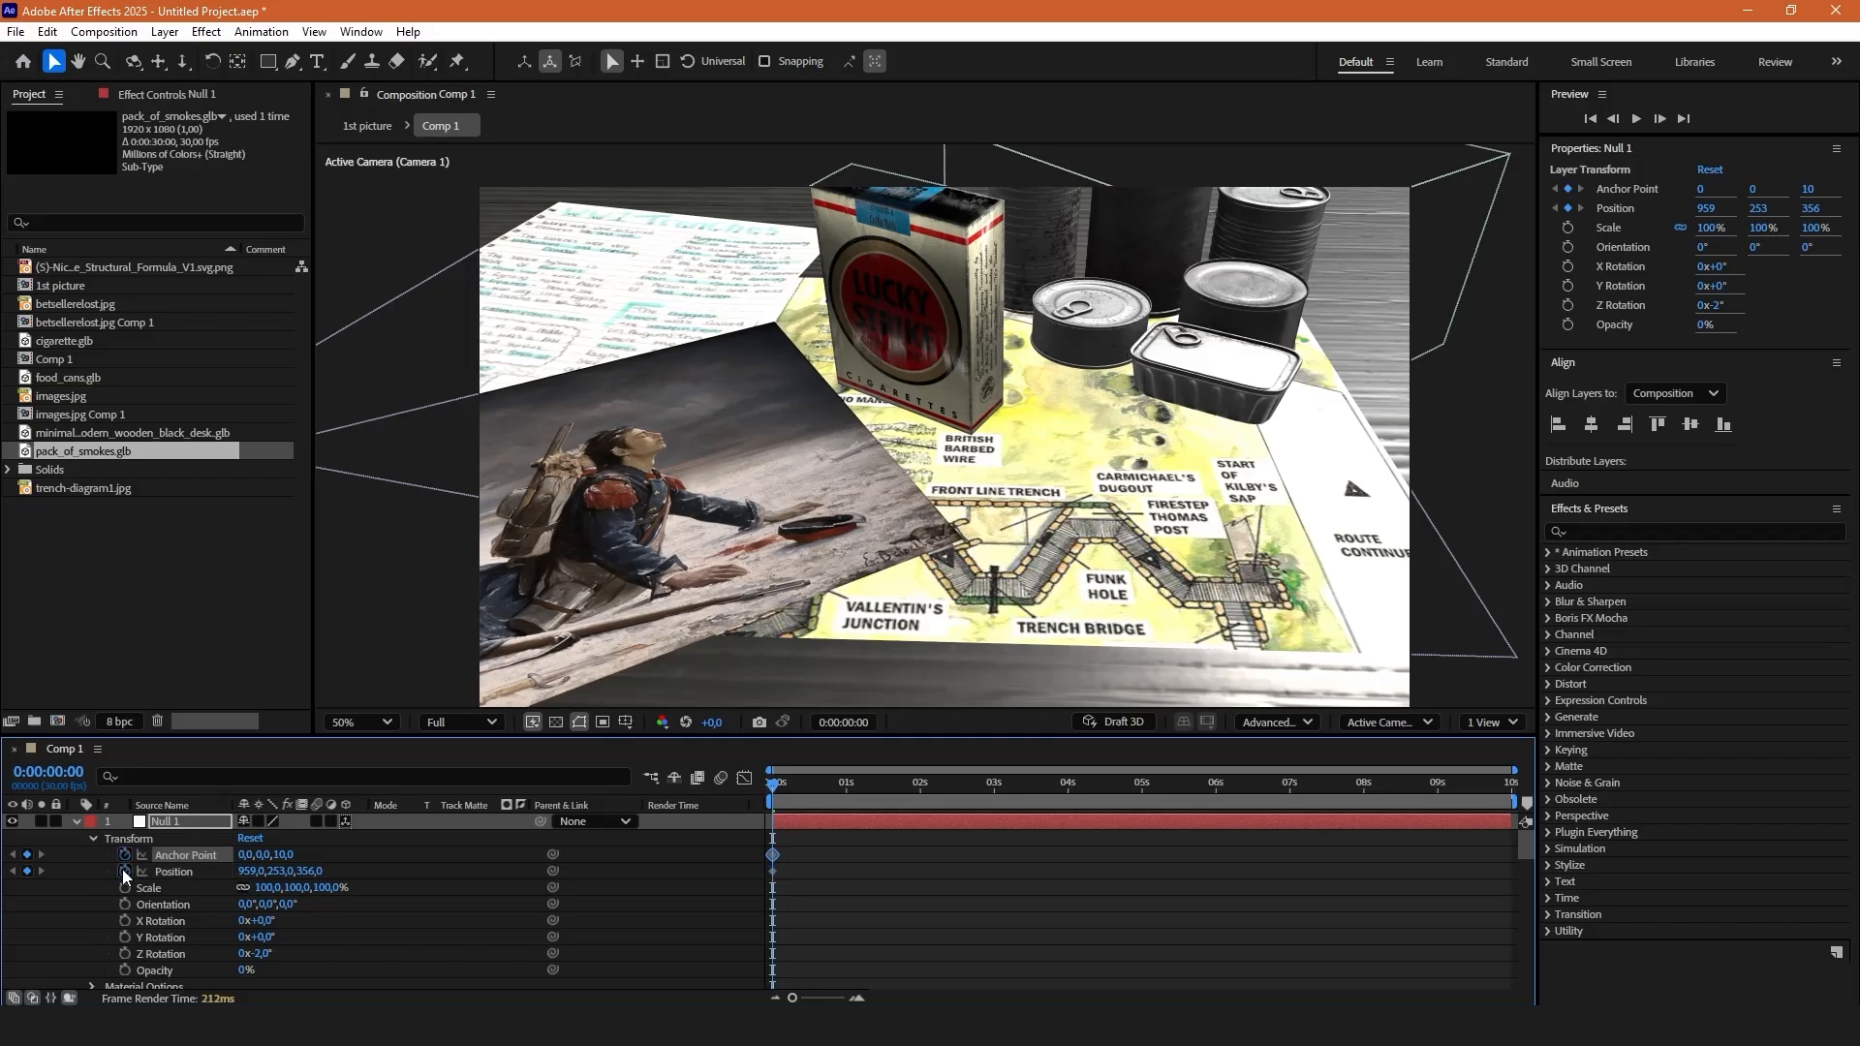
pyautogui.click(125, 888)
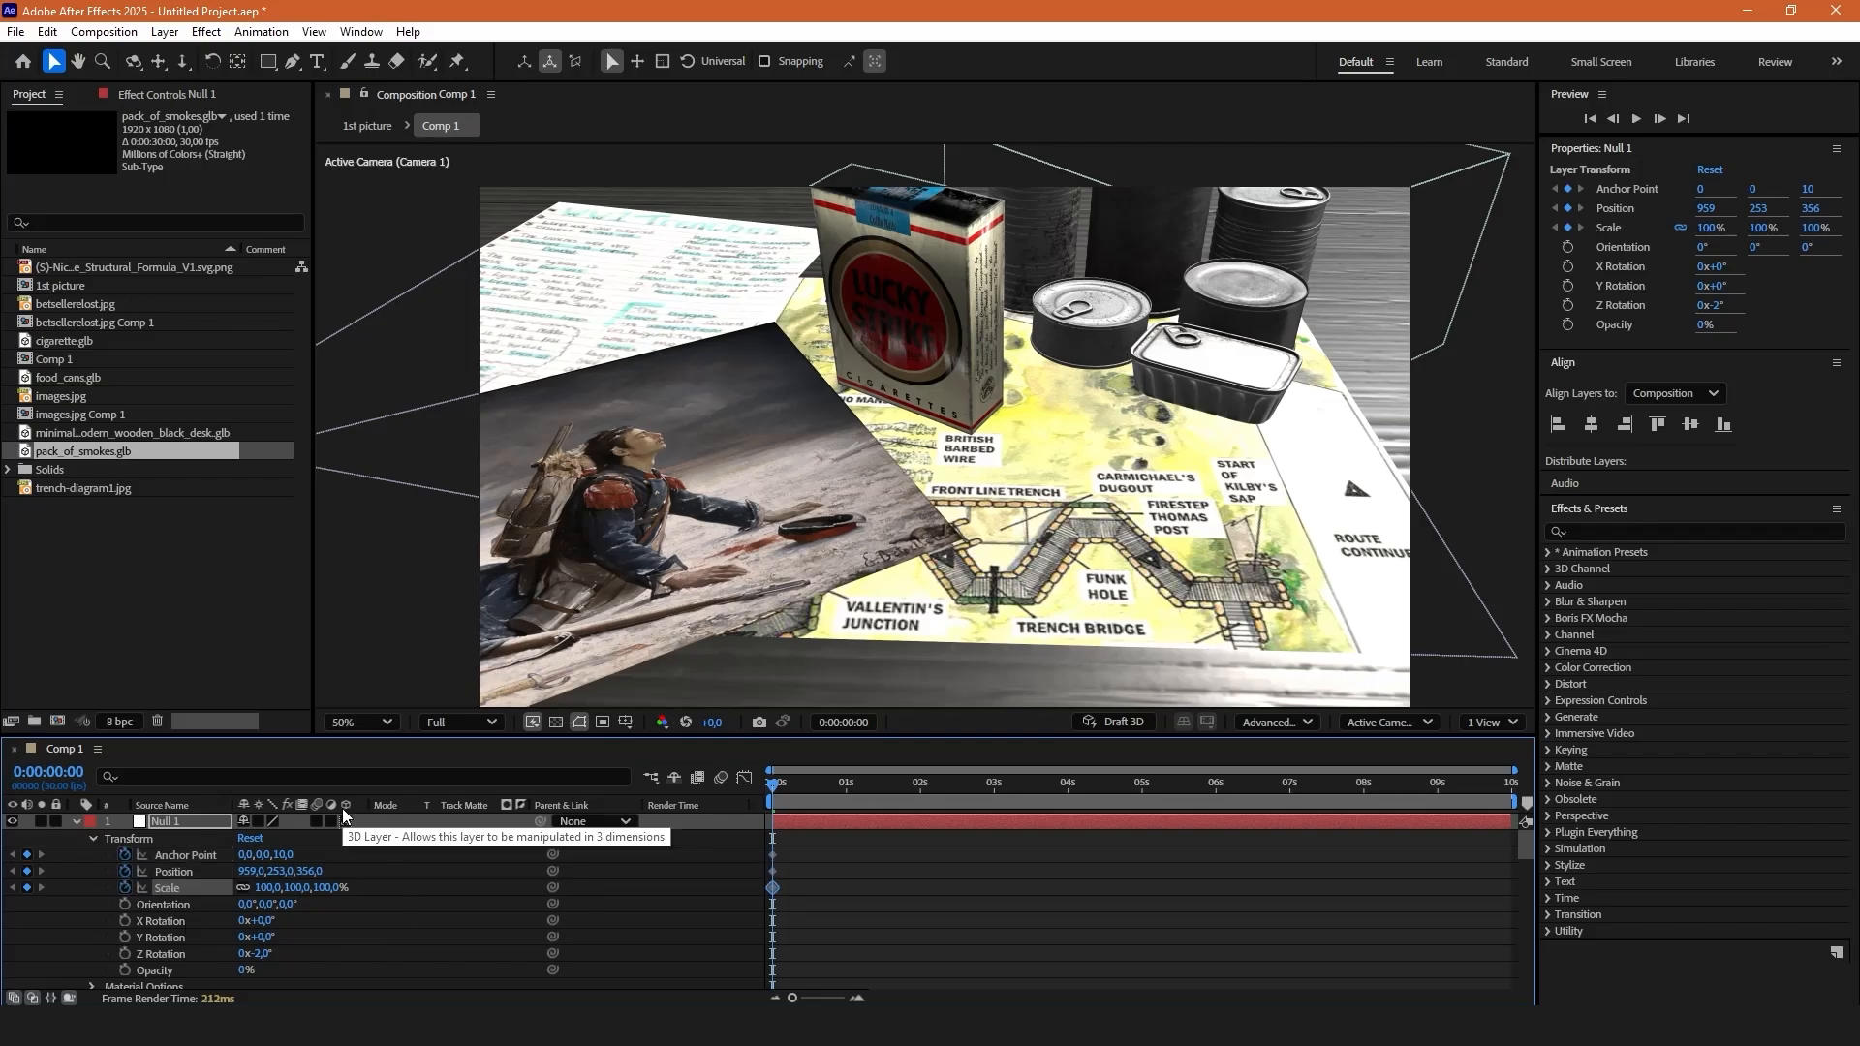
# Add the cigarette.glb model to Comp 1 above the food cans layer, with its model settings made to comp size.
pyautogui.scroll(-3, 997, 843)
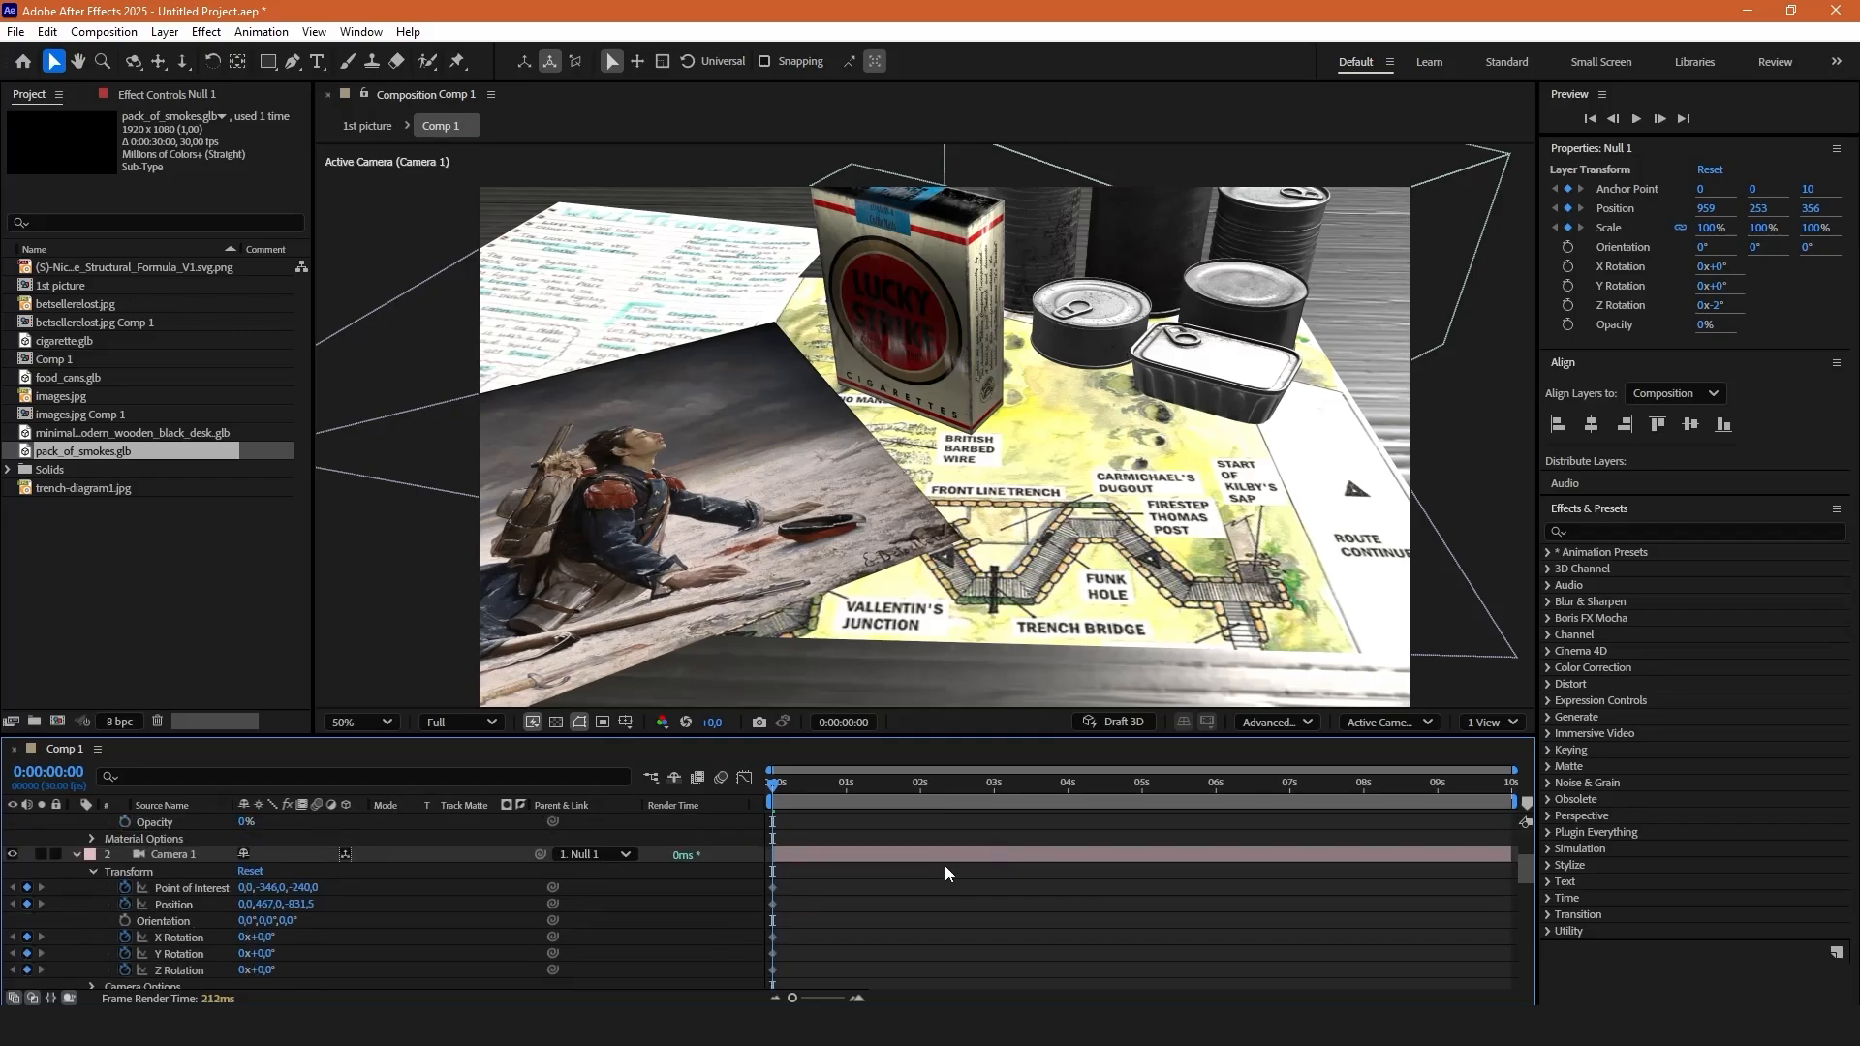
pyautogui.click(62, 345)
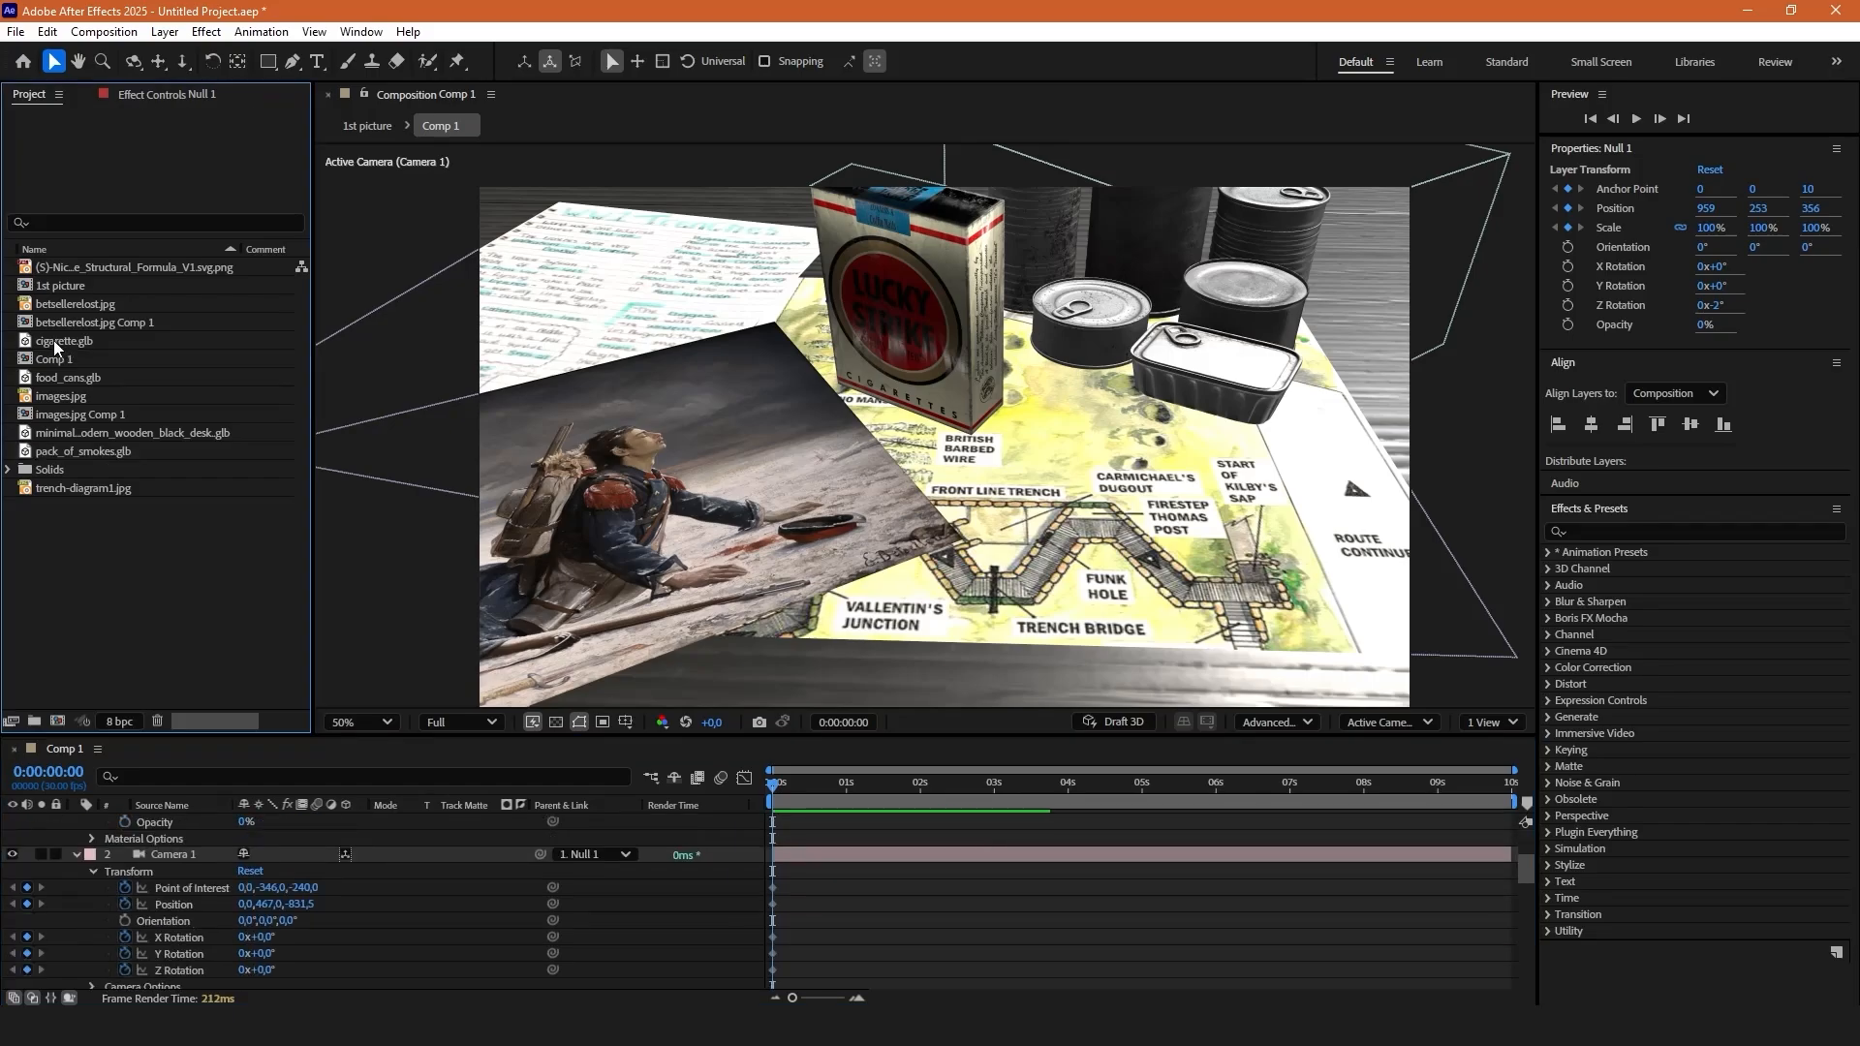
pyautogui.moveTo(50, 340); pyautogui.dragTo(173, 897)
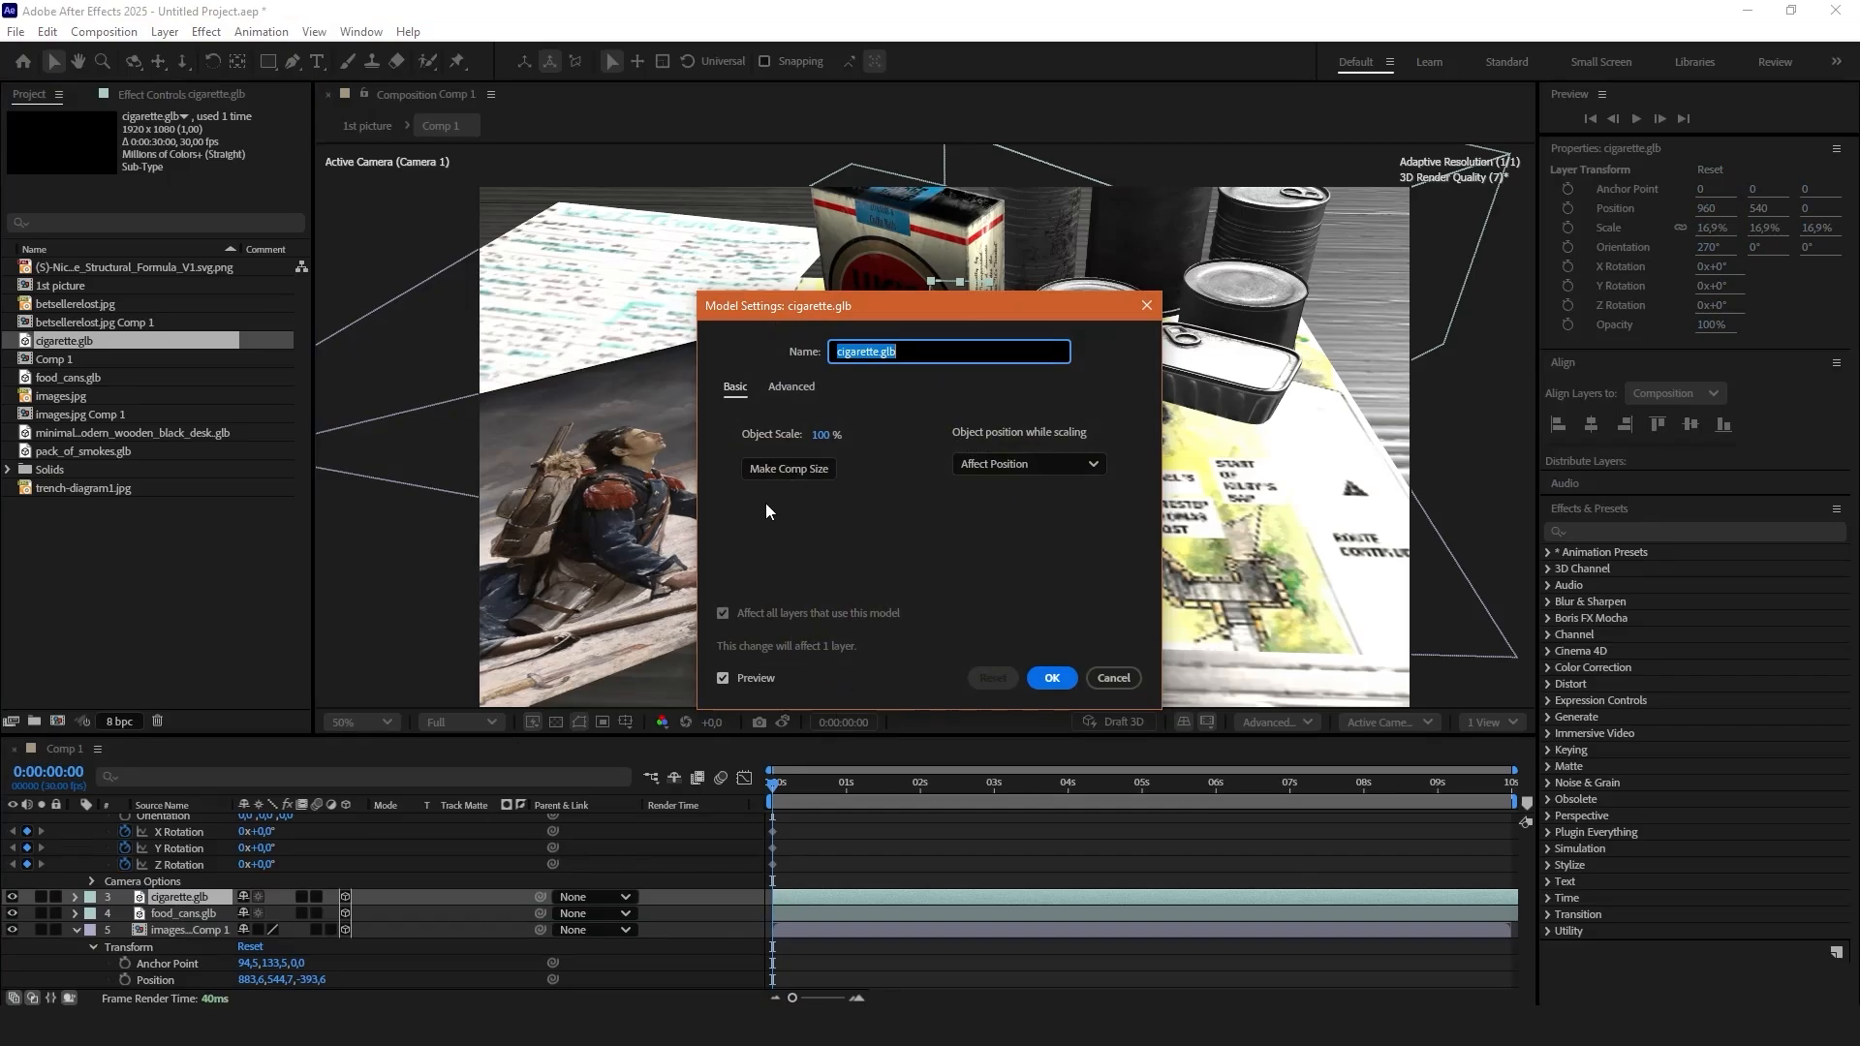
pyautogui.click(788, 469)
pyautogui.click(1051, 677)
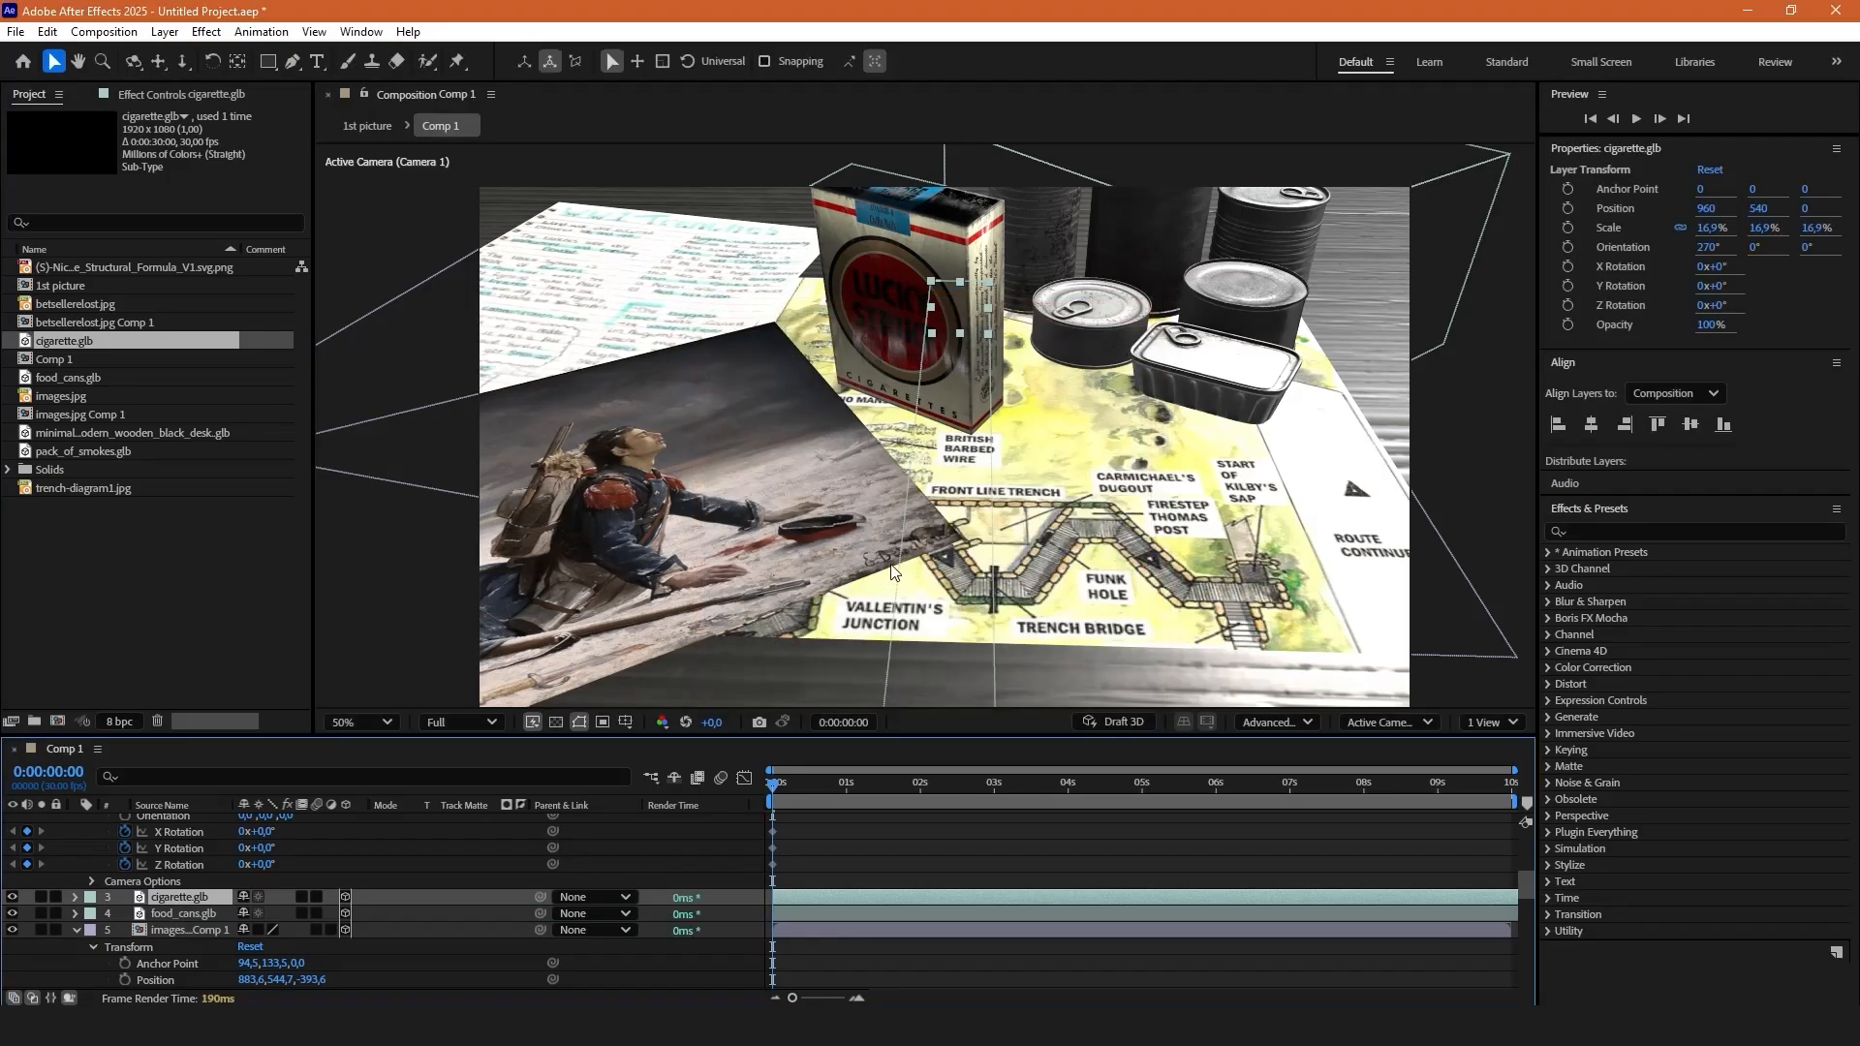
# Move the cigarette model along Y and Z to position 960, 679.6, -421.
pyautogui.press(',')
pyautogui.press(',')
pyautogui.moveTo(932, 705); pyautogui.dragTo(919, 247)
pyautogui.press('.')
pyautogui.press('.')
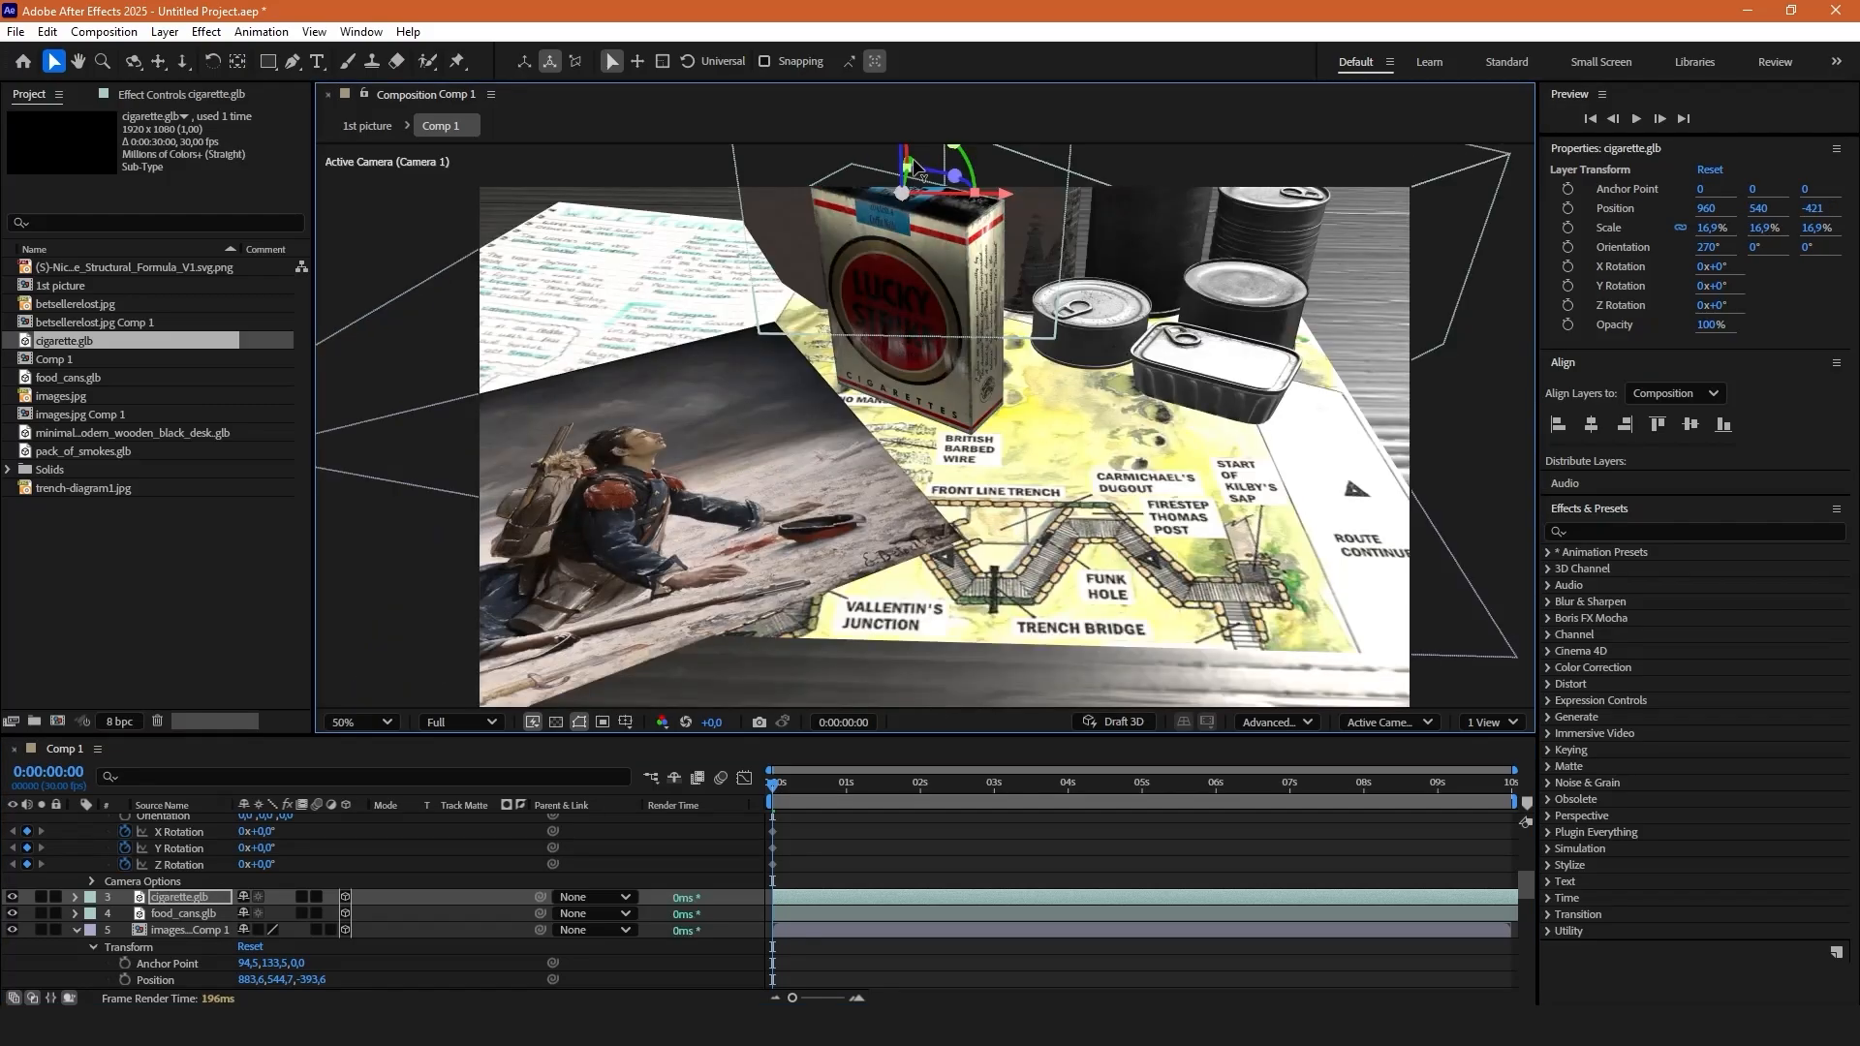
pyautogui.moveTo(908, 167); pyautogui.dragTo(789, 697)
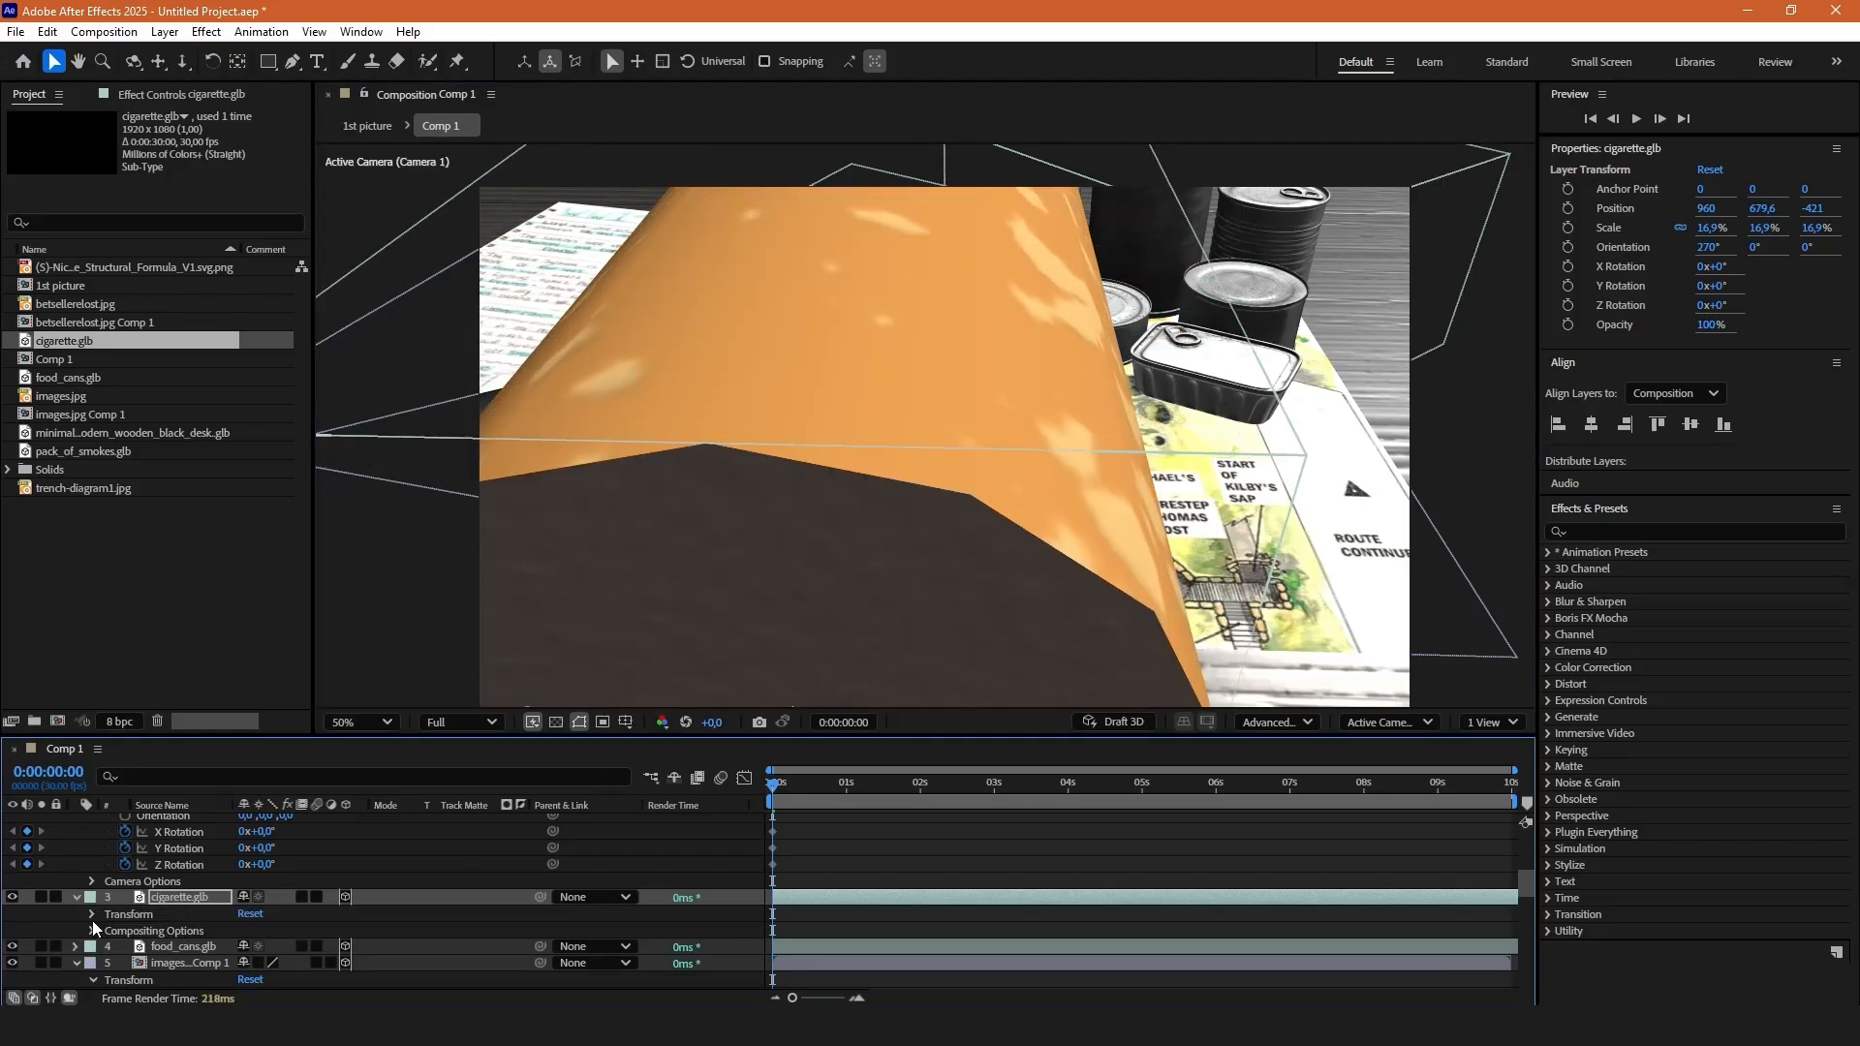
# Scale the cigarette to 0.7% and lay it on the trench map at position 987.9, 636.4, -393.4 with a Y orientation of 61.1°.
pyautogui.scroll(-2, 282, 945)
pyautogui.moveTo(286, 899); pyautogui.dragTo(272, 899)
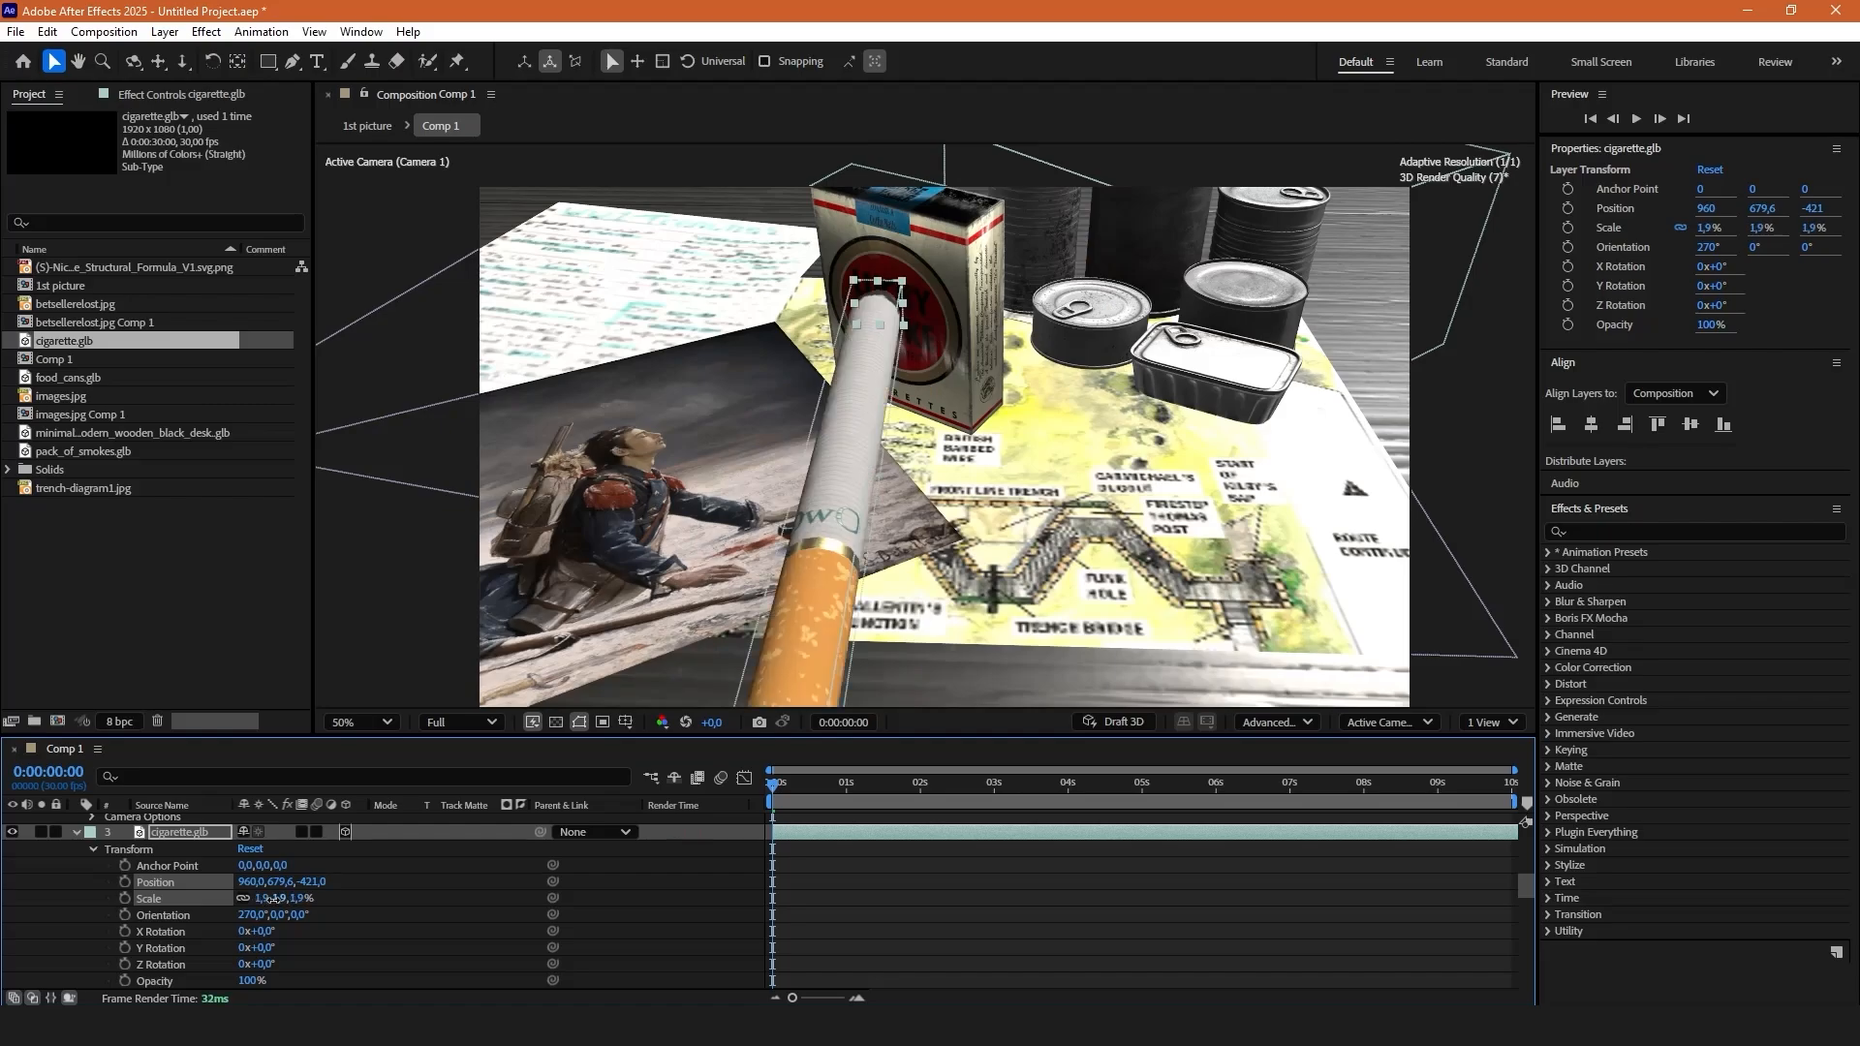
pyautogui.click(291, 899)
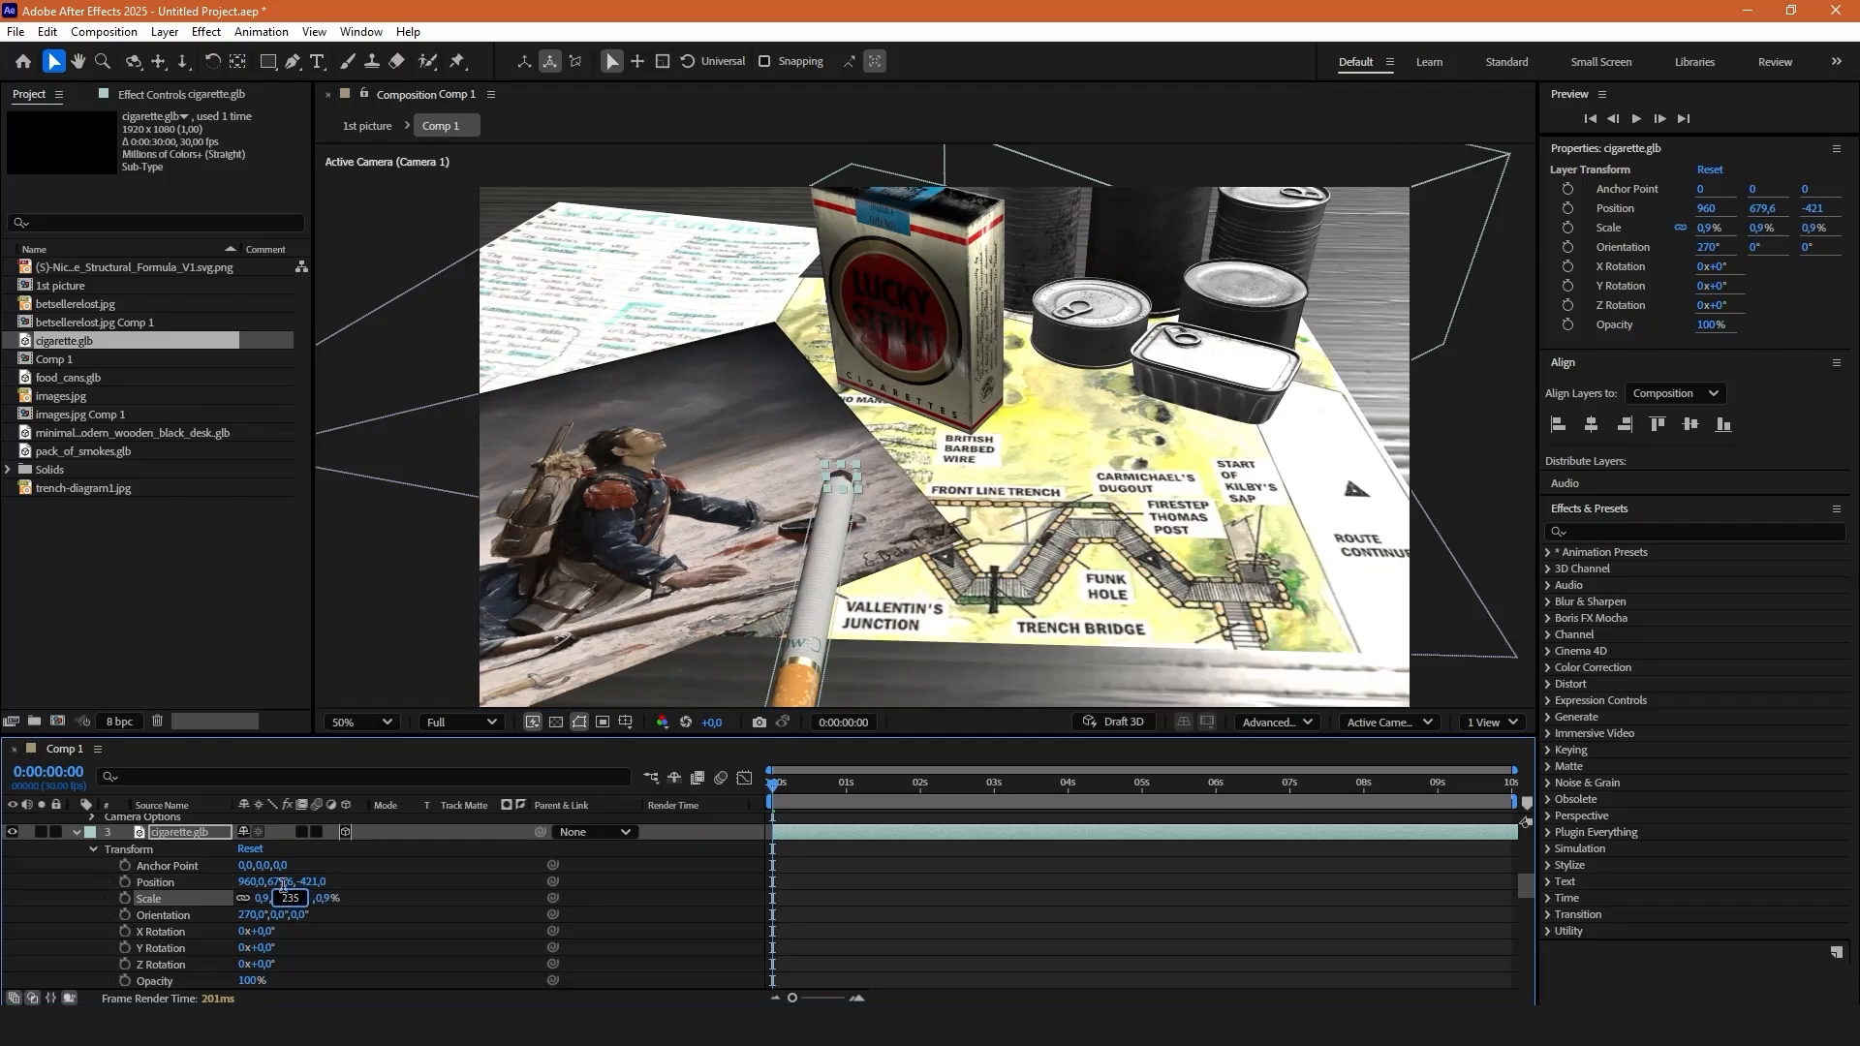
pyautogui.write('0,7')
pyautogui.press('Return')
pyautogui.moveTo(809, 557); pyautogui.dragTo(1078, 617)
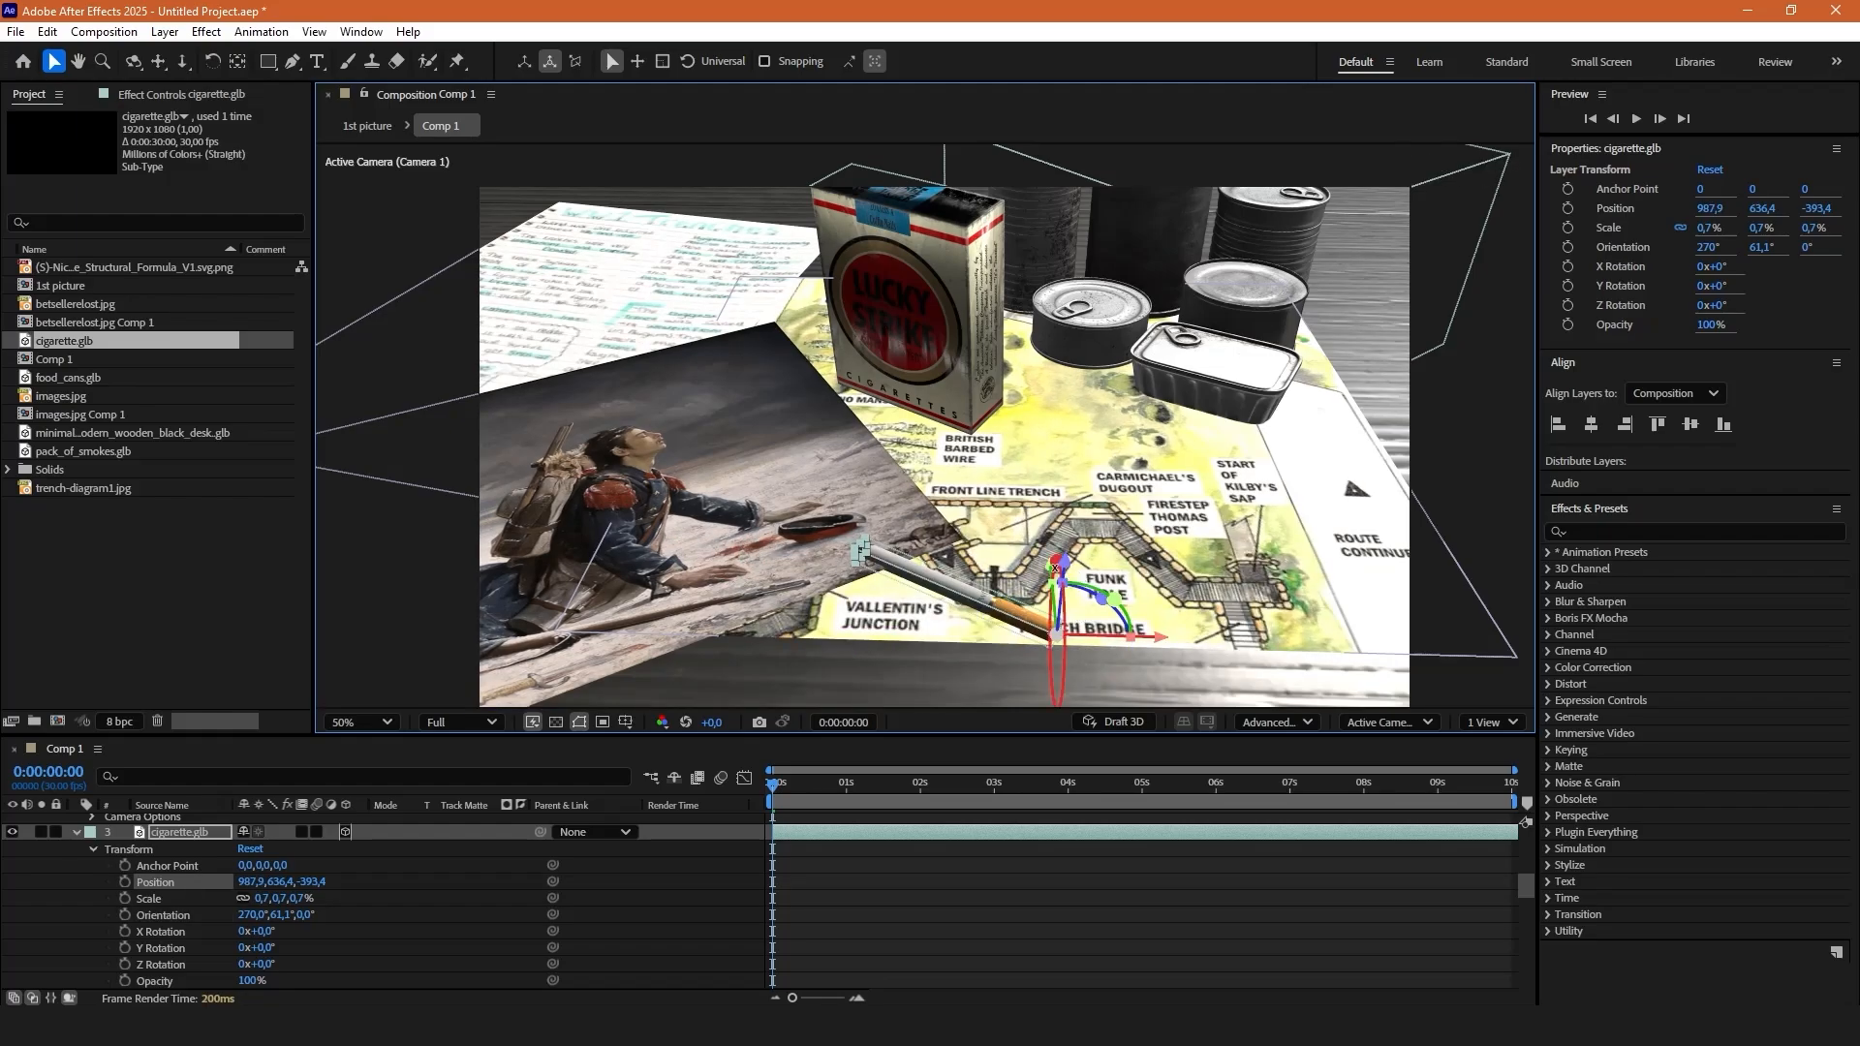
pyautogui.click(456, 854)
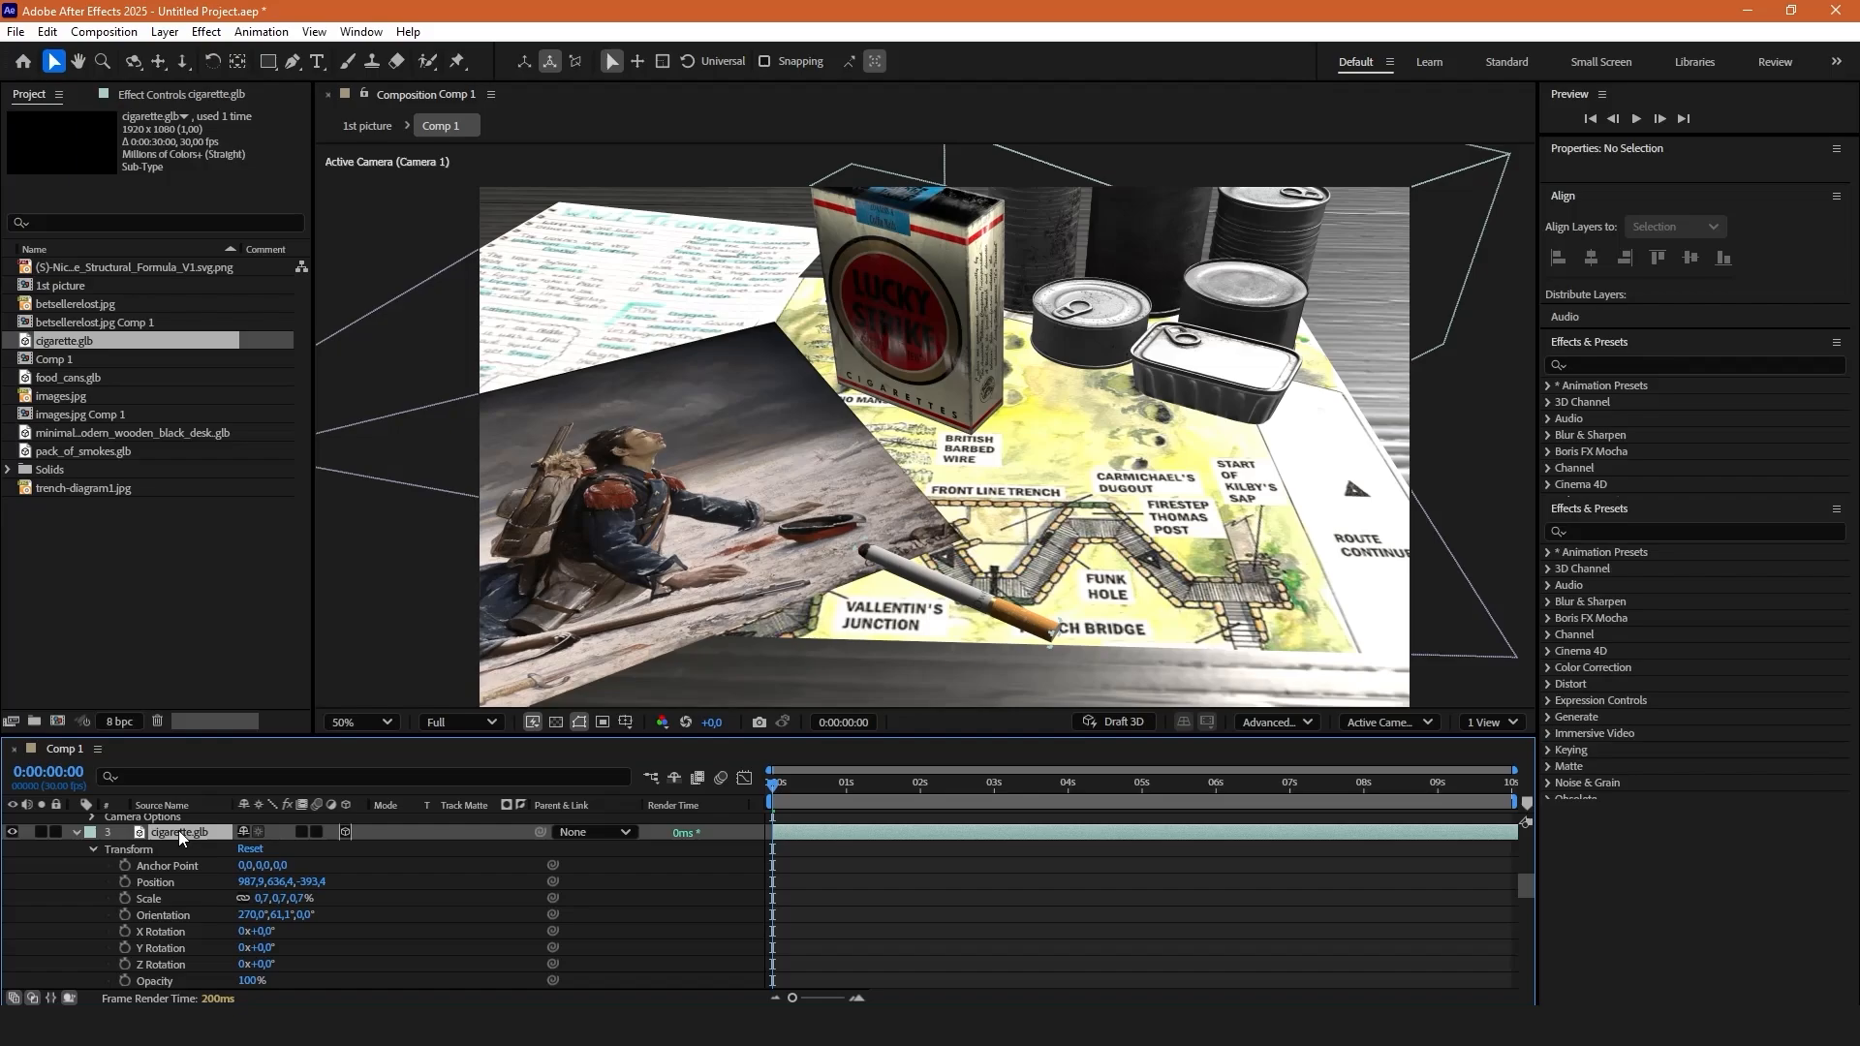
# Duplicate the cigarette twice, placing the copies at Y positions 626.8 and 616.6 and turning the second copy to cross the others.
pyautogui.hotkey('ctrl', 'd')
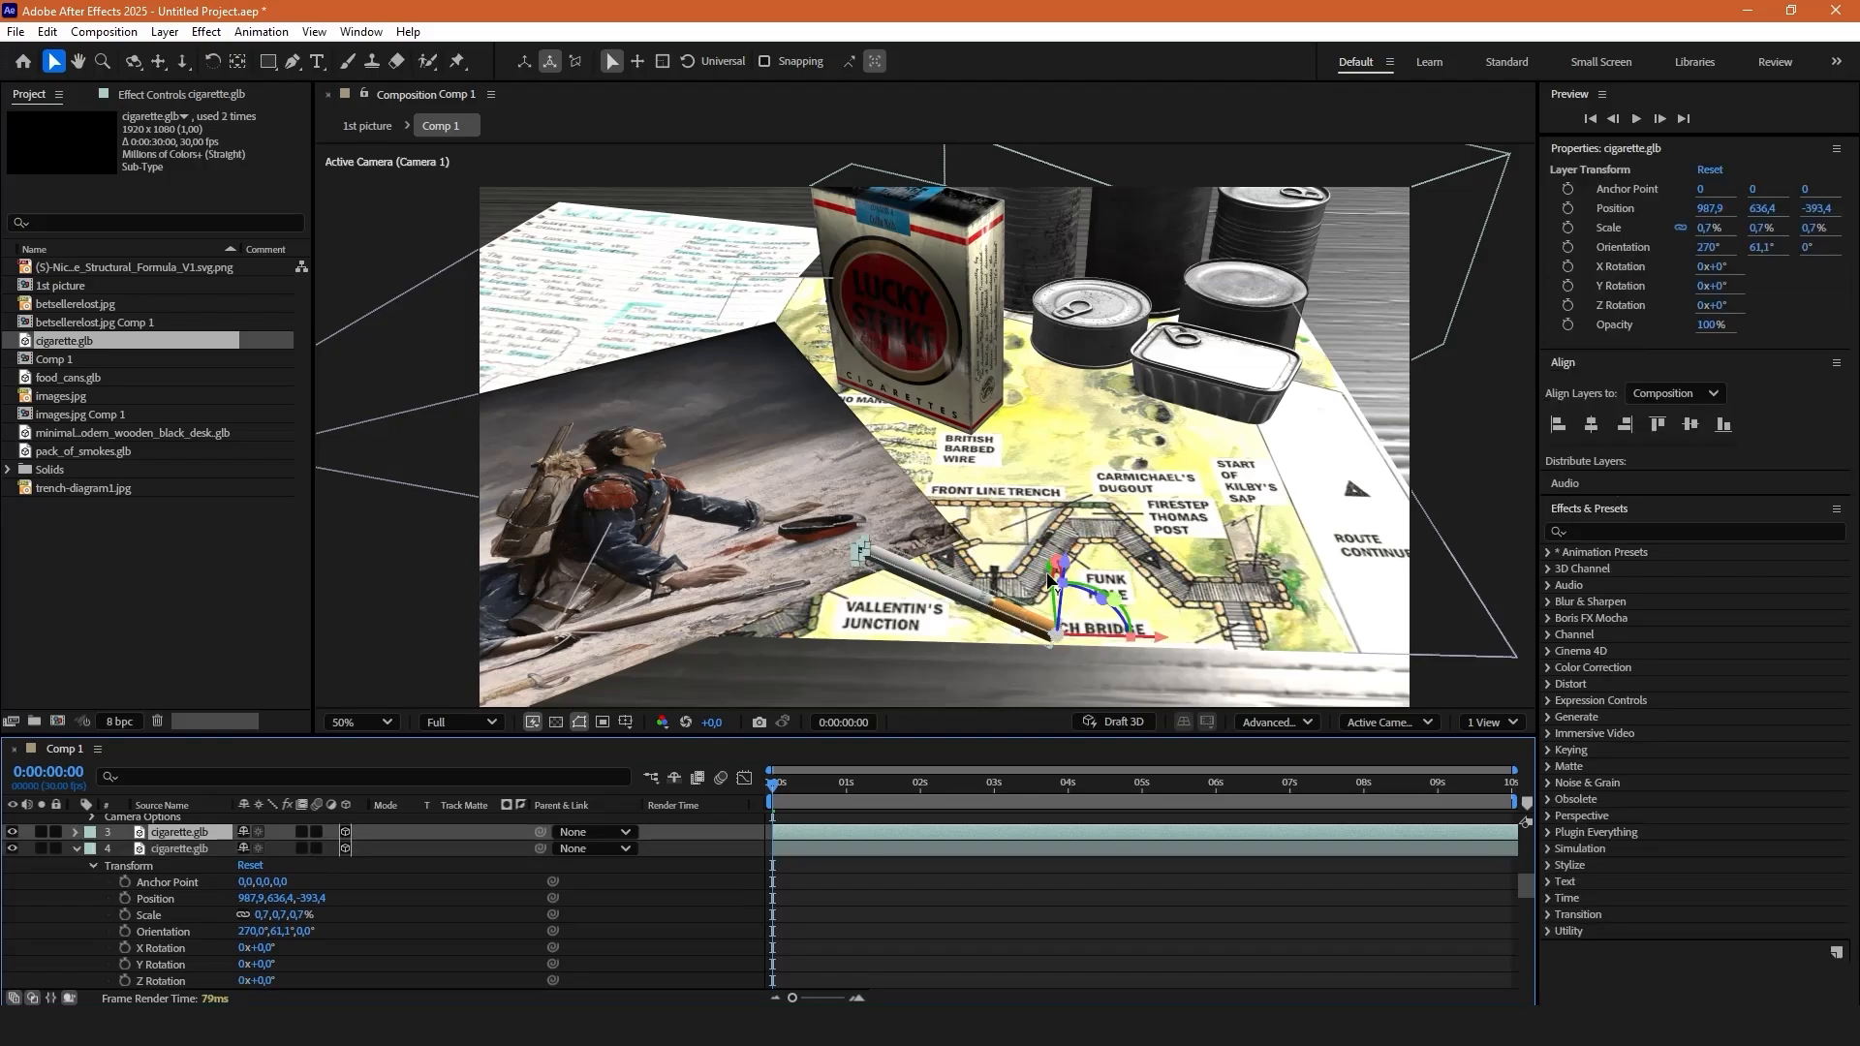
pyautogui.moveTo(1049, 581); pyautogui.dragTo(1096, 555)
pyautogui.hotkey('ctrl', 'd')
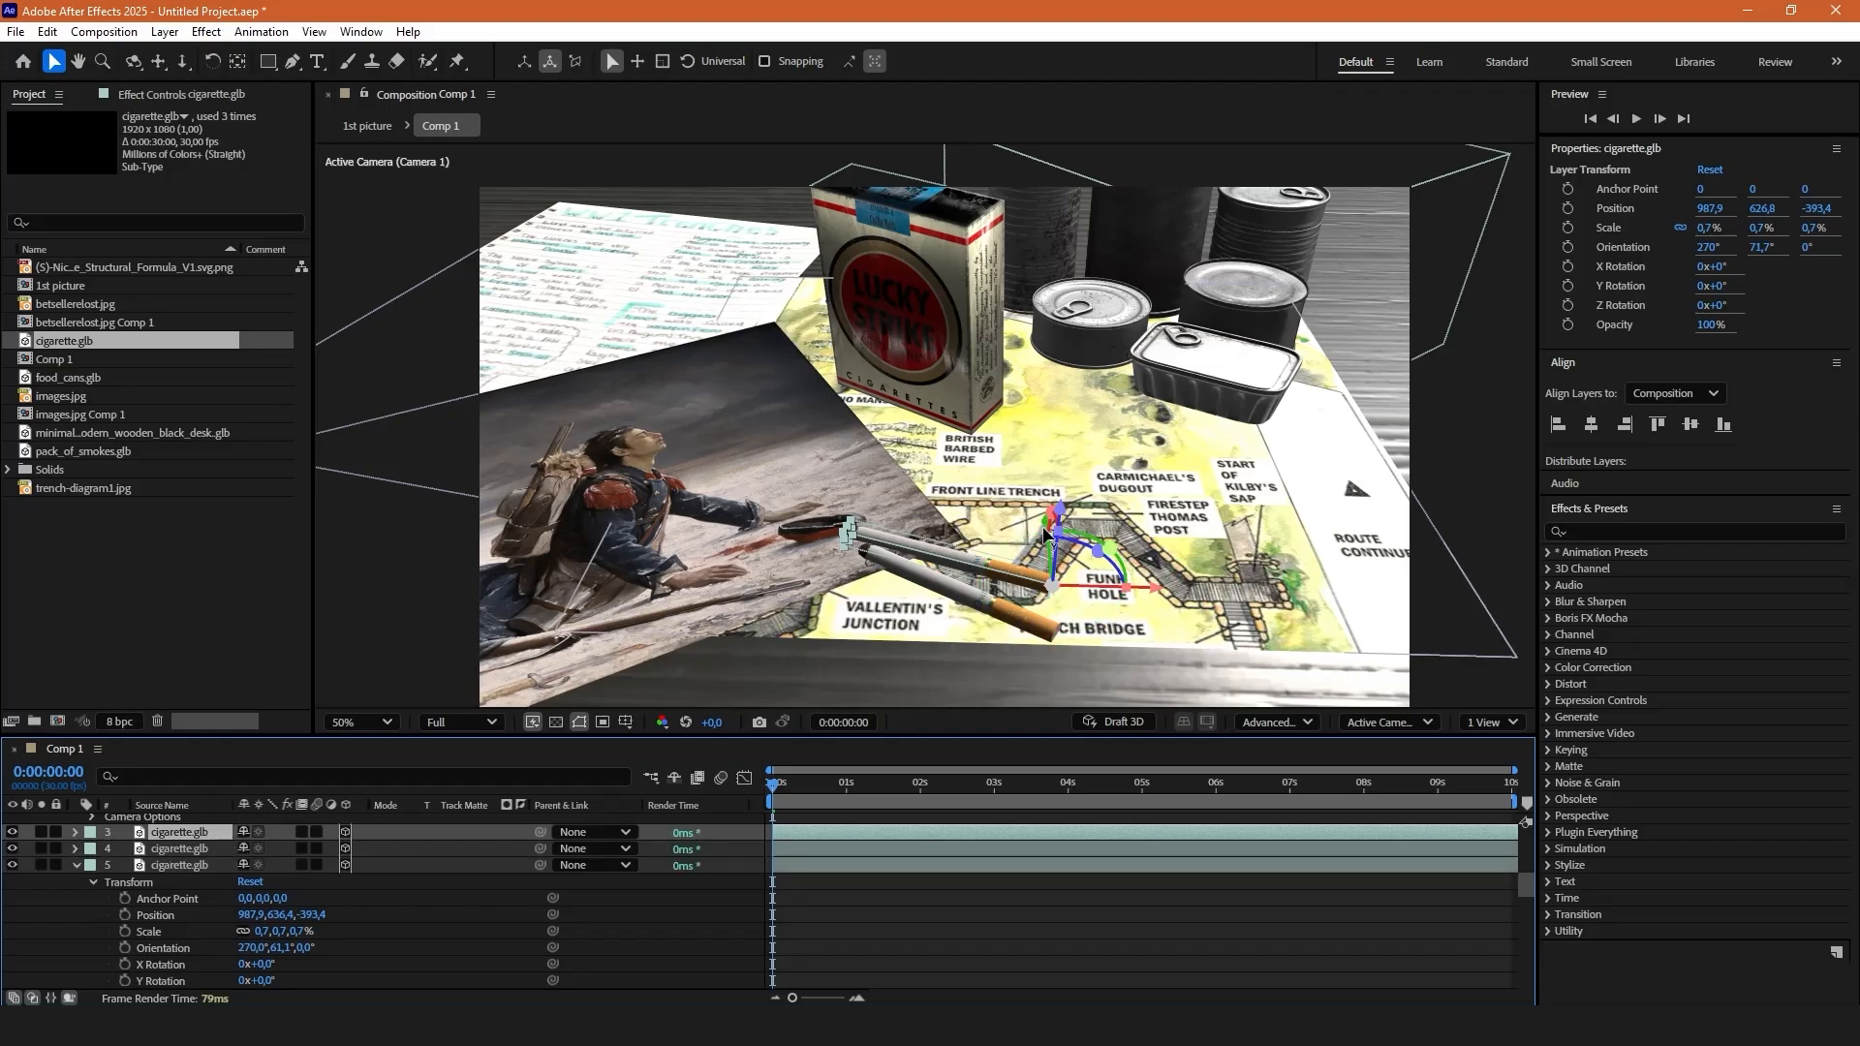
pyautogui.moveTo(1047, 532); pyautogui.dragTo(1095, 507)
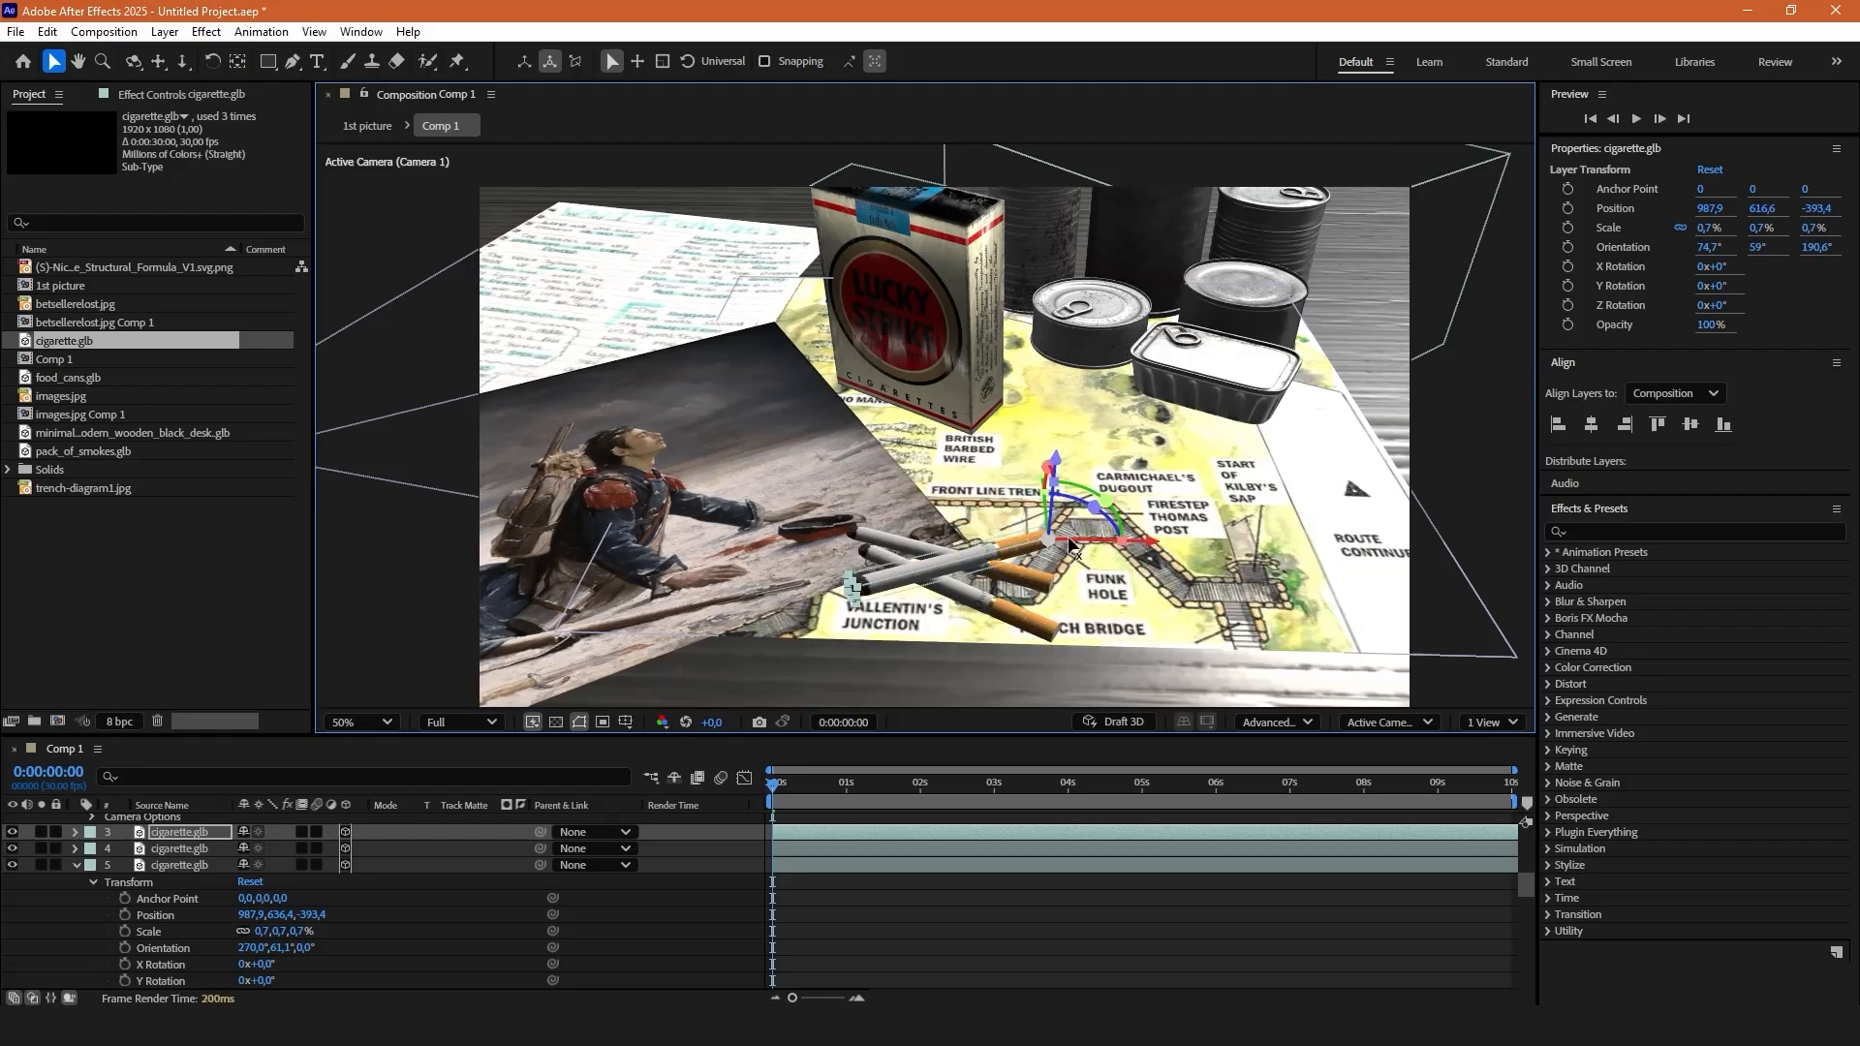
# Fine-tune the orientation of the crossing cigarette so it rests across the other two.
pyautogui.hotkey('ctrl', 'shift', 'a')
pyautogui.scroll(4, 969, 562)
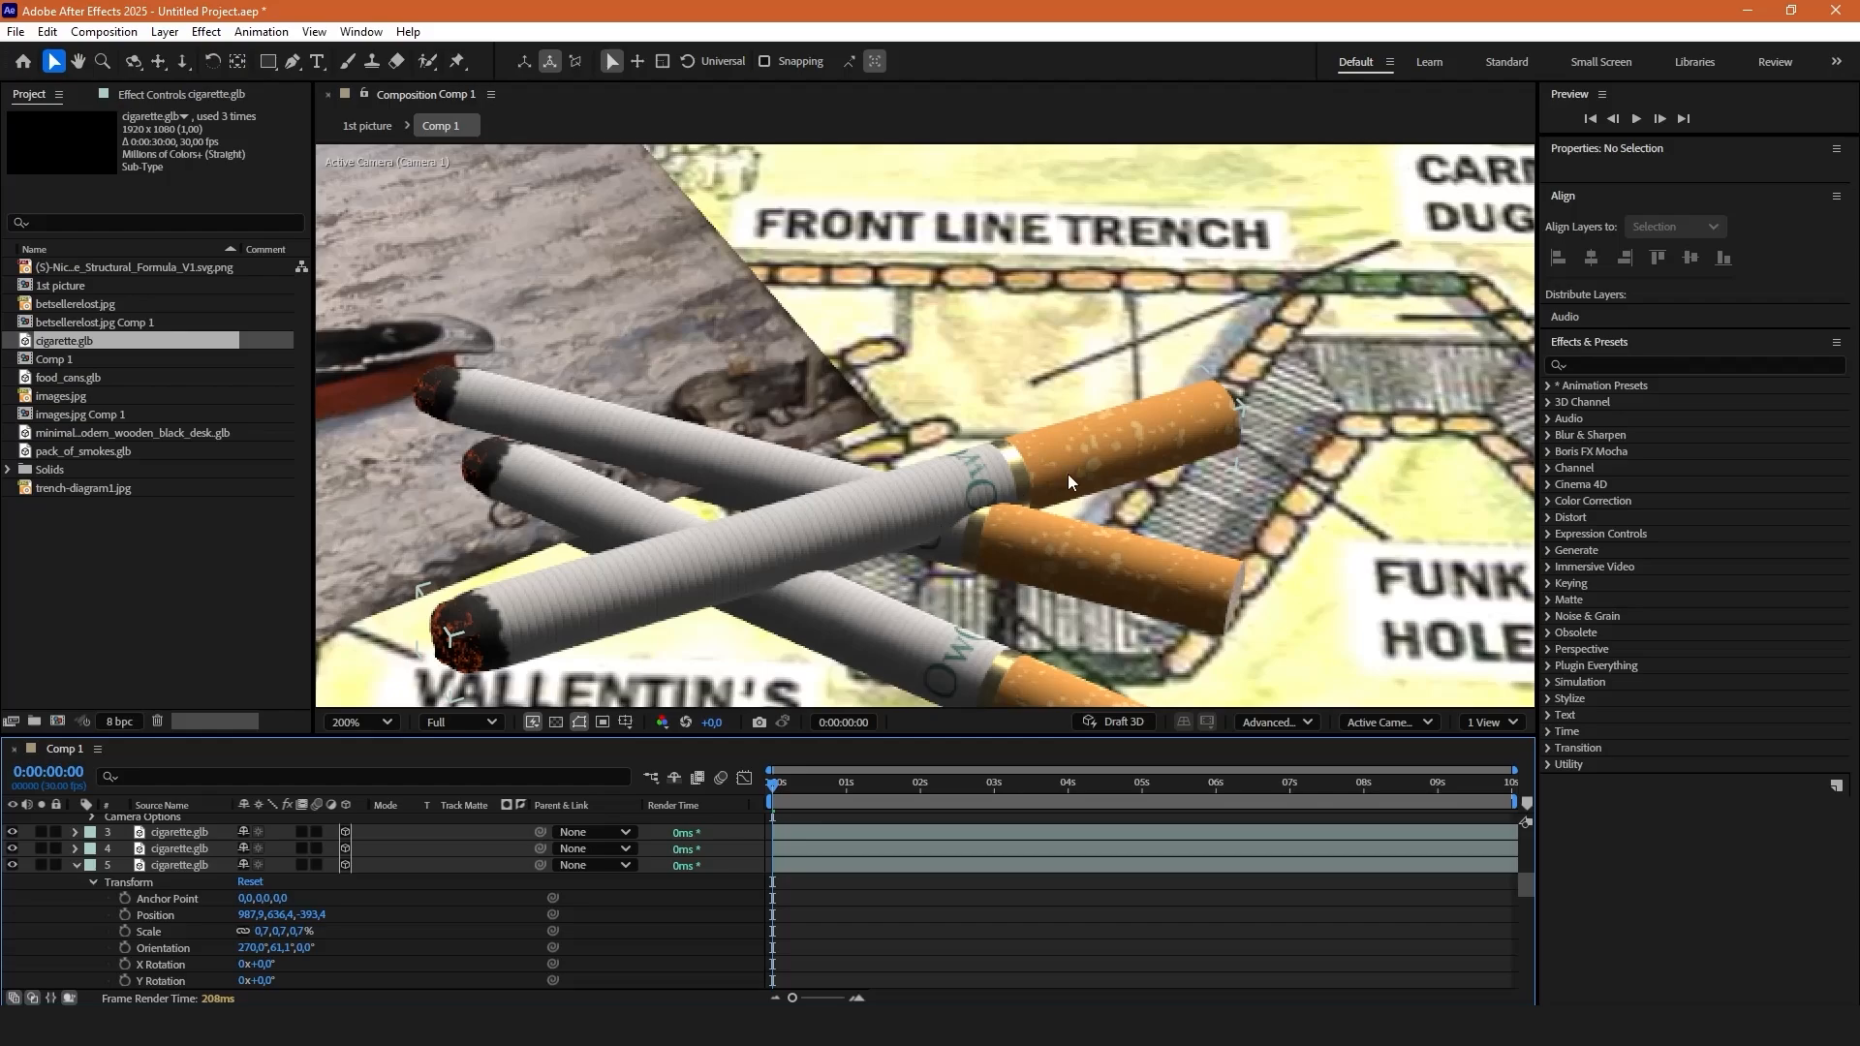
pyautogui.click(179, 832)
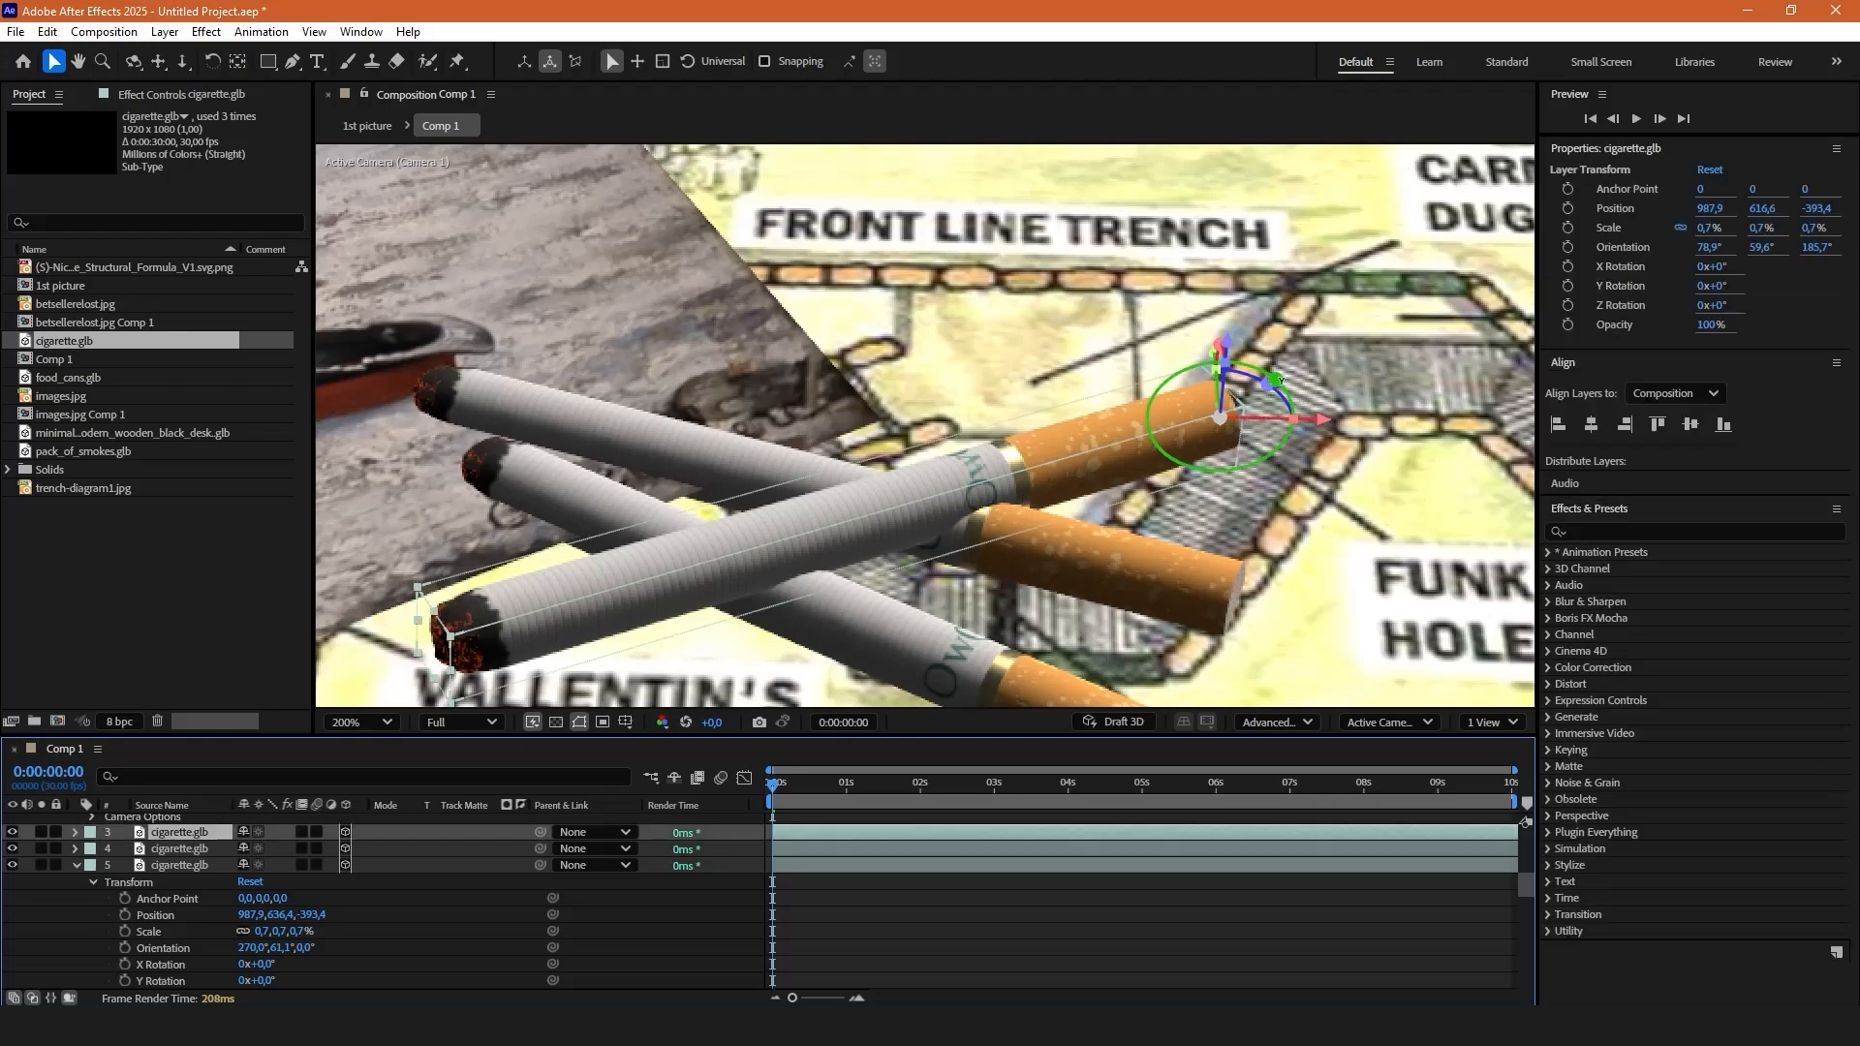
pyautogui.moveTo(1277, 383); pyautogui.dragTo(1308, 377)
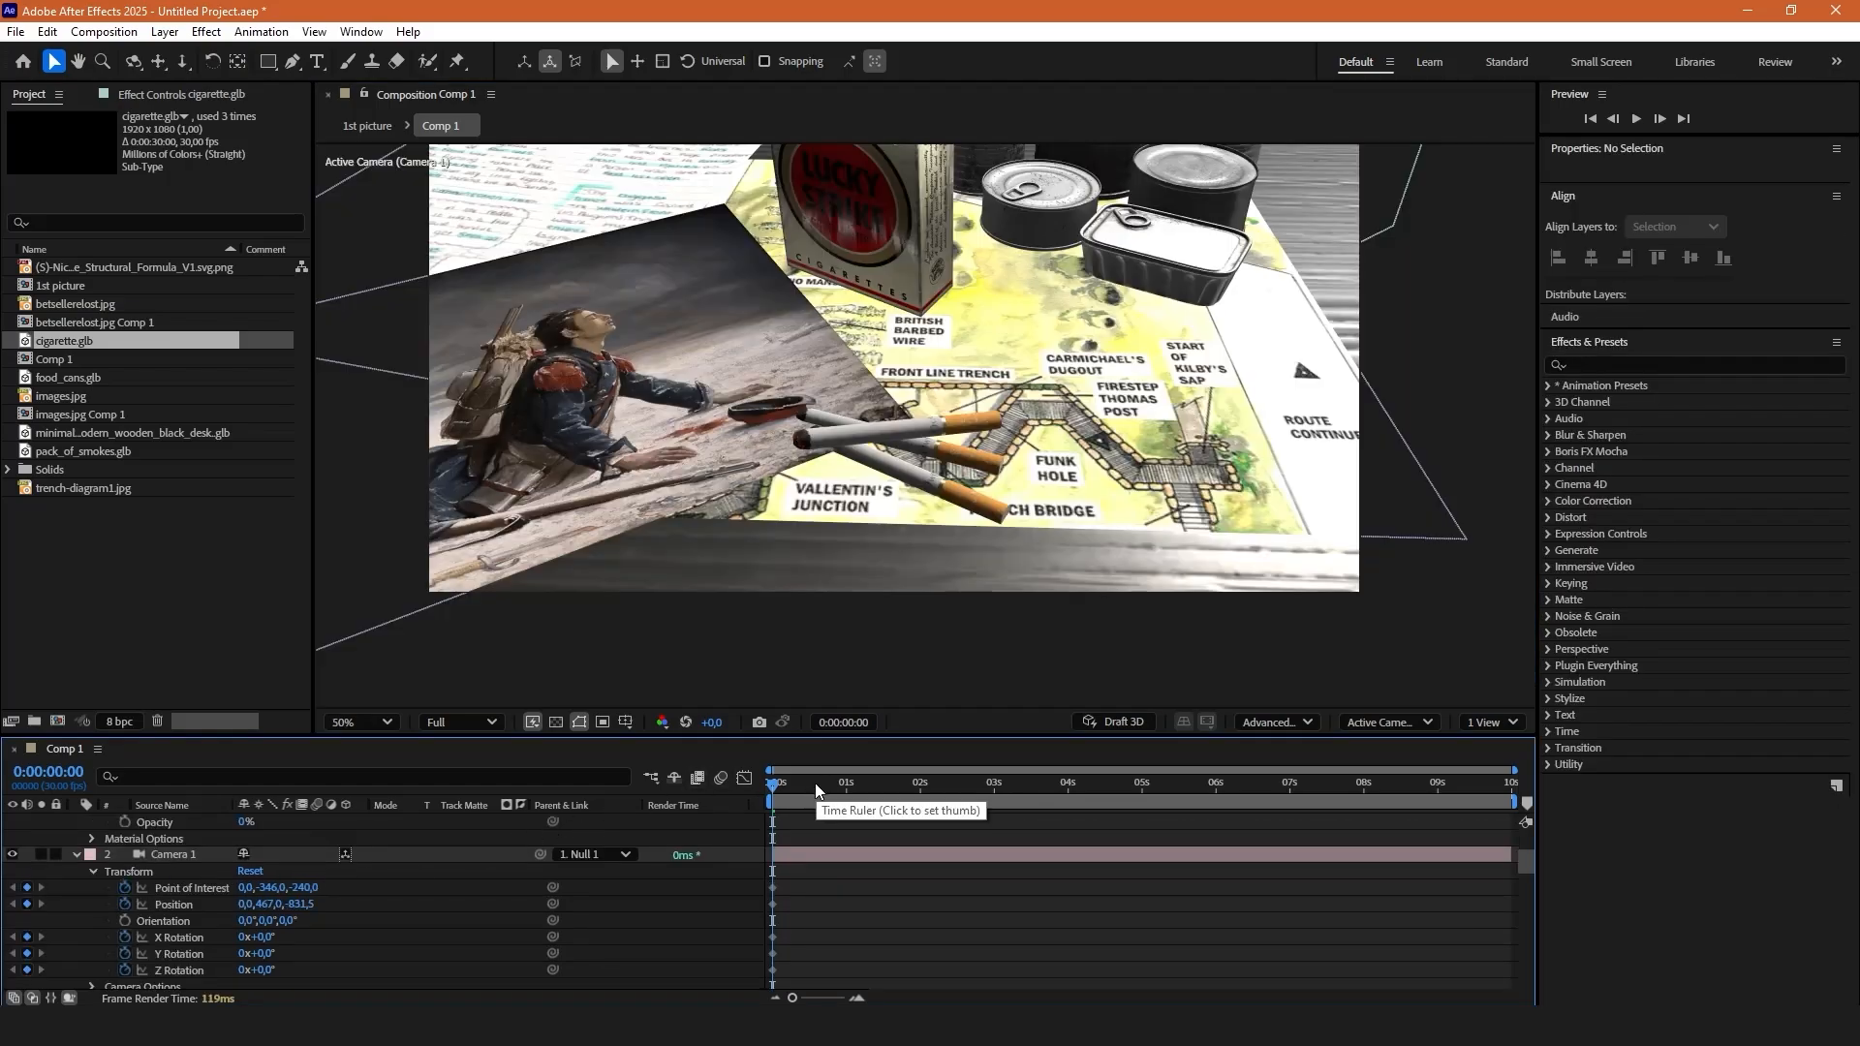
# At 0:00:09:29, keyframe Camera 1's animated transforms and Null 1's Anchor Point, Position and Scale, and set the camera's Y position to 451.
pyautogui.moveTo(786, 786); pyautogui.dragTo(1510, 776)
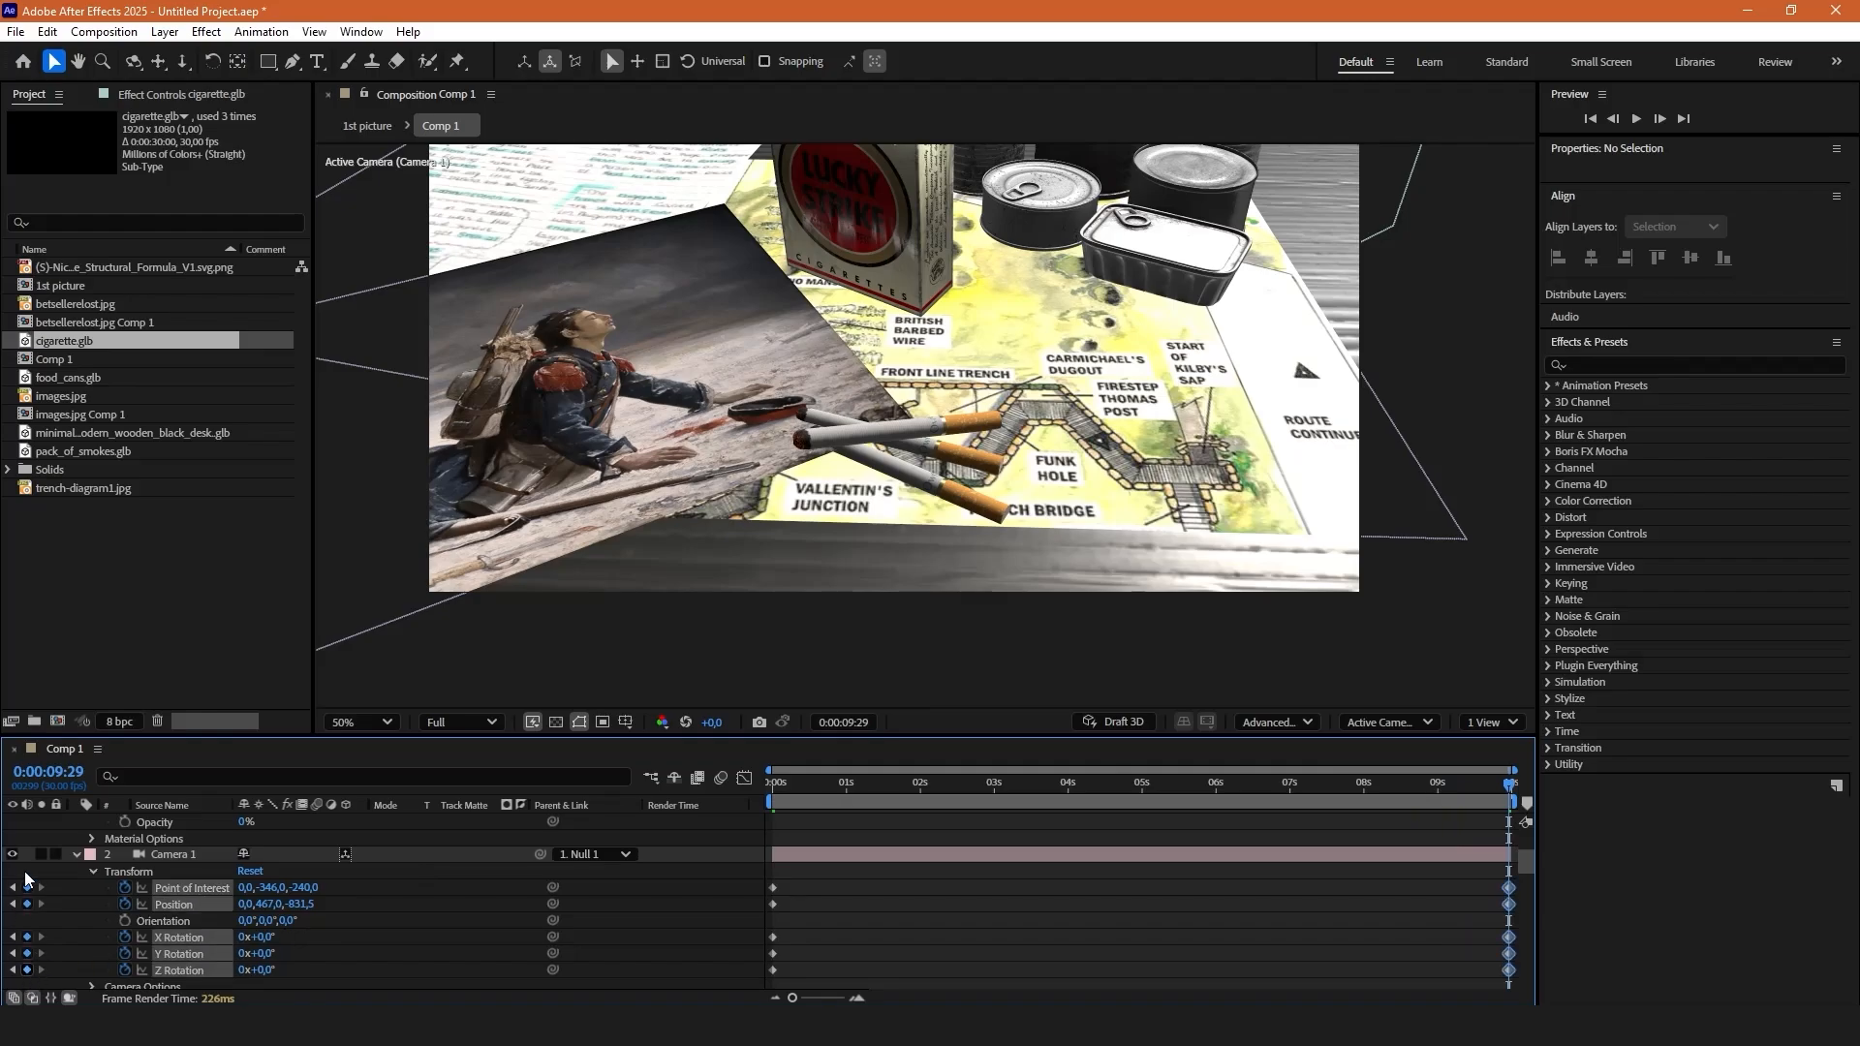
pyautogui.click(138, 890)
pyautogui.scroll(3, 138, 889)
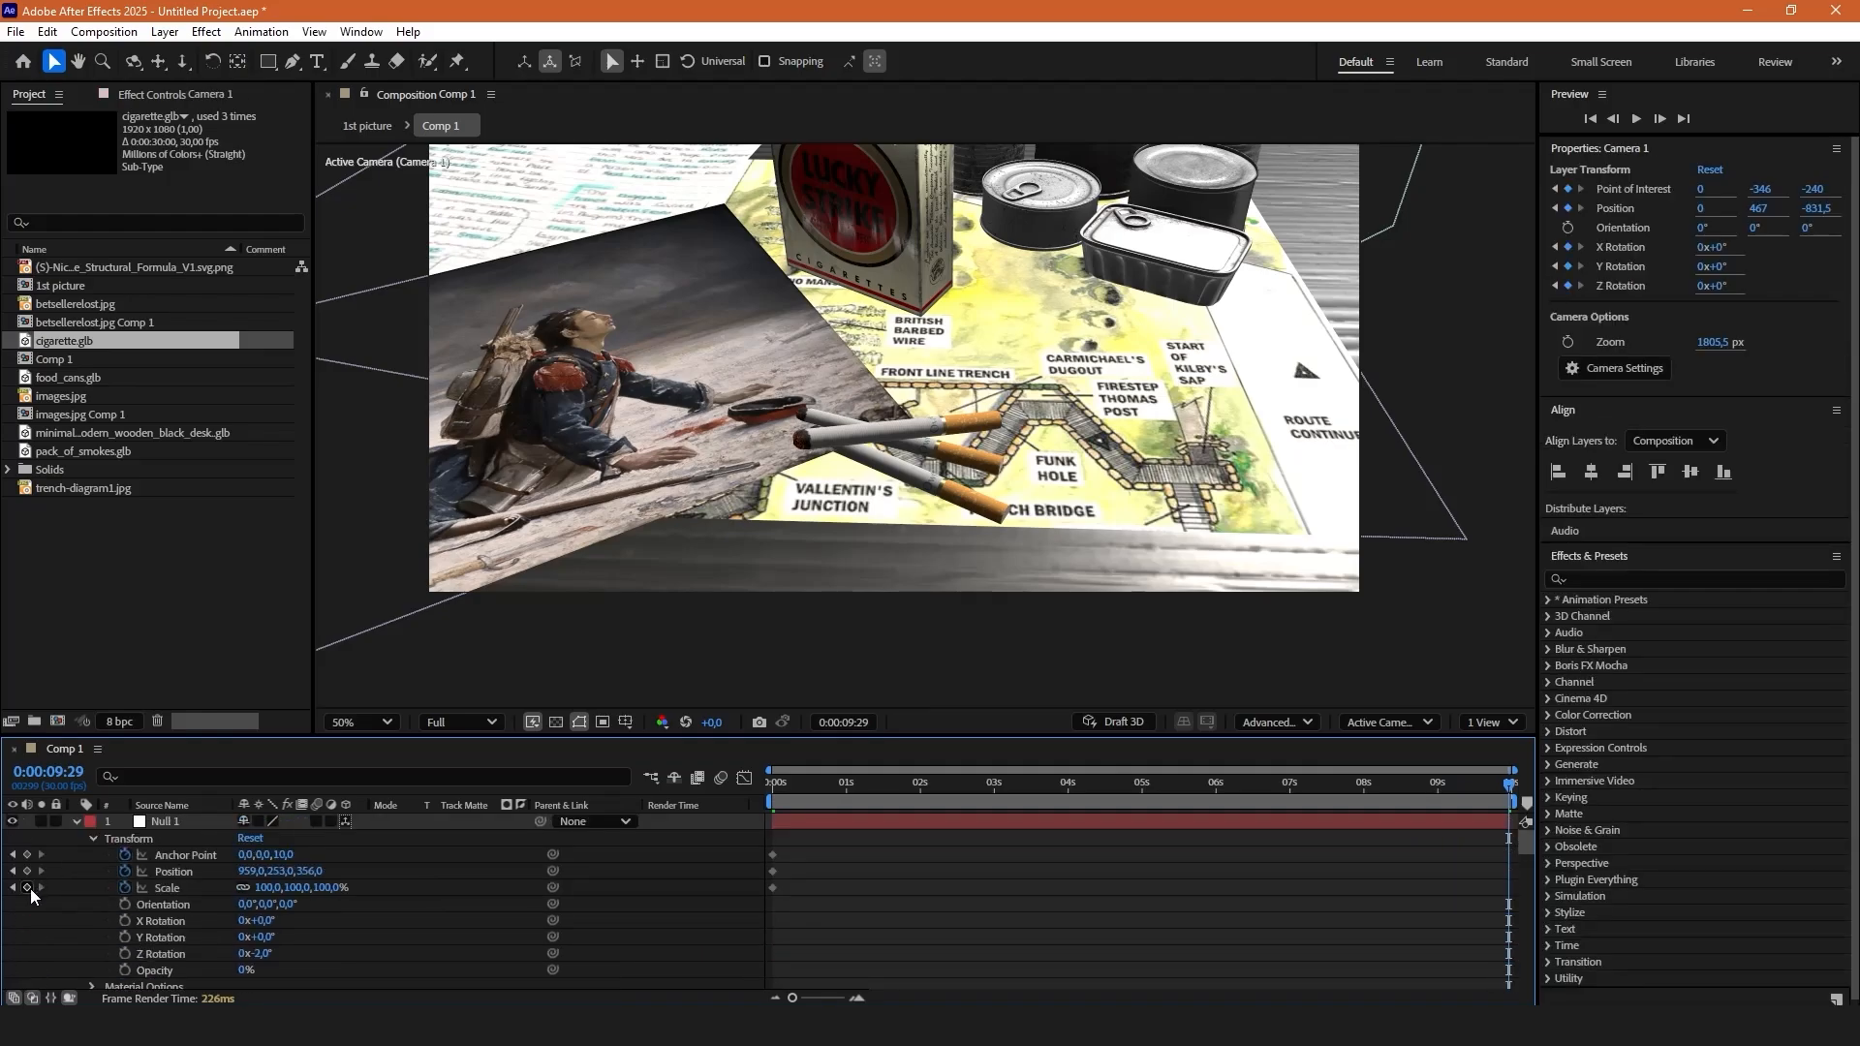
pyautogui.click(27, 888)
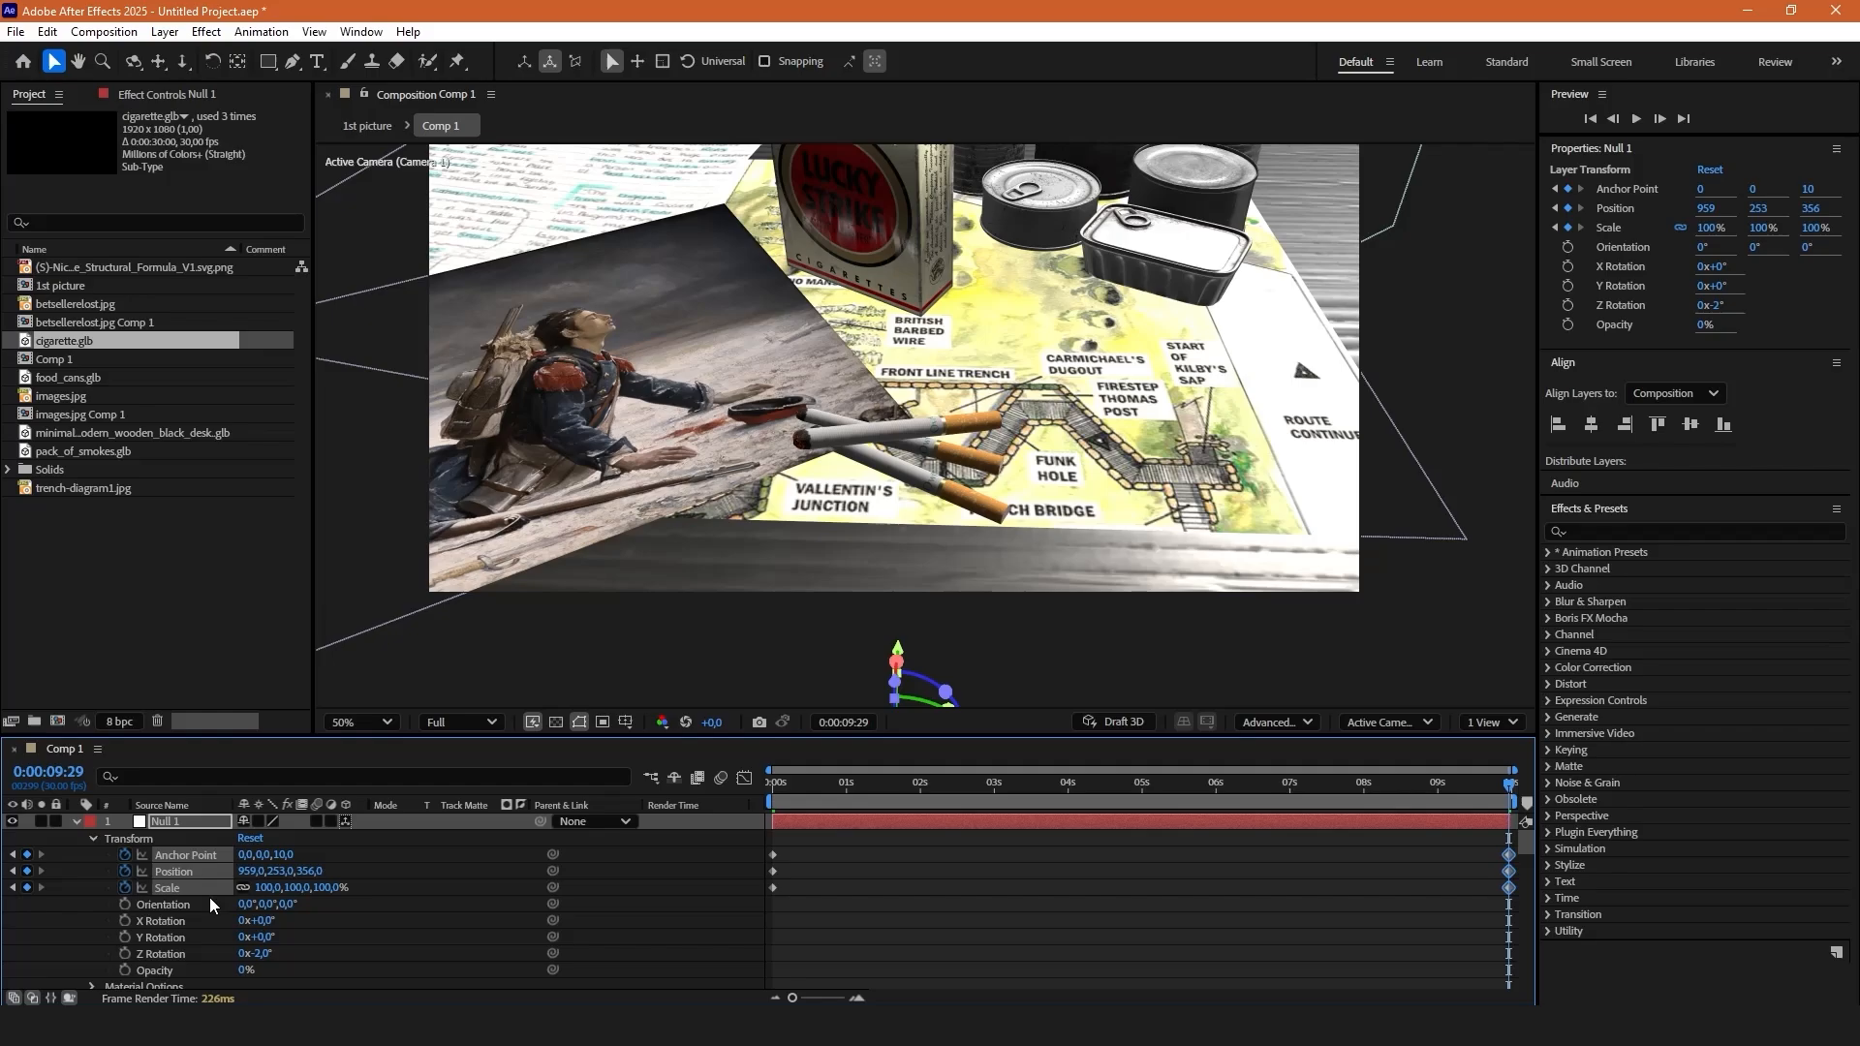
pyautogui.scroll(-2, 261, 906)
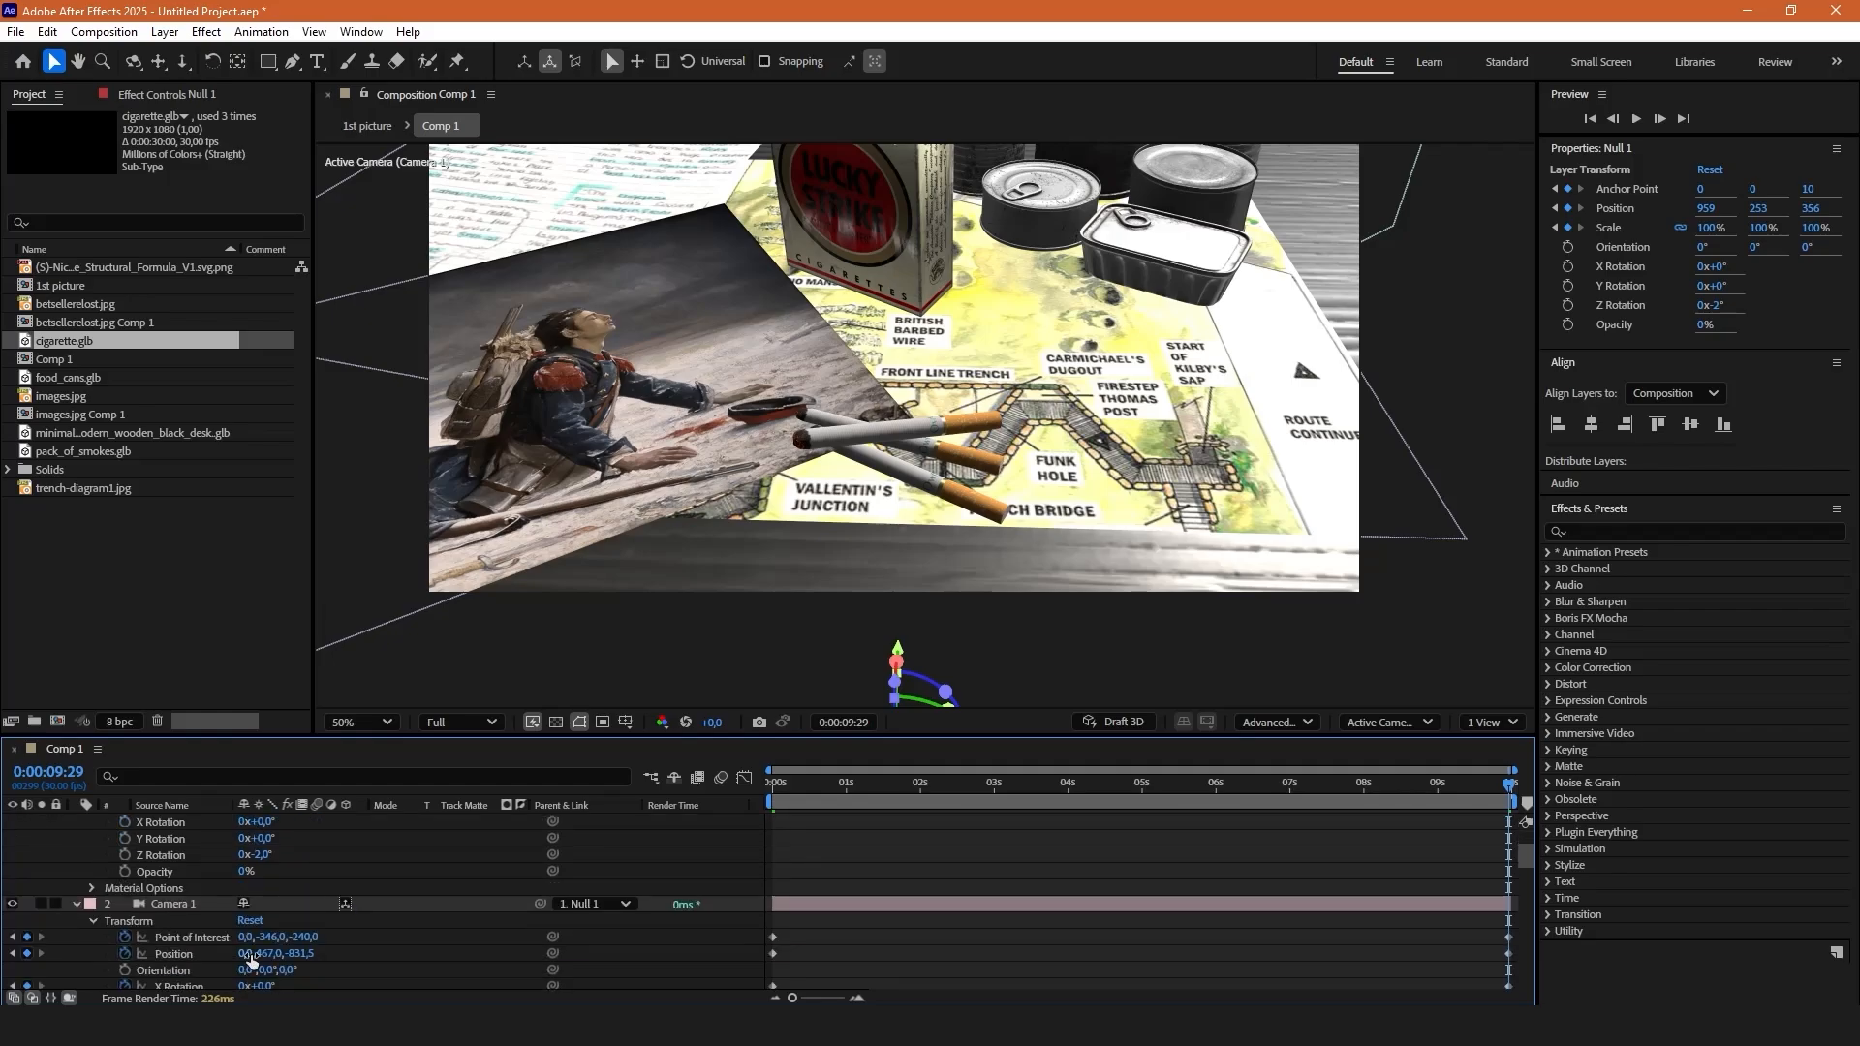
pyautogui.moveTo(250, 960); pyautogui.dragTo(287, 920)
# Keyframe Null 1's Z Rotation at 0:00:09:29 and at 0:00.
pyautogui.scroll(3, 287, 926)
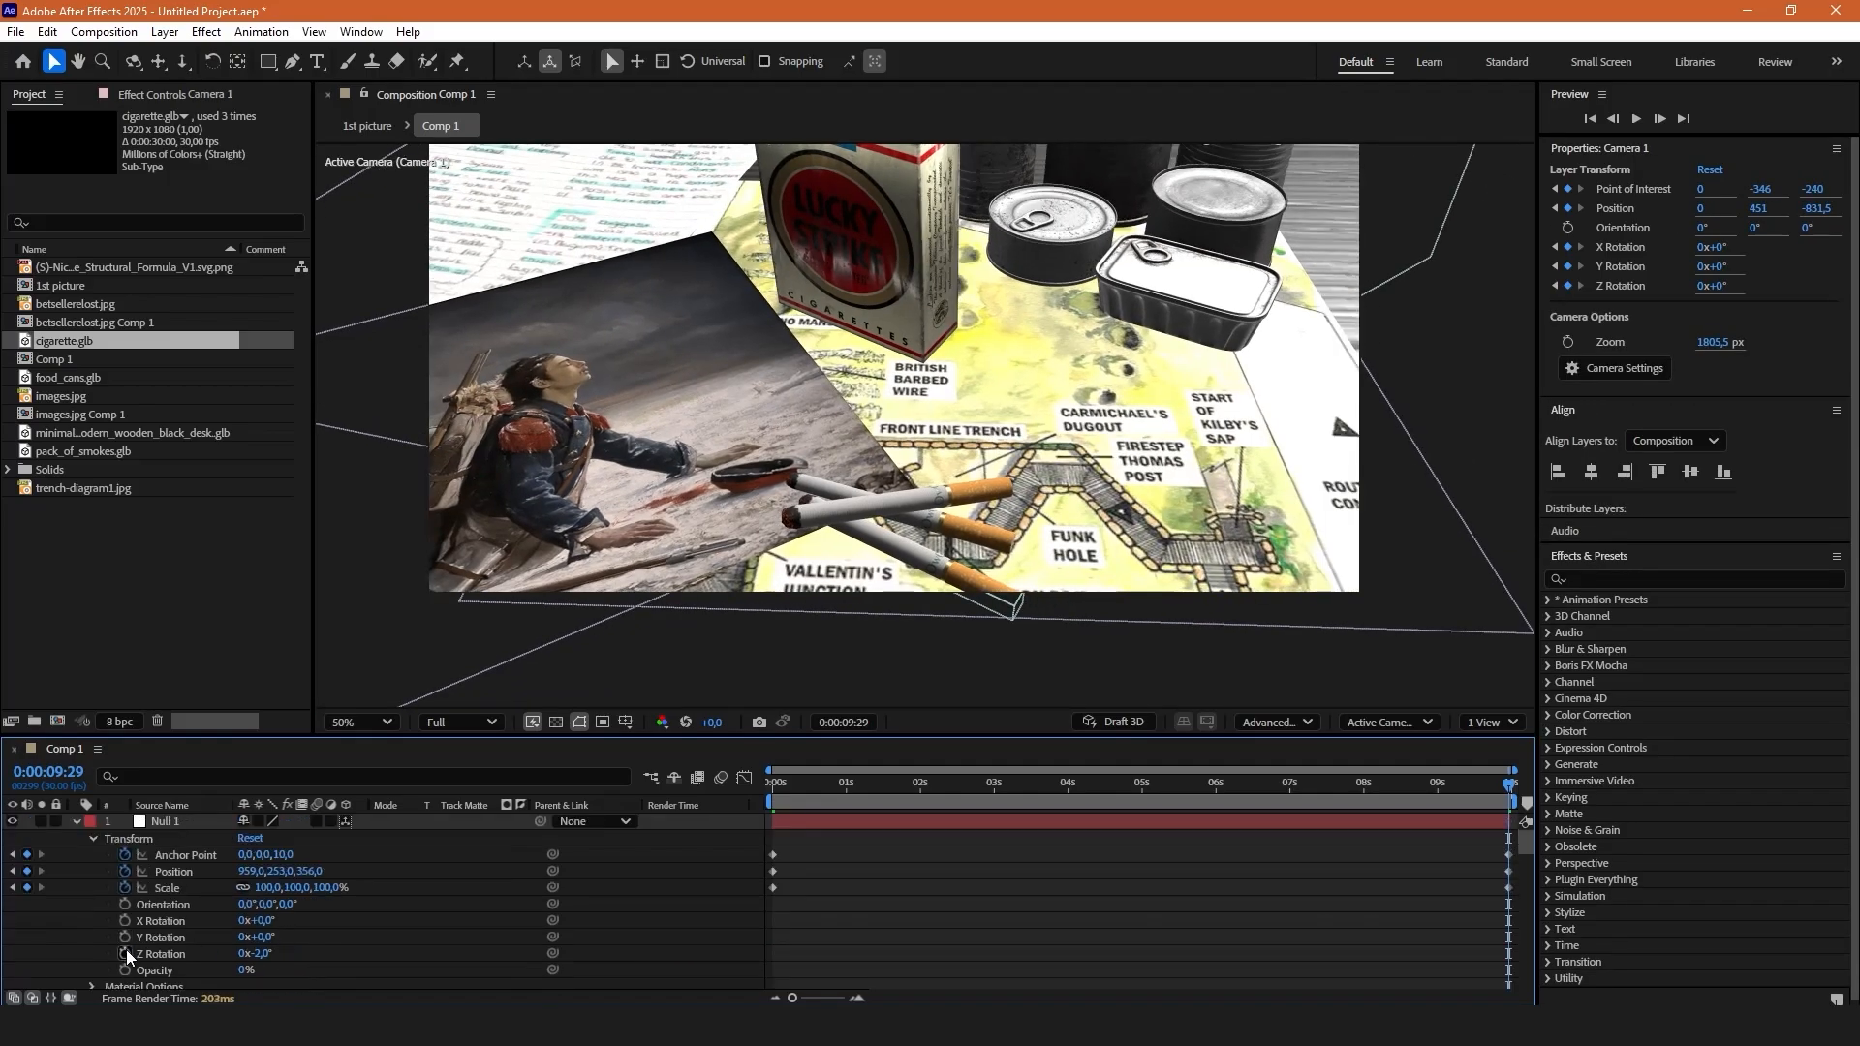
pyautogui.click(126, 954)
pyautogui.press('Home')
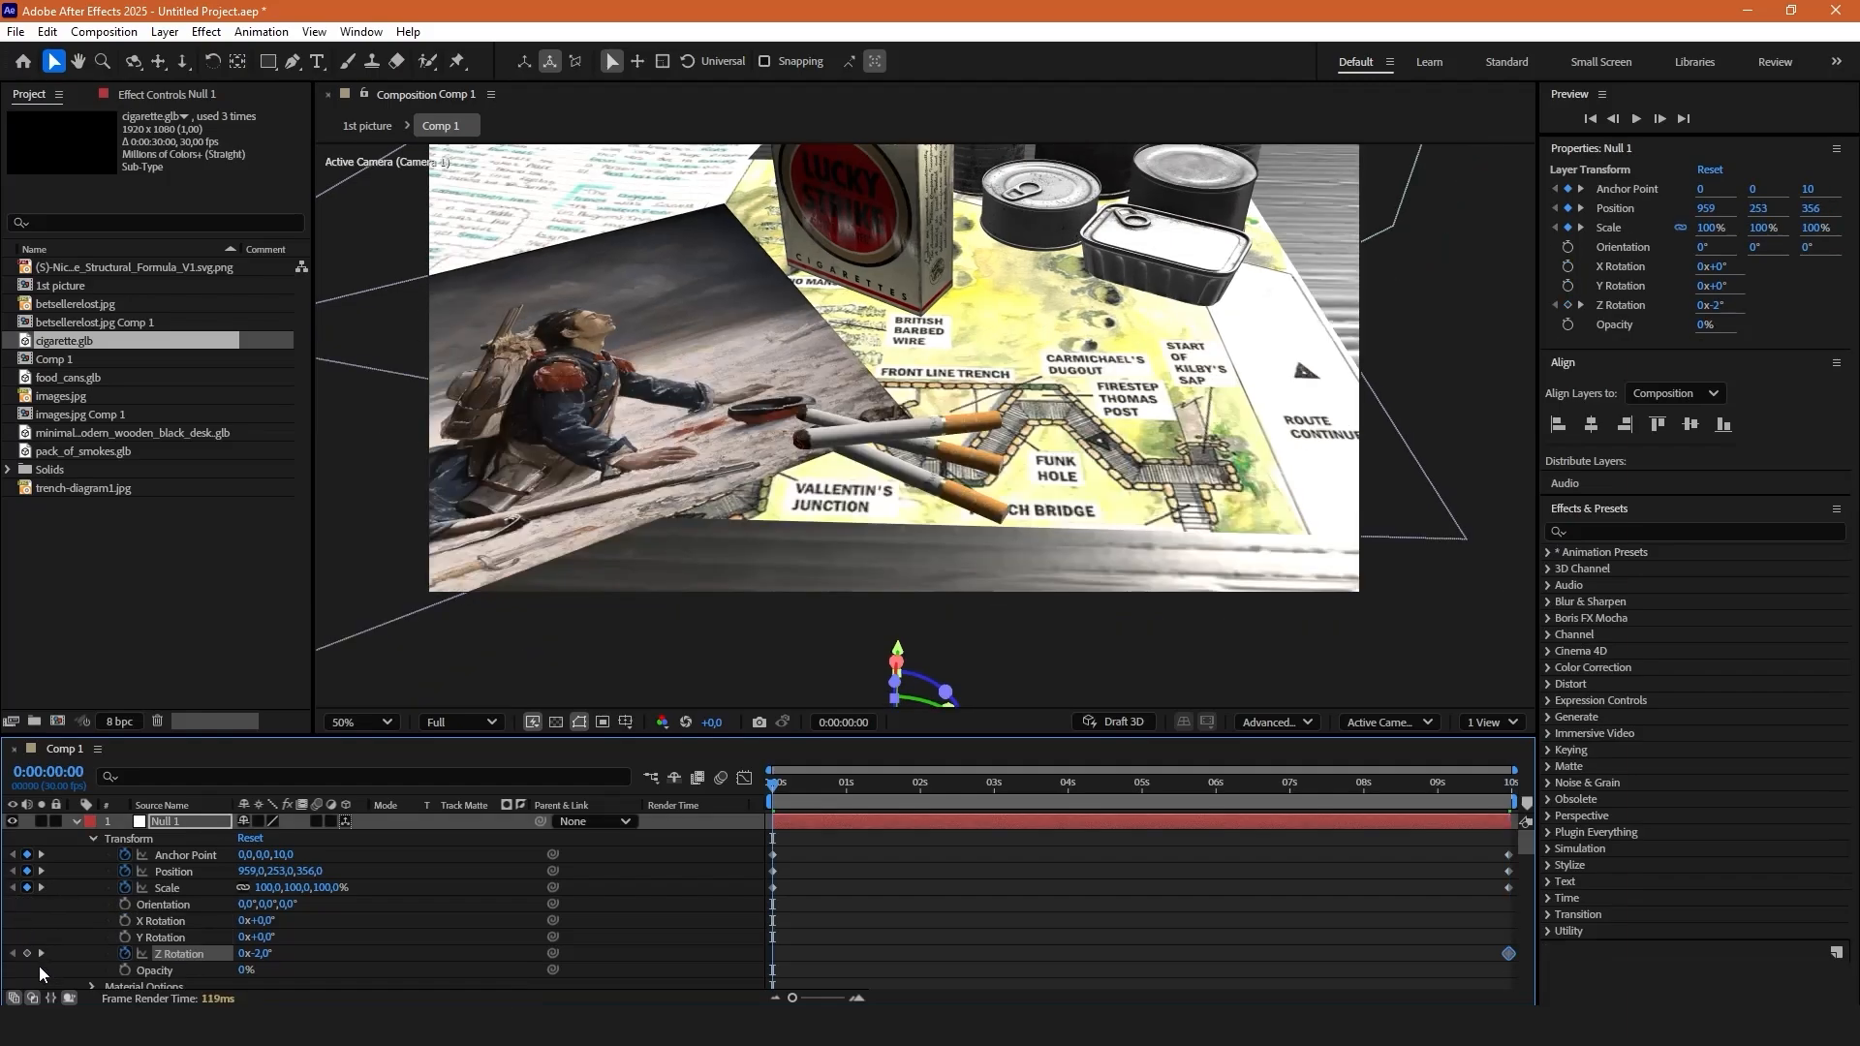
pyautogui.click(27, 954)
# At 0:00:09:29, set Camera 1's Point of Interest to 0, -346, -173 and its Position to 0, 448, -829.5.
pyautogui.press('End')
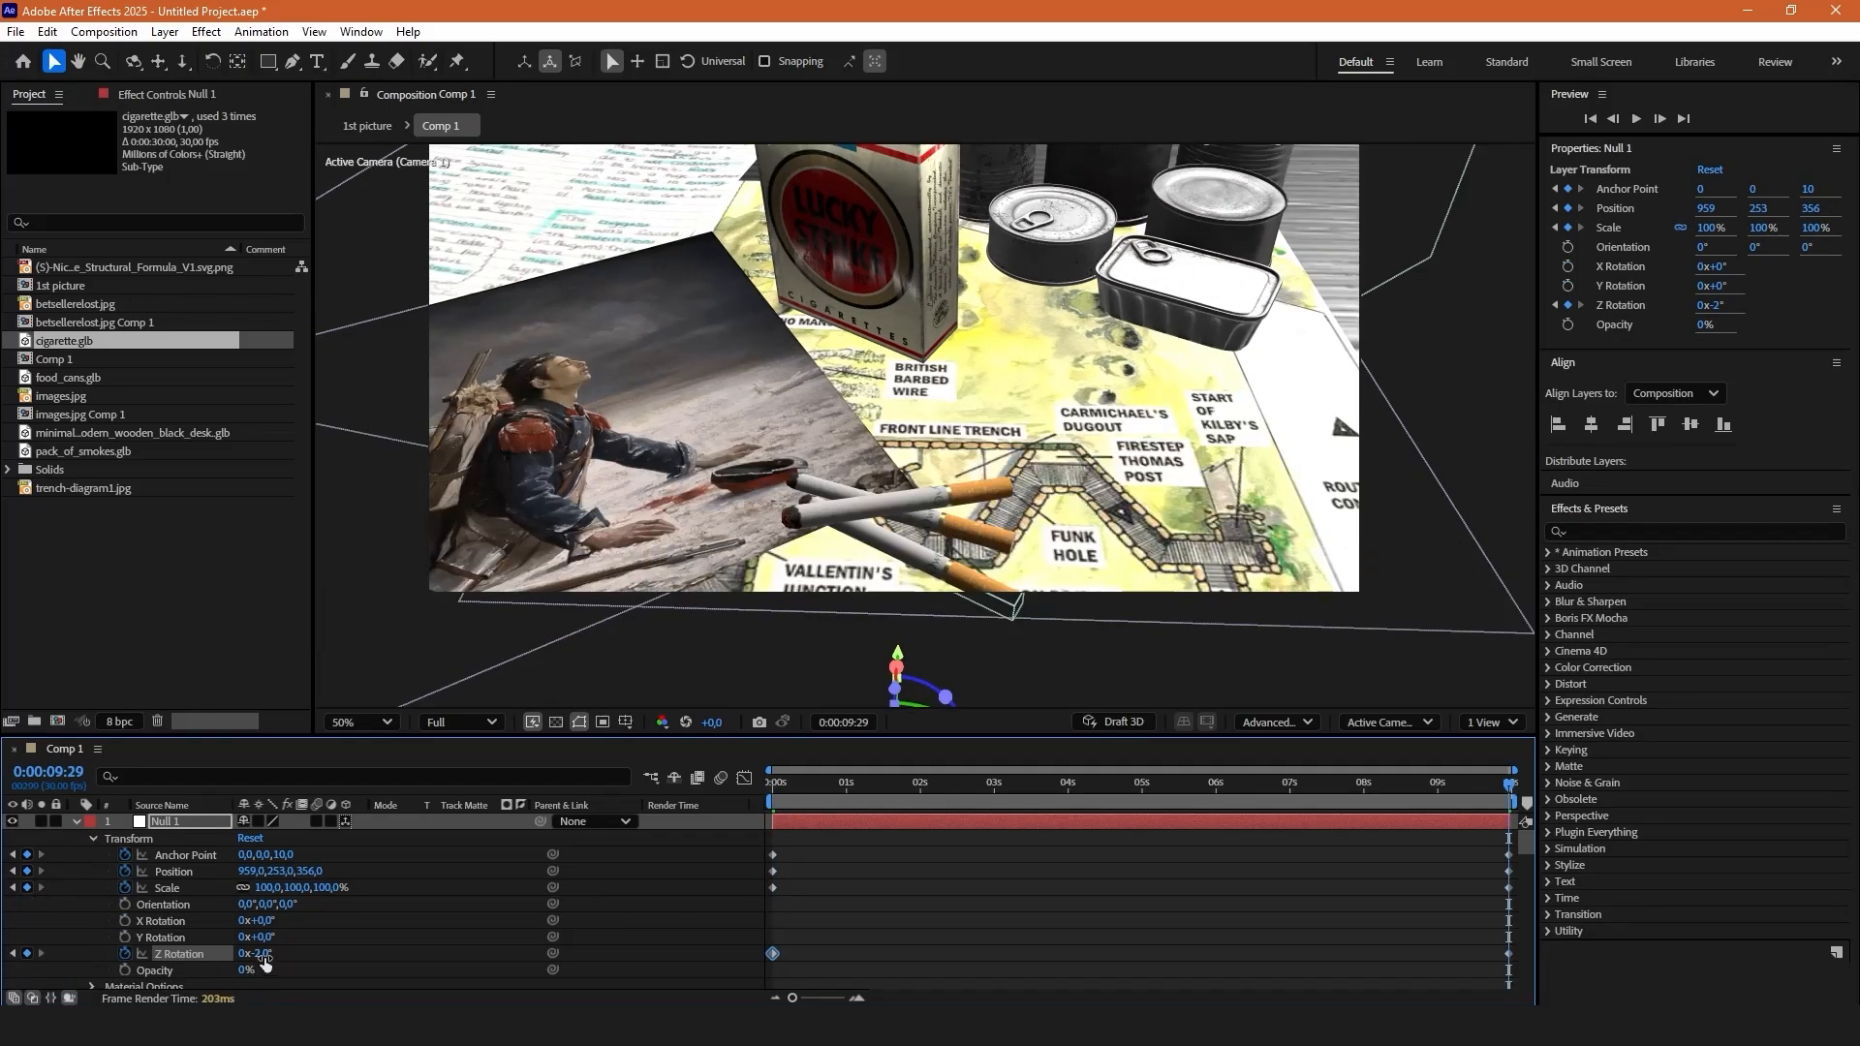
pyautogui.moveTo(305, 938)
pyautogui.mouseDown()
pyautogui.moveTo(353, 932)
pyautogui.moveTo(320, 950)
pyautogui.mouseUp()
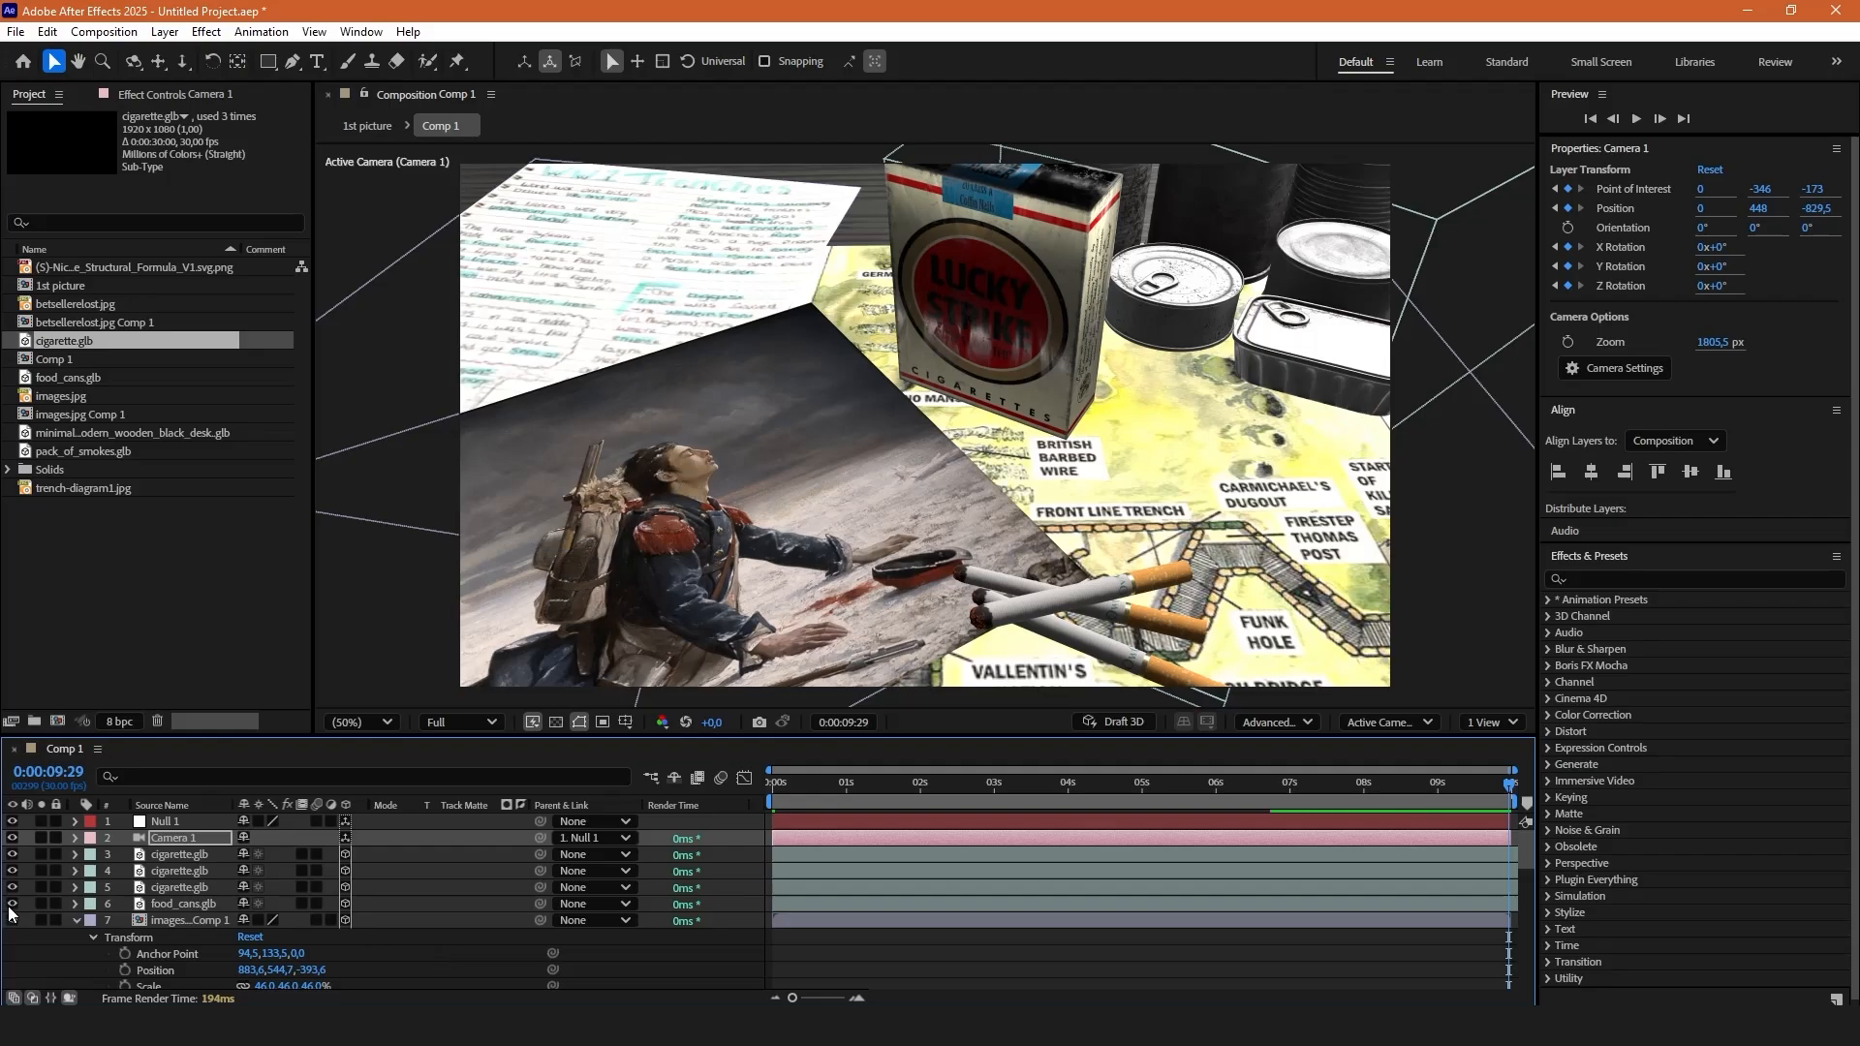
pyautogui.click(75, 922)
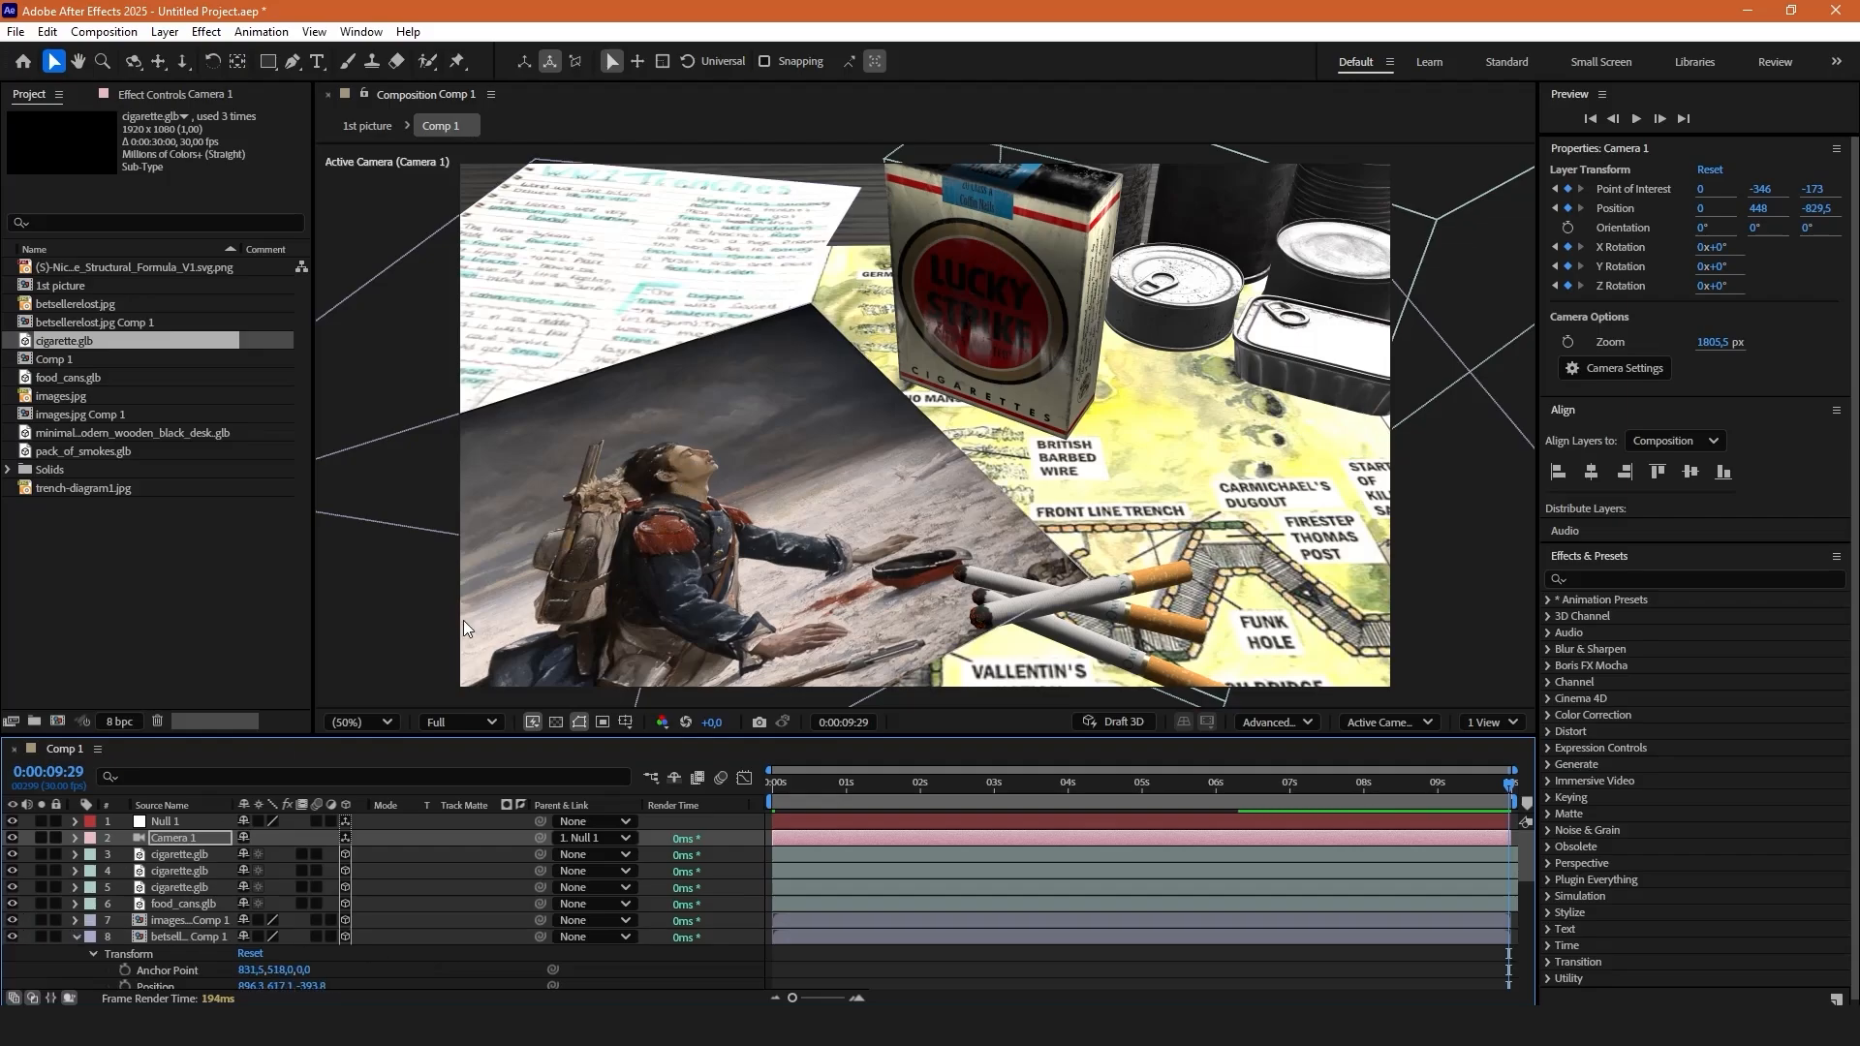
# Draw a straight vertical line over the scene with the Pen tool and set its stroke width to 10 px.
pyautogui.click(292, 61)
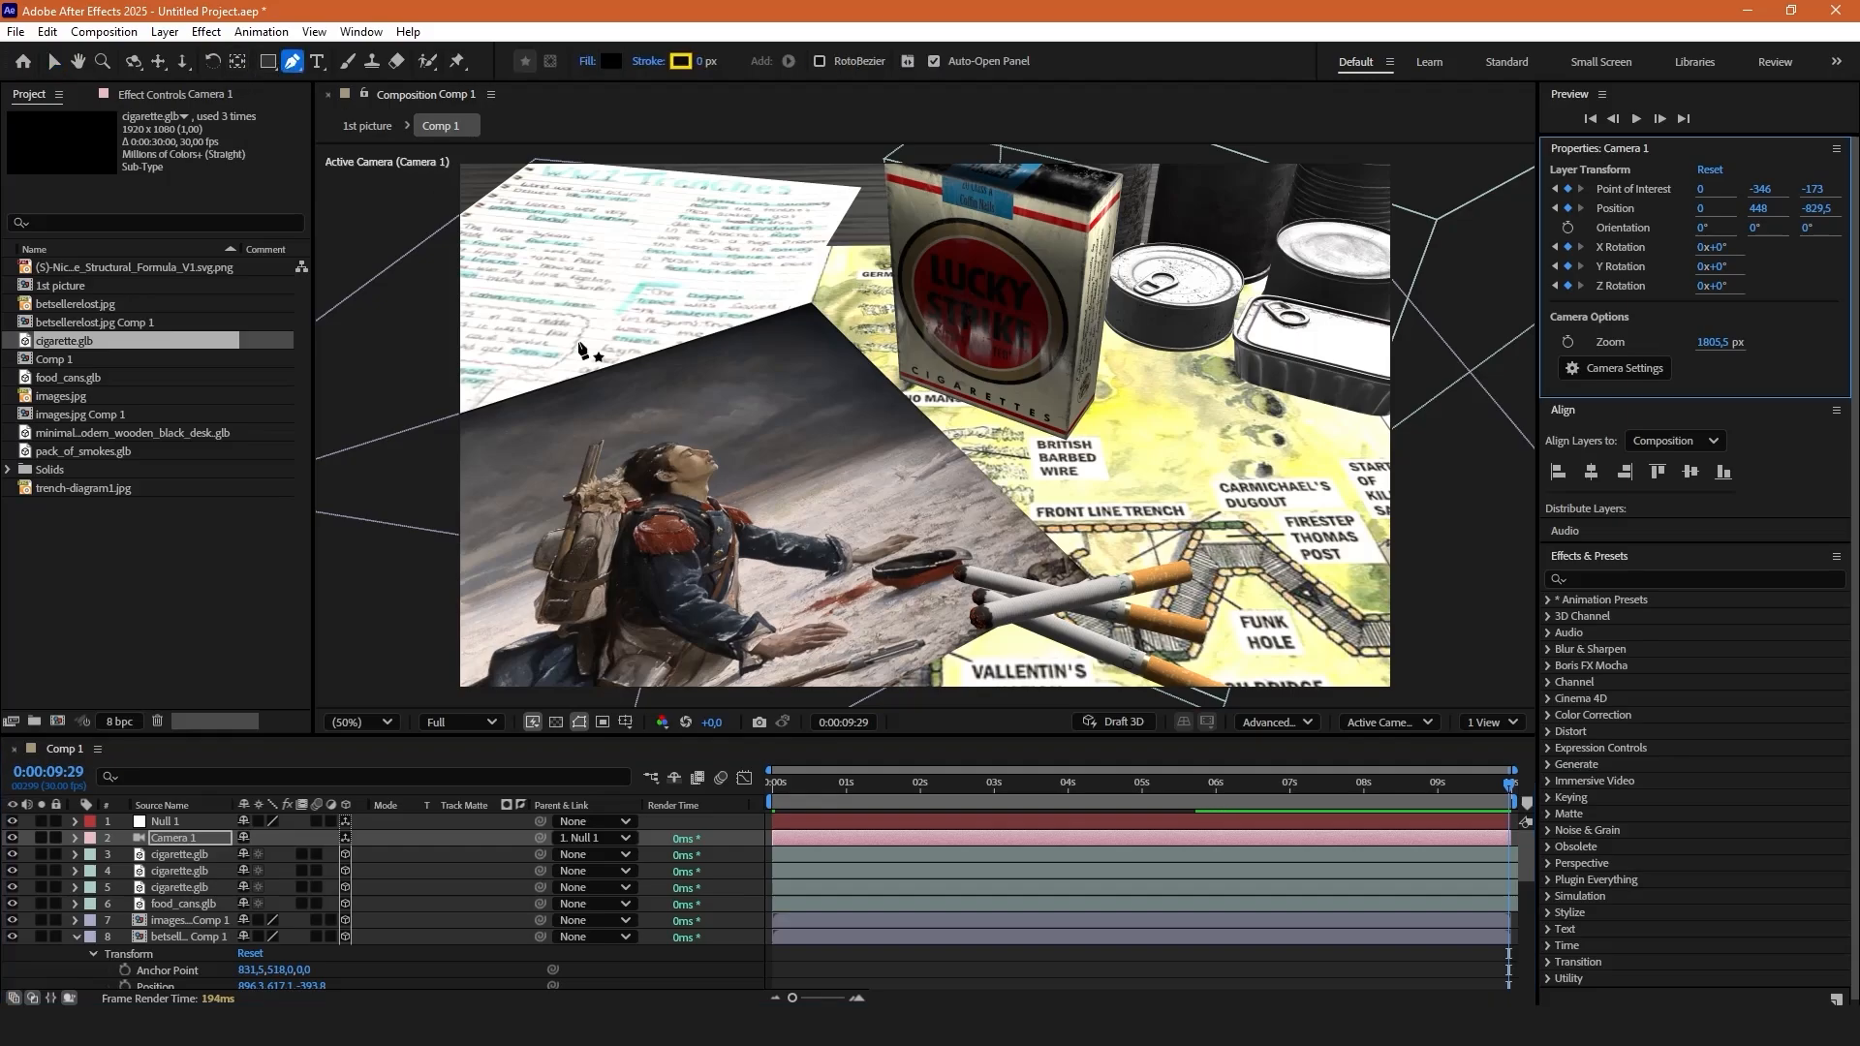
pyautogui.click(950, 580)
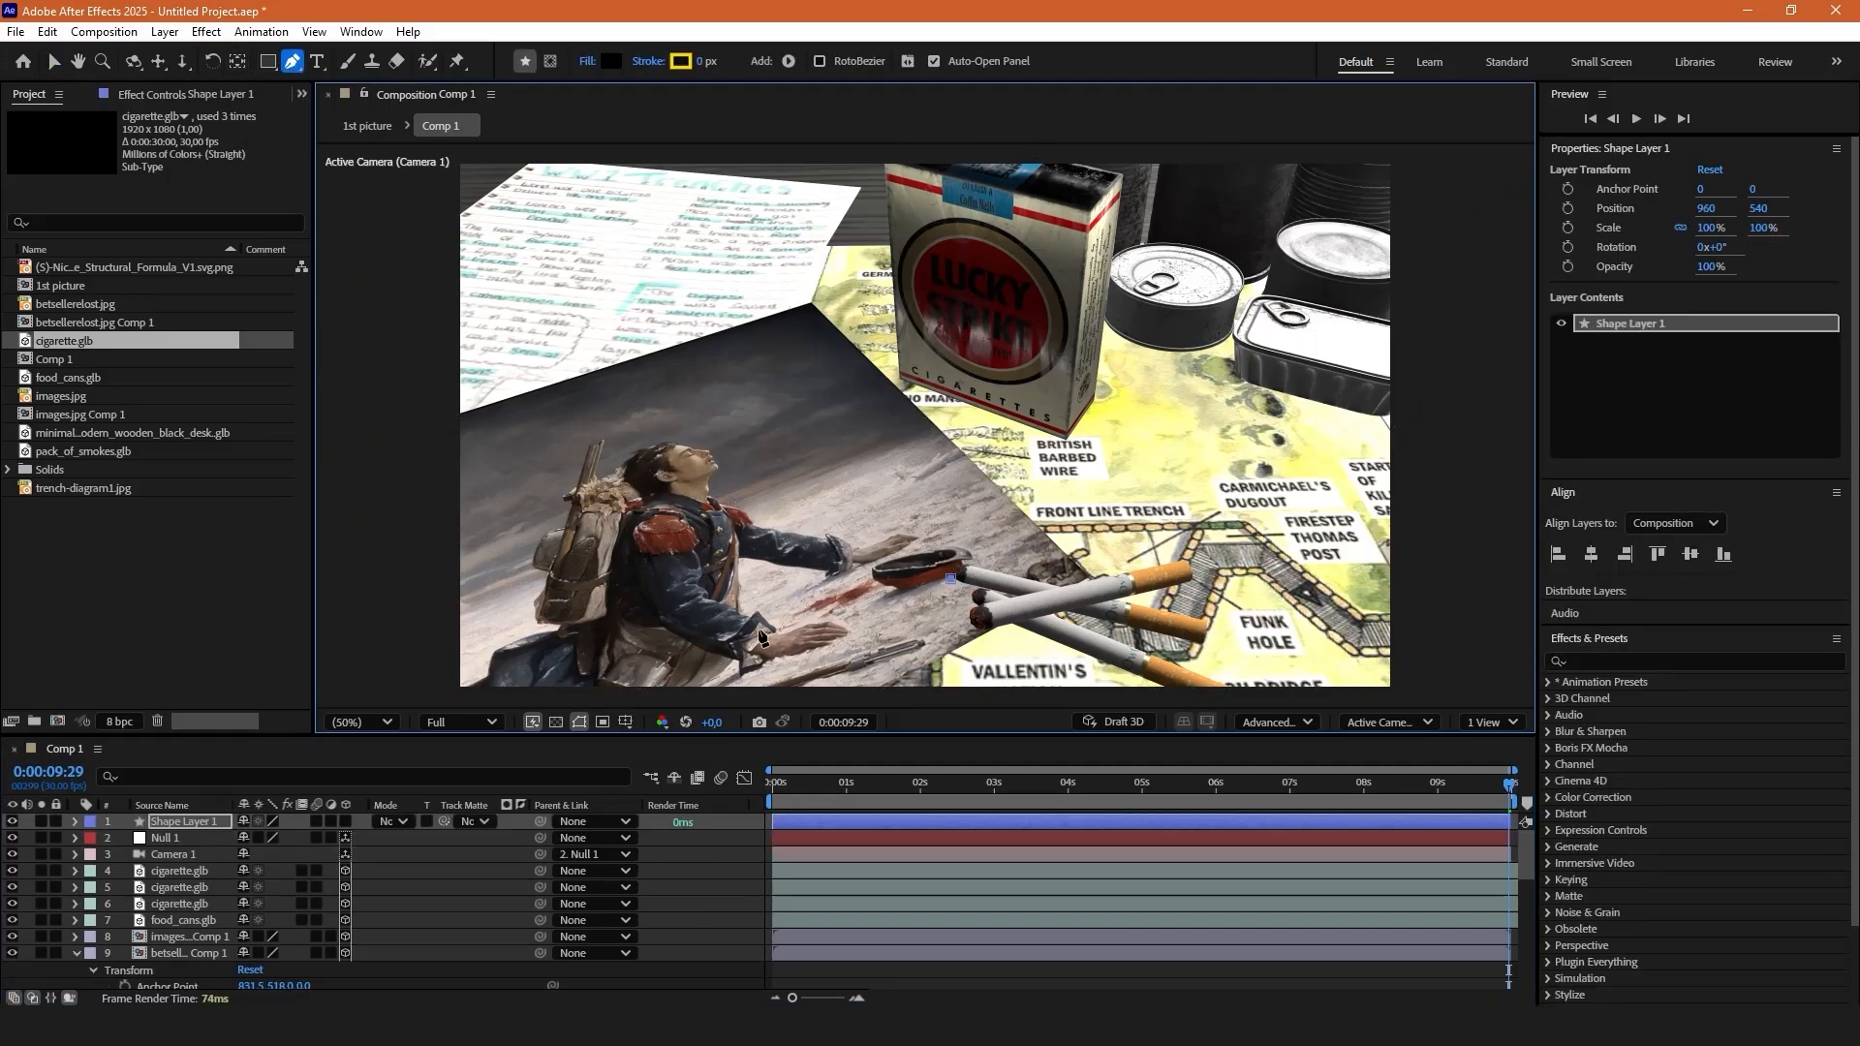
pyautogui.click(950, 343)
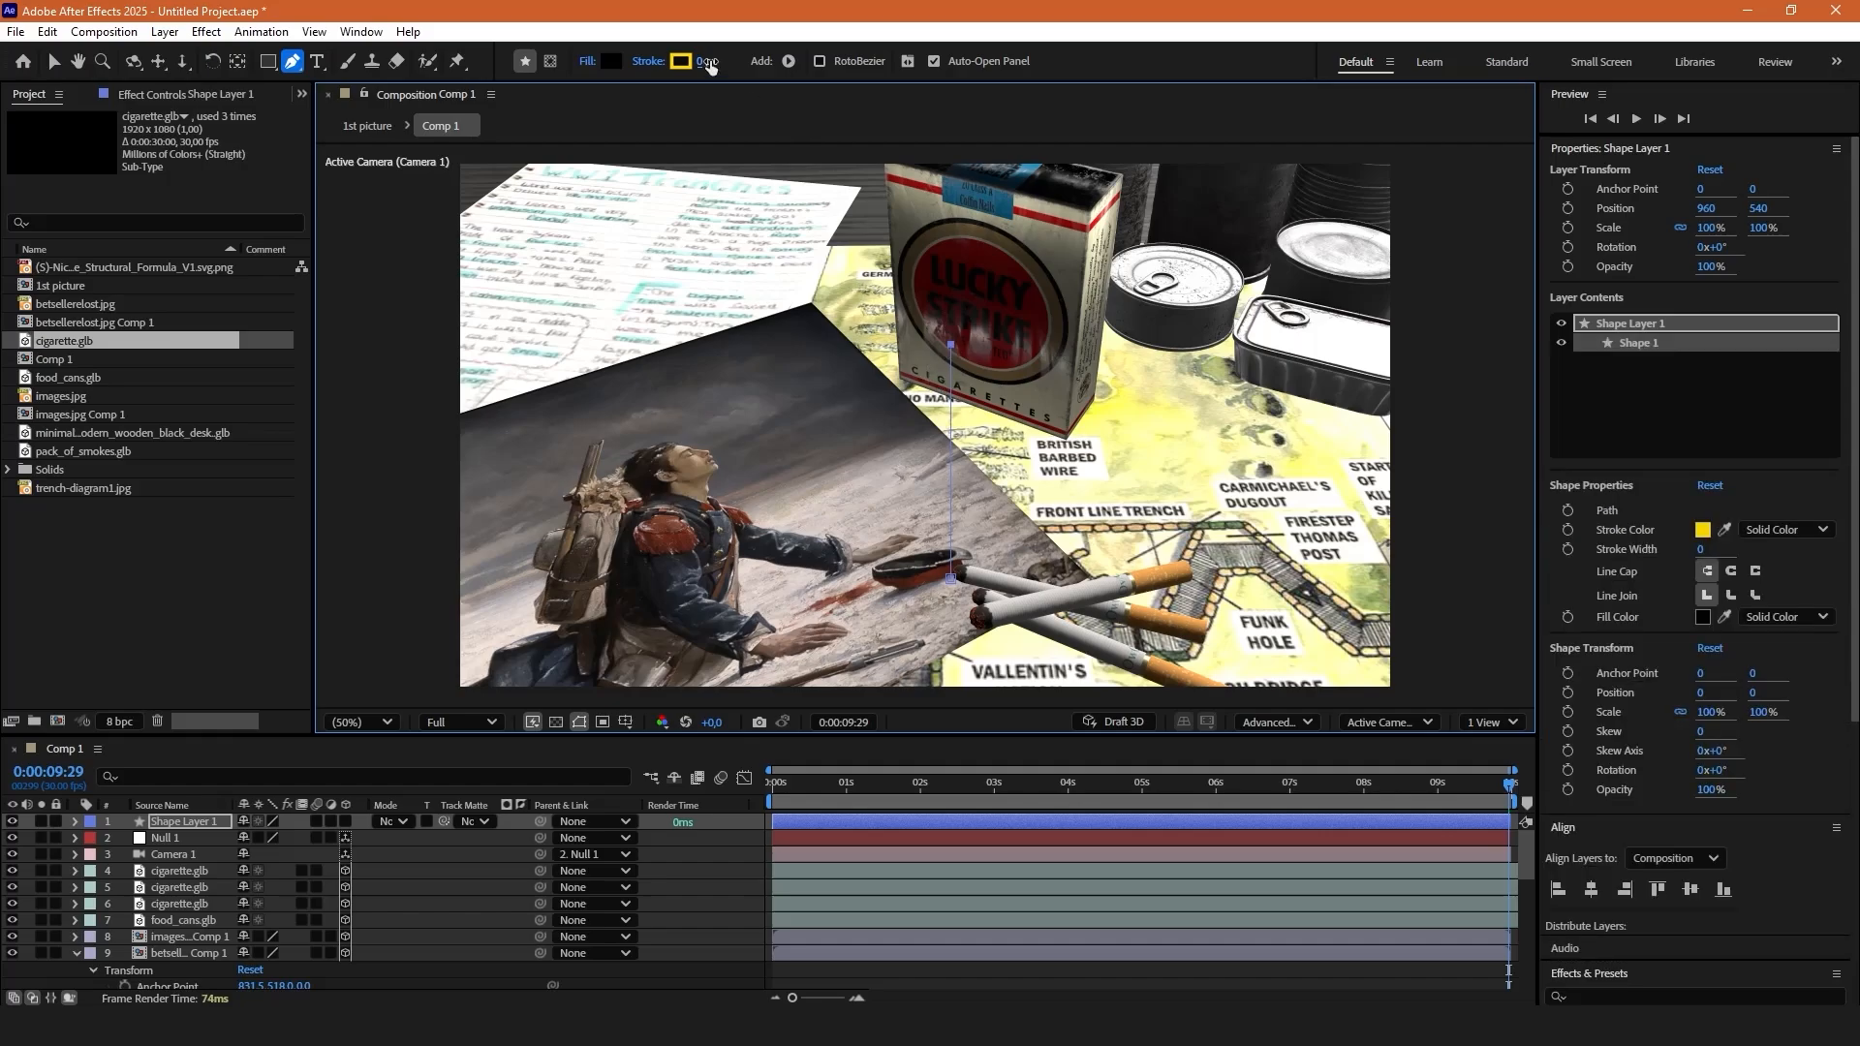
pyautogui.moveTo(710, 65); pyautogui.dragTo(716, 56)
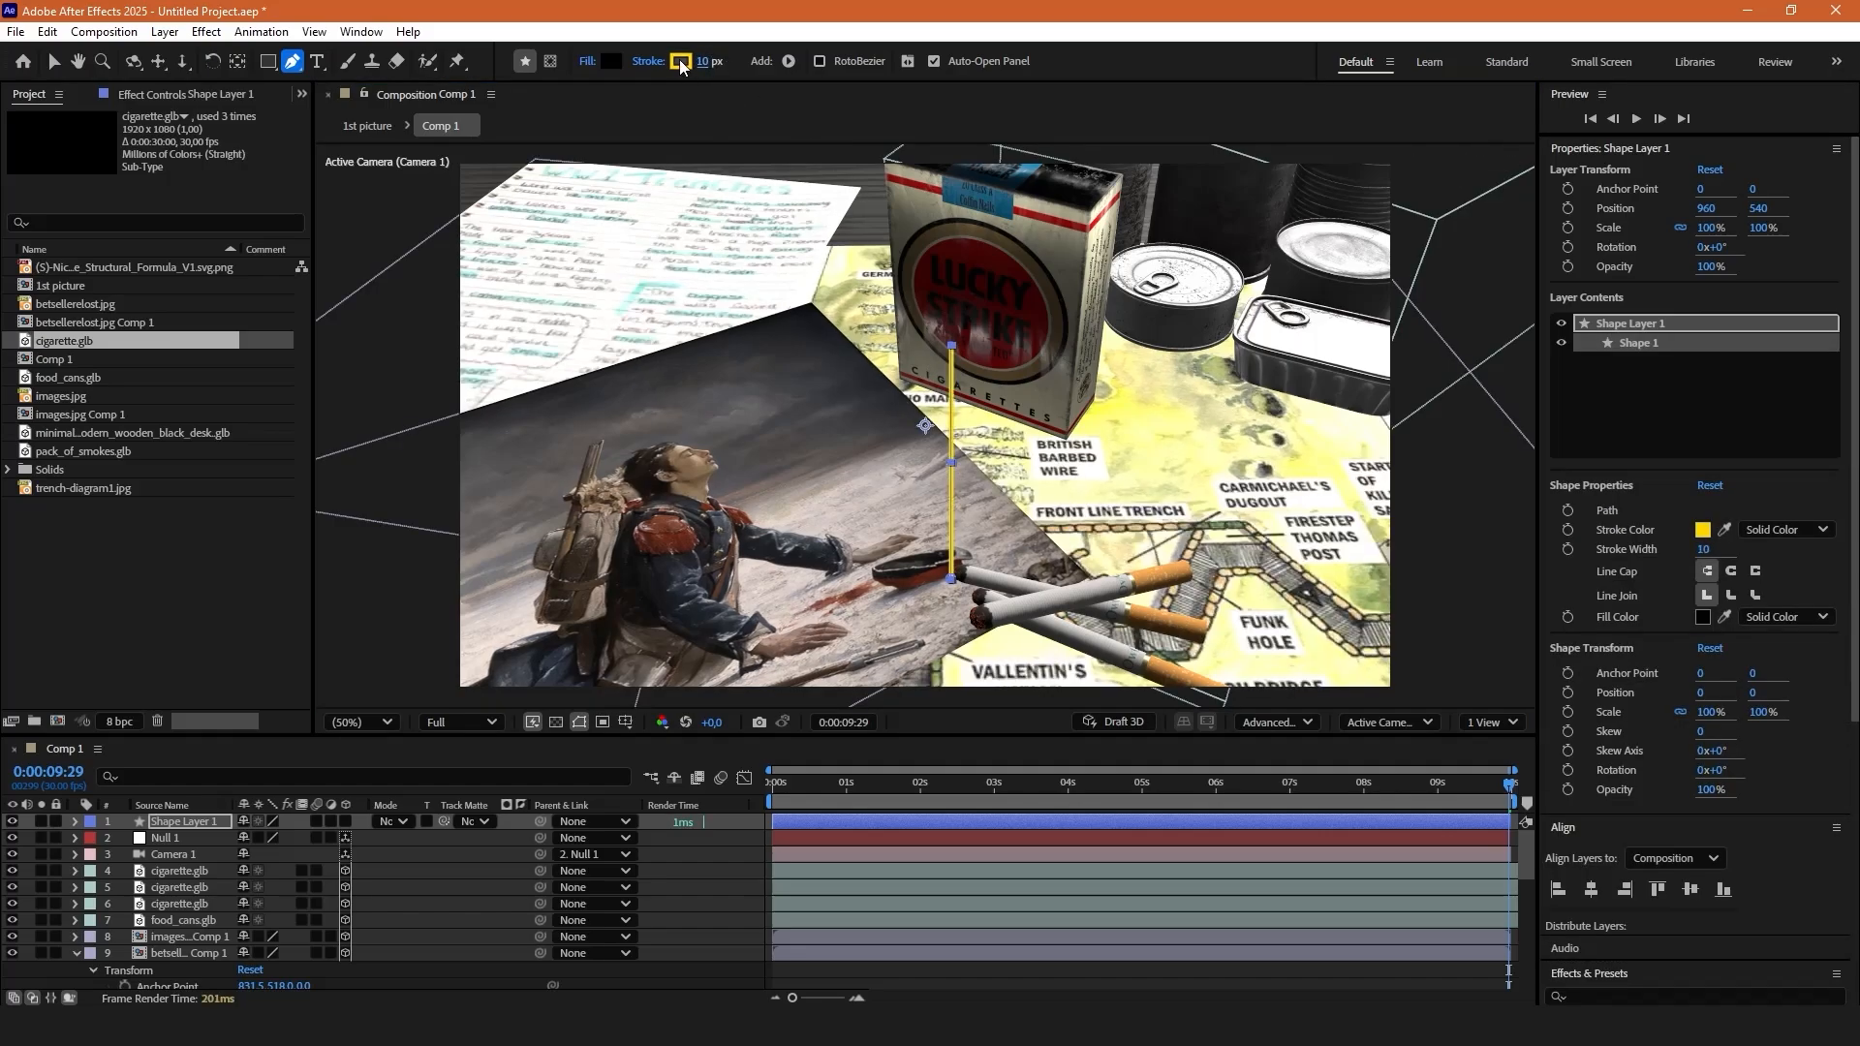
# Change the line's stroke color to white (FFFFFF).
pyautogui.click(681, 61)
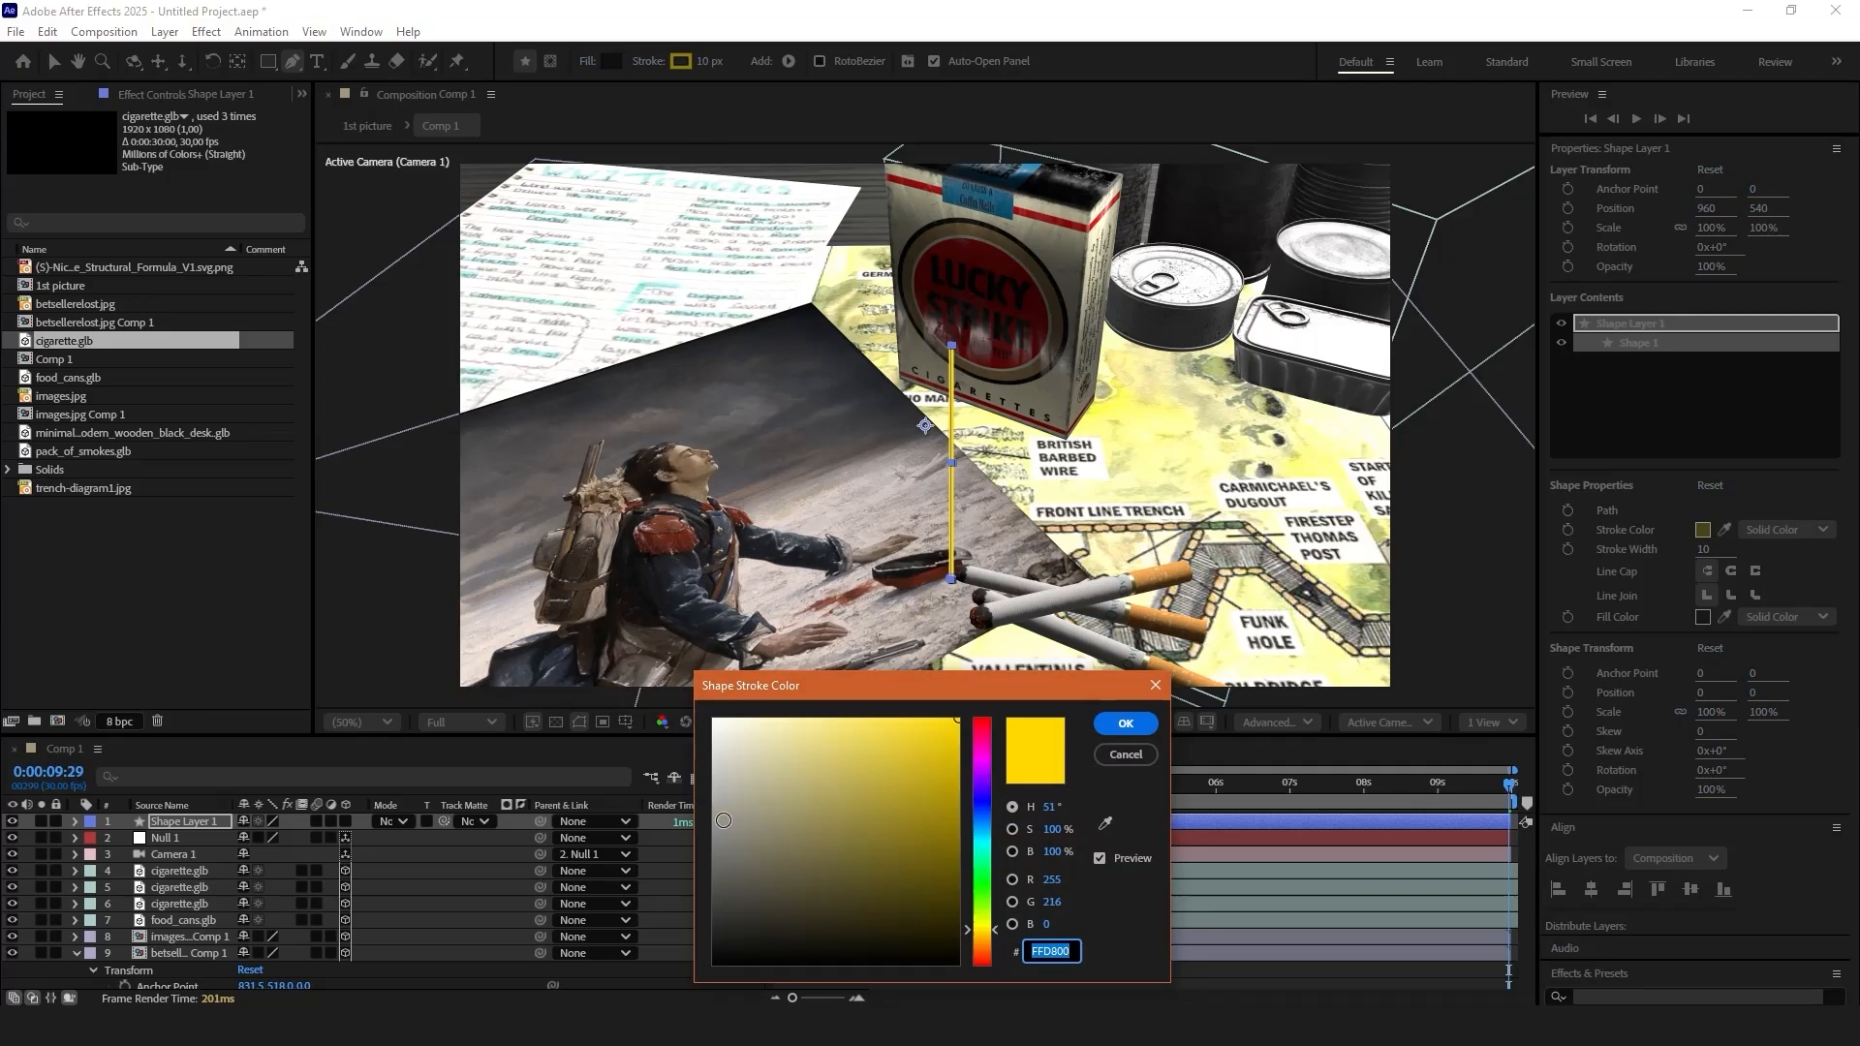
pyautogui.click(714, 720)
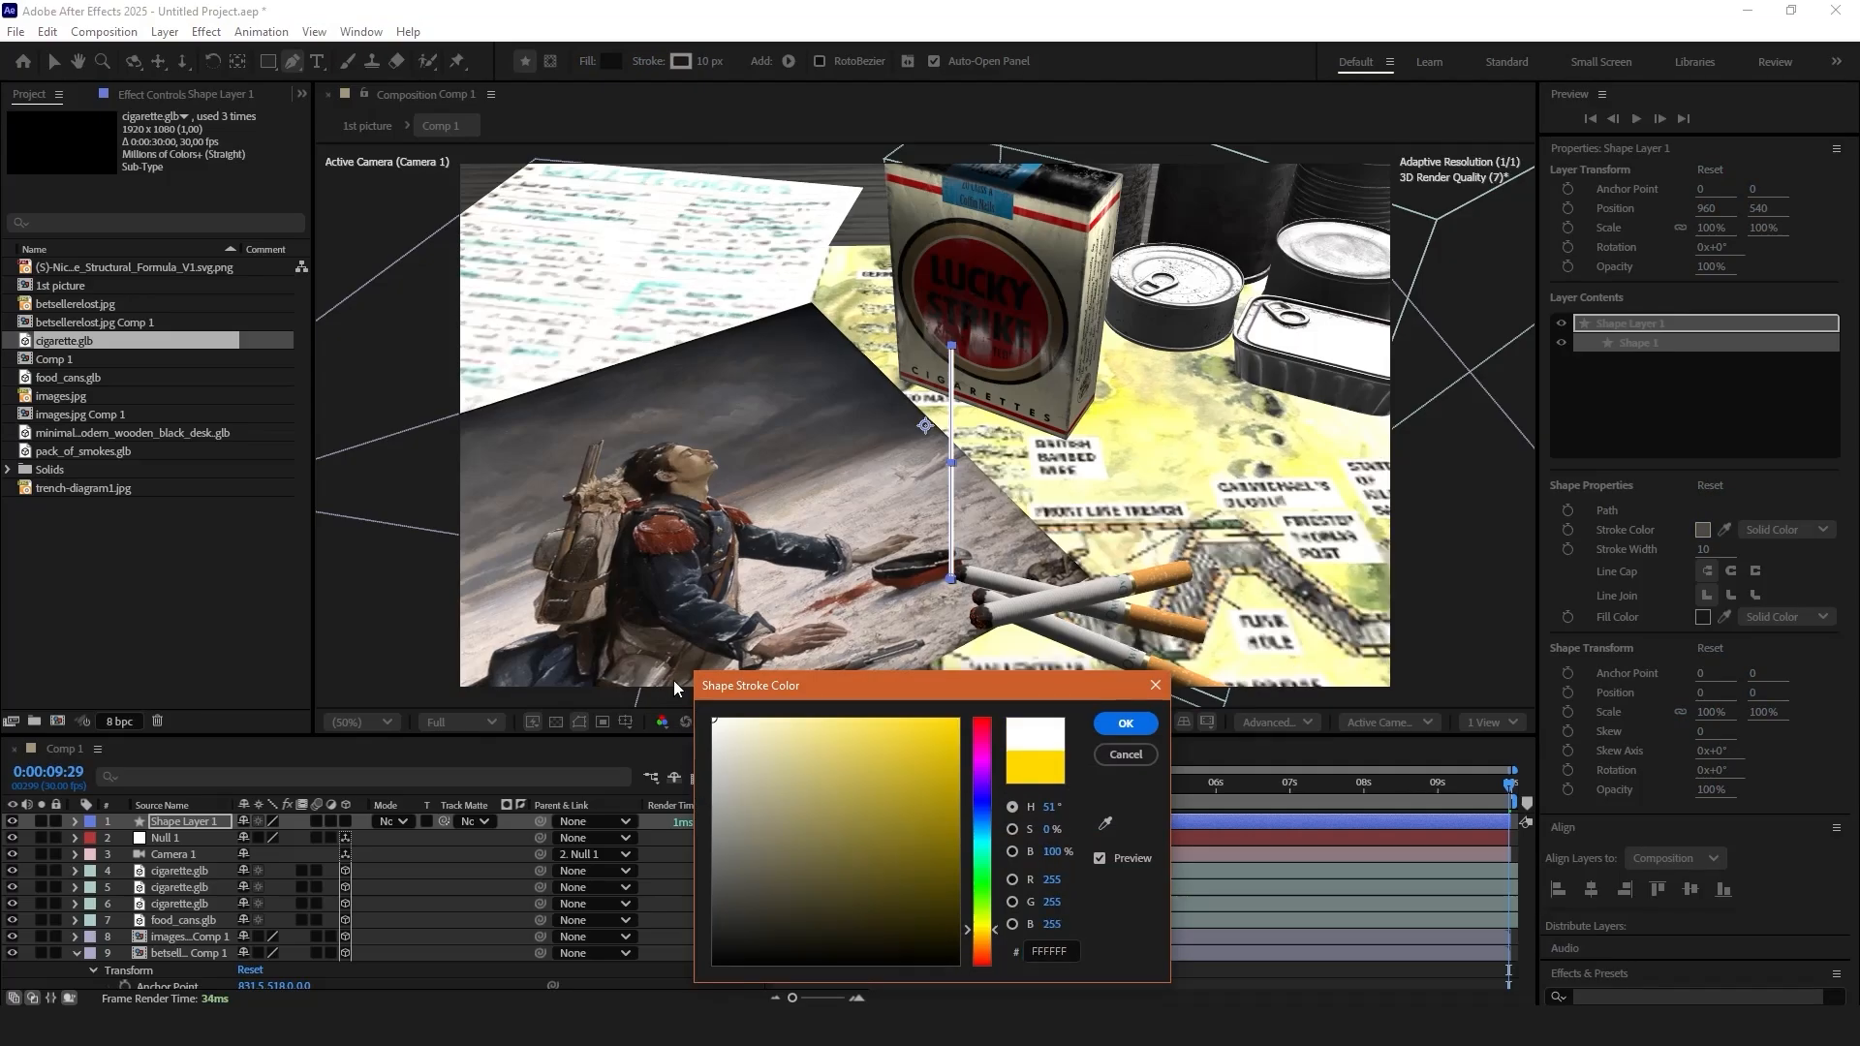
pyautogui.click(1126, 724)
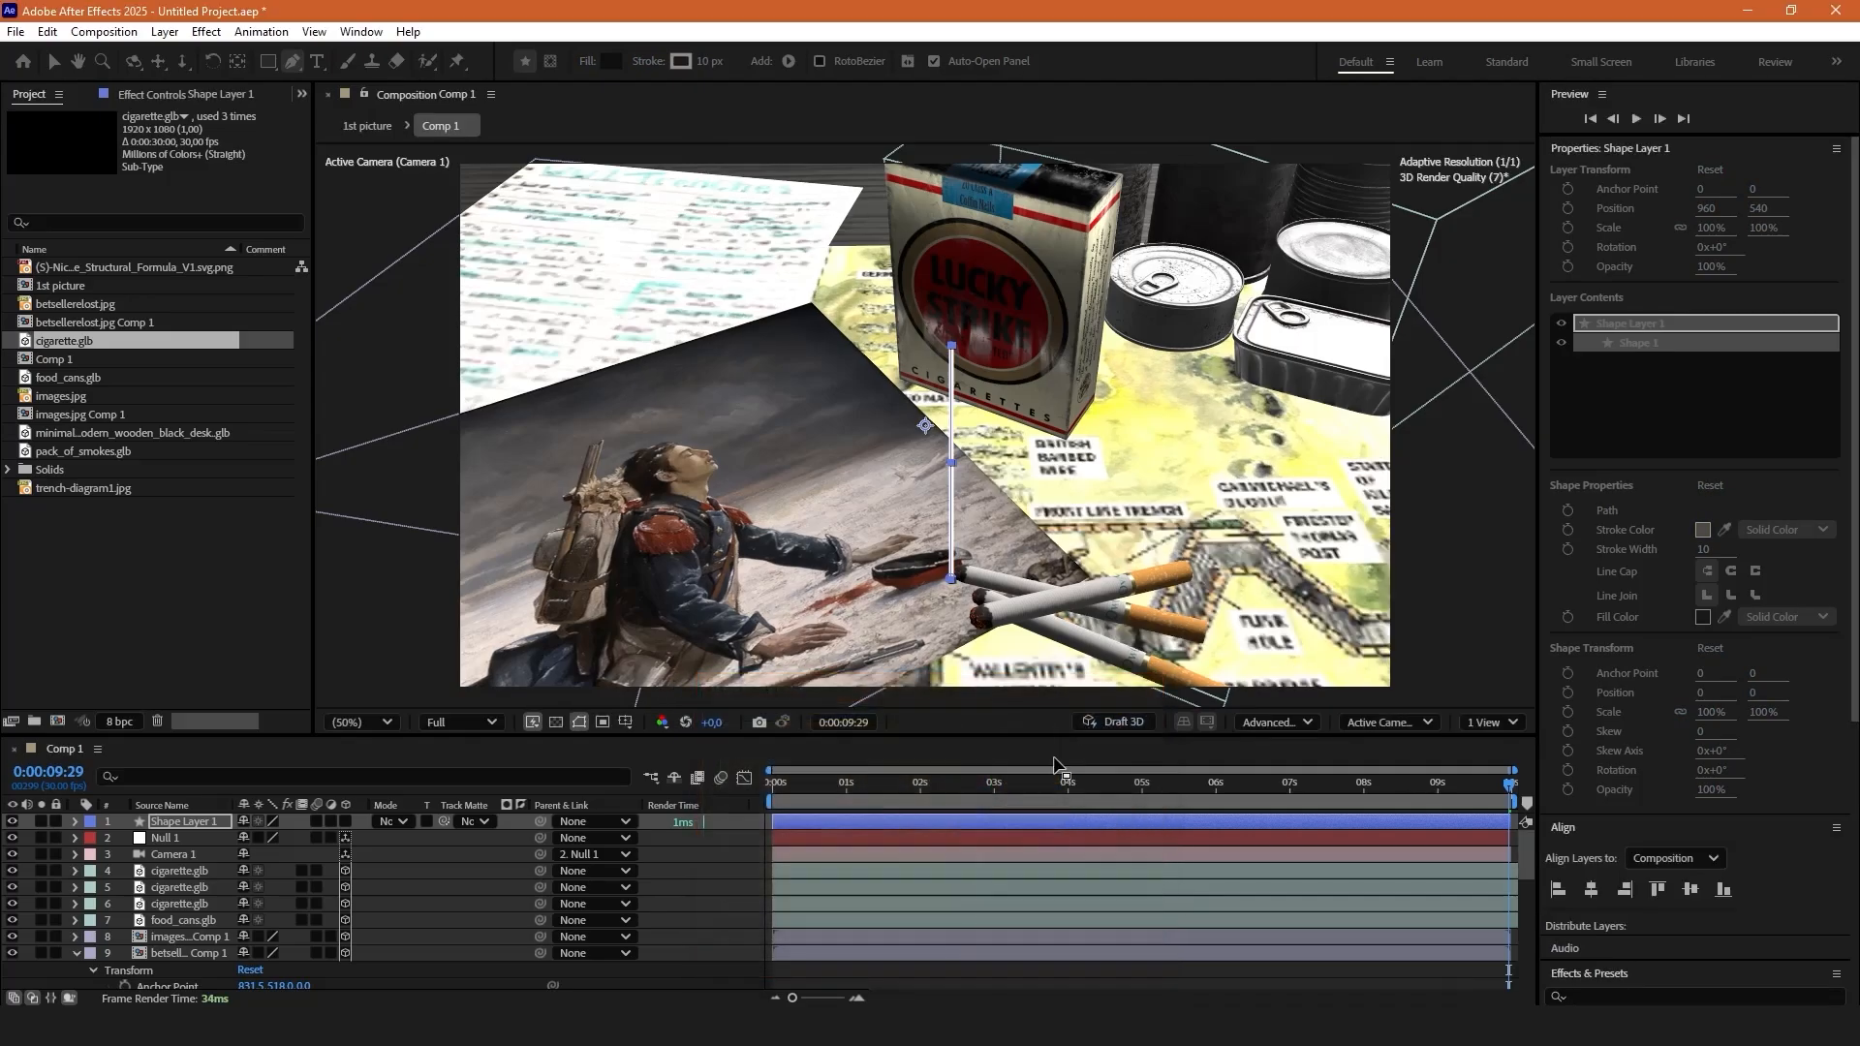
# Pre-compose the line's shape layer and open the new composition.
pyautogui.rightClick(184, 823)
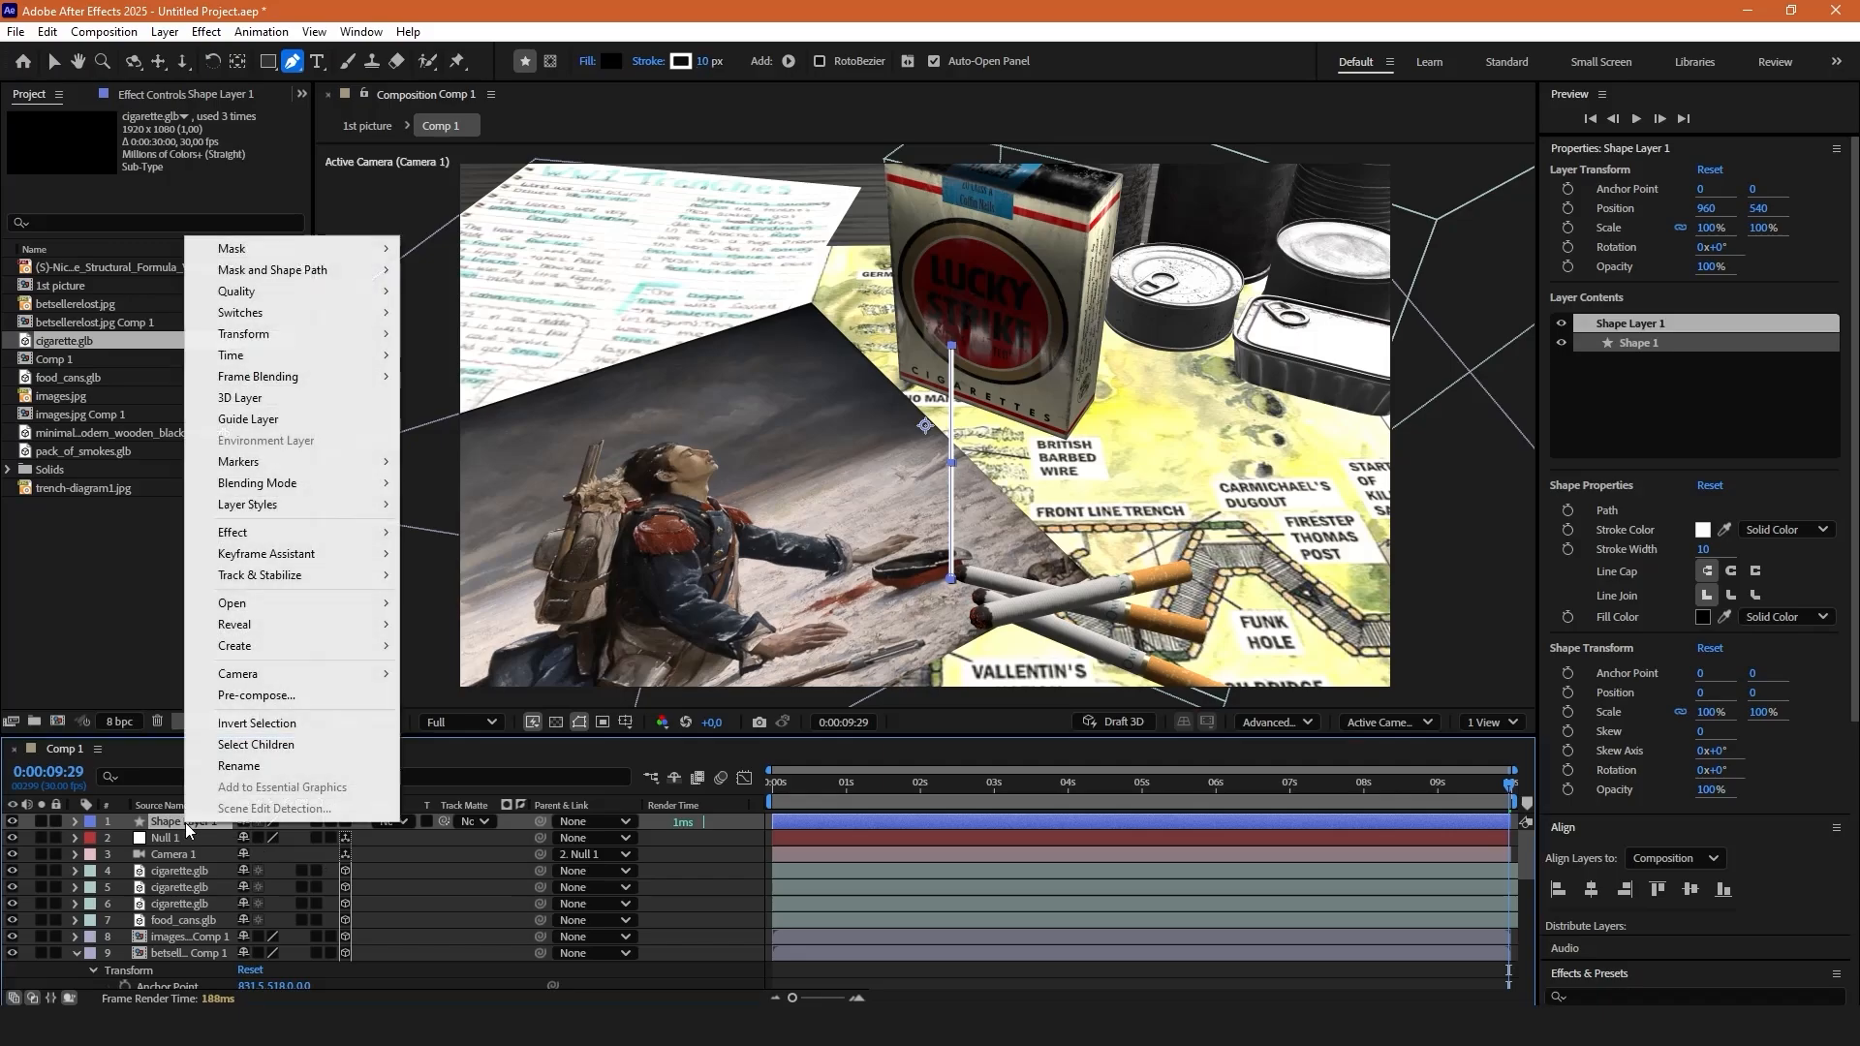
pyautogui.click(281, 695)
pyautogui.press('Return')
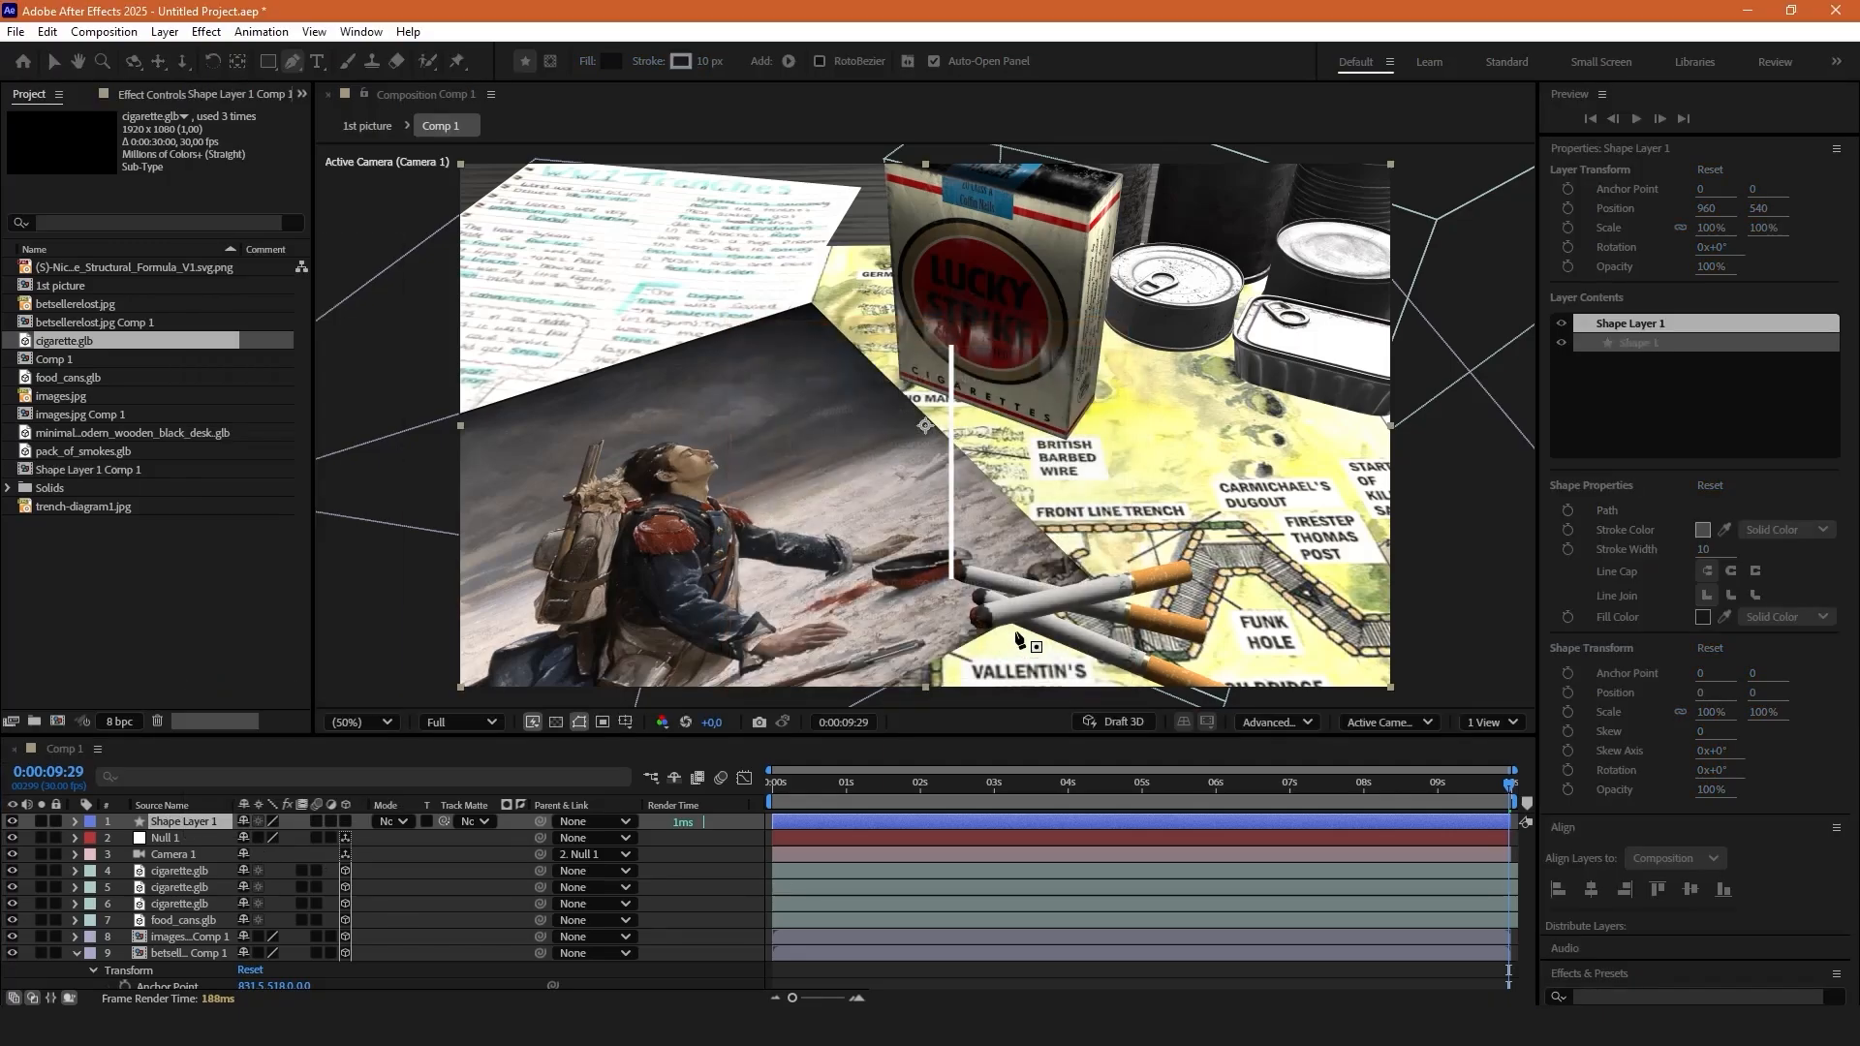
pyautogui.doubleClick(184, 821)
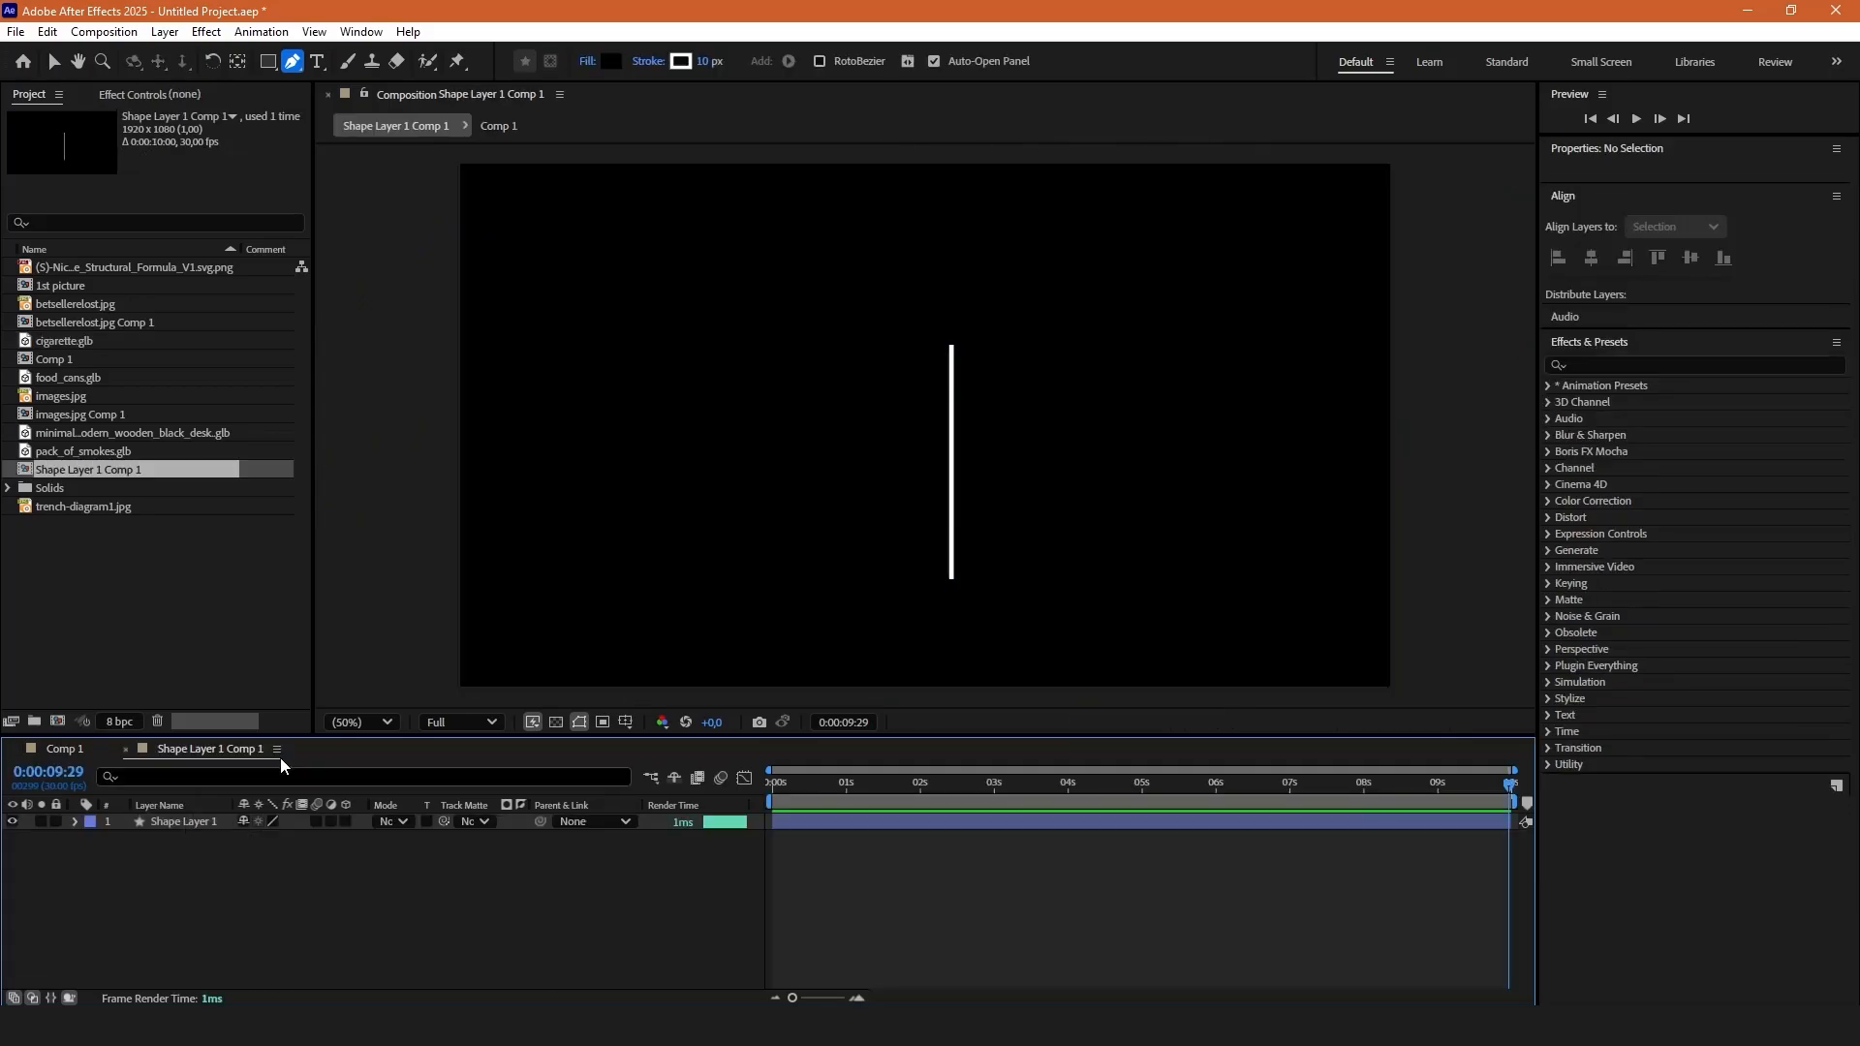
# Add a Trim Paths operator to the contents of the line's shape layer.
pyautogui.click(44, 60)
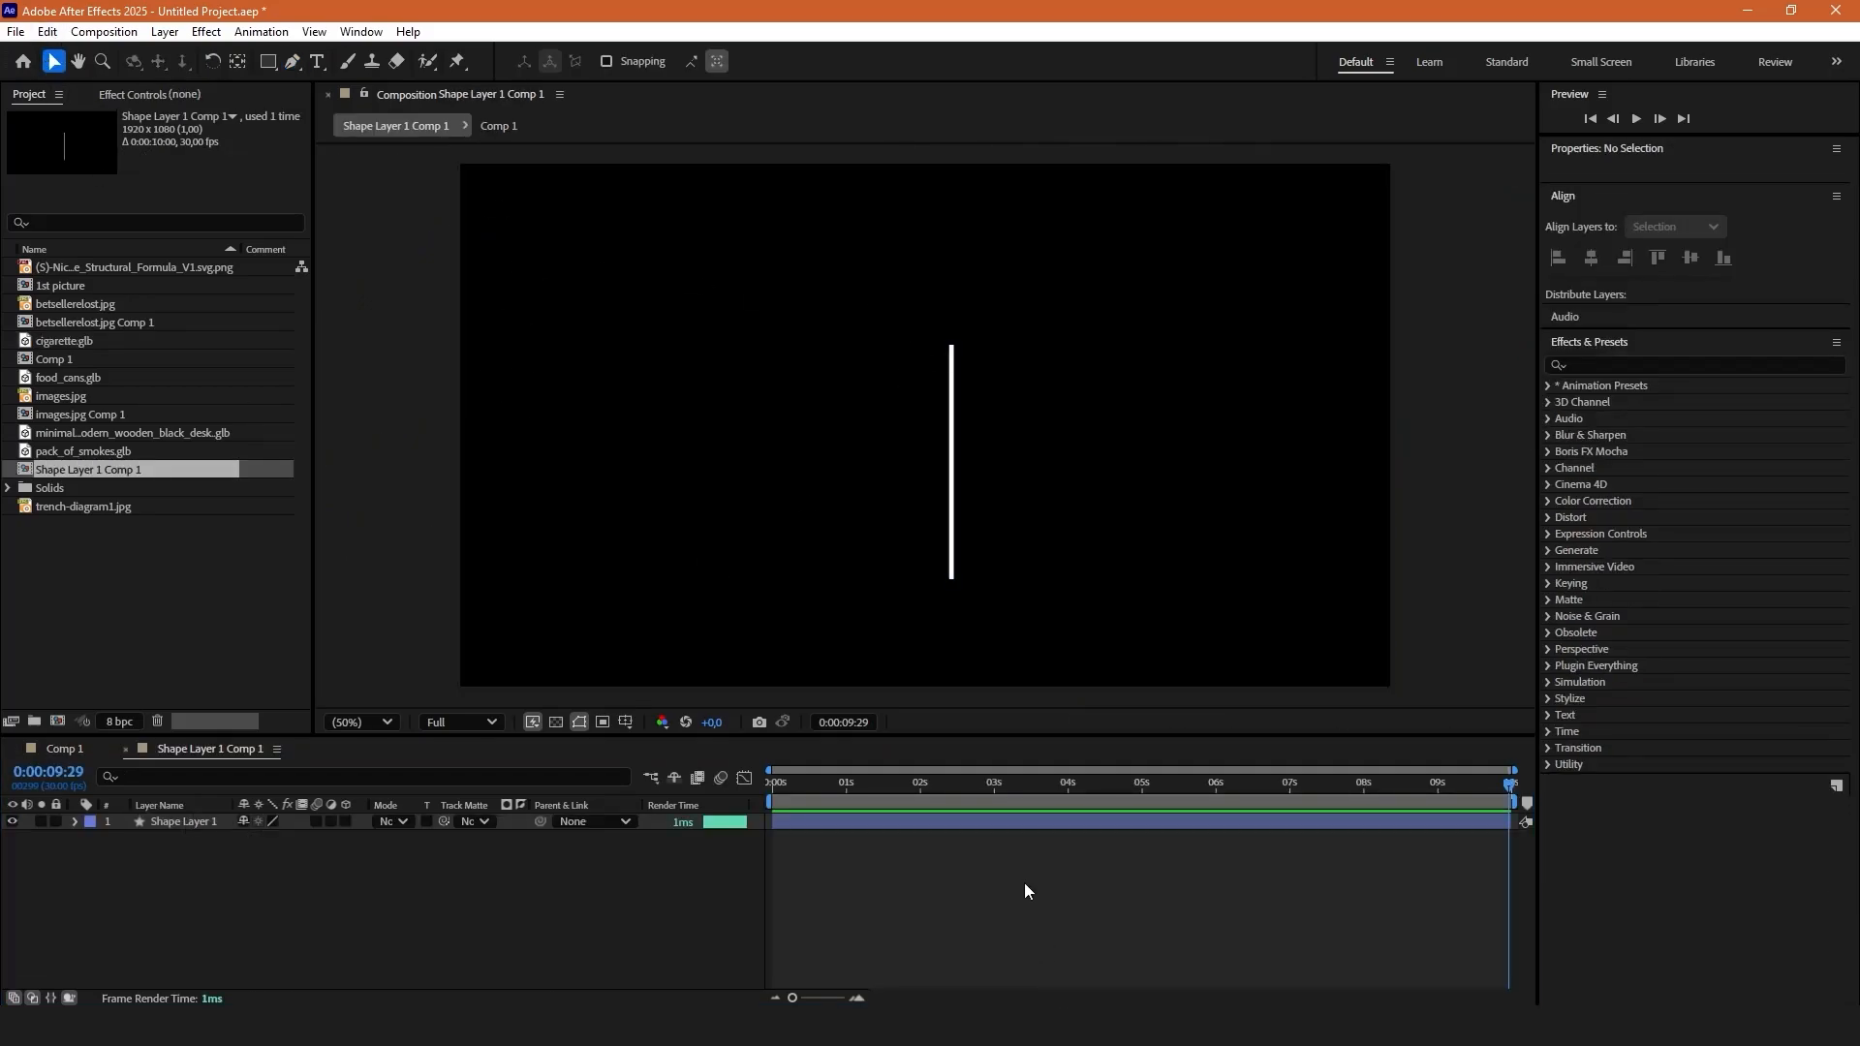
pyautogui.click(66, 825)
pyautogui.click(74, 821)
pyautogui.click(359, 839)
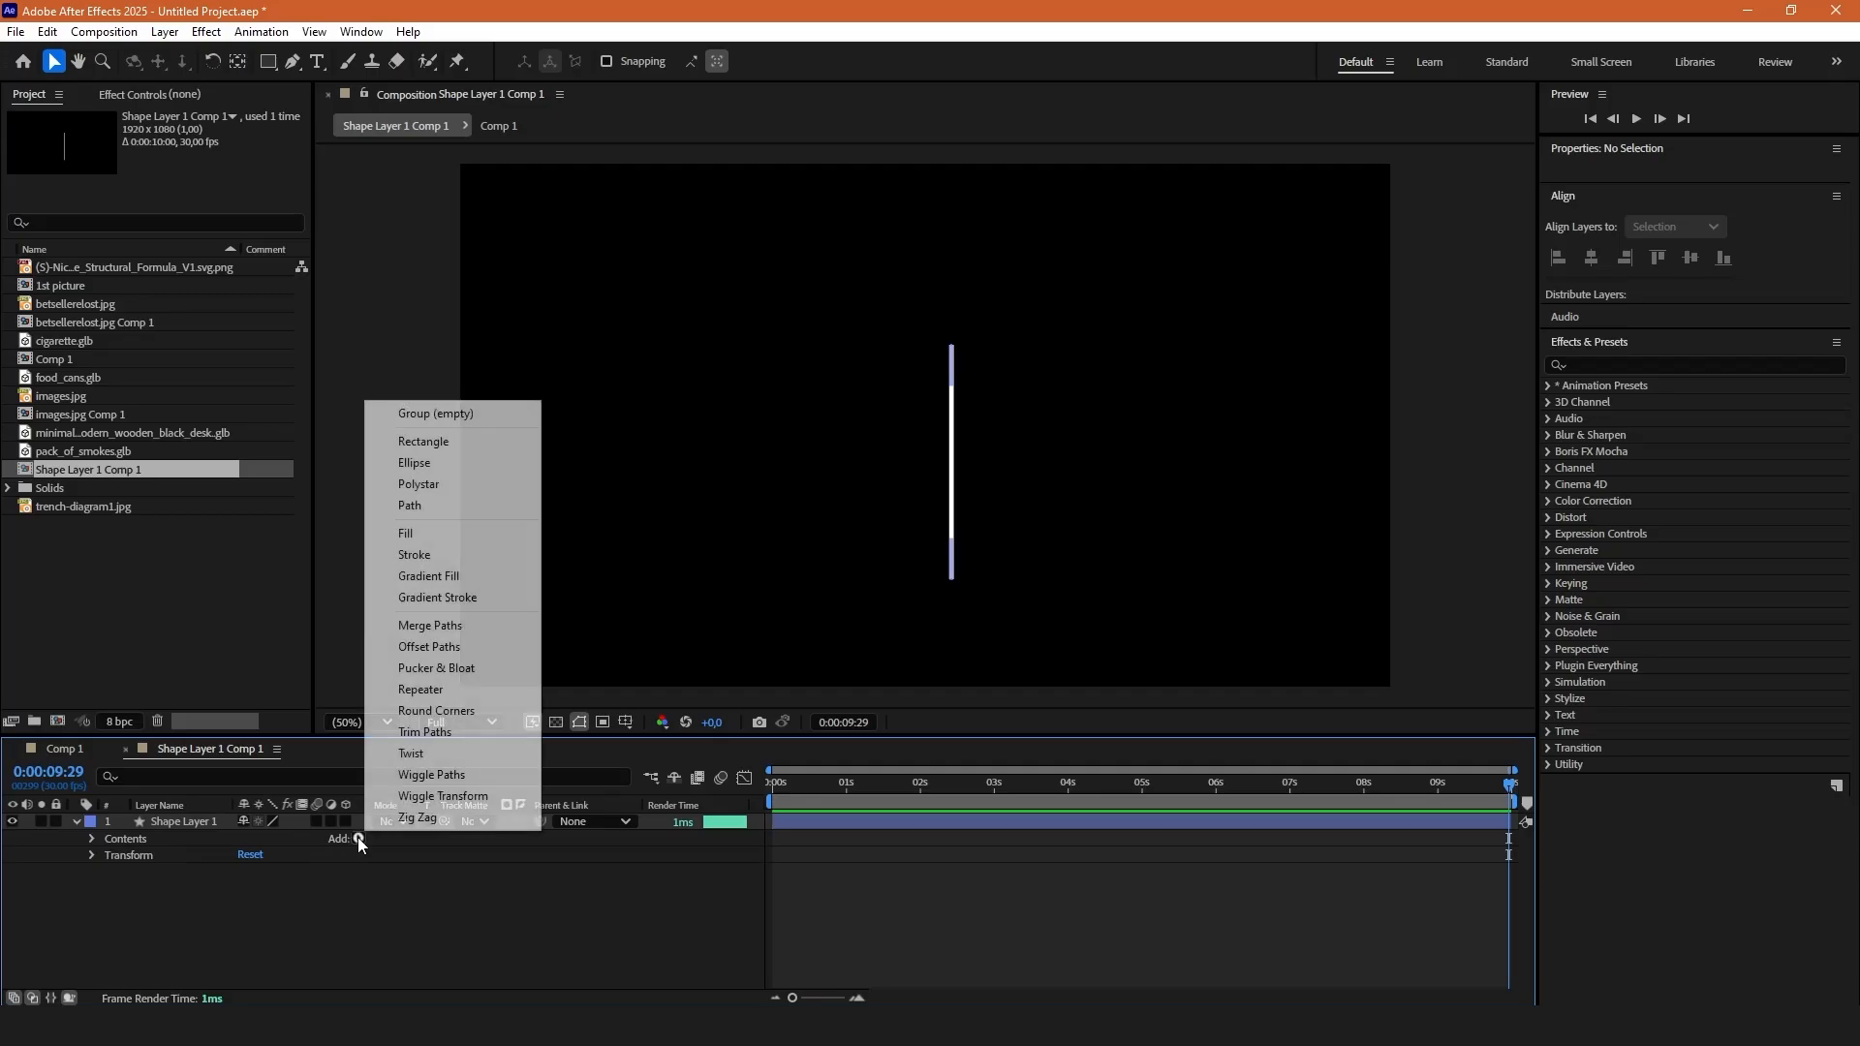
pyautogui.click(436, 738)
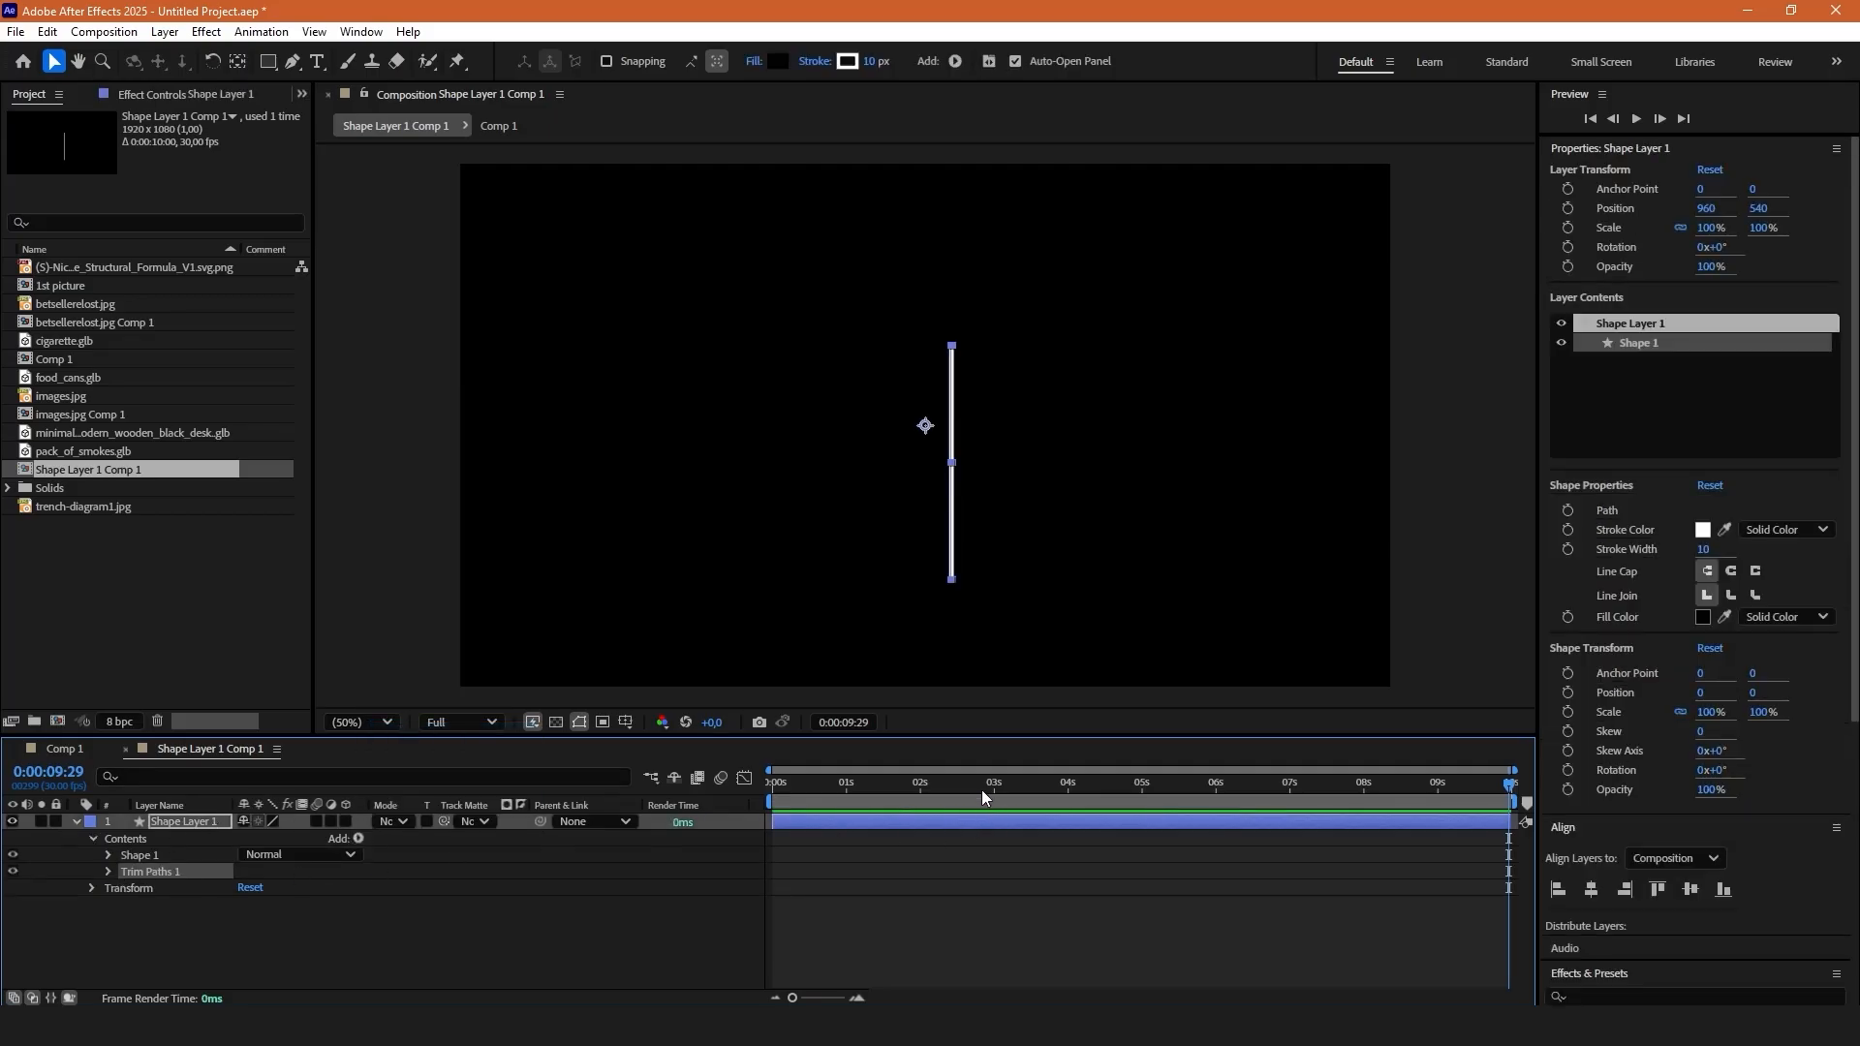
# Keyframe the Trim Paths End value from 0% at 0:00:00:00 to 100% at 0:00:01:10.
pyautogui.moveTo(985, 787); pyautogui.dragTo(690, 783)
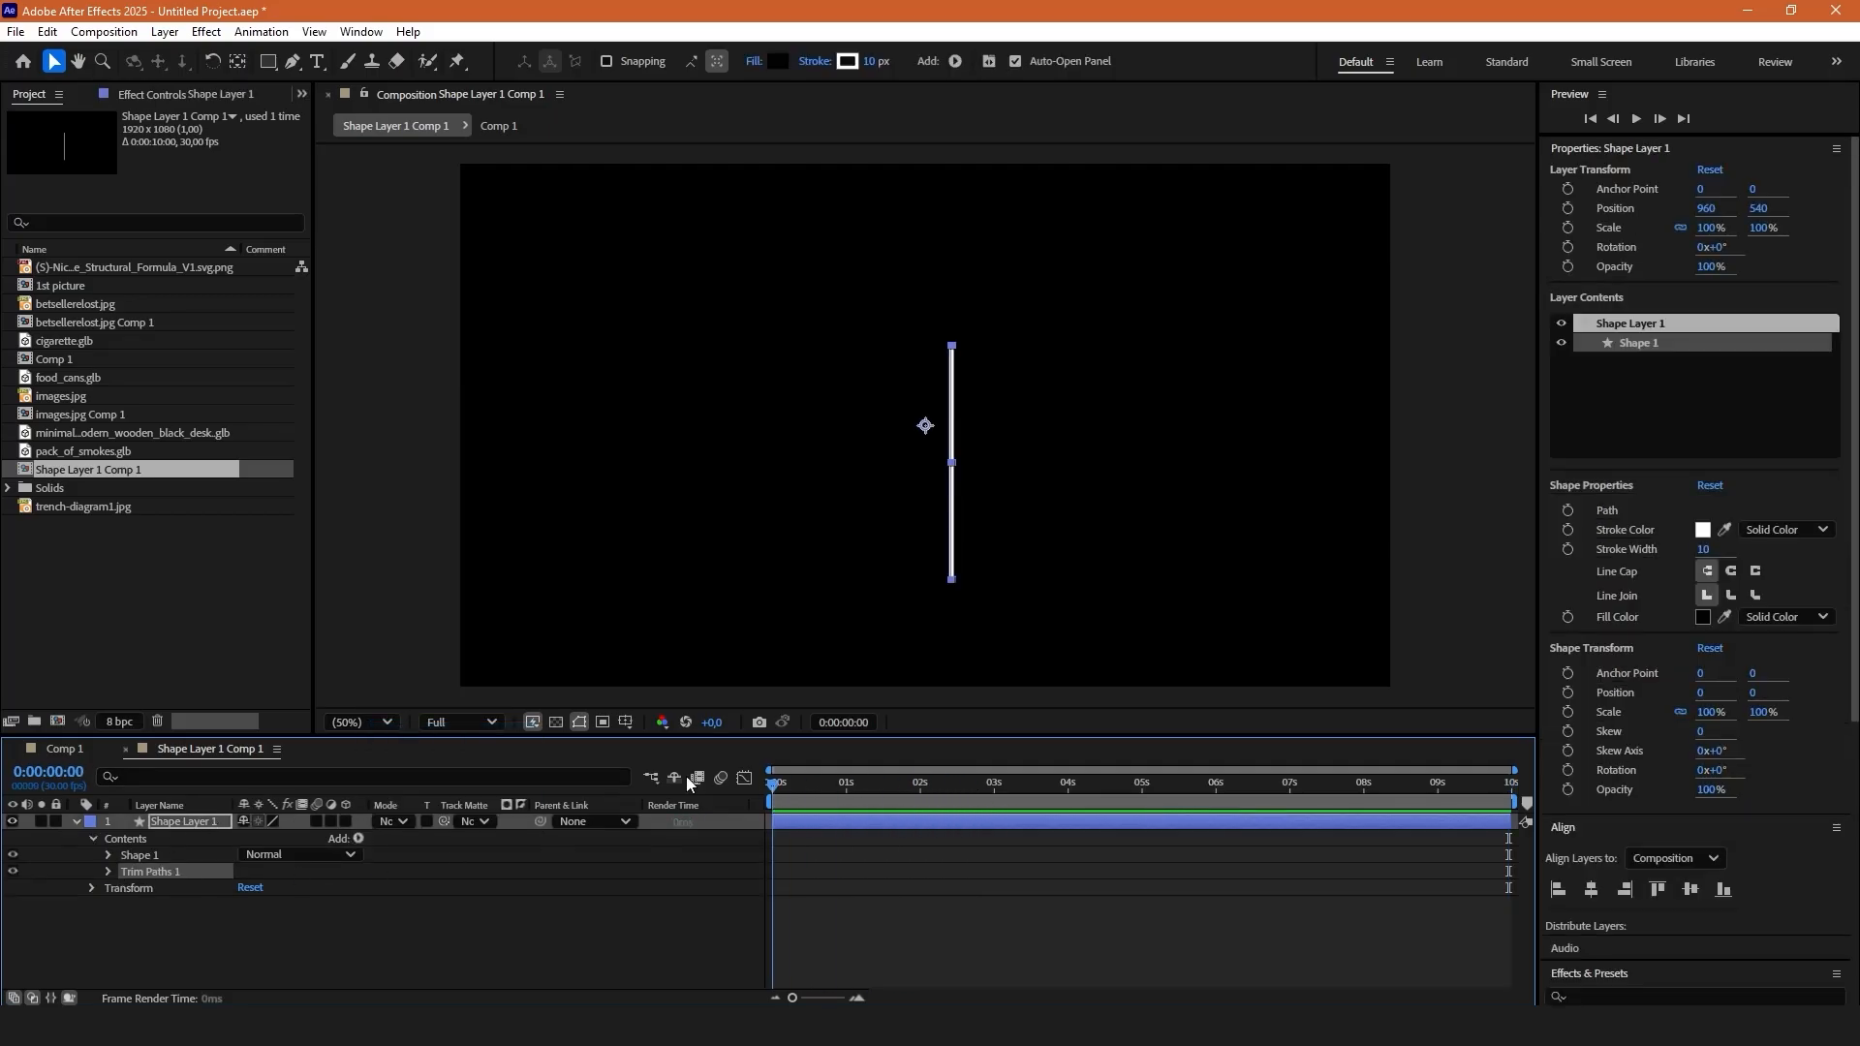
pyautogui.click(108, 871)
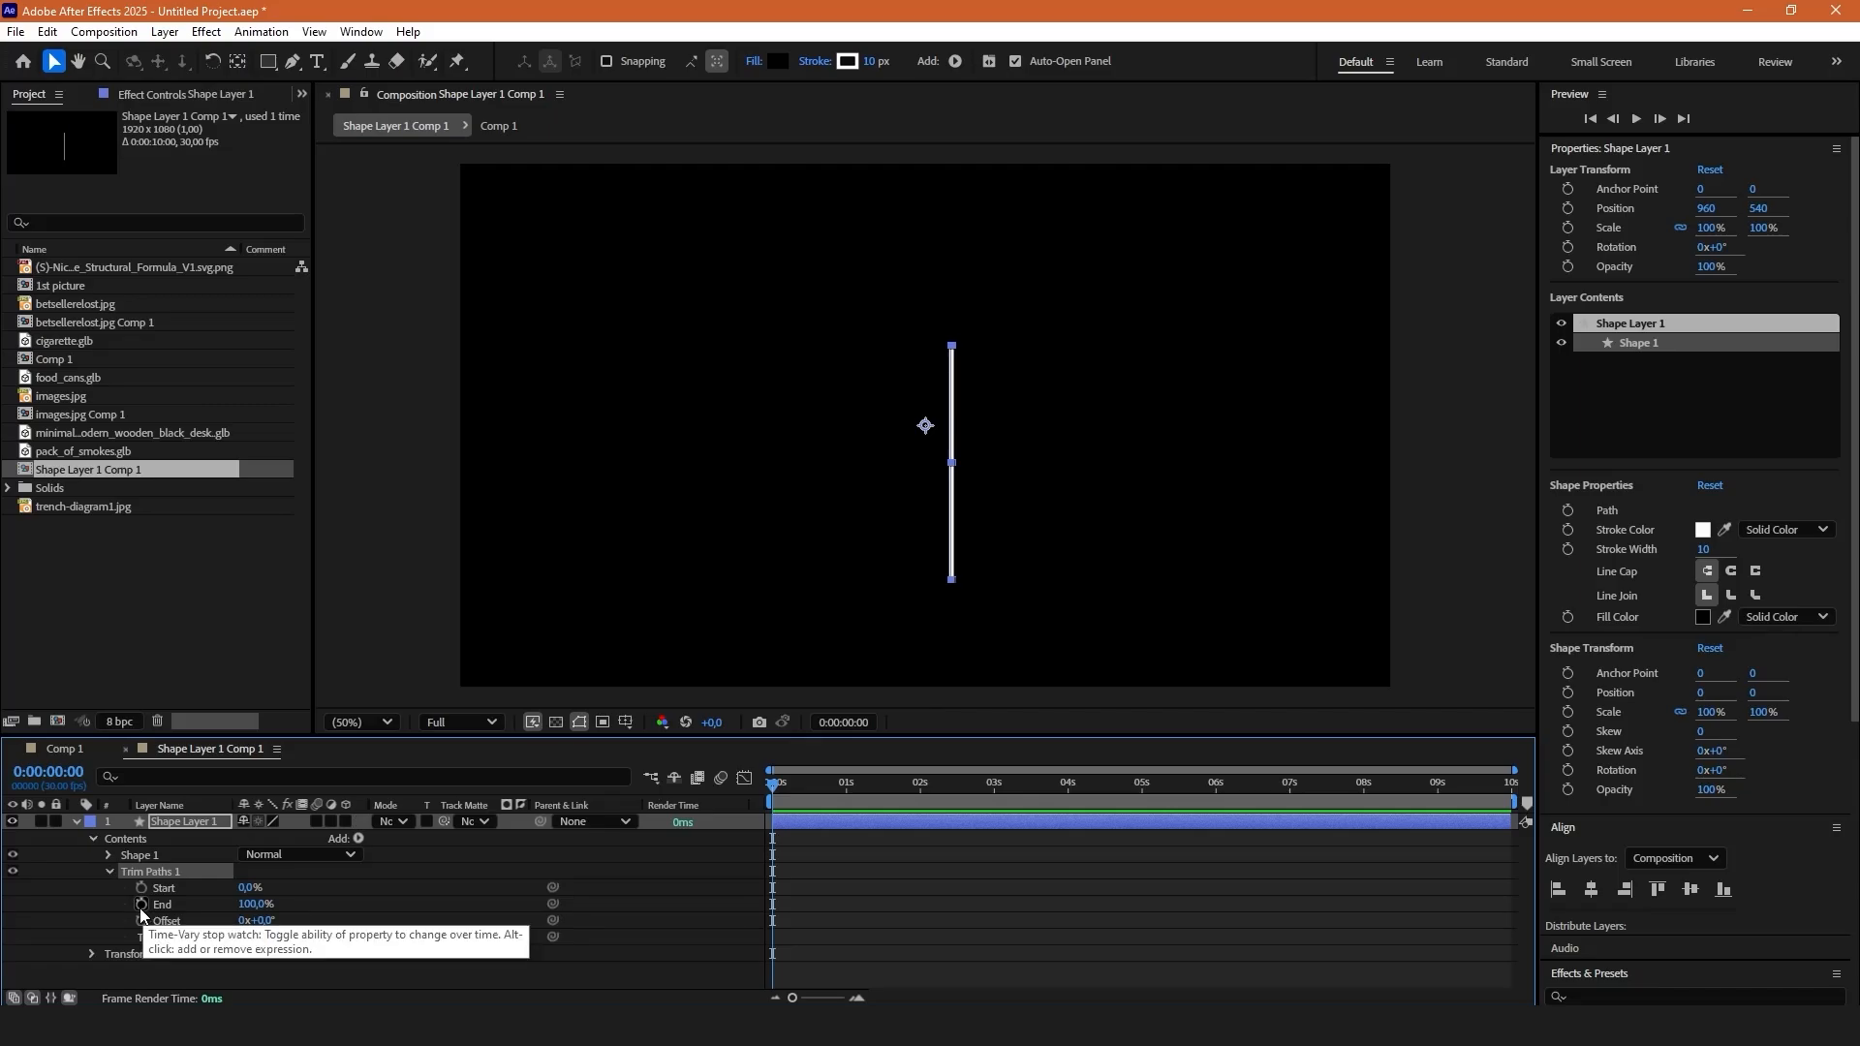
pyautogui.click(141, 904)
pyautogui.moveTo(255, 903); pyautogui.dragTo(117, 919)
pyautogui.moveTo(949, 788); pyautogui.dragTo(870, 788)
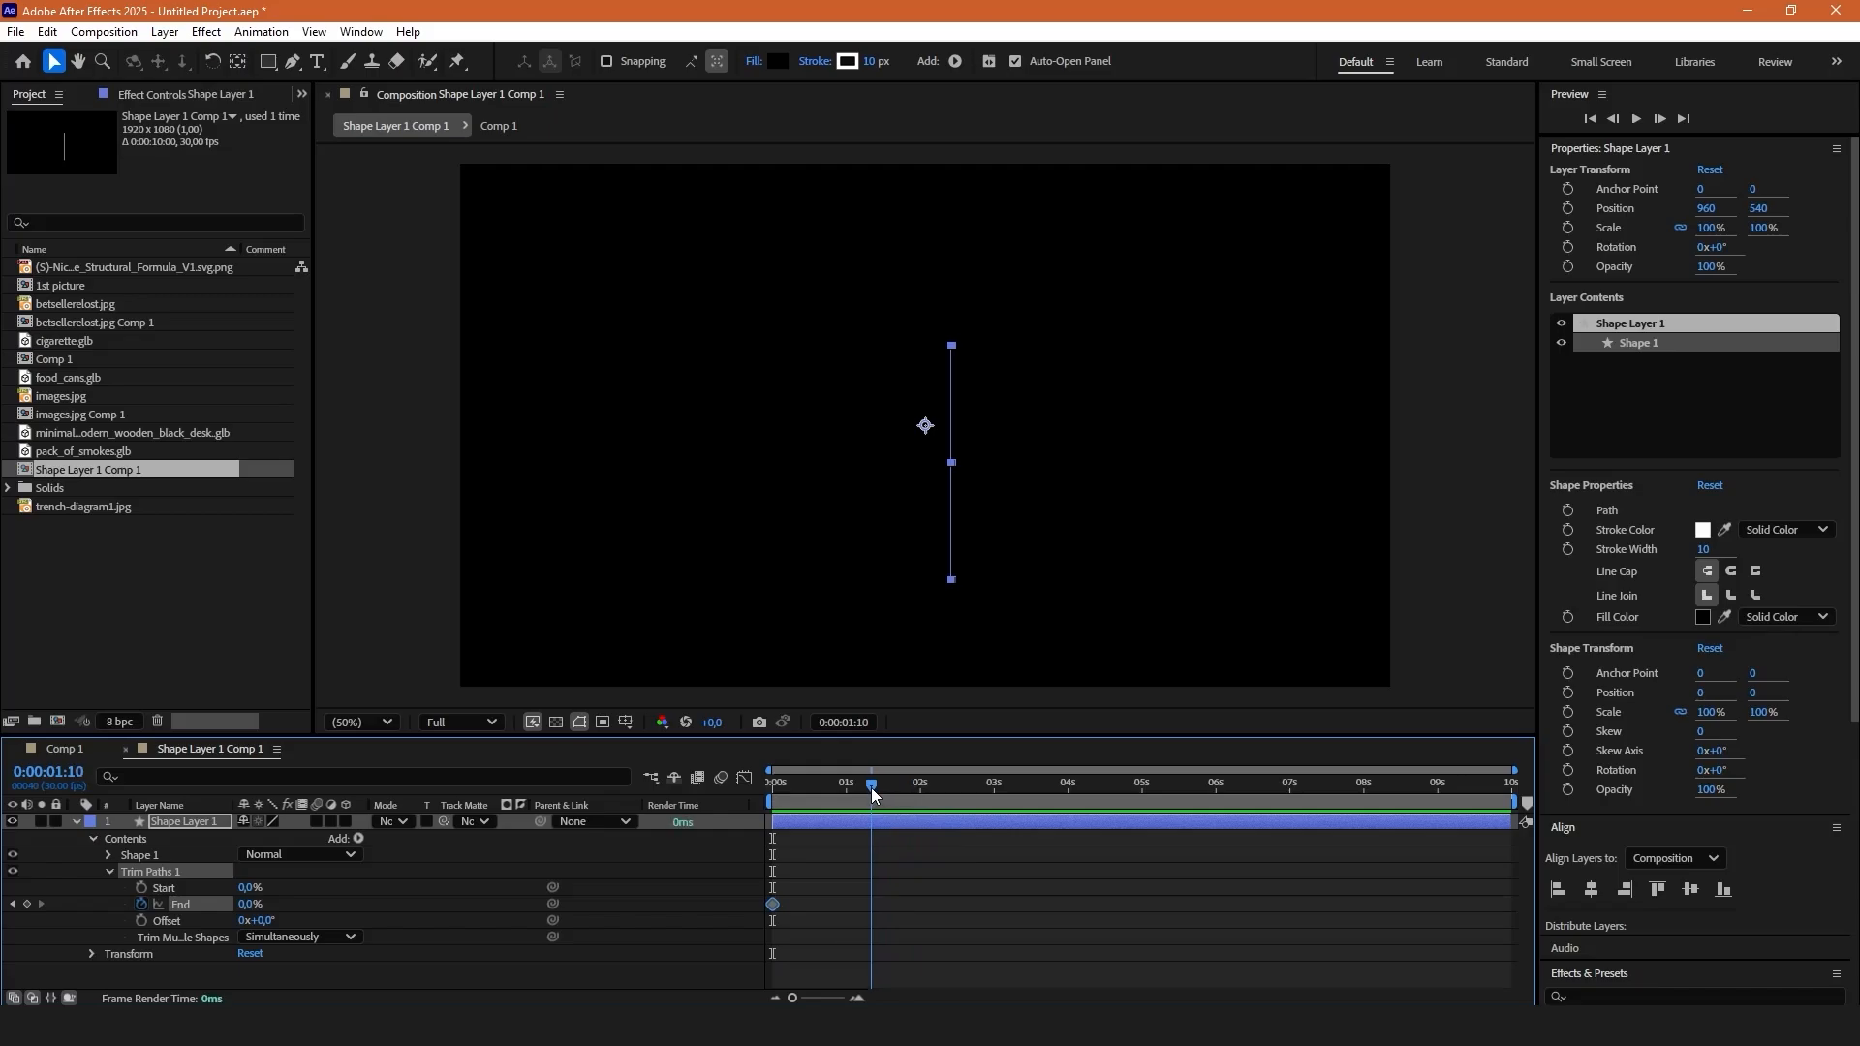
pyautogui.click(27, 904)
pyautogui.moveTo(242, 907); pyautogui.dragTo(451, 906)
# Apply Easy Ease to both Trim Paths End keyframes and preview the line's growth.
pyautogui.moveTo(986, 879); pyautogui.dragTo(770, 942)
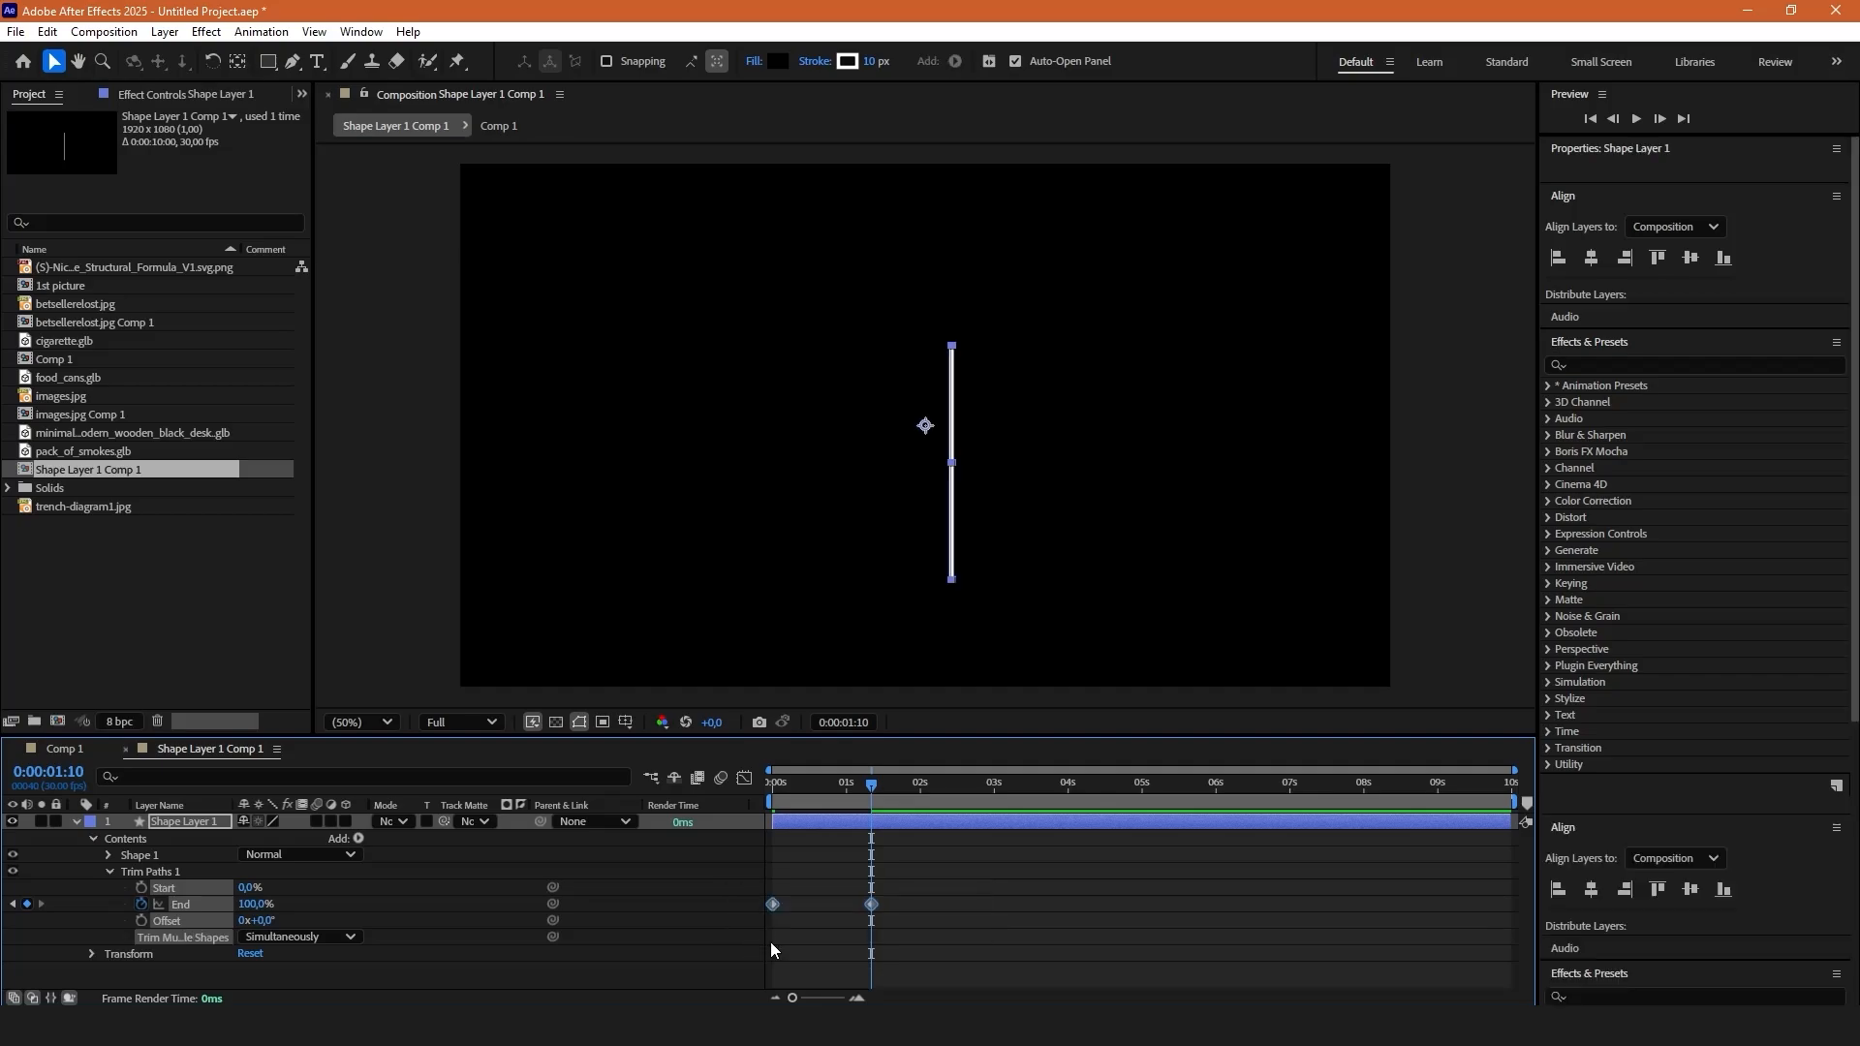
pyautogui.press('F9')
pyautogui.click(881, 855)
pyautogui.moveTo(874, 787)
pyautogui.mouseDown()
pyautogui.moveTo(792, 783)
pyautogui.moveTo(872, 778)
pyautogui.mouseUp()
pyautogui.press('space')
# Create a text layer reading NICOTINE above the vertical line.
pyautogui.click(317, 61)
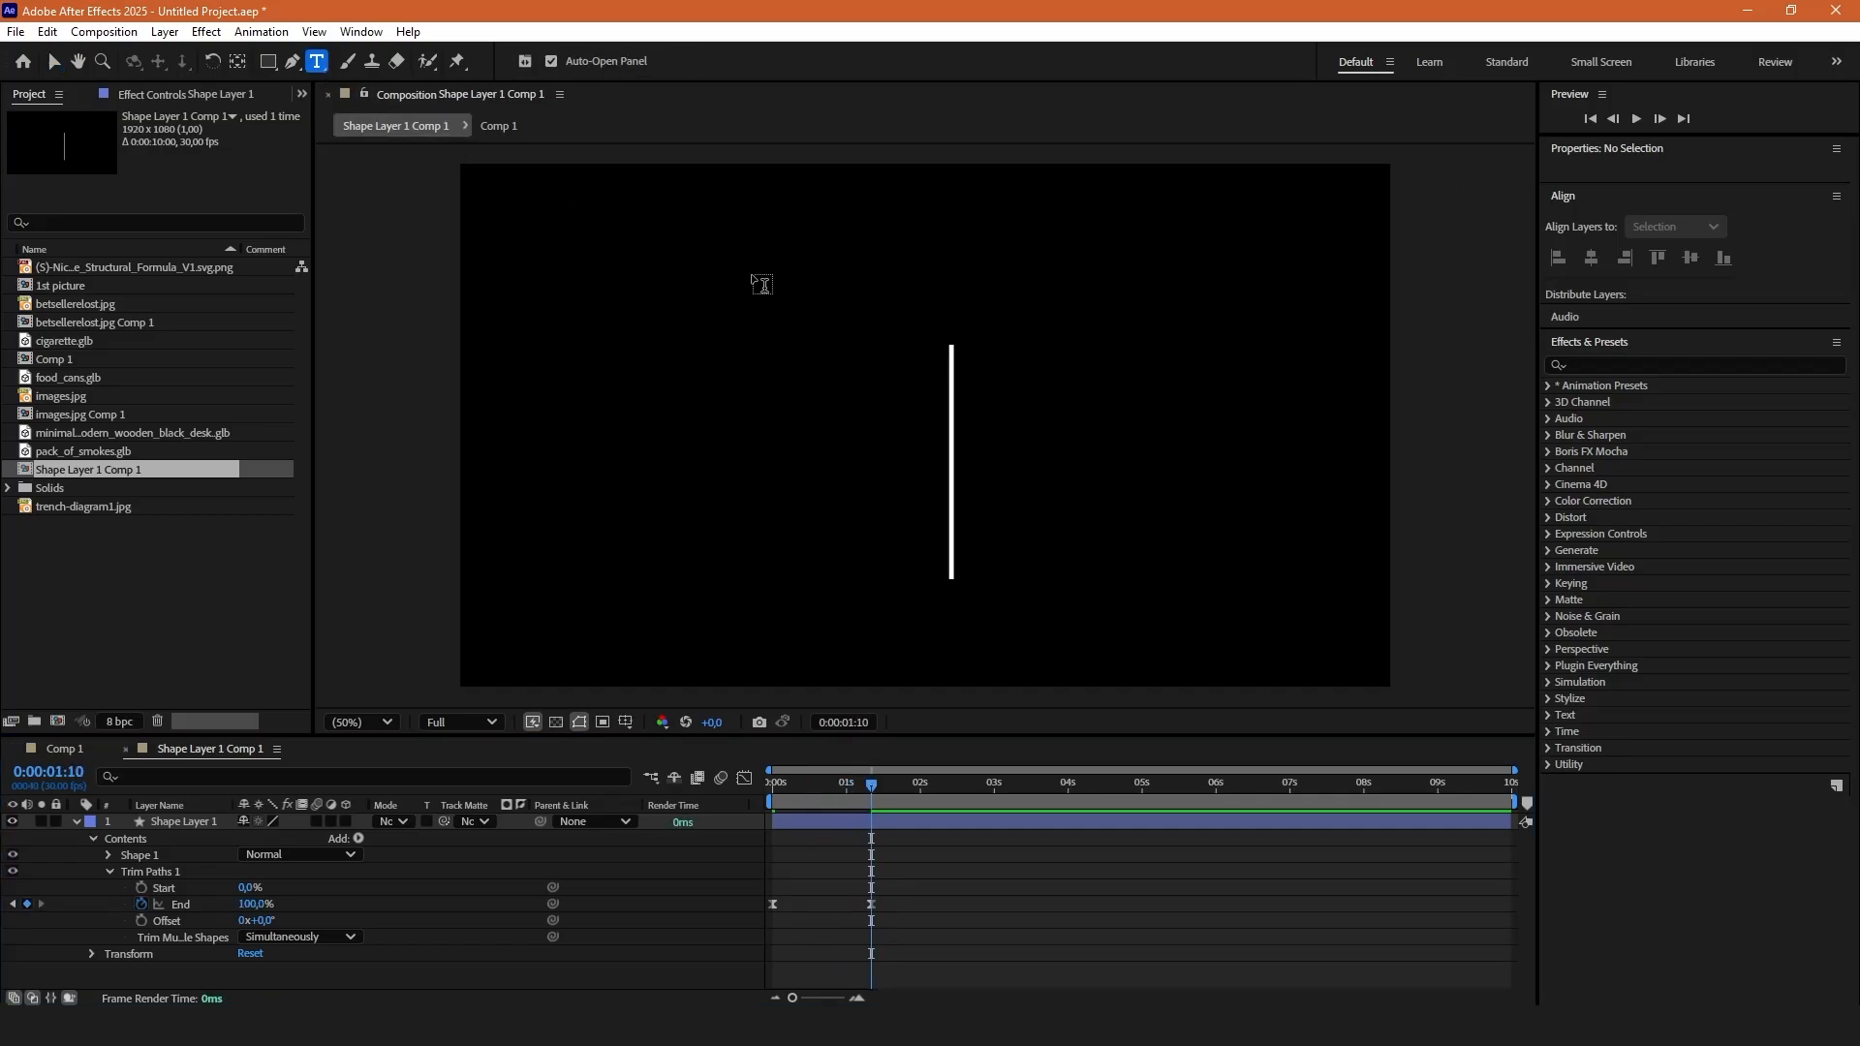
pyautogui.moveTo(736, 282); pyautogui.dragTo(1184, 381)
pyautogui.write('NICOTINE')
pyautogui.press('Escape')
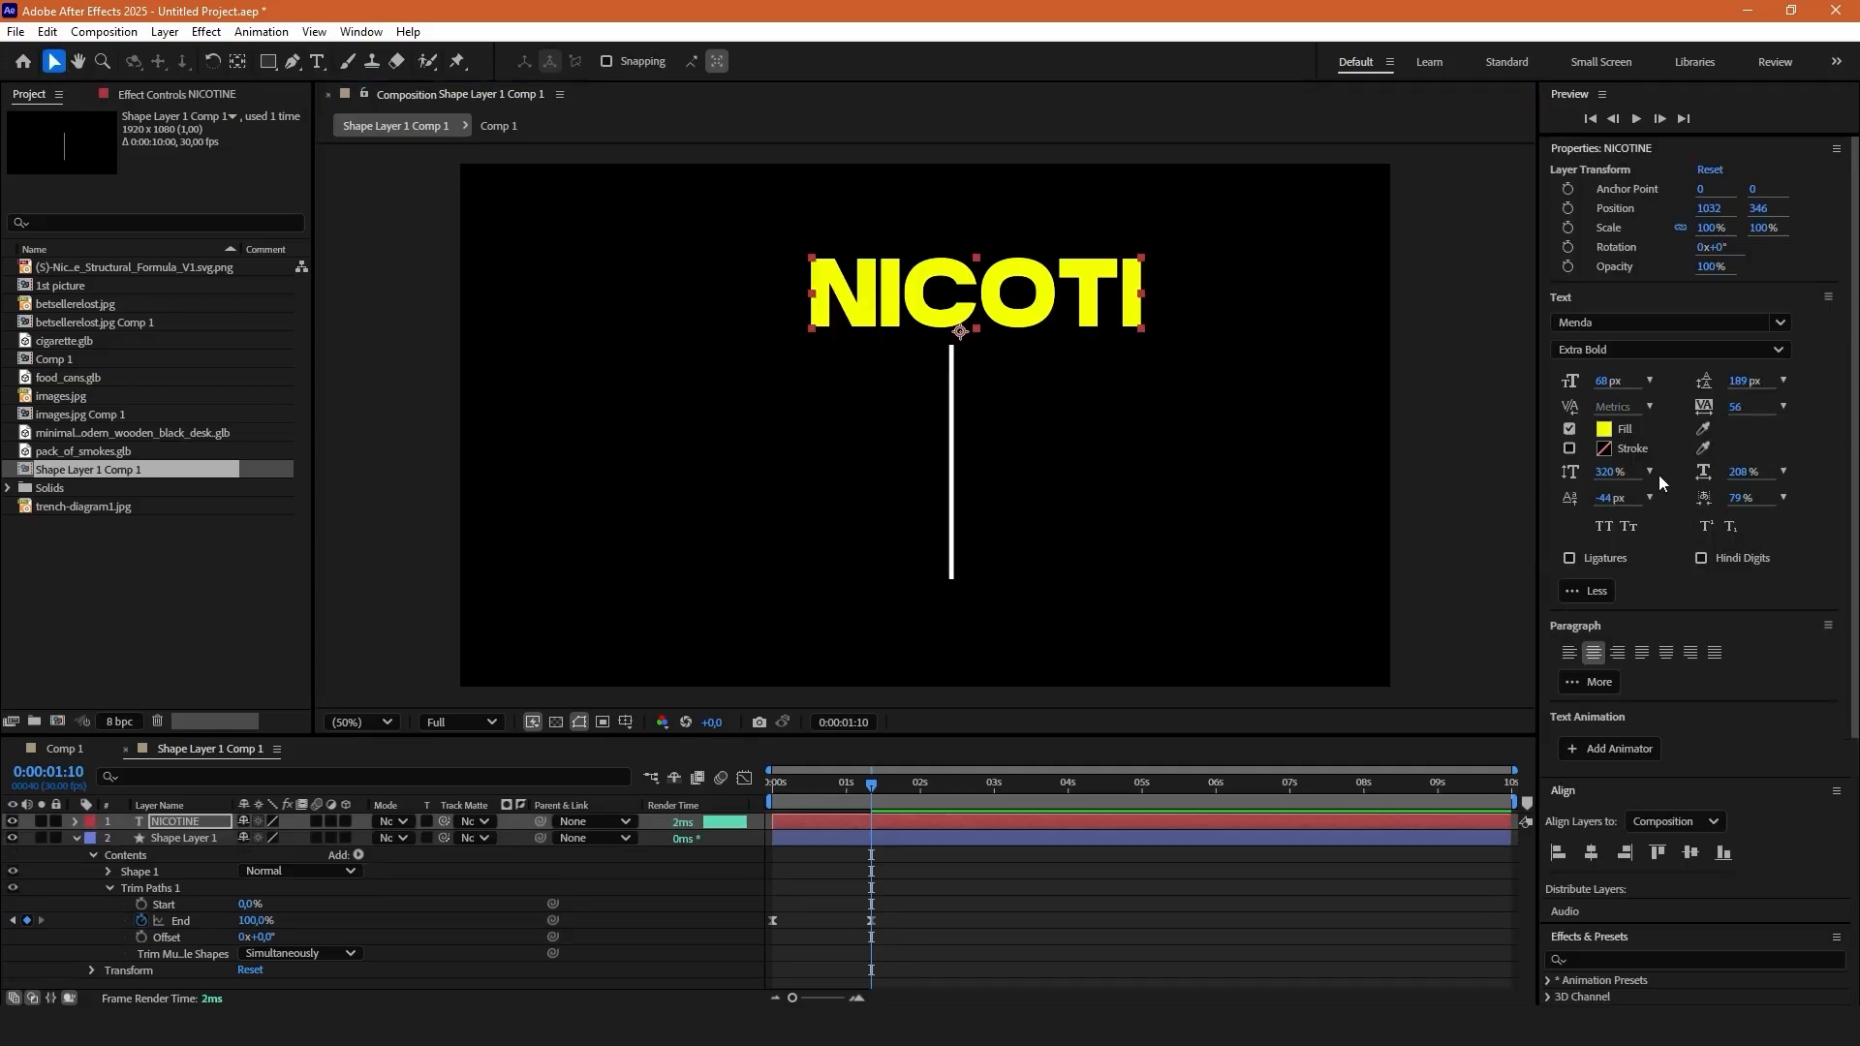
# Change the NICOTINE text's fill to white and its font size to 53 px.
pyautogui.click(1604, 428)
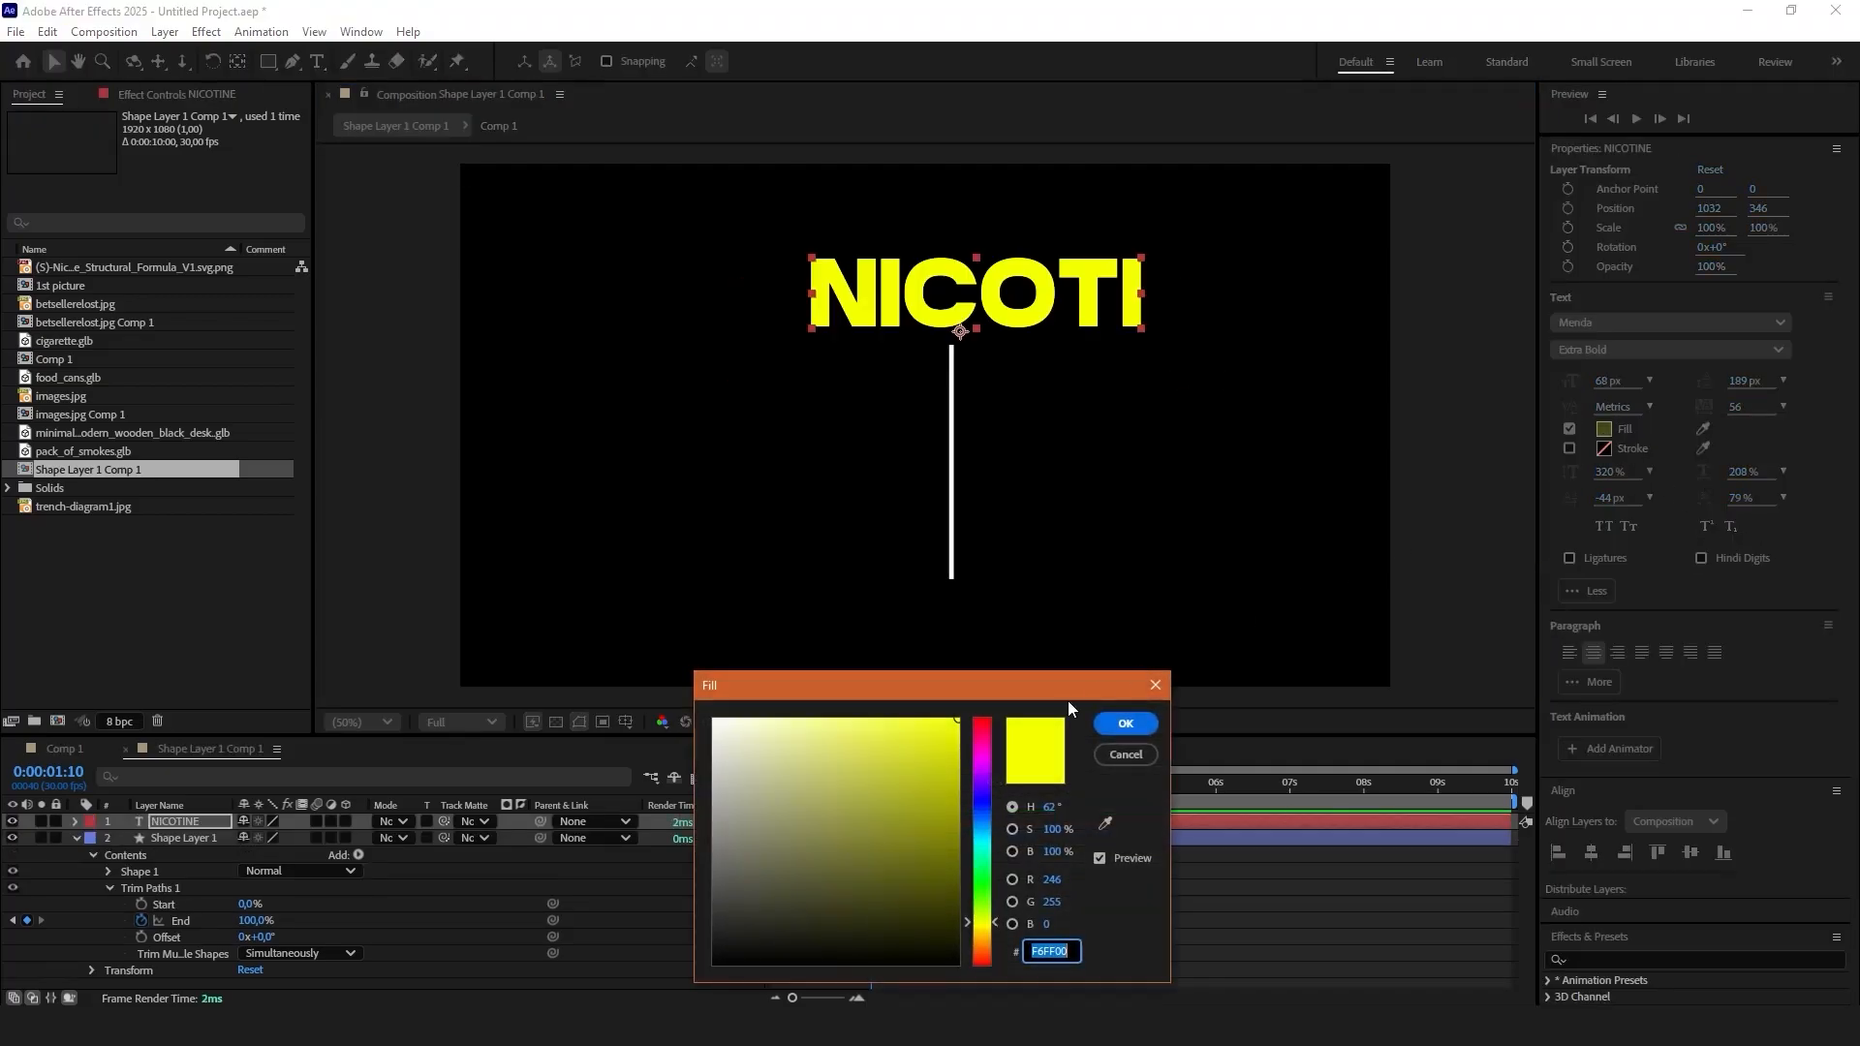
pyautogui.click(1124, 724)
pyautogui.moveTo(1594, 380); pyautogui.dragTo(1577, 381)
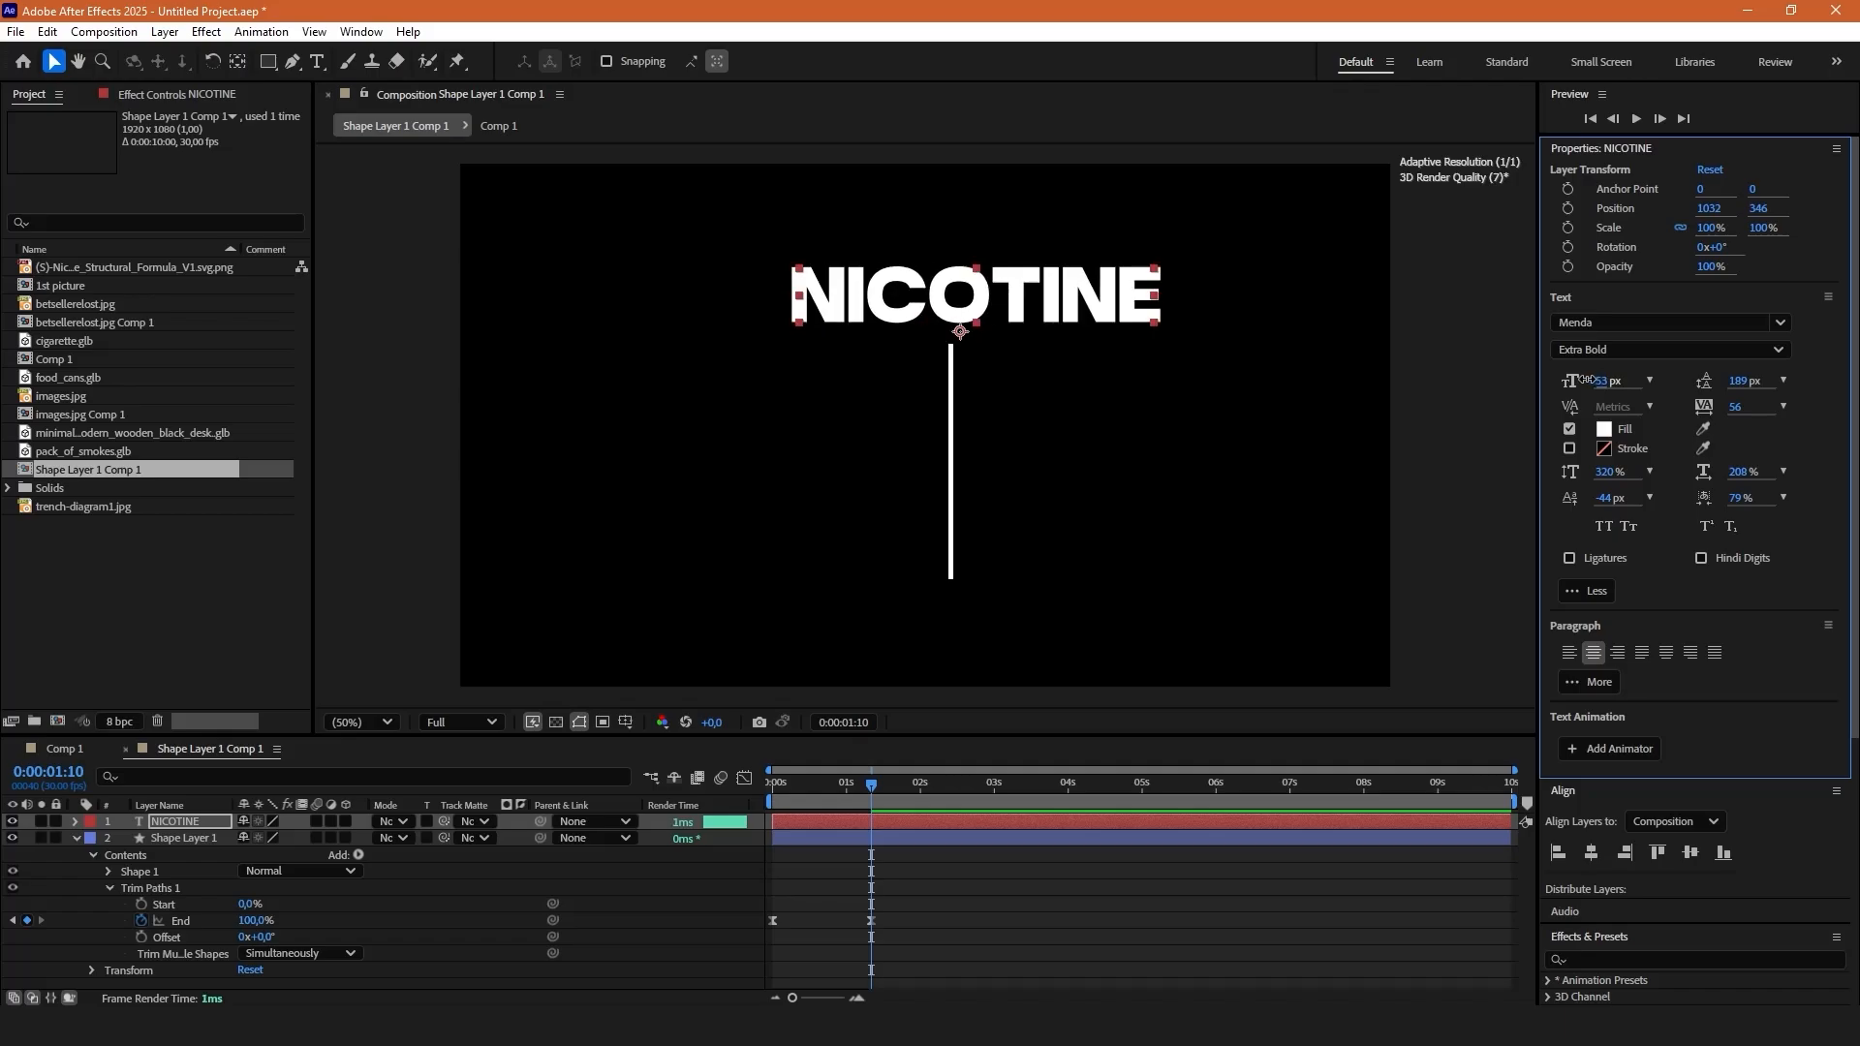
# Center the NICOTINE text and the line horizontally in the composition, then lower the text to Y position 454, over the line's upper end.
pyautogui.click(1591, 852)
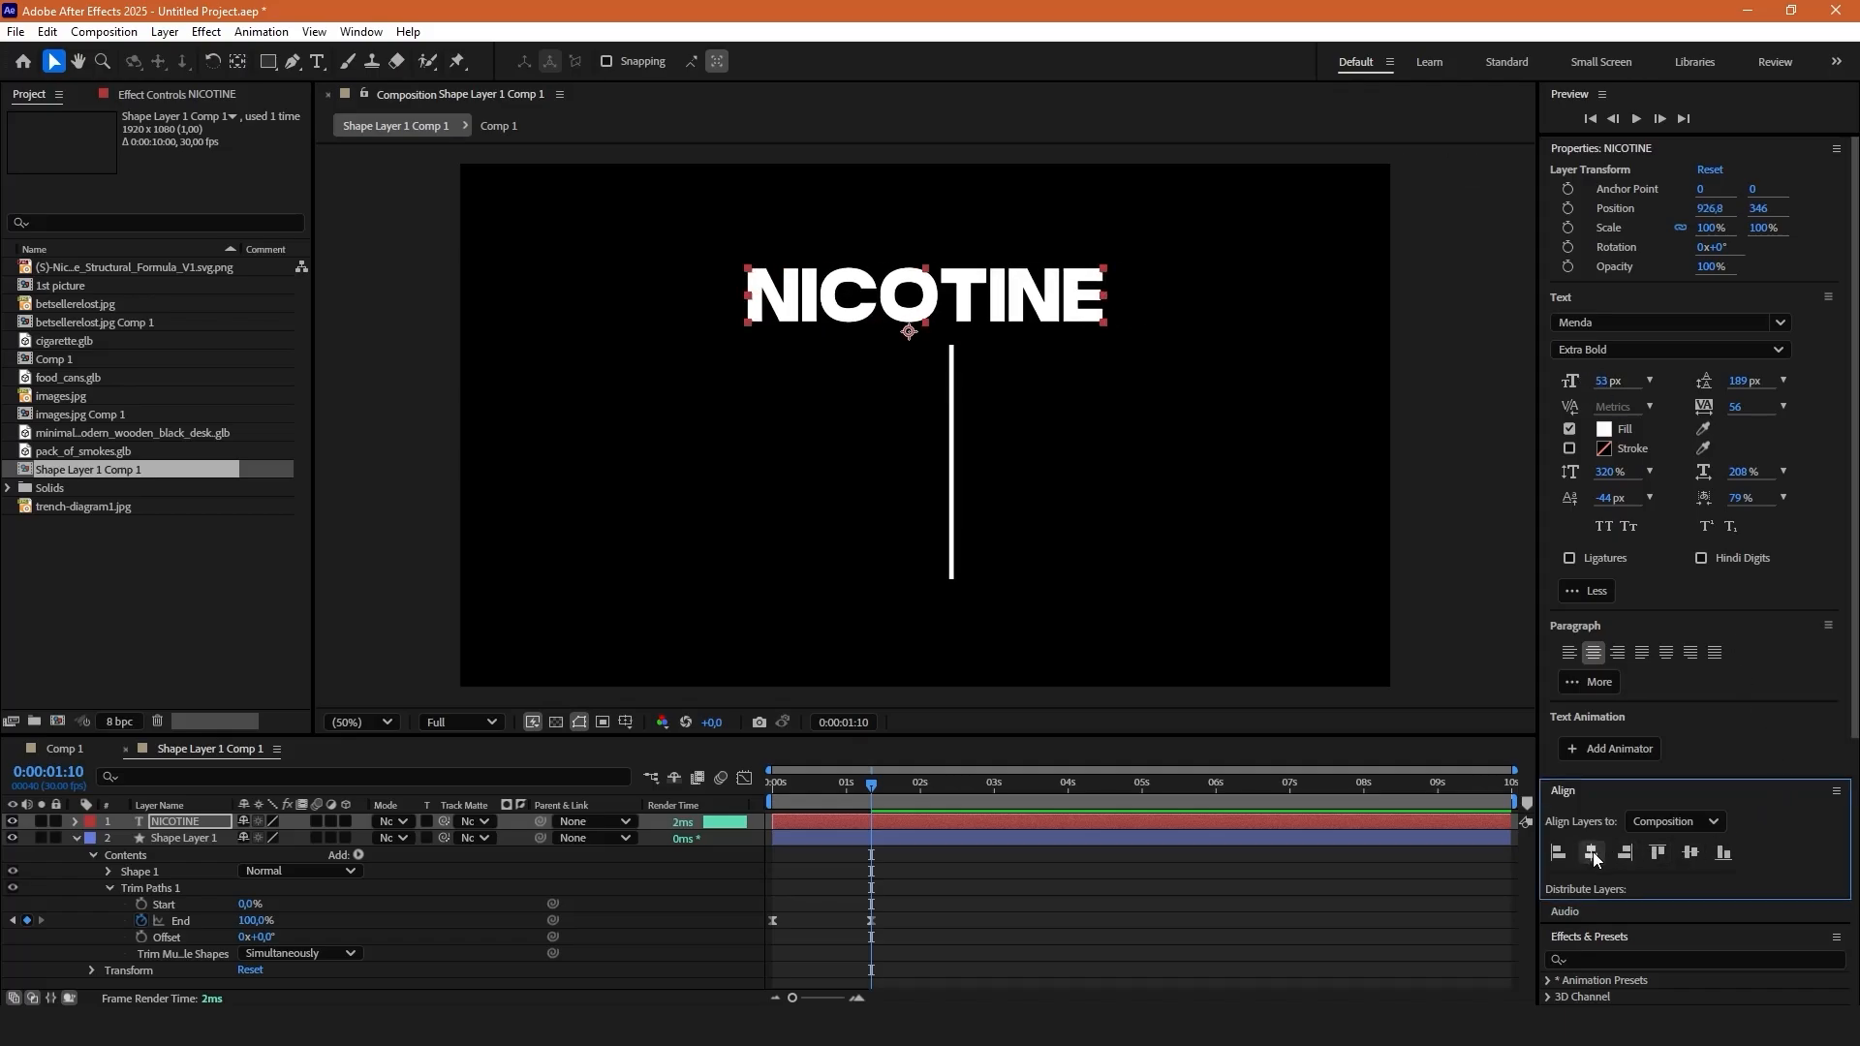
pyautogui.click(952, 479)
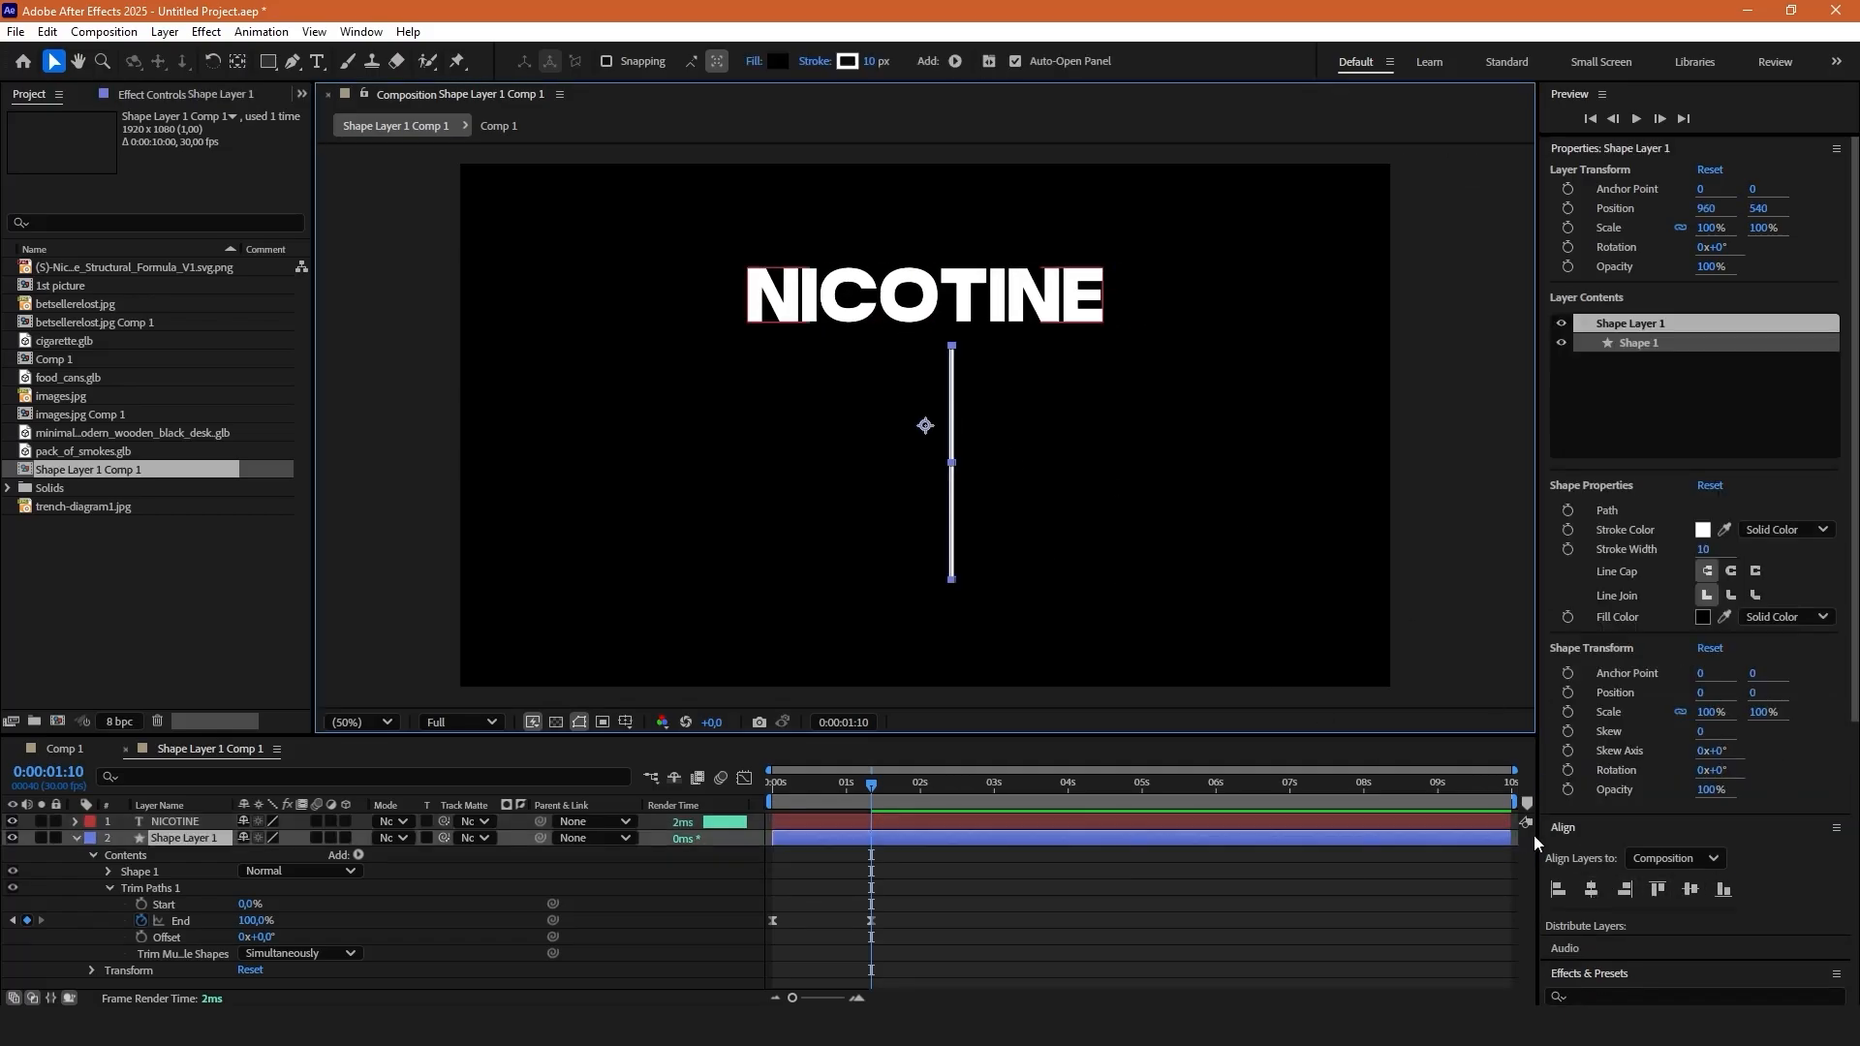
pyautogui.click(1591, 889)
pyautogui.click(974, 298)
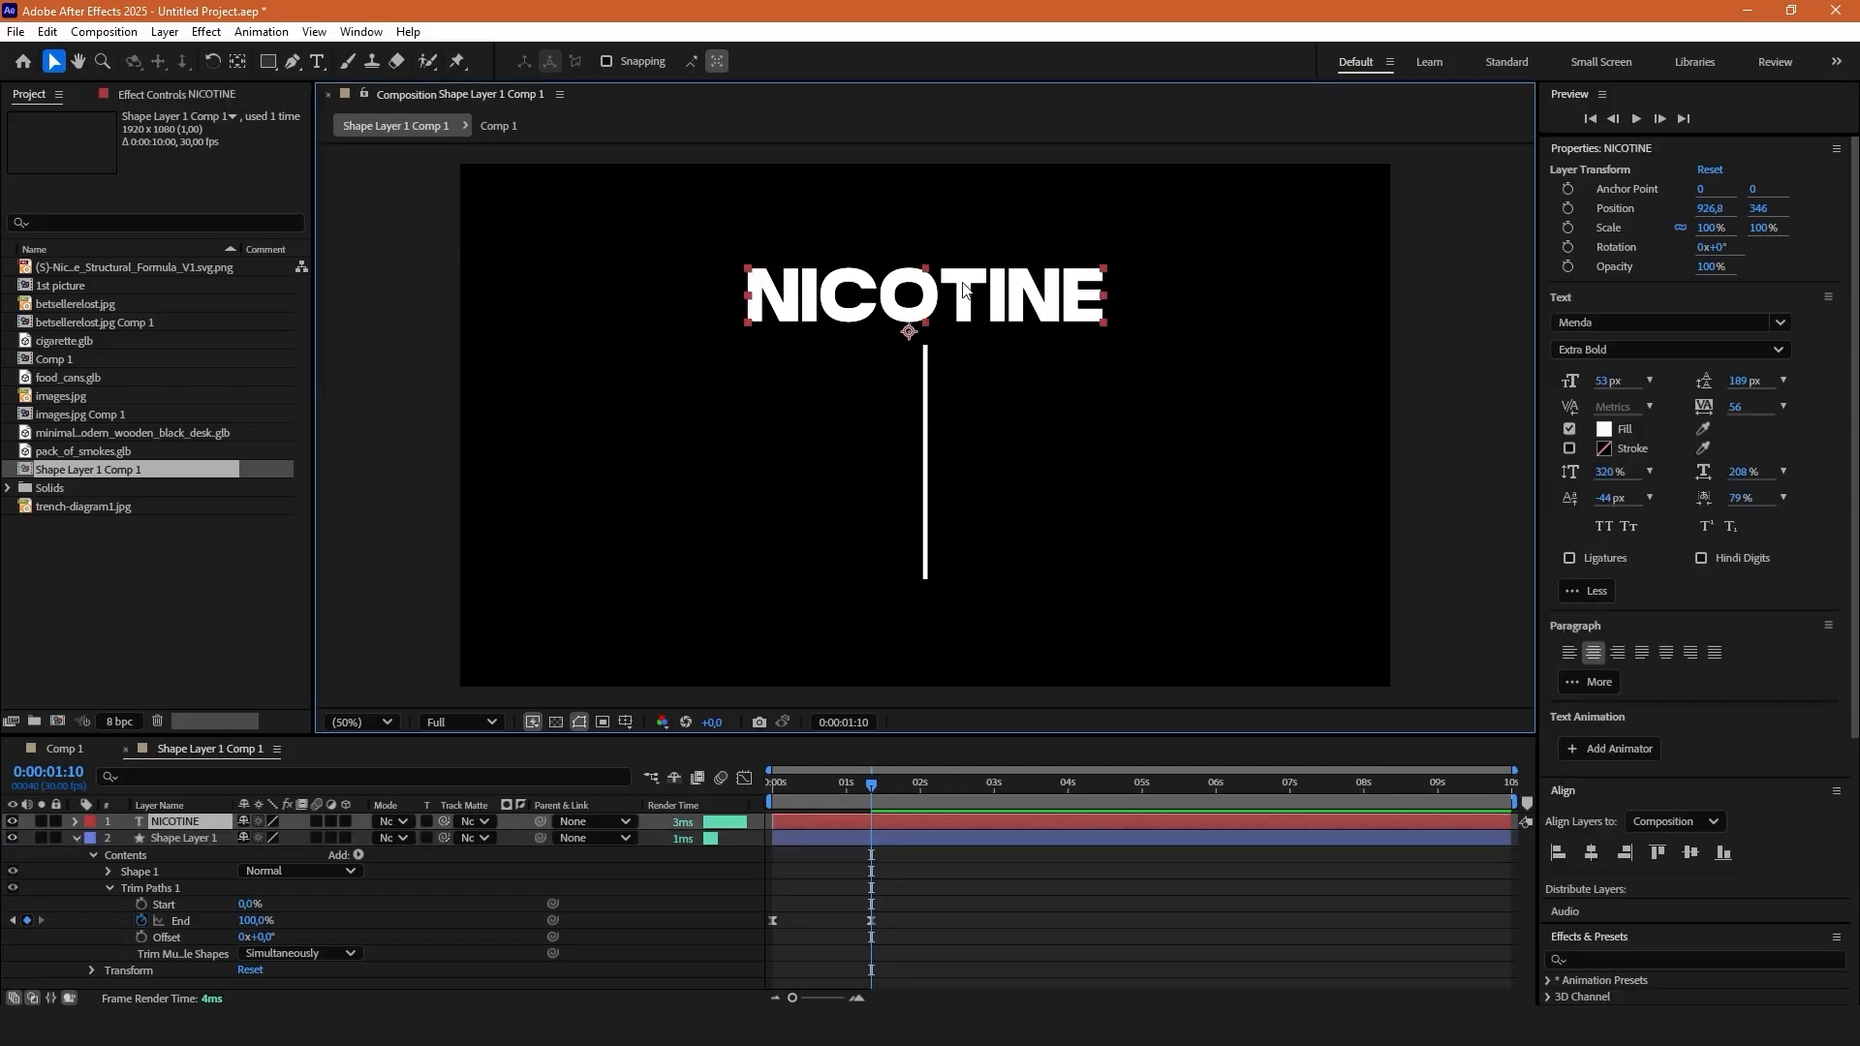
pyautogui.moveTo(965, 288); pyautogui.dragTo(972, 341)
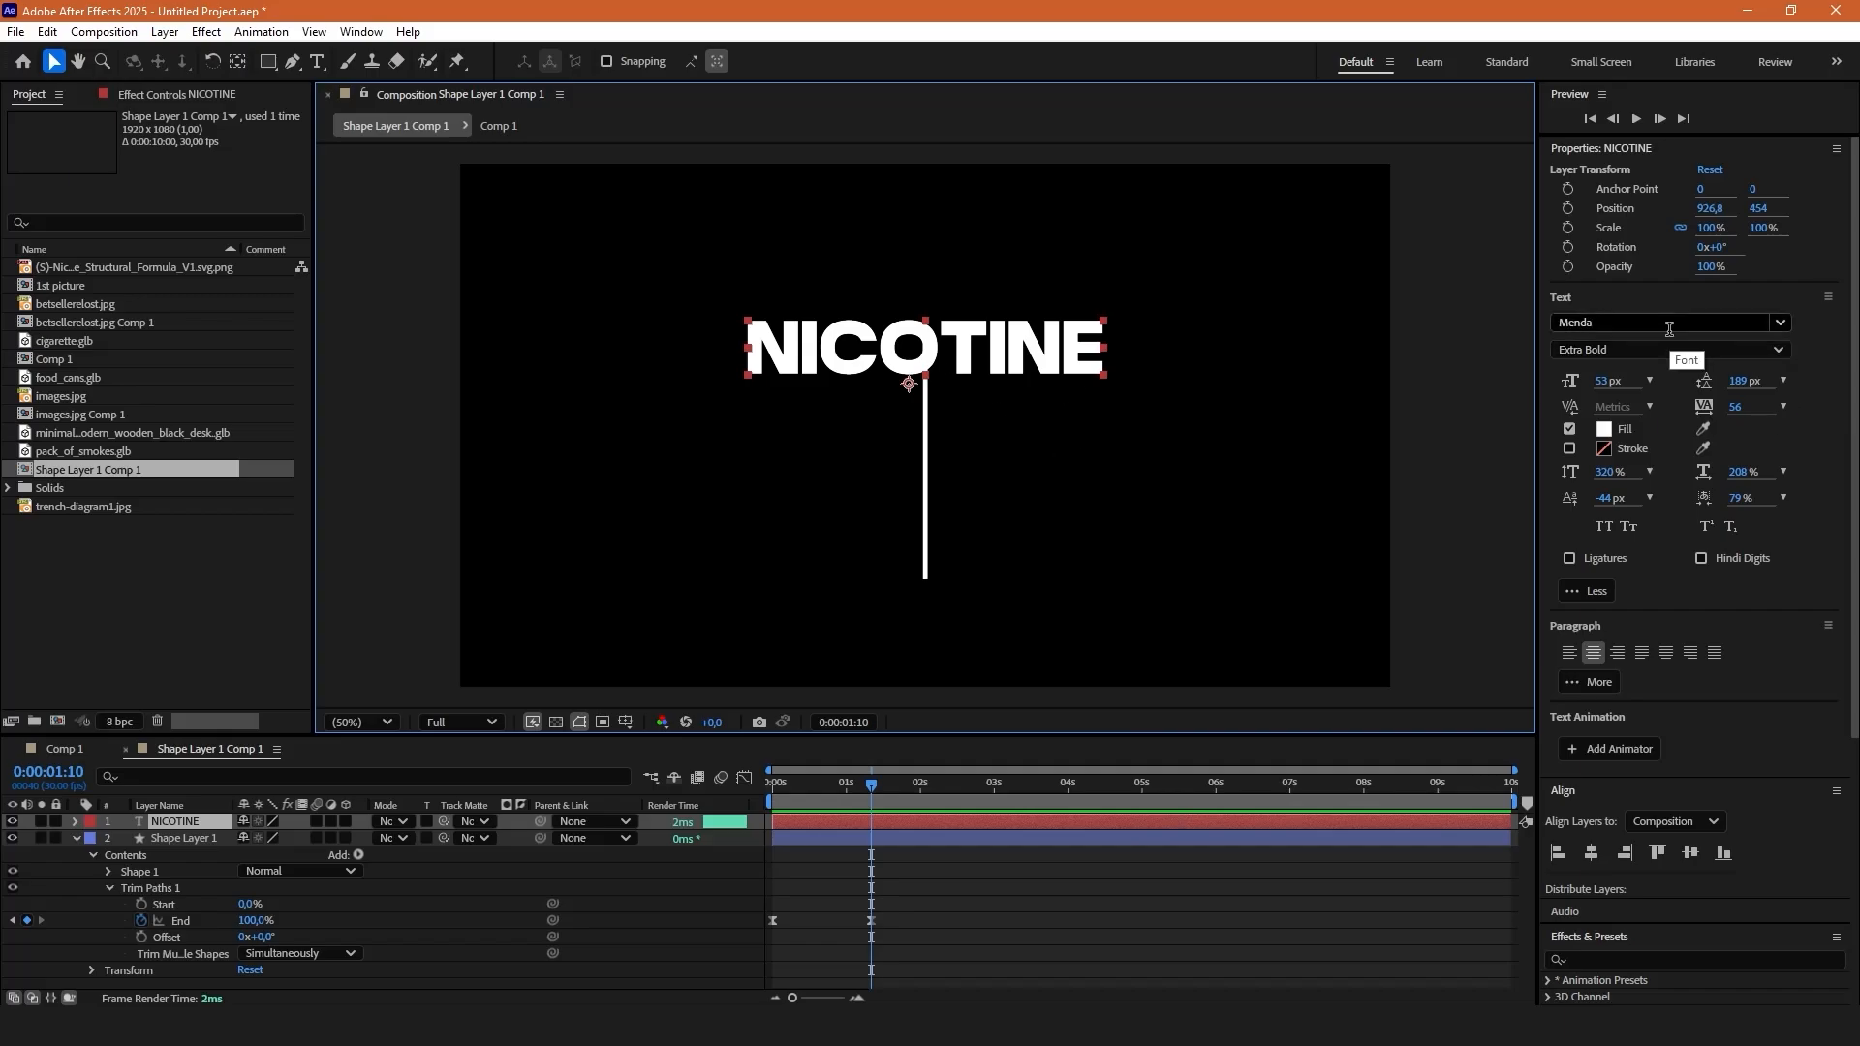
# At 0:00:00:25, add a new mask to the NICOTINE text layer.
pyautogui.click(798, 903)
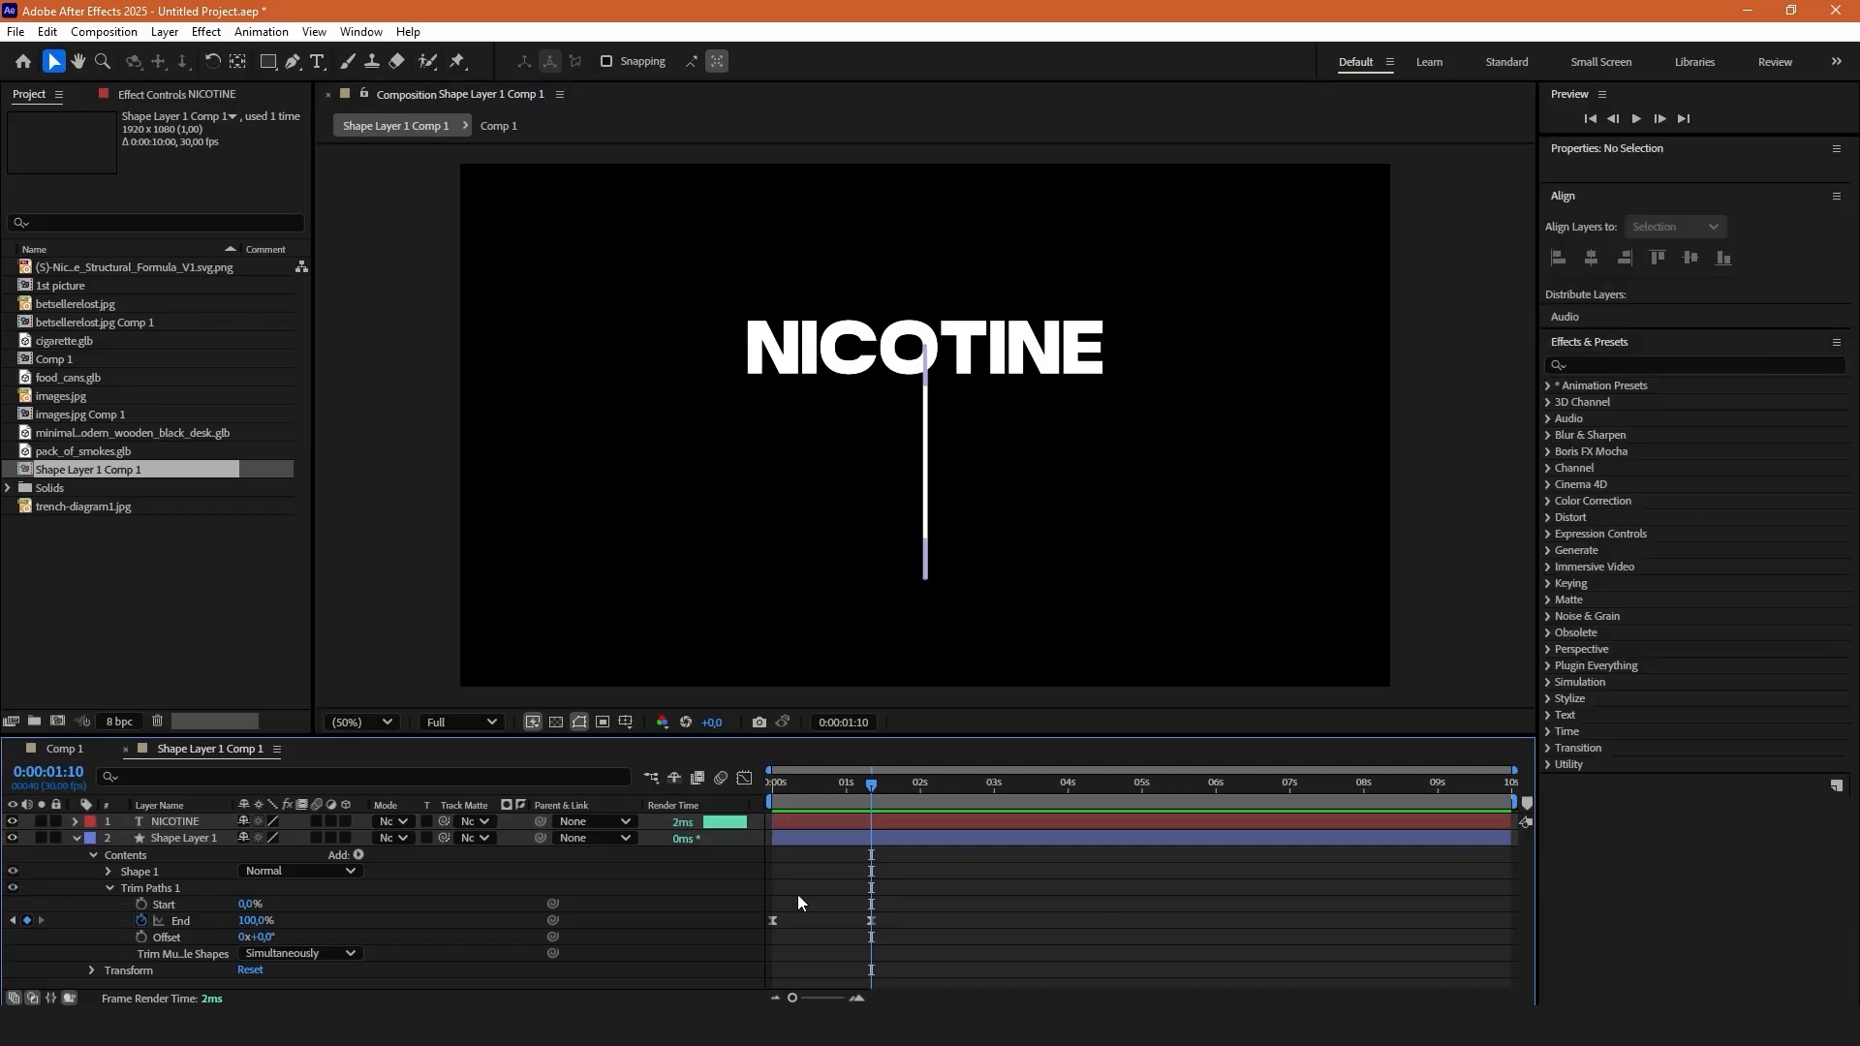
pyautogui.click(75, 820)
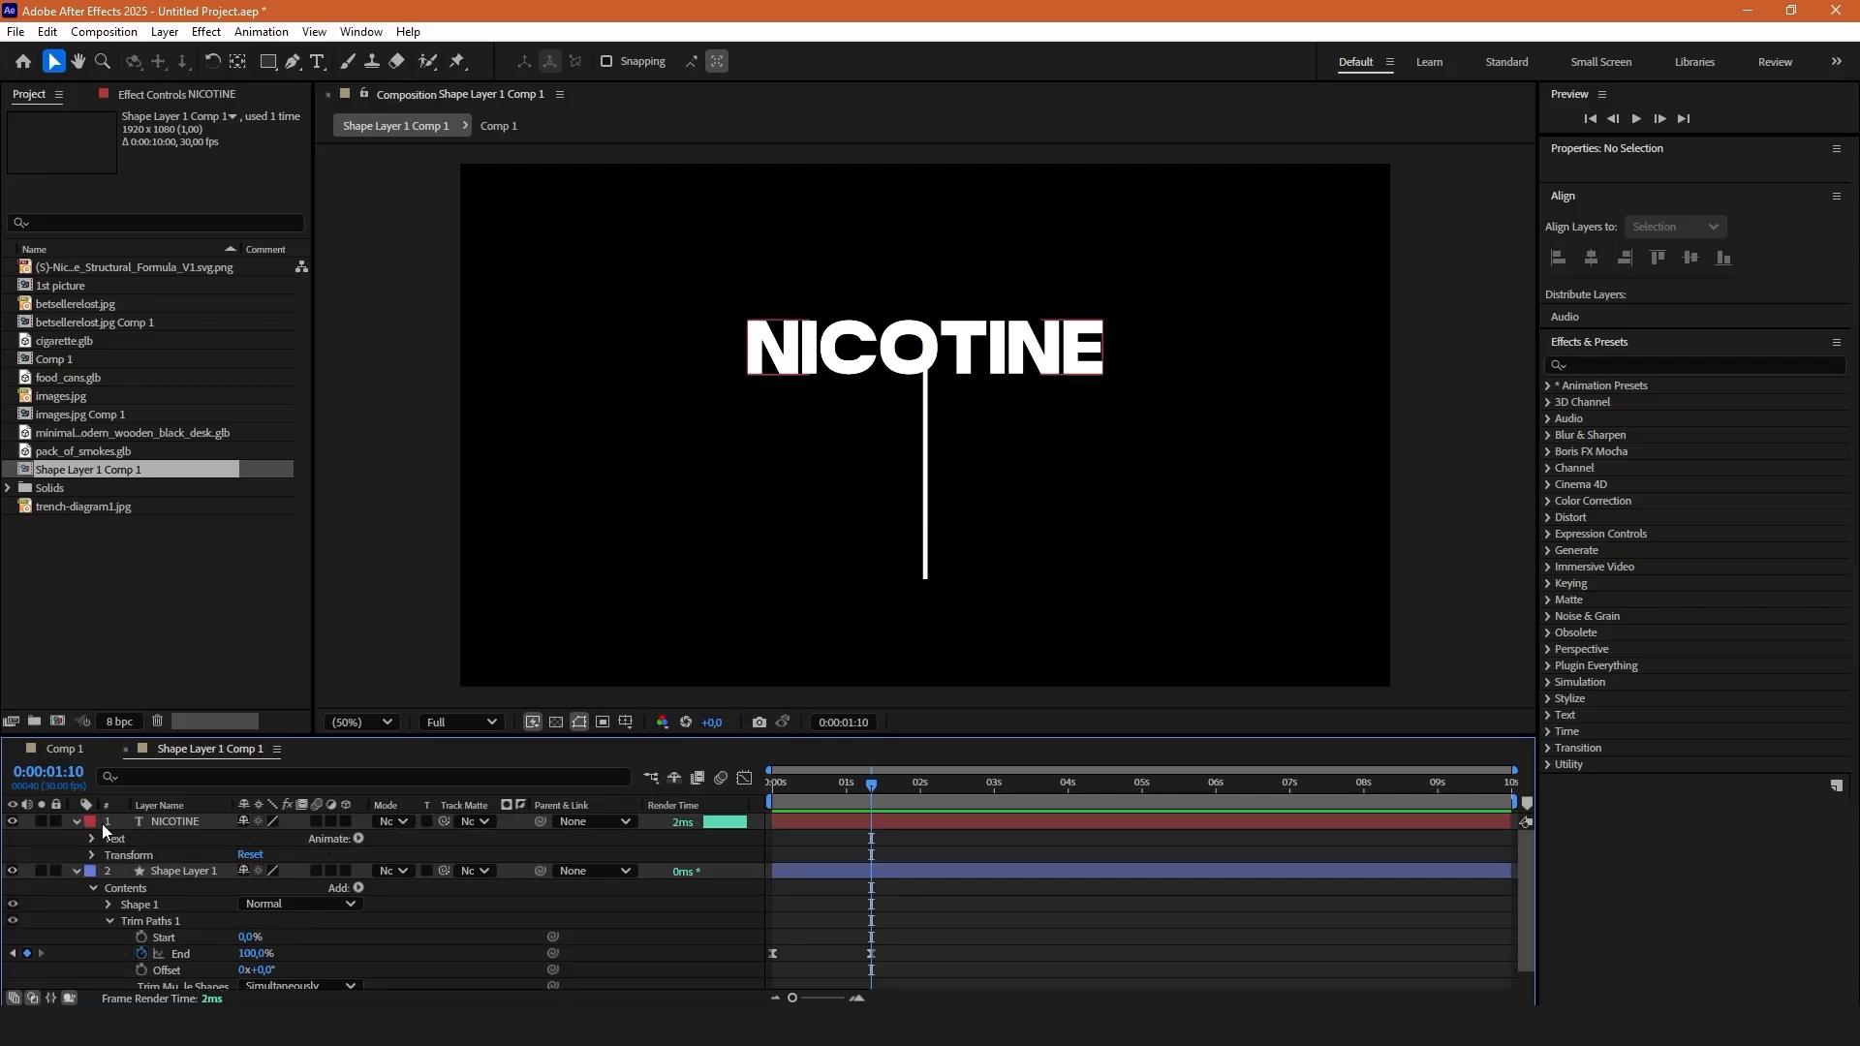
pyautogui.moveTo(871, 784); pyautogui.dragTo(836, 788)
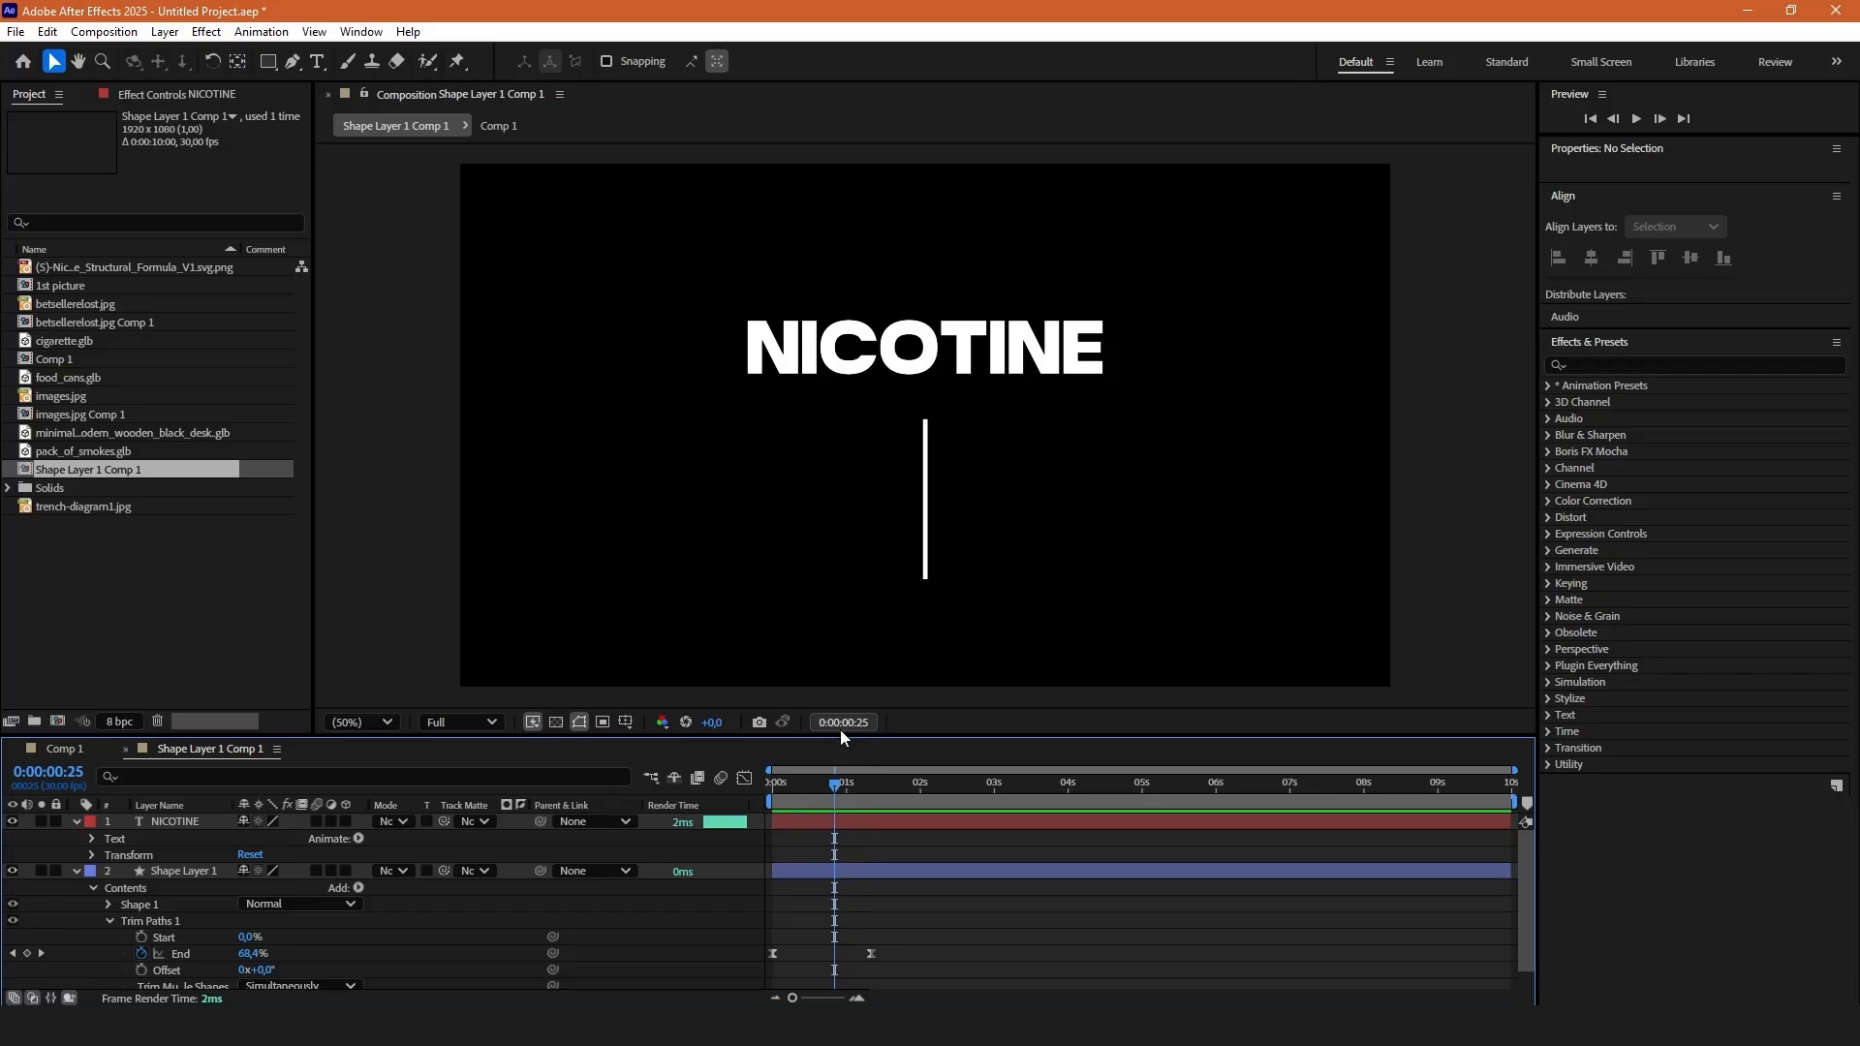
pyautogui.rightClick(159, 828)
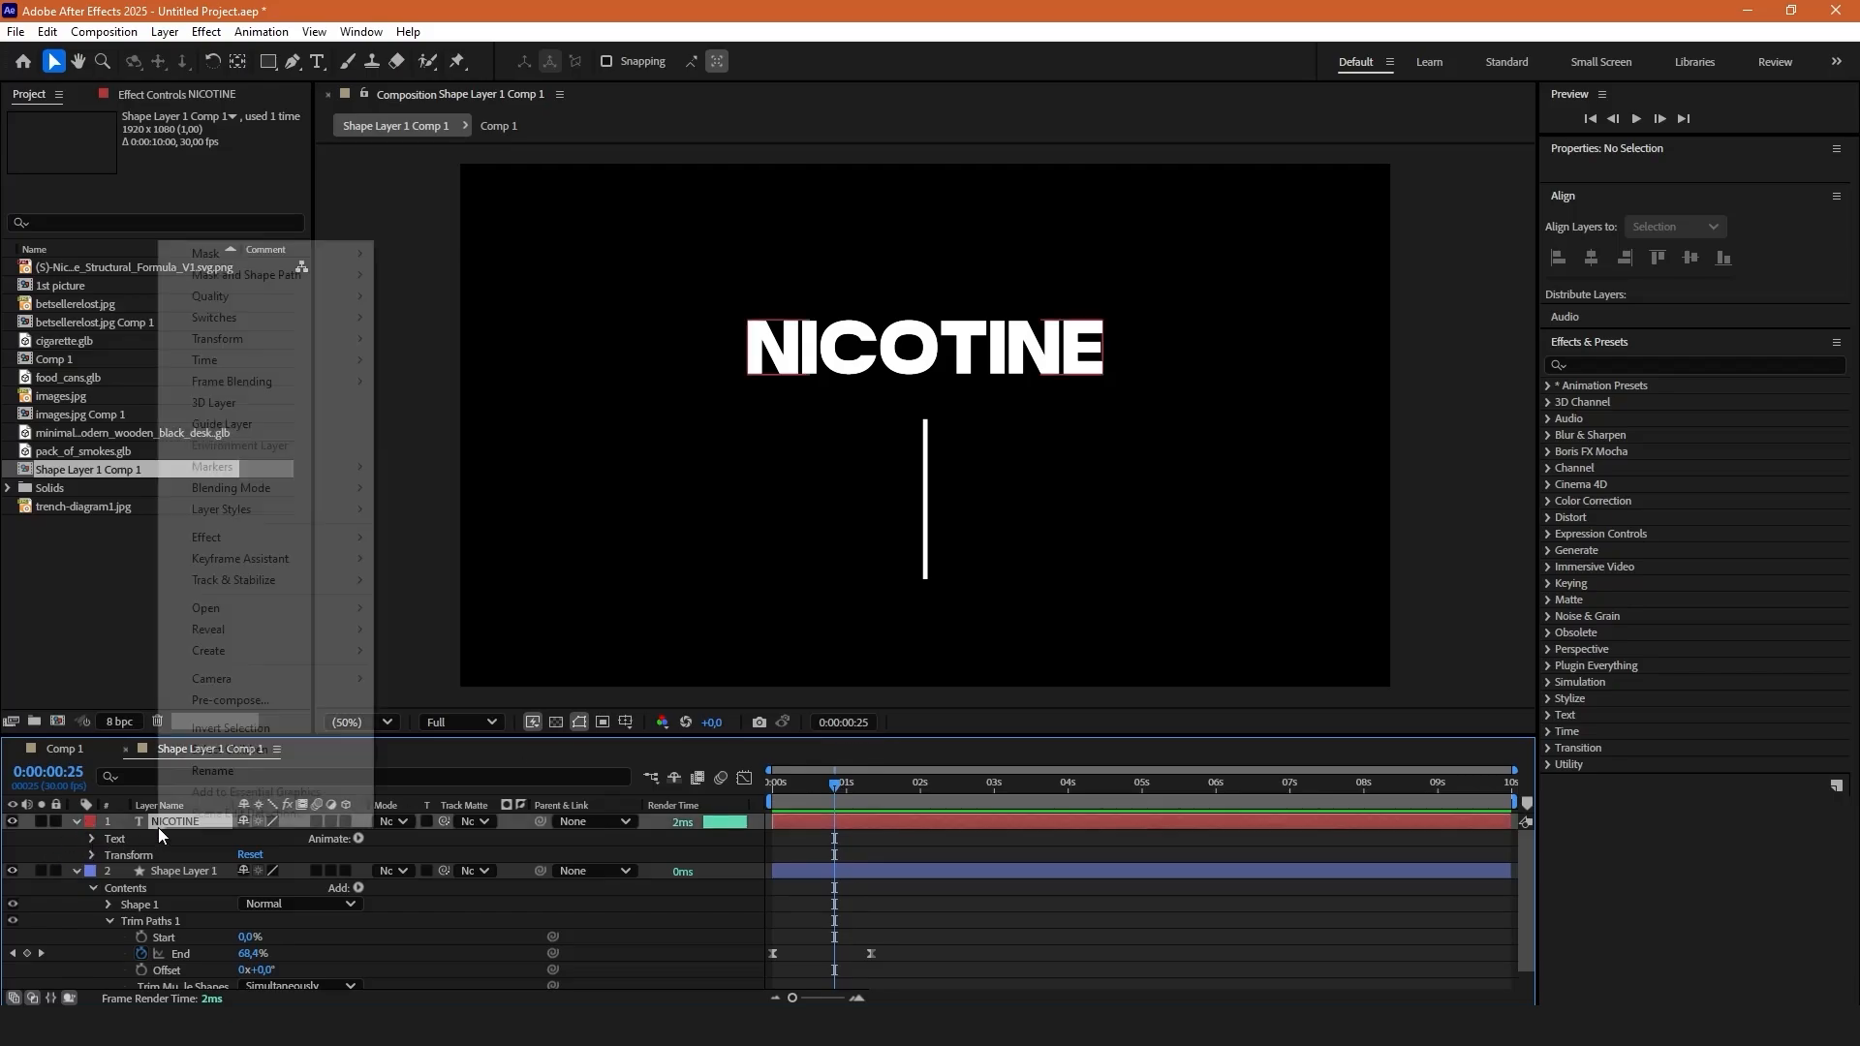
pyautogui.moveTo(310, 259)
pyautogui.click(427, 257)
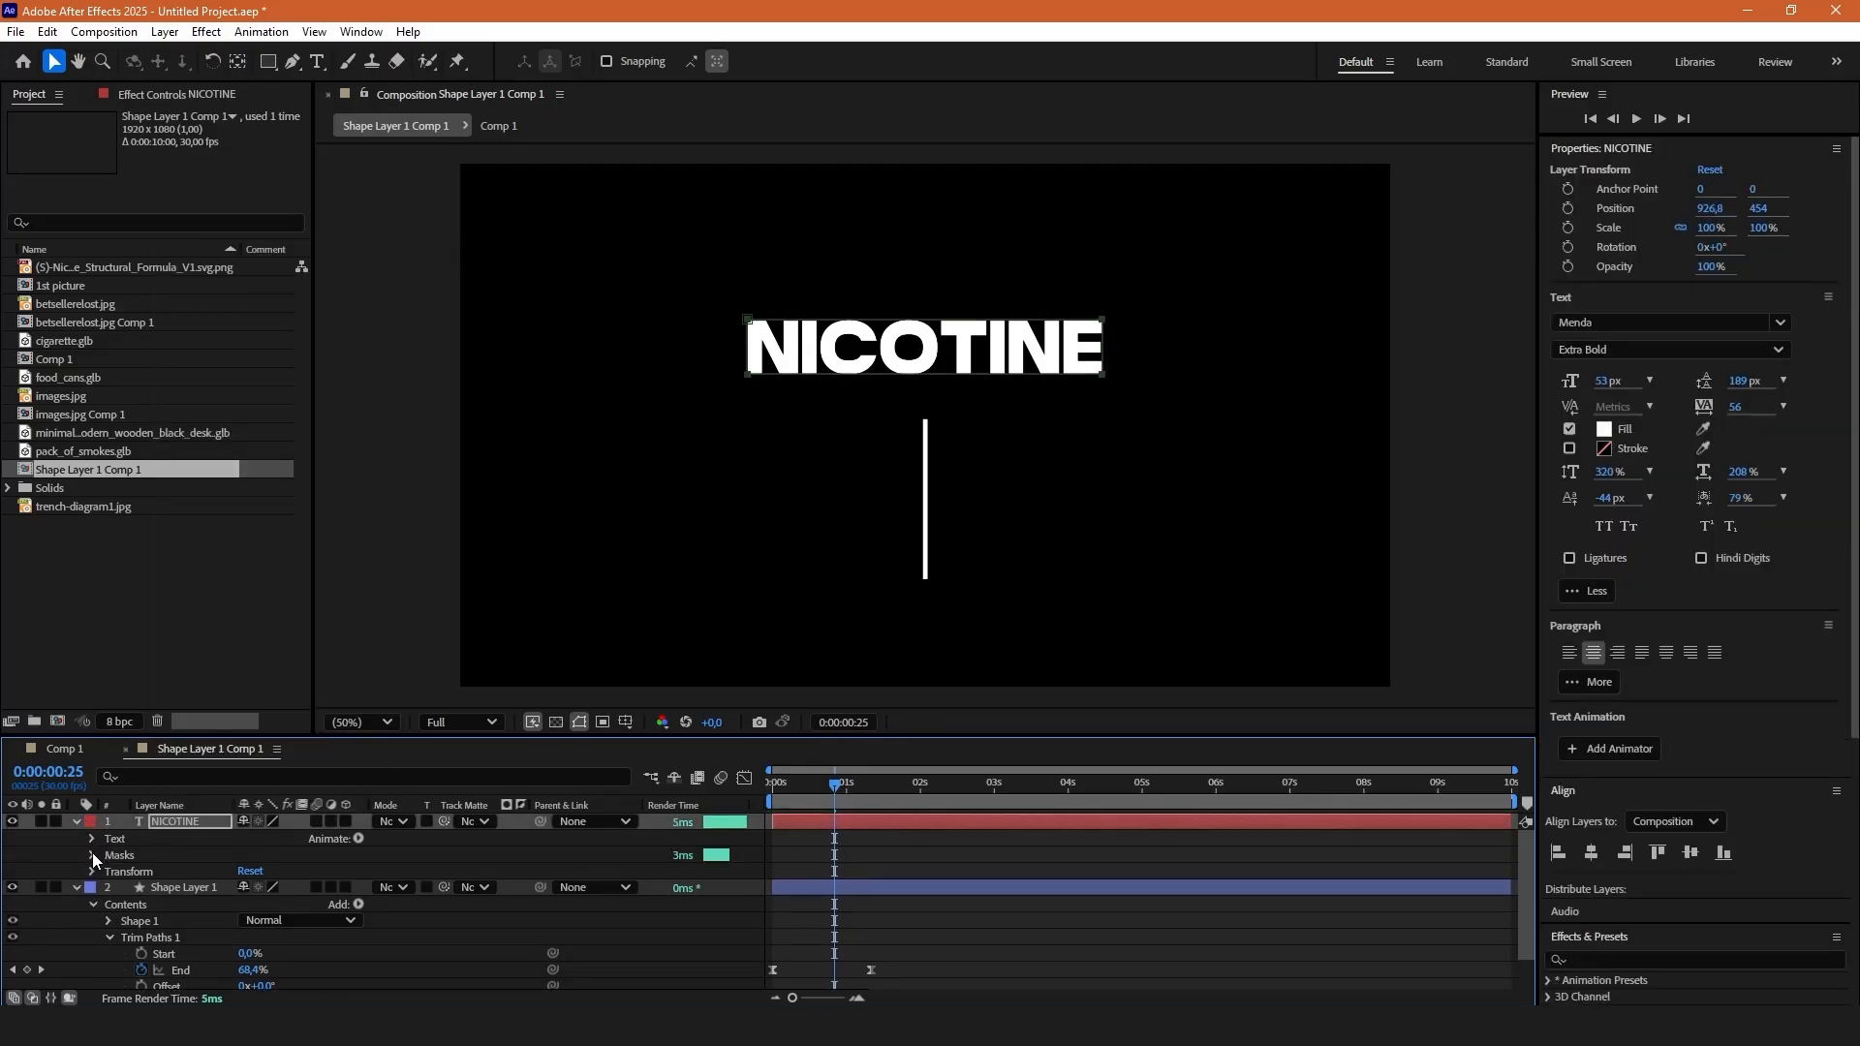
# Keyframe the text's Mask Path at 0:00:00:25 and at 0:00:02:11 with the full-text mask shape.
pyautogui.click(92, 856)
pyautogui.click(110, 872)
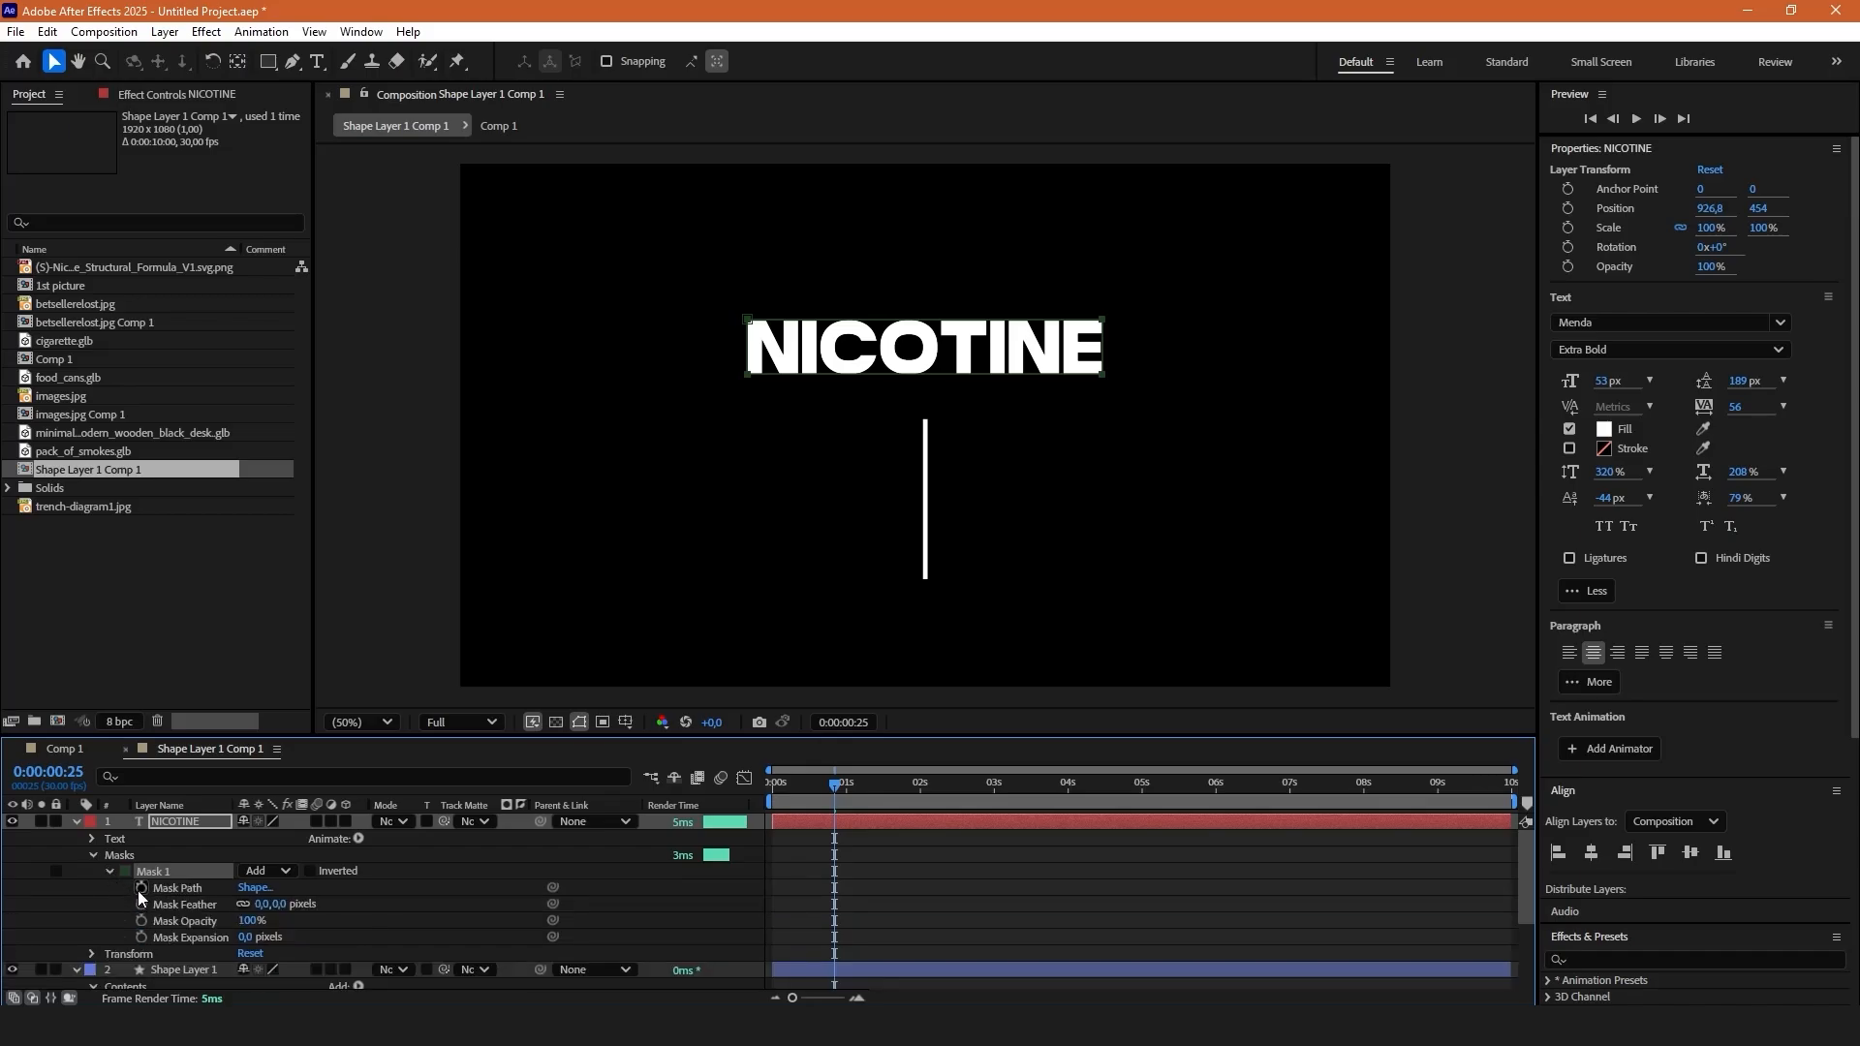
pyautogui.click(142, 888)
pyautogui.moveTo(895, 793); pyautogui.dragTo(947, 808)
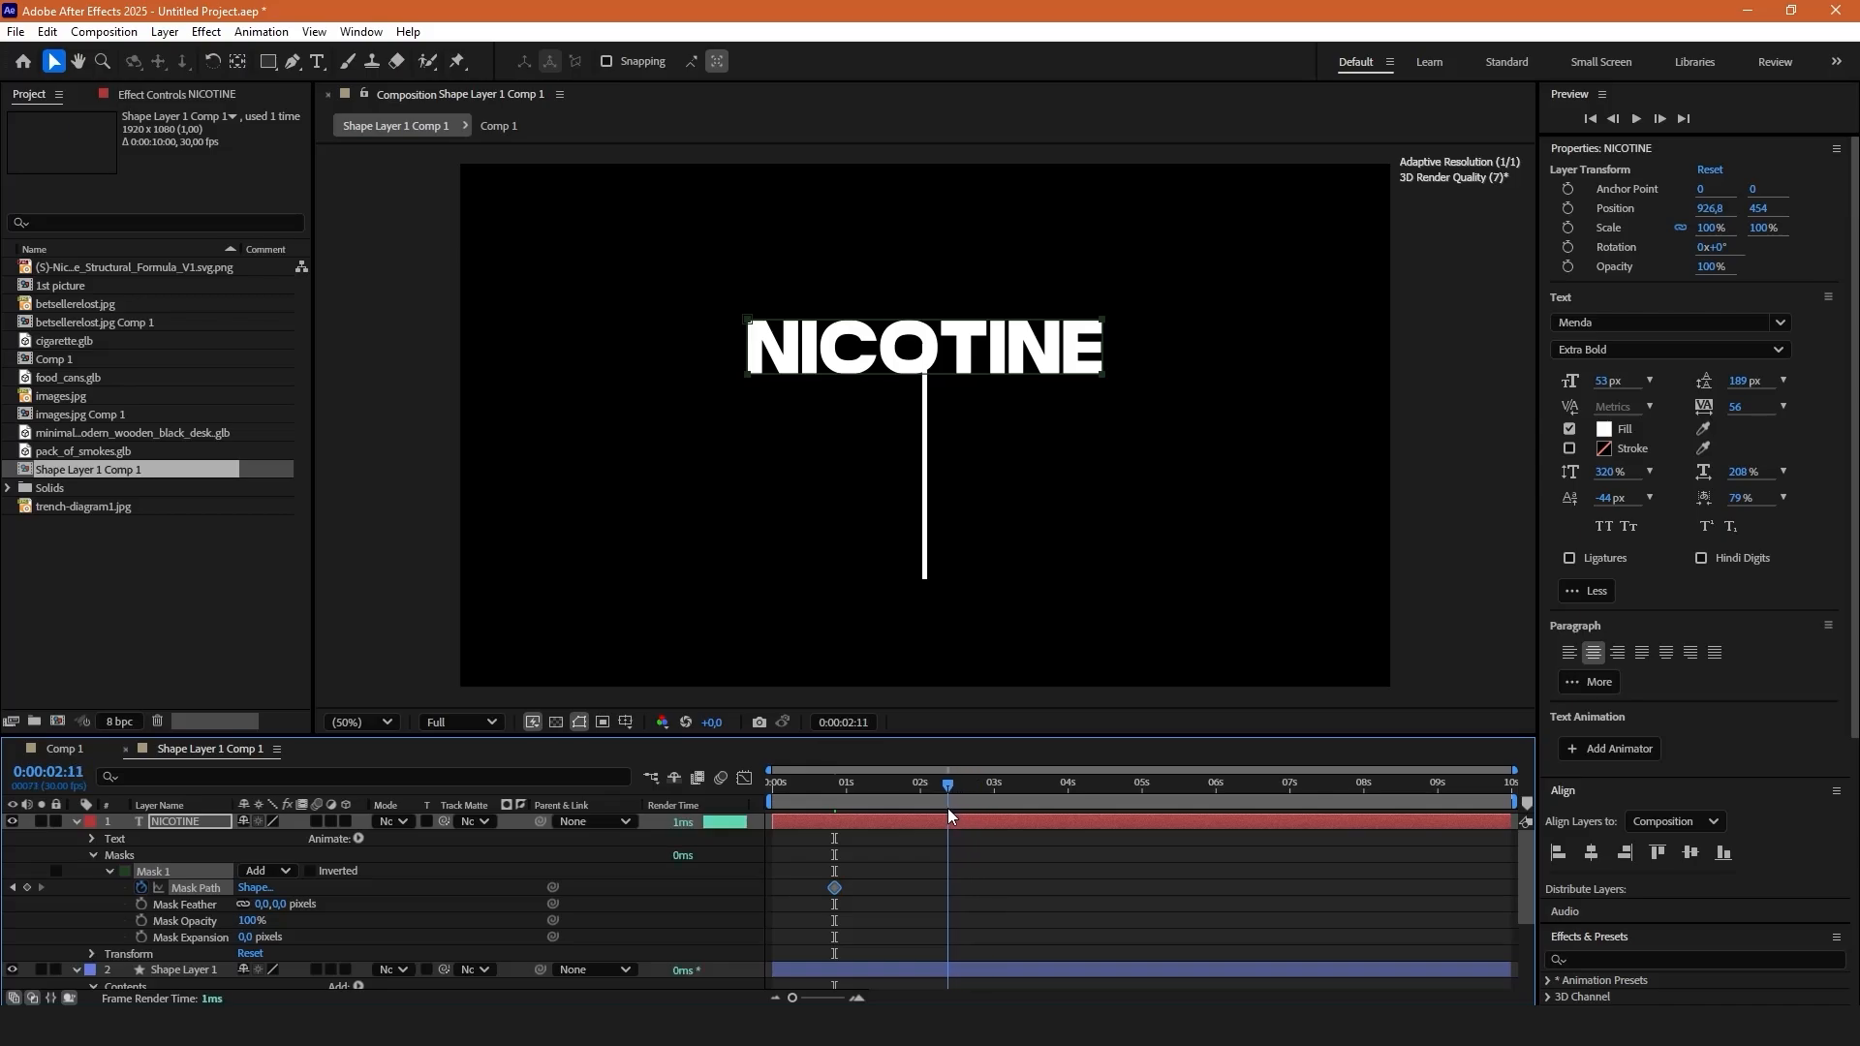
pyautogui.click(28, 890)
pyautogui.click(1014, 933)
pyautogui.click(1004, 817)
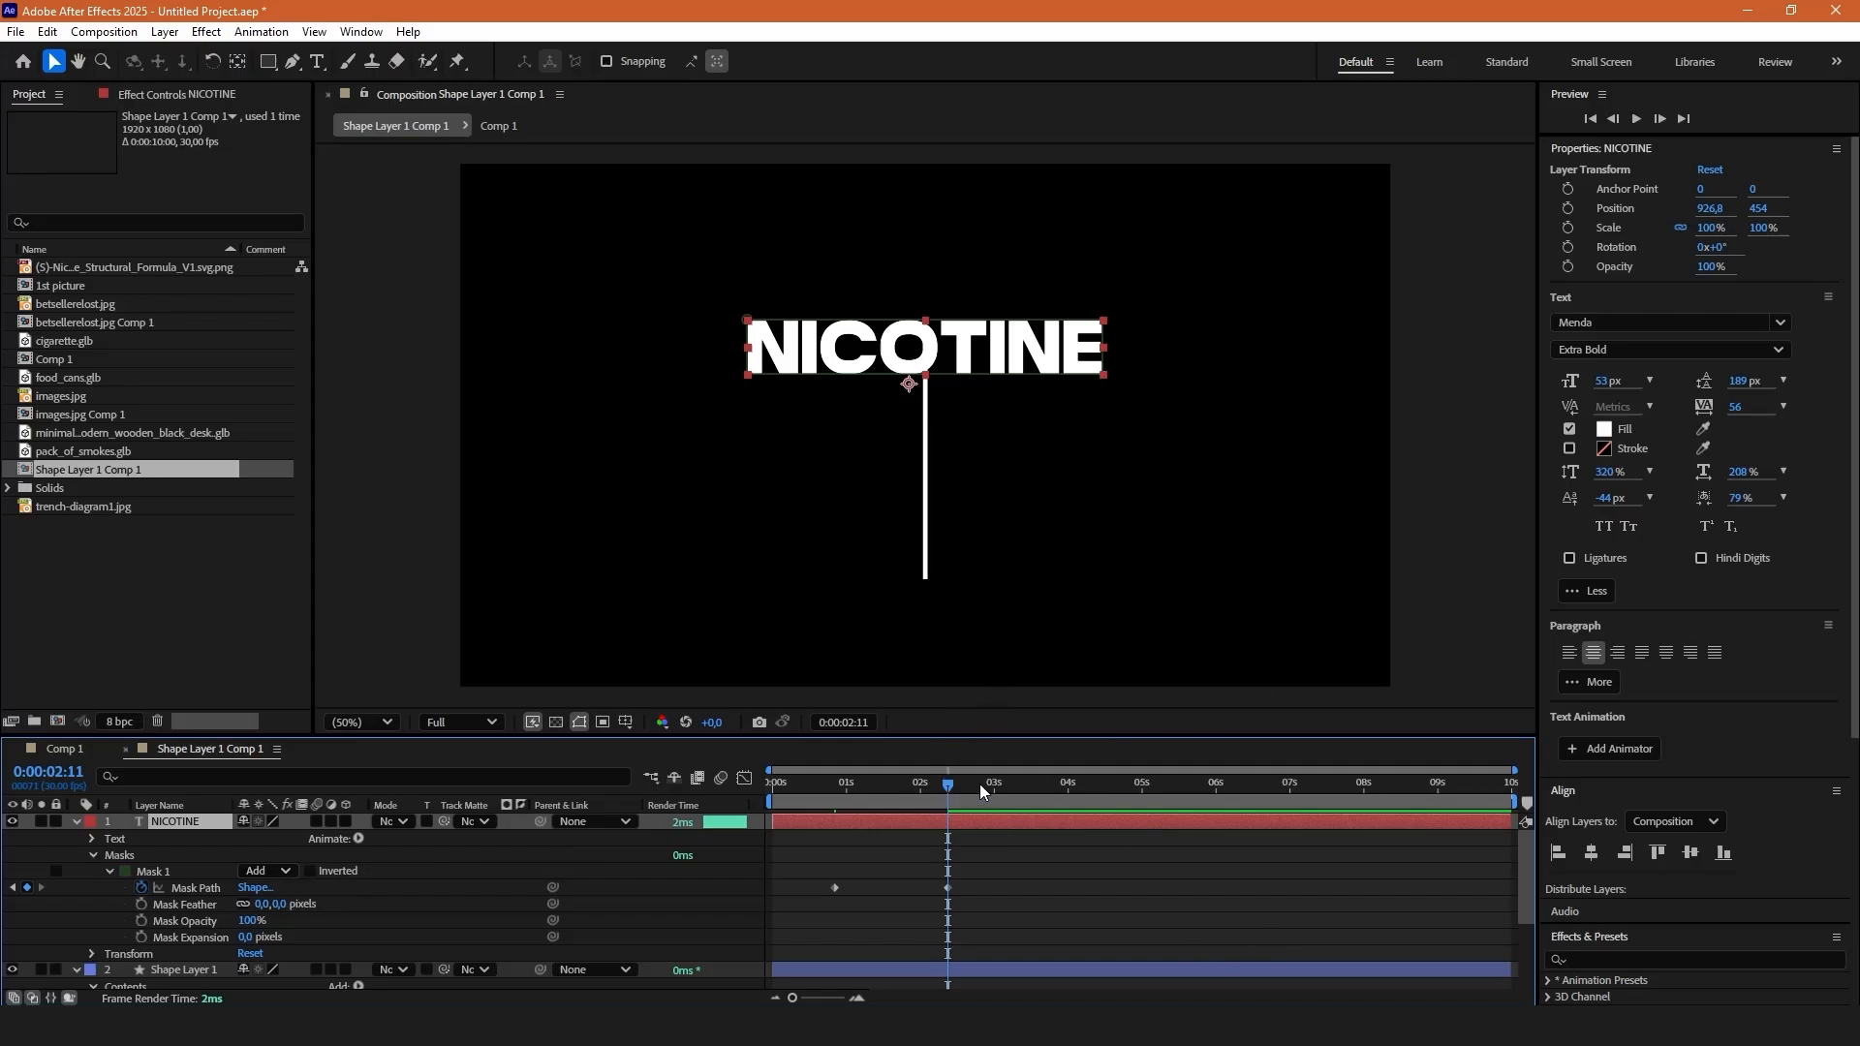
# At 0:00:00:25, shrink the mask to a narrow rectangle just outside the left end of NICOTINE so the text is hidden.
pyautogui.click(837, 785)
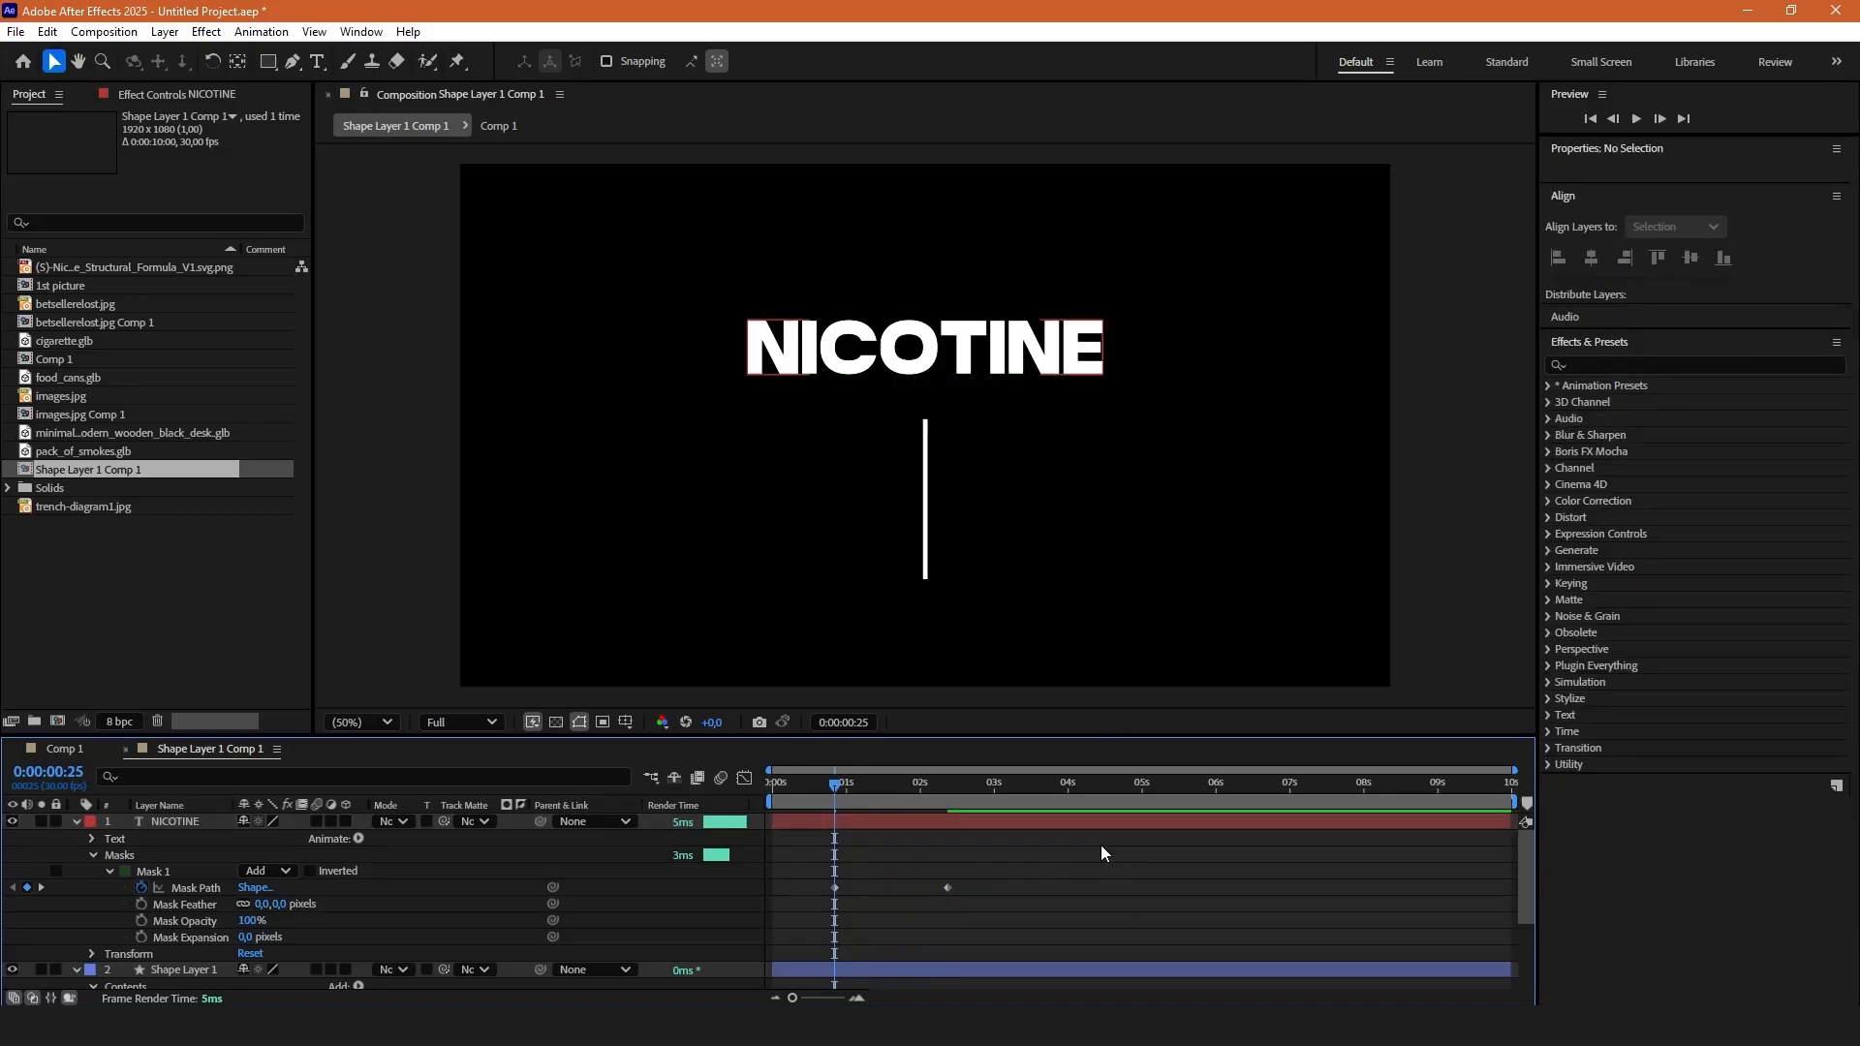
pyautogui.press('/')
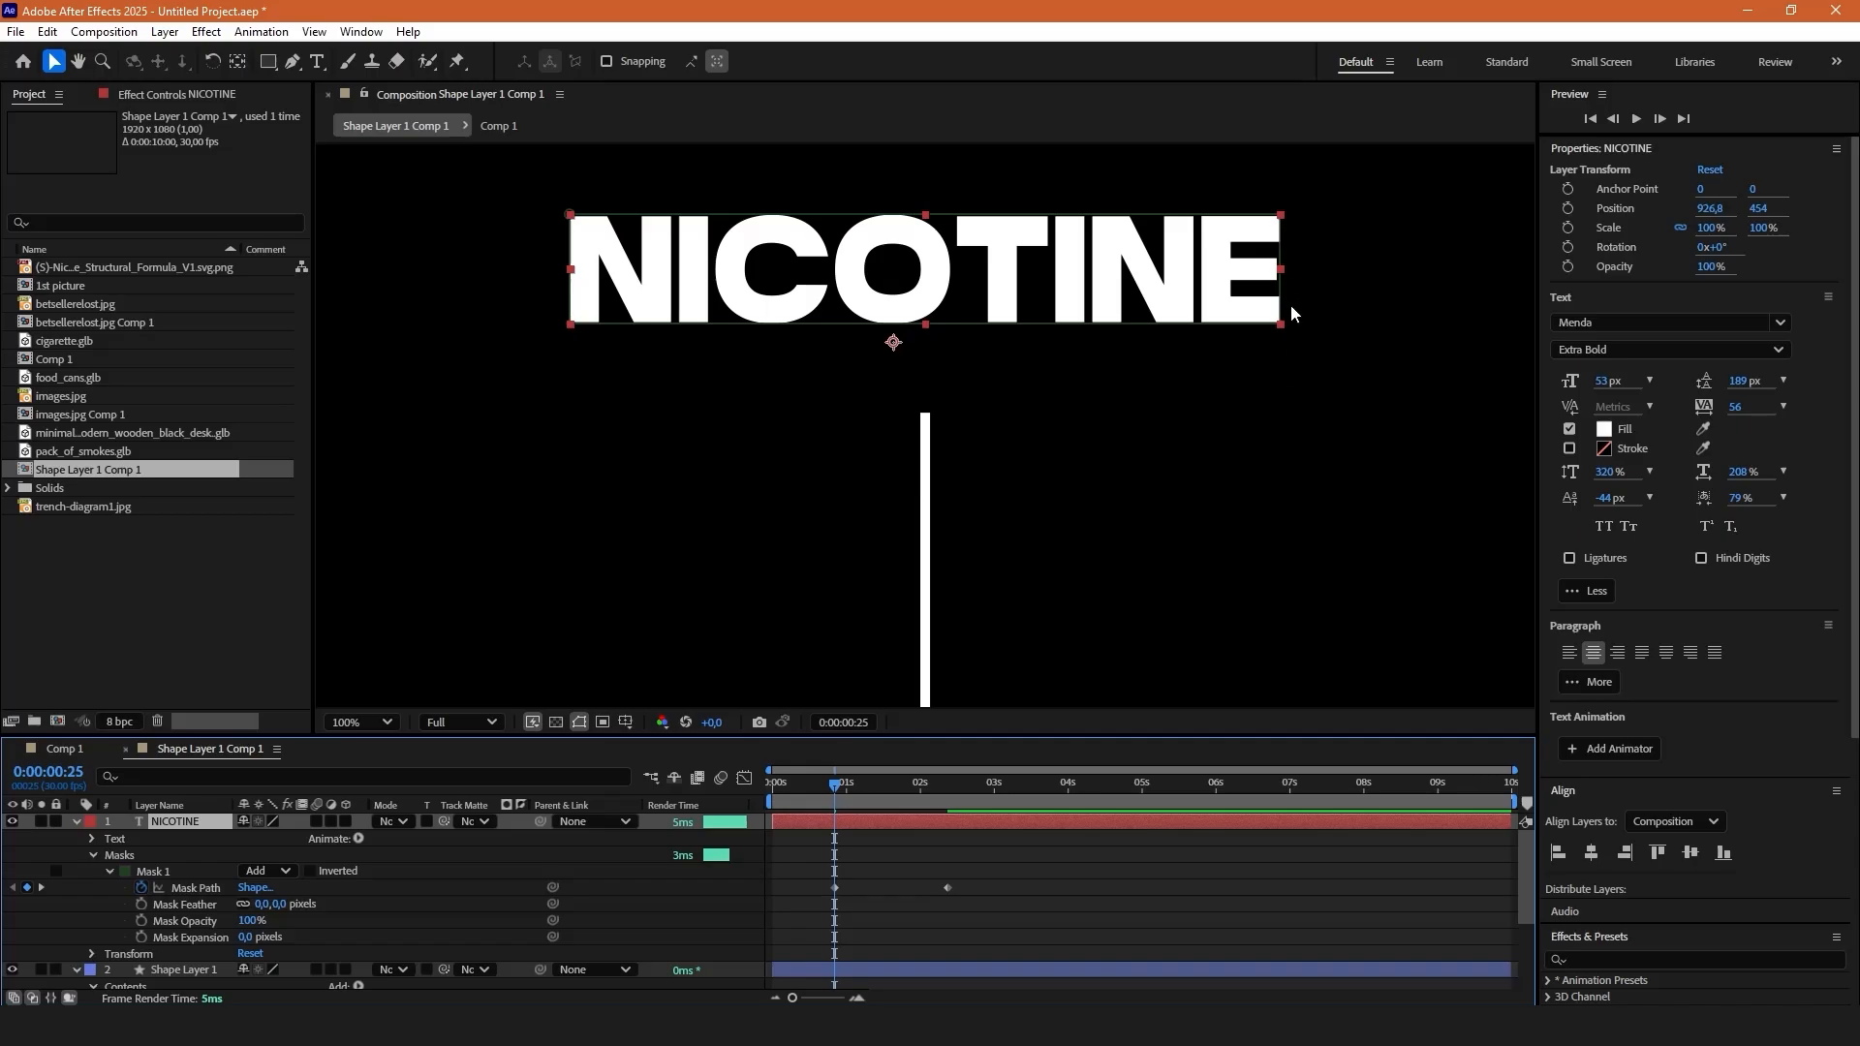
pyautogui.moveTo(1281, 242); pyautogui.dragTo(417, 261)
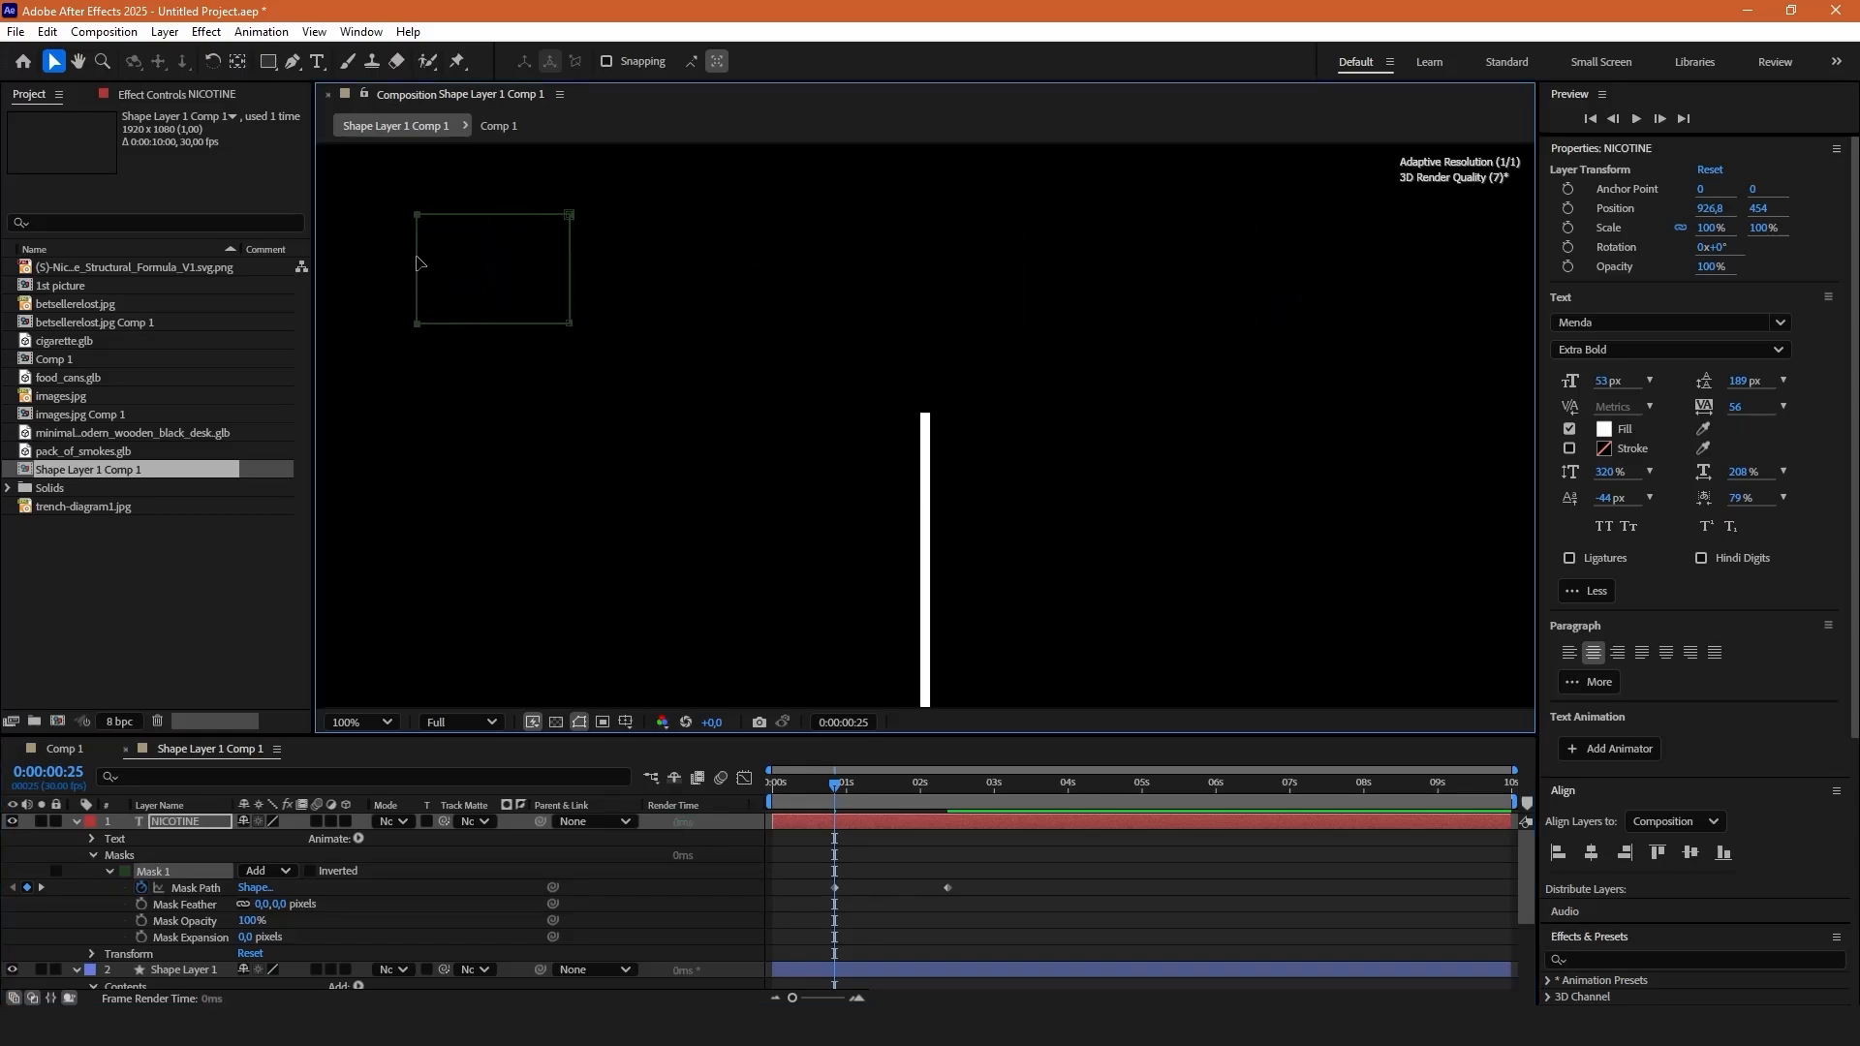
pyautogui.moveTo(572, 286); pyautogui.dragTo(465, 276)
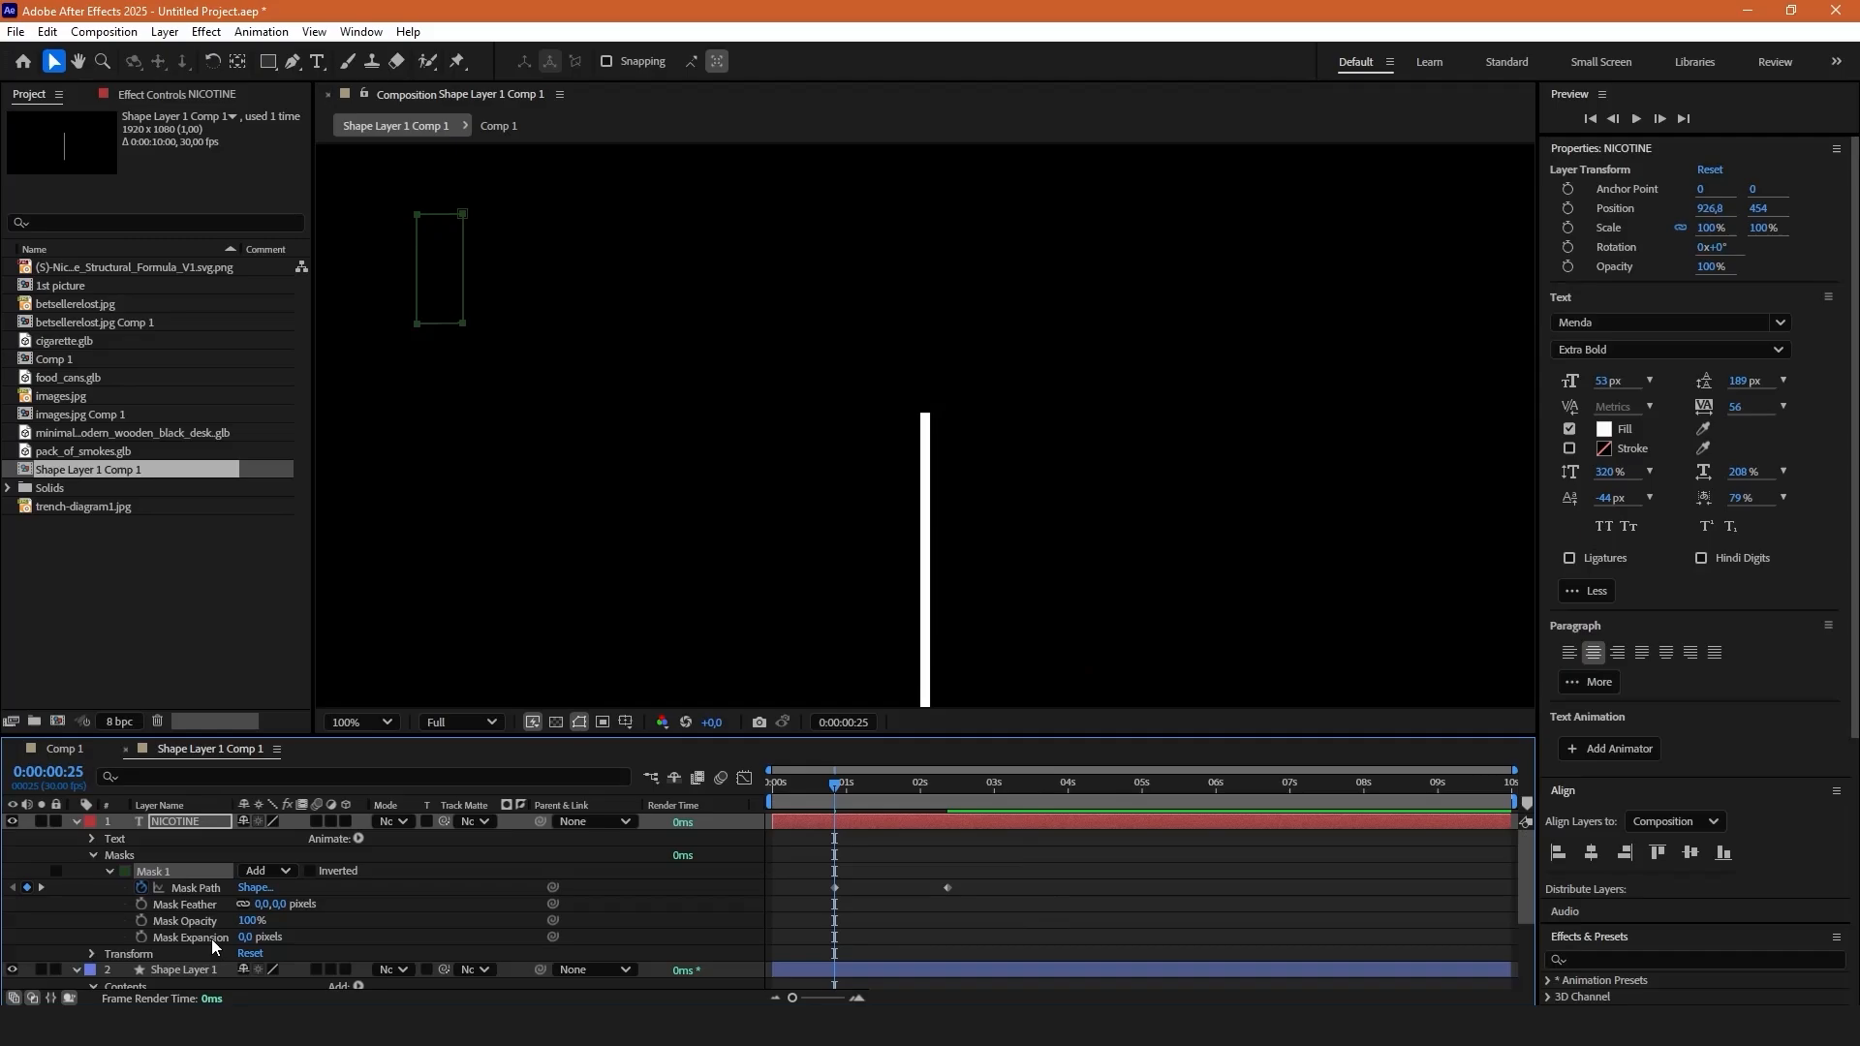
# Keyframe the Mask Feather from 66 pixels at 0:00:00:25 to 0 pixels at 0:00:02:11.
pyautogui.click(142, 905)
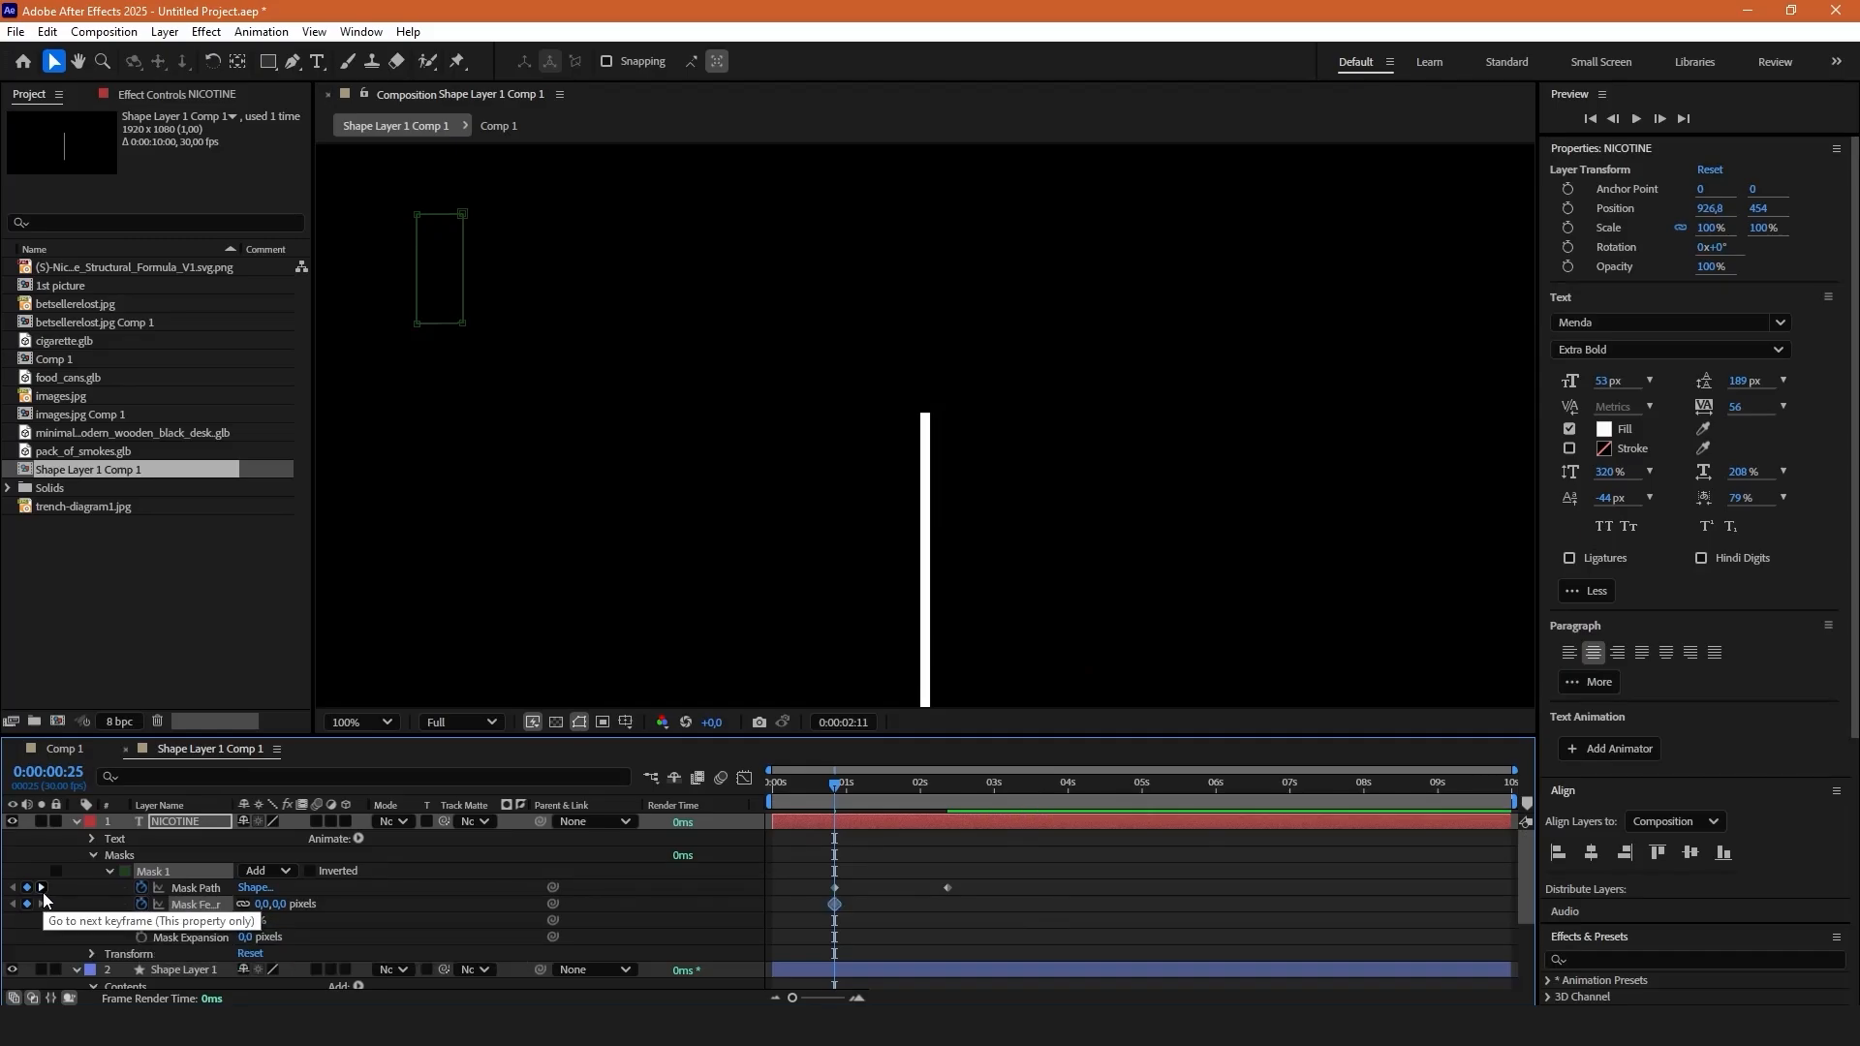
pyautogui.press('k')
pyautogui.click(28, 904)
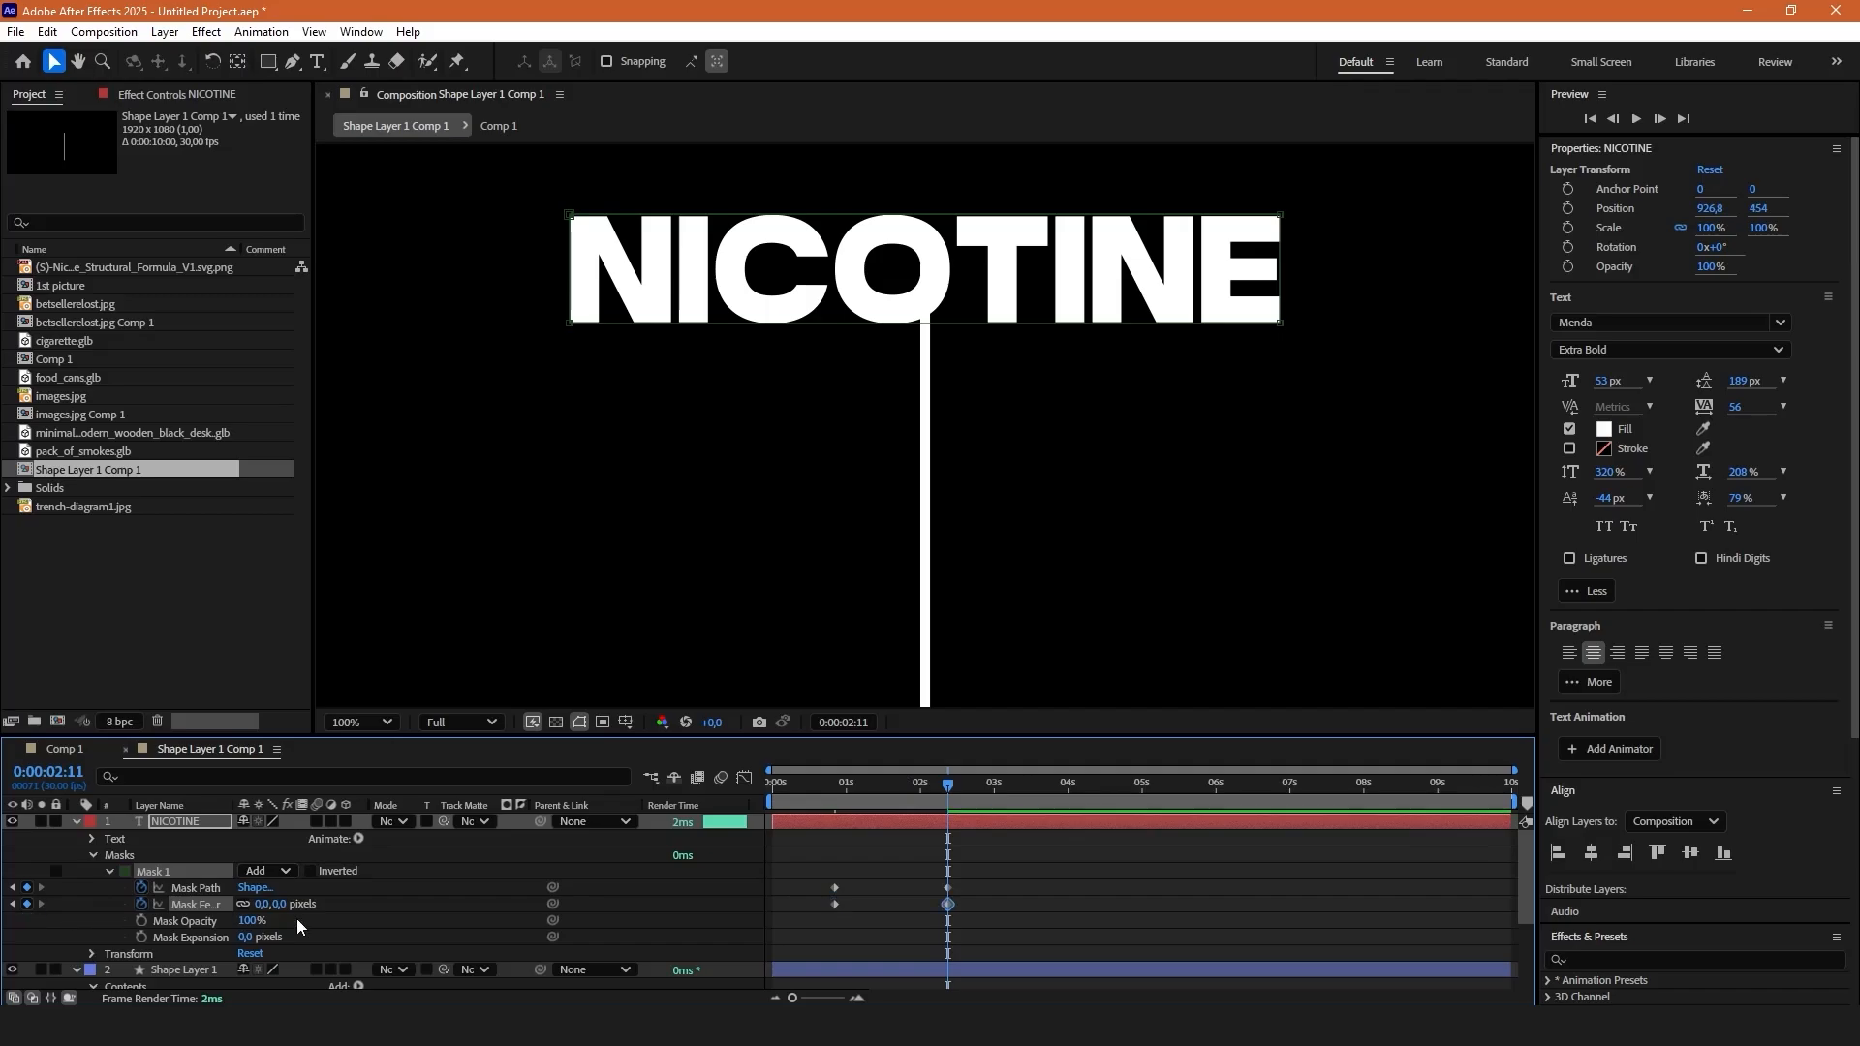
pyautogui.press('j')
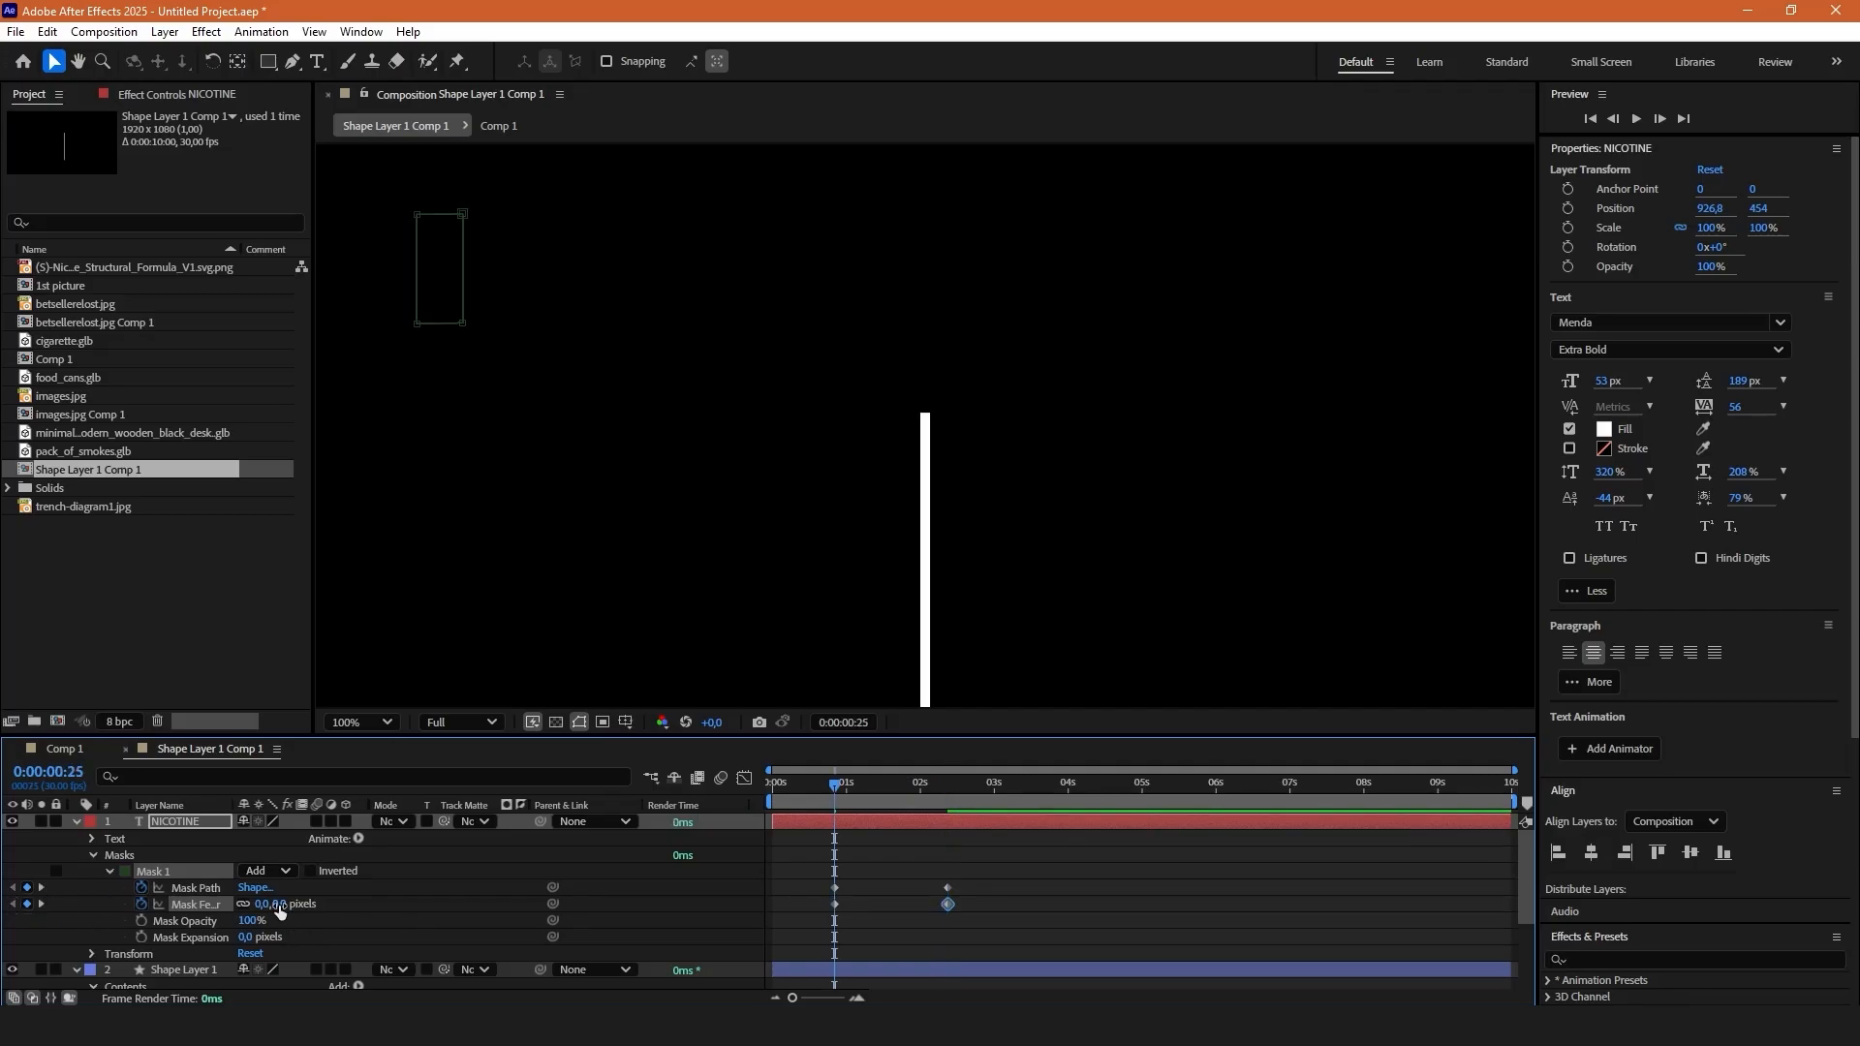
pyautogui.moveTo(279, 906); pyautogui.dragTo(334, 904)
# Apply Easy Ease to all the Mask Path and Mask Feather keyframes and preview the text reveal.
pyautogui.moveTo(1045, 864); pyautogui.dragTo(810, 917)
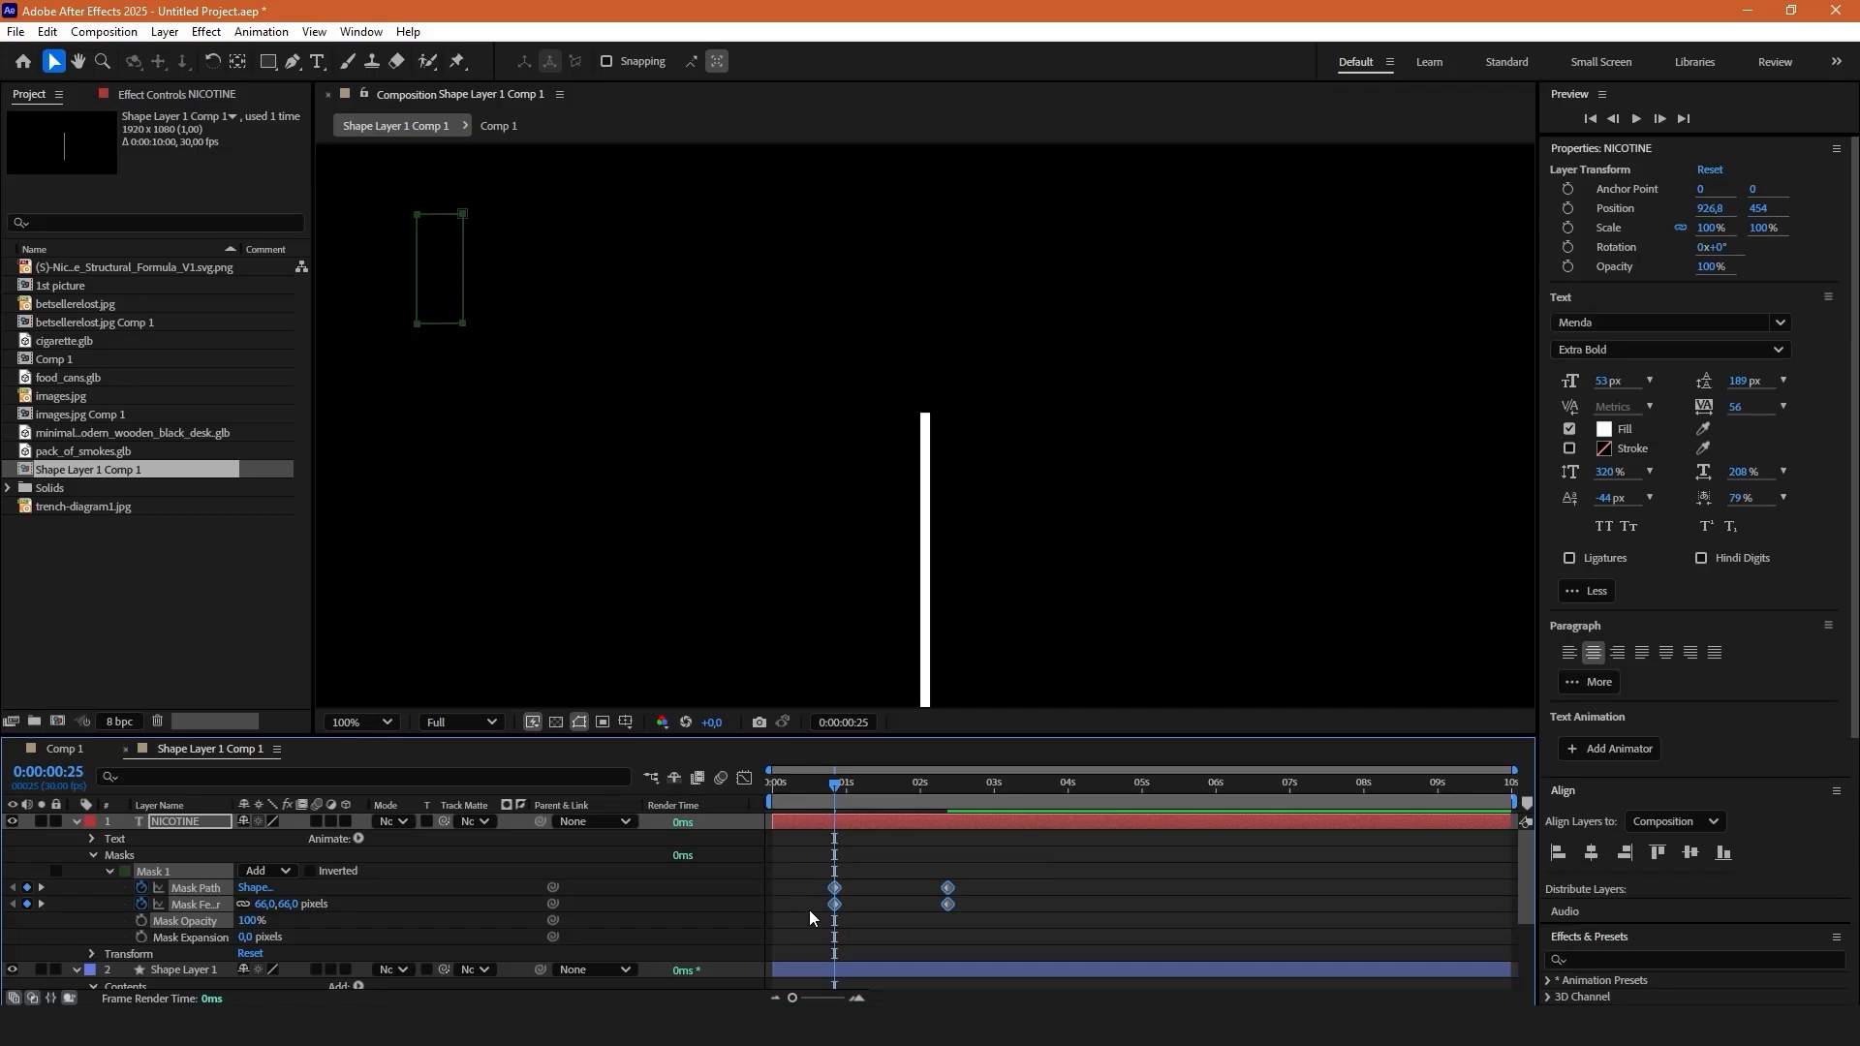
pyautogui.press('F9')
pyautogui.press('space')
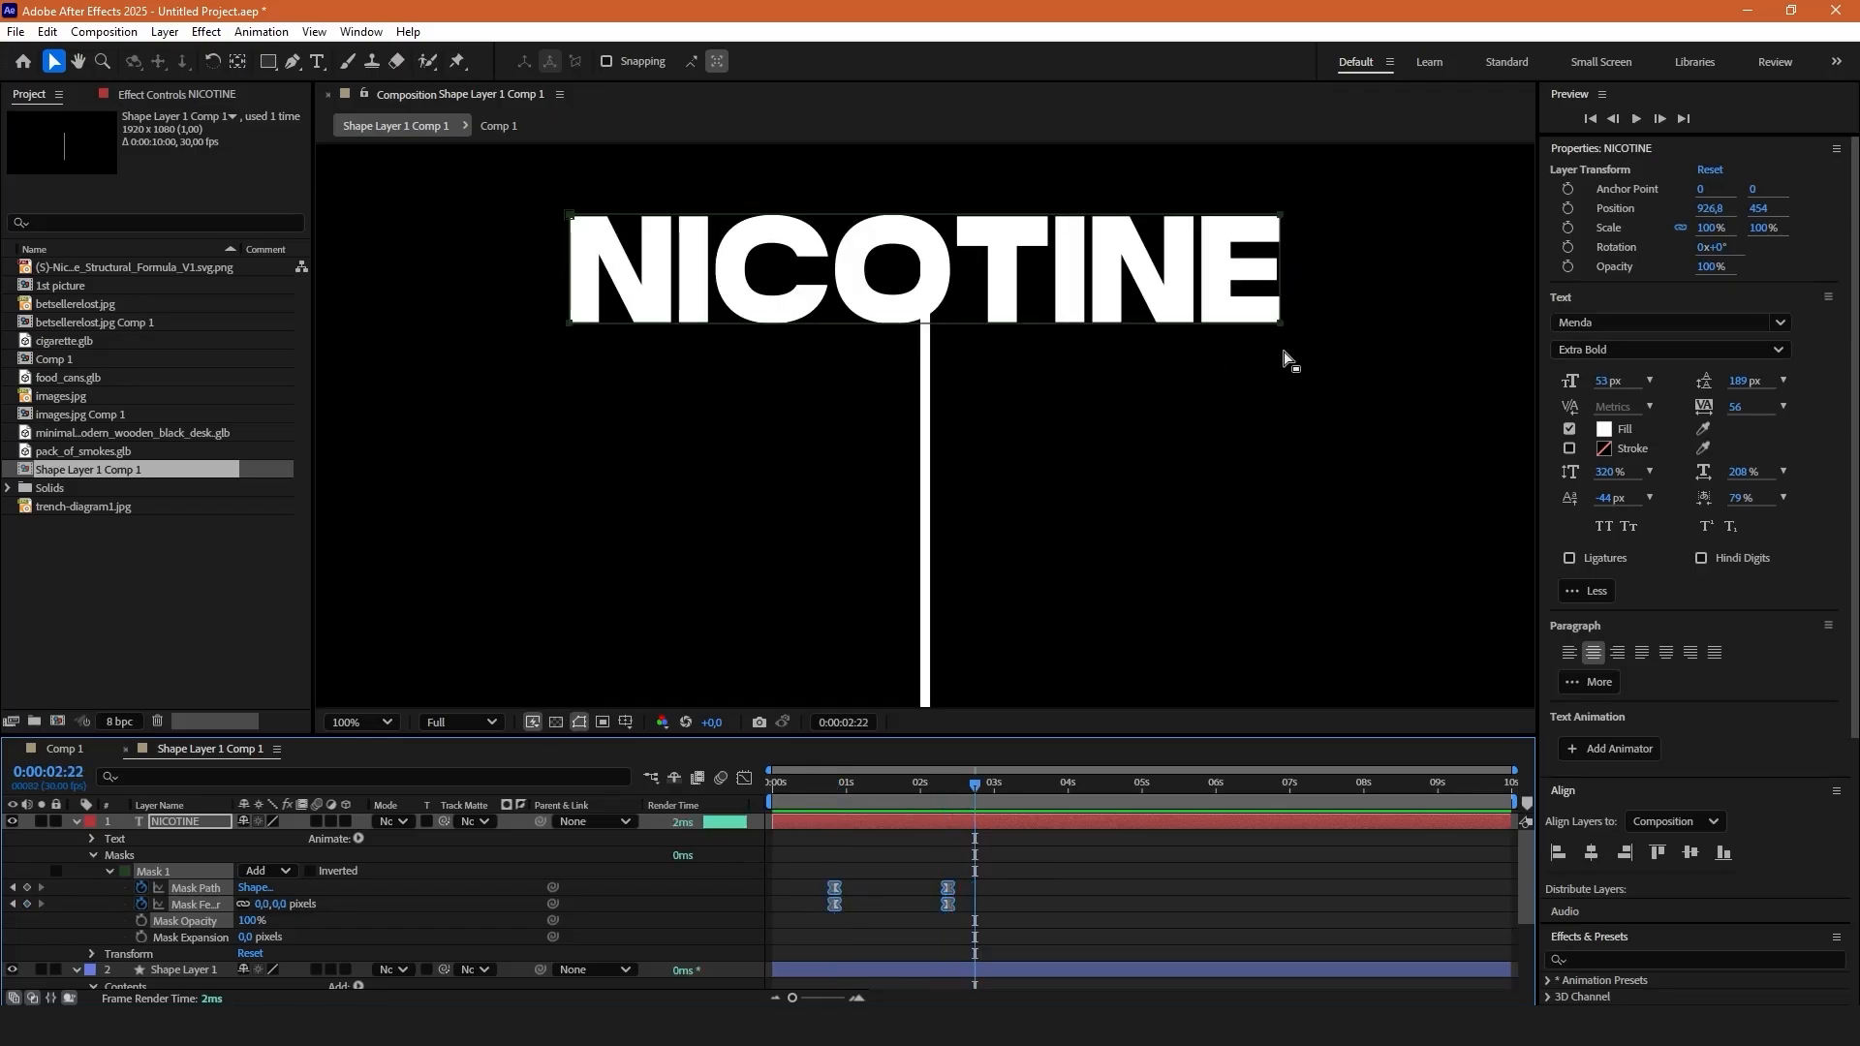
pyautogui.click(1090, 928)
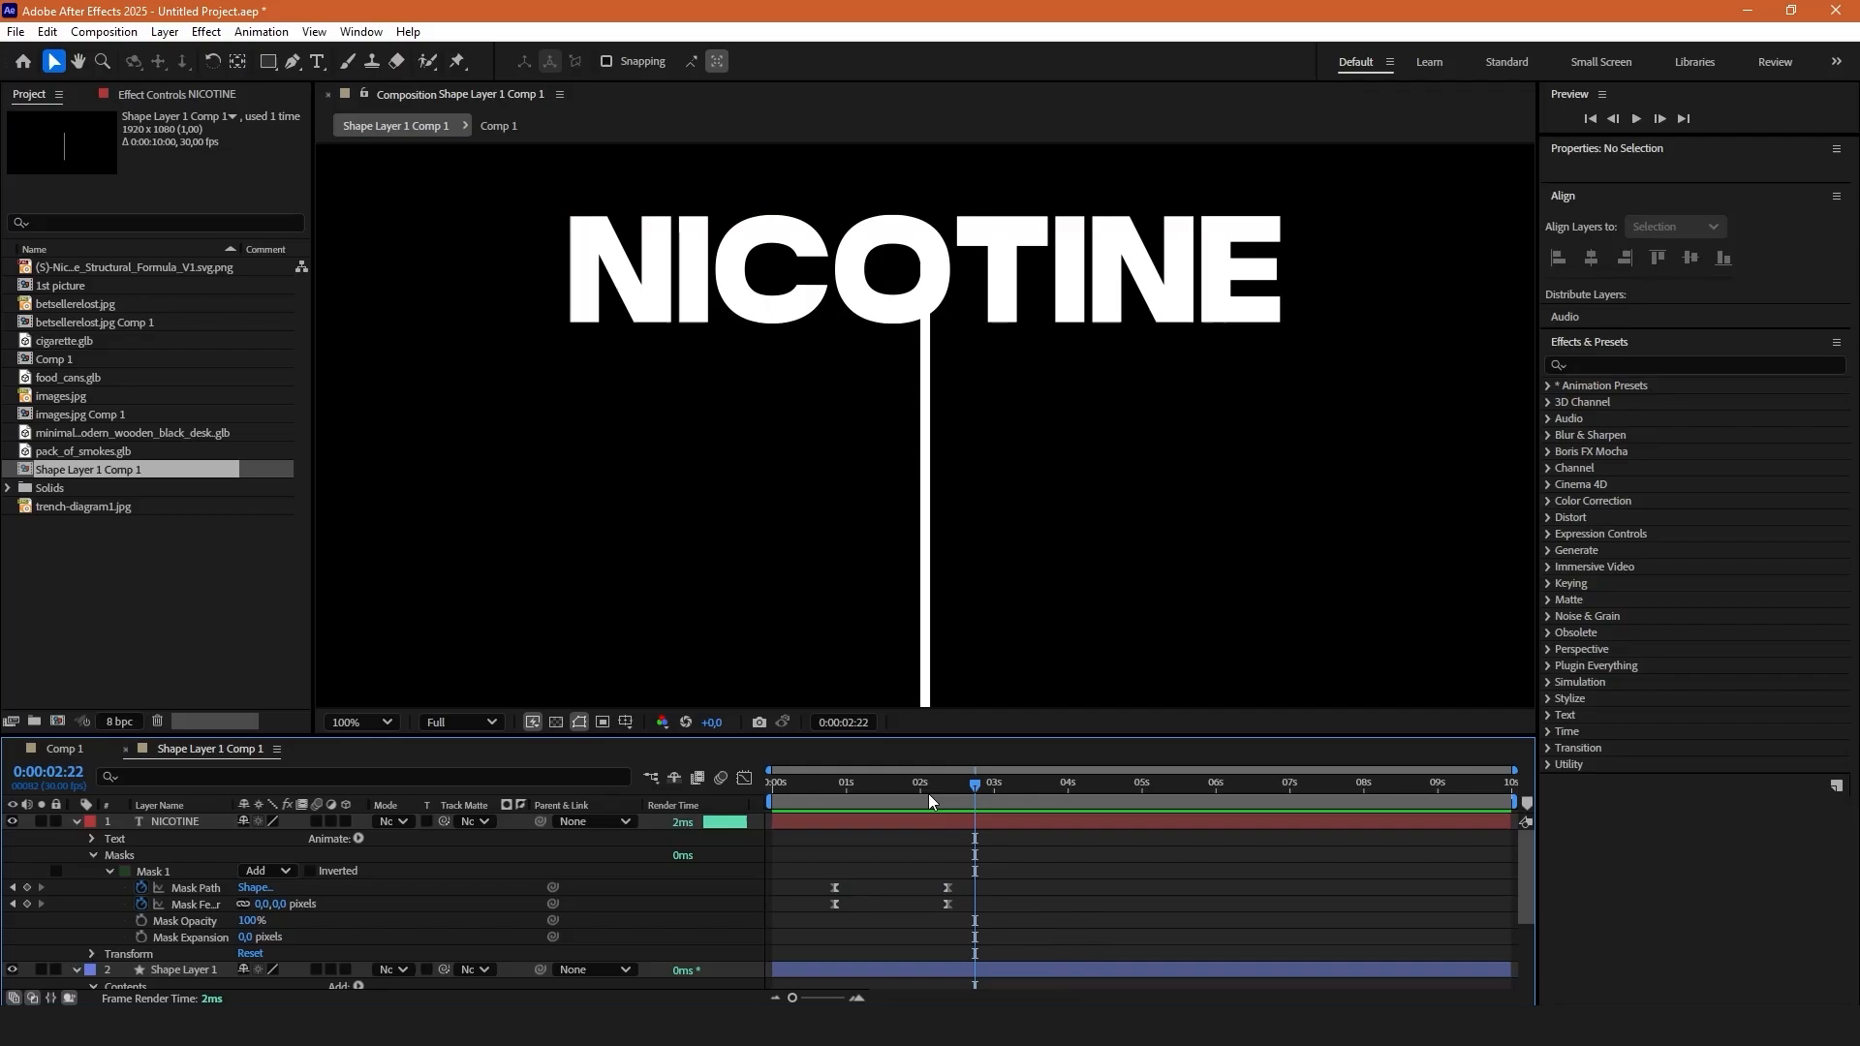
# At 0:00:01:12, add the nicotine structural formula PNG to the composition between the NICOTINE text and the line's shape layer.
pyautogui.click(876, 782)
pyautogui.moveTo(83, 272); pyautogui.dragTo(137, 944)
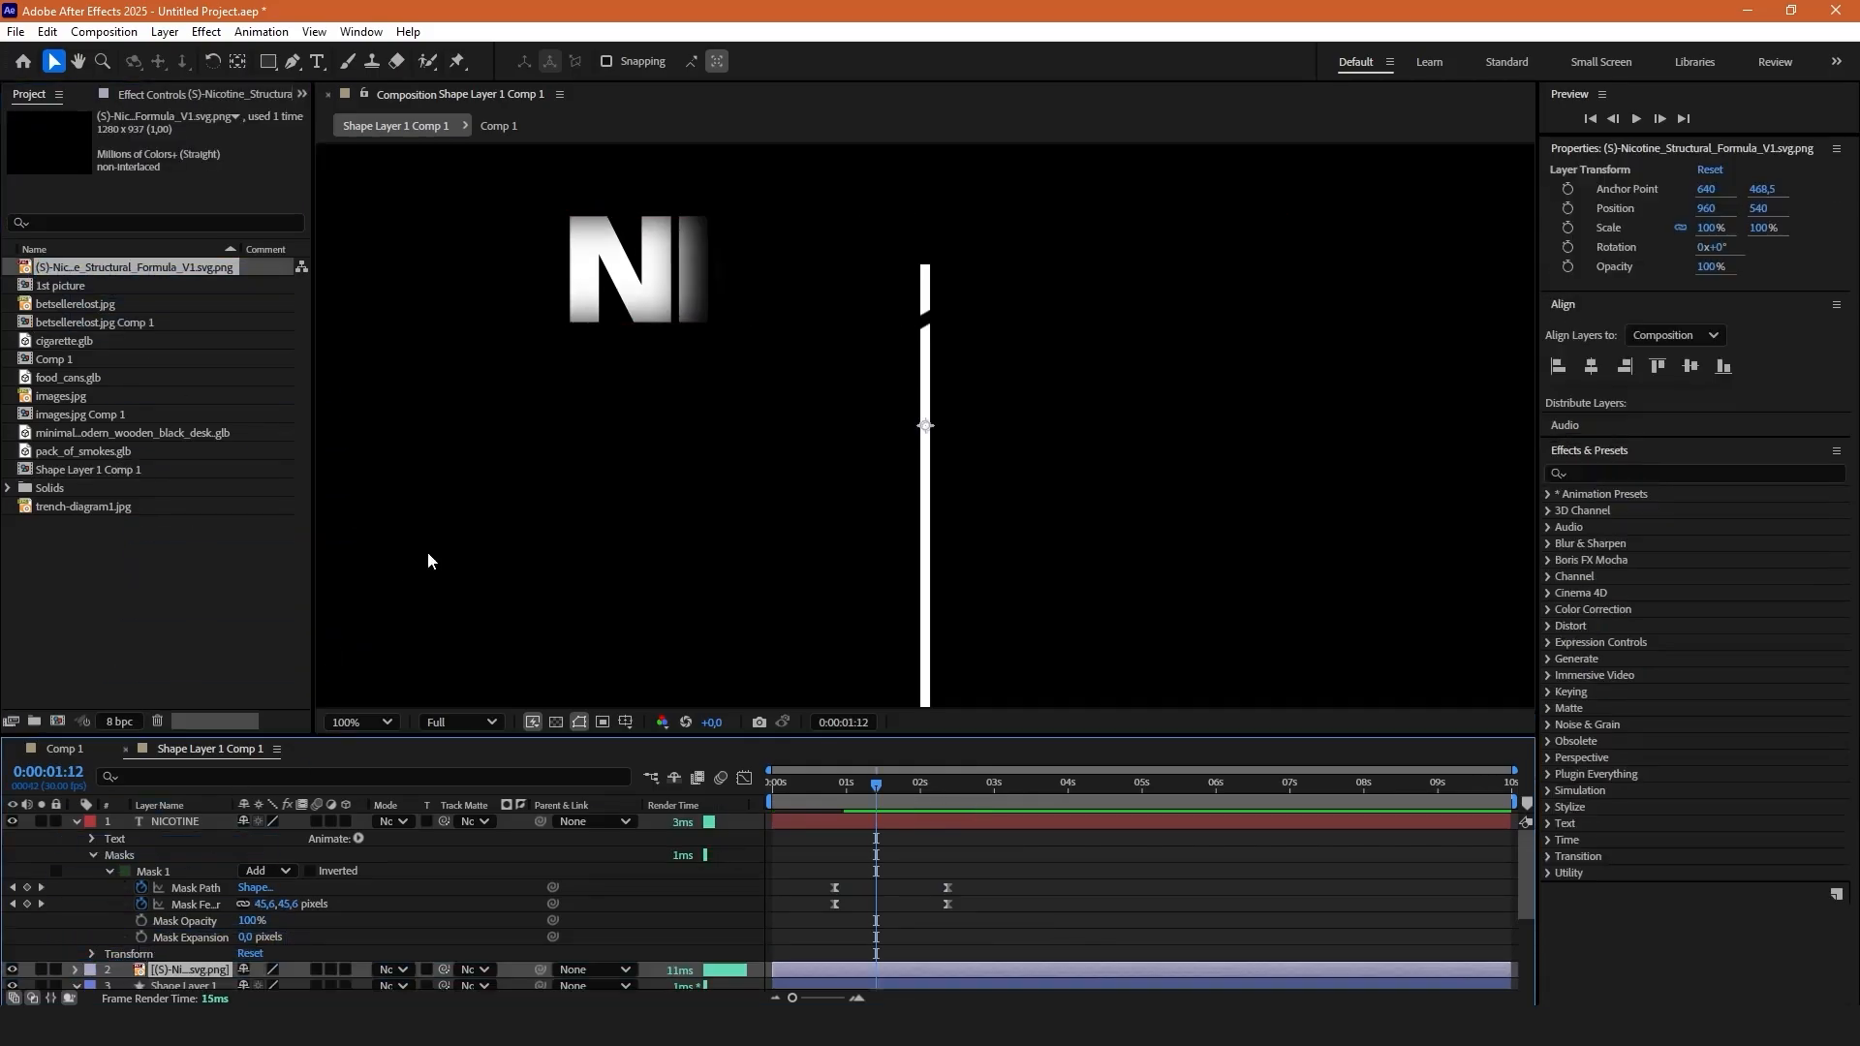
pyautogui.press(',')
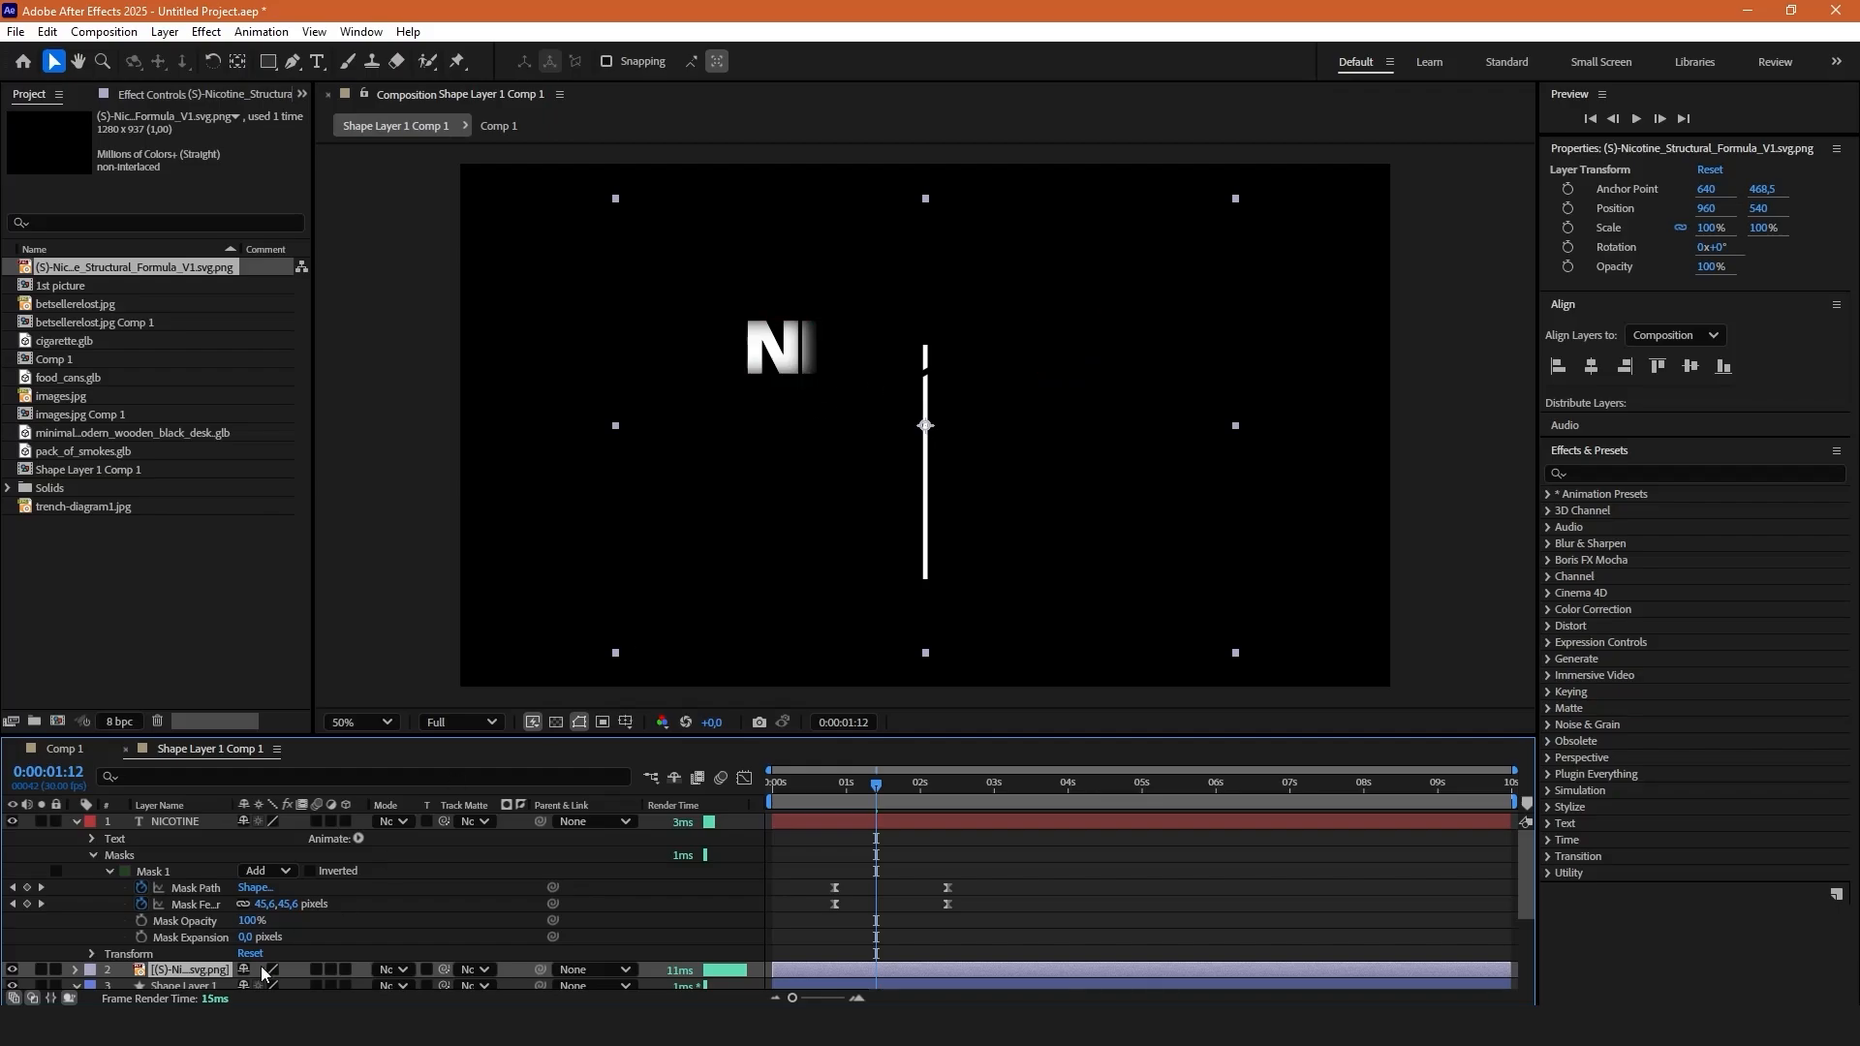
# Pre-compose the nicotine structural formula PNG layer and open the resulting composition.
pyautogui.rightClick(203, 973)
pyautogui.click(233, 844)
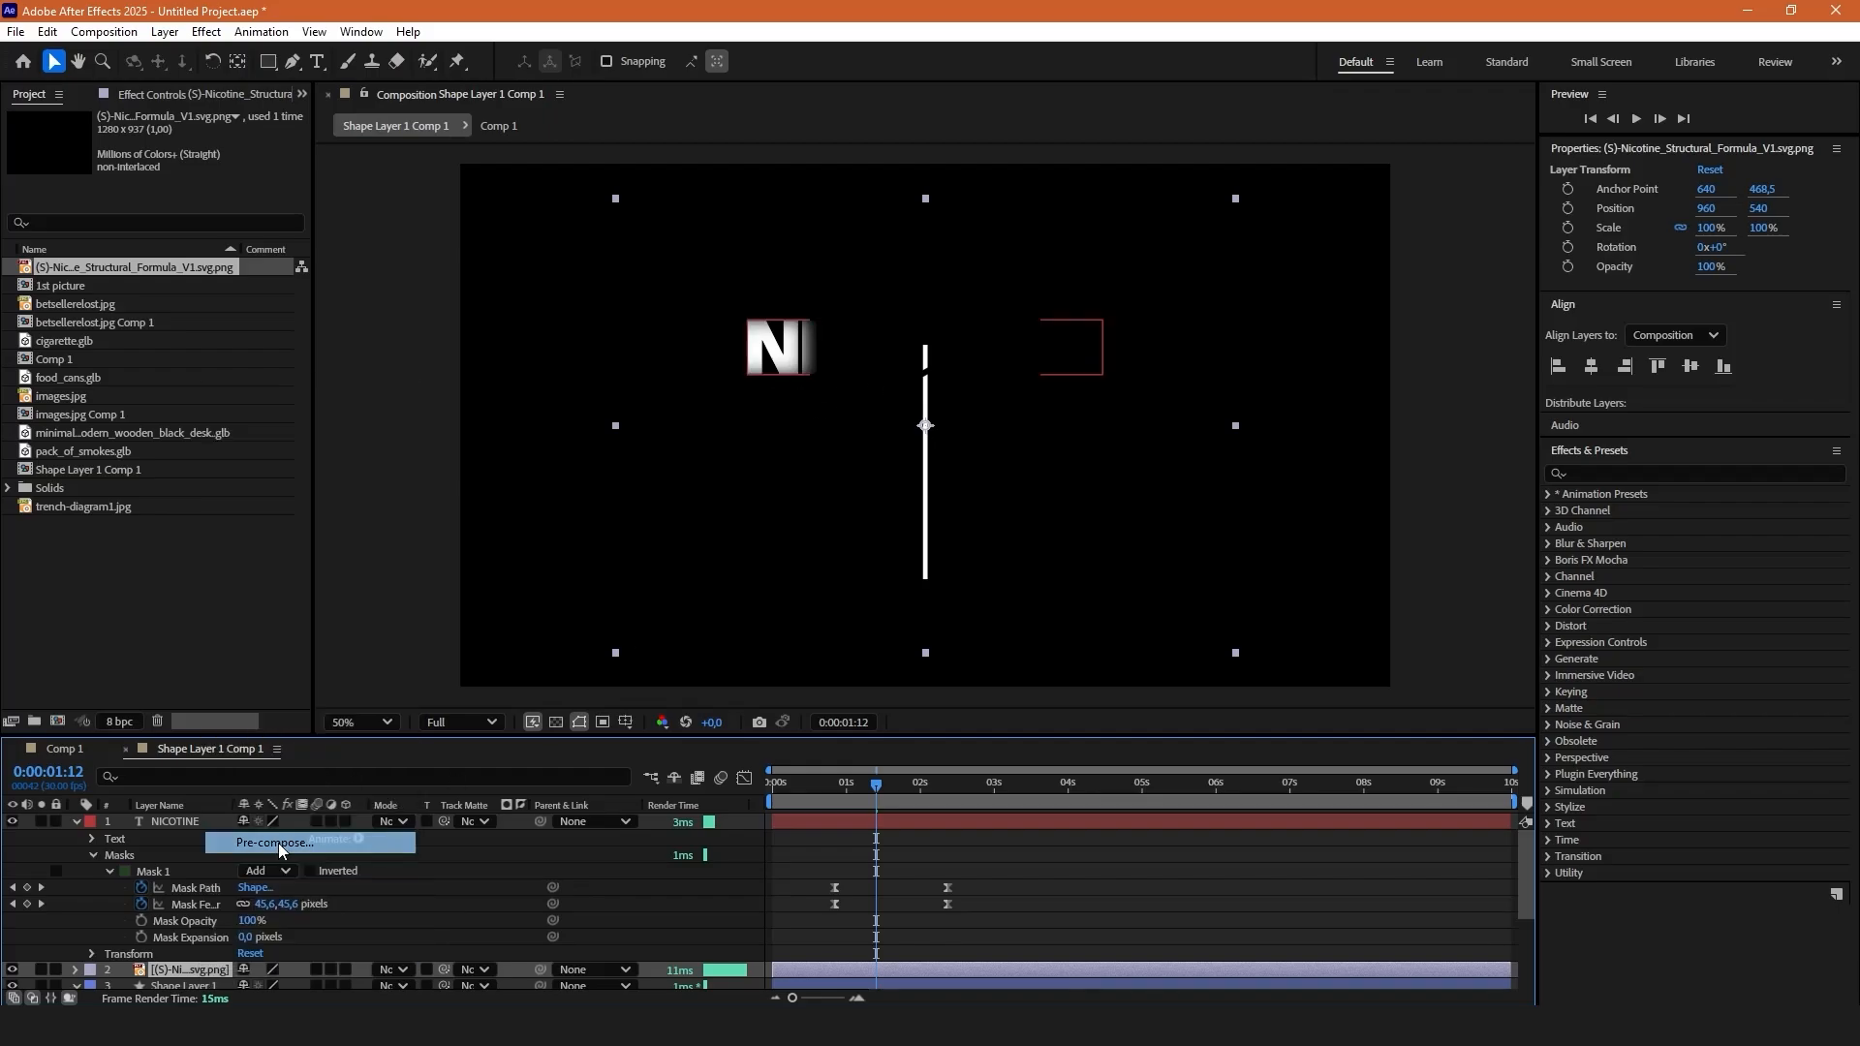
pyautogui.click(1017, 659)
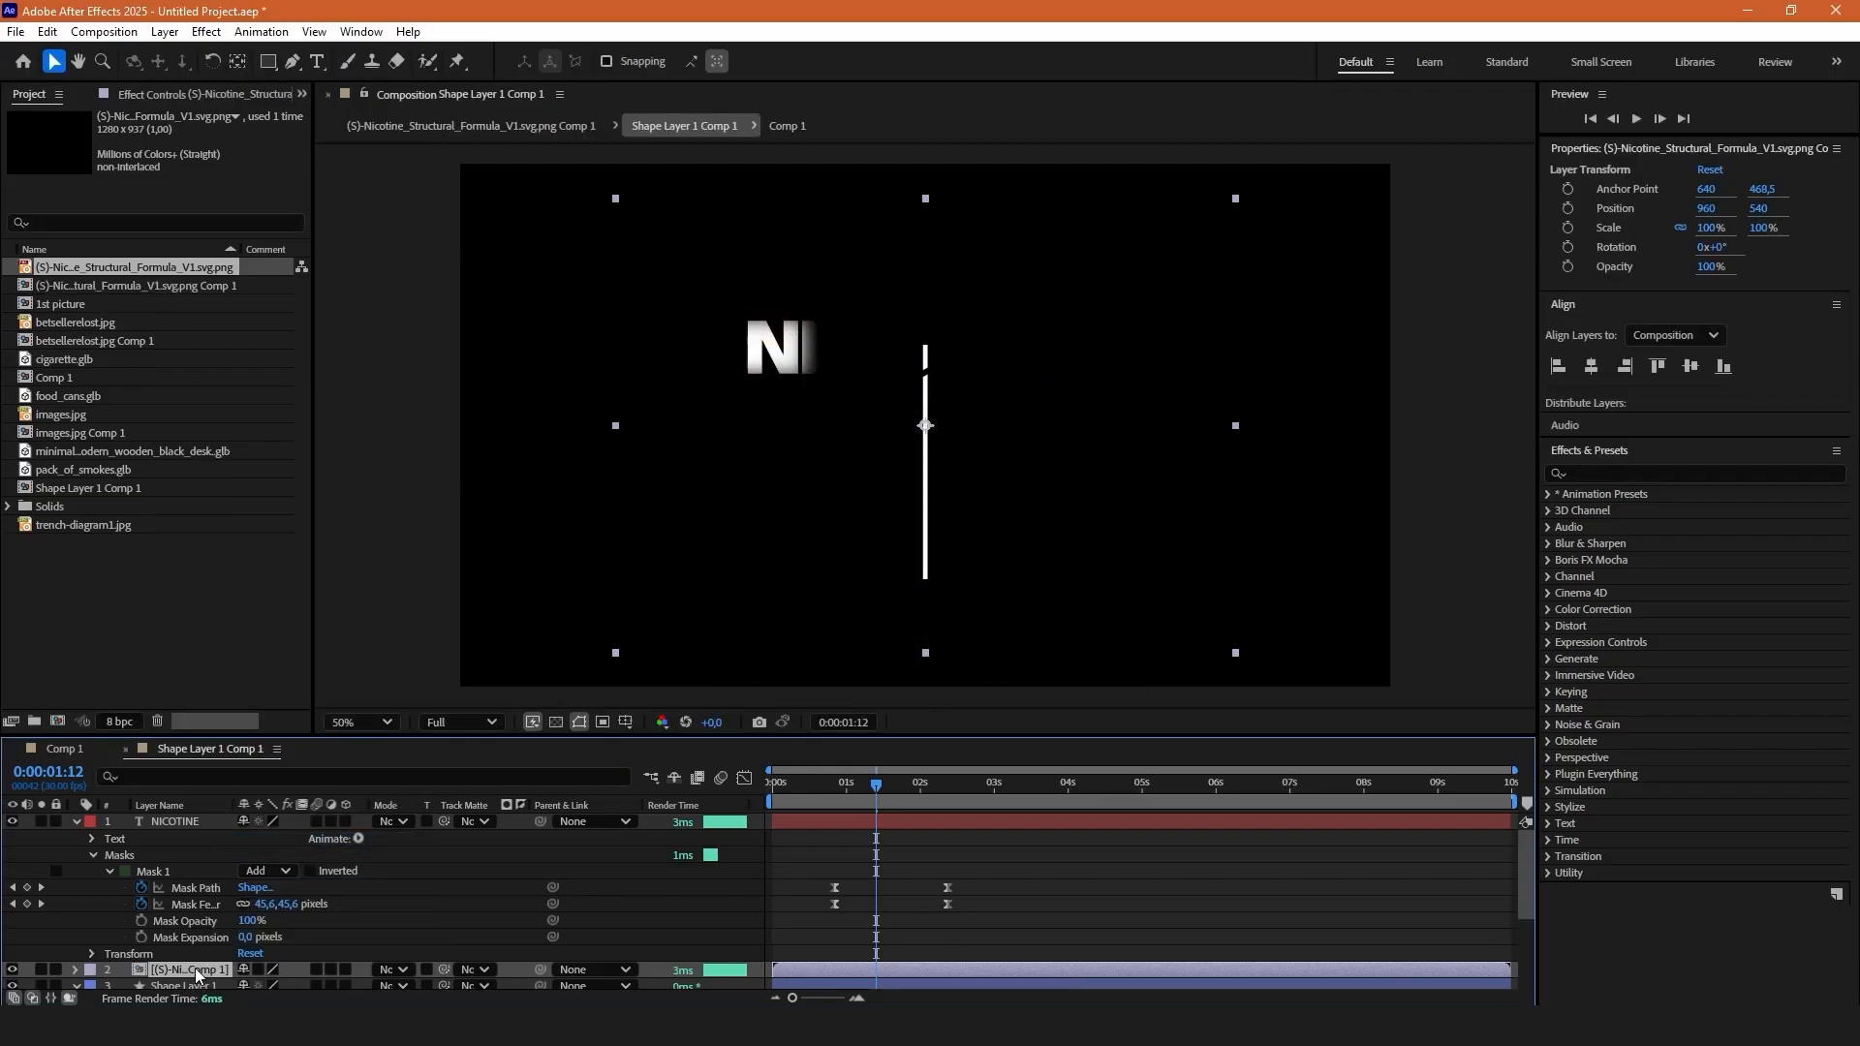
pyautogui.doubleClick(195, 968)
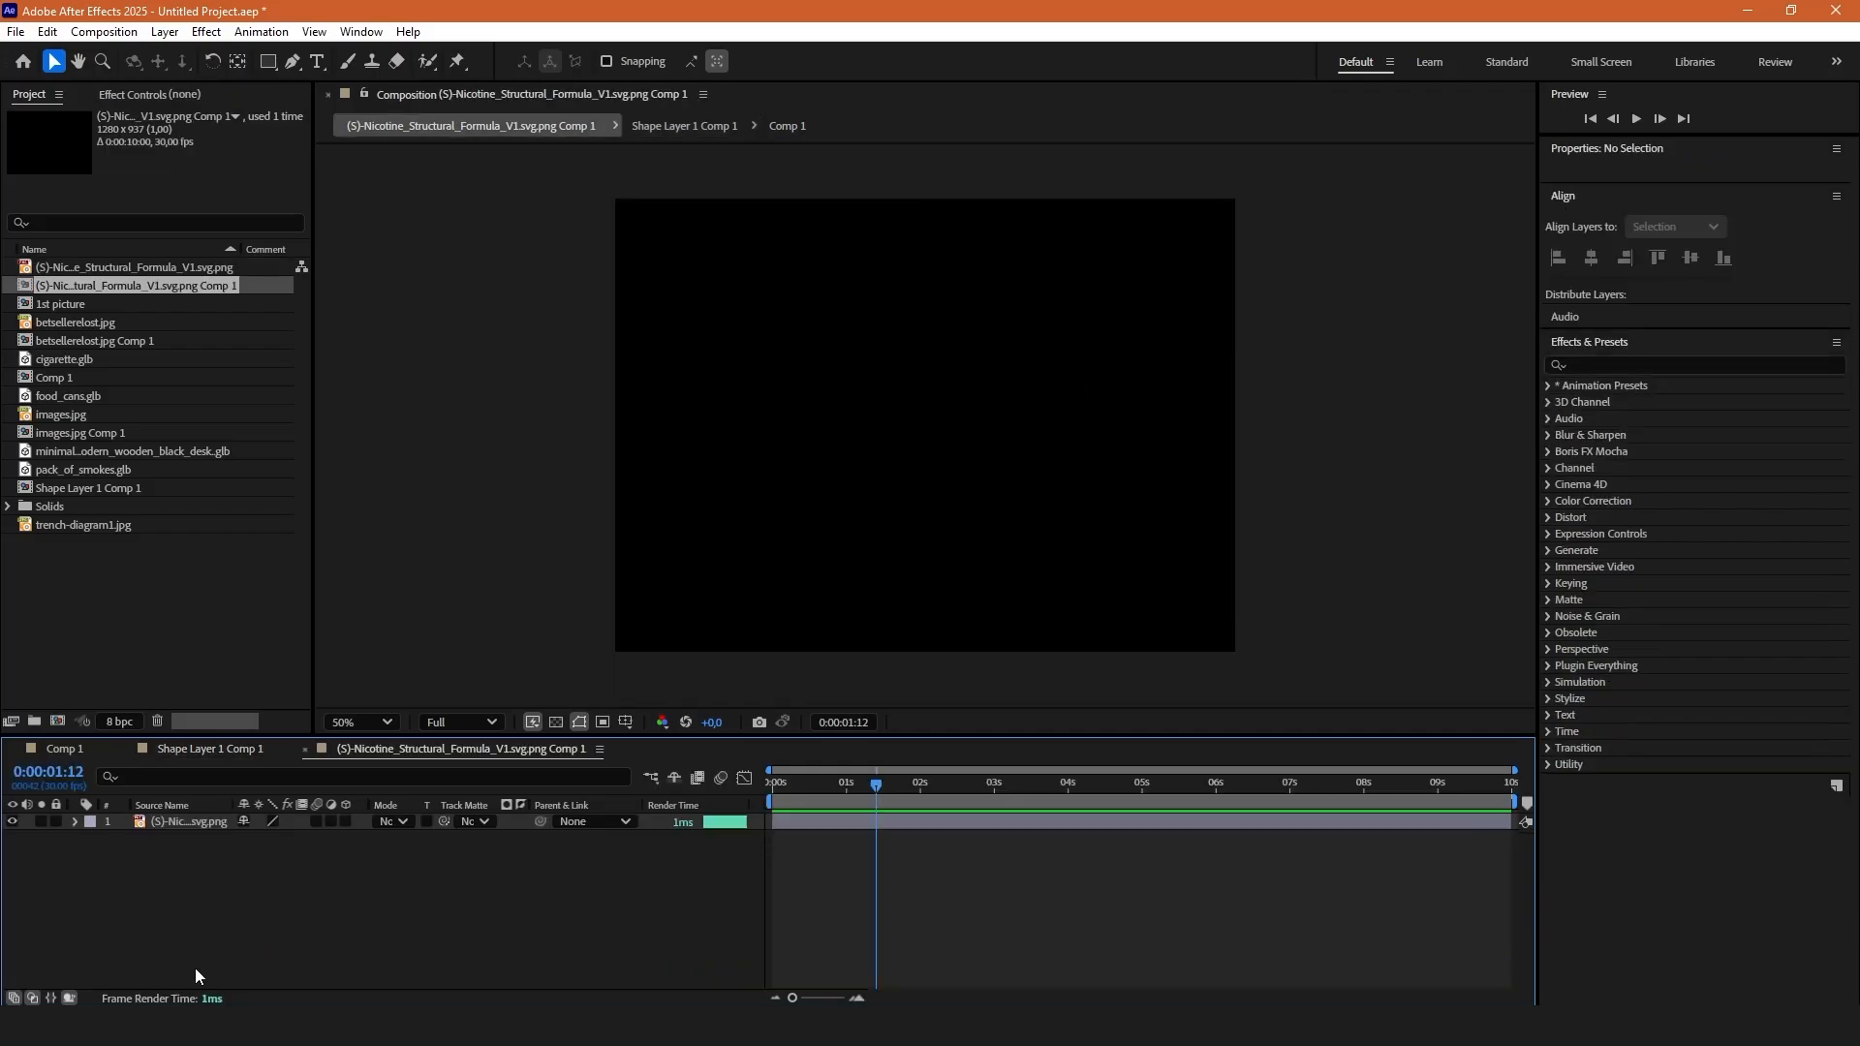
# Cover the formula with a frame-filling rectangle filled with FFFFFF and enable Preserve Underlying Transparency on it.
pyautogui.click(270, 63)
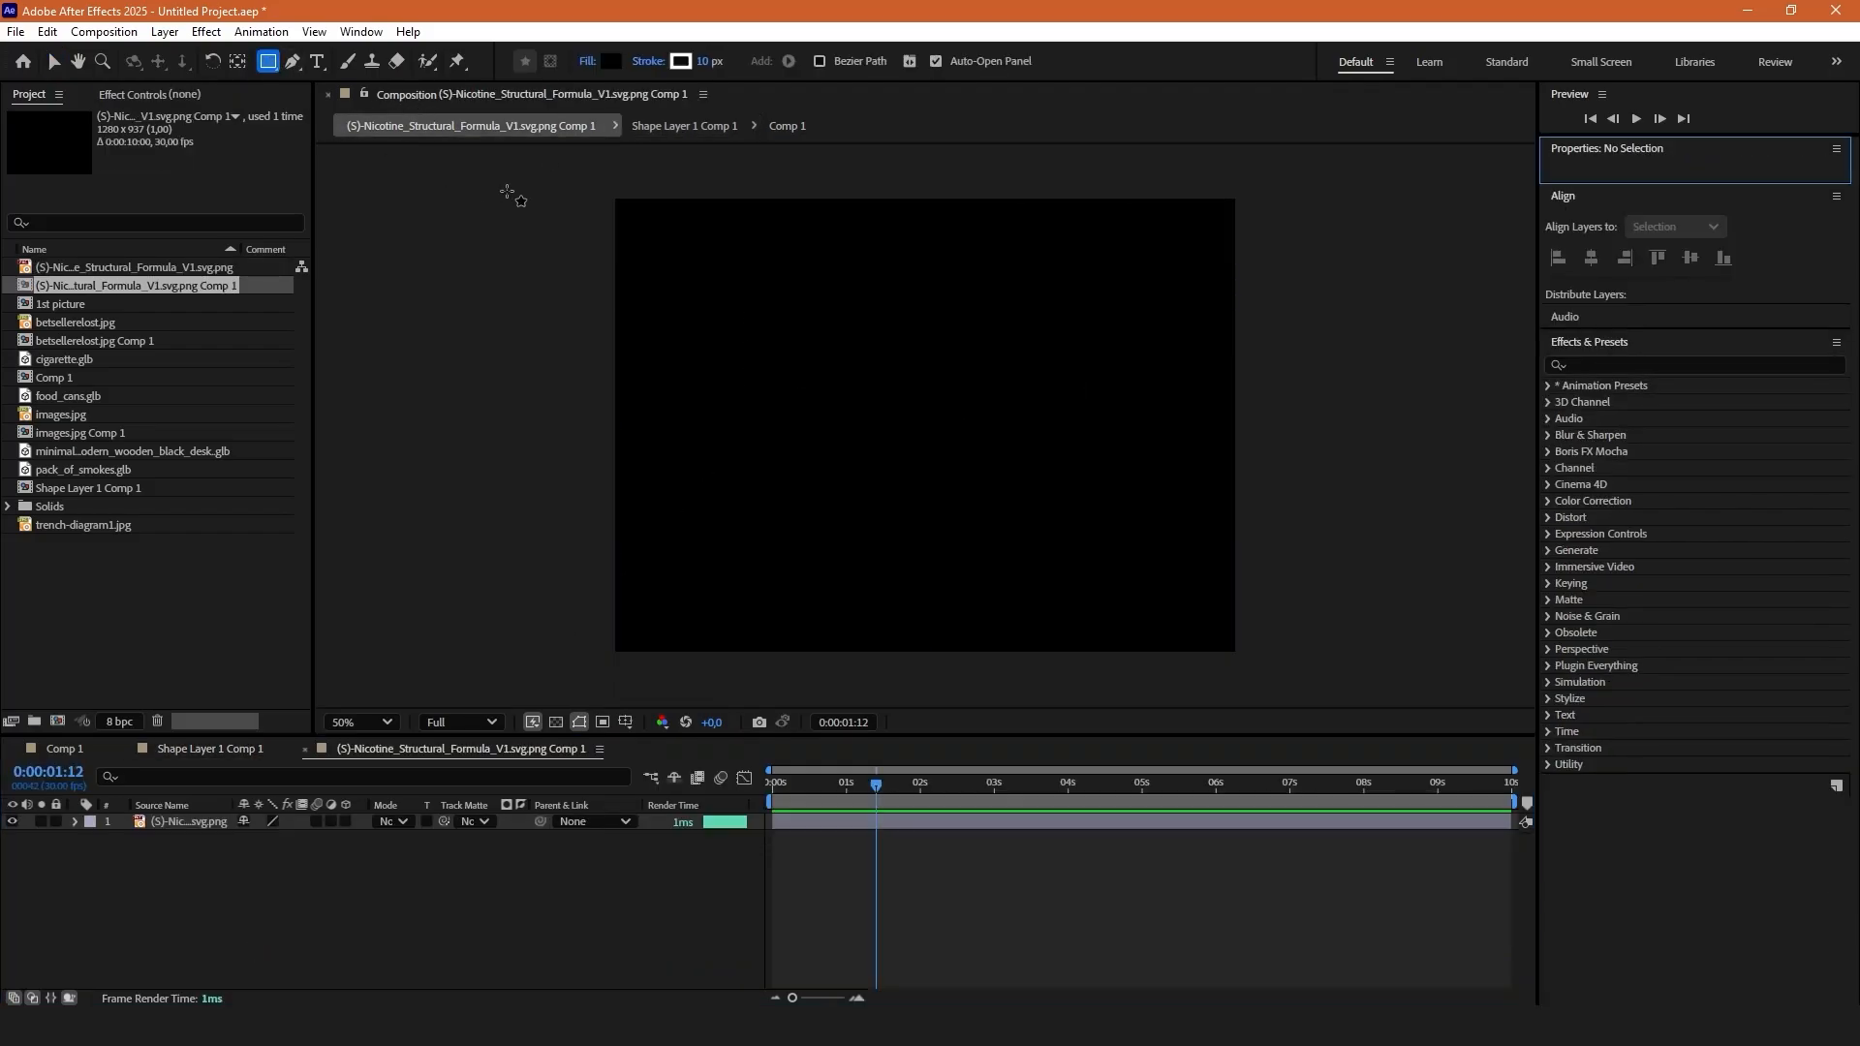
pyautogui.moveTo(560, 179)
pyautogui.mouseDown()
pyautogui.moveTo(1154, 531)
pyautogui.moveTo(1338, 719)
pyautogui.mouseUp()
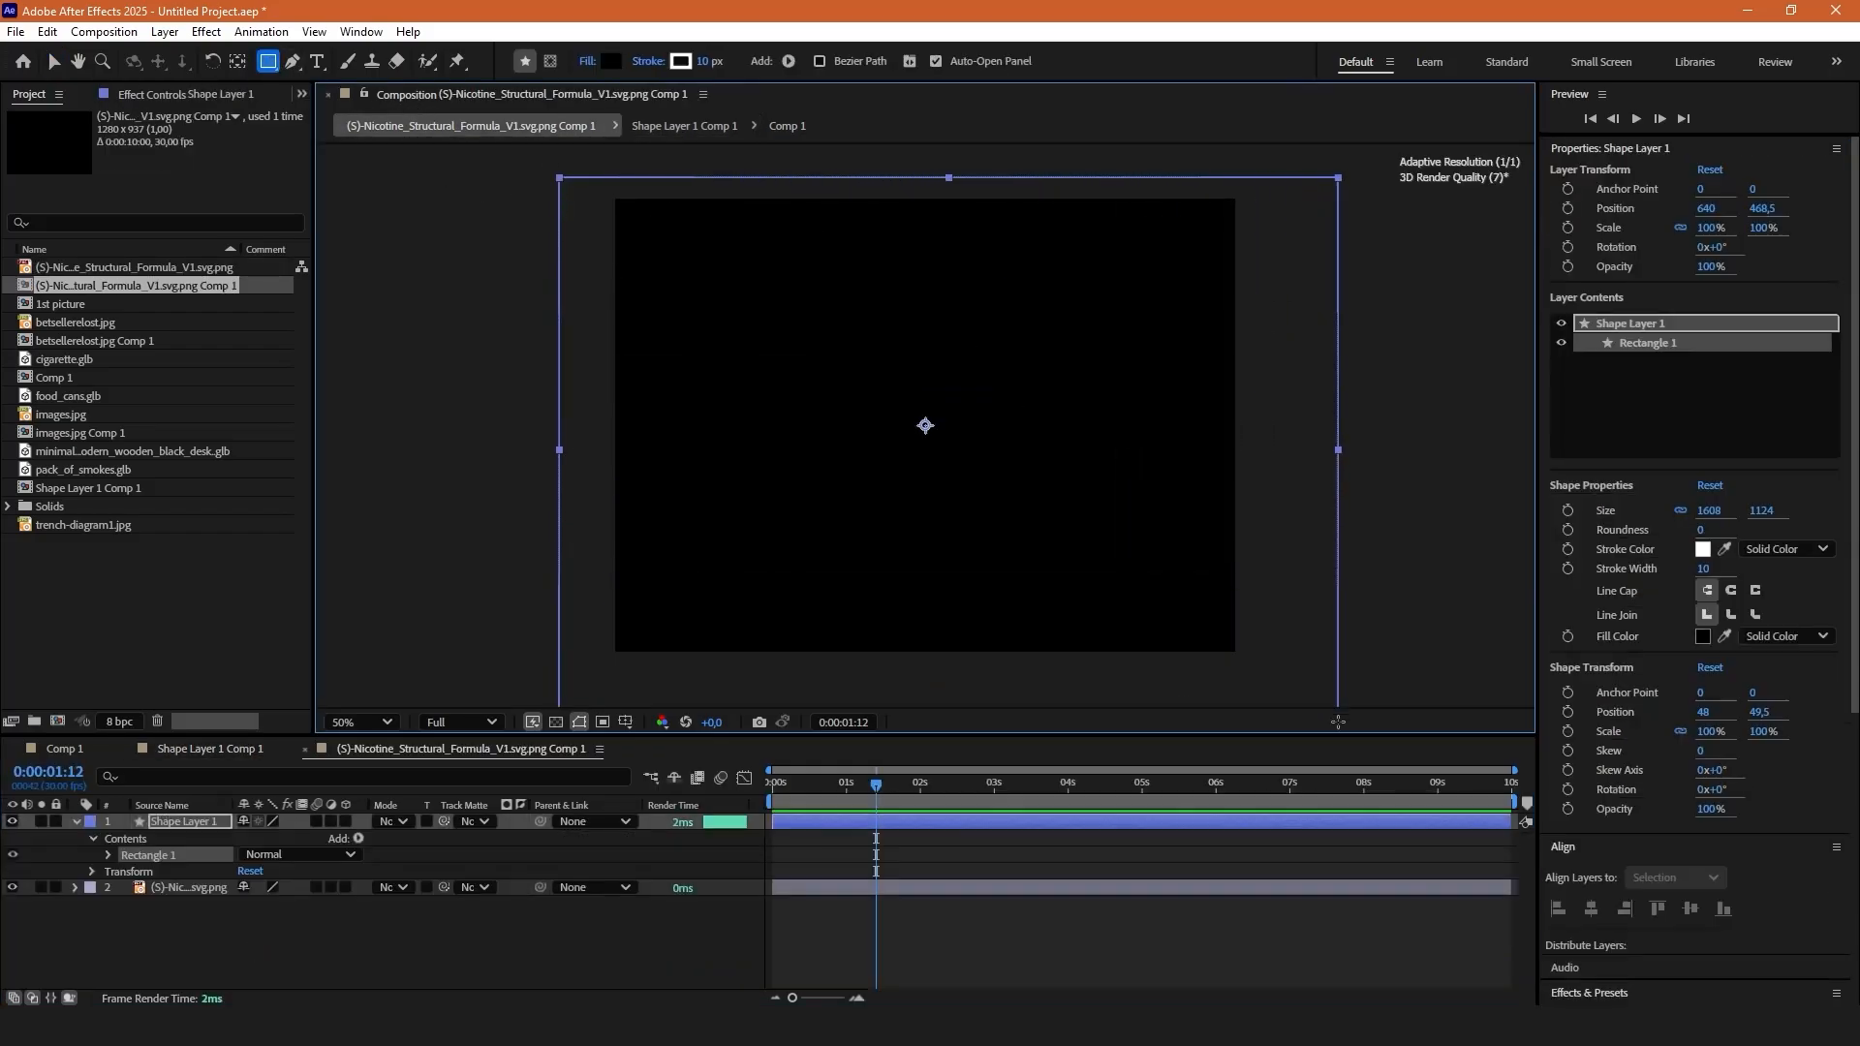
pyautogui.click(589, 62)
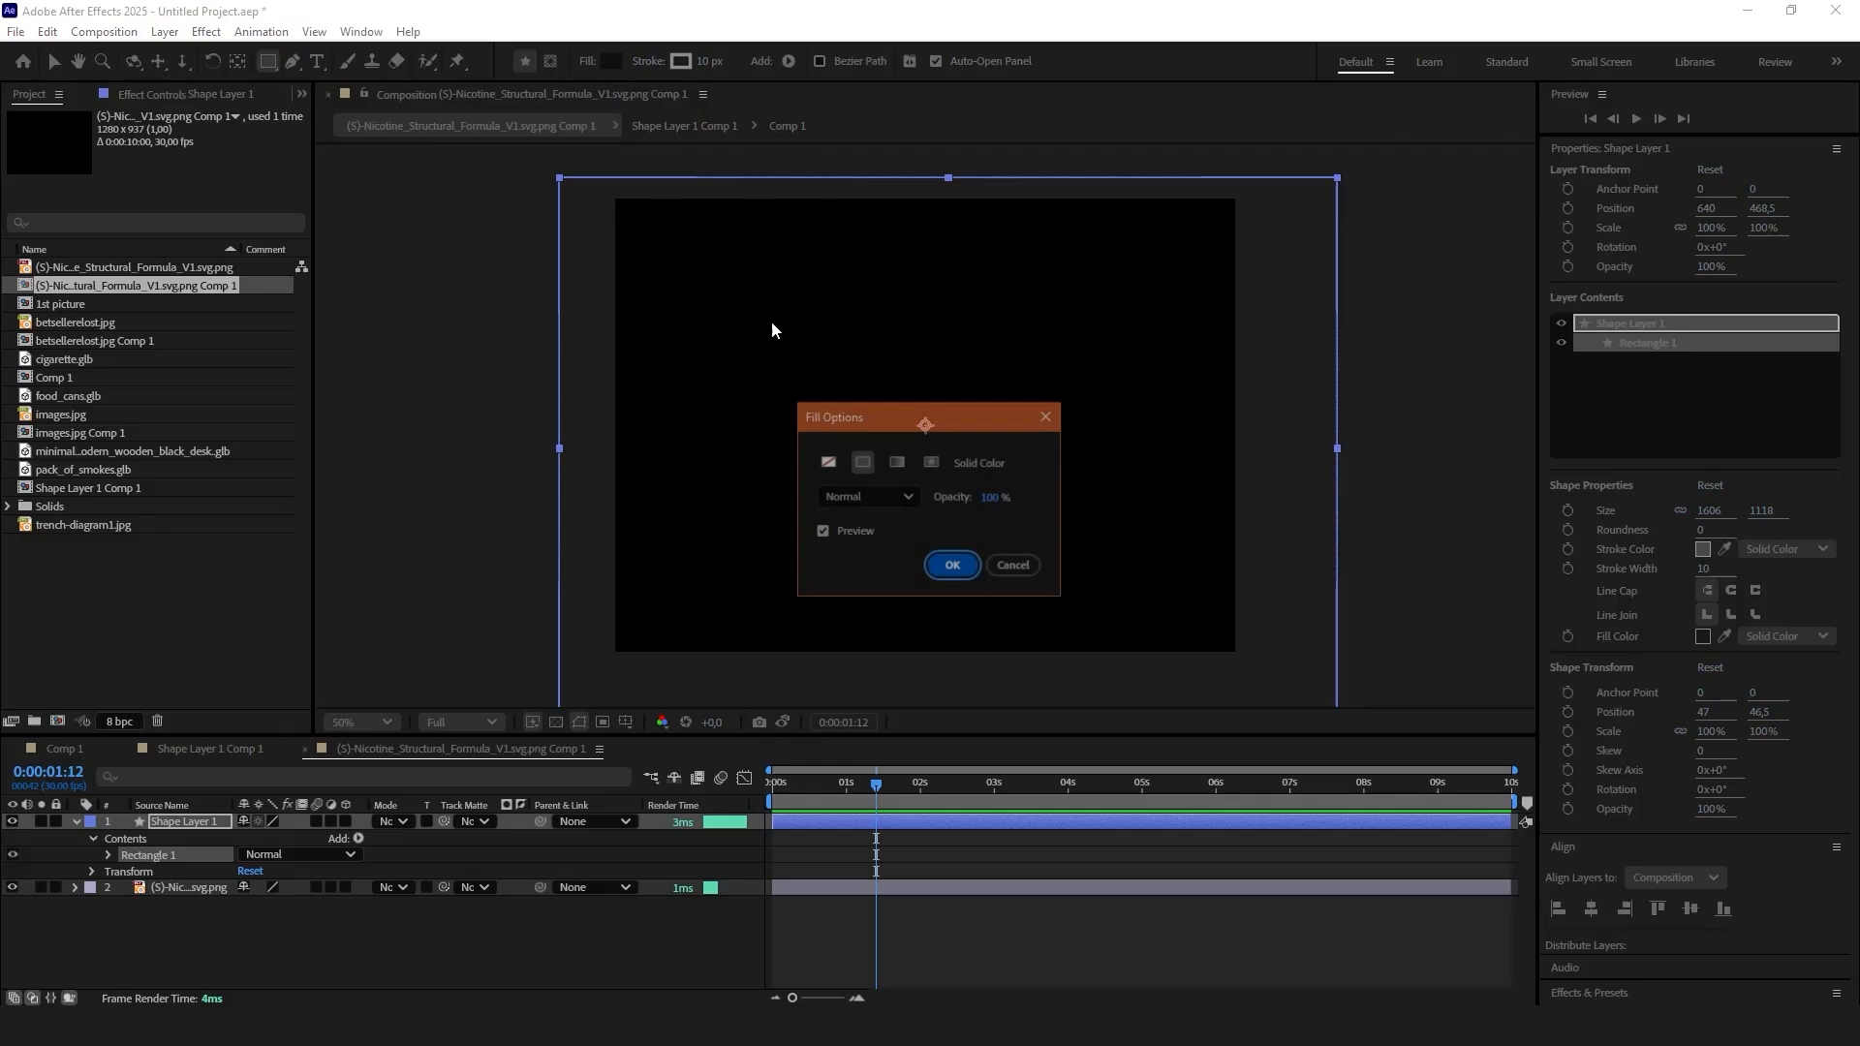
pyautogui.click(953, 567)
pyautogui.click(611, 61)
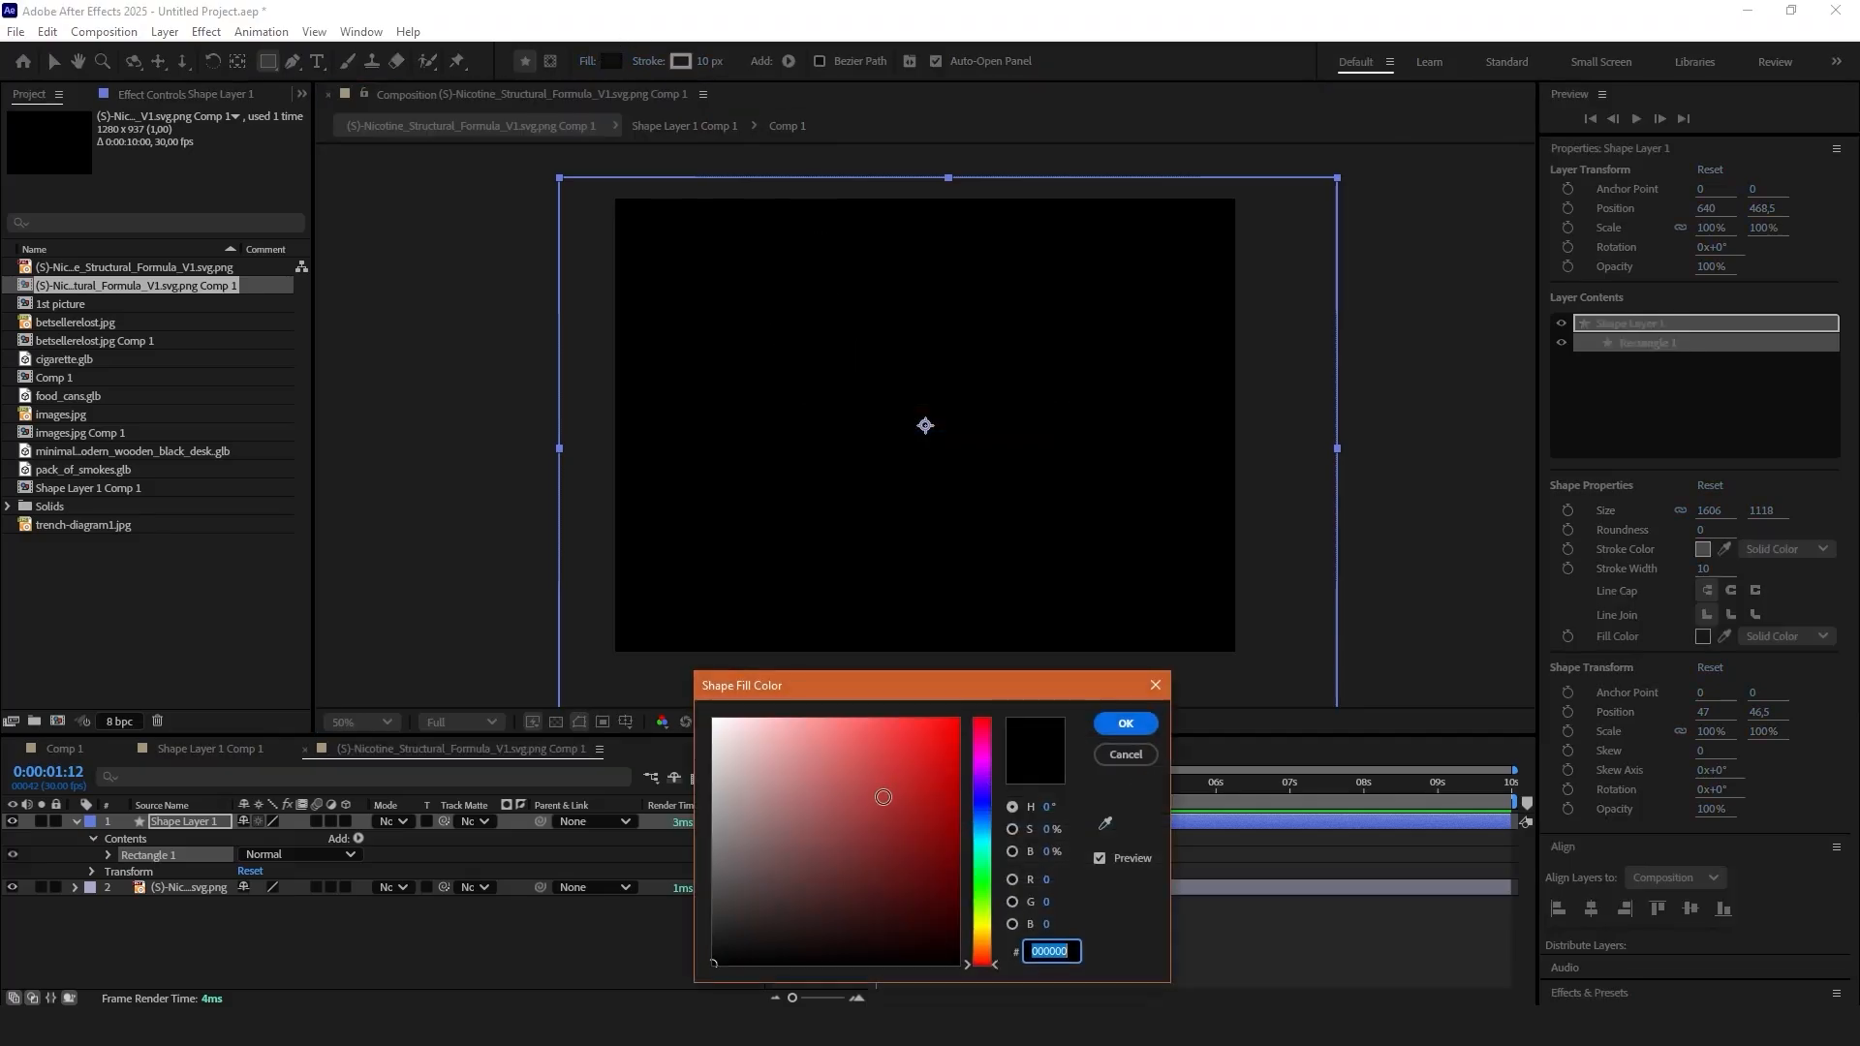
pyautogui.write('FFFFFF')
pyautogui.click(1125, 723)
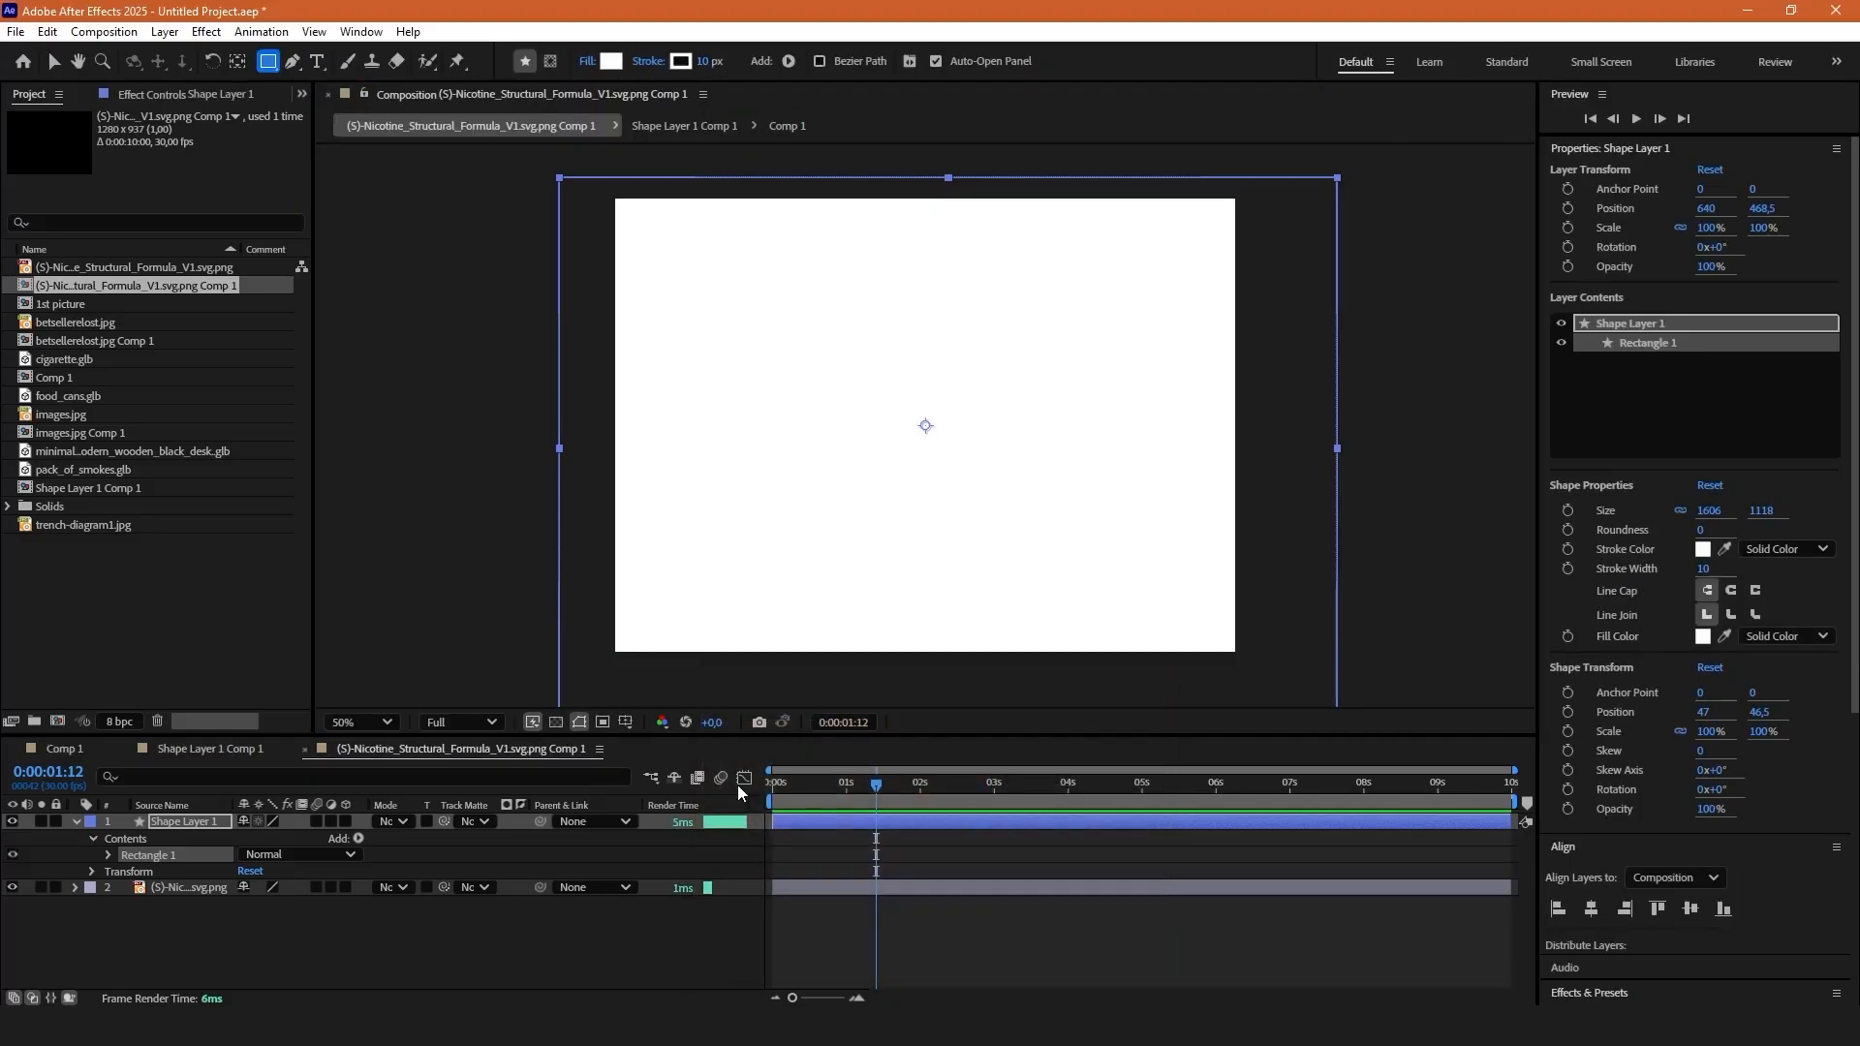
pyautogui.click(425, 822)
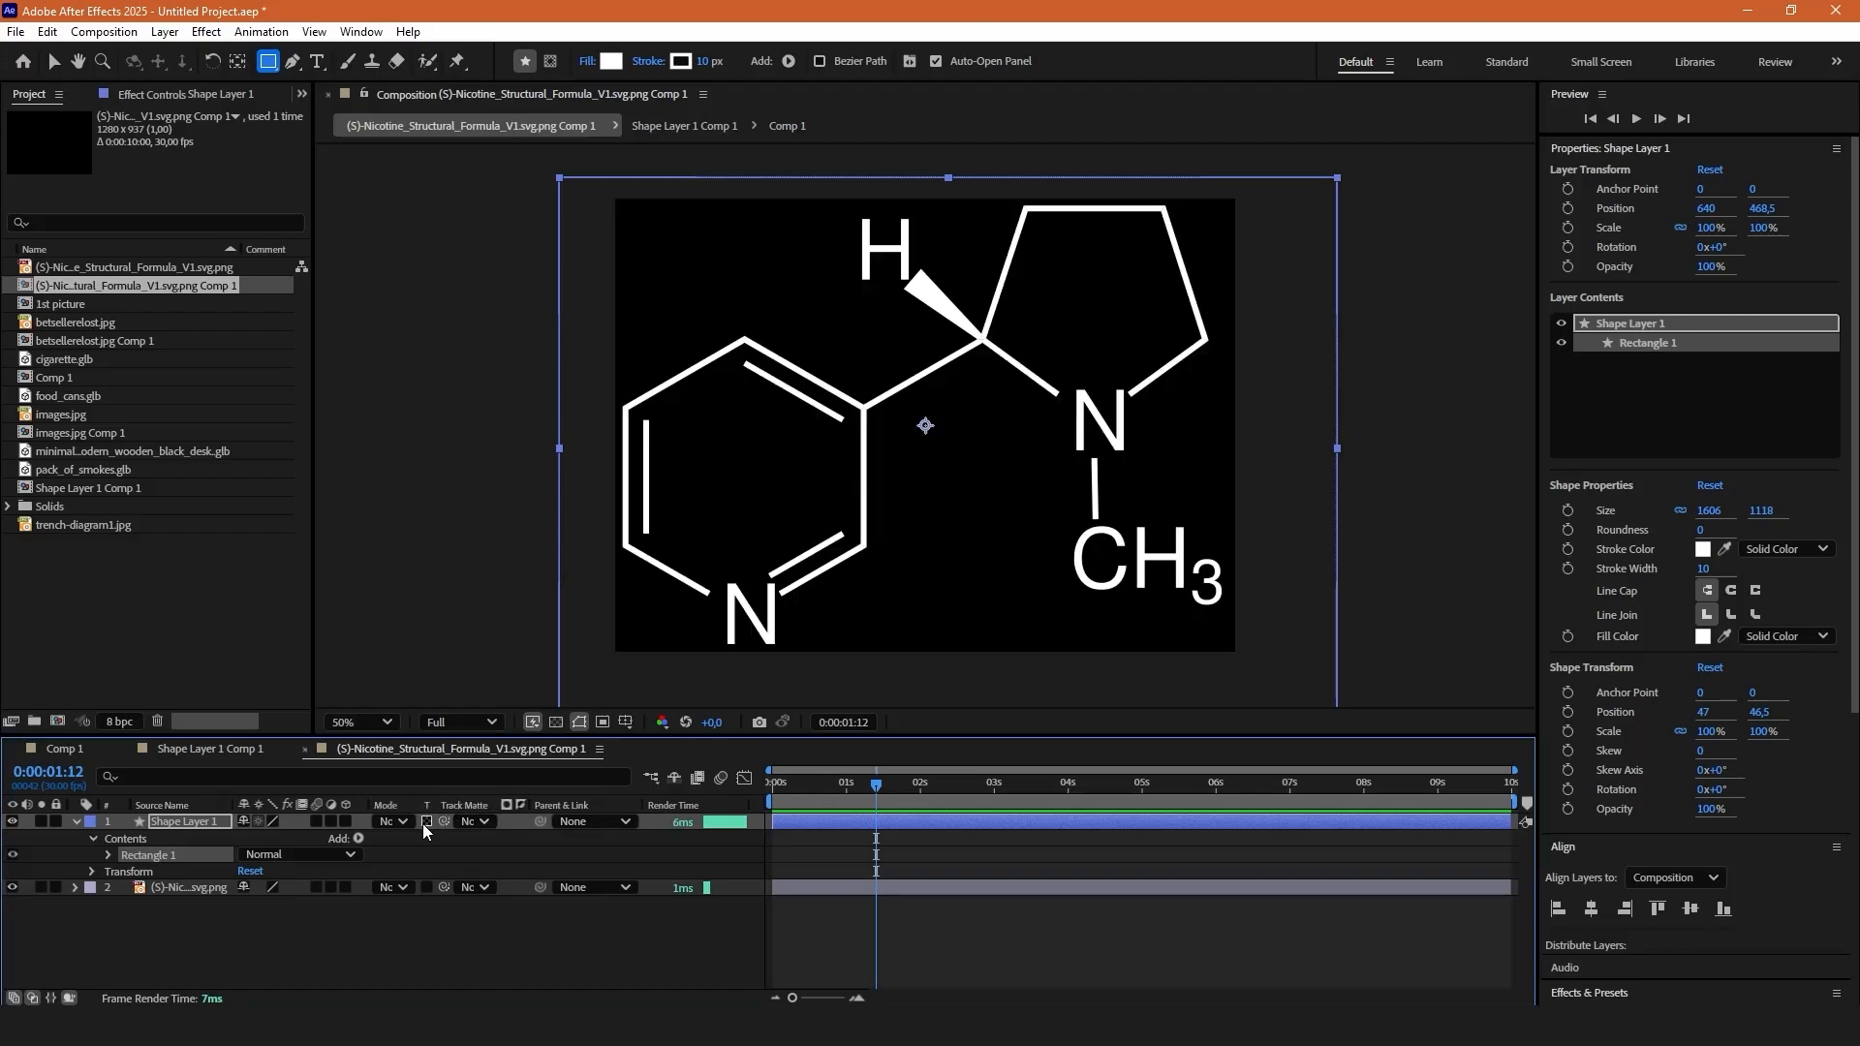
# In Shape Layer 1 Comp 1, scale the formula to 31% and position it at 744, 388 behind the start of NICOTINE.
pyautogui.click(175, 749)
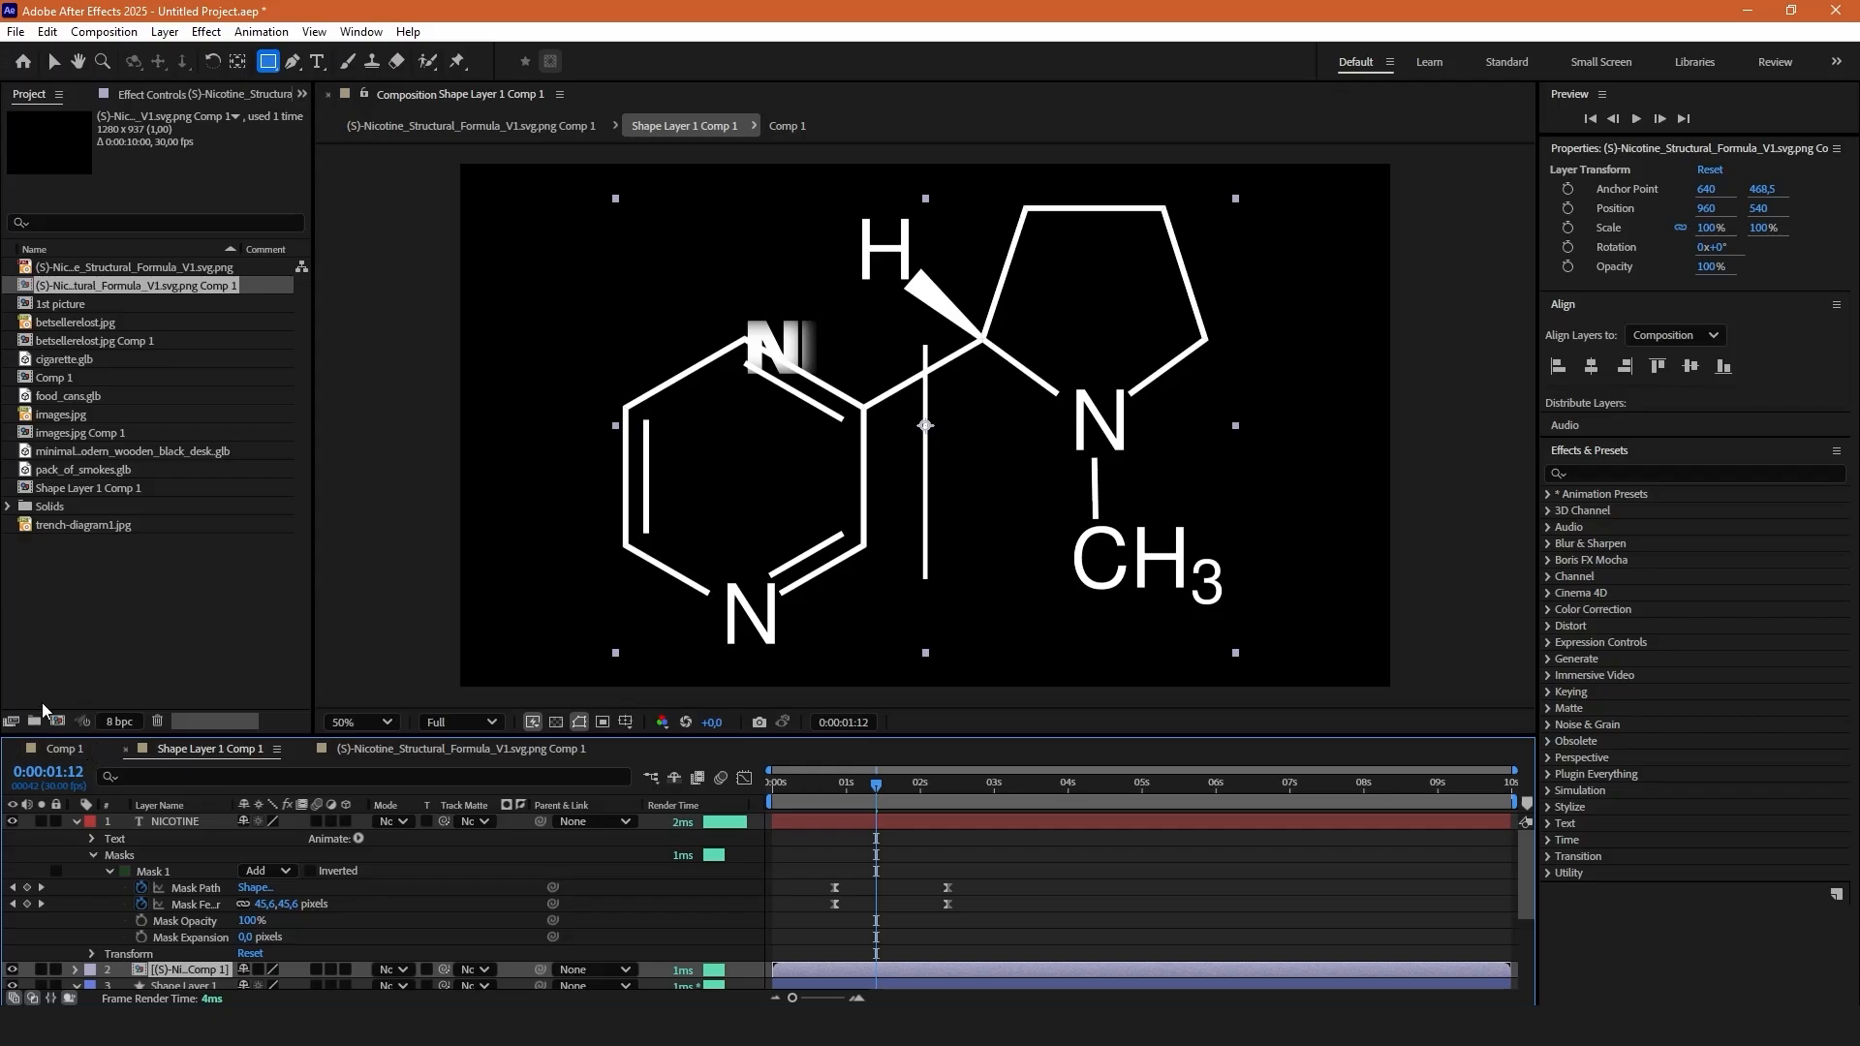
pyautogui.click(76, 970)
pyautogui.click(91, 981)
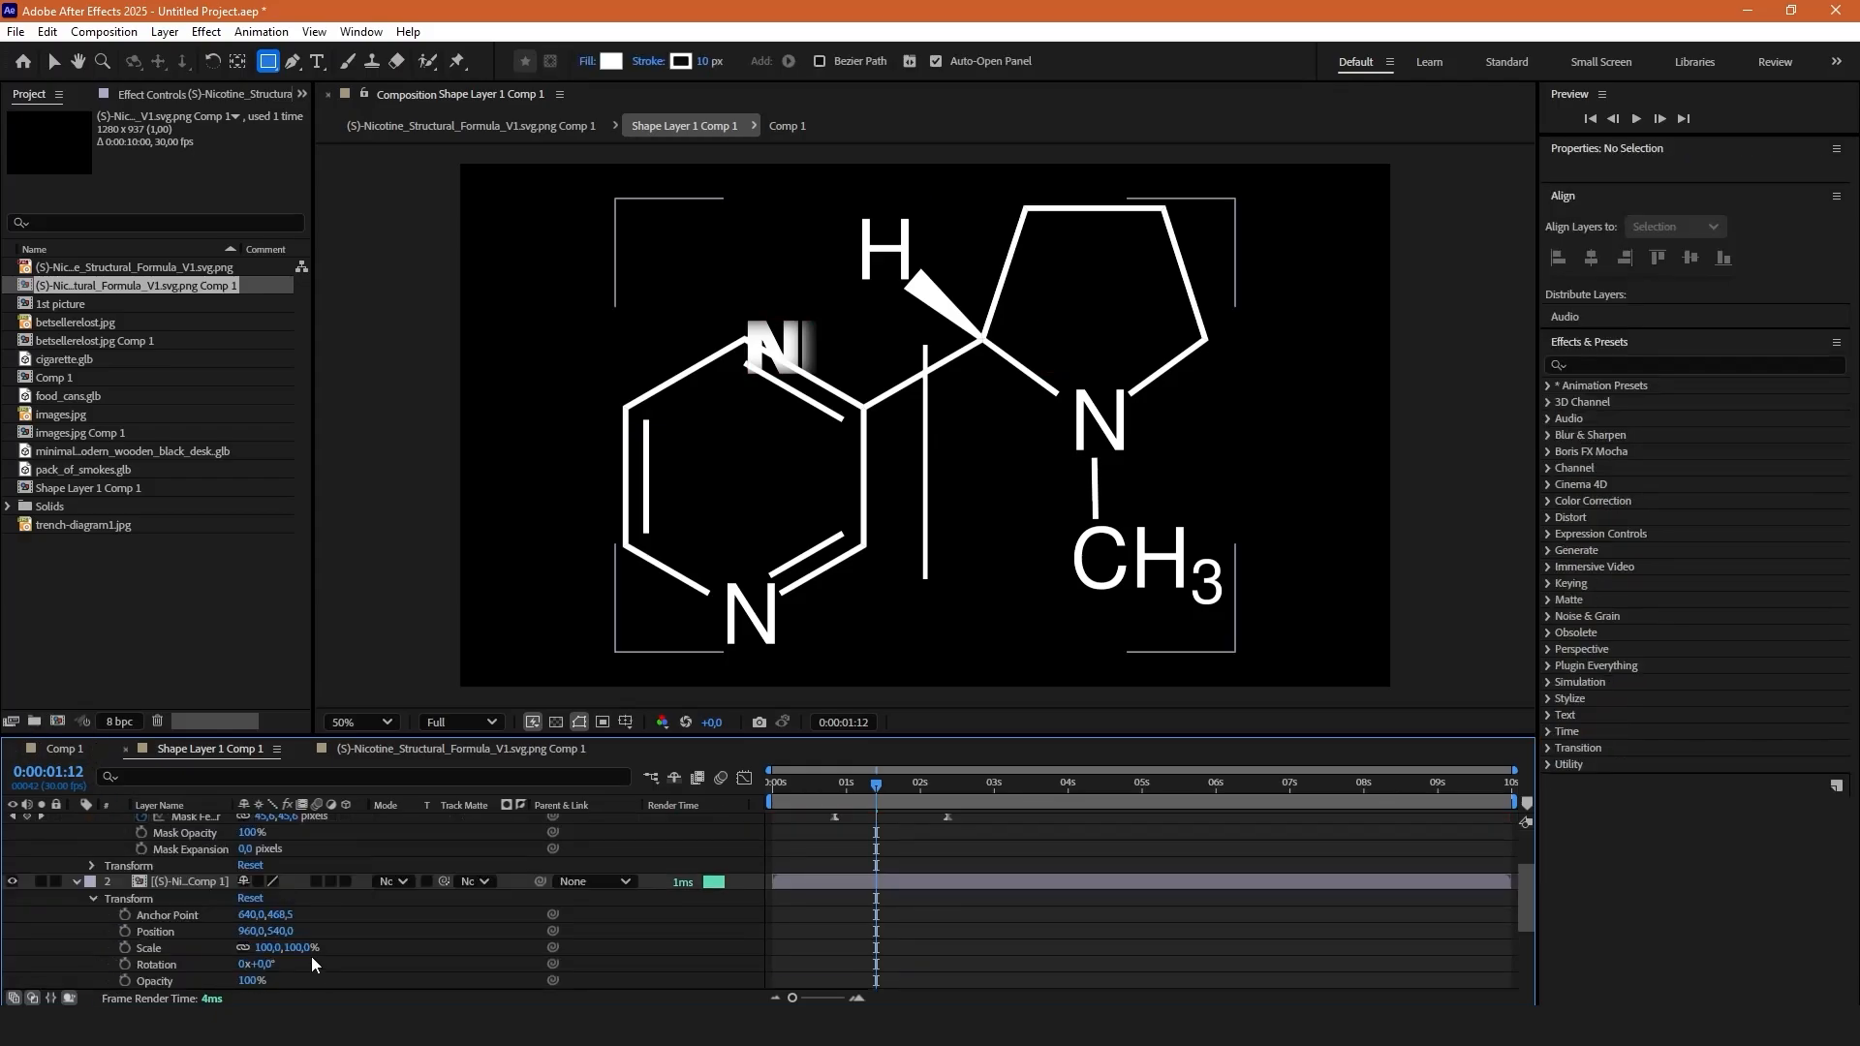
pyautogui.moveTo(308, 950); pyautogui.dragTo(261, 950)
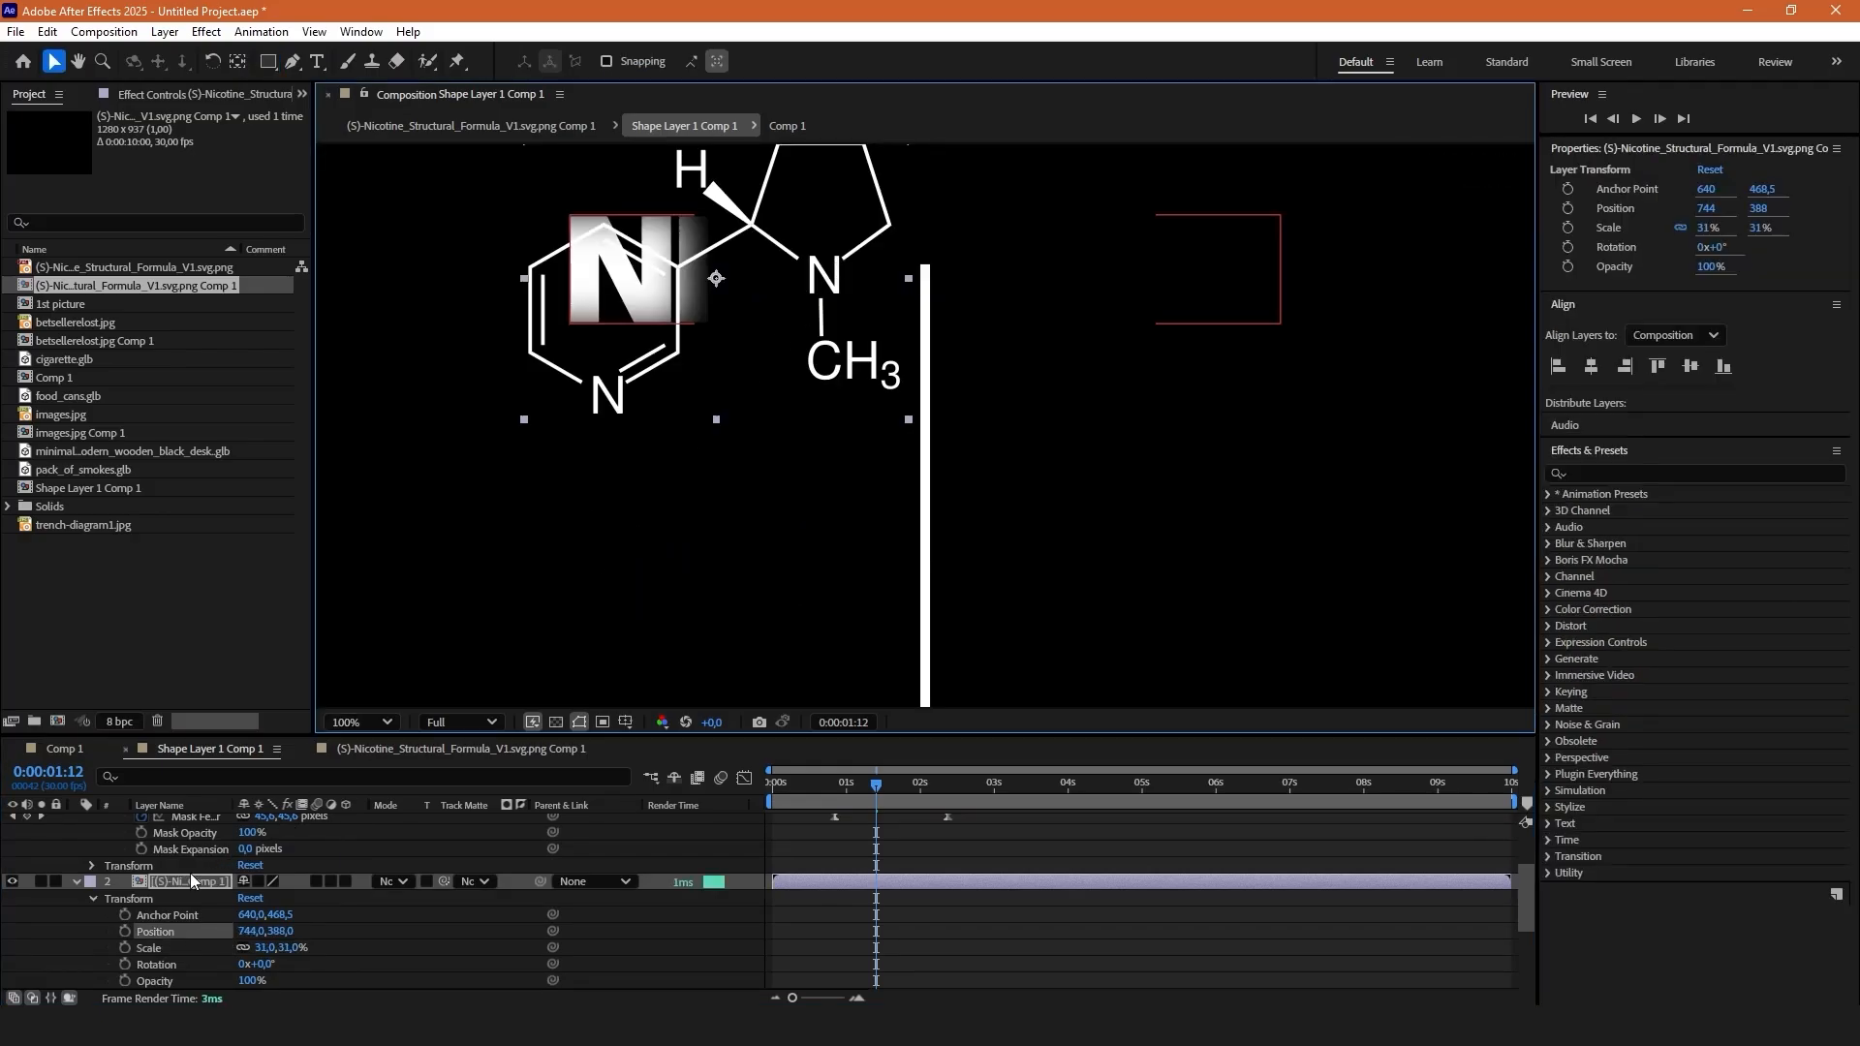
# Move the formula layer below the line's shape layer in the layer stack.
pyautogui.scroll(-5, 164, 976)
pyautogui.scroll(-1, 165, 977)
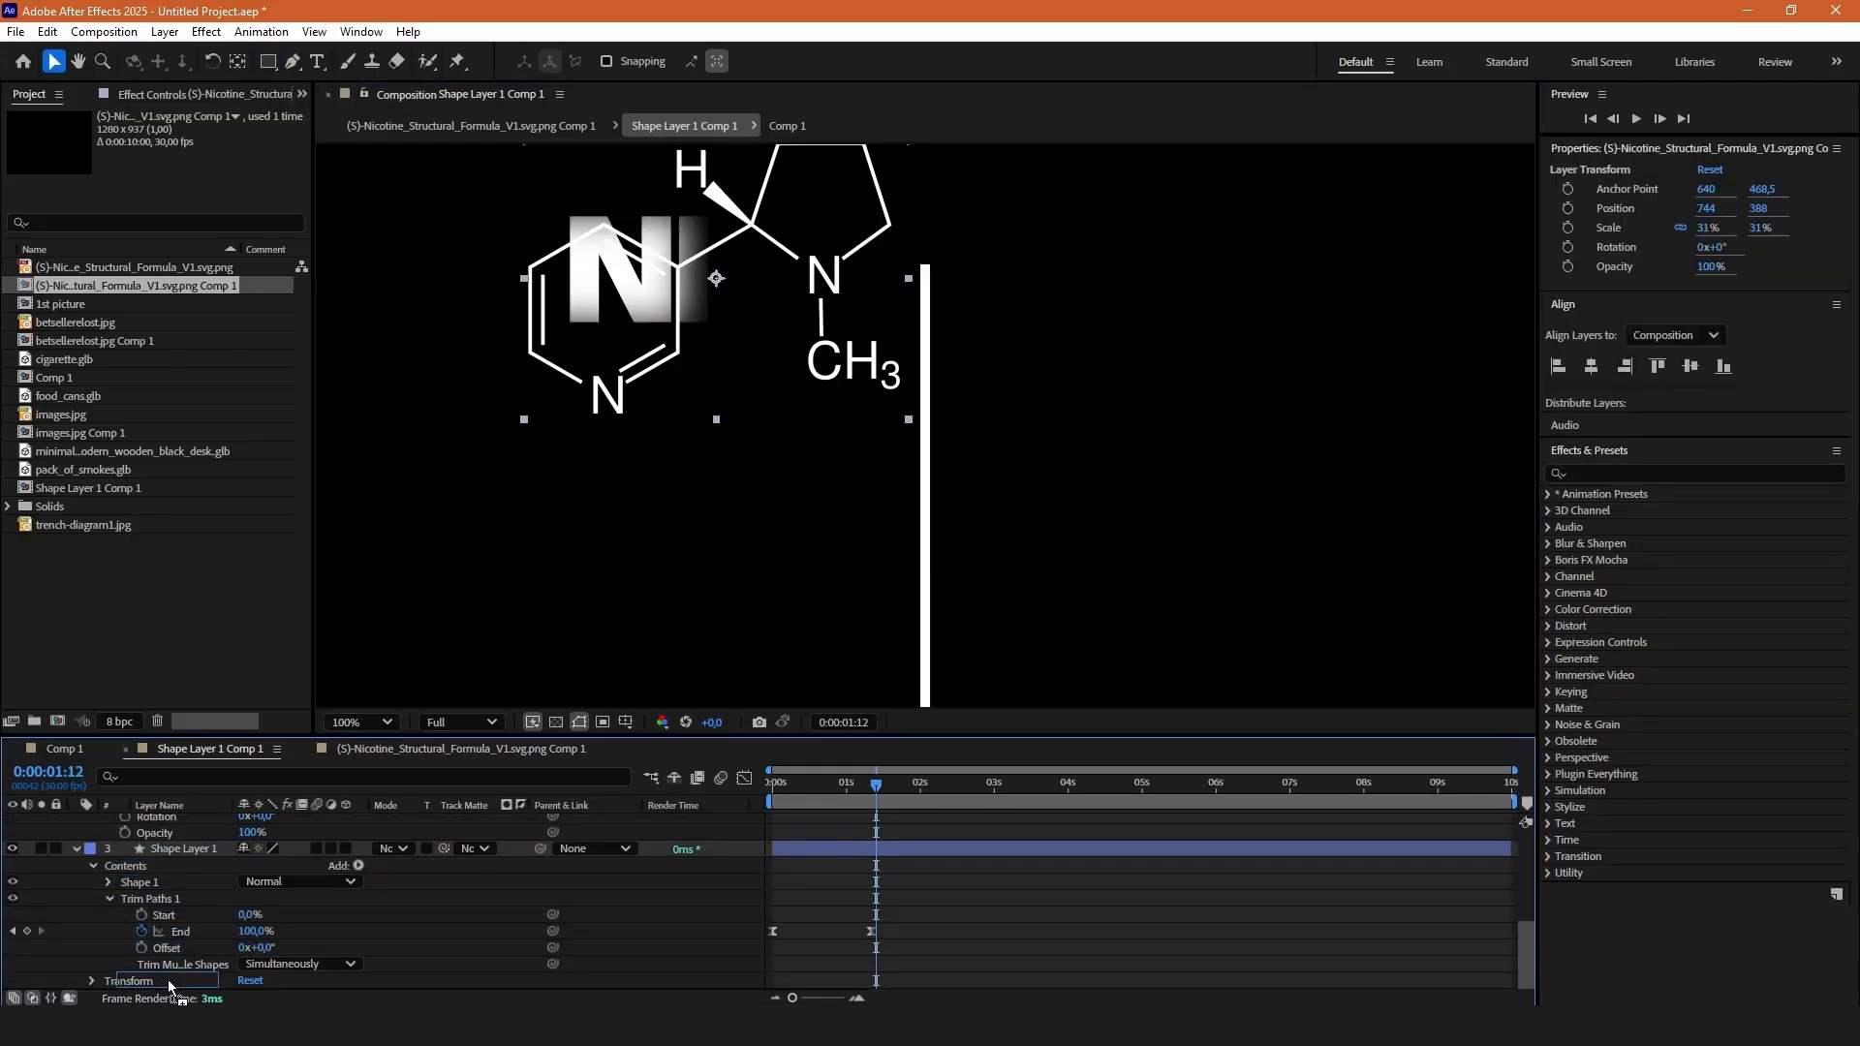
pyautogui.moveTo(171, 990); pyautogui.dragTo(166, 966)
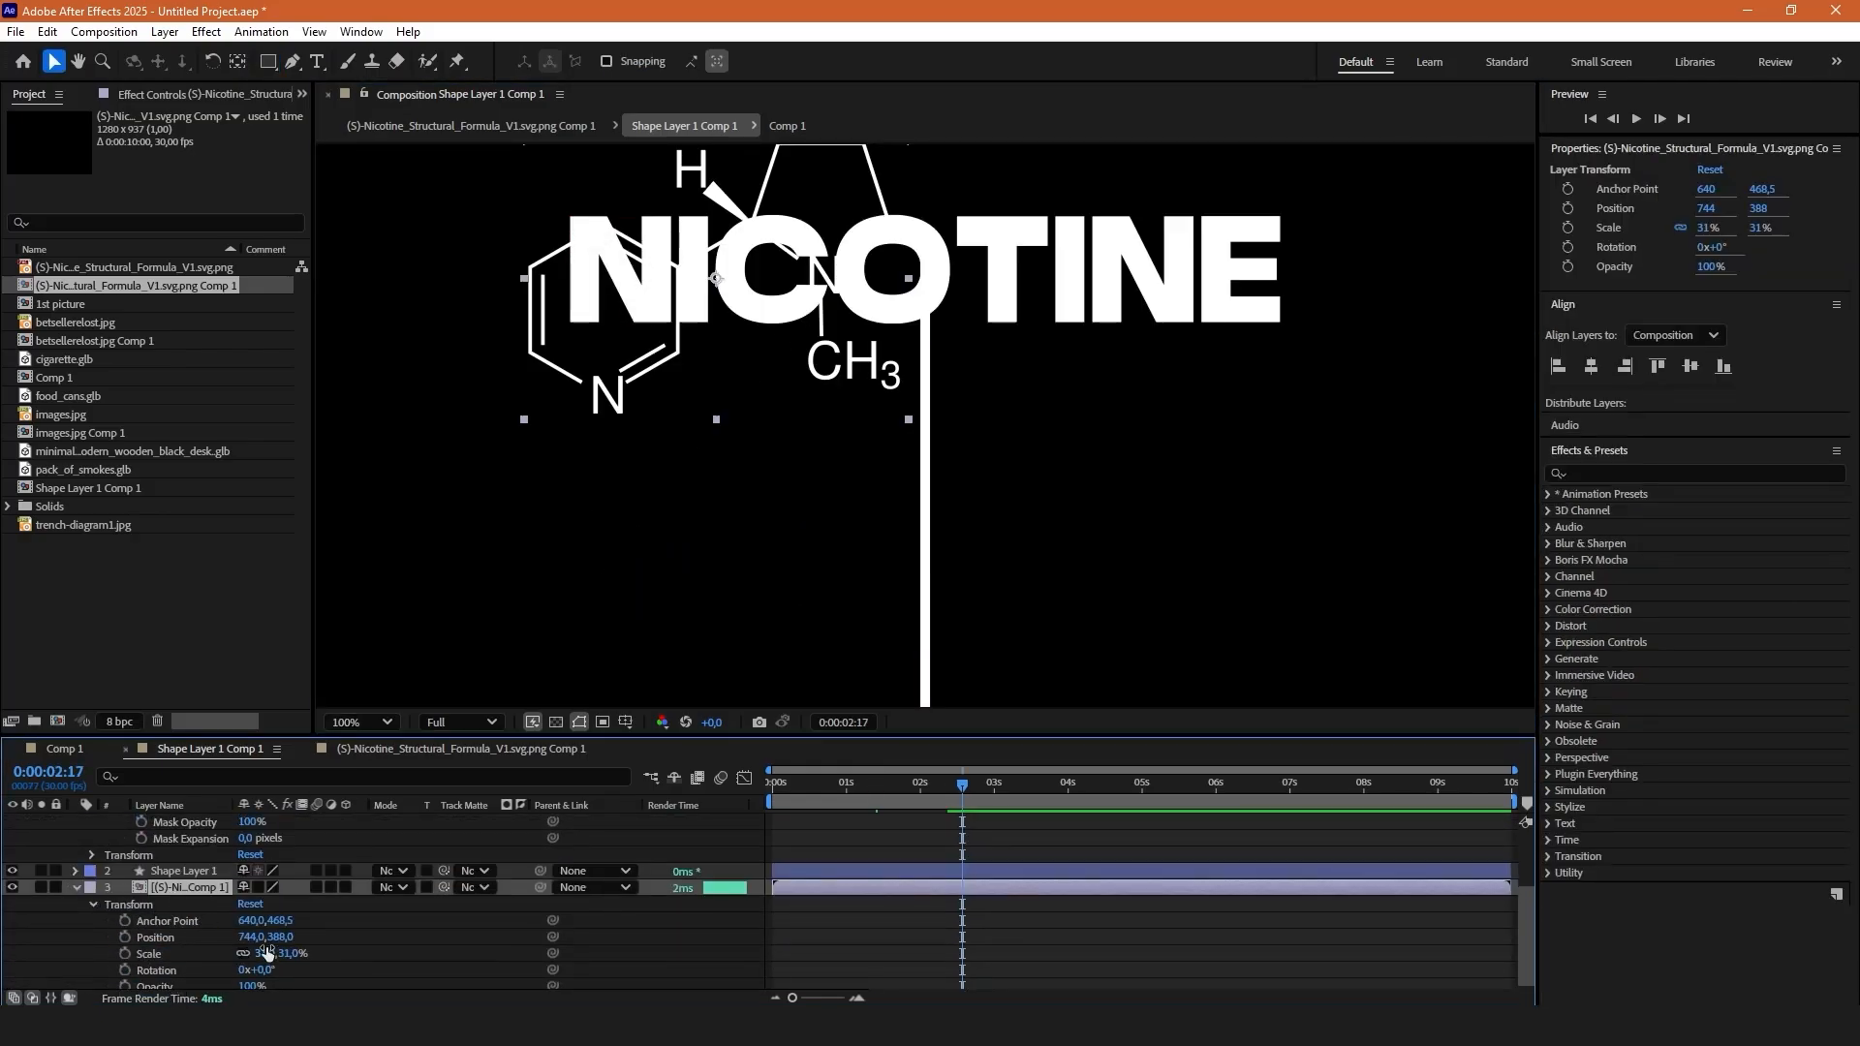
# Start Opacity keyframes on the formula layer at 0:00:01:08 and set a 27% keyframe at 0:00:01:19.
pyautogui.scroll(-1, 267, 952)
pyautogui.moveTo(990, 792); pyautogui.dragTo(866, 793)
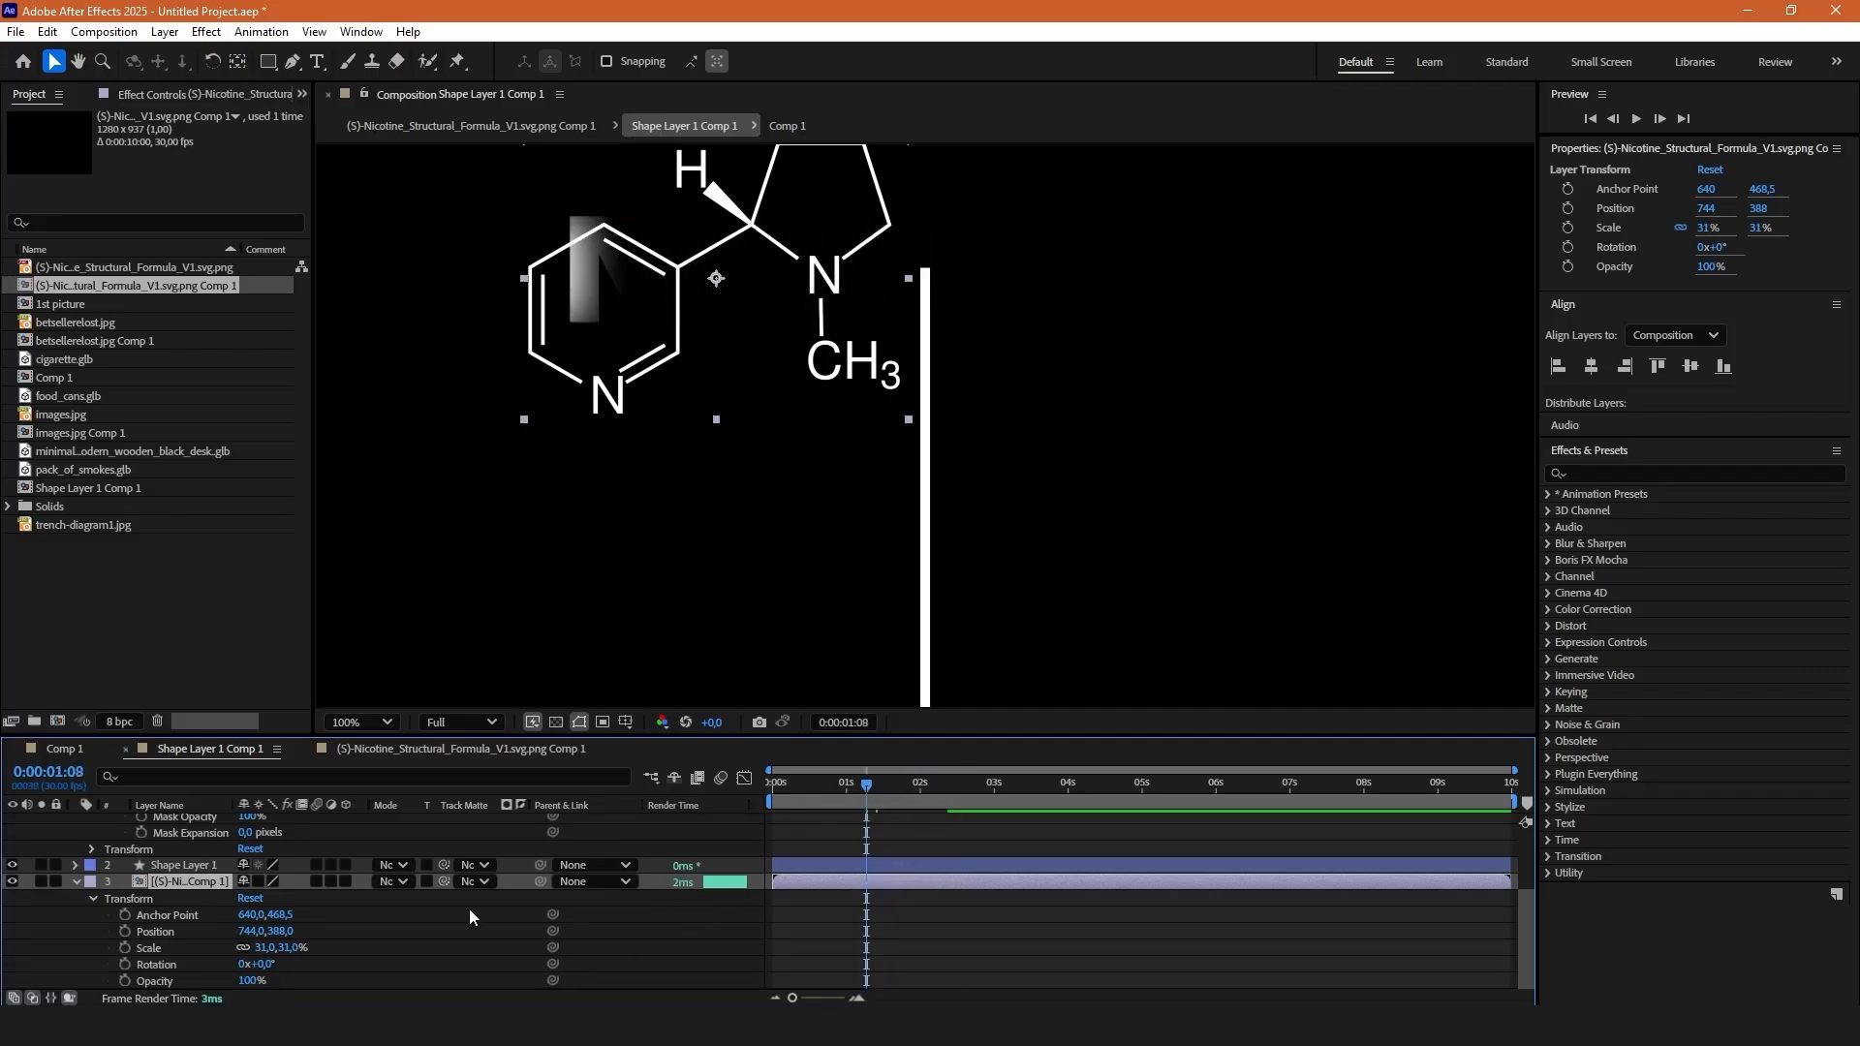
pyautogui.click(128, 979)
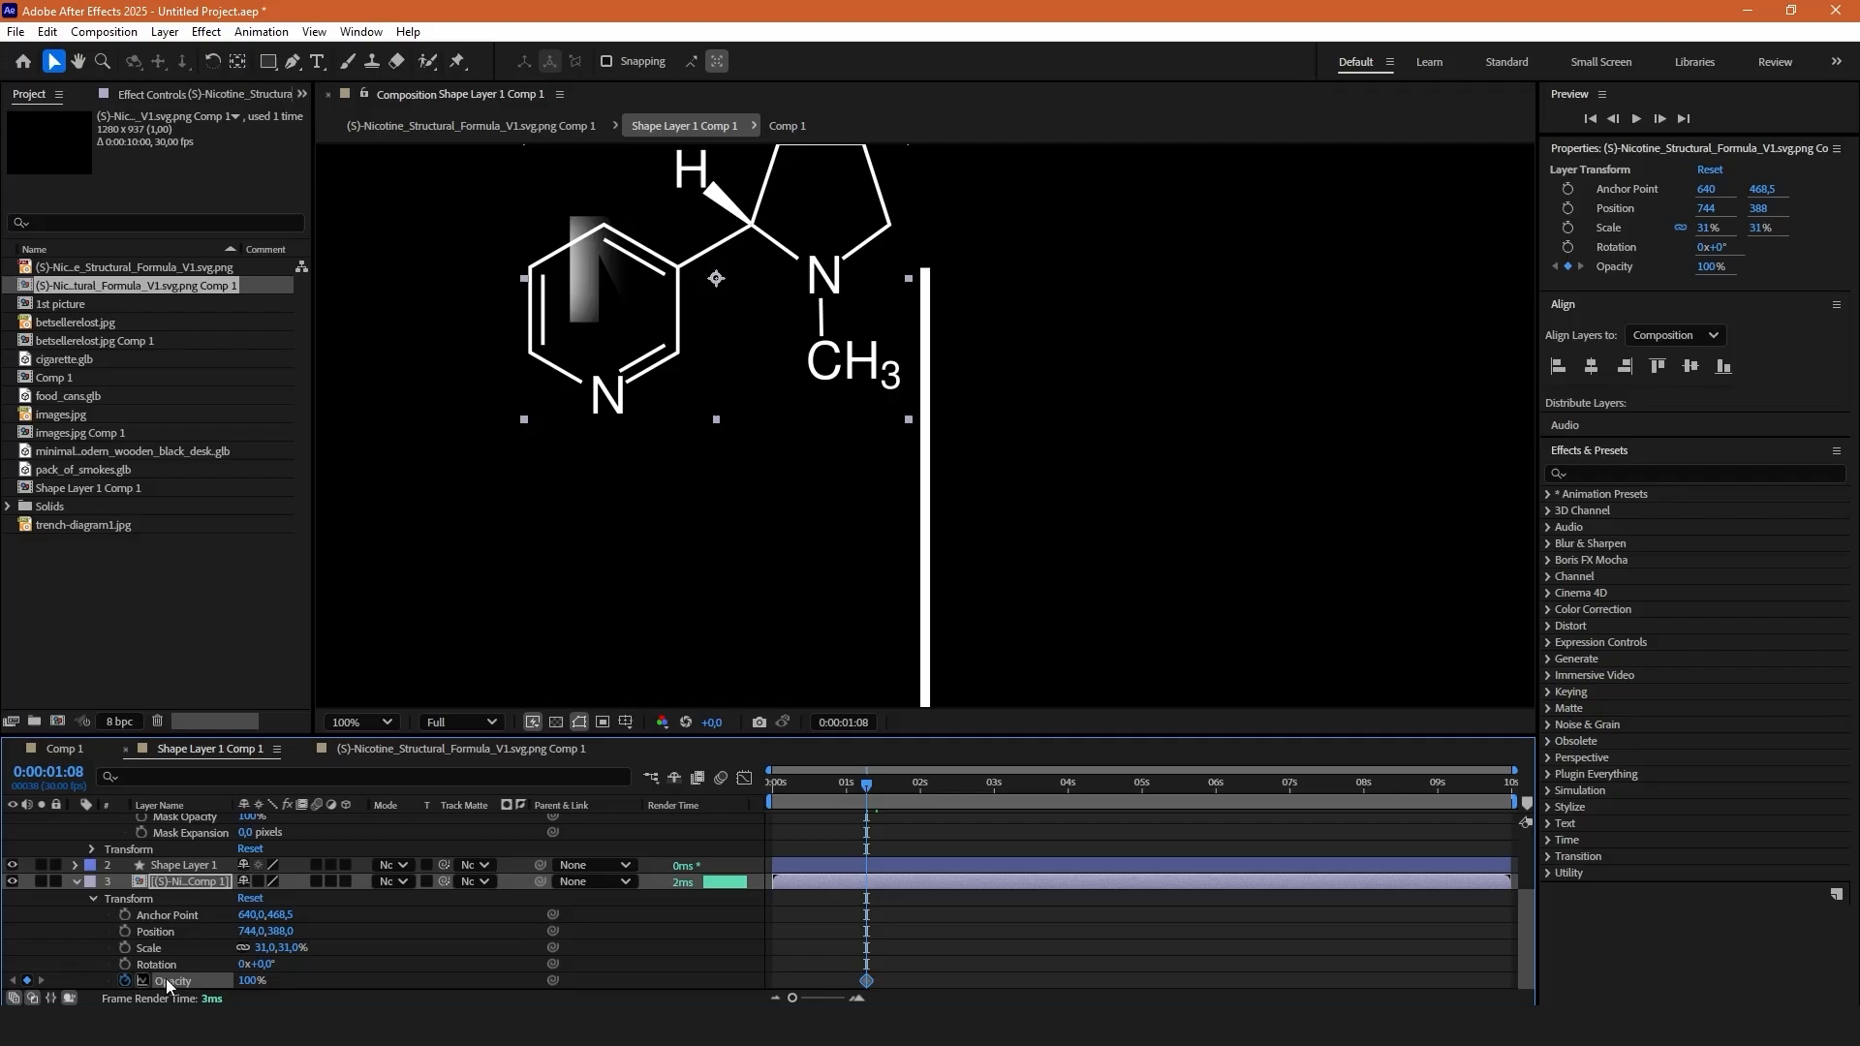
pyautogui.moveTo(876, 796); pyautogui.dragTo(893, 785)
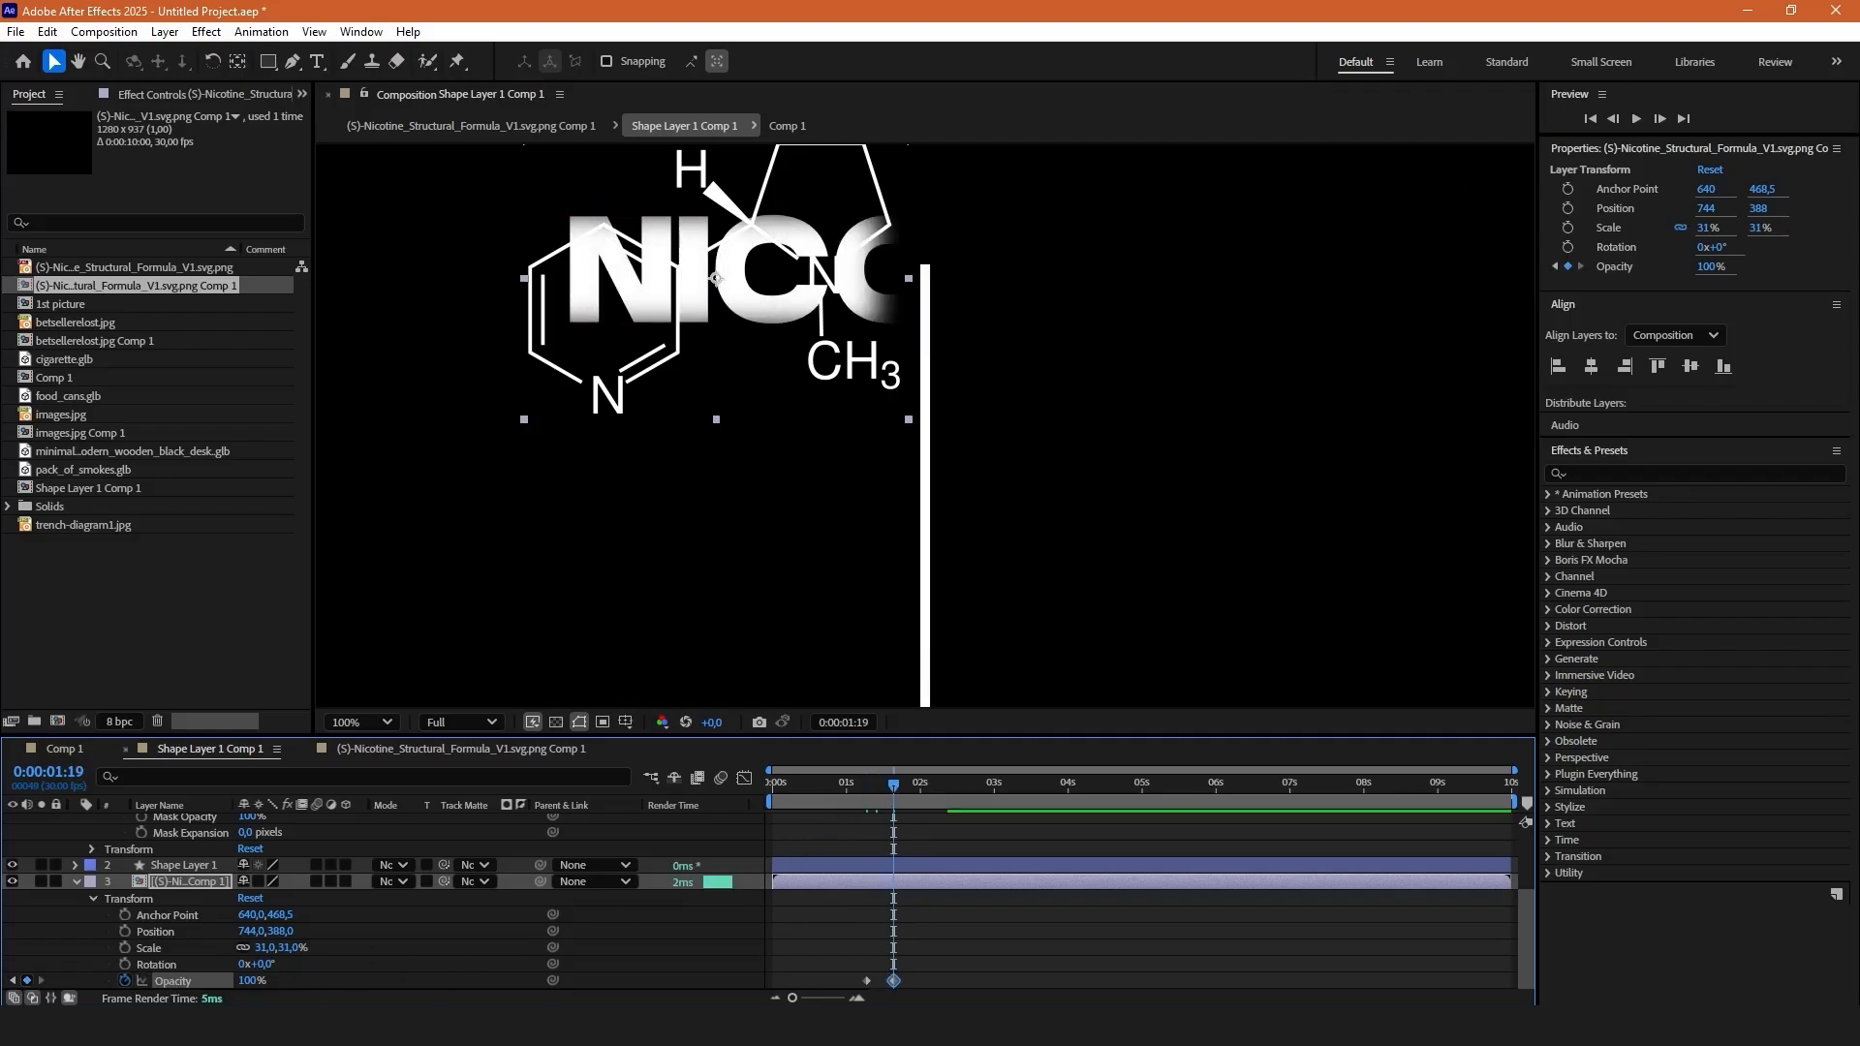
pyautogui.moveTo(793, 998); pyautogui.dragTo(837, 999)
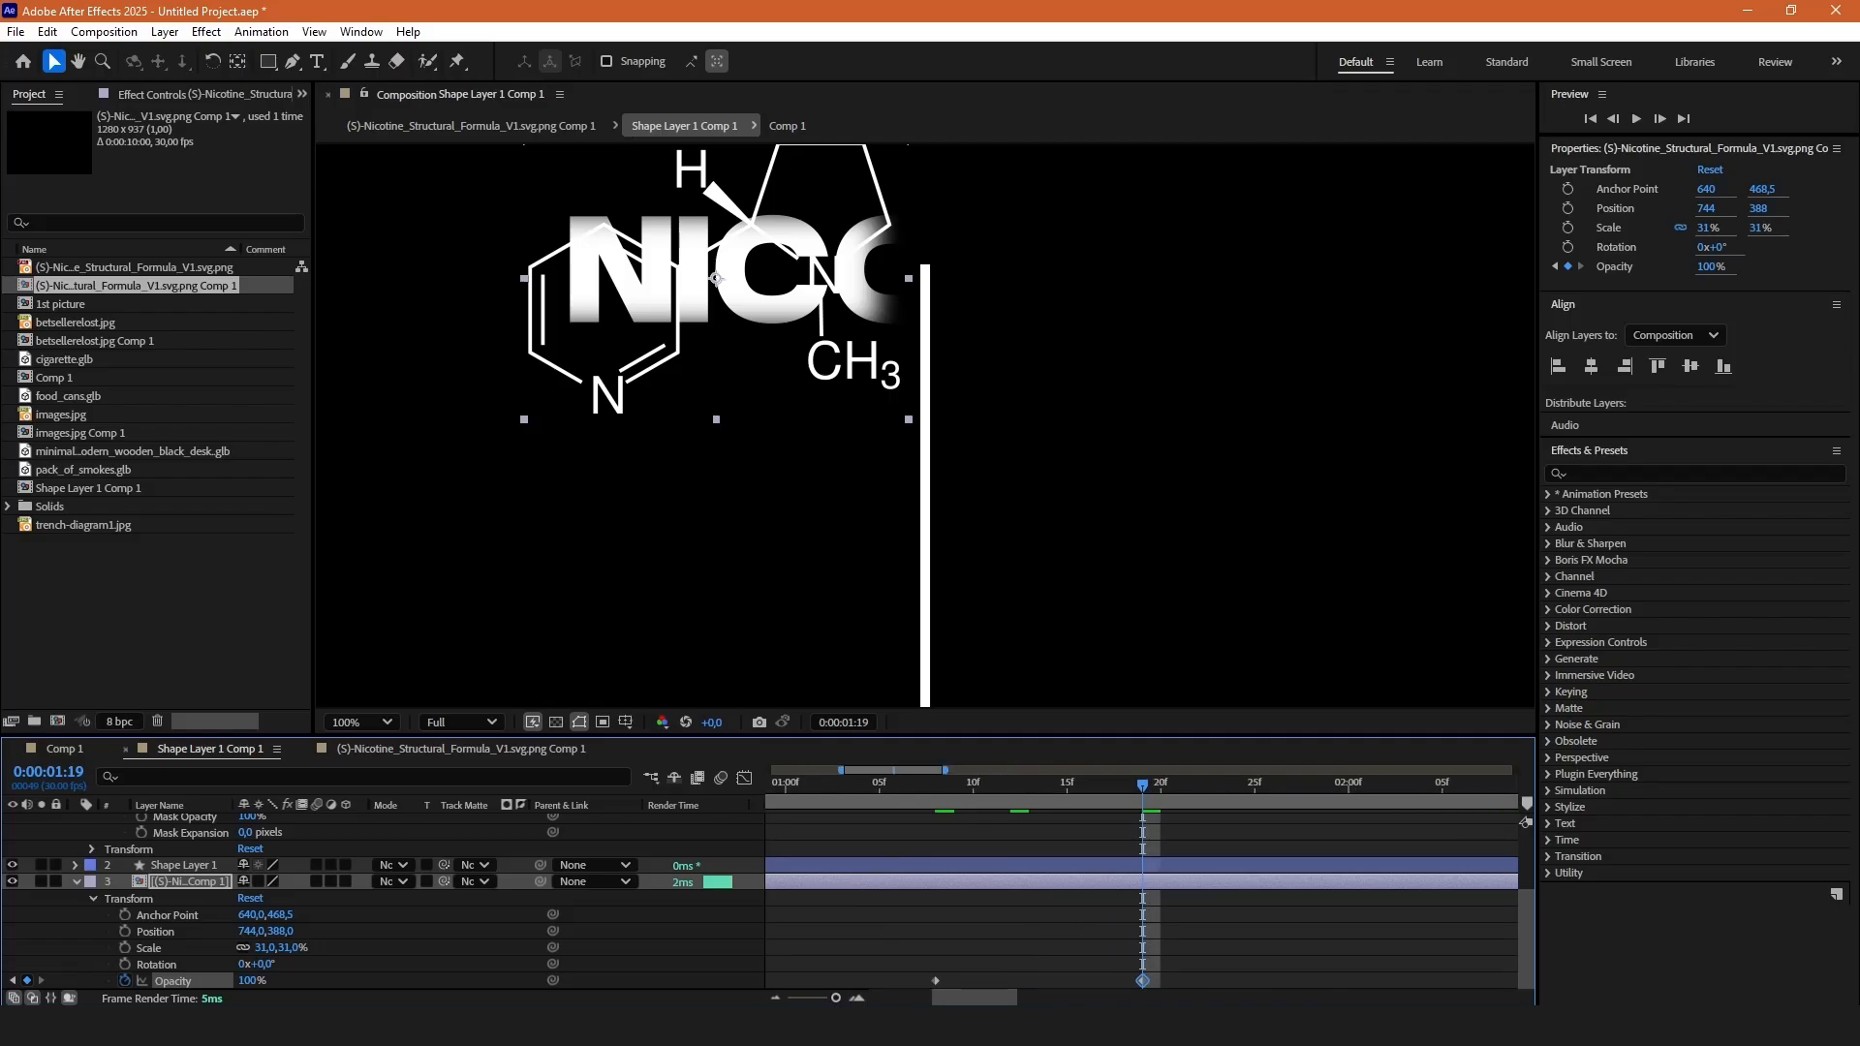
pyautogui.moveTo(246, 982); pyautogui.dragTo(209, 982)
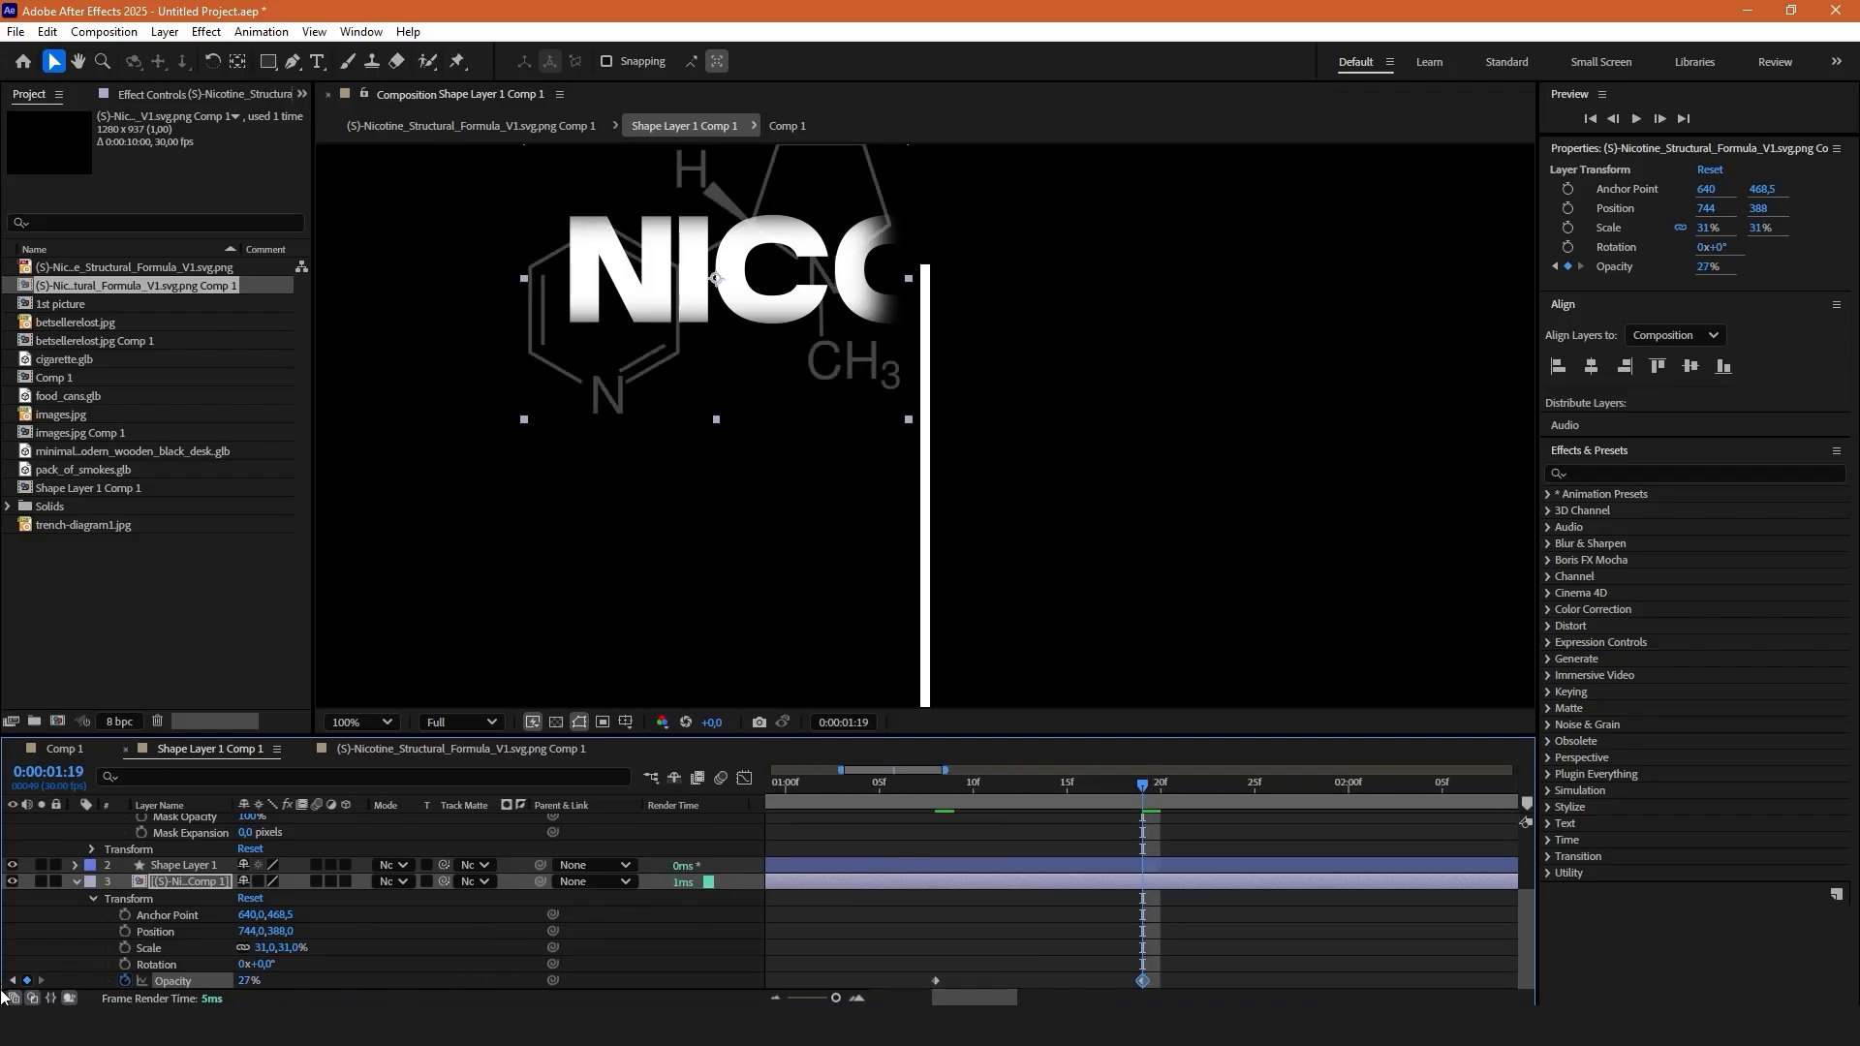
# Set the formula's first Opacity keyframe, at 0:00:01:08, to 0%.
pyautogui.click(12, 982)
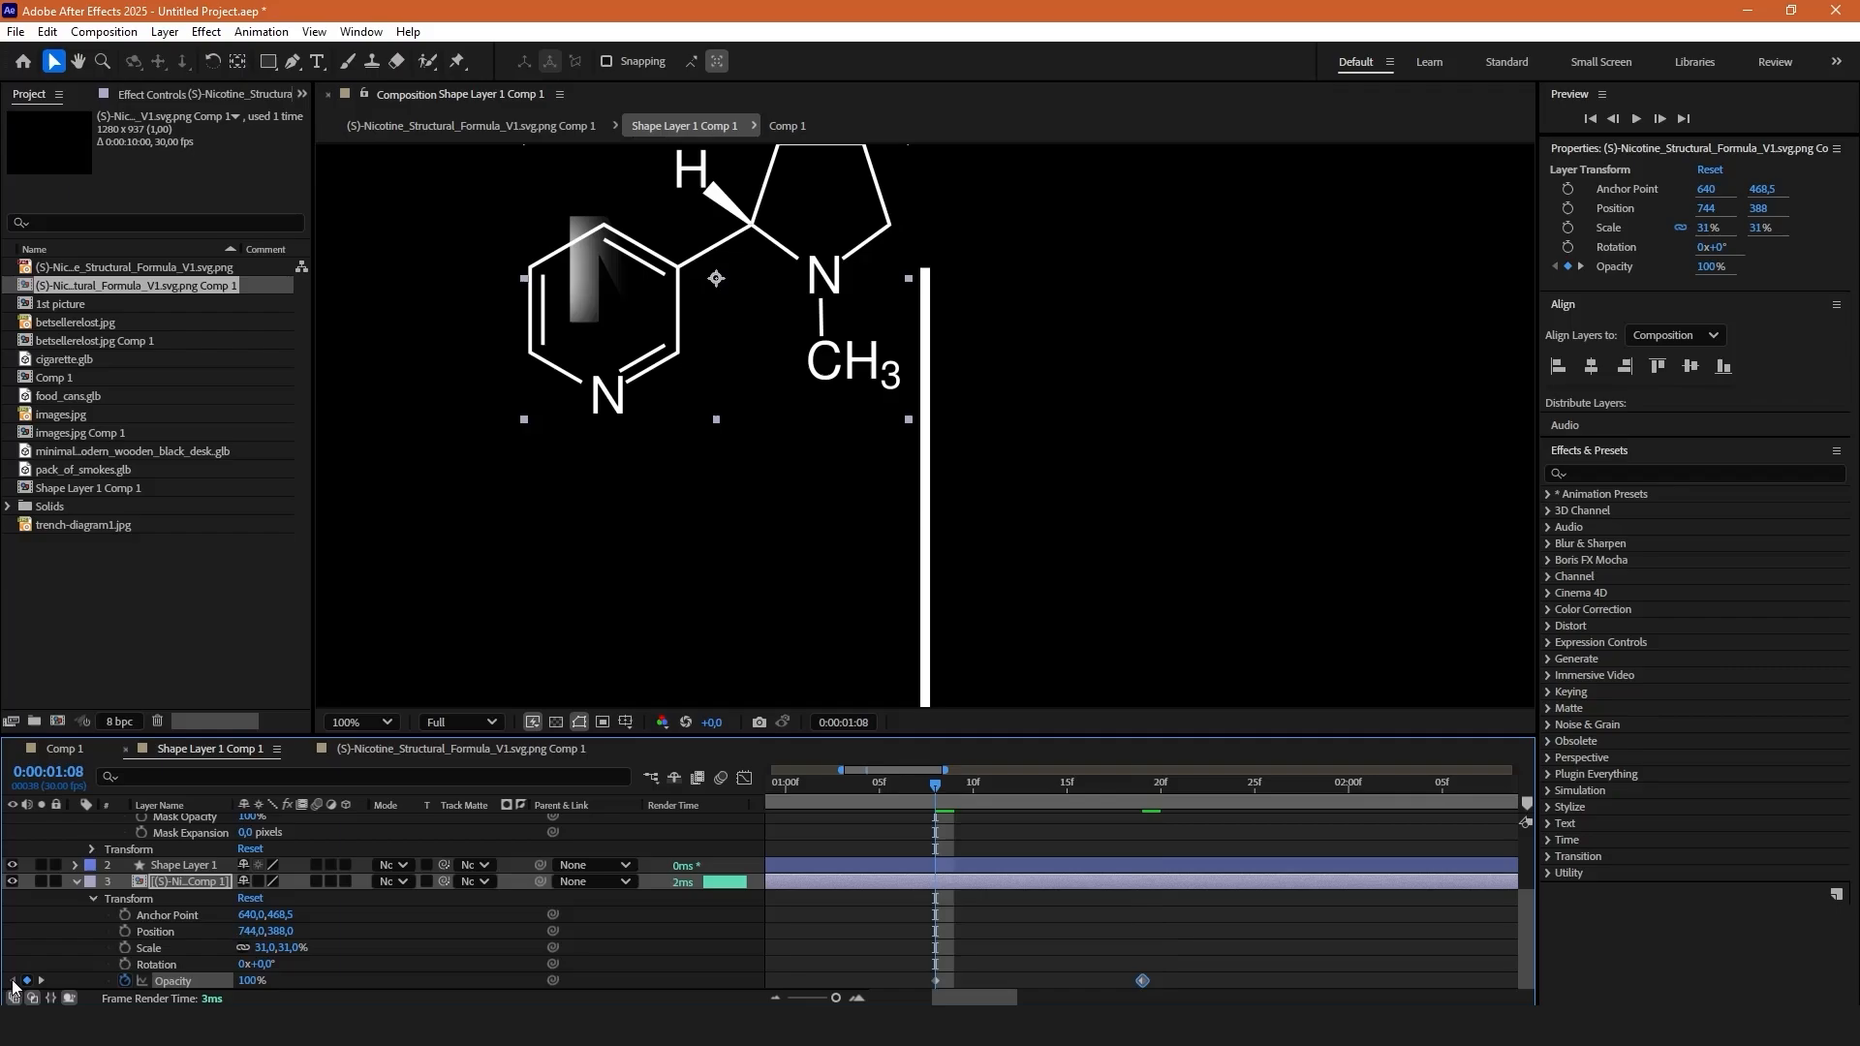
pyautogui.click(253, 981)
pyautogui.write('0')
pyautogui.press('Return')
pyautogui.moveTo(1247, 945); pyautogui.dragTo(968, 978)
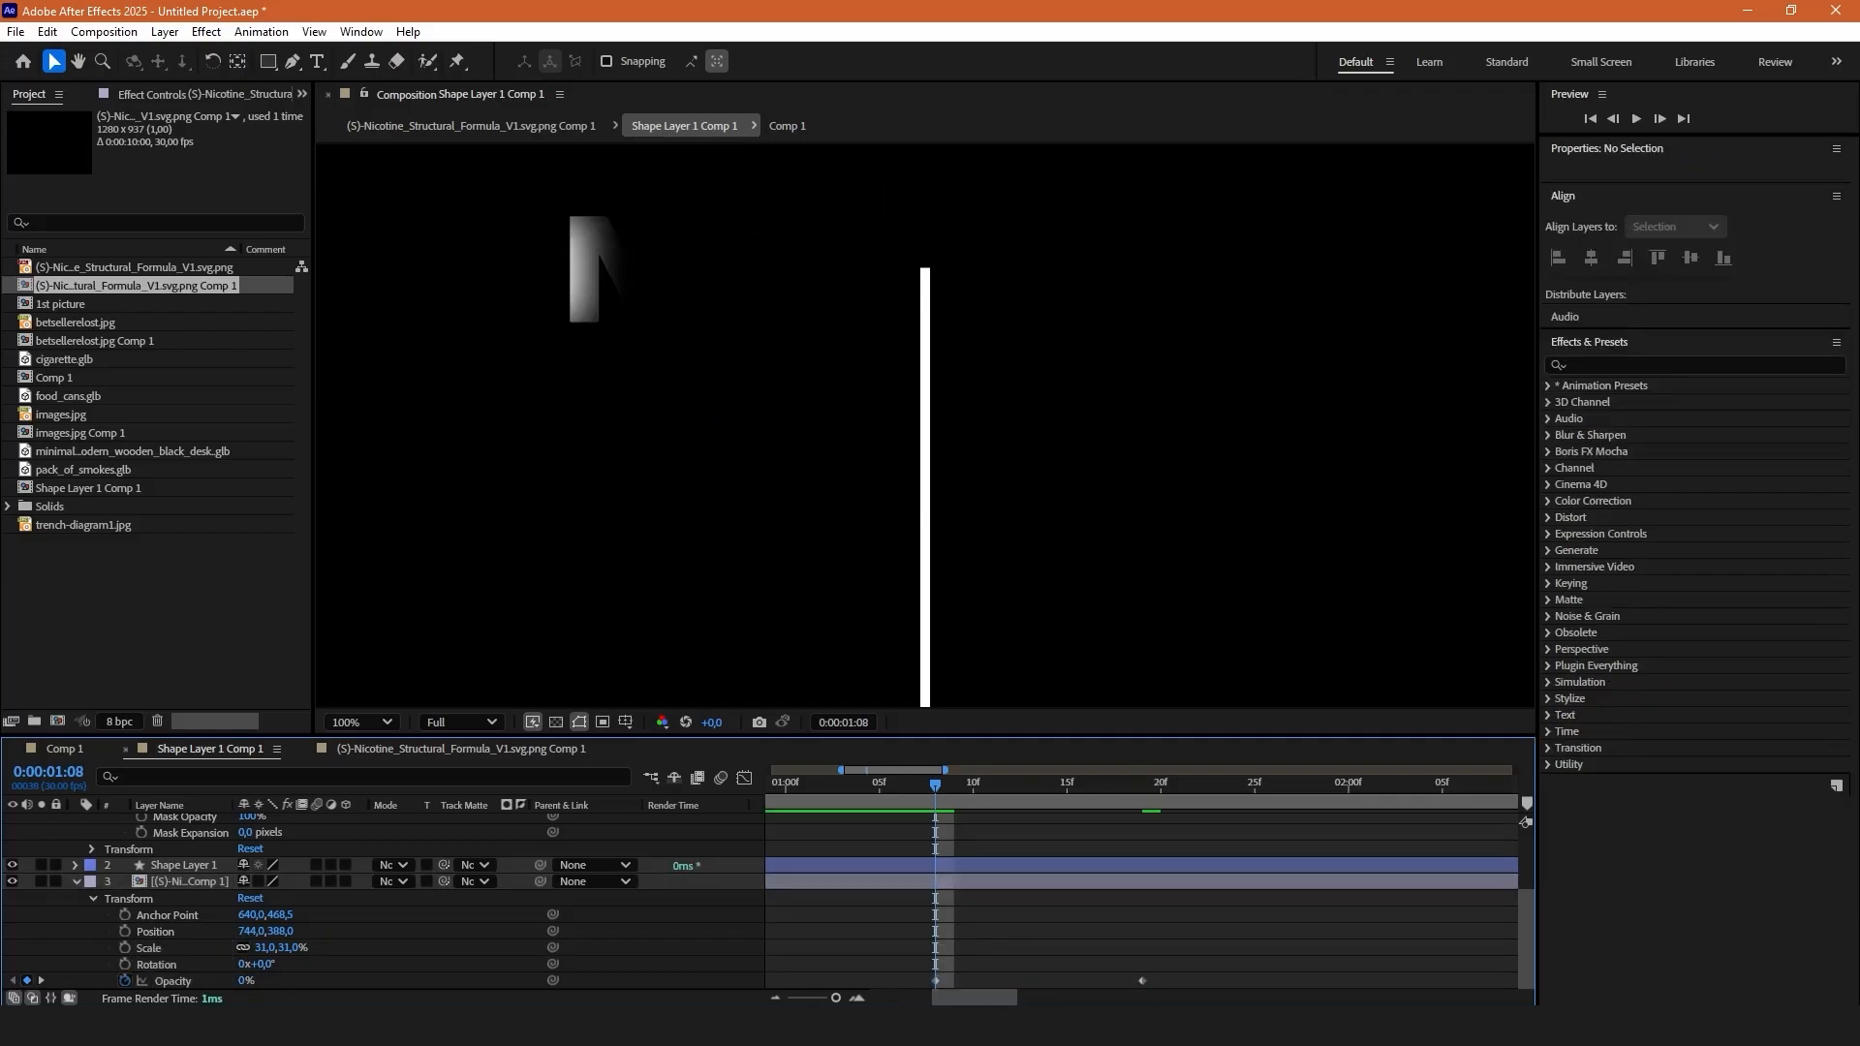
# Add an Opacity keyframe of 12% to the formula layer at 0:00:01:25.
pyautogui.click(827, 999)
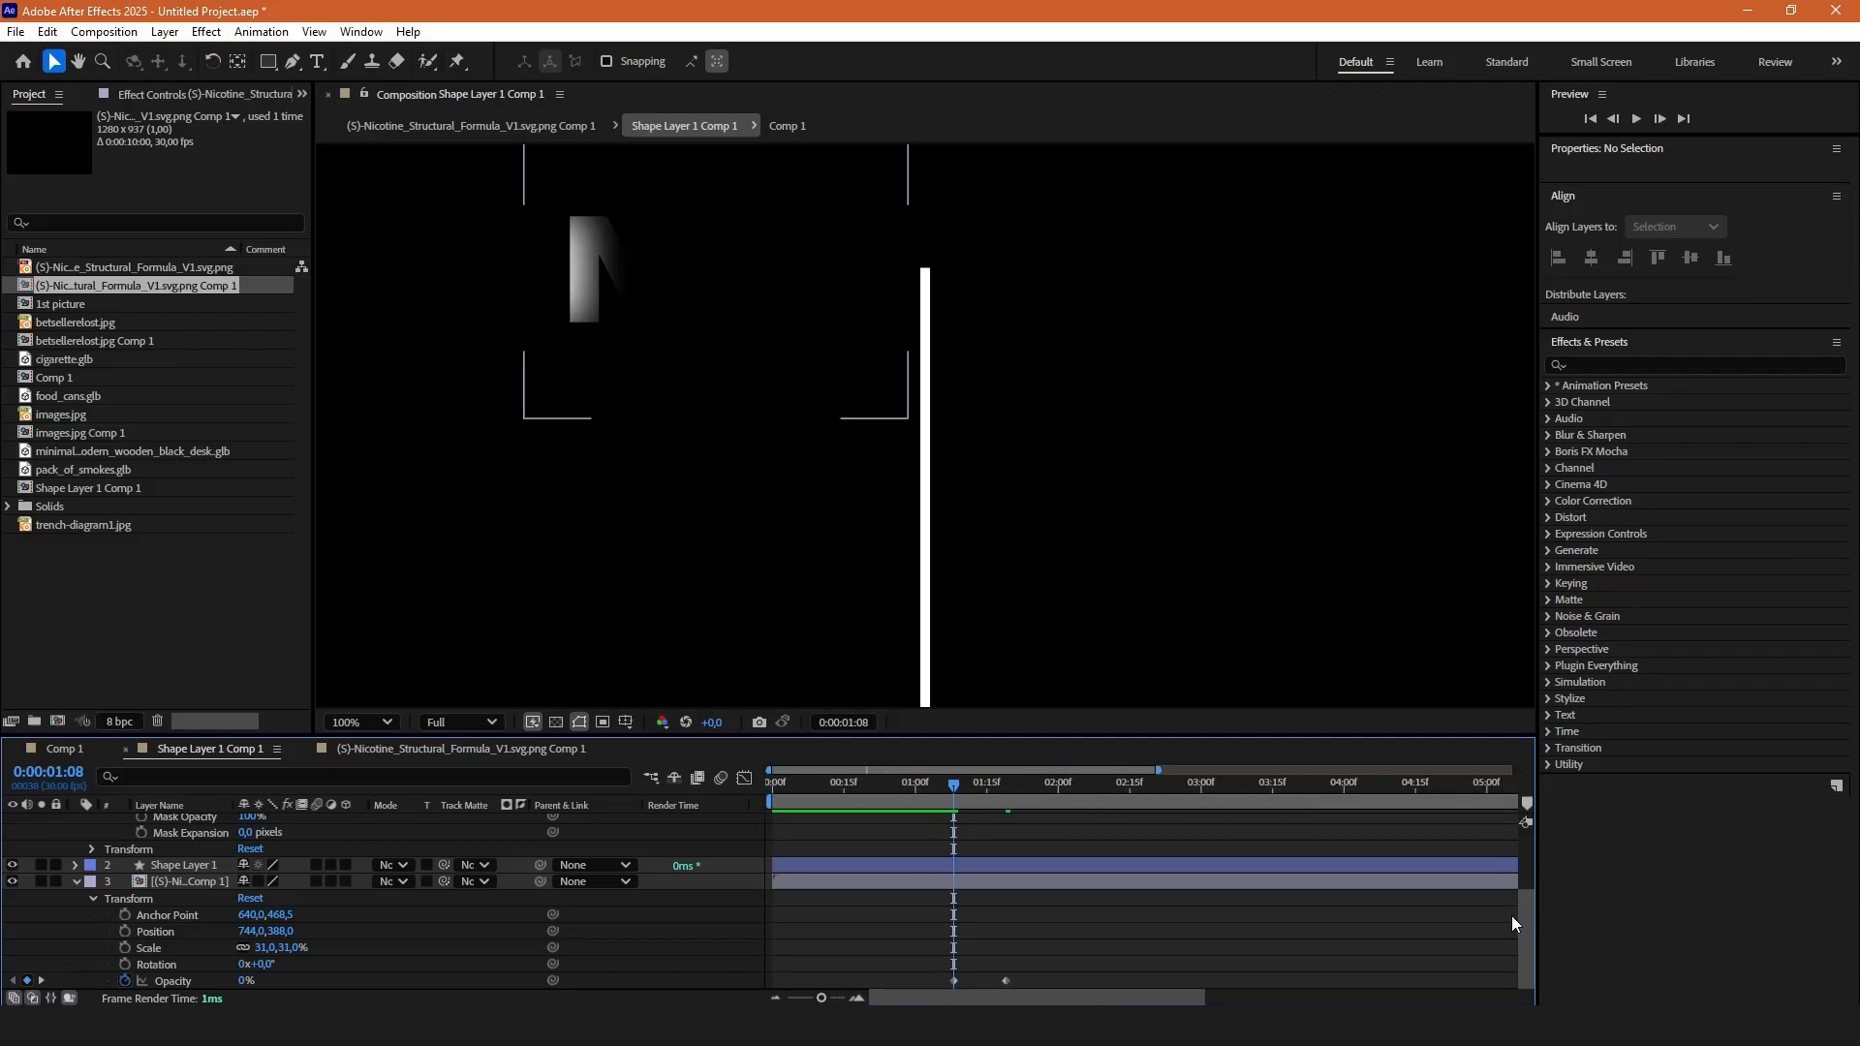
pyautogui.moveTo(1007, 804); pyautogui.dragTo(1036, 853)
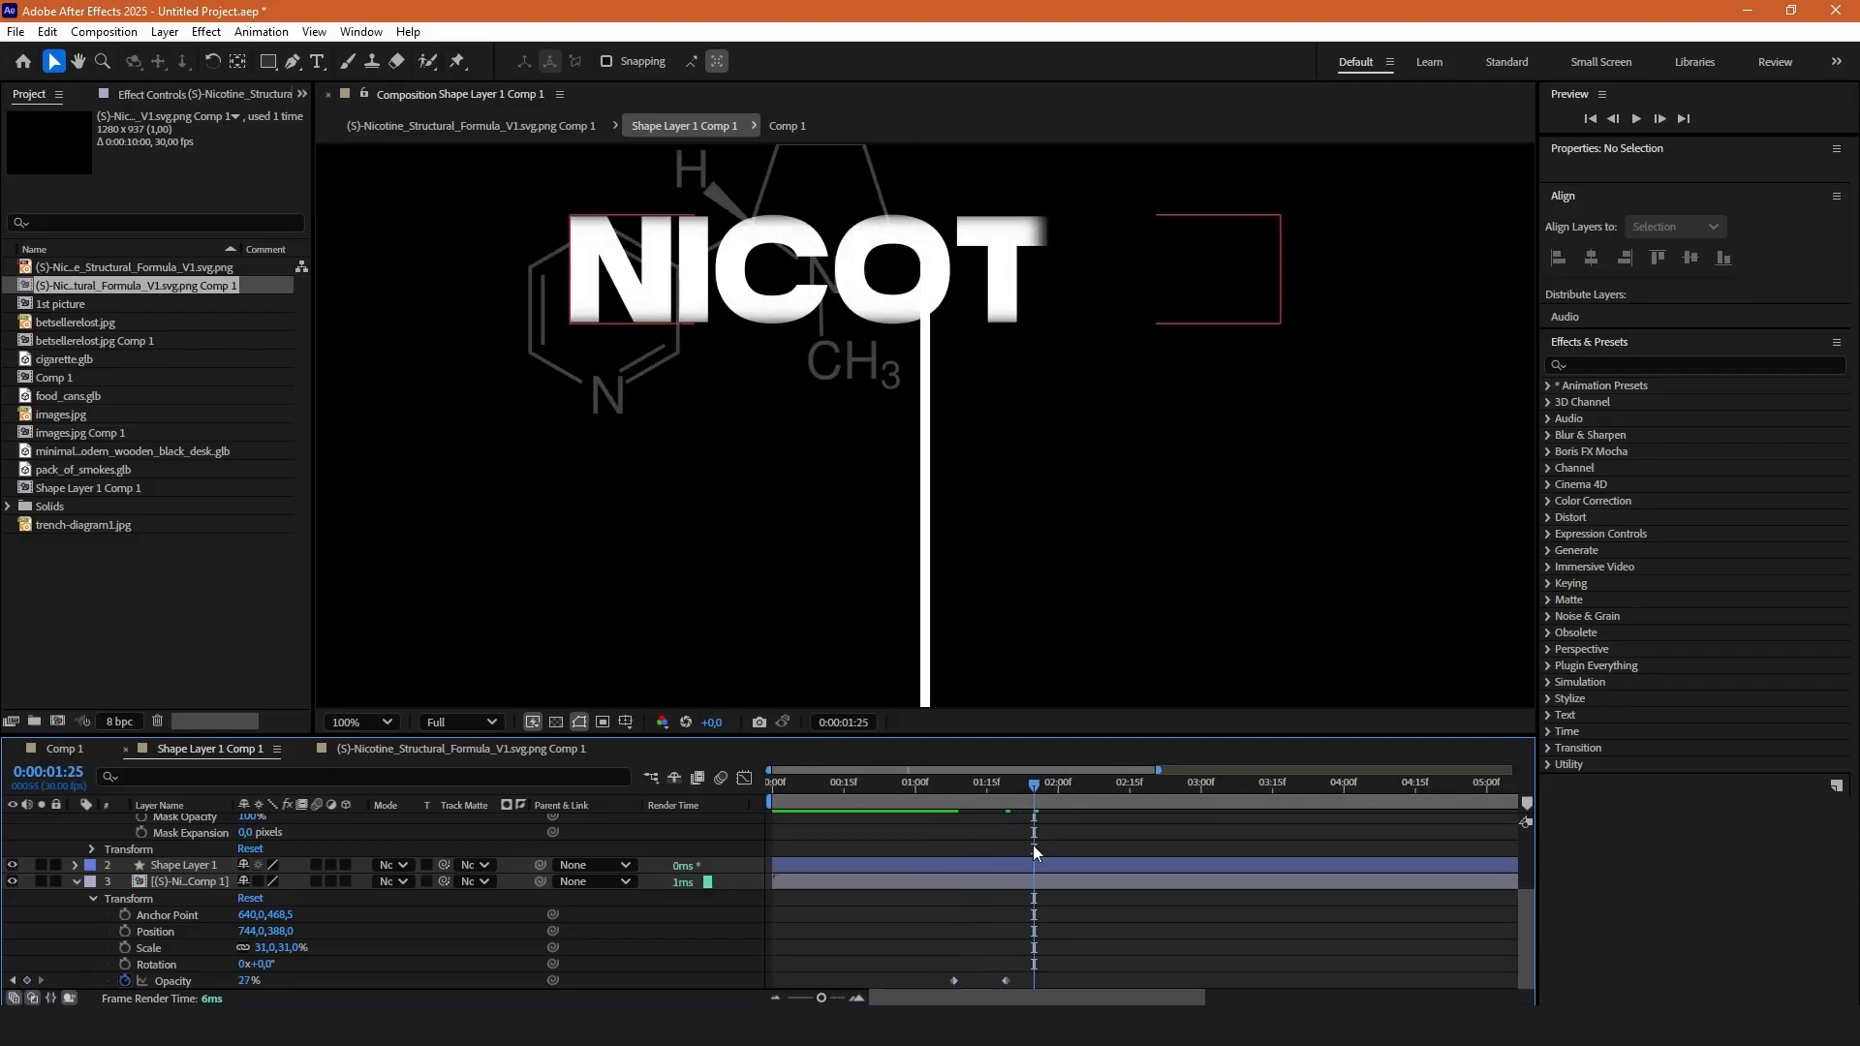
pyautogui.click(27, 981)
pyautogui.moveTo(248, 981); pyautogui.dragTo(249, 985)
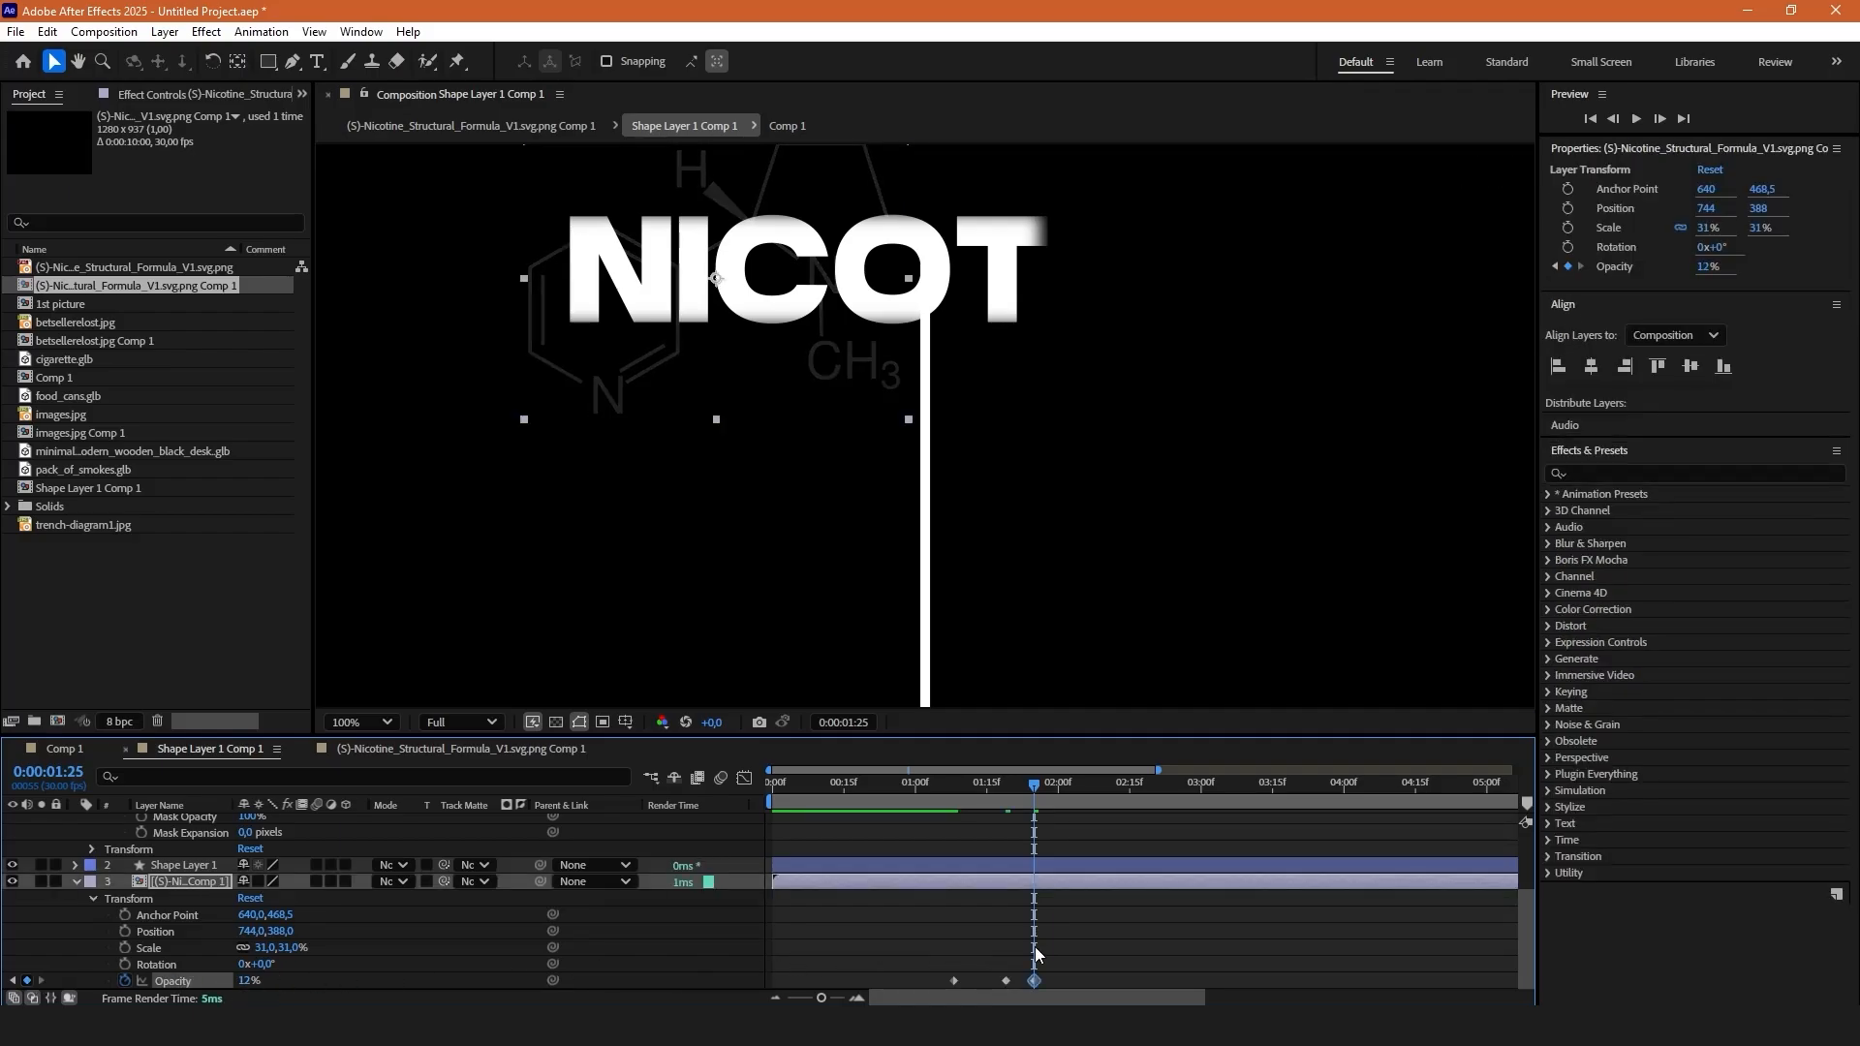
# Duplicate the formula's 27% and 12% Opacity keyframes so the copies start at 0:00:02:00.
pyautogui.moveTo(1160, 933); pyautogui.dragTo(997, 990)
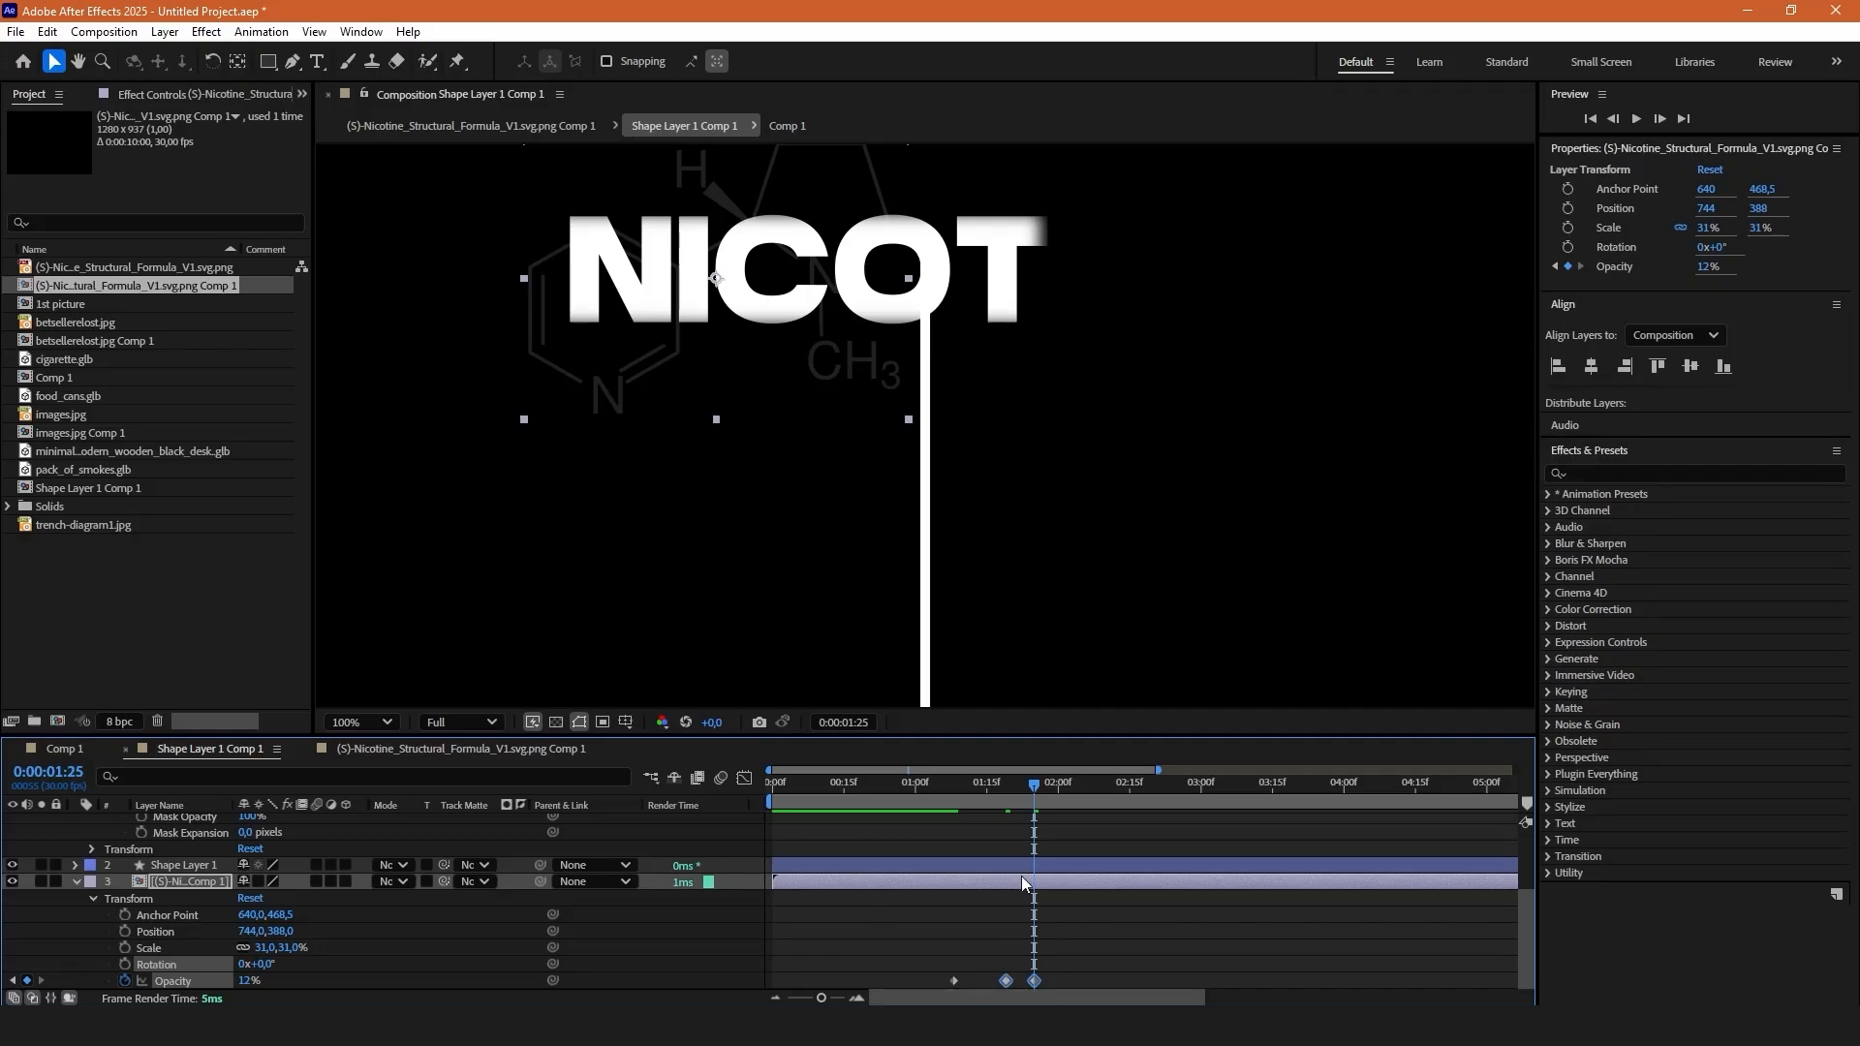
pyautogui.click(1058, 798)
pyautogui.hotkey('ctrl', 'v')
# Add an Opacity keyframe of 58% to the formula layer at 0:00:02:11.
pyautogui.moveTo(1059, 799); pyautogui.dragTo(1111, 798)
pyautogui.click(1169, 936)
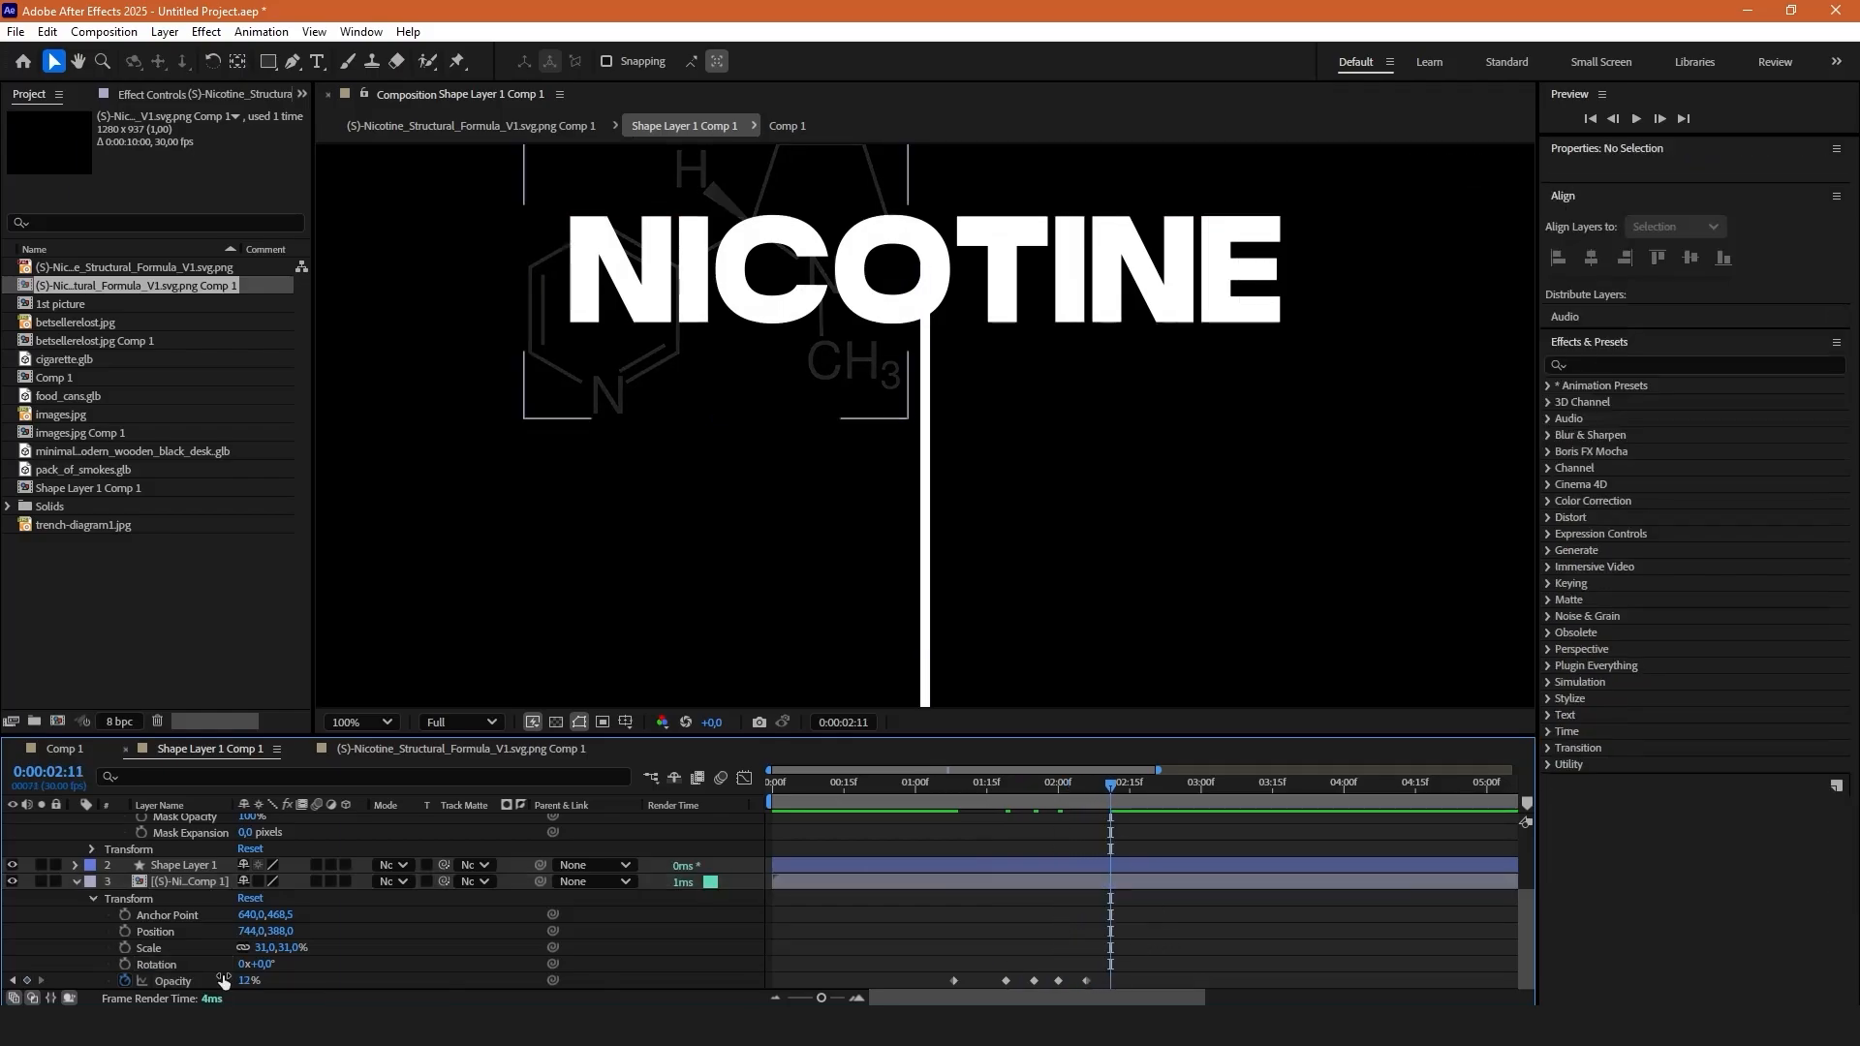
pyautogui.click(27, 981)
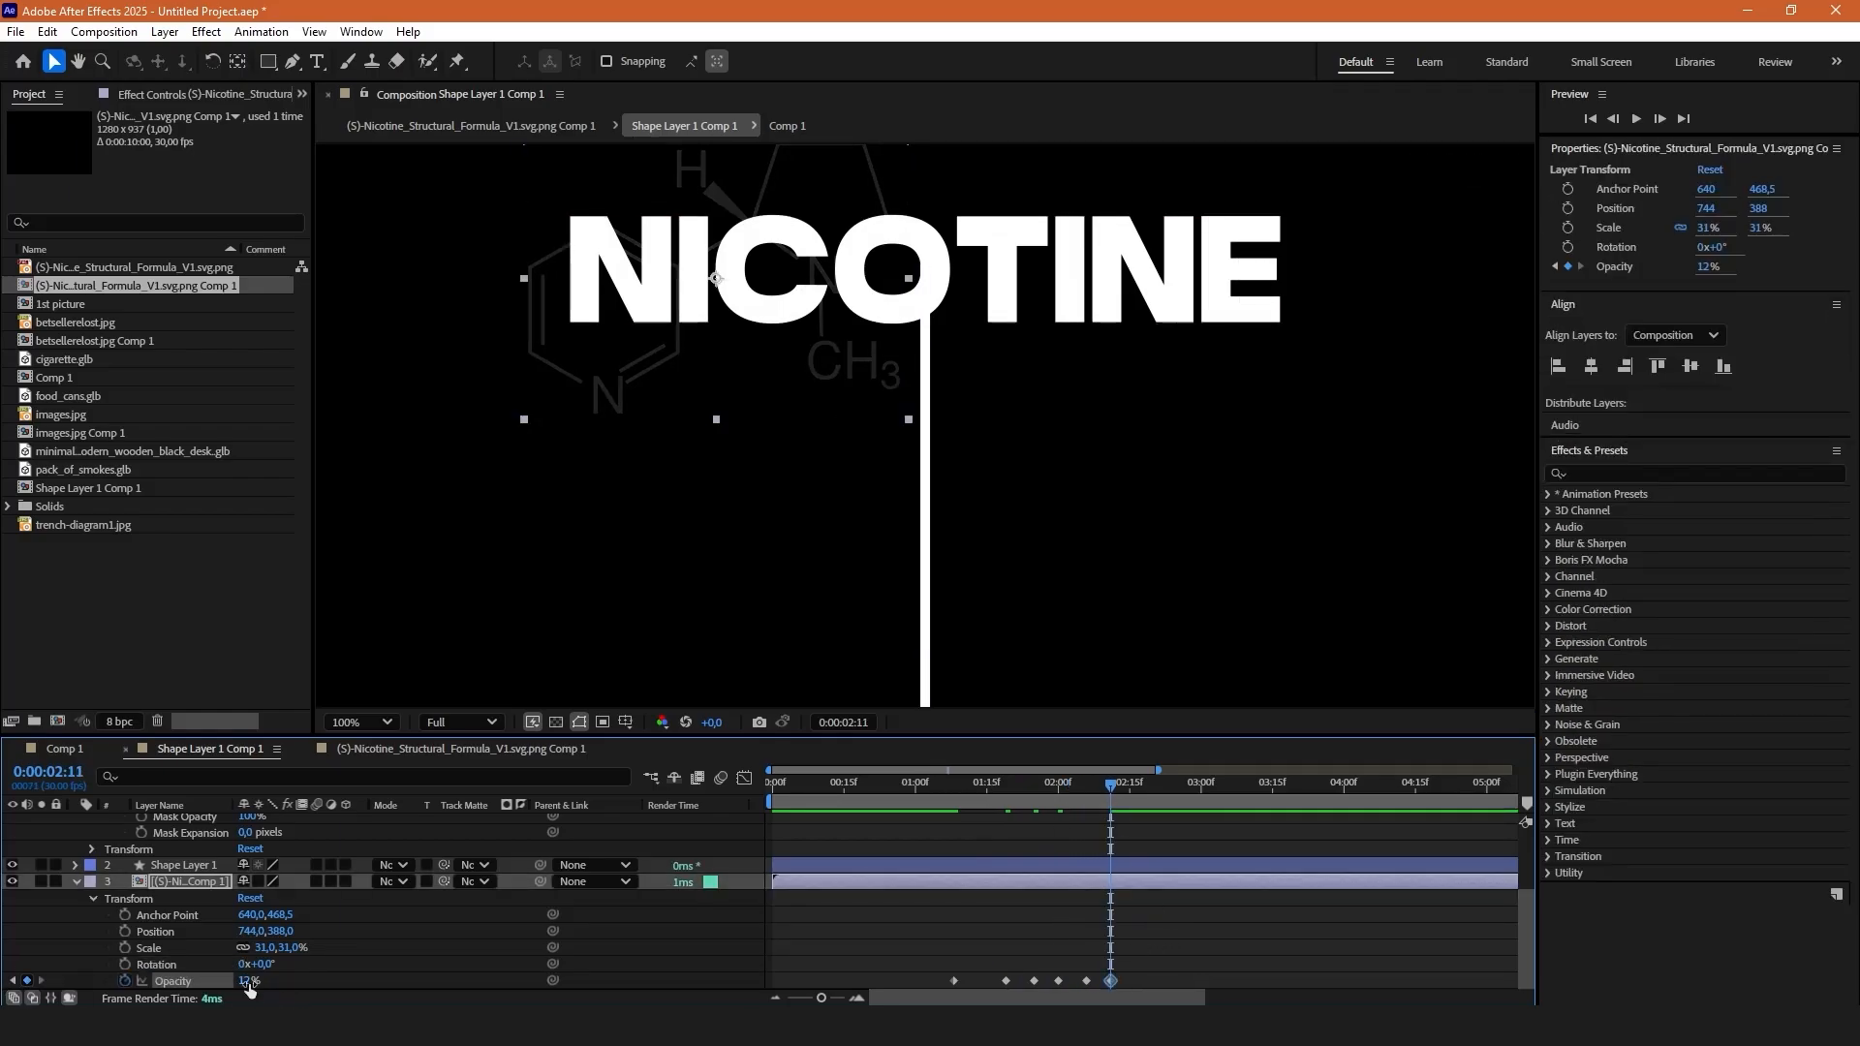
pyautogui.moveTo(248, 983); pyautogui.dragTo(536, 979)
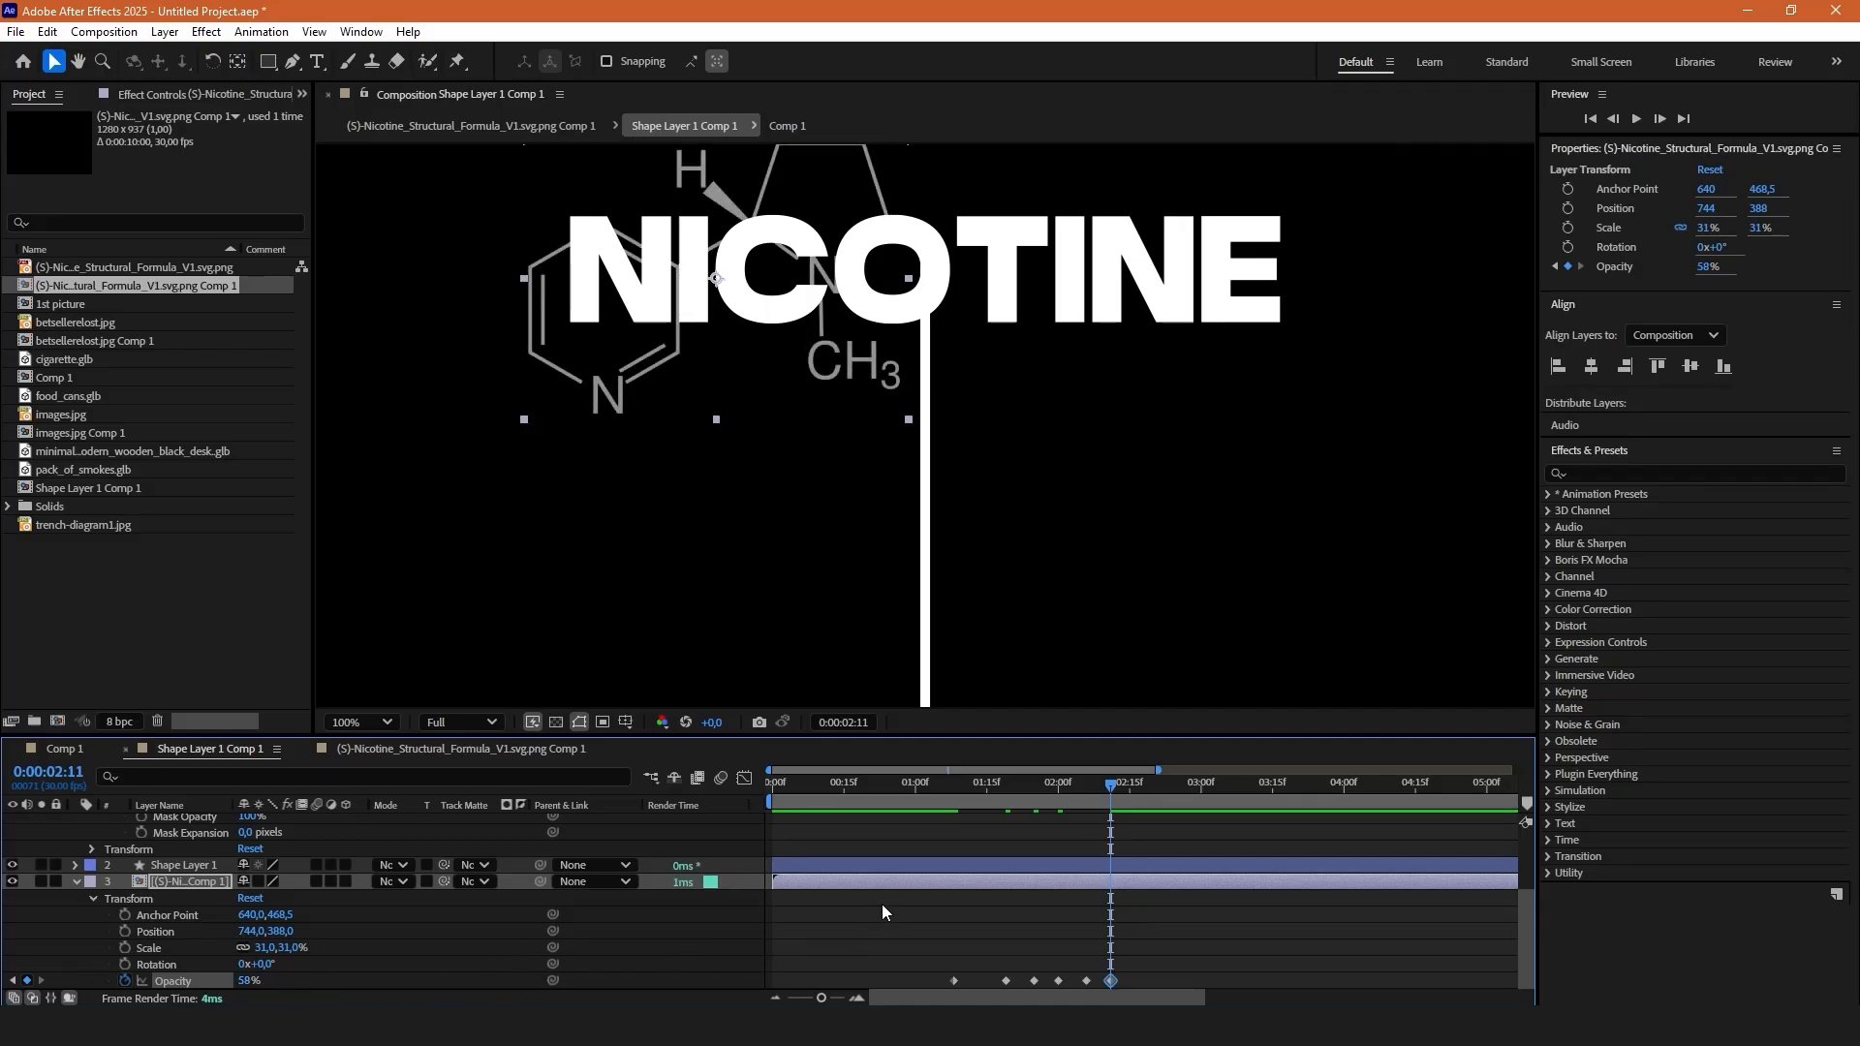
# Copy the formula's last two Opacity keyframes to 0:00:02:16 and add a 57% keyframe at 0:00:02:27.
pyautogui.moveTo(1144, 967); pyautogui.dragTo(1077, 984)
pyautogui.moveTo(1113, 792); pyautogui.dragTo(1136, 793)
pyautogui.hotkey('ctrl', 'v')
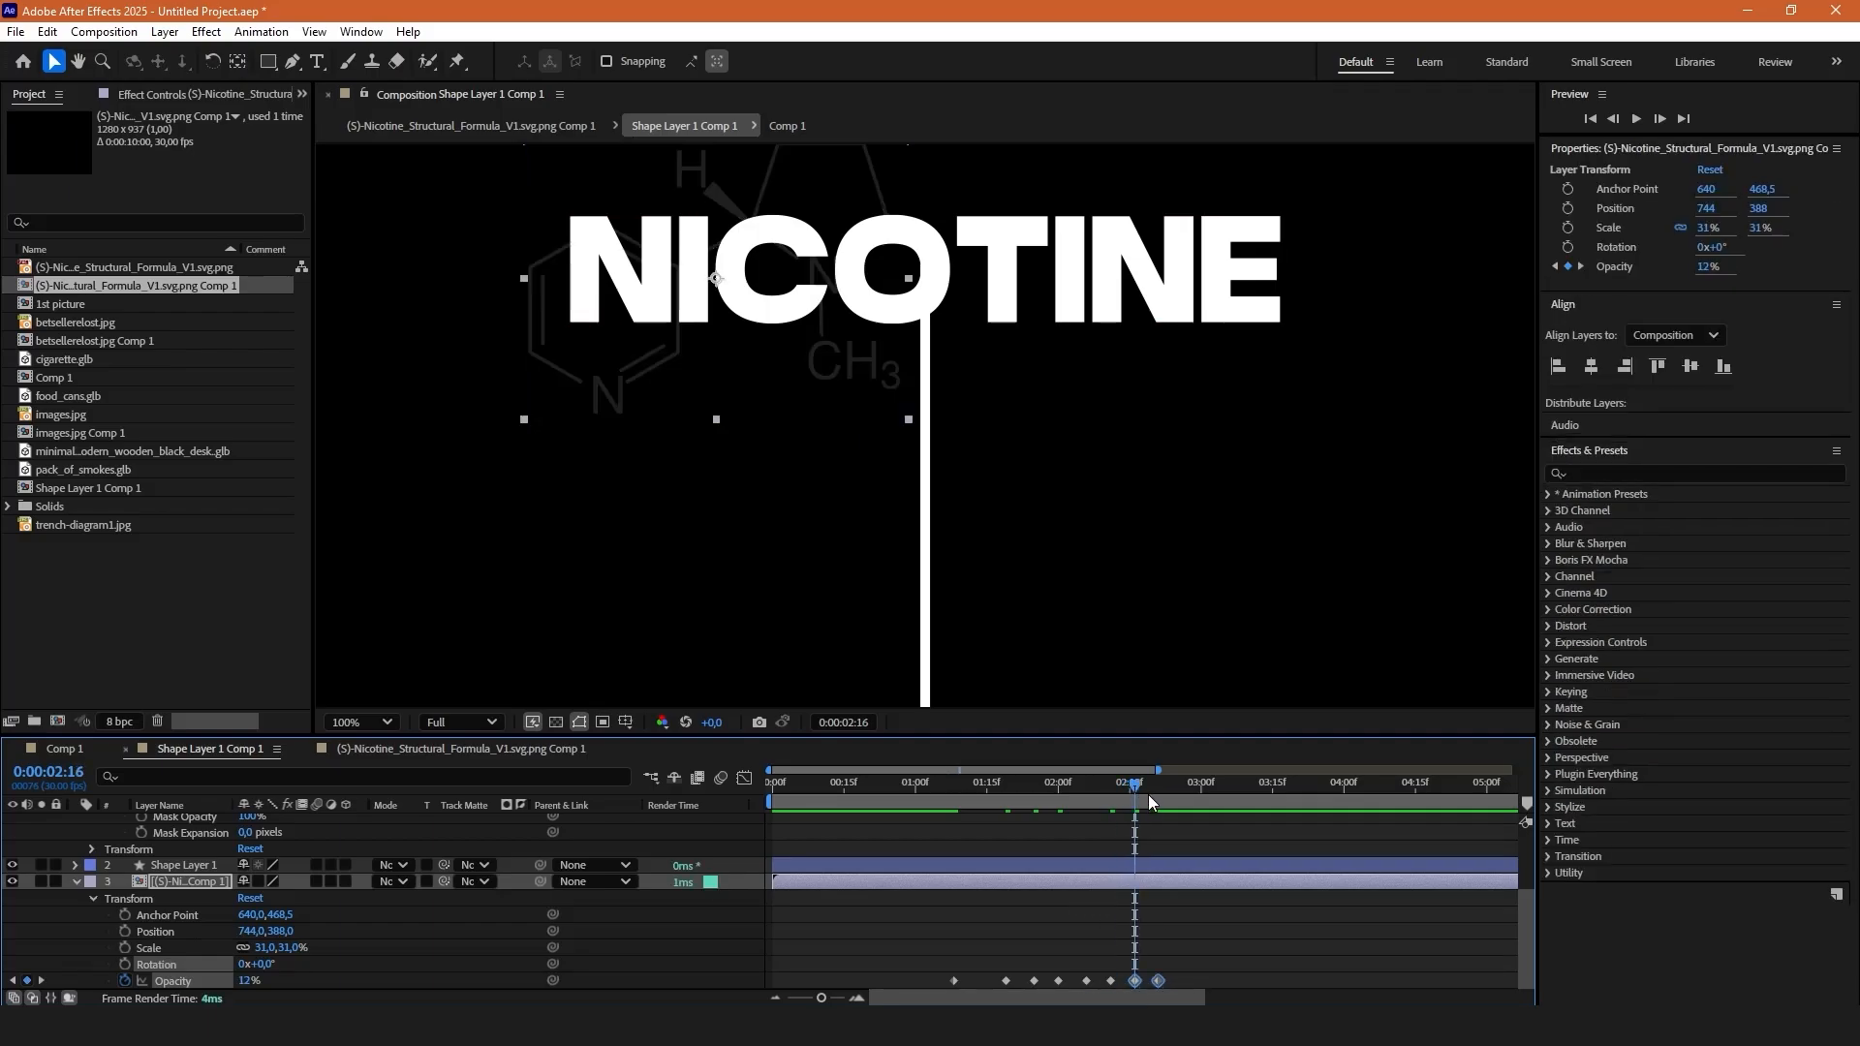
pyautogui.click(1211, 903)
# Duplicate the formula layer and move the copy right to position 1248, 388, behind the end of NICOTINE.
pyautogui.click(1071, 876)
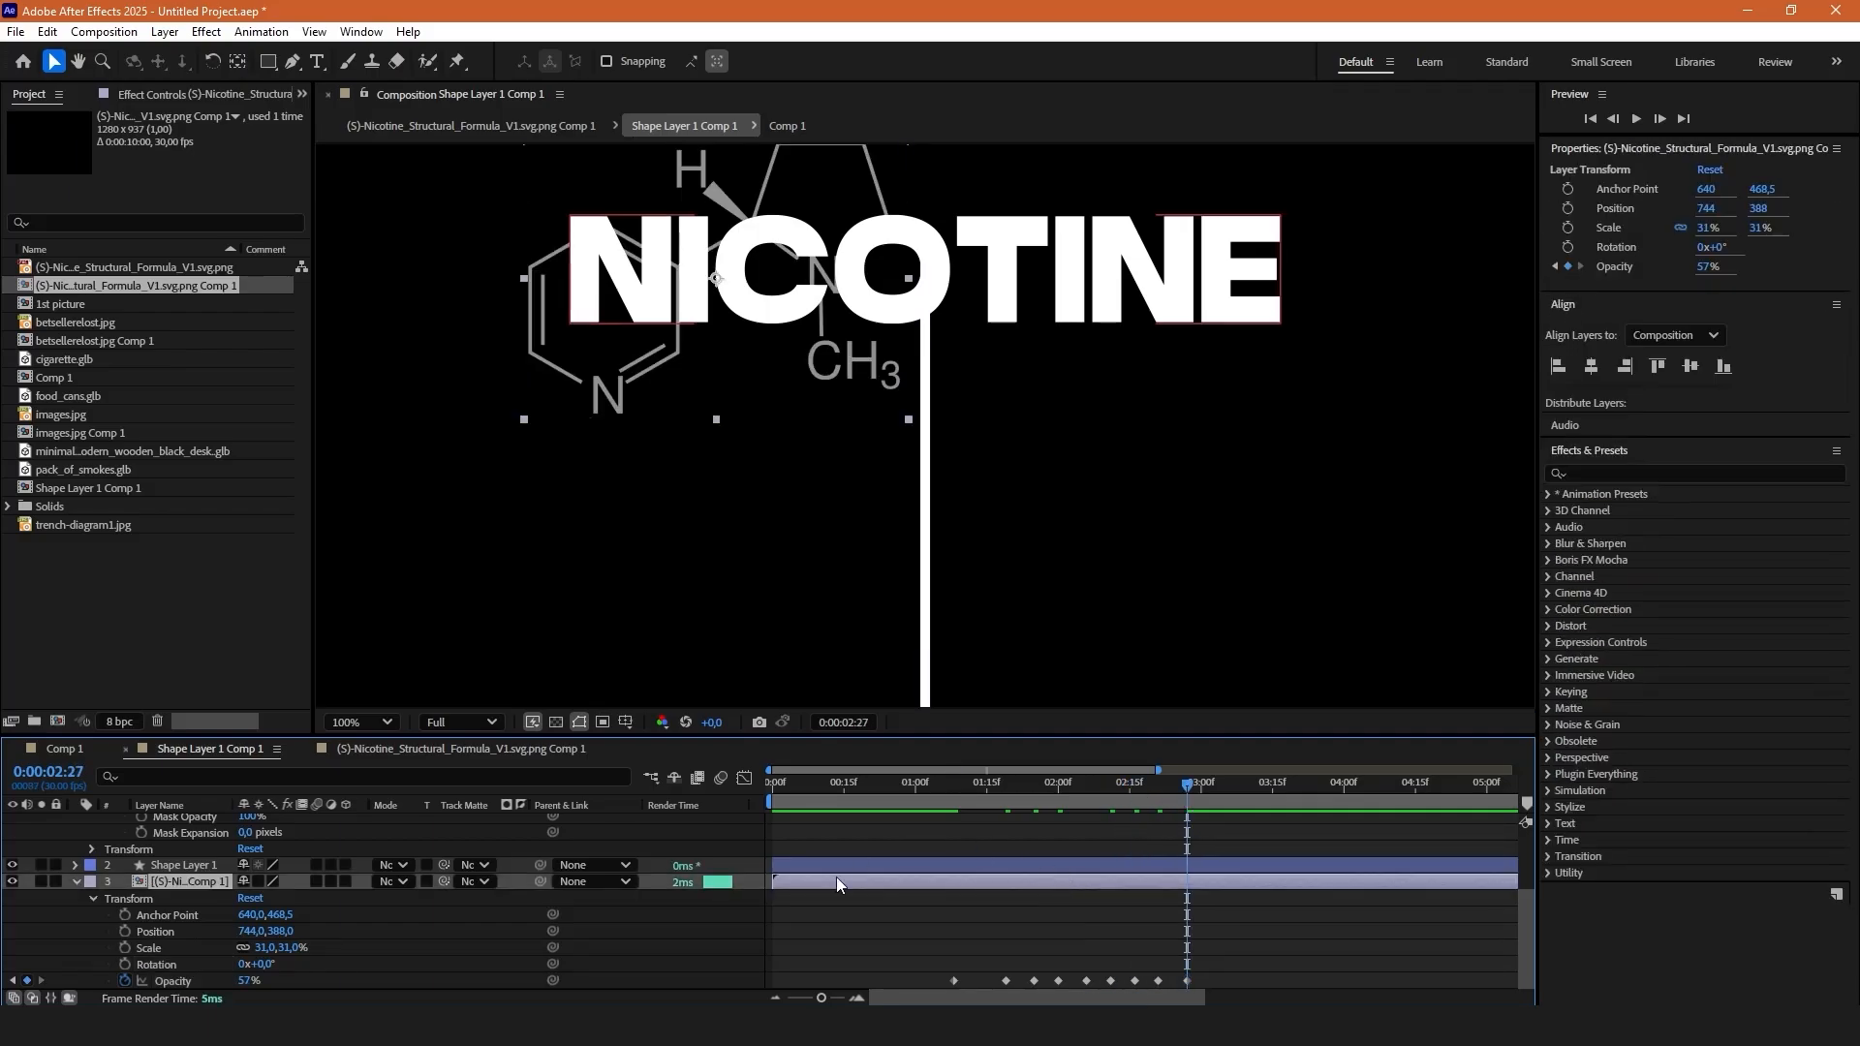
pyautogui.hotkey('ctrl', 'd')
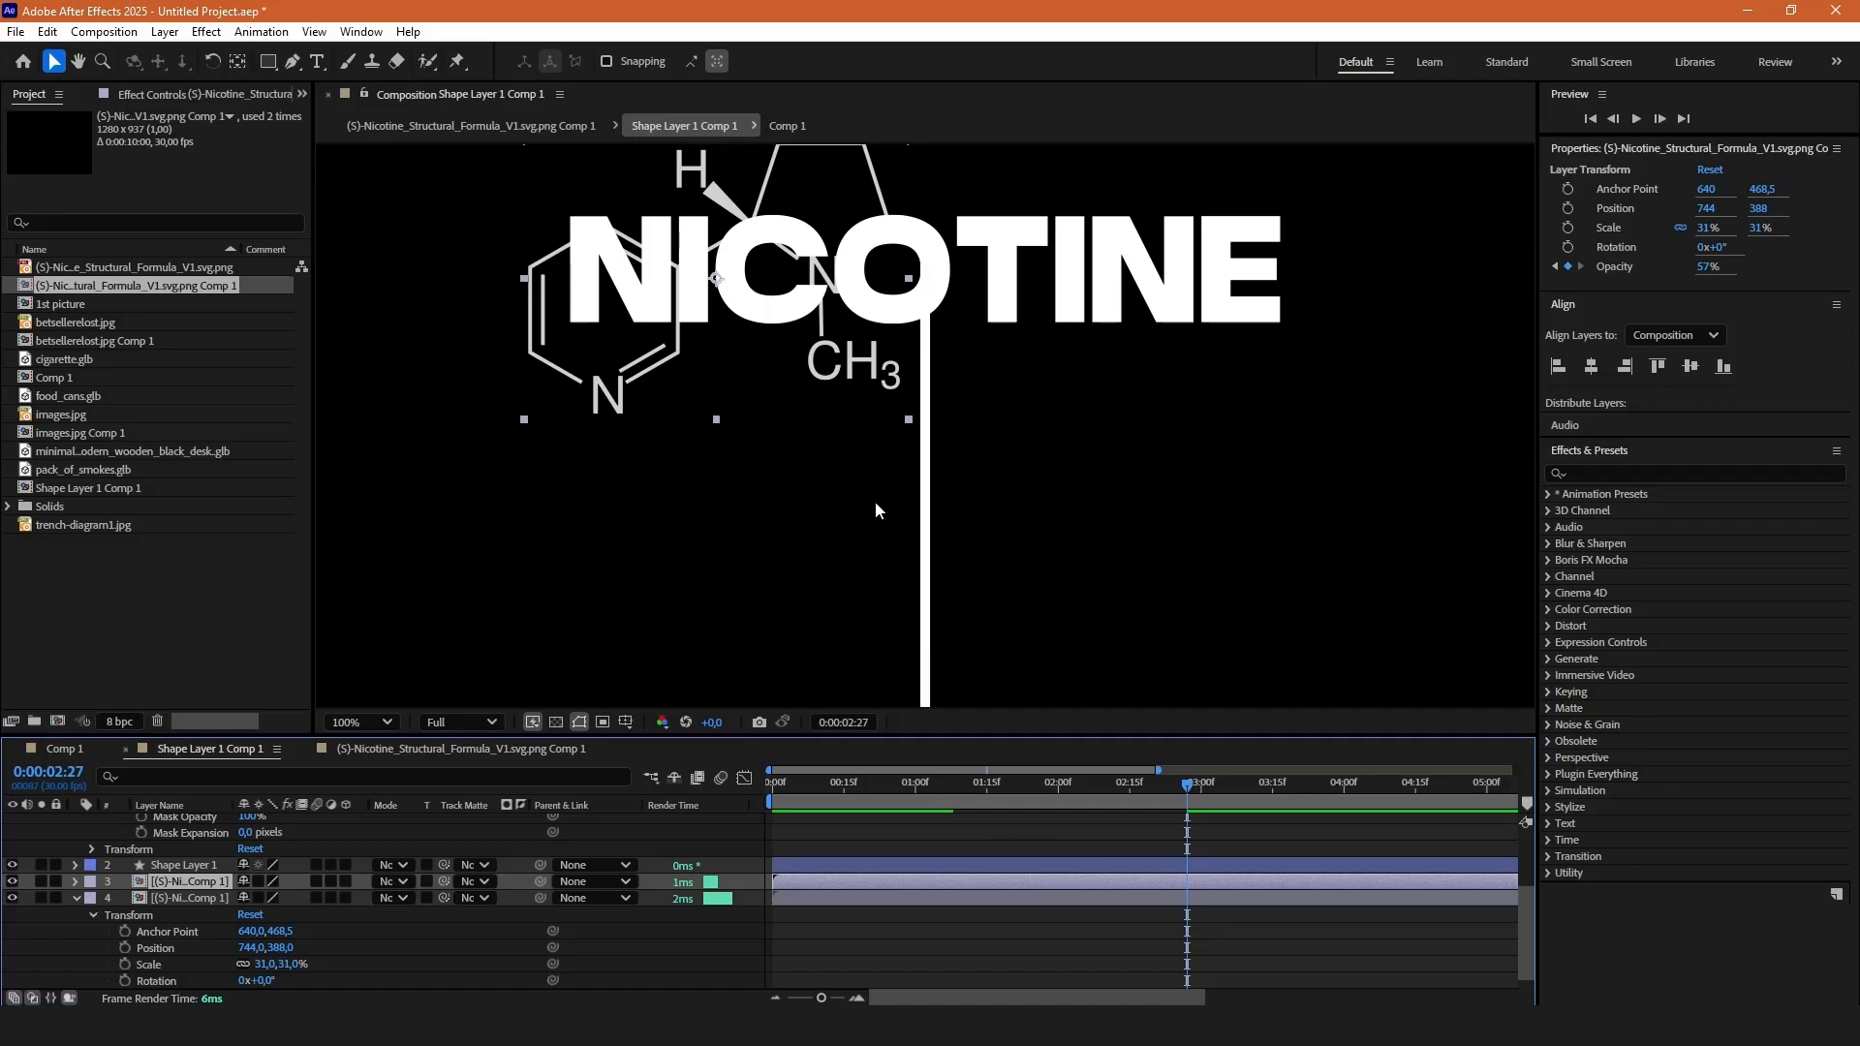
pyautogui.moveTo(834, 361); pyautogui.dragTo(1321, 361)
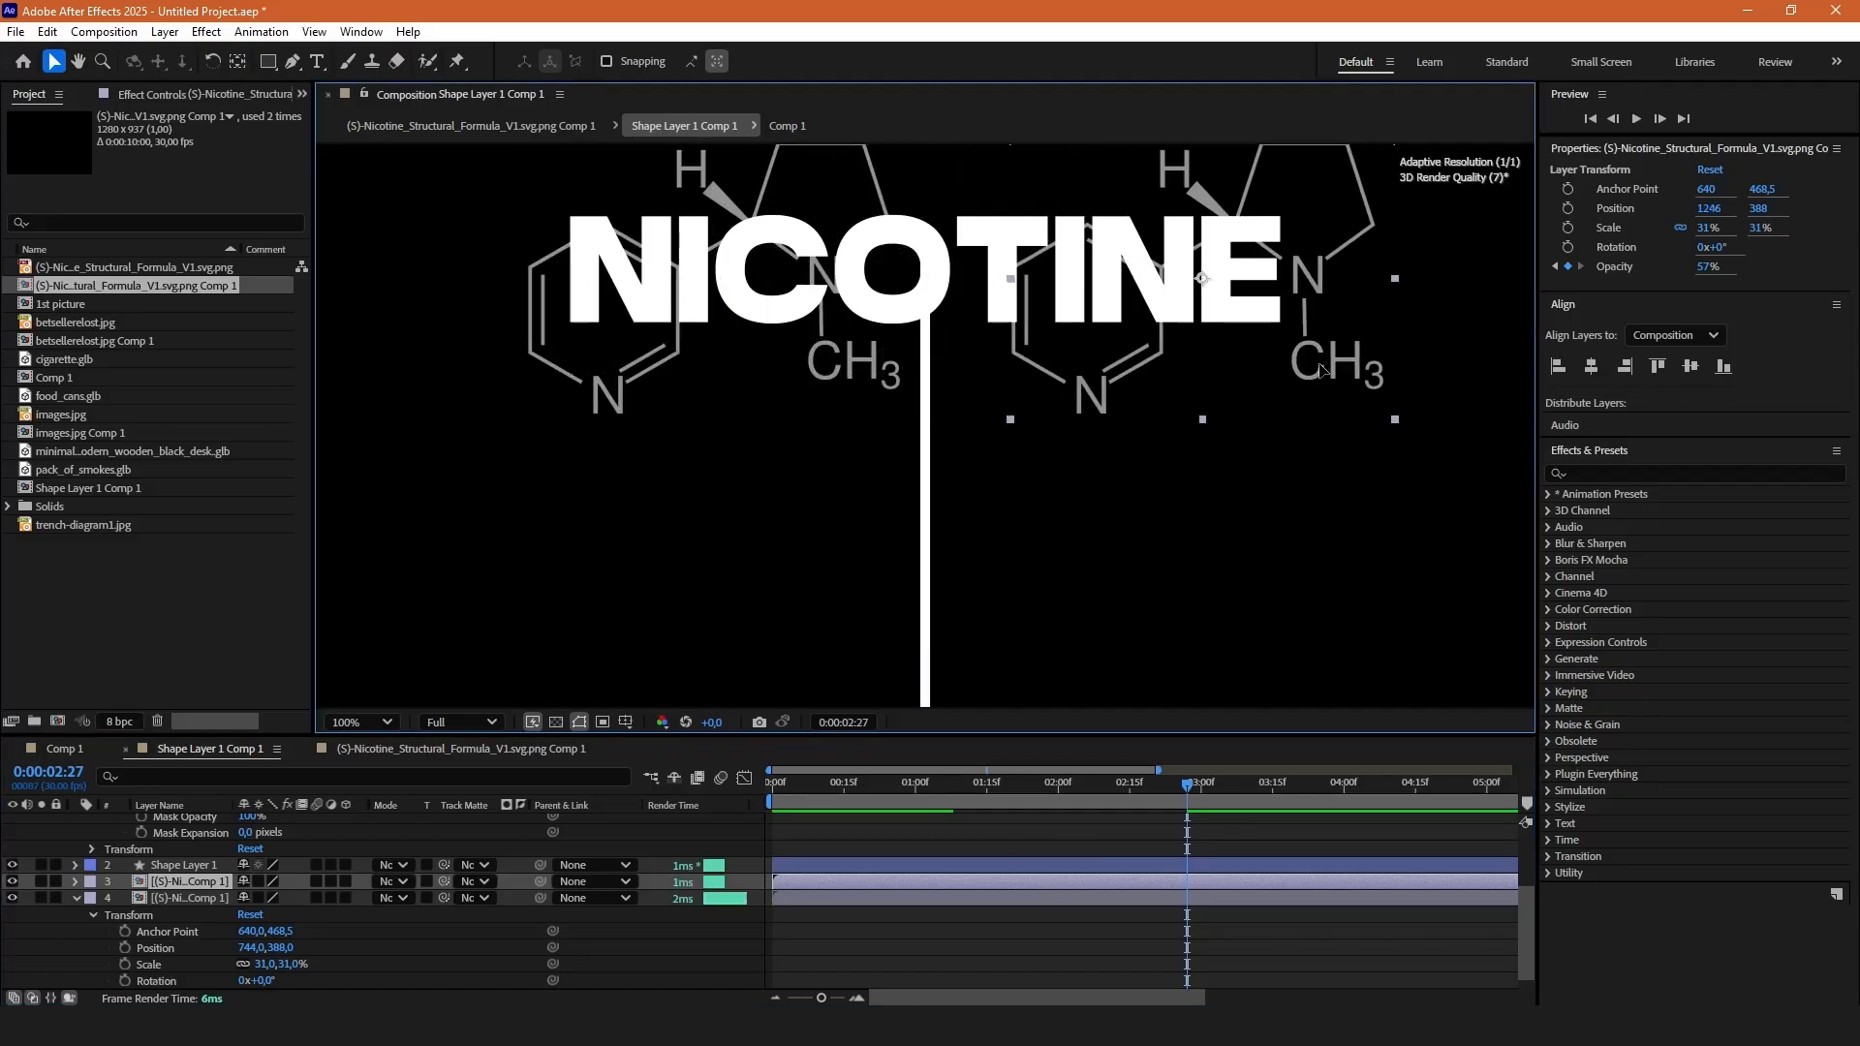
# Rotate the right-hand formula copy slightly clockwise, then duplicate it and place the new copy below the title across the line.
pyautogui.click(75, 881)
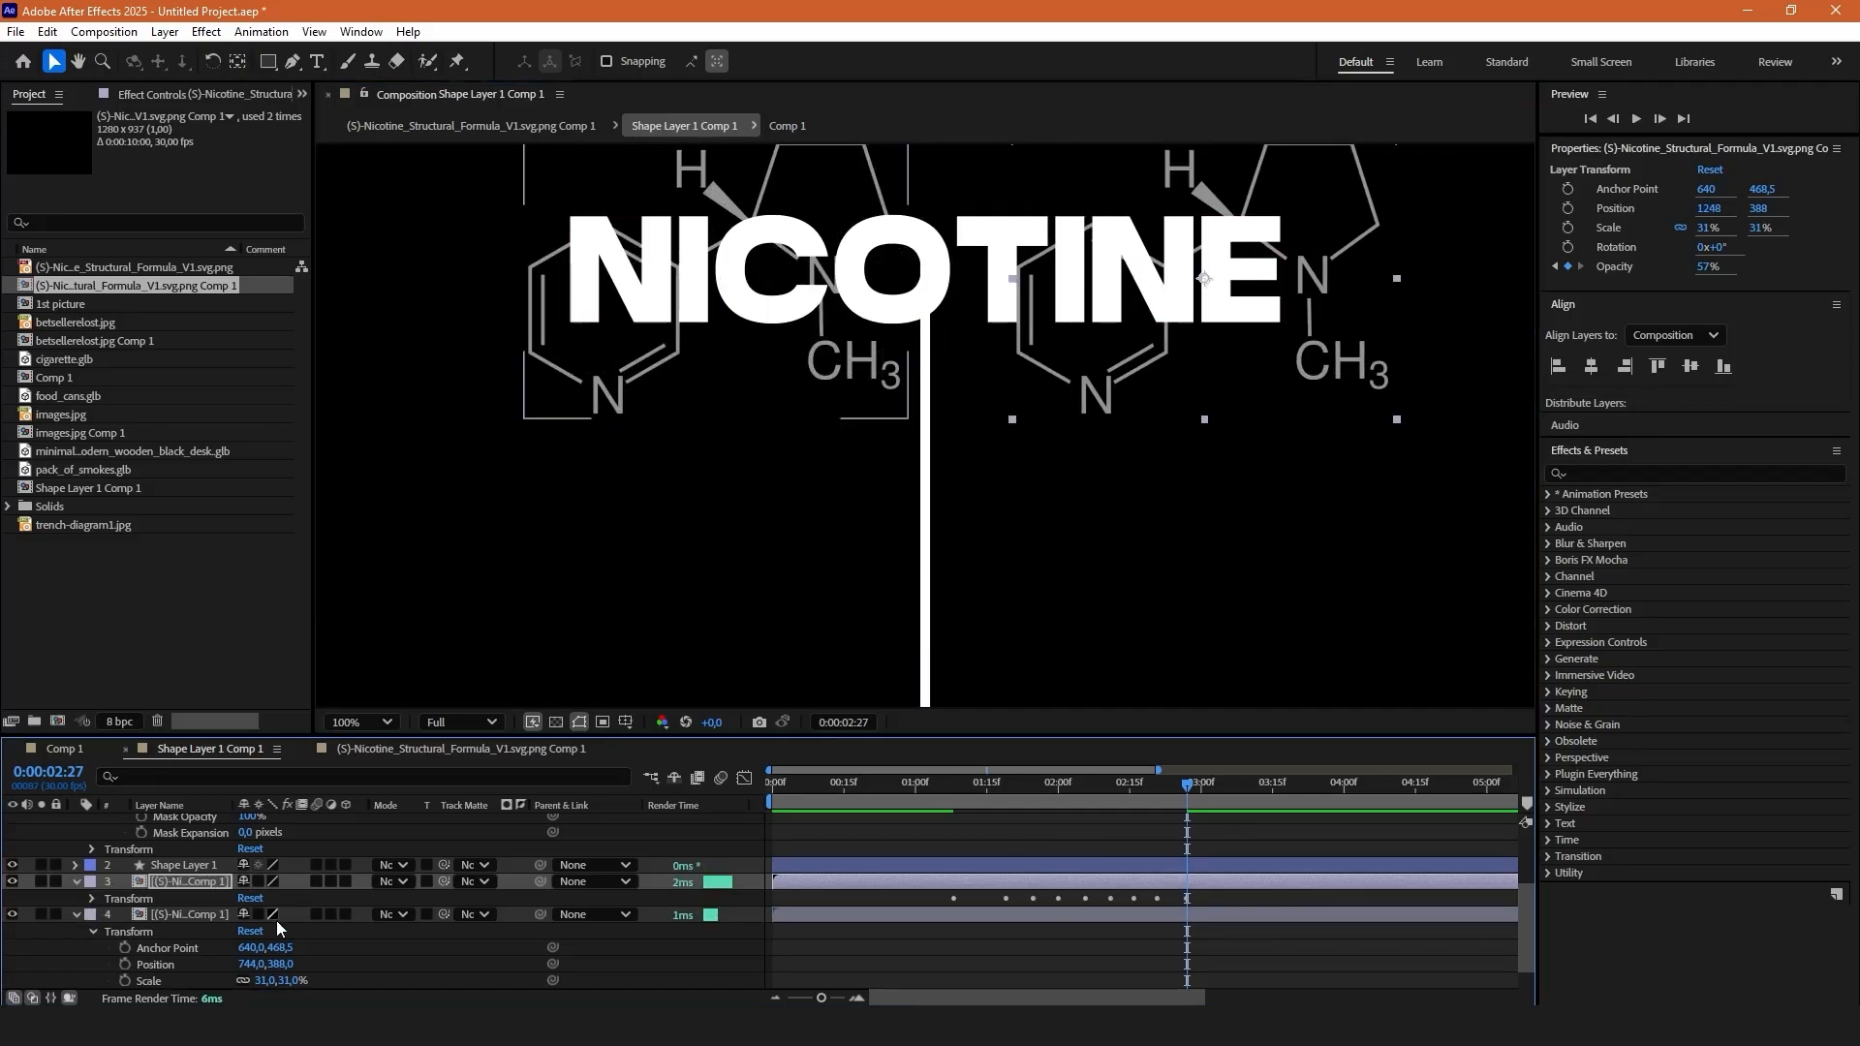
pyautogui.click(91, 899)
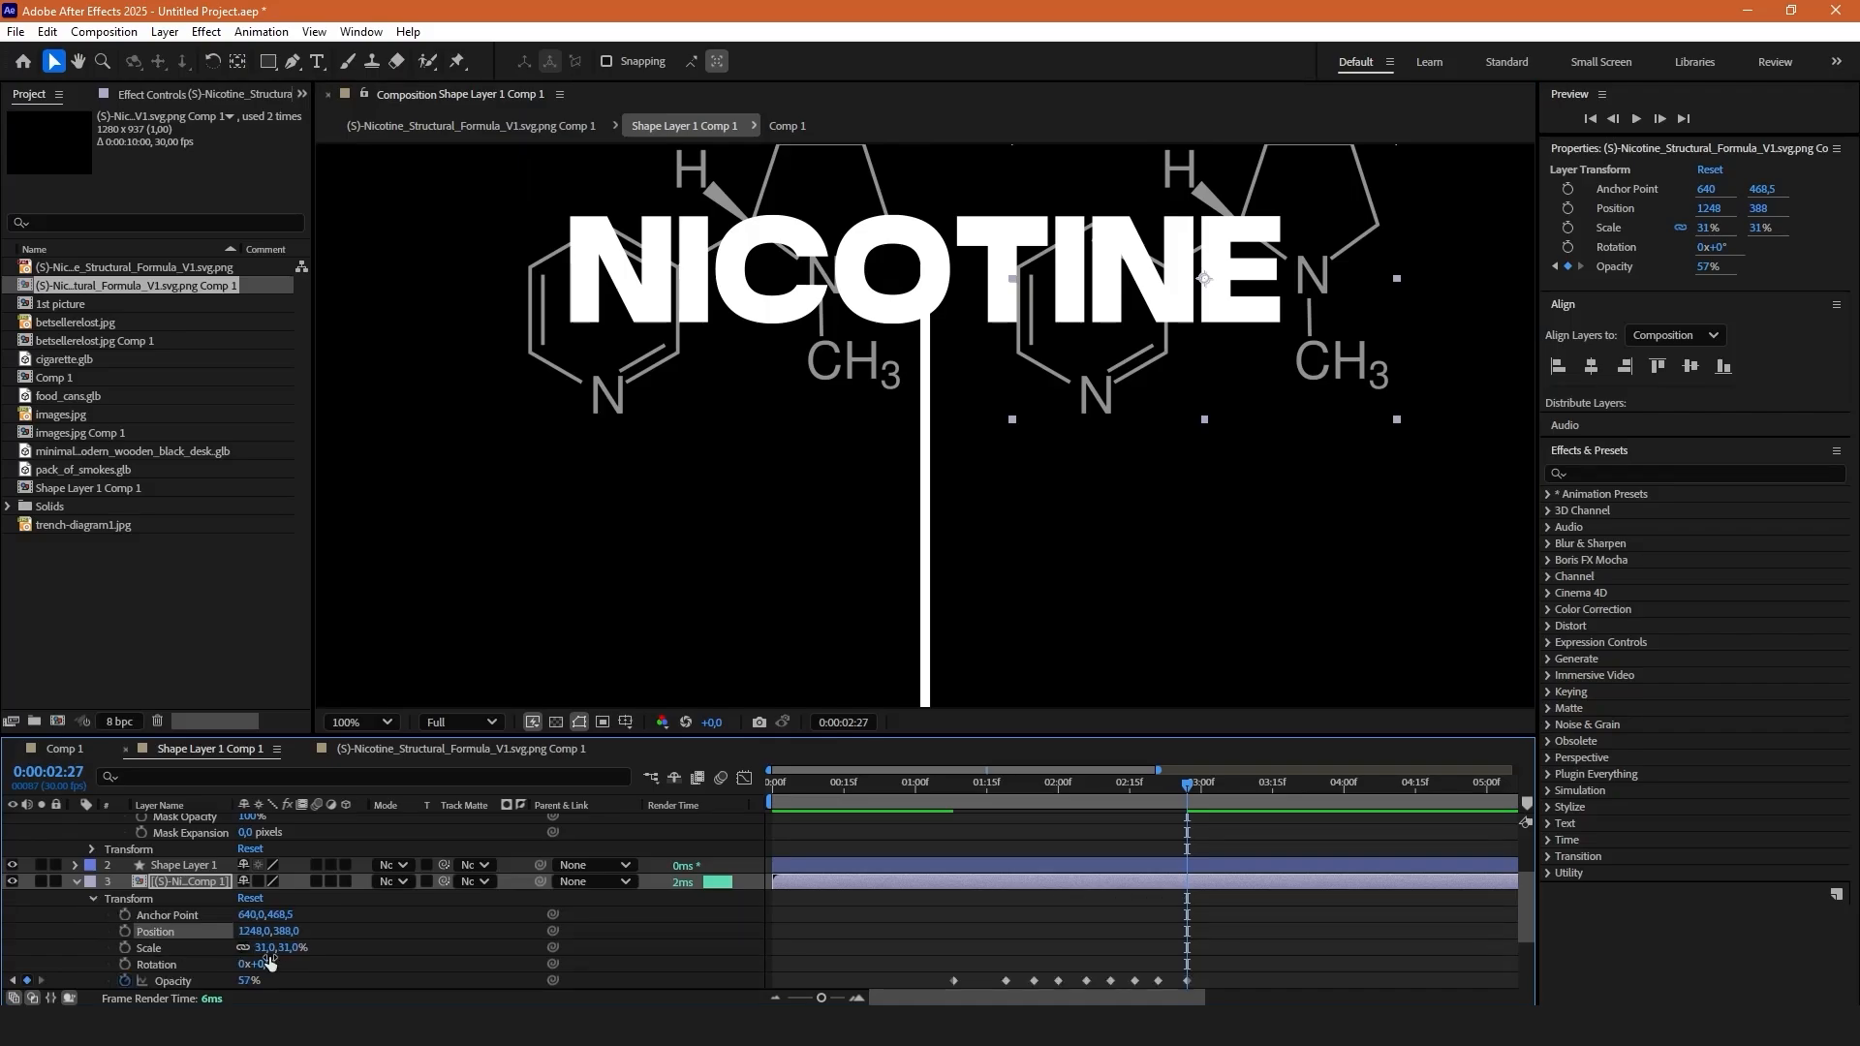
pyautogui.moveTo(269, 962); pyautogui.dragTo(293, 962)
pyautogui.hotkey('ctrl', 'd')
pyautogui.moveTo(1301, 326); pyautogui.dragTo(1147, 449)
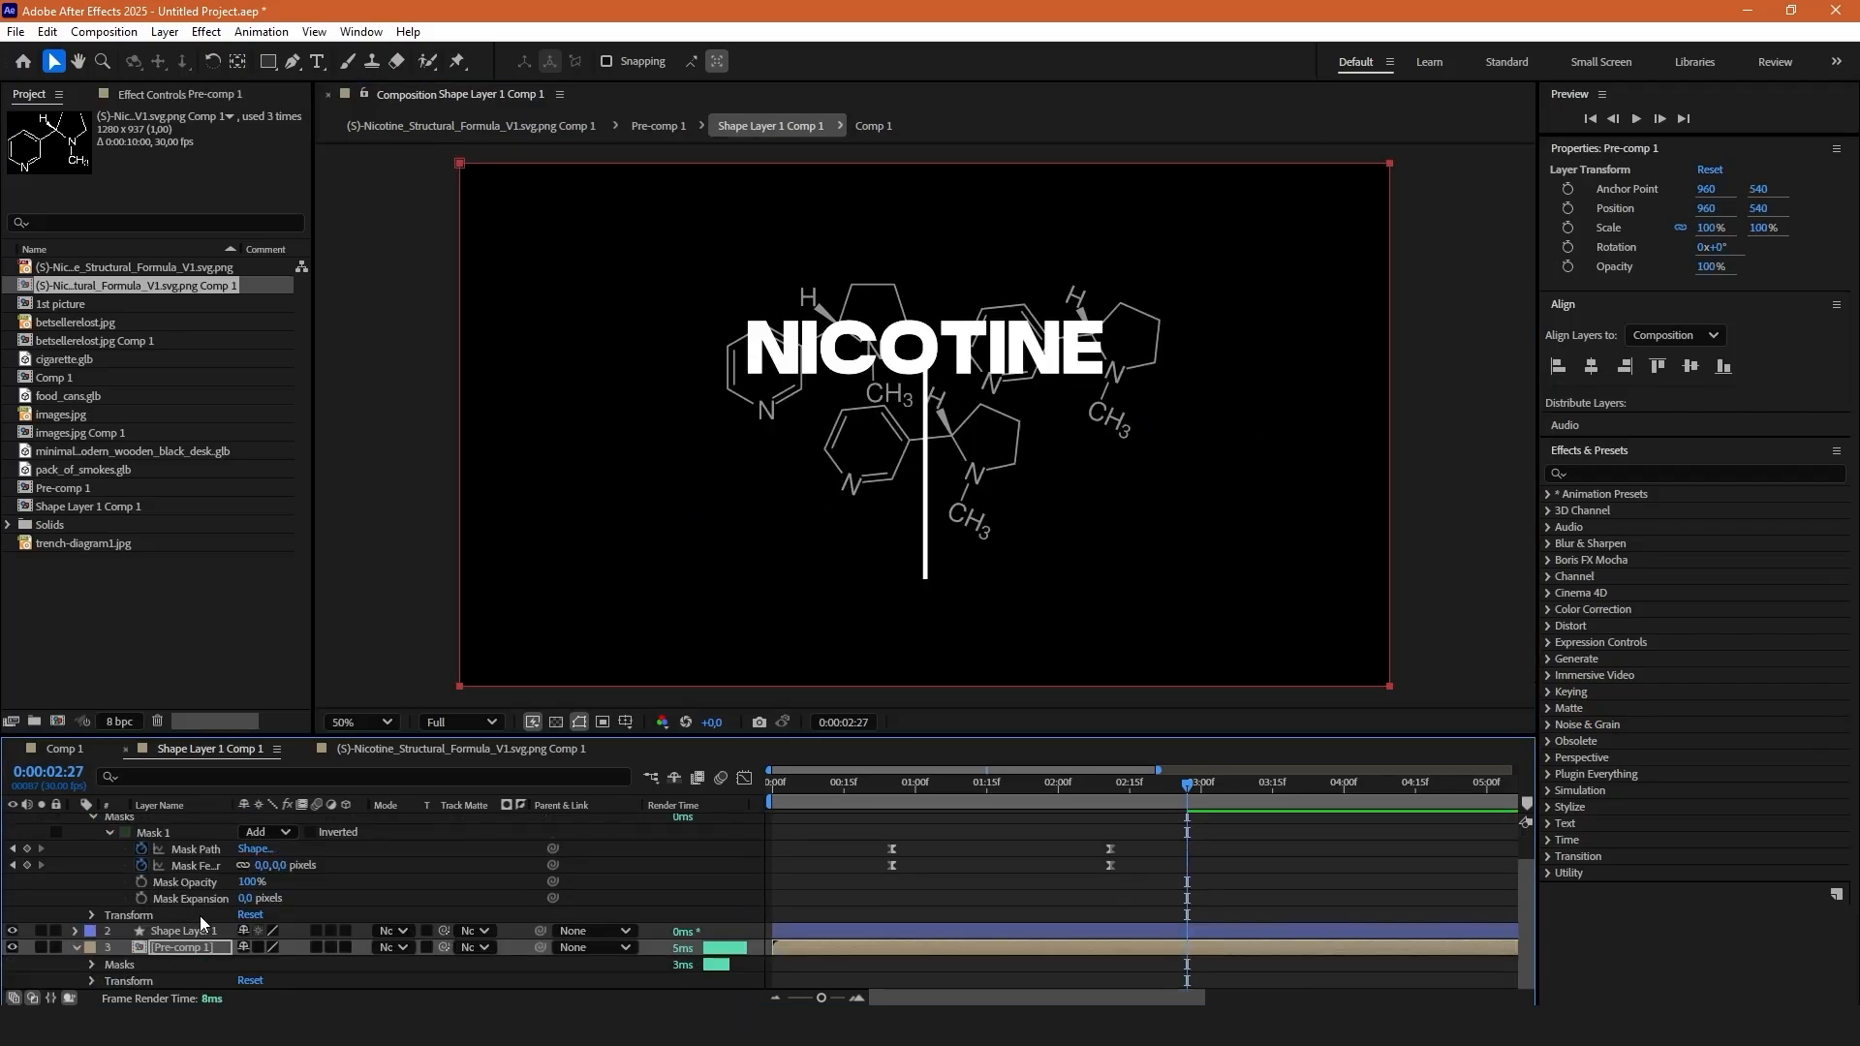
# Draw a rectangular mask across the NICOTINE title on the formula pre-comp layer, delete its old Mask 1, and invert the new mask.
pyautogui.click(269, 61)
pyautogui.press('/')
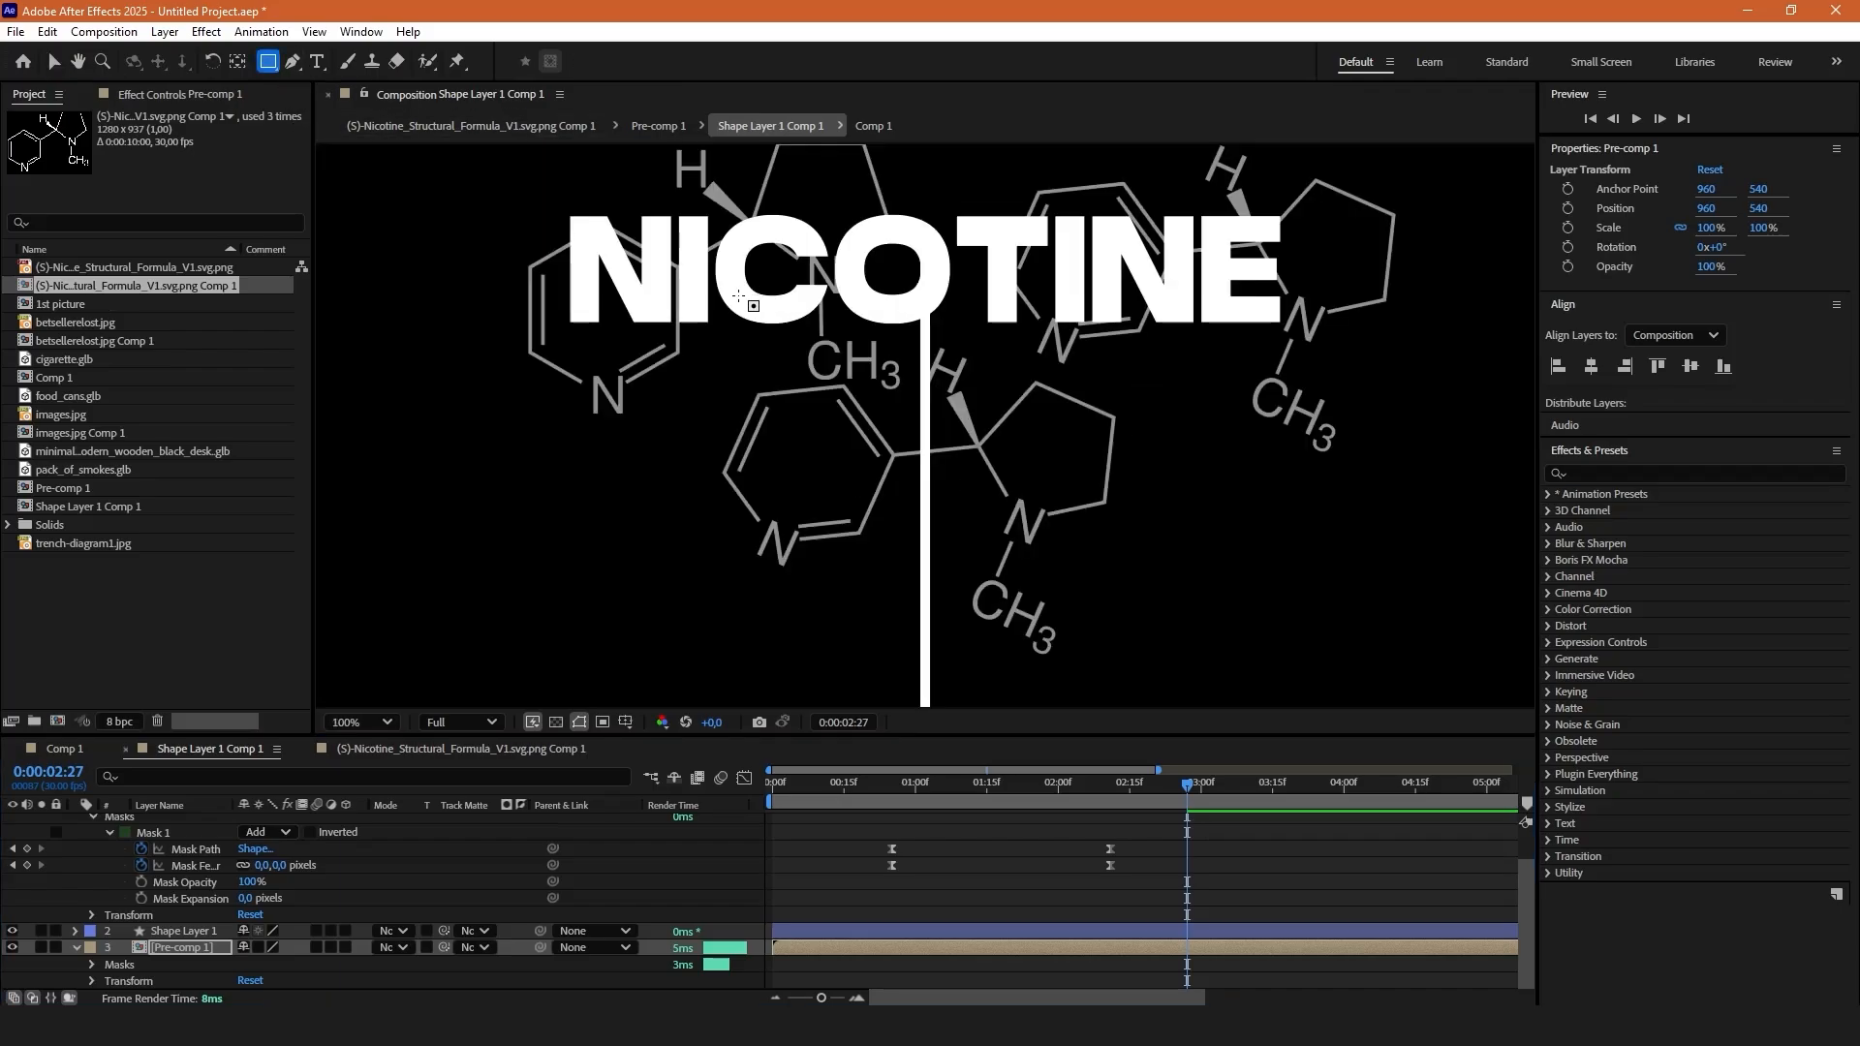
pyautogui.moveTo(502, 254)
pyautogui.mouseDown()
pyautogui.moveTo(866, 328)
pyautogui.moveTo(1372, 340)
pyautogui.moveTo(1393, 380)
pyautogui.mouseUp()
pyautogui.click(166, 963)
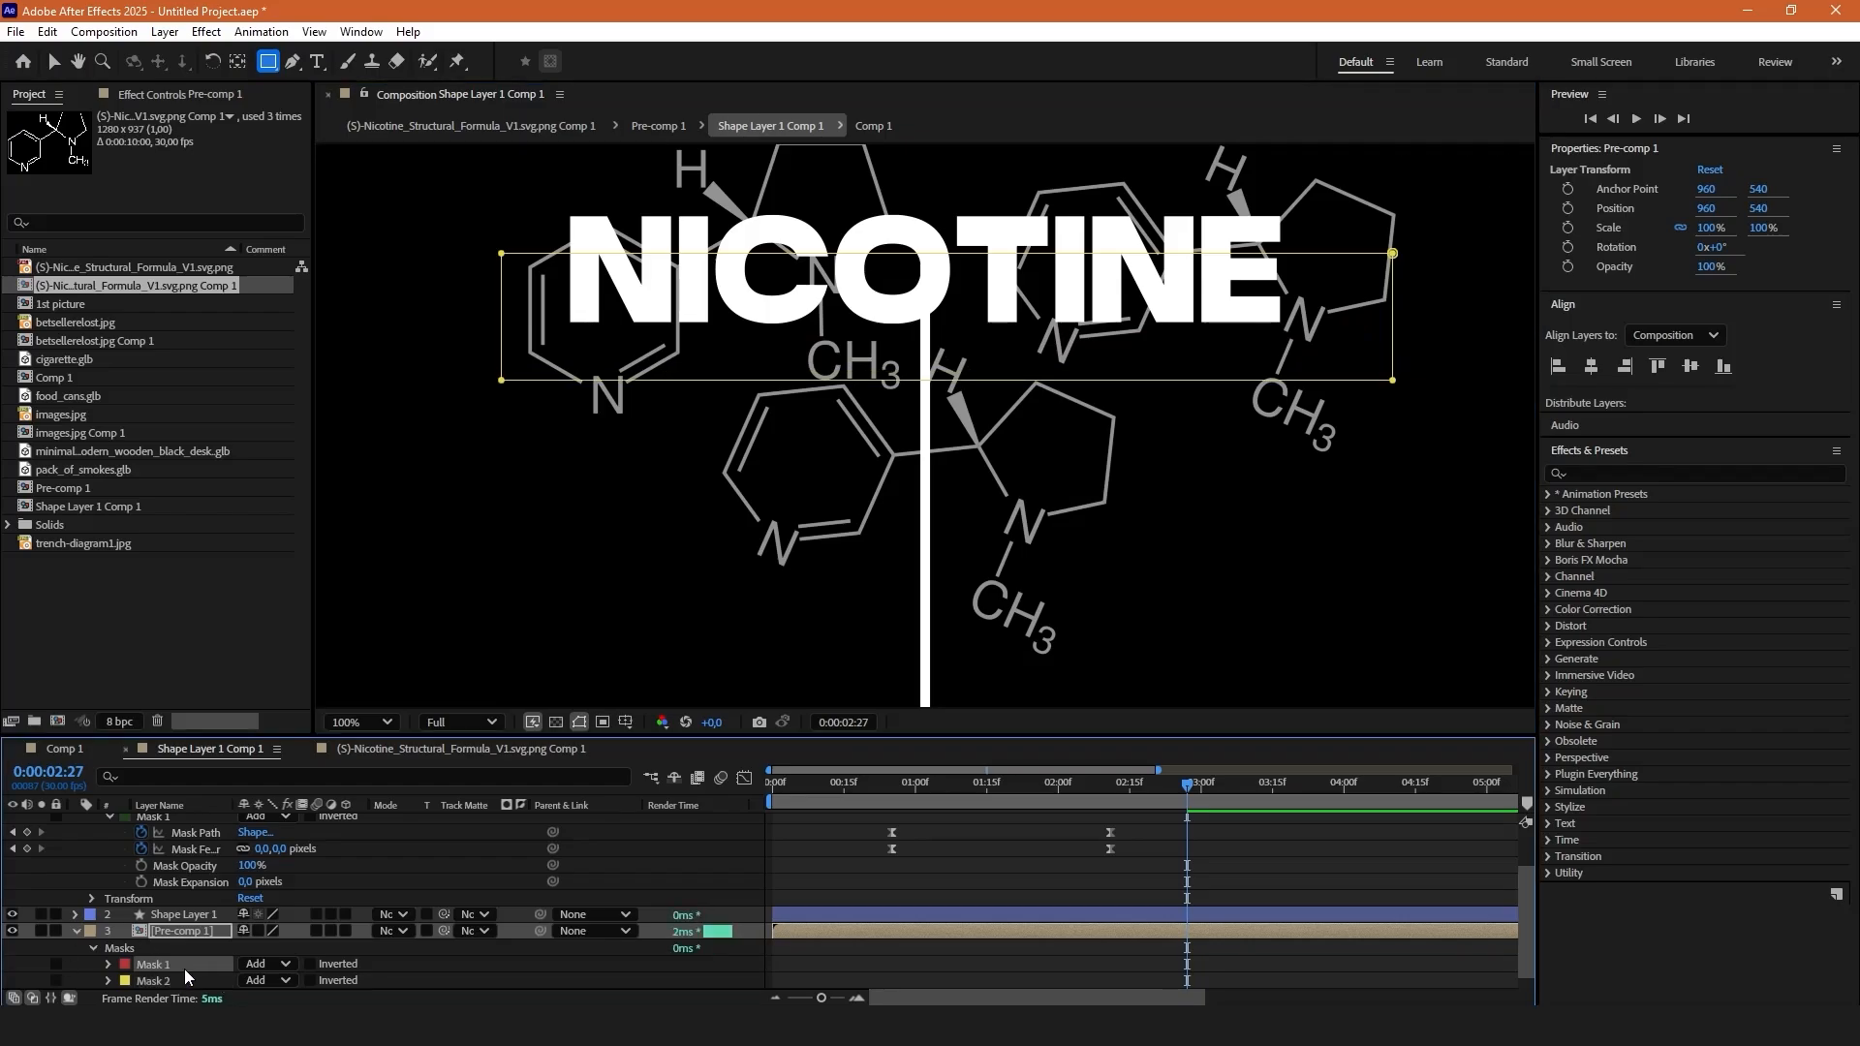
pyautogui.press('Delete')
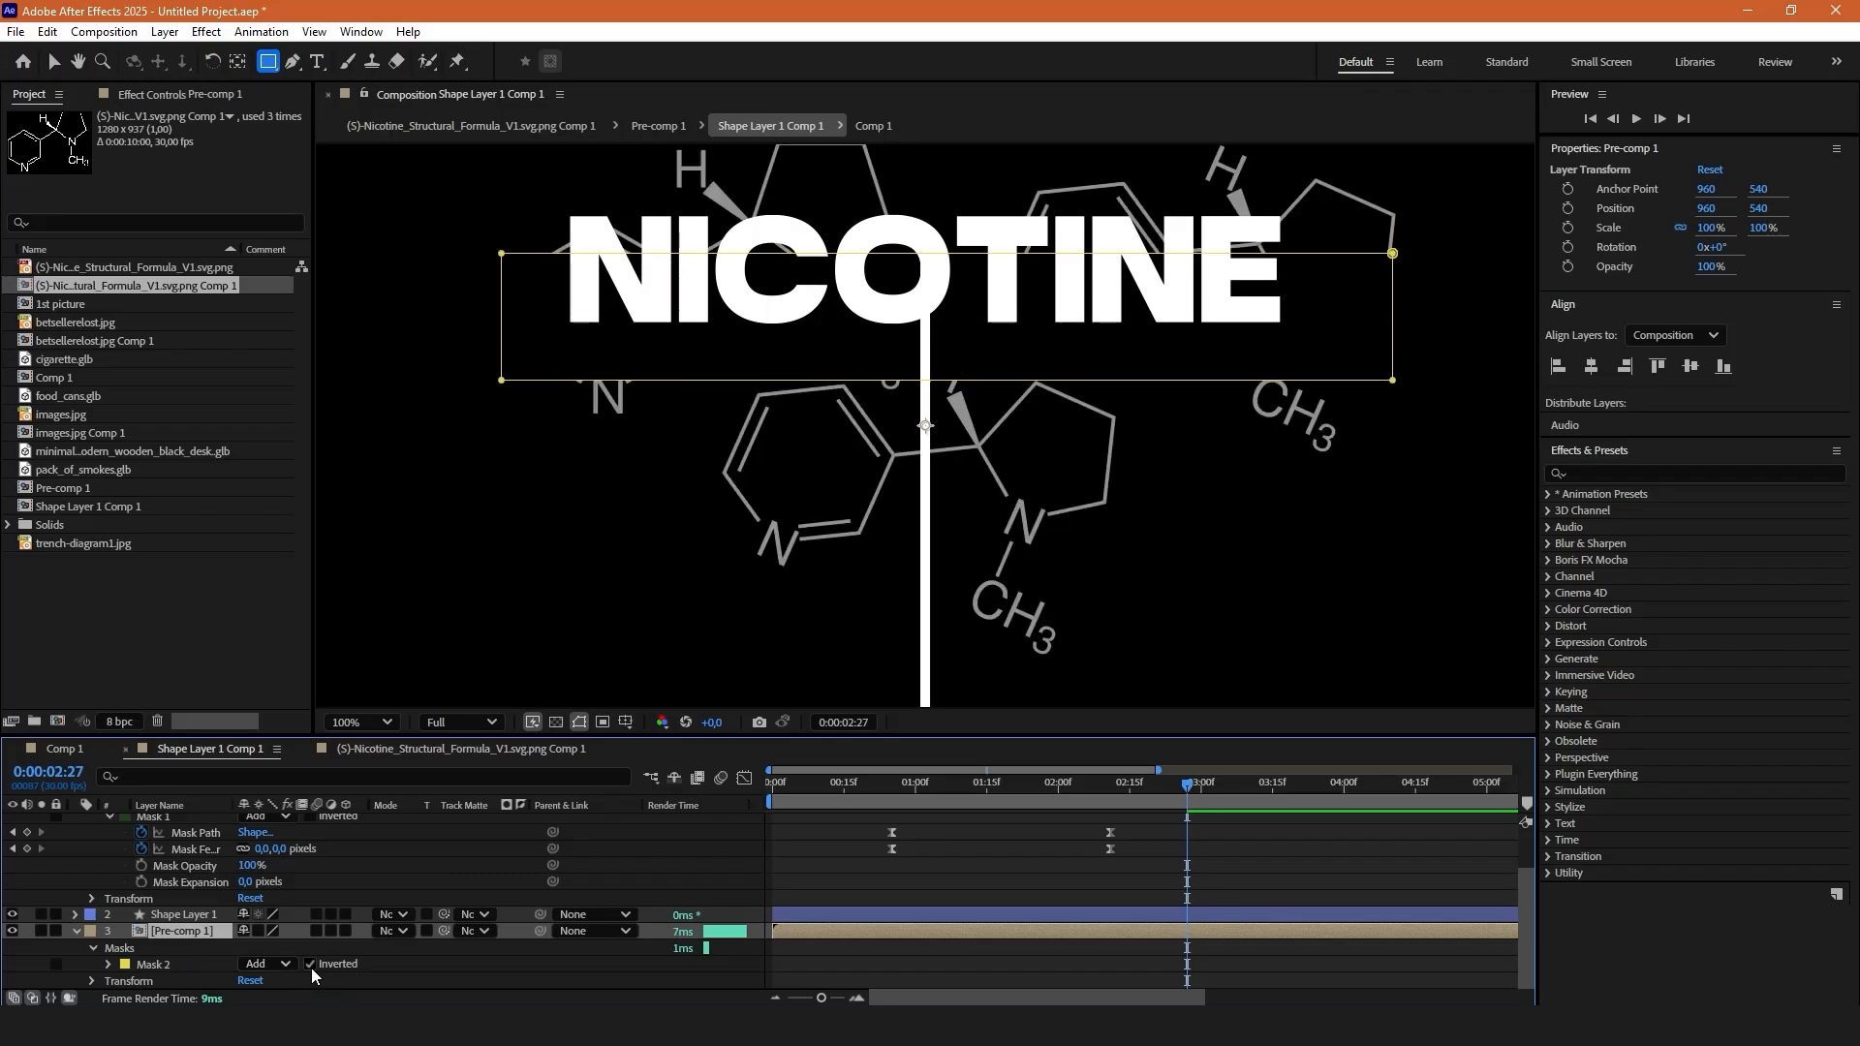
# Set the formula layer's inverted mask to a 32-pixel feather and a 48-pixel expansion.
pyautogui.click(108, 965)
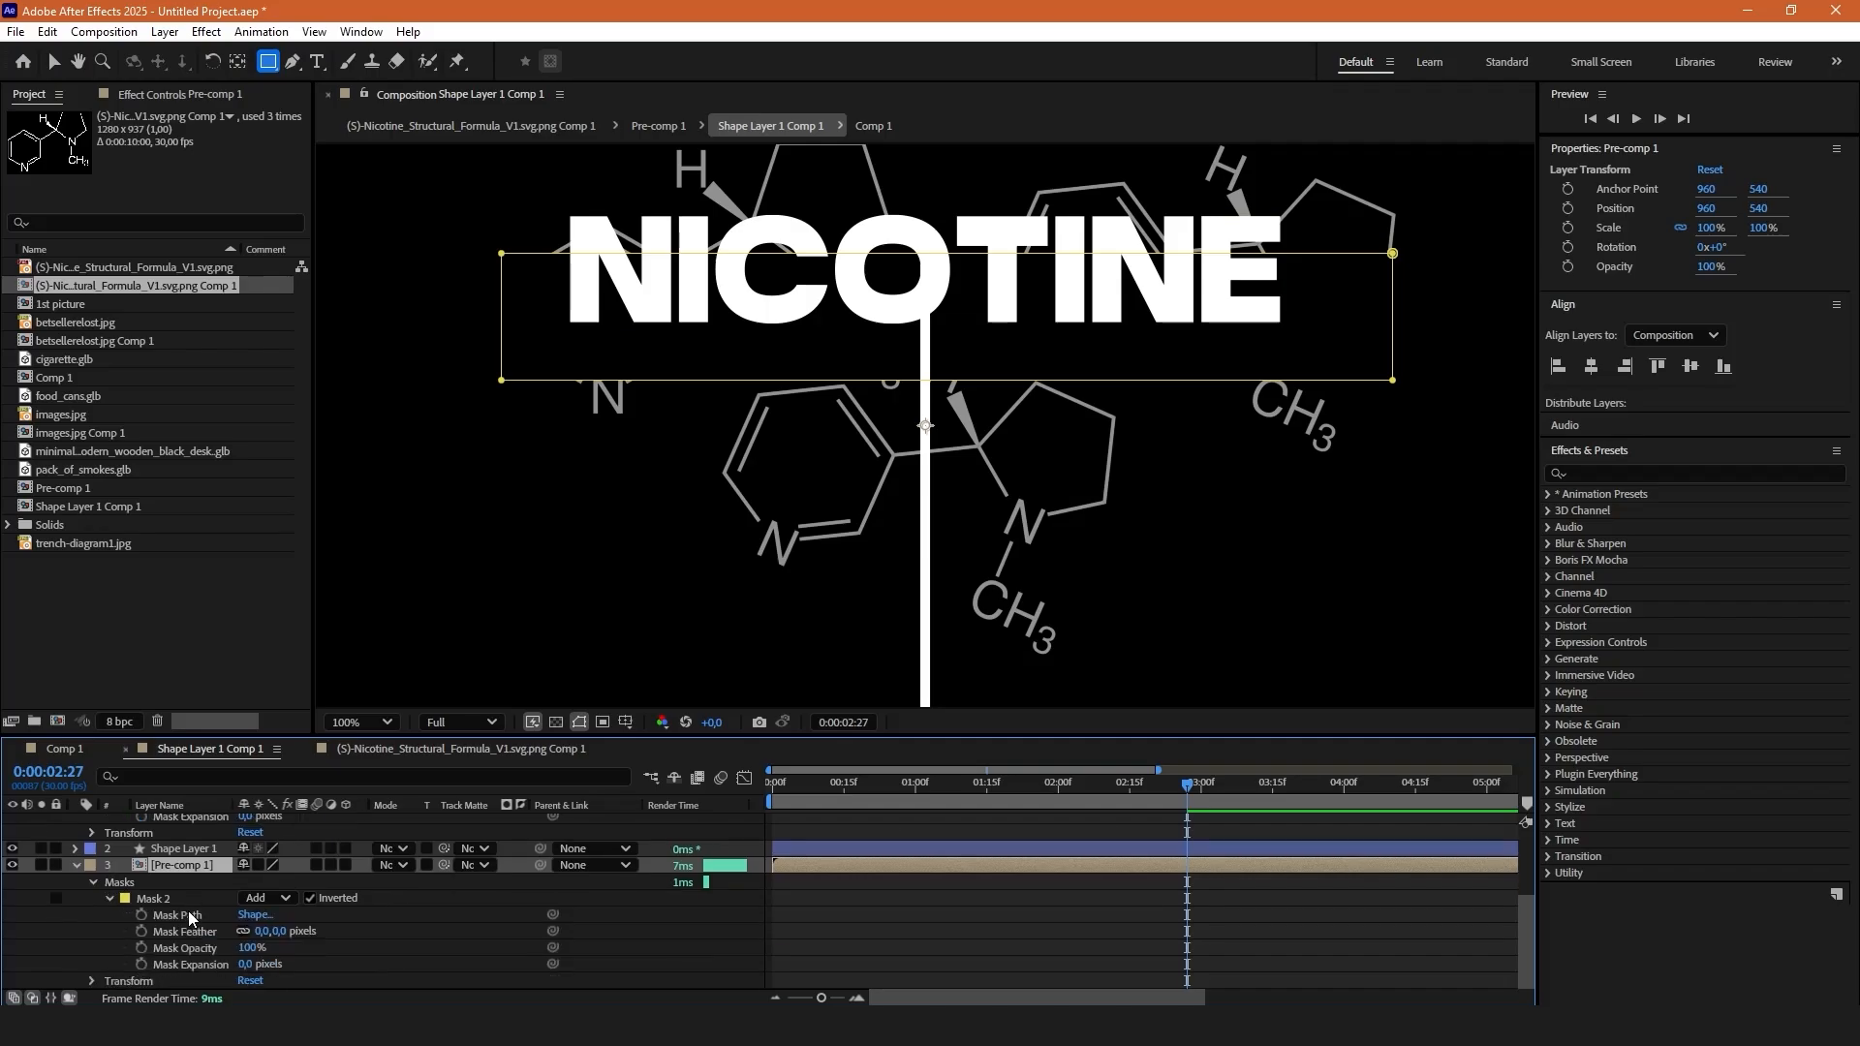
pyautogui.moveTo(280, 936); pyautogui.dragTo(313, 934)
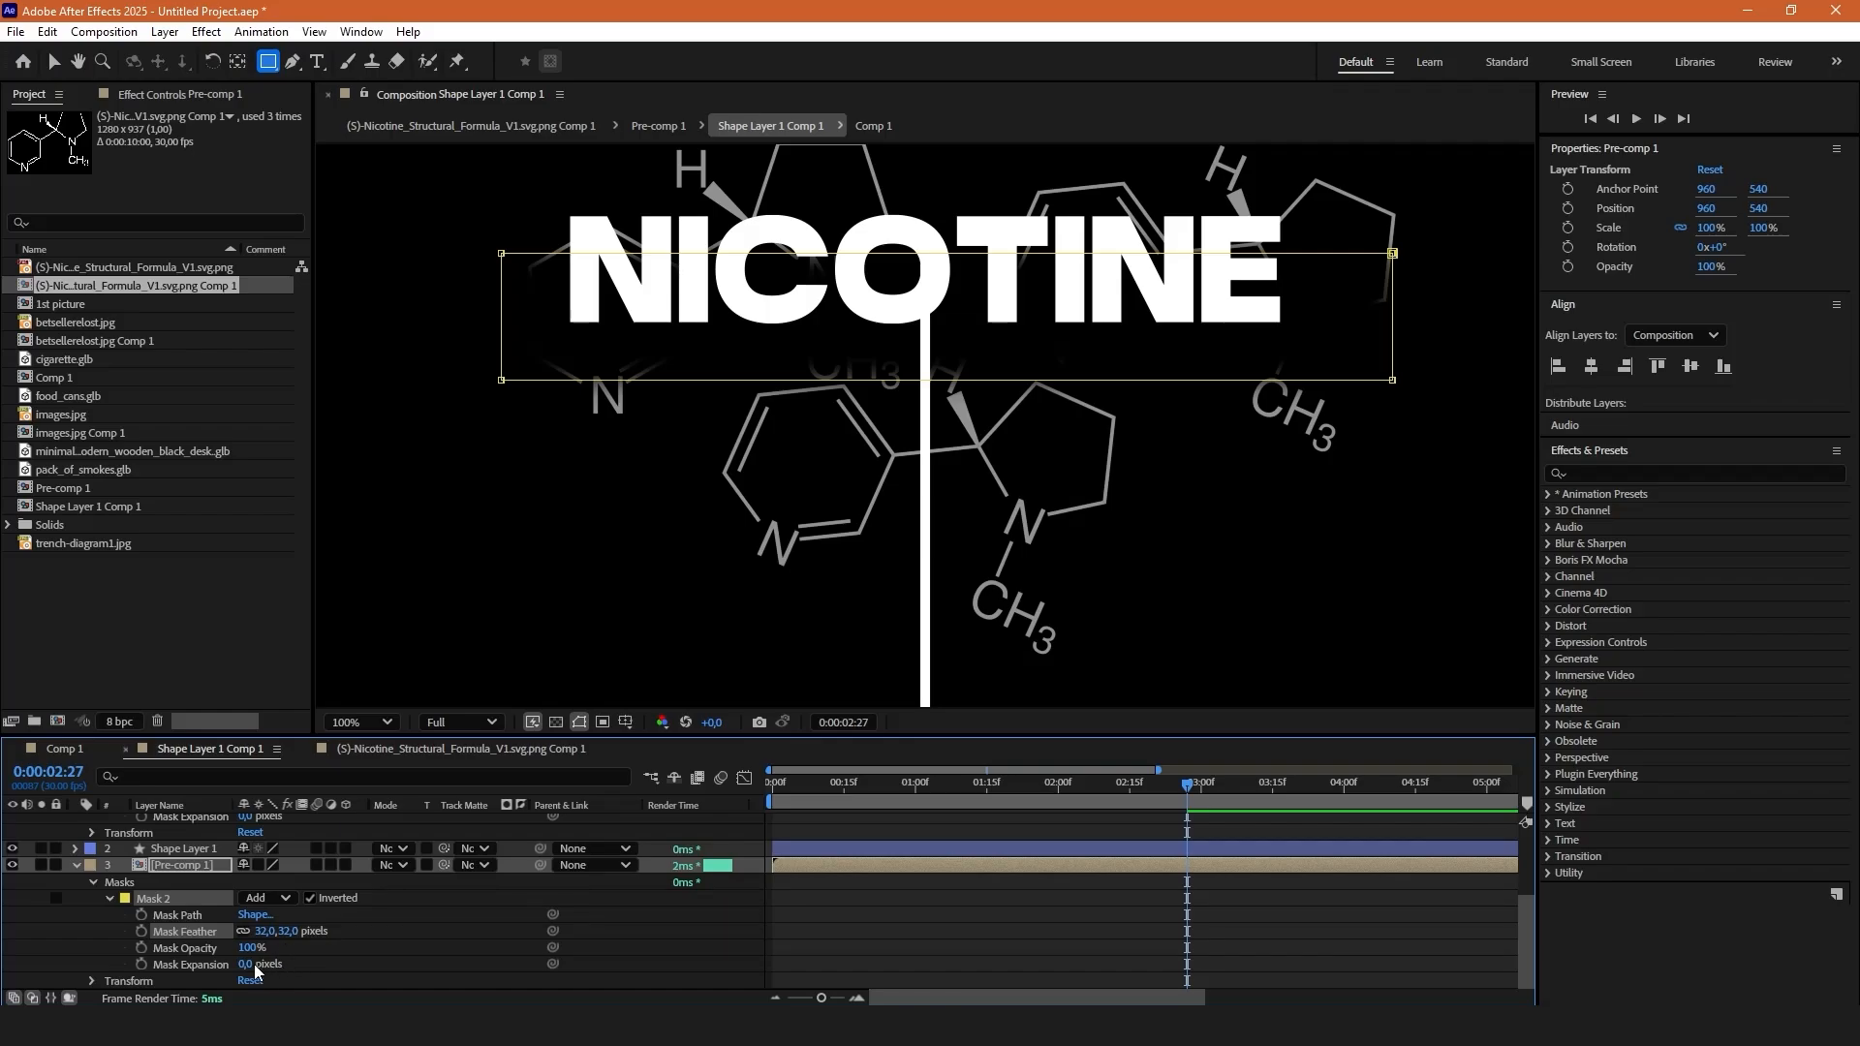
pyautogui.moveTo(249, 964); pyautogui.dragTo(284, 960)
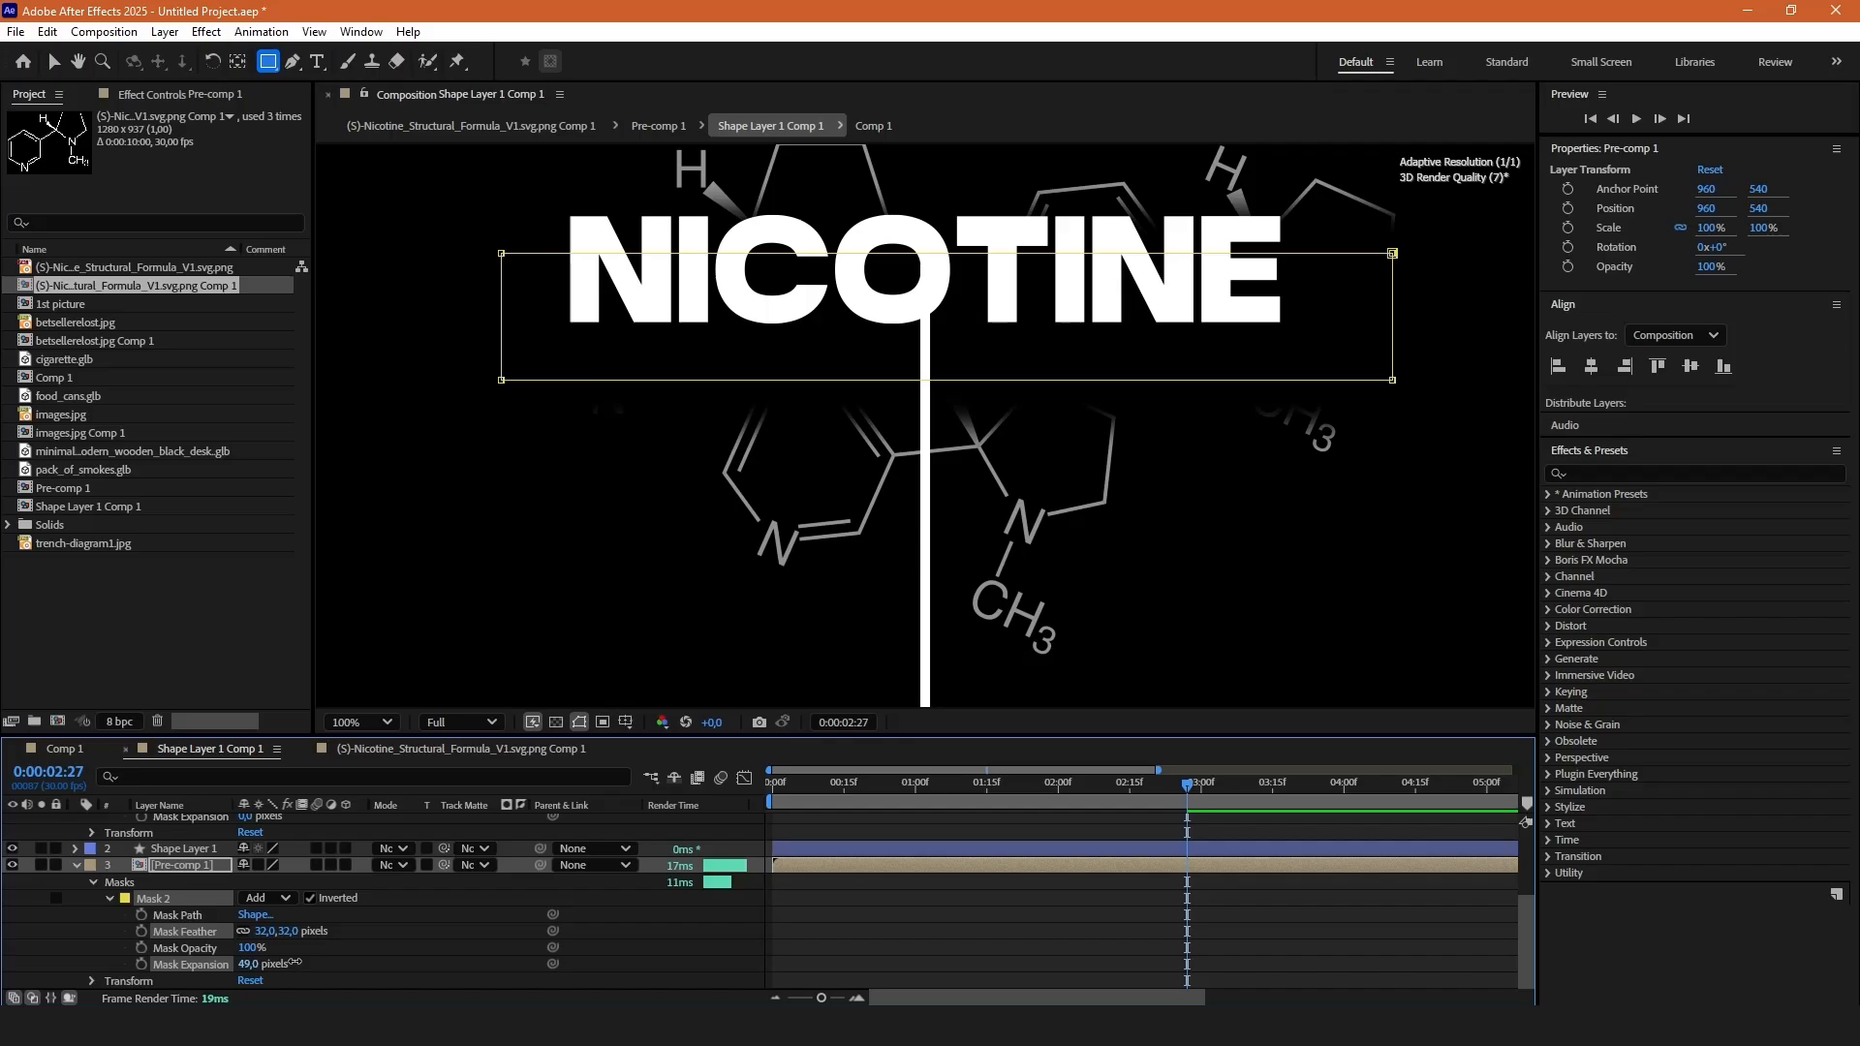
pyautogui.press('v')
pyautogui.click(836, 974)
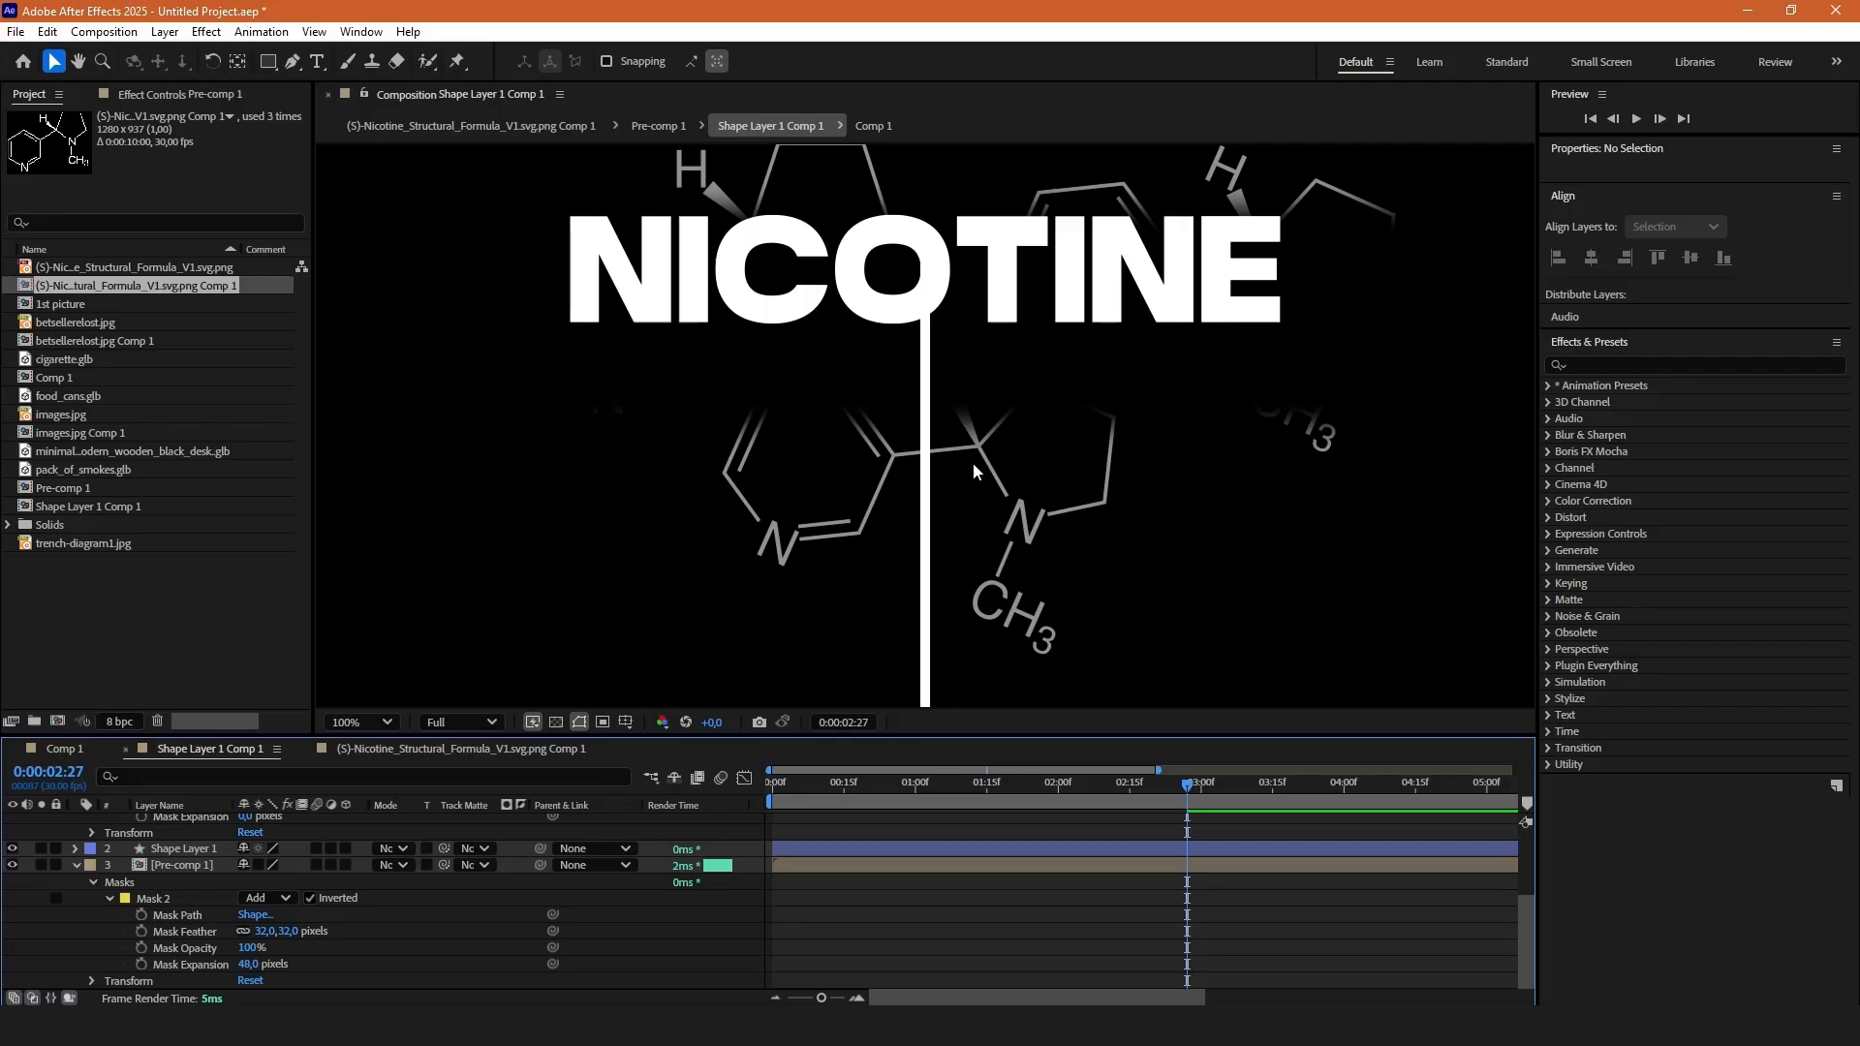
# In Pre-comp 1, move the lower formula copy up to position 968, 490 and return to Shape Layer 1 Comp 1.
pyautogui.click(420, 752)
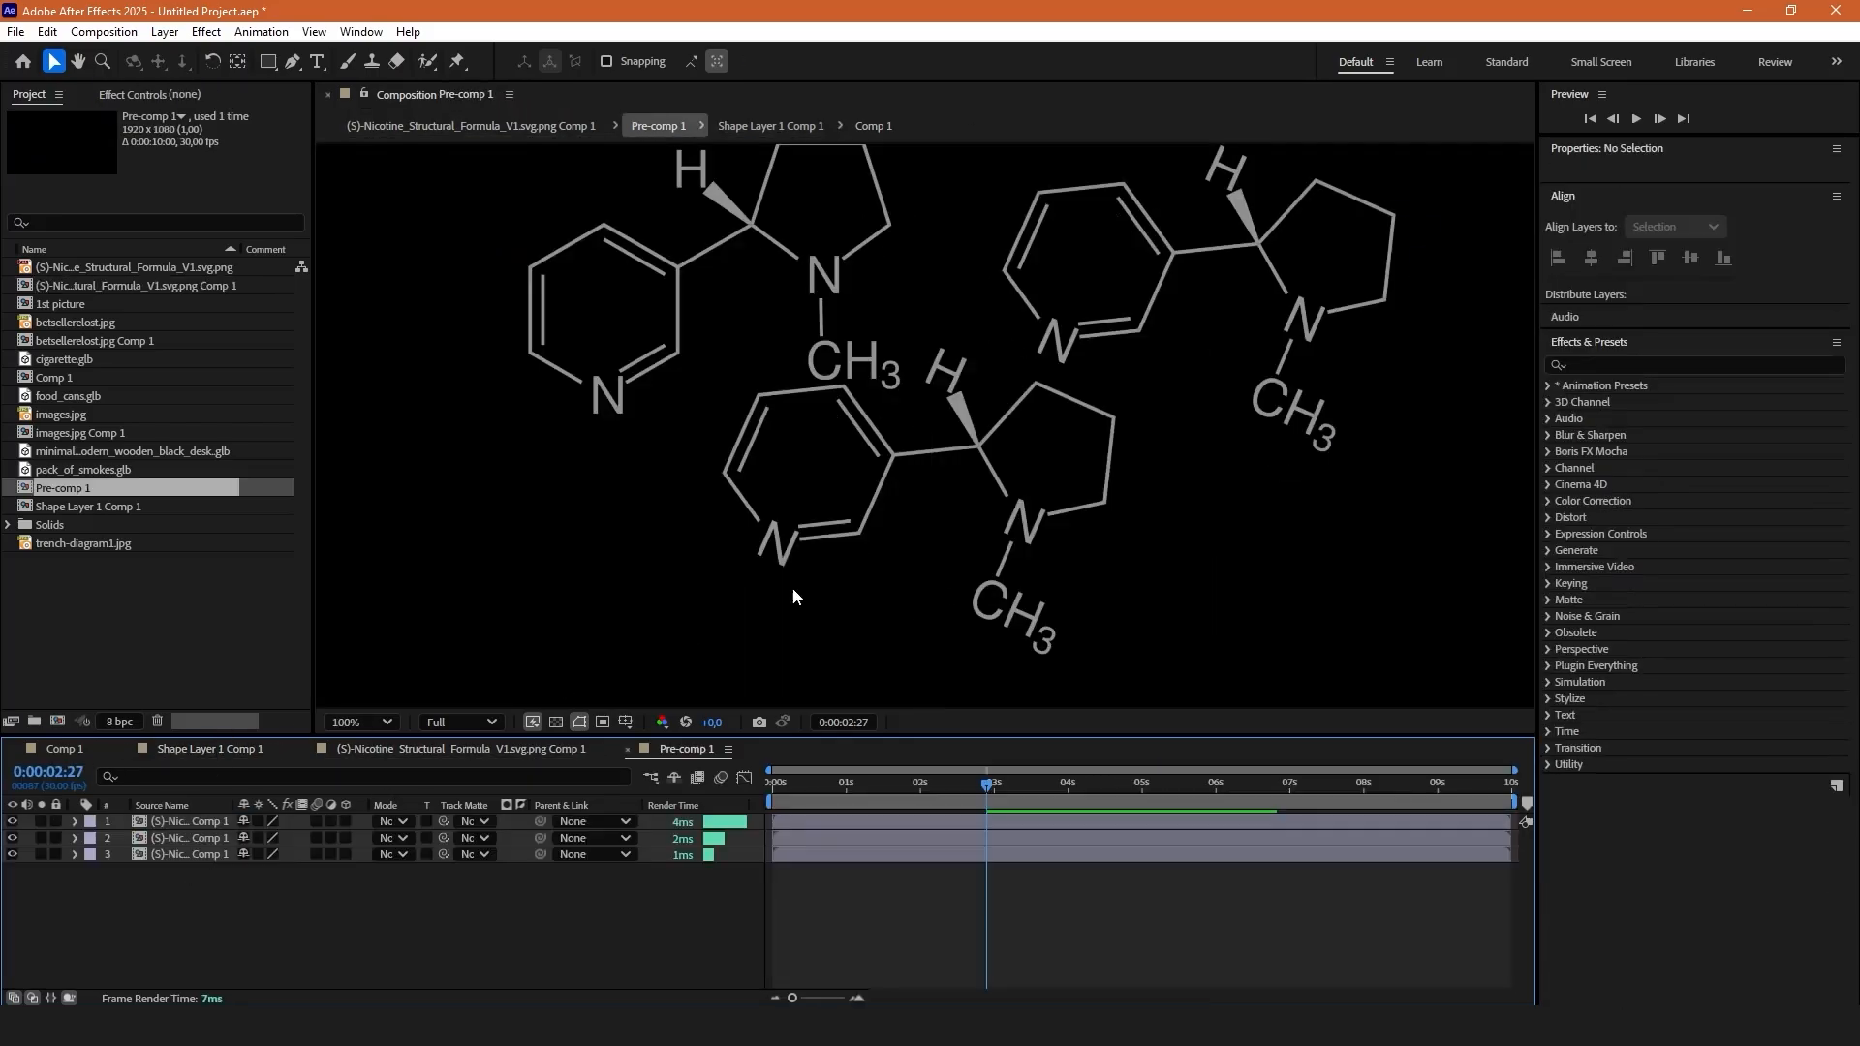
pyautogui.click(991, 509)
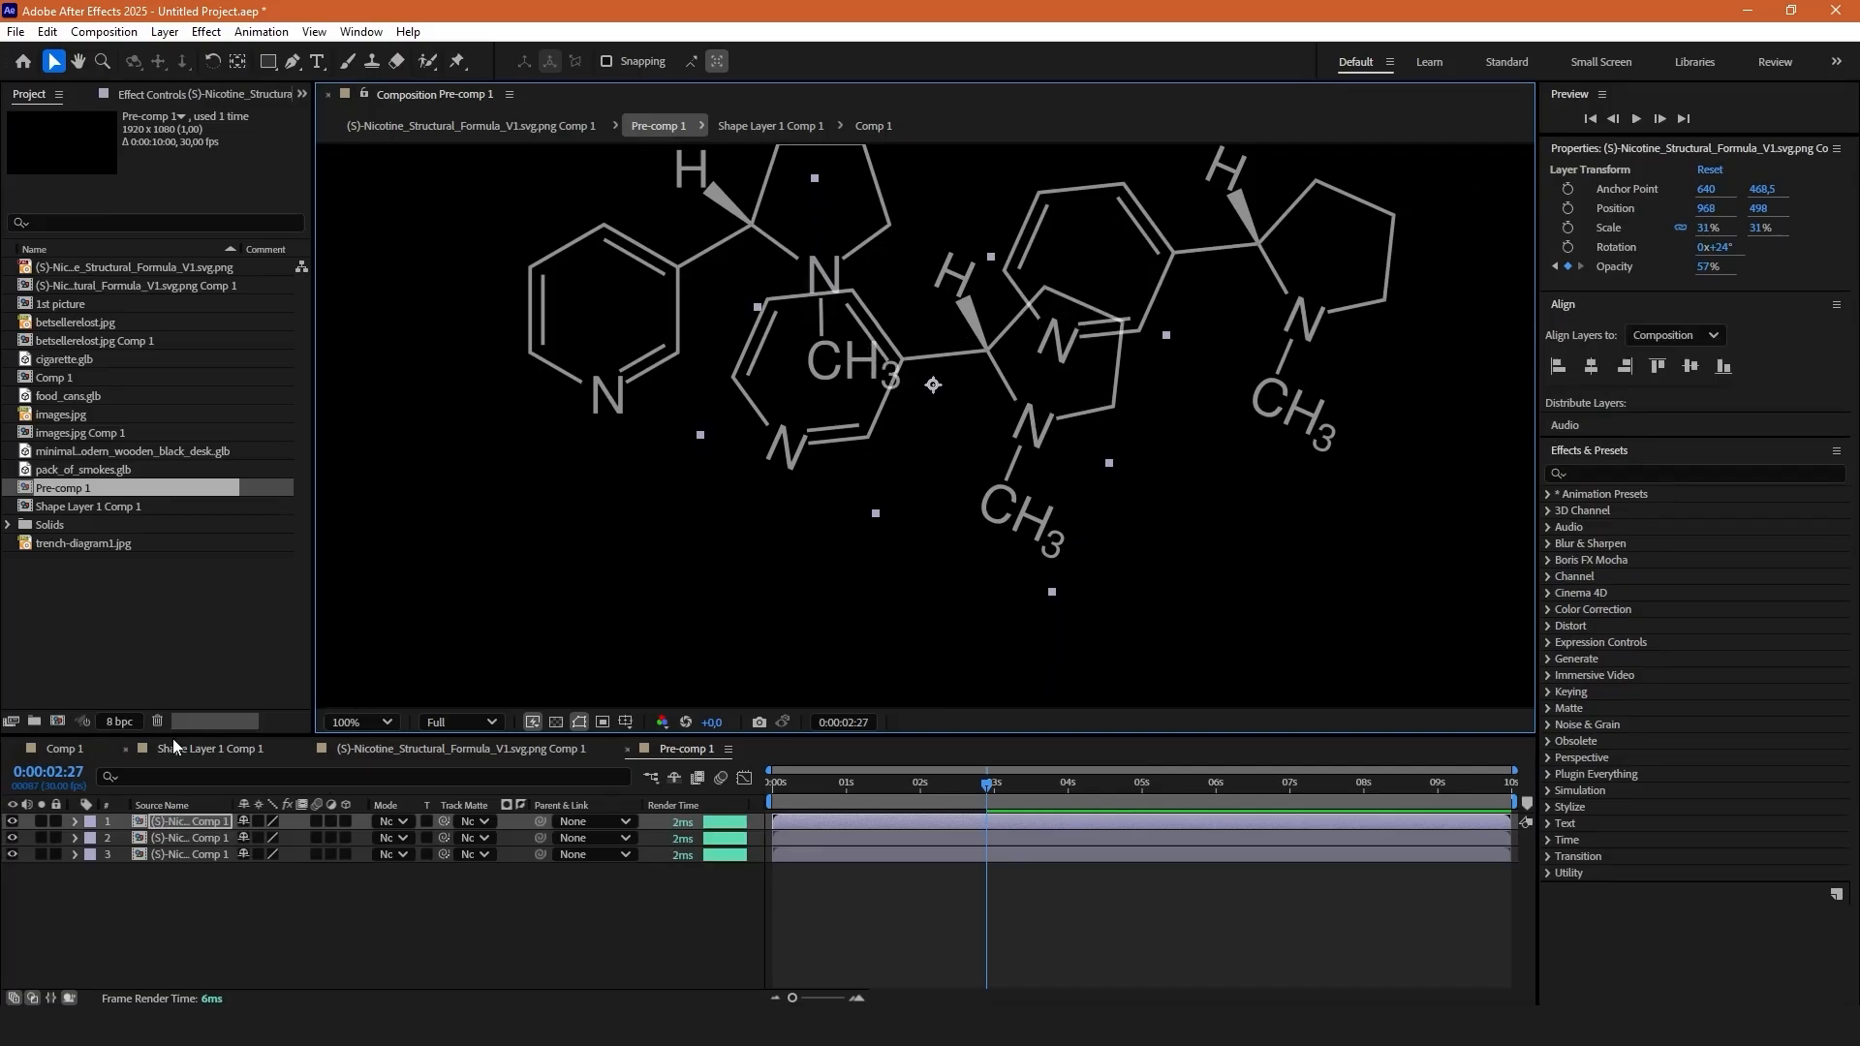
pyautogui.click(258, 742)
pyautogui.click(995, 695)
pyautogui.scroll(-2, 886, 457)
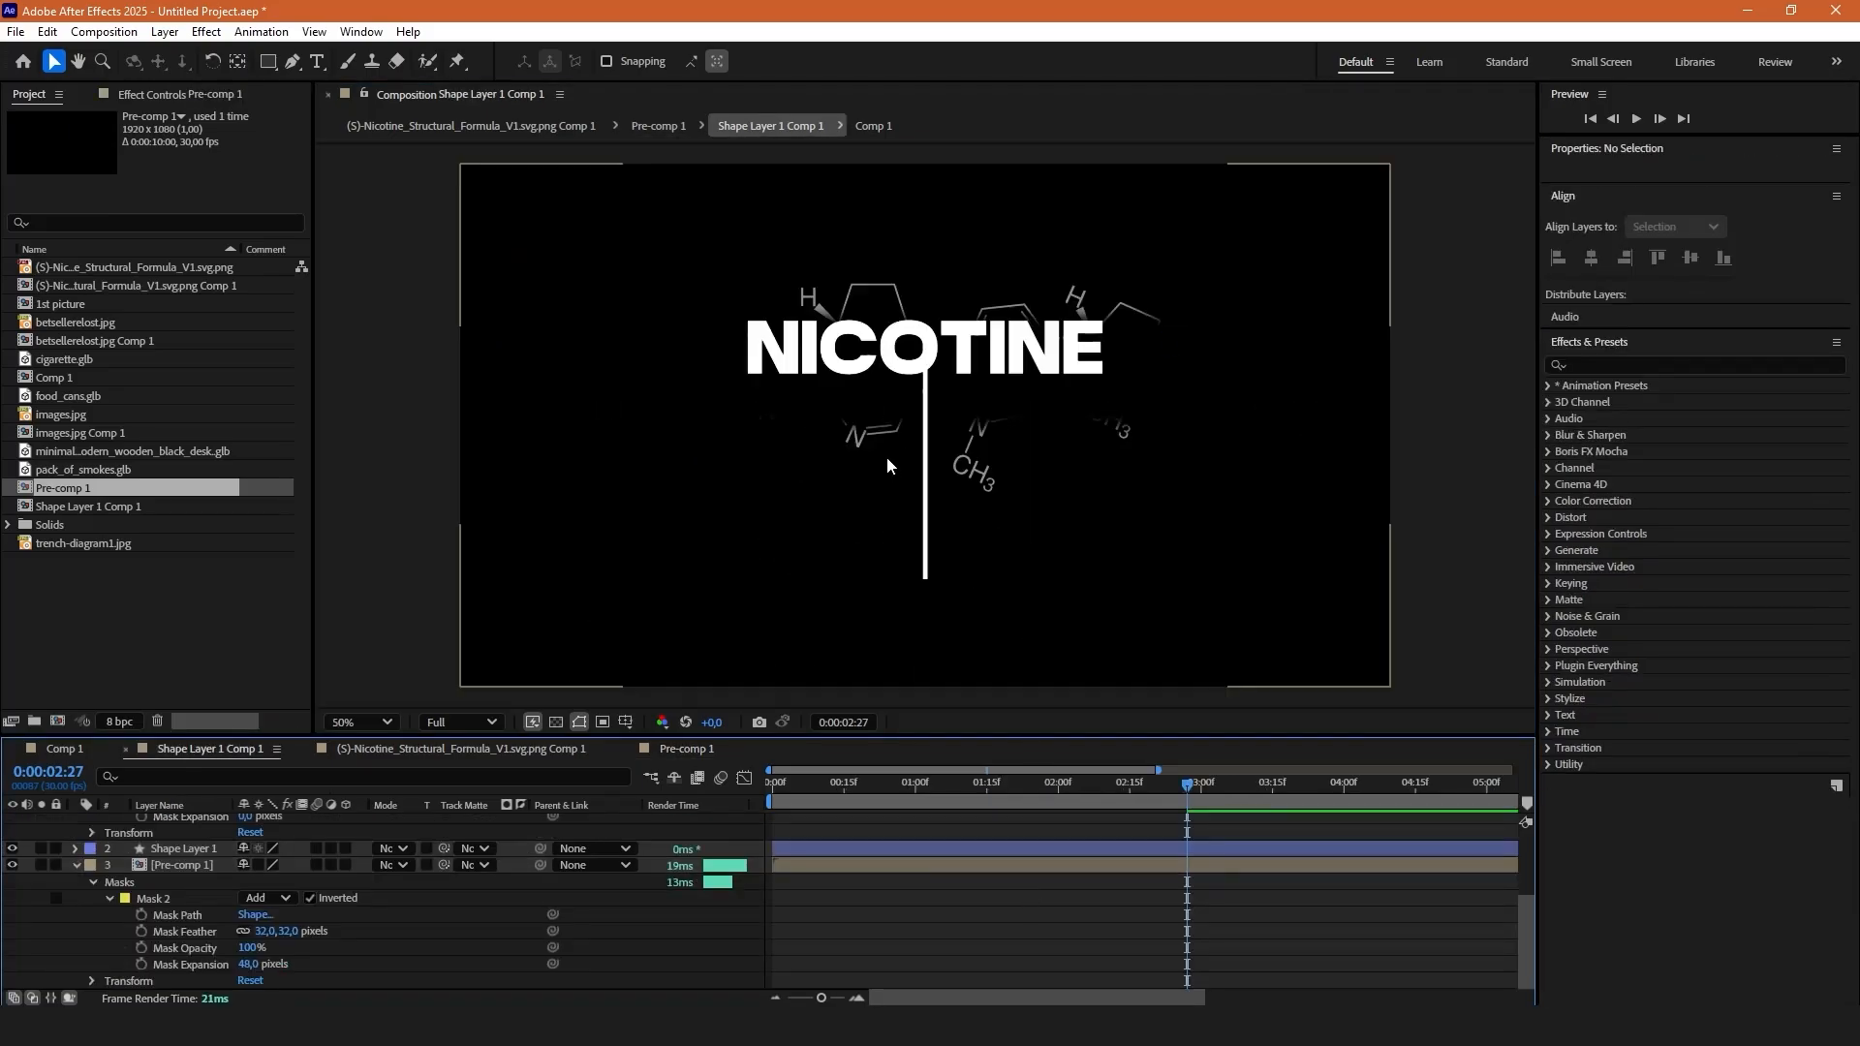
pyautogui.scroll(2, 893, 415)
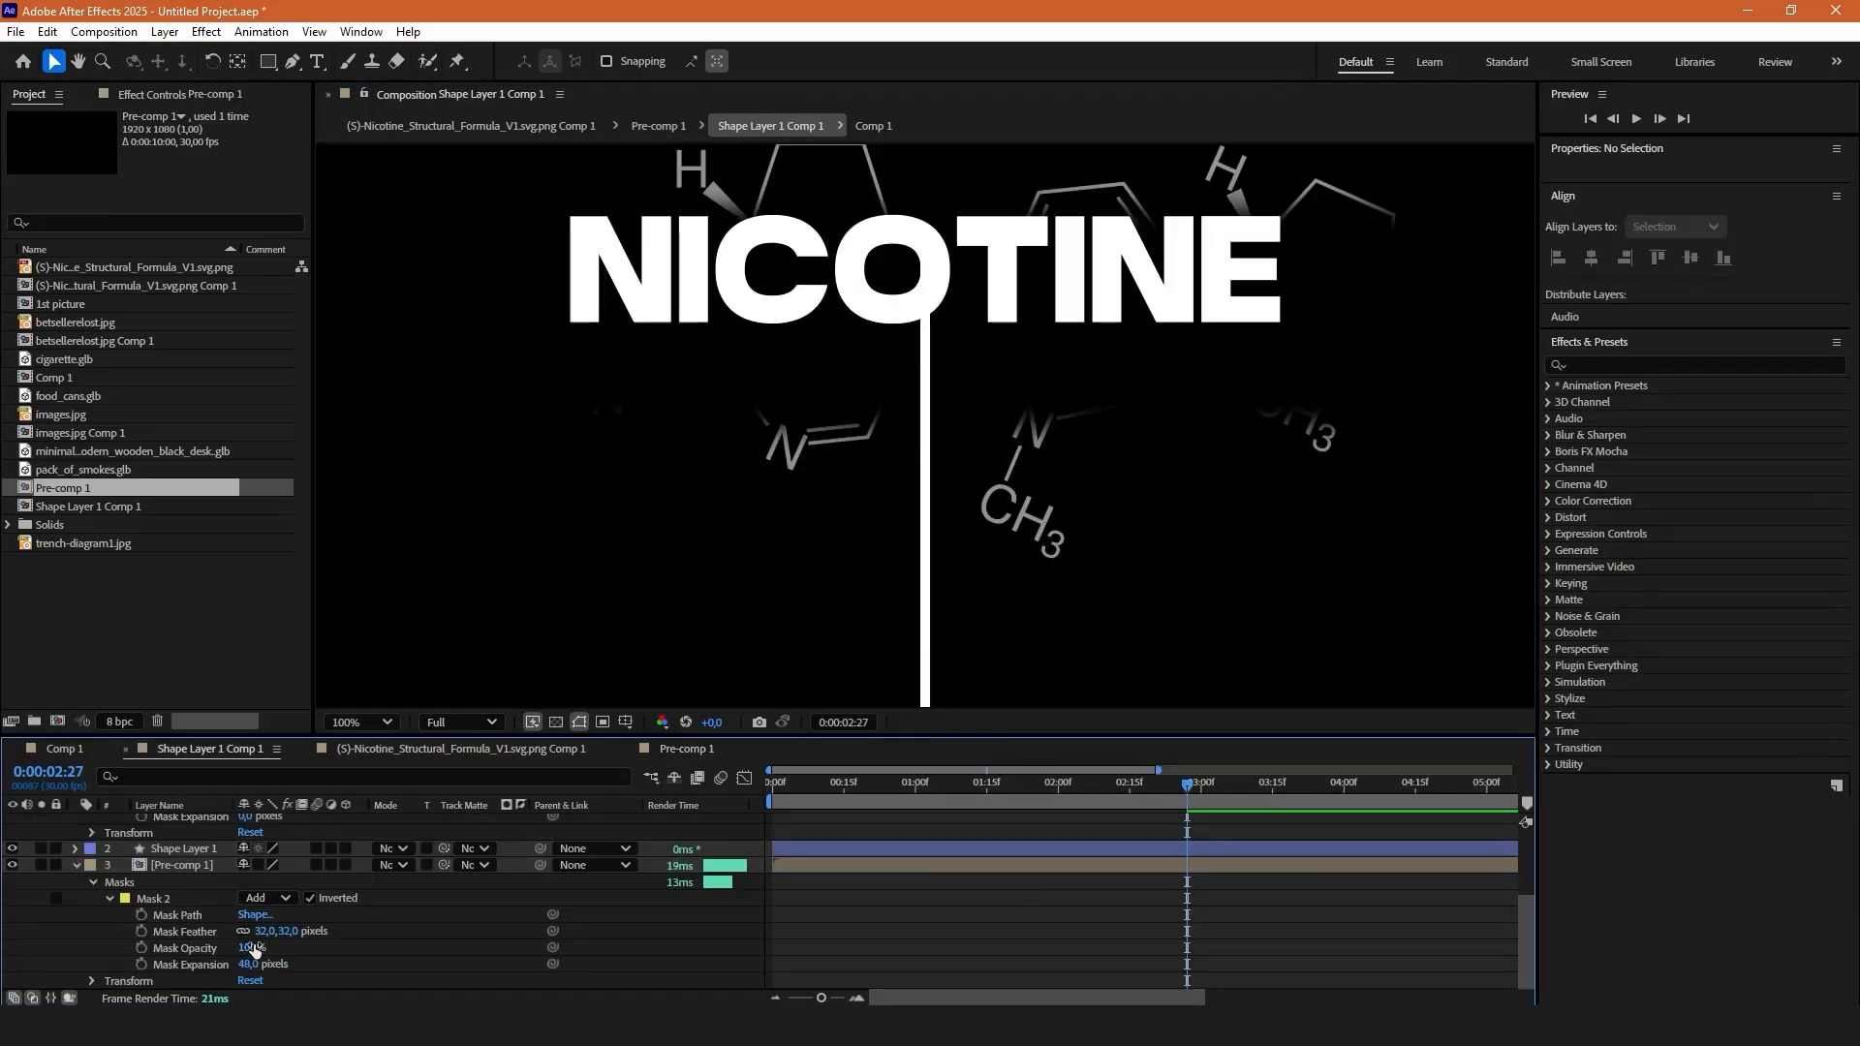
# Reduce the Mask Expansion of the formula pre-comp's mask to -5 pixels.
pyautogui.moveTo(251, 969); pyautogui.dragTo(194, 956)
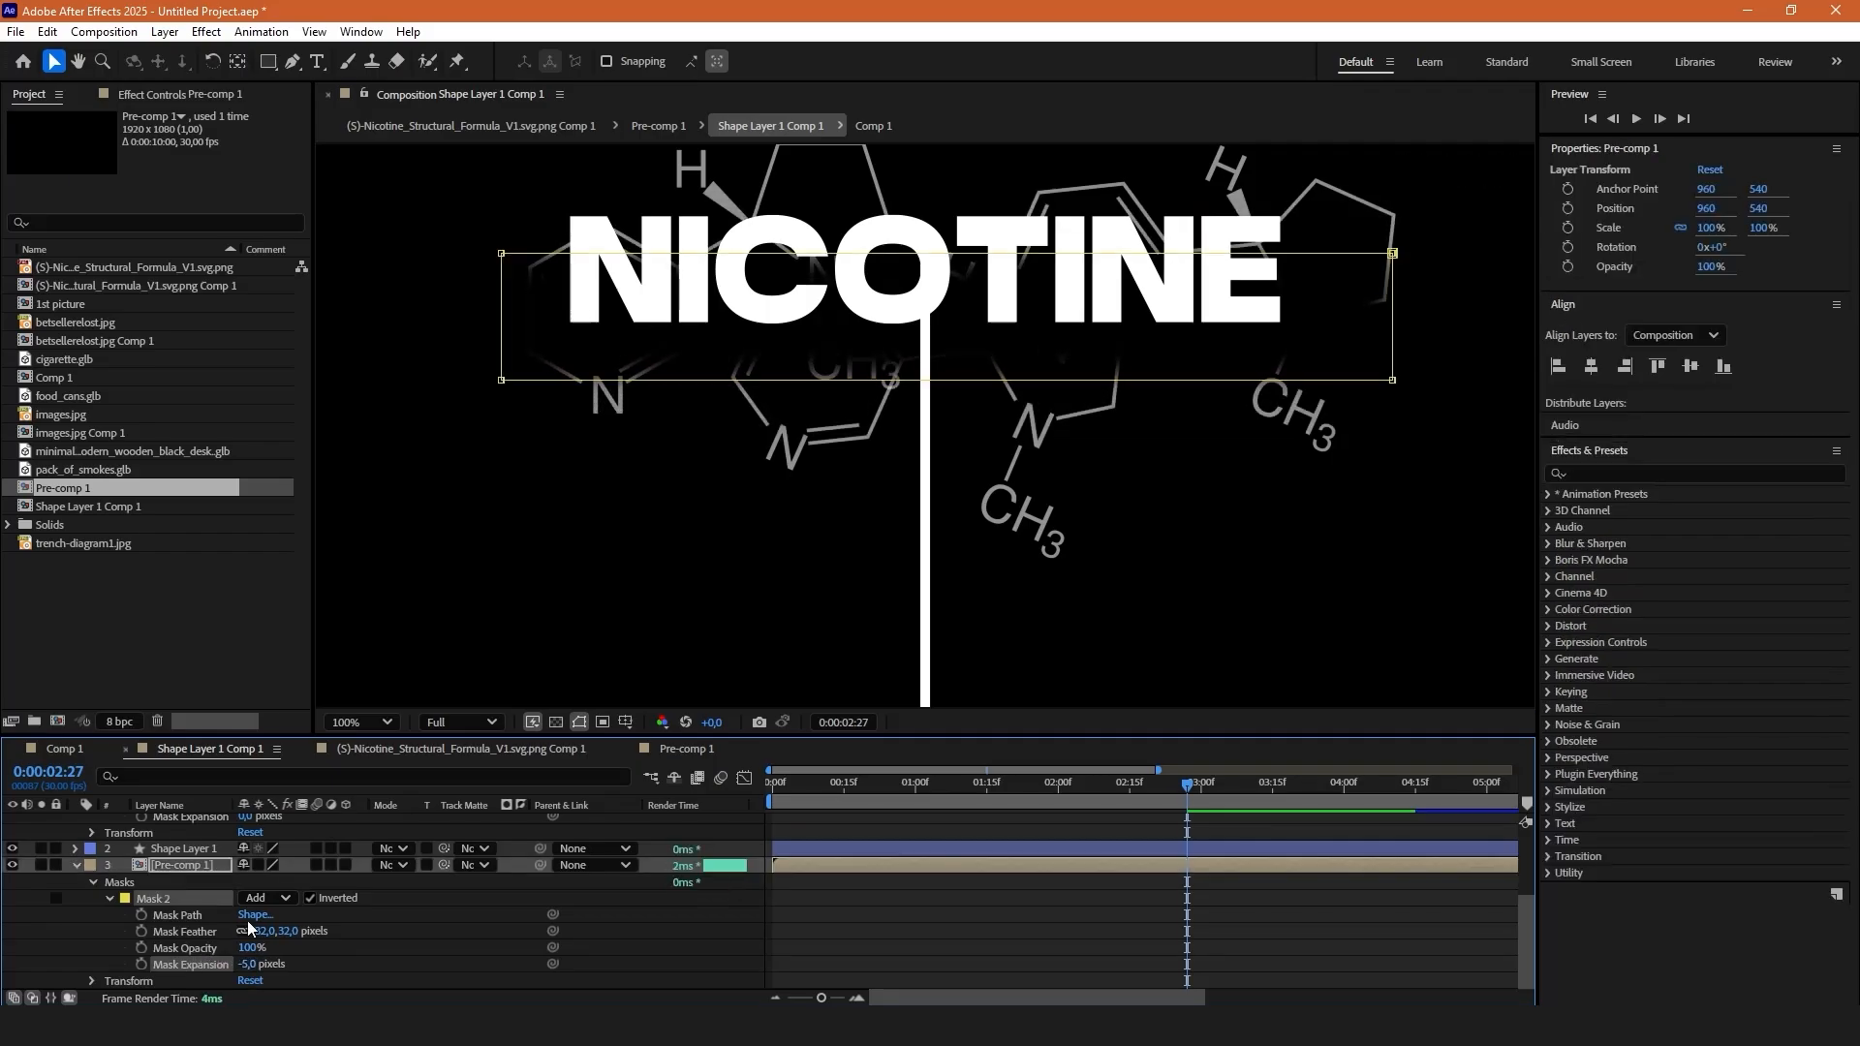
pyautogui.click(973, 938)
pyautogui.scroll(-2, 944, 463)
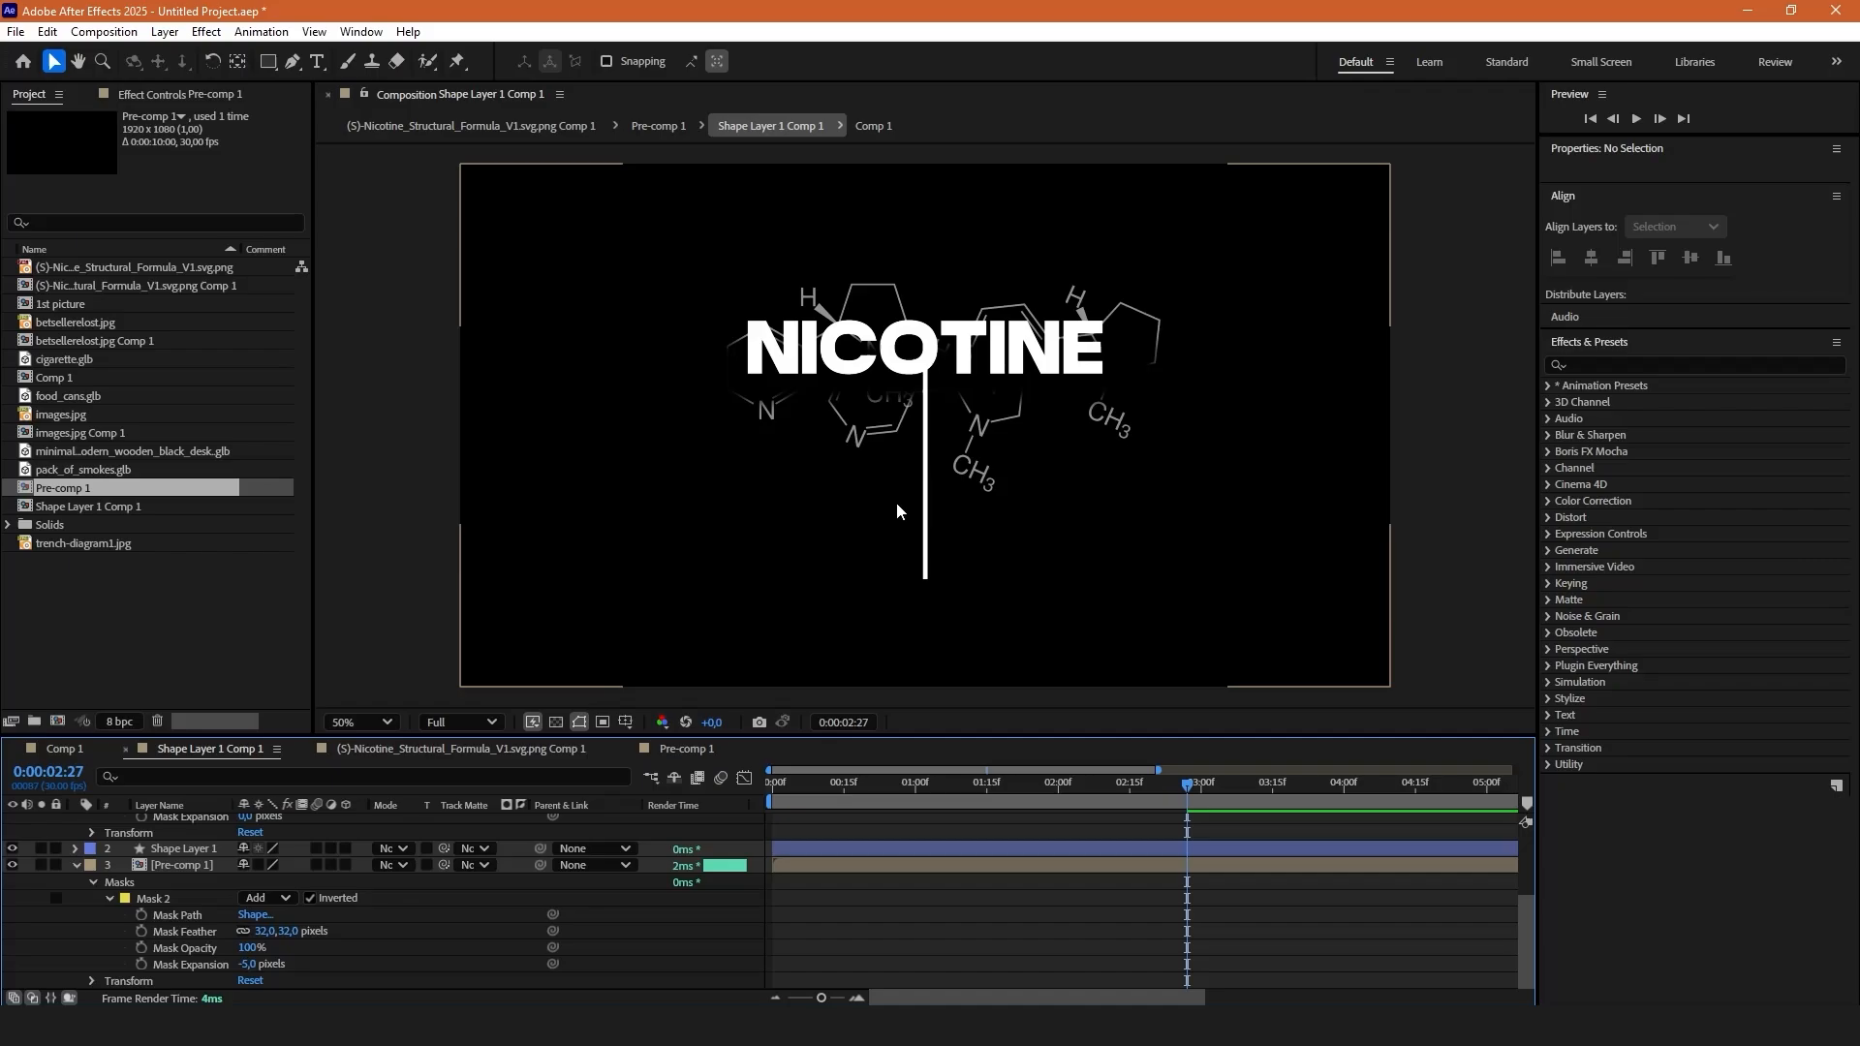
# Move the formula pre-comp layer up and slightly left to position 946, 496 behind the title.
pyautogui.click(968, 461)
pyautogui.moveTo(967, 461); pyautogui.dragTo(967, 385)
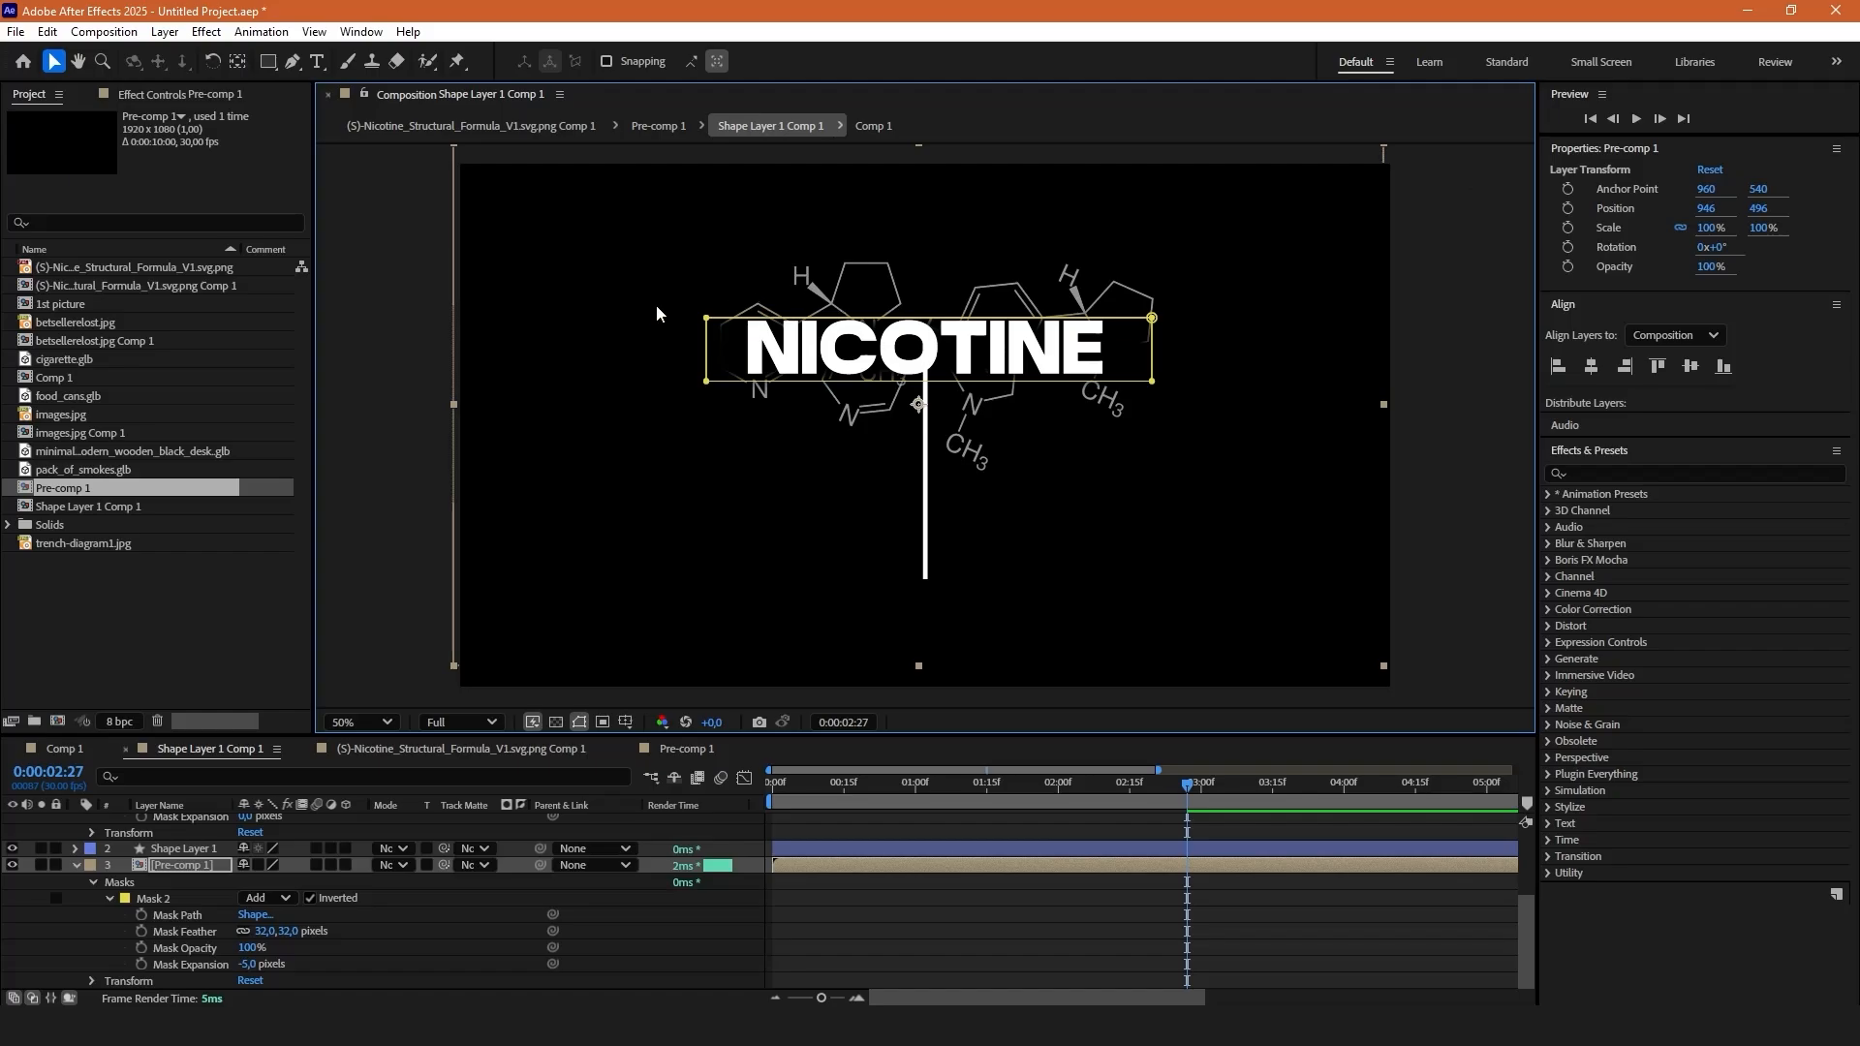
pyautogui.press('/')
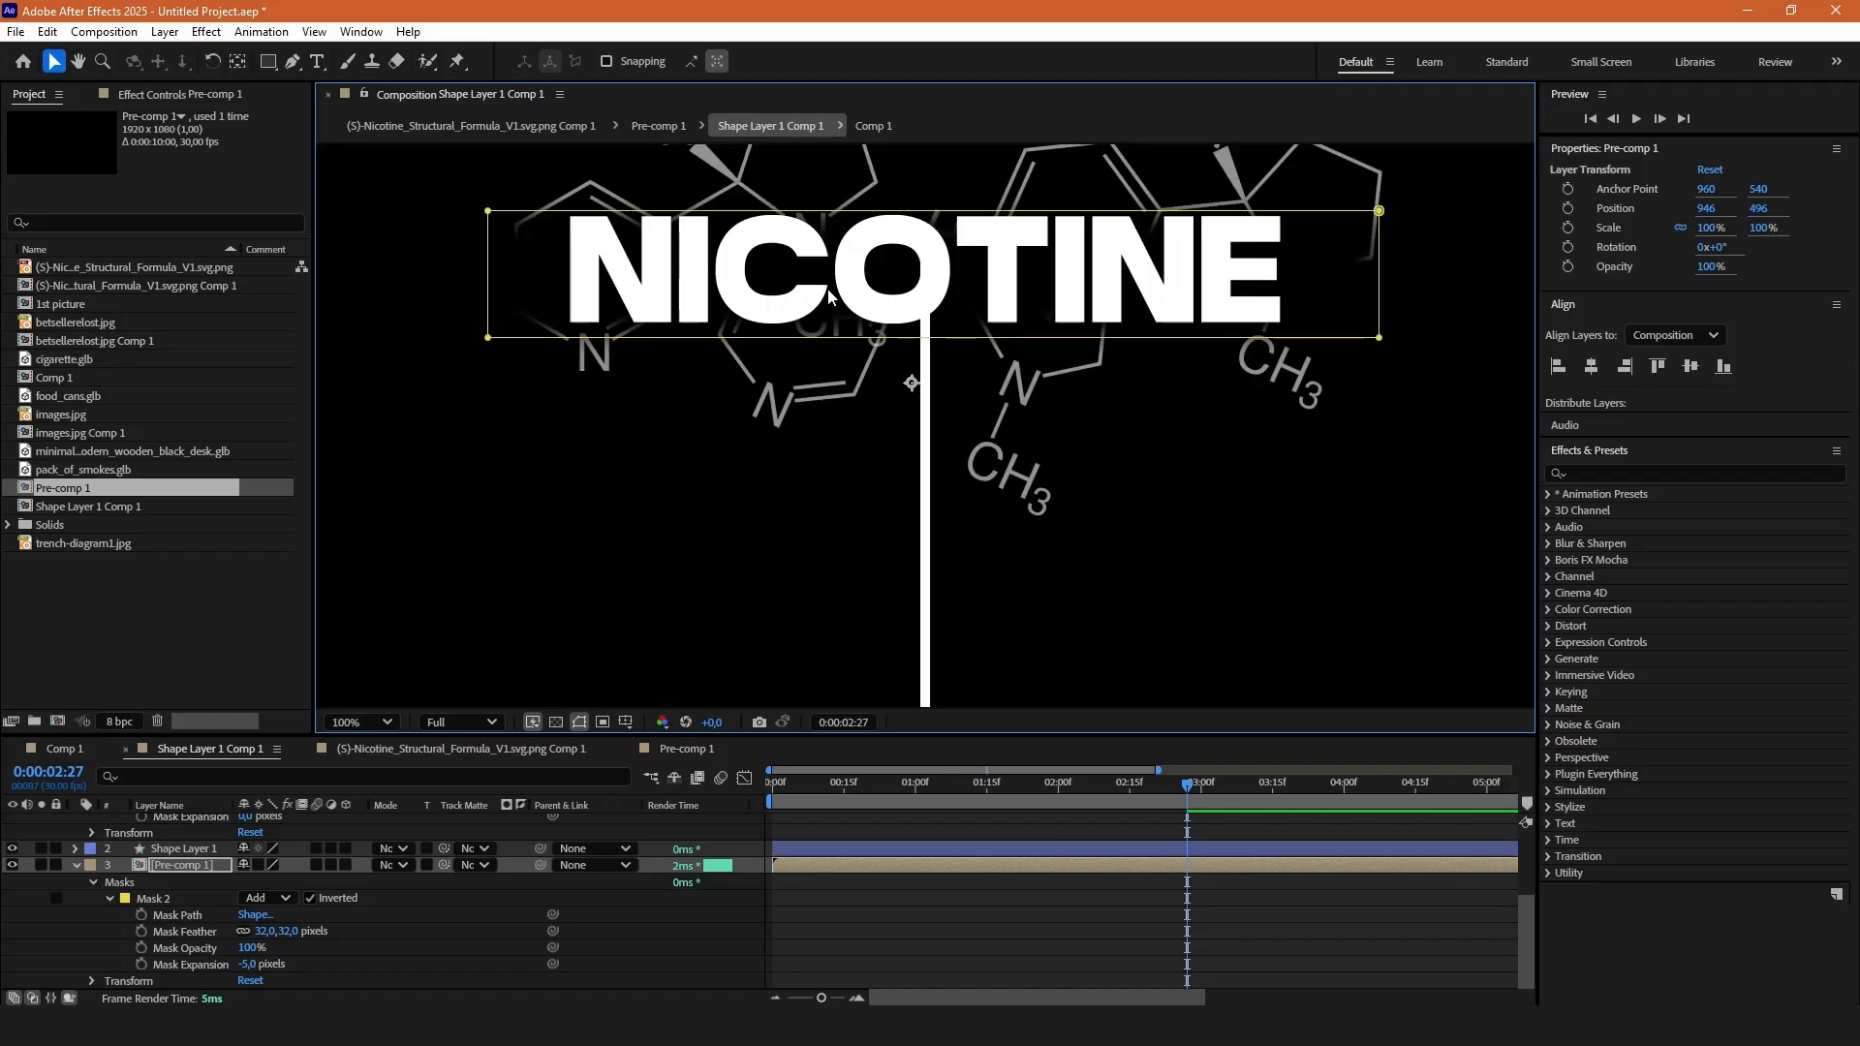
pyautogui.click(1044, 879)
pyautogui.press(',')
pyautogui.press(',')
# Pre-compose Shape Layer 1, which holds the vertical line.
pyautogui.scroll(3, 188, 866)
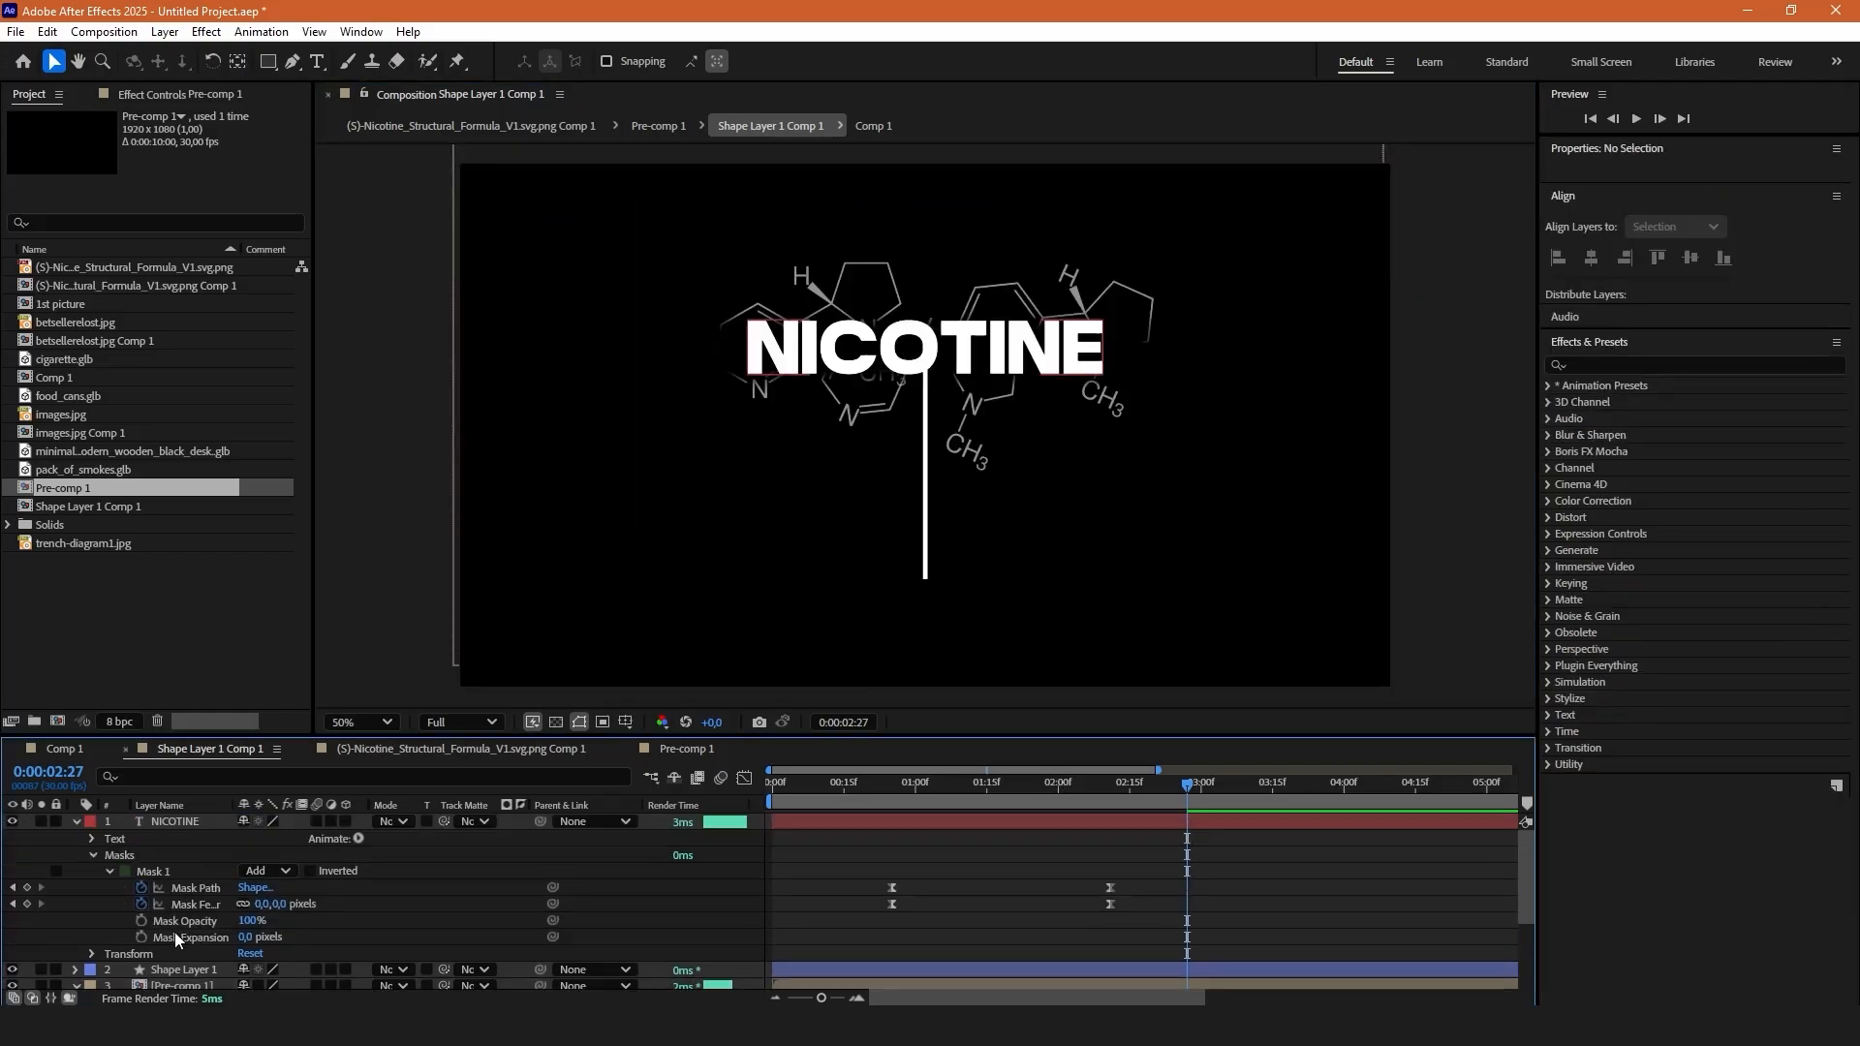
pyautogui.click(189, 971)
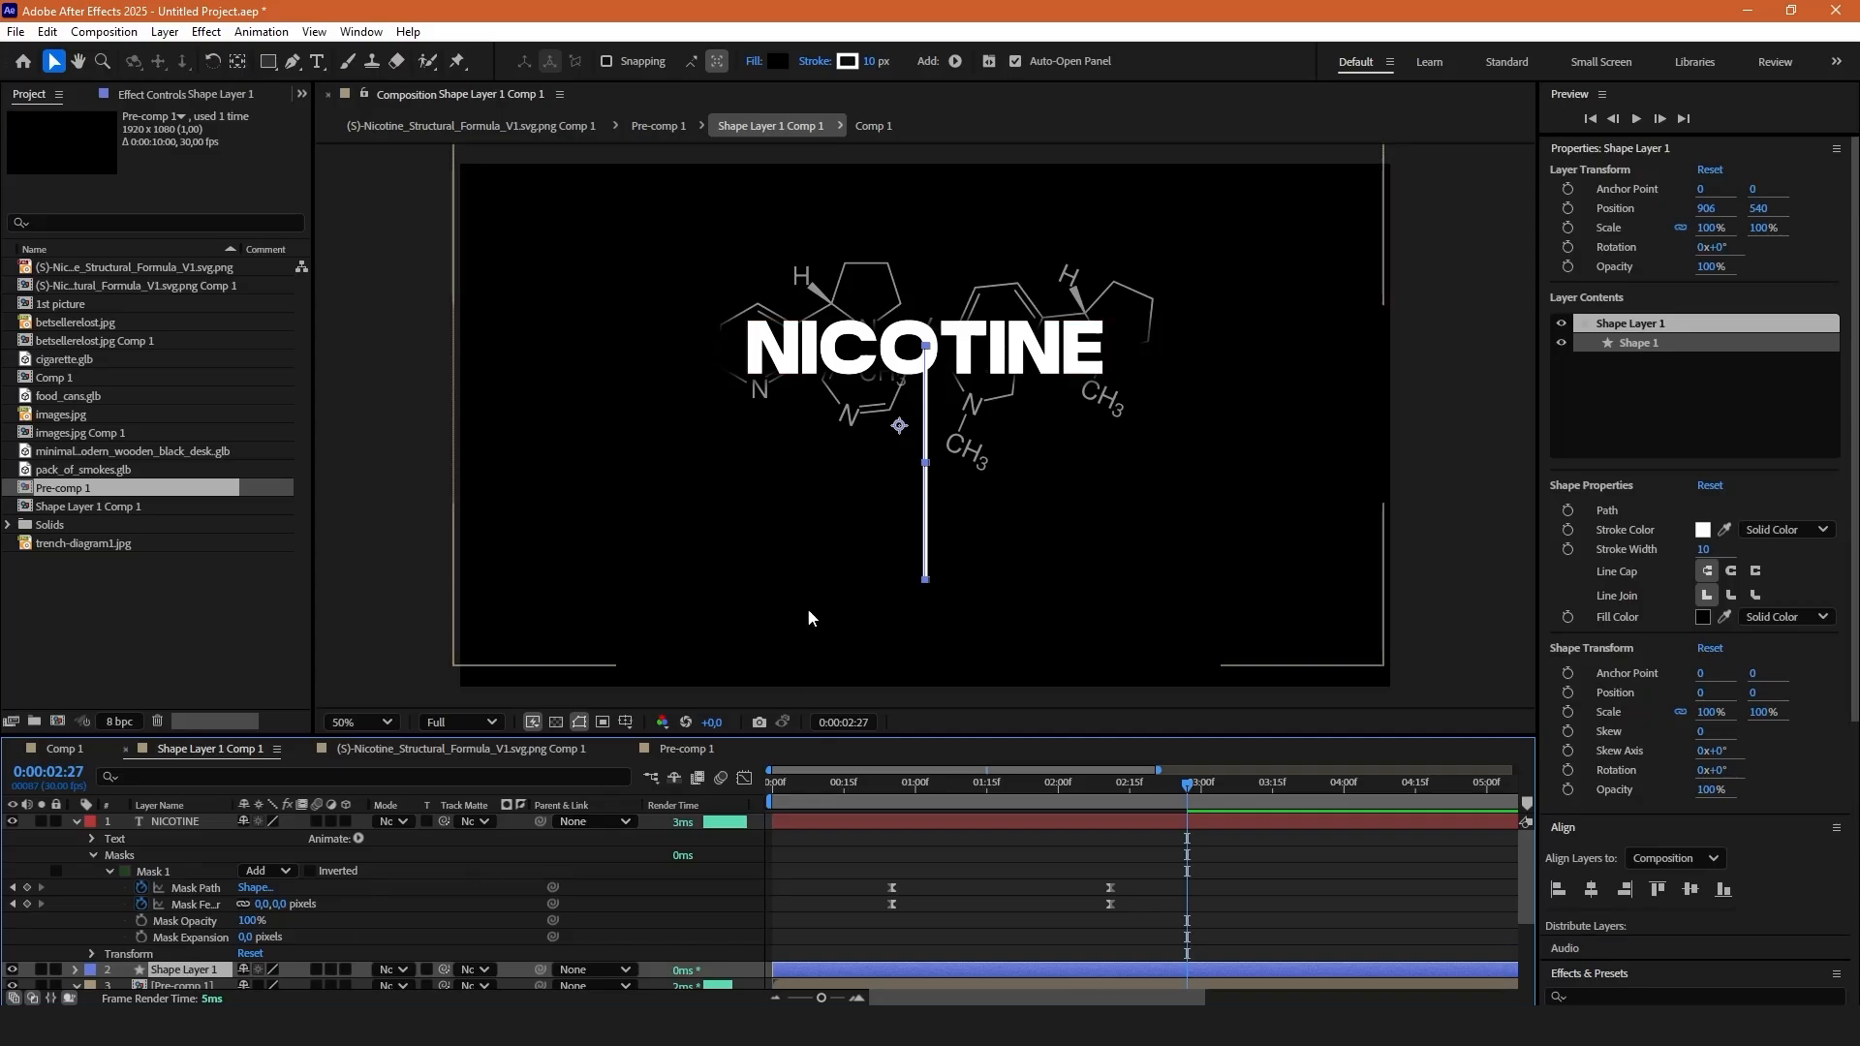
pyautogui.scroll(-3, 78, 858)
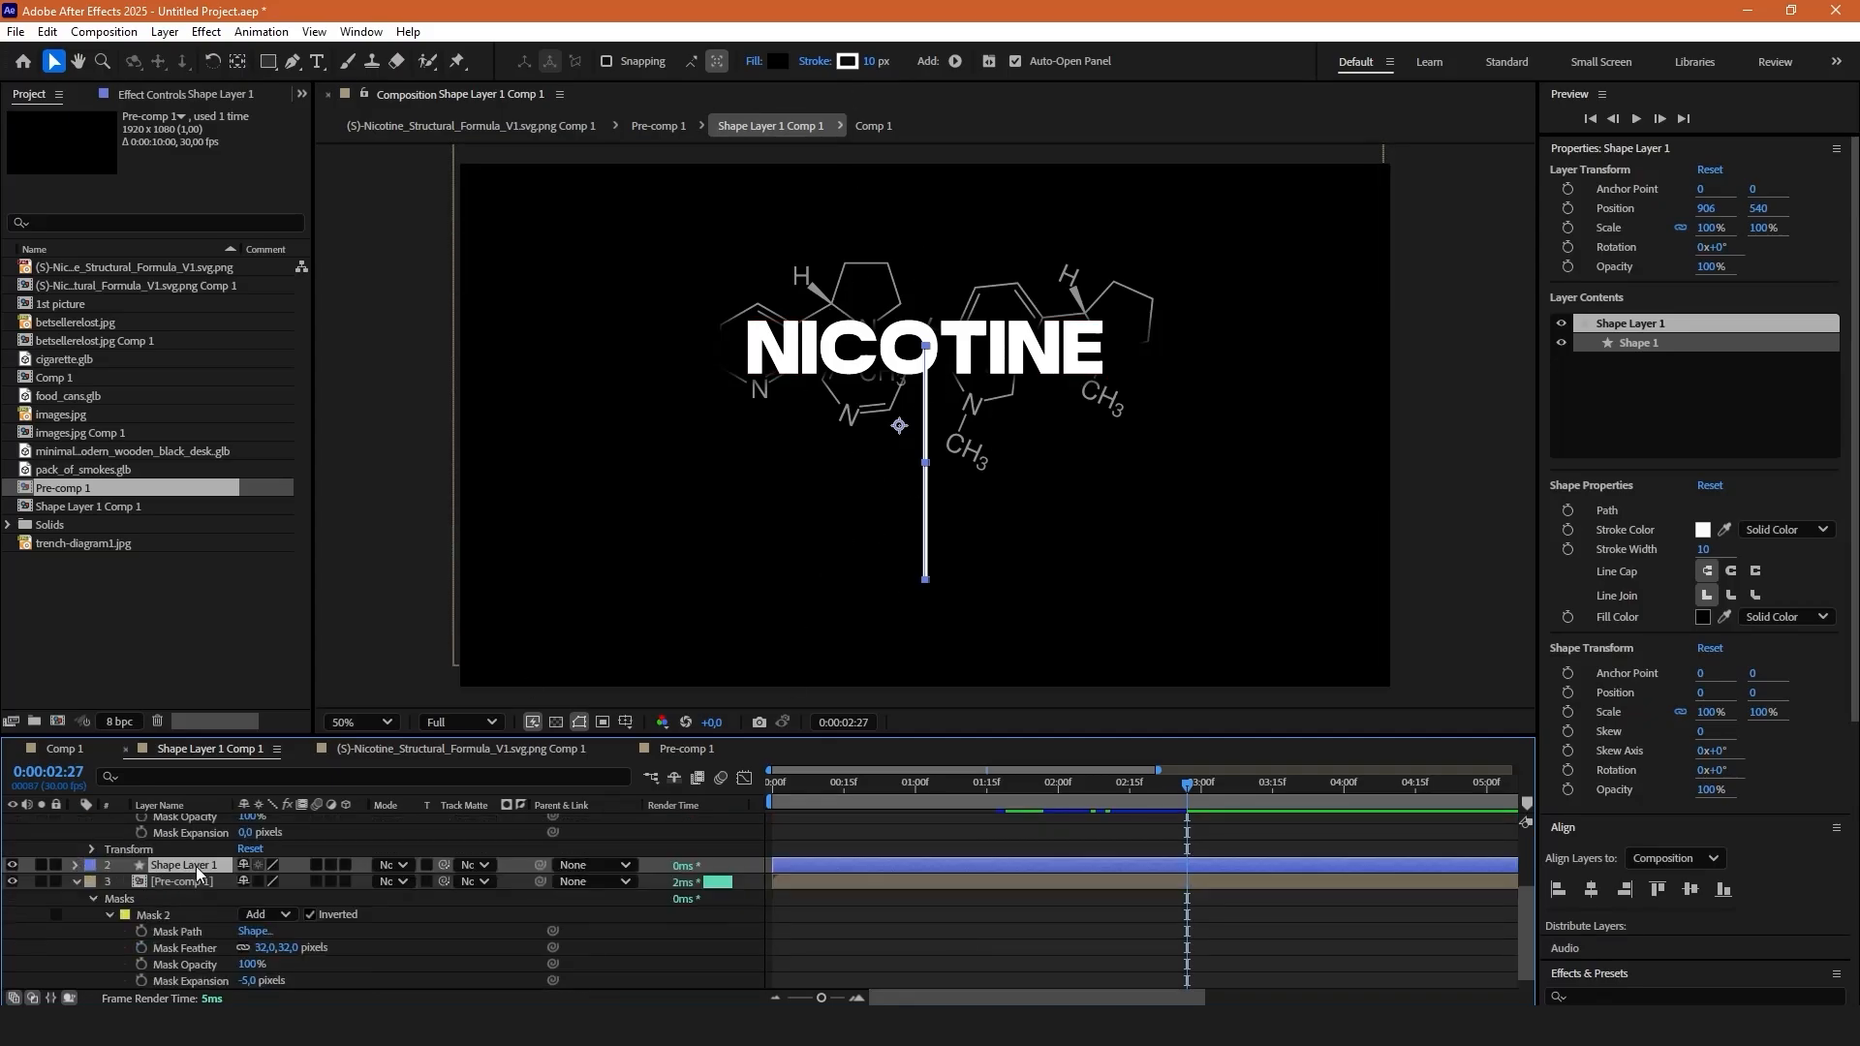
pyautogui.rightClick(196, 866)
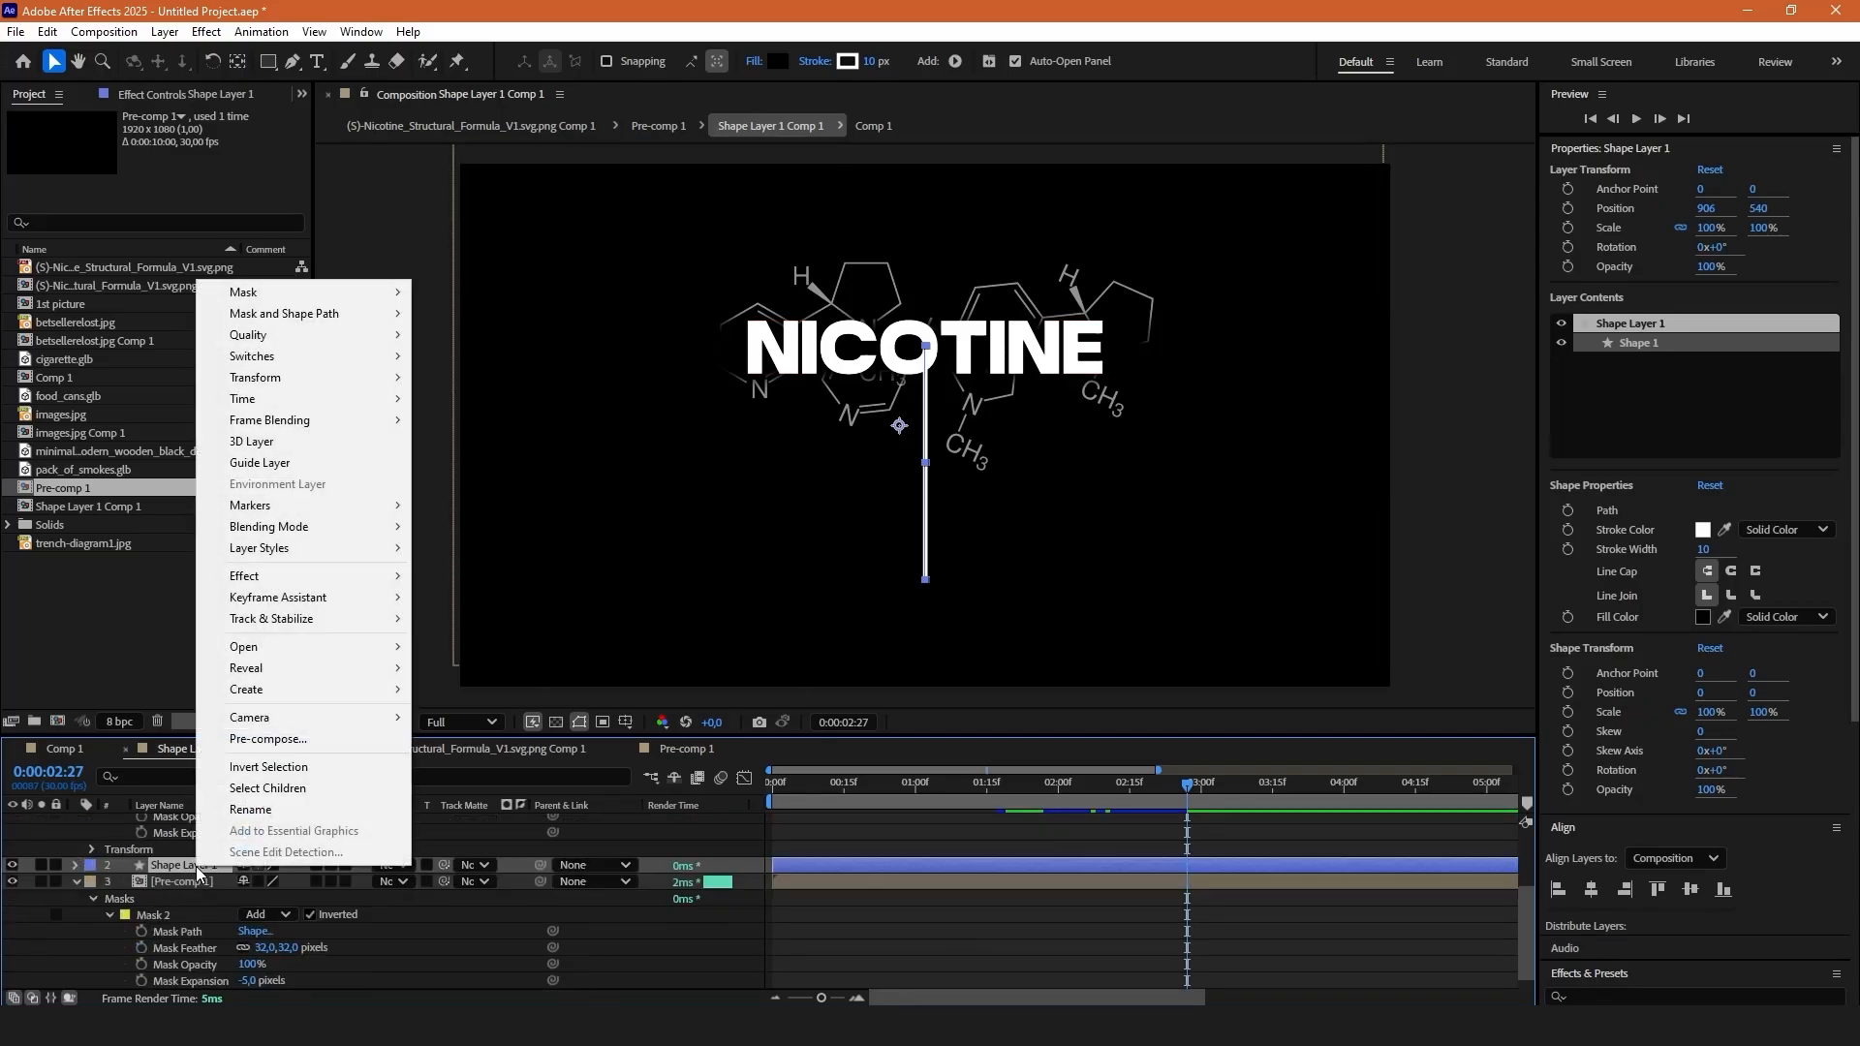
pyautogui.click(320, 742)
pyautogui.click(1013, 657)
# Draw a rectangular mask on the pre-composed line layer from the base of NICOTINE to just above the line's lower end.
pyautogui.press('.')
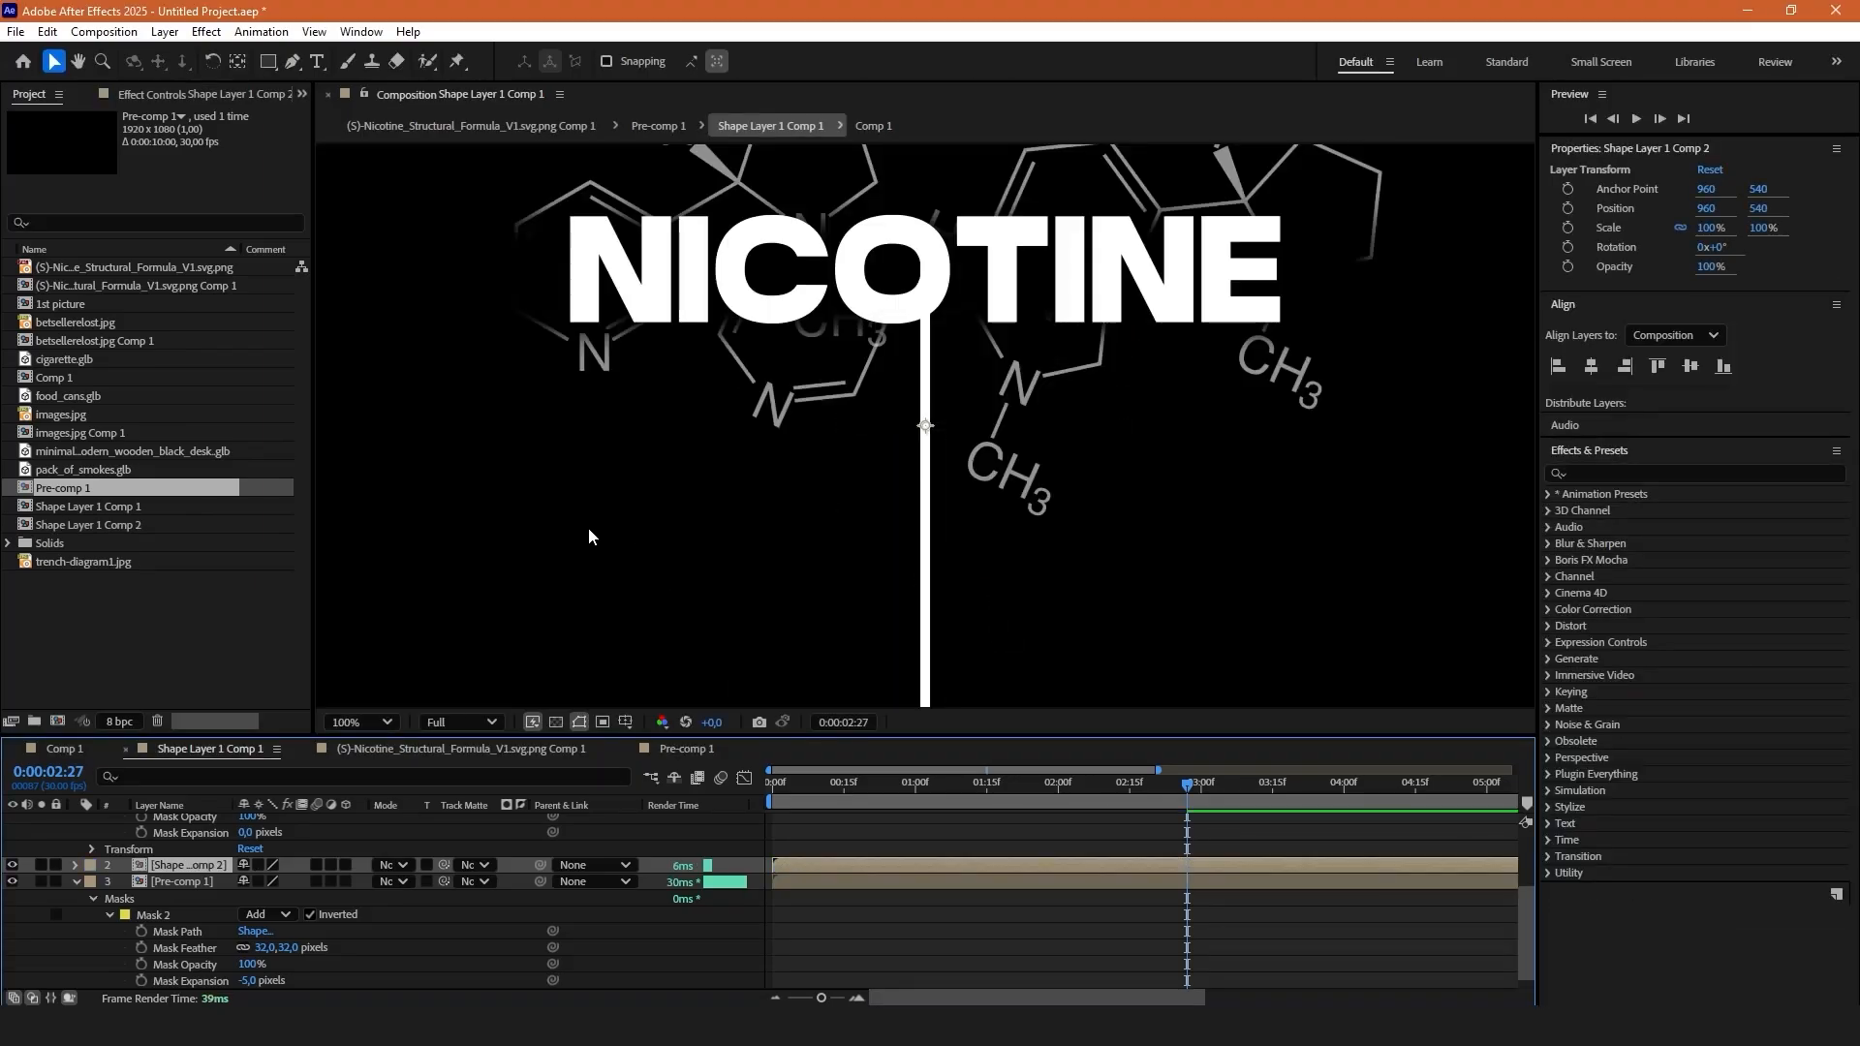
pyautogui.press('q')
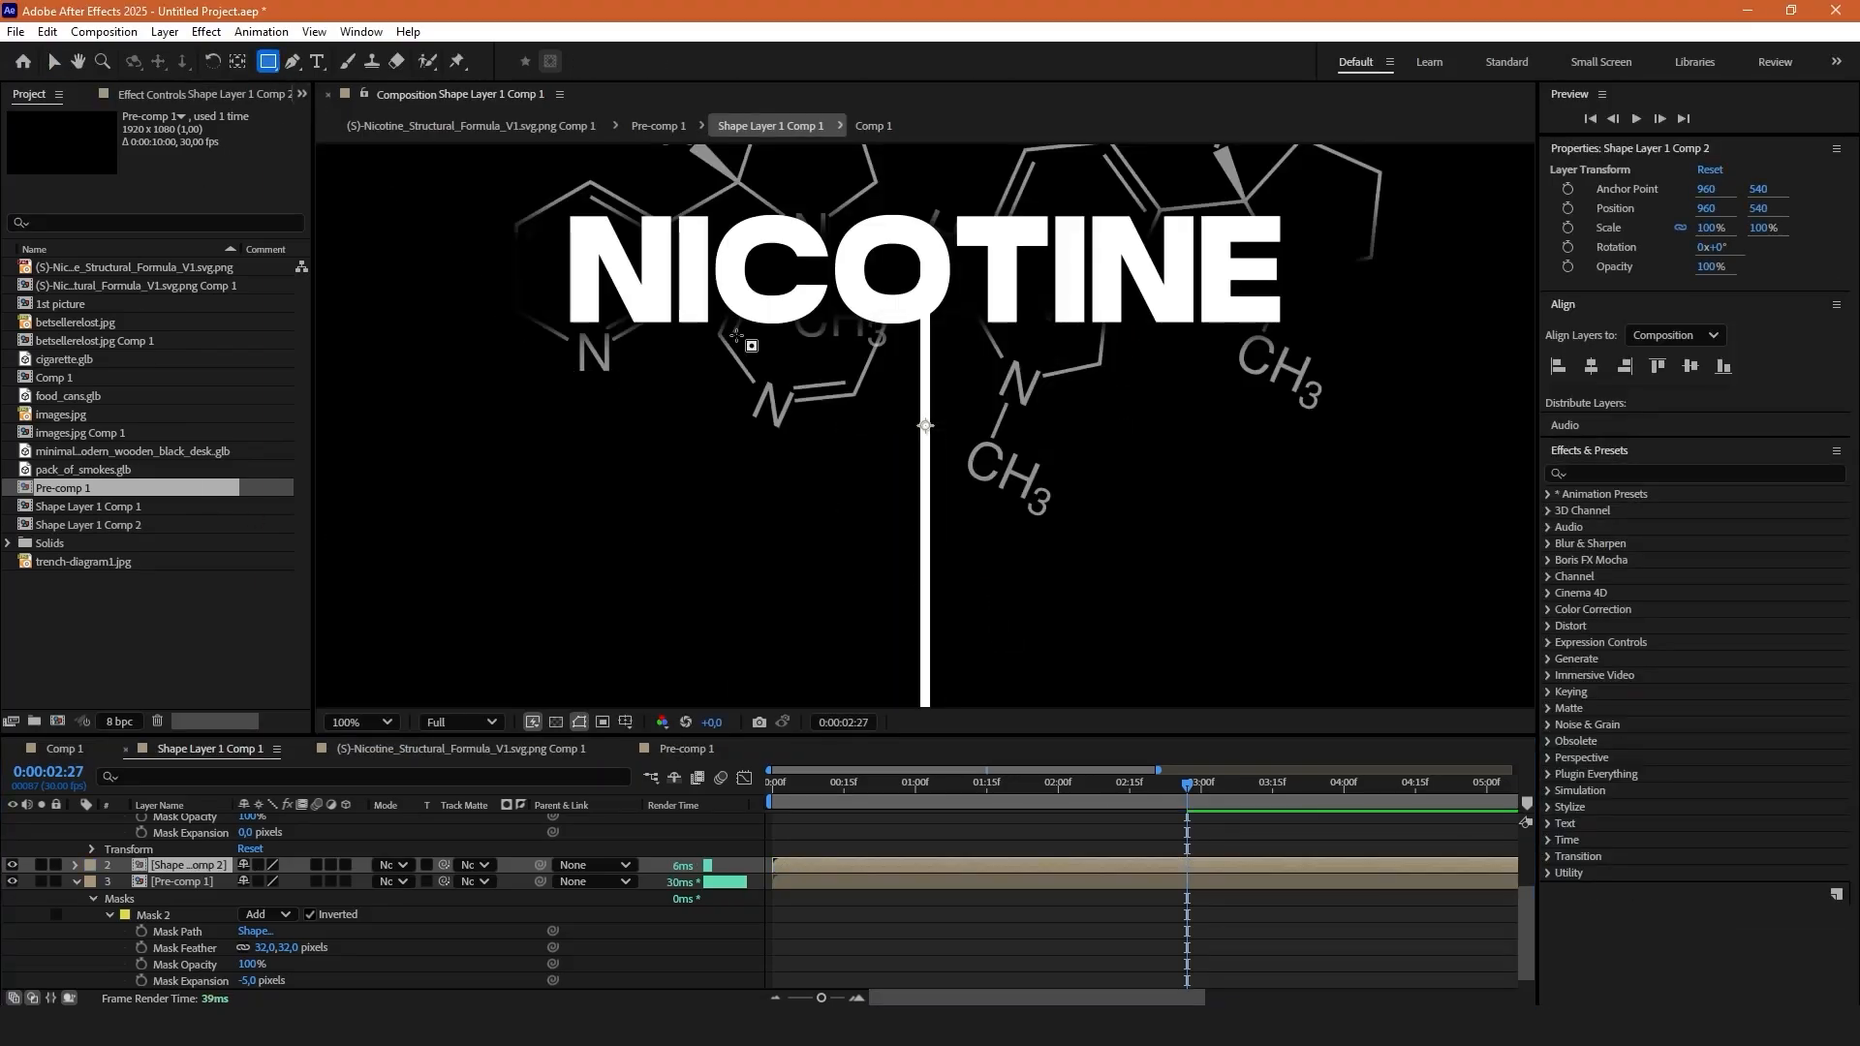
pyautogui.press(',')
pyautogui.press(',')
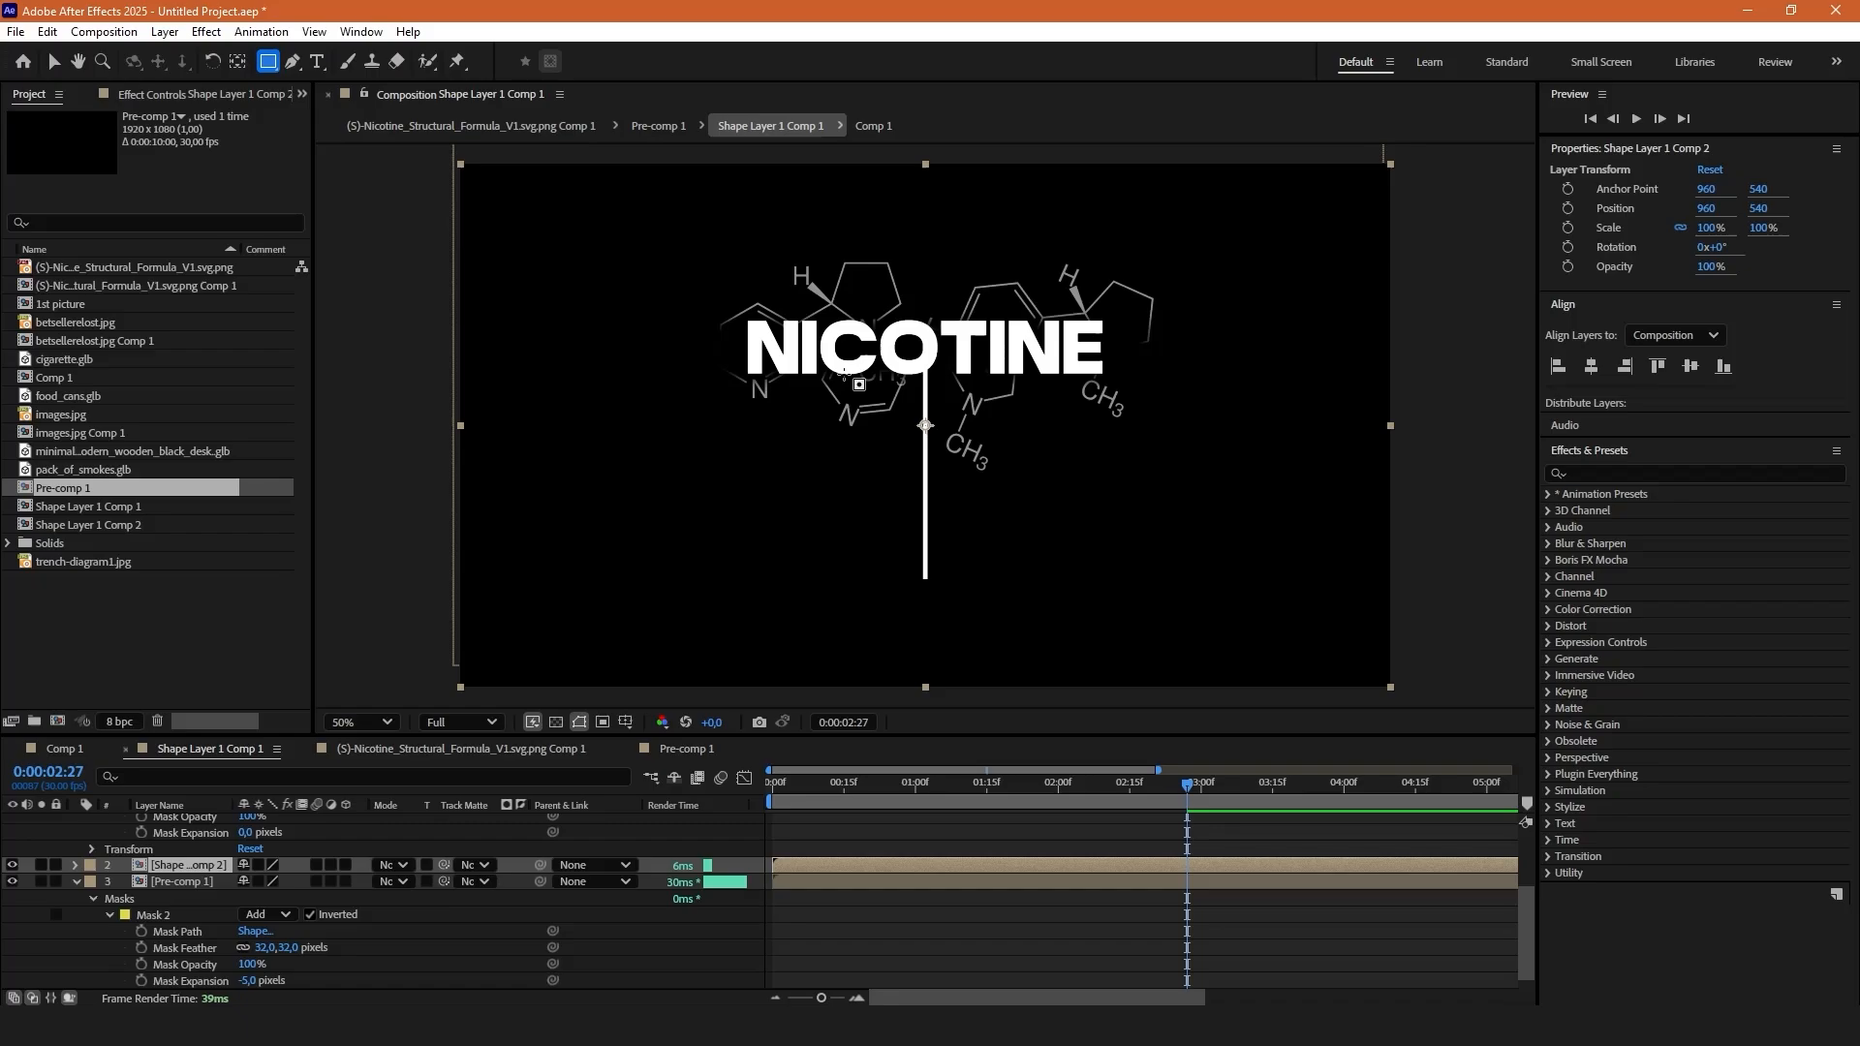
pyautogui.moveTo(842, 364); pyautogui.dragTo(1022, 559)
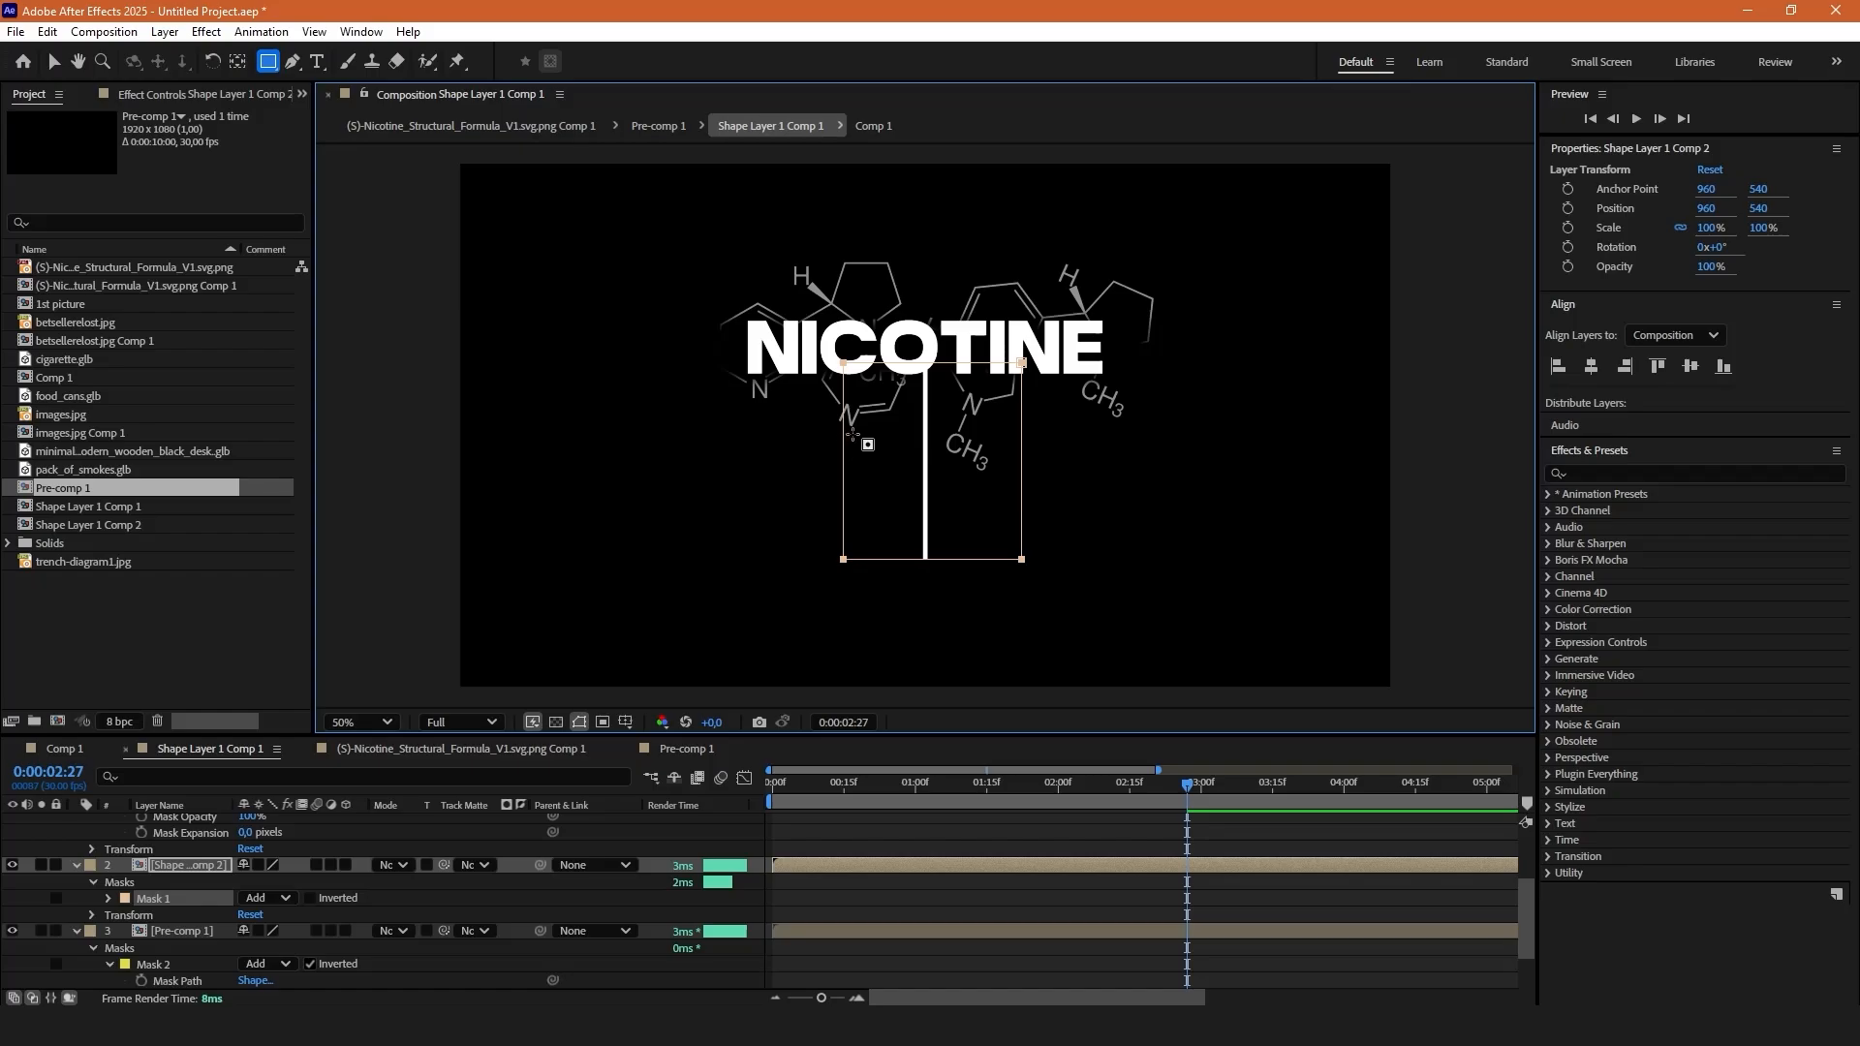
# Shift the line's mask down below the title letters and raise its lower edge slightly above the line's end.
pyautogui.click(54, 61)
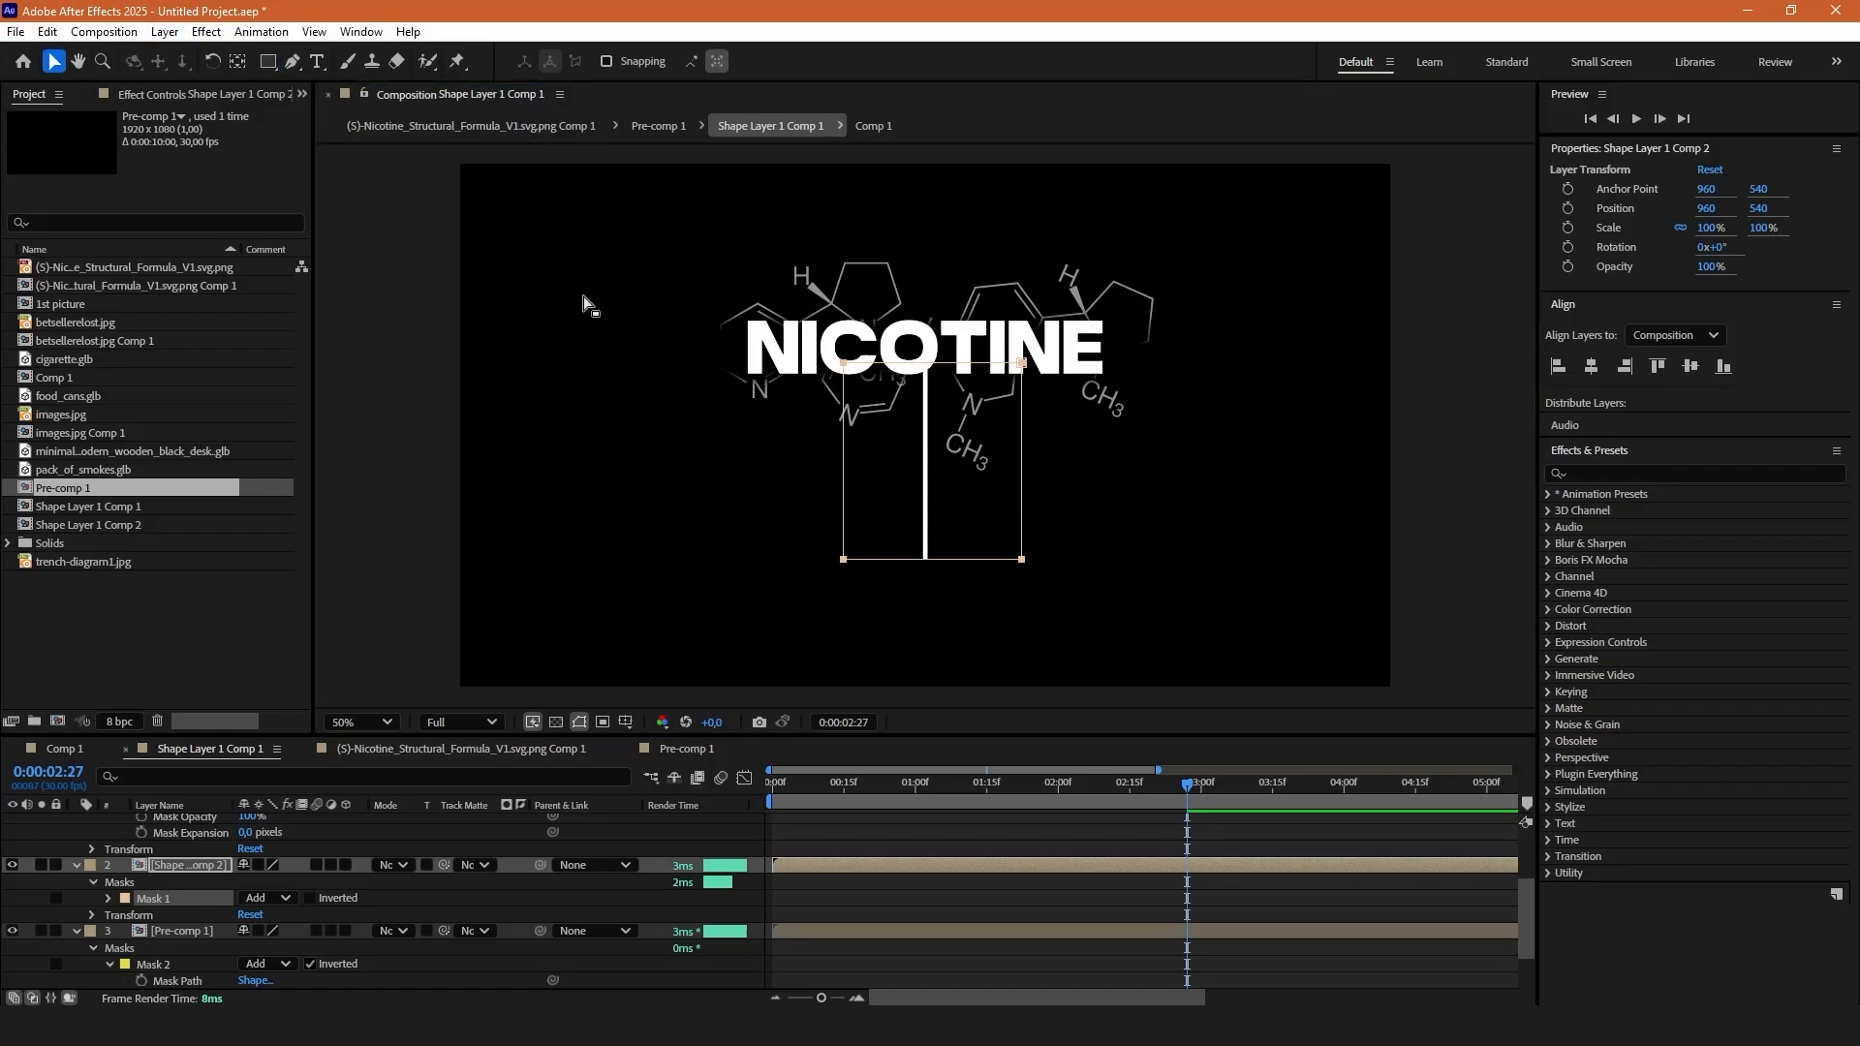
pyautogui.press('.')
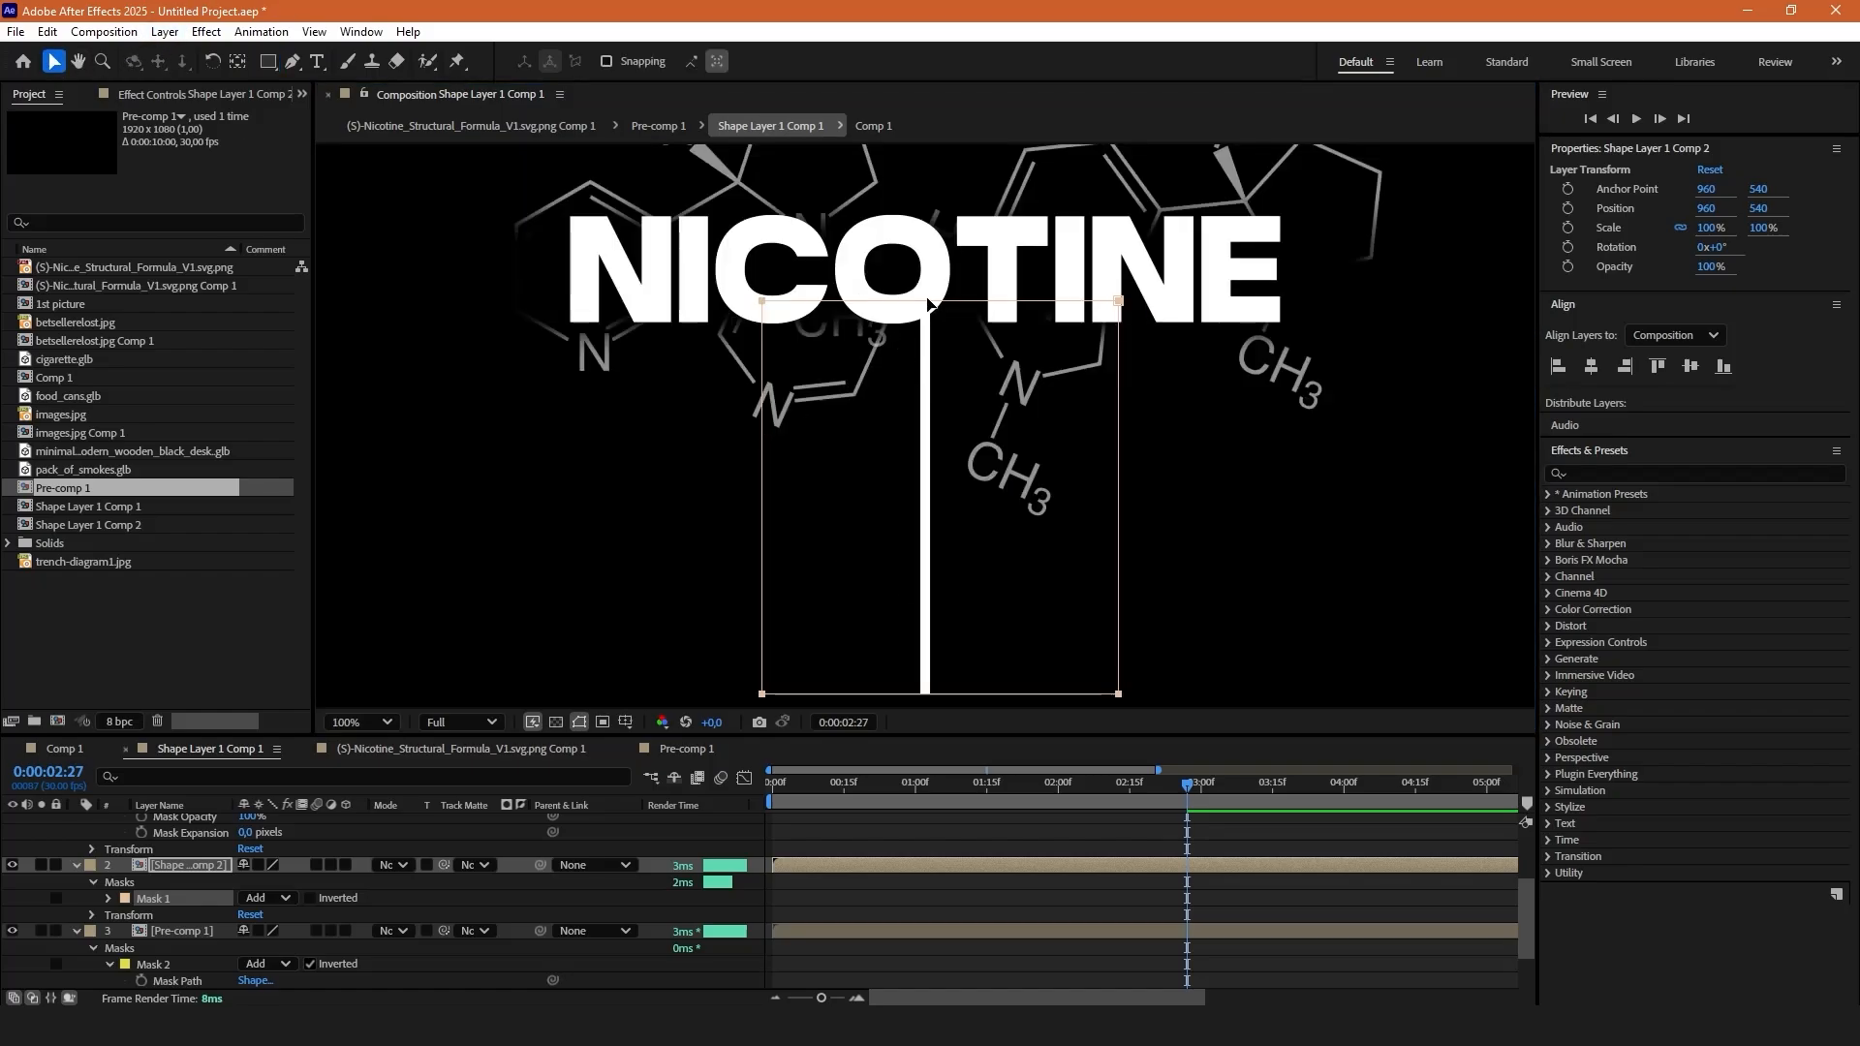
pyautogui.press(',')
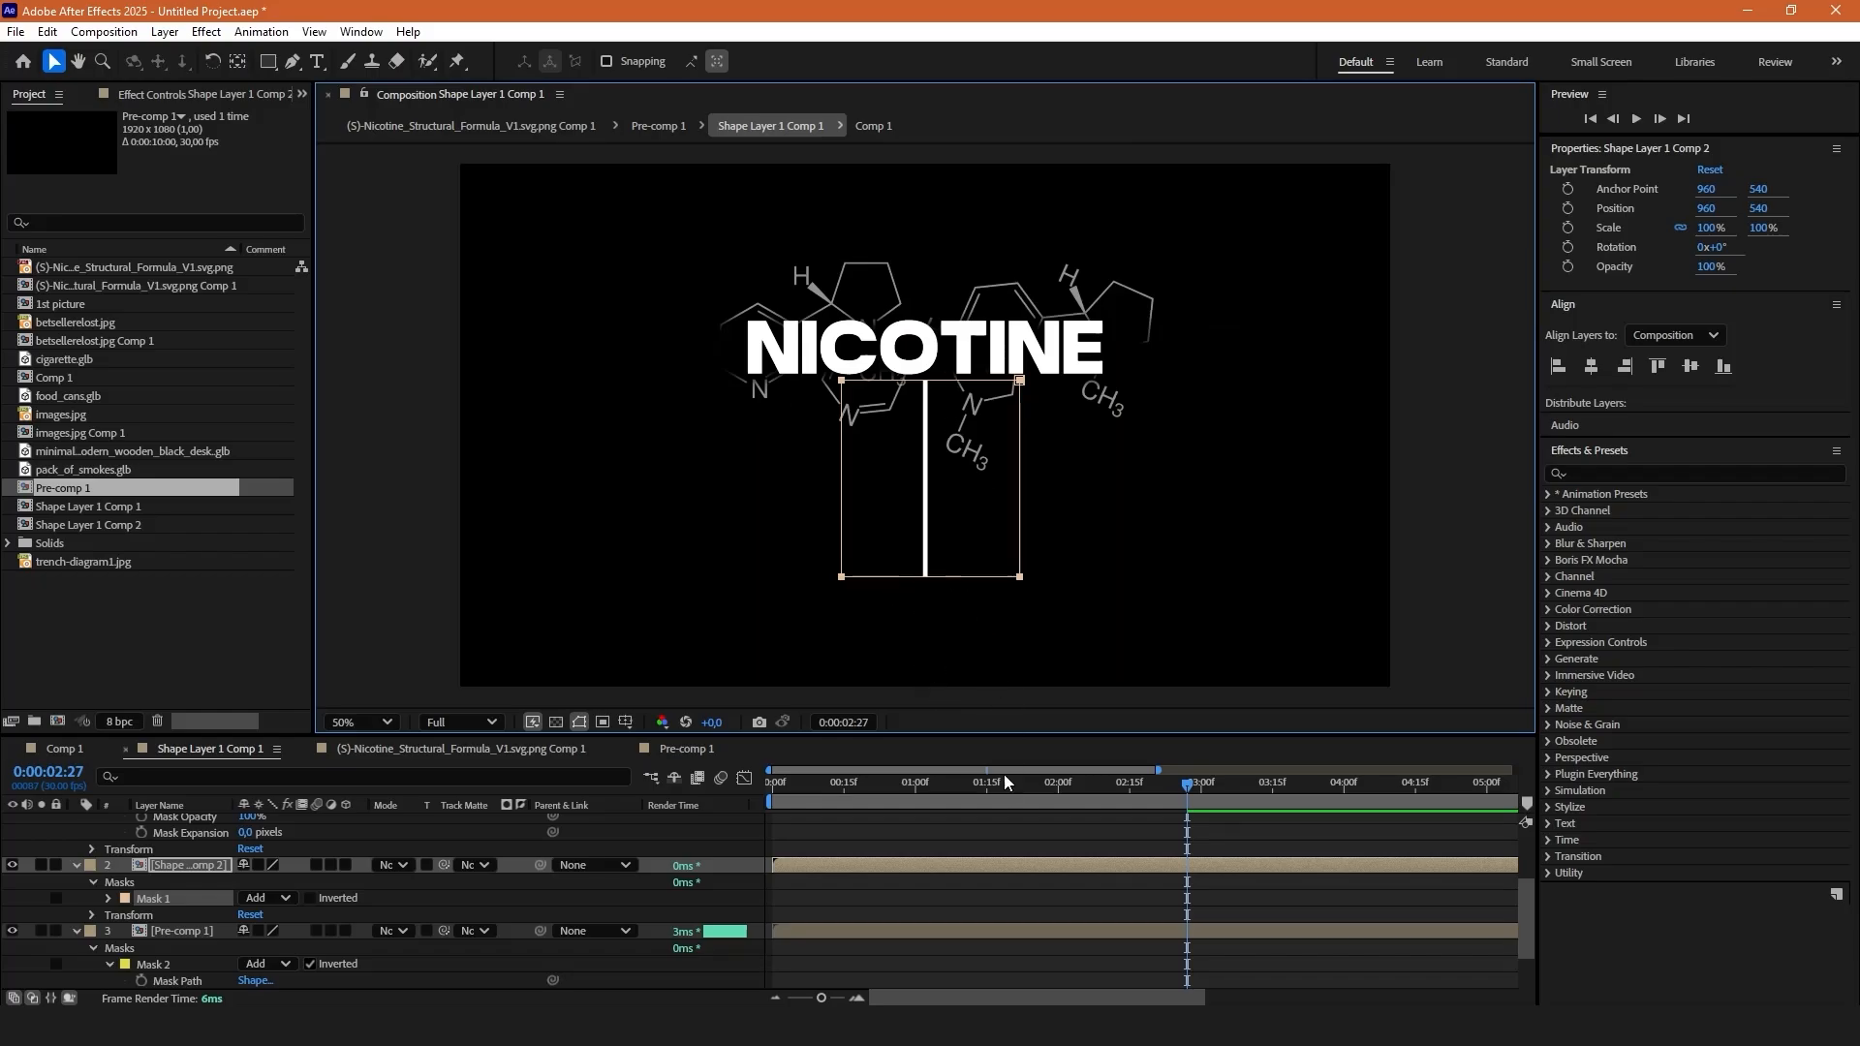
pyautogui.moveTo(939, 582)
pyautogui.mouseDown()
pyautogui.moveTo(922, 605)
pyautogui.moveTo(925, 564)
pyautogui.mouseUp()
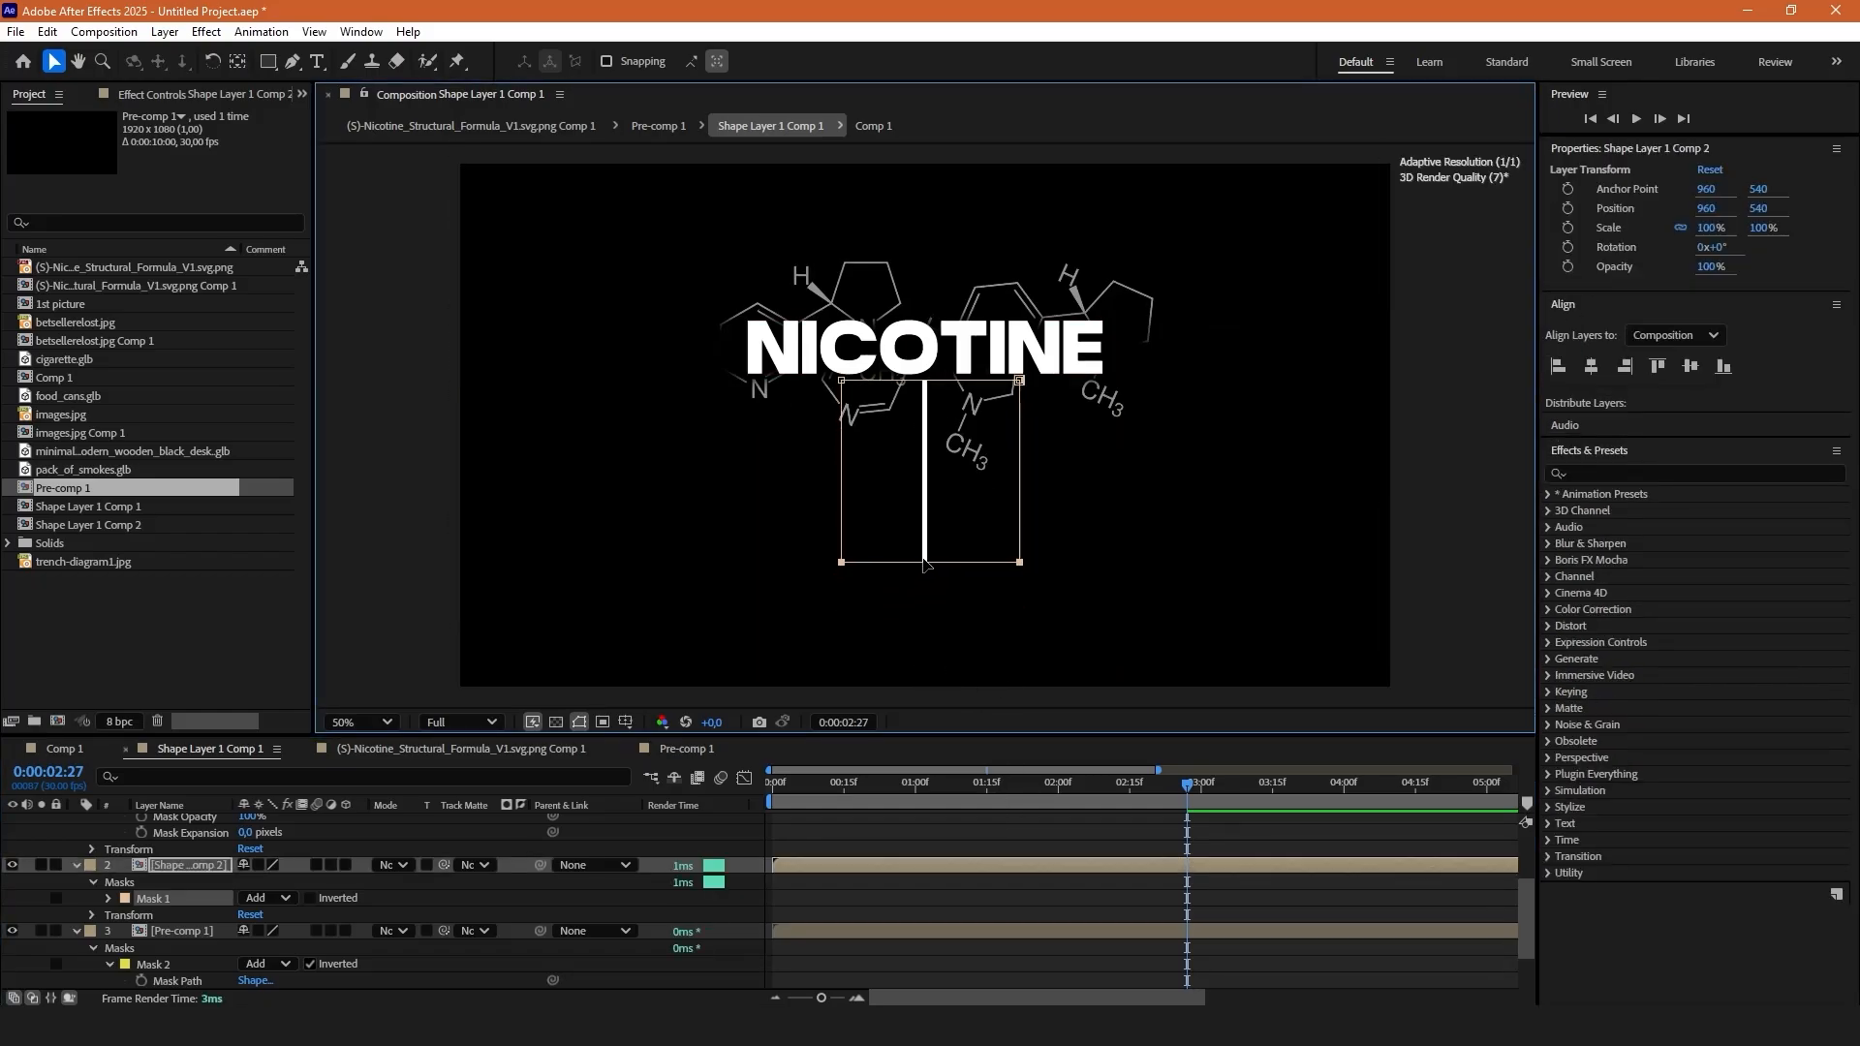
# Set the Mask Feather of the line's mask to 41 pixels and check the softened line ends.
pyautogui.scroll(2, 188, 911)
pyautogui.click(107, 950)
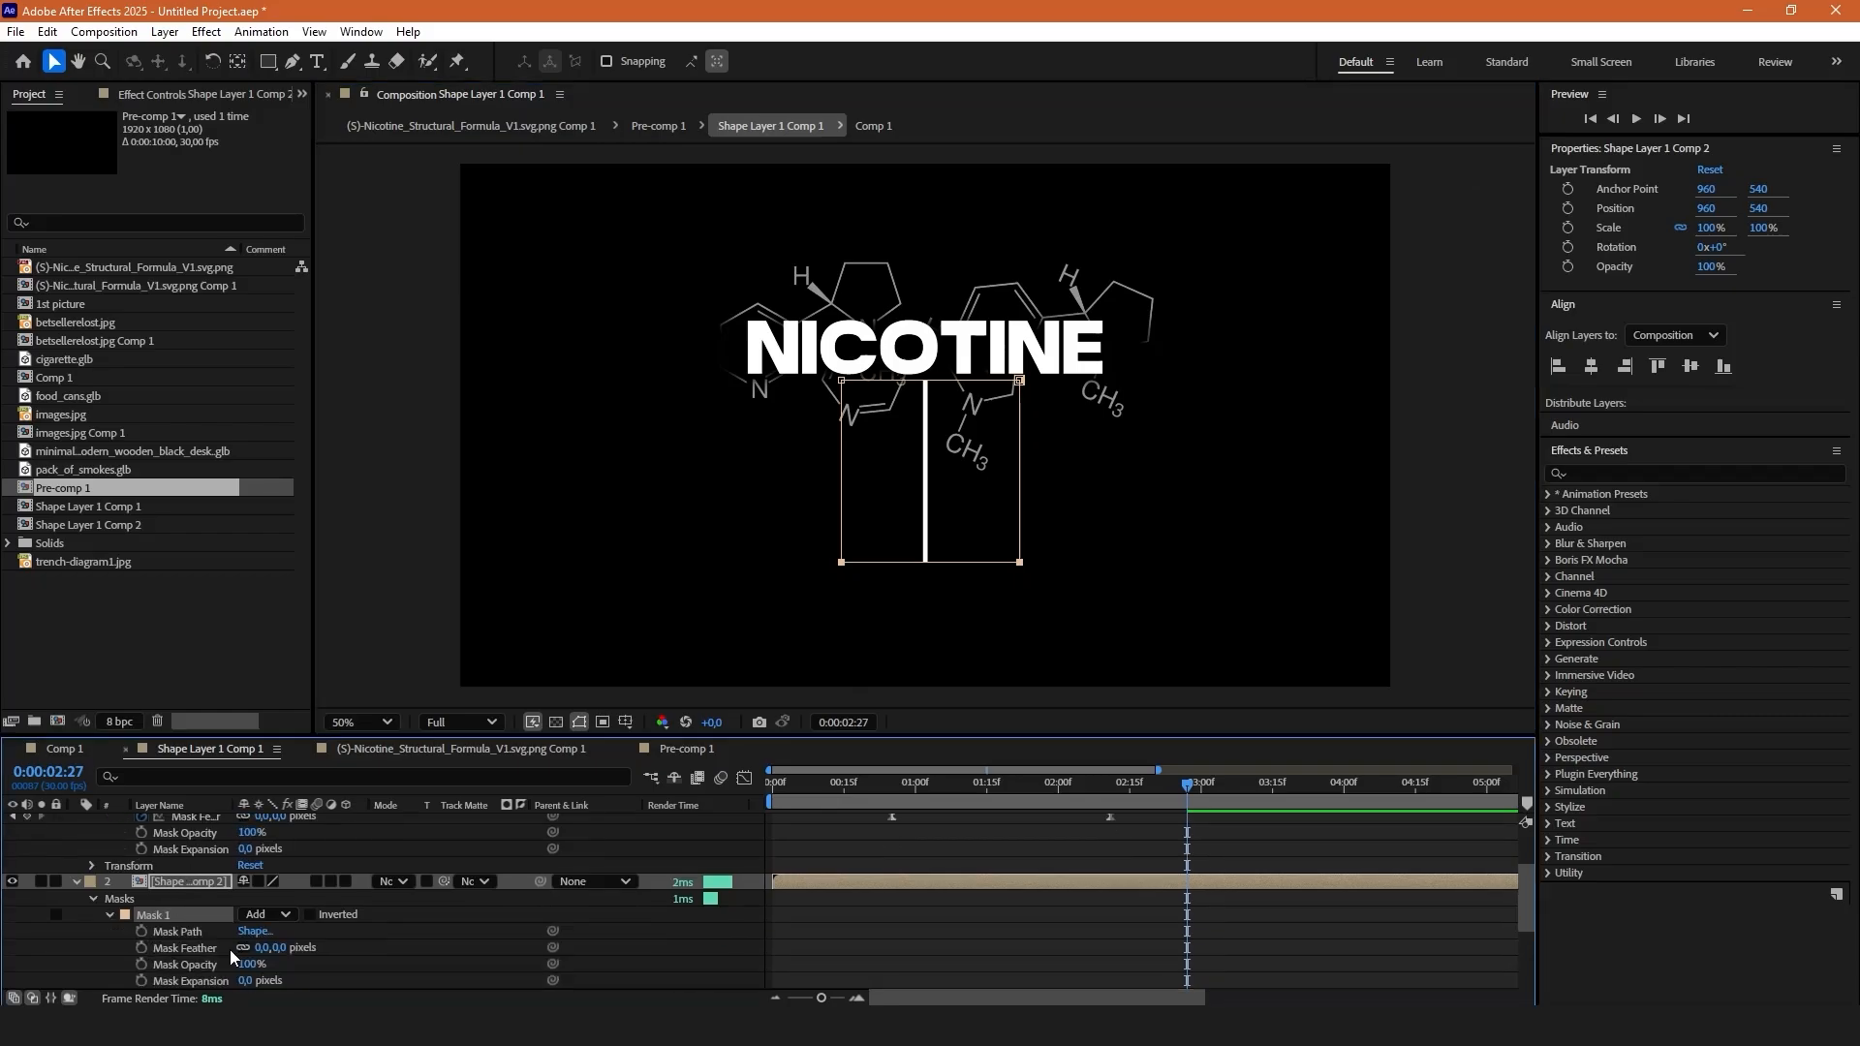
pyautogui.moveTo(279, 954); pyautogui.dragTo(306, 950)
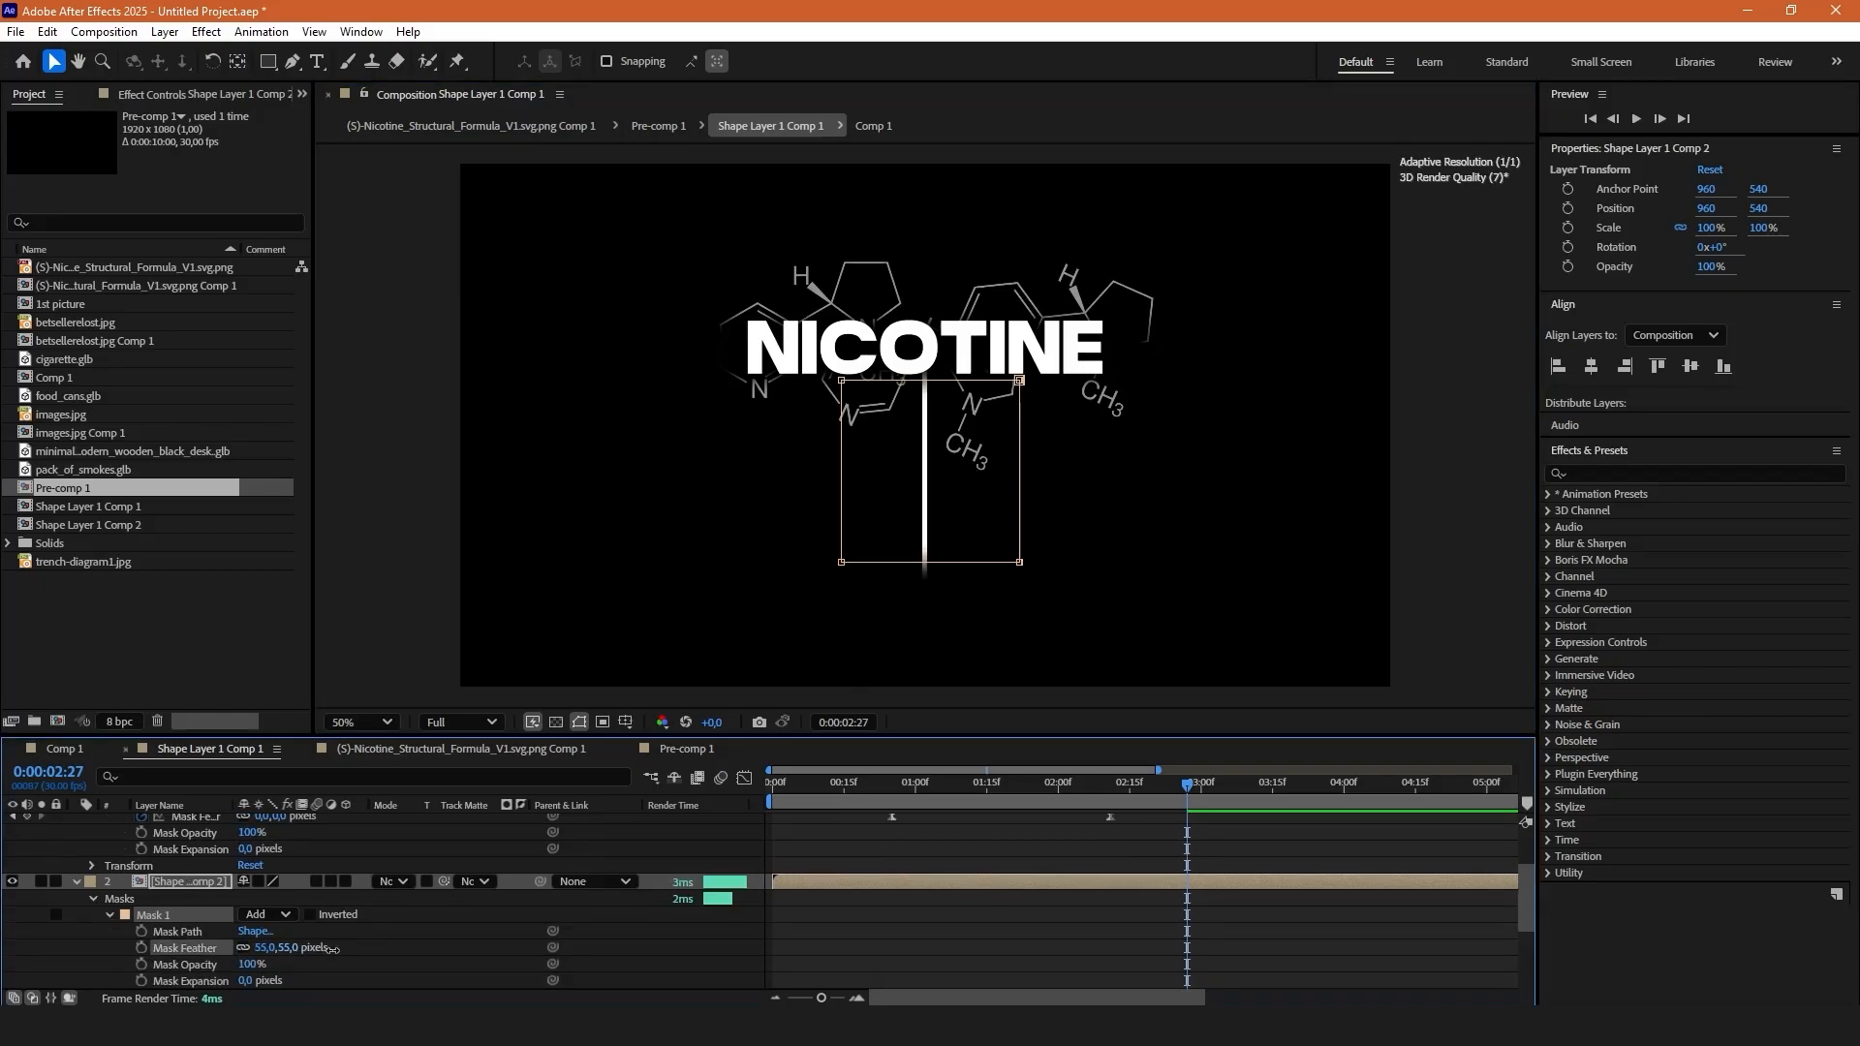
pyautogui.click(959, 523)
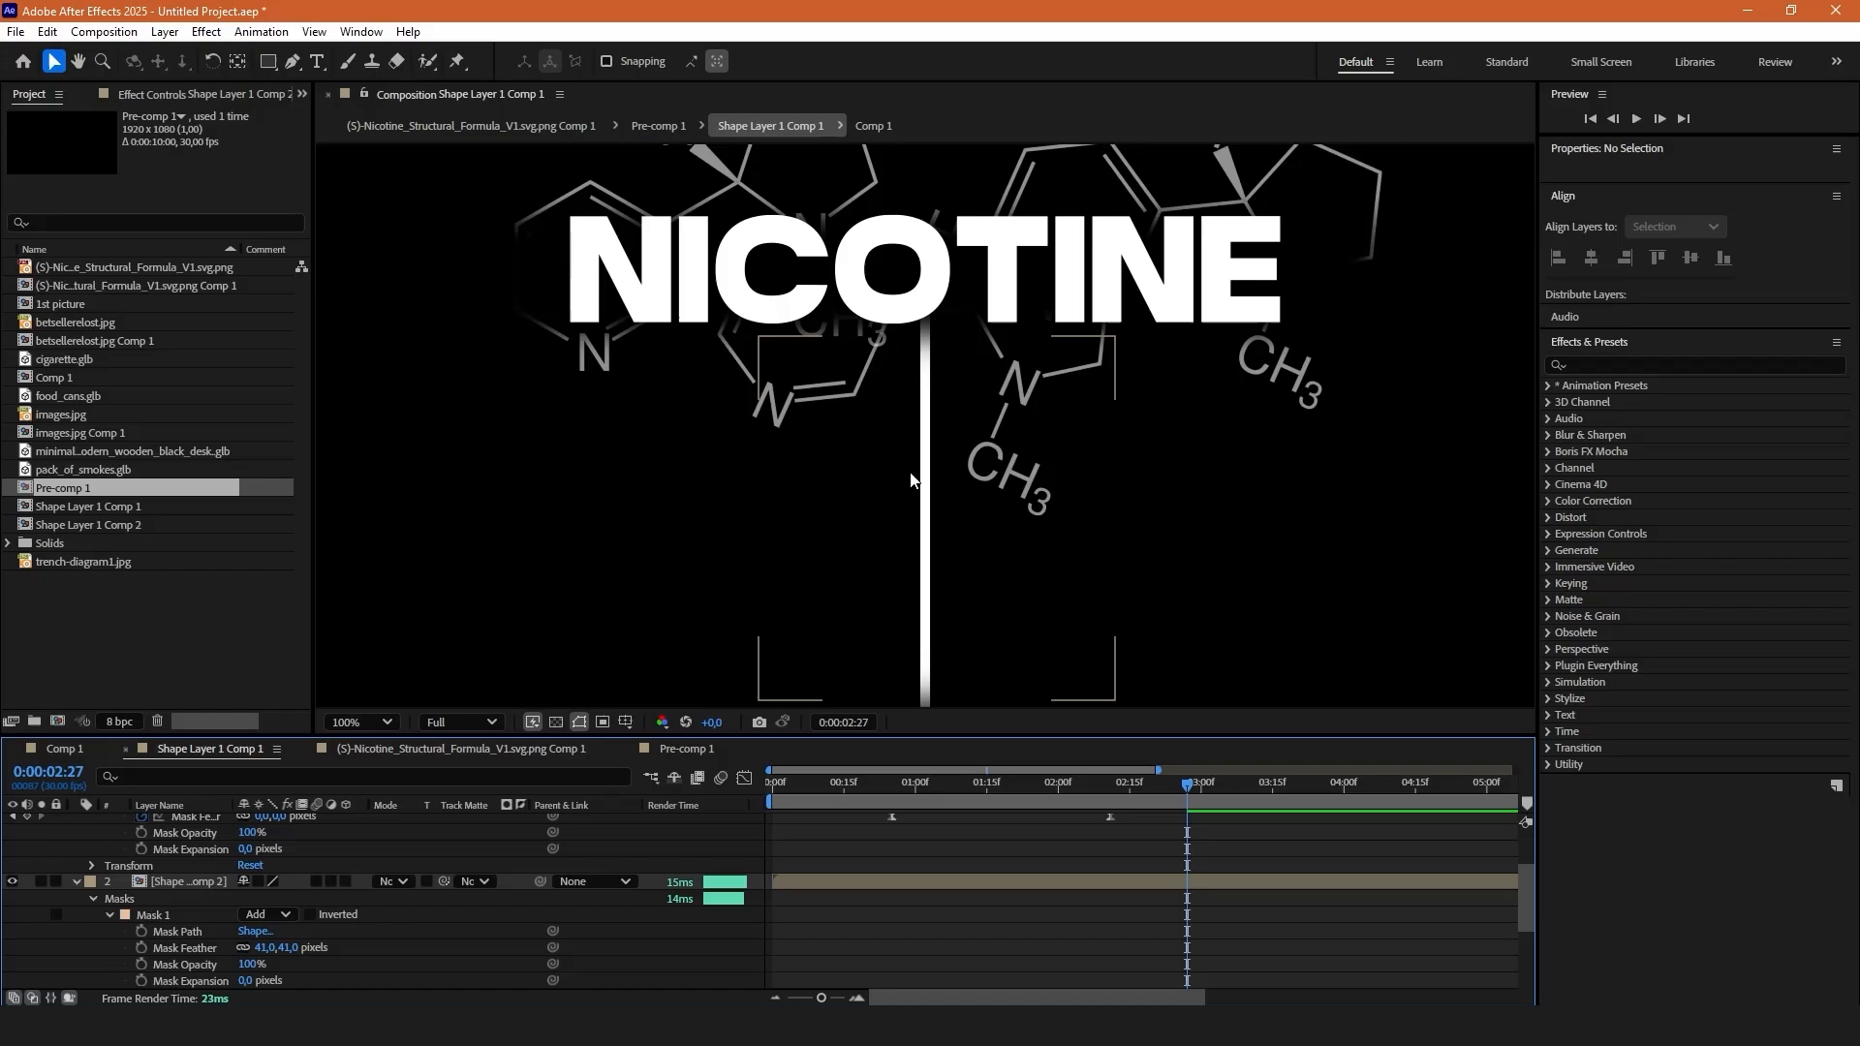
pyautogui.scroll(2, 930, 562)
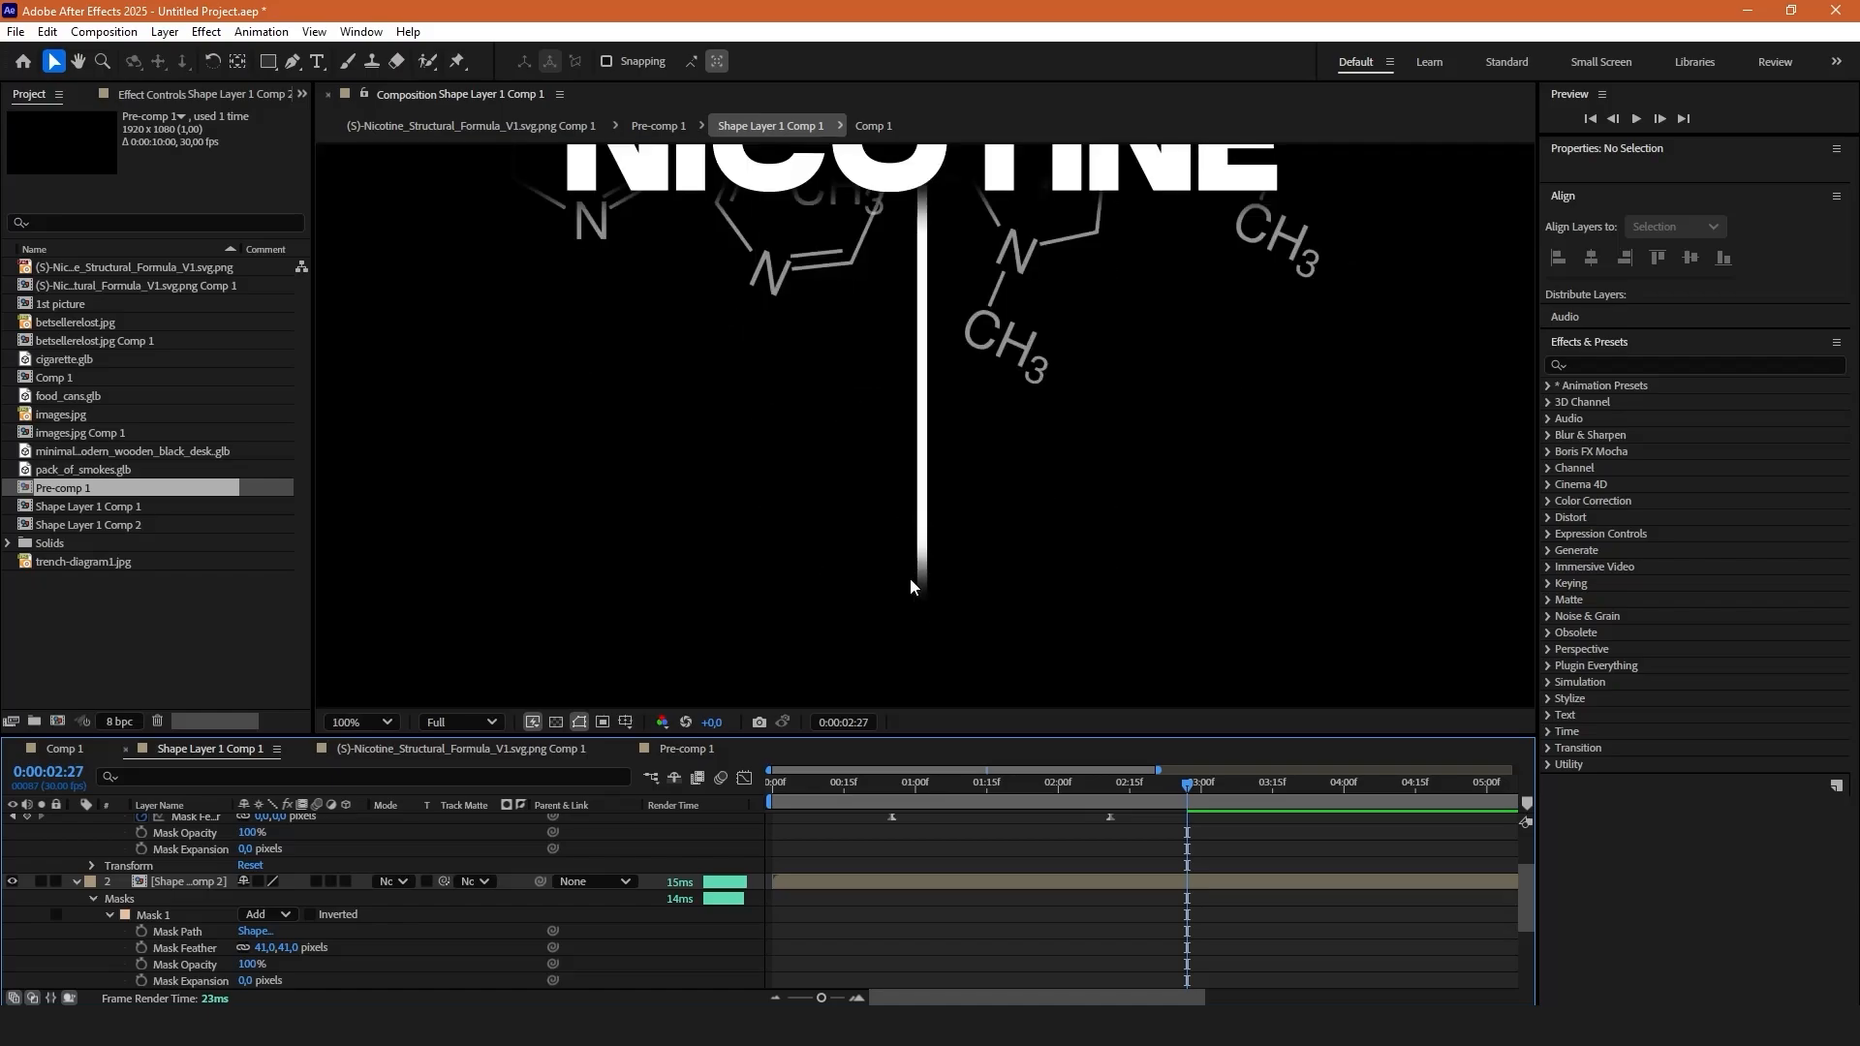
pyautogui.scroll(-2, 910, 586)
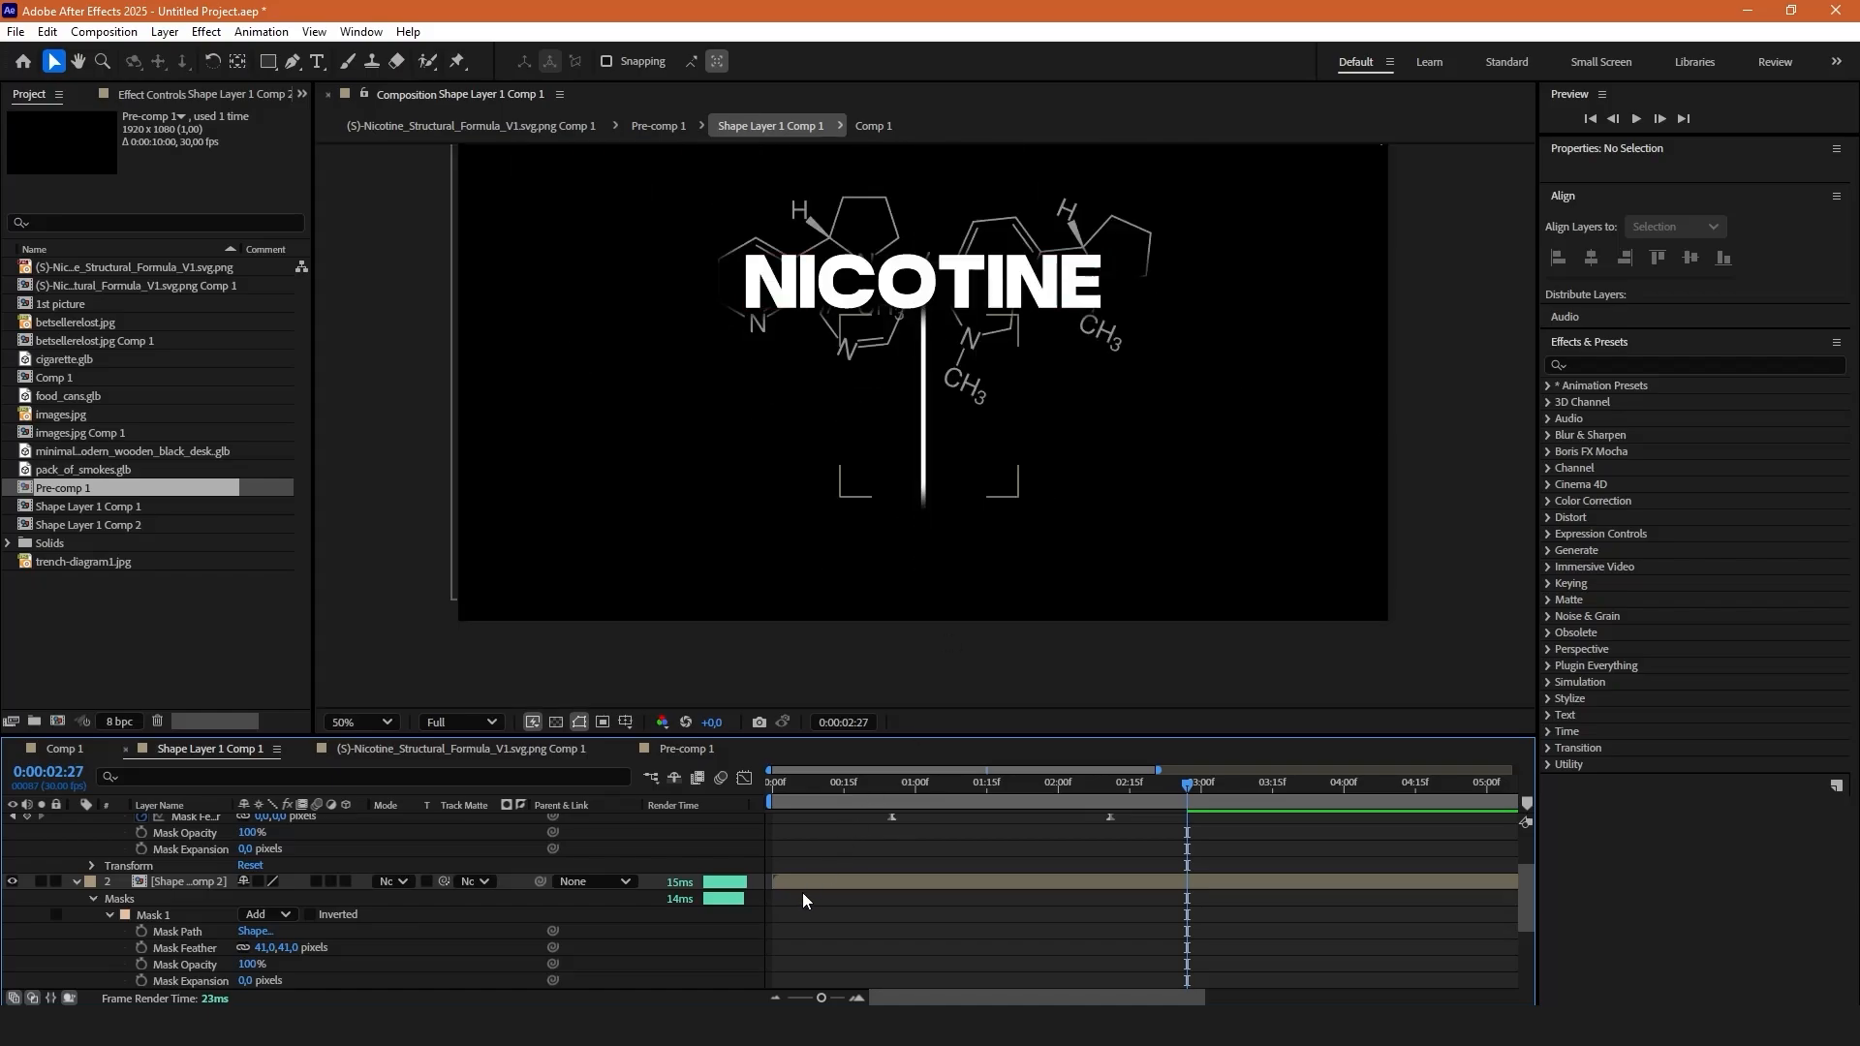
# Close the nested composition timelines to return to Comp 1 and move the Shape Layer 1 Comp 1 layer directly below Camera 1.
pyautogui.click(304, 749)
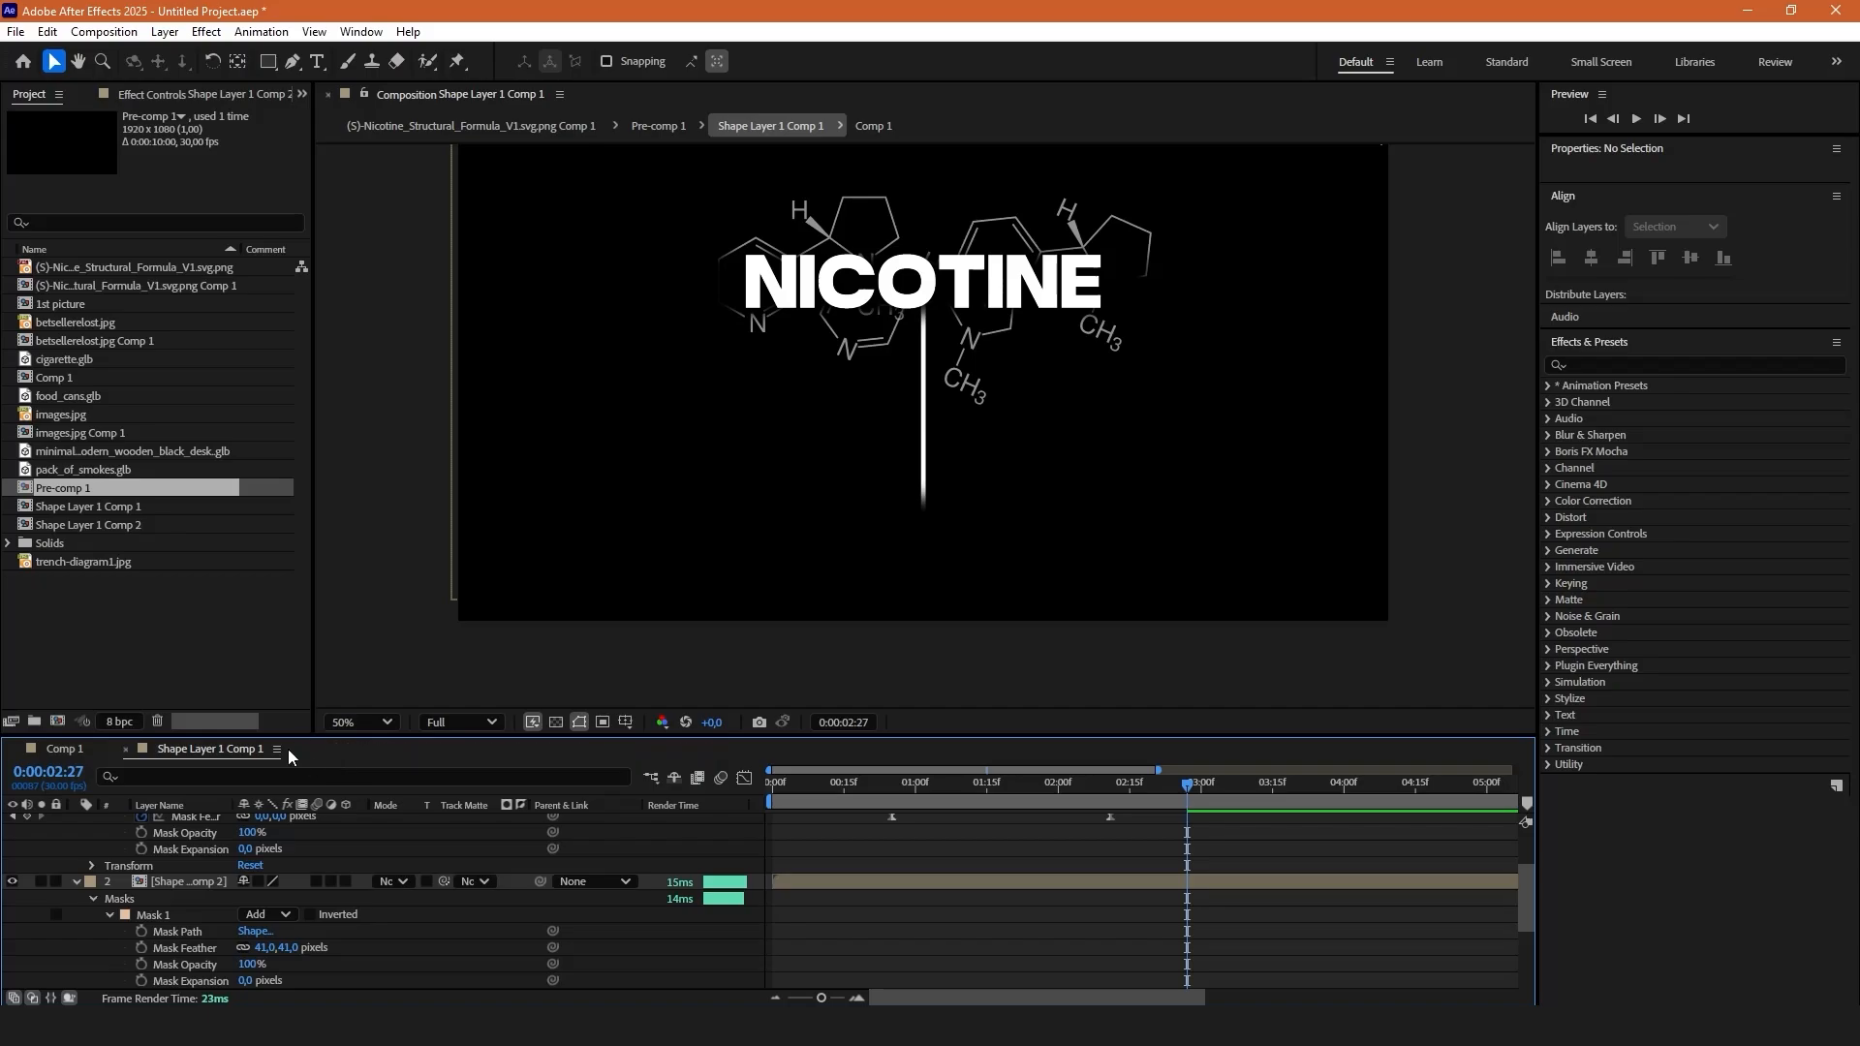
pyautogui.click(126, 750)
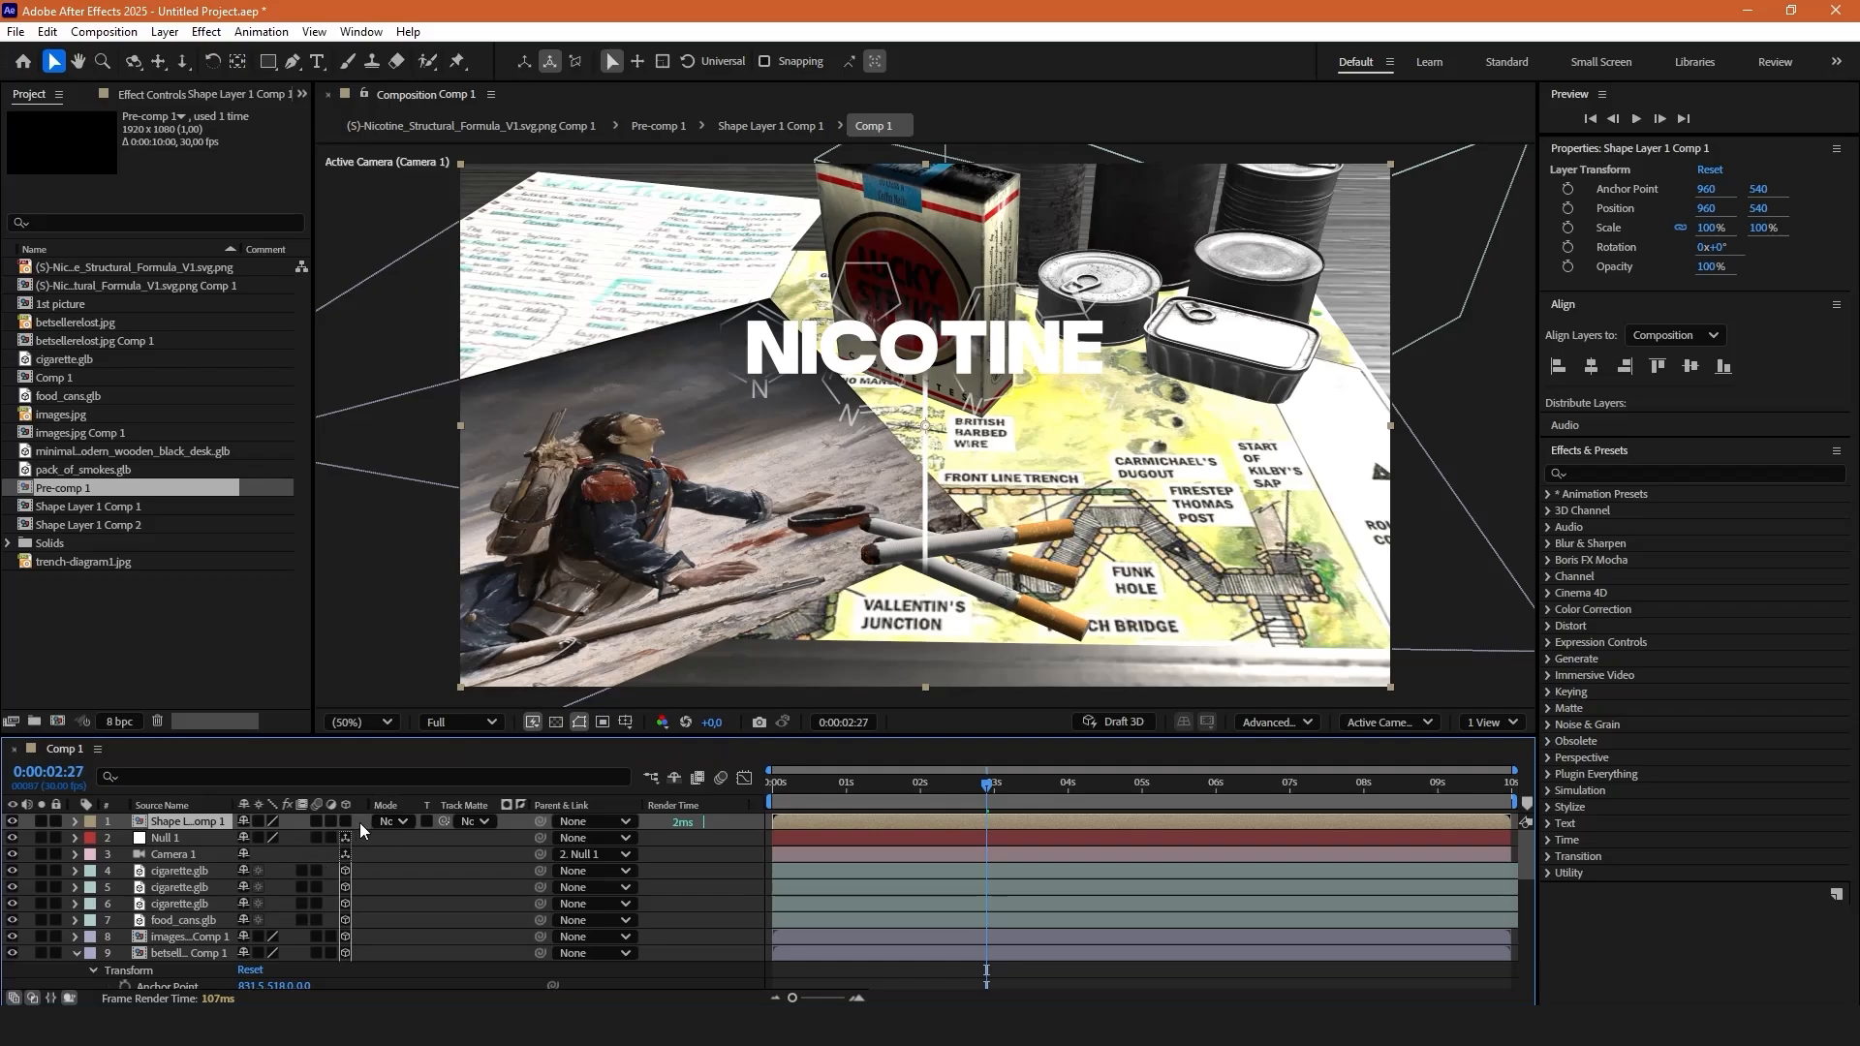
pyautogui.moveTo(184, 818); pyautogui.dragTo(195, 858)
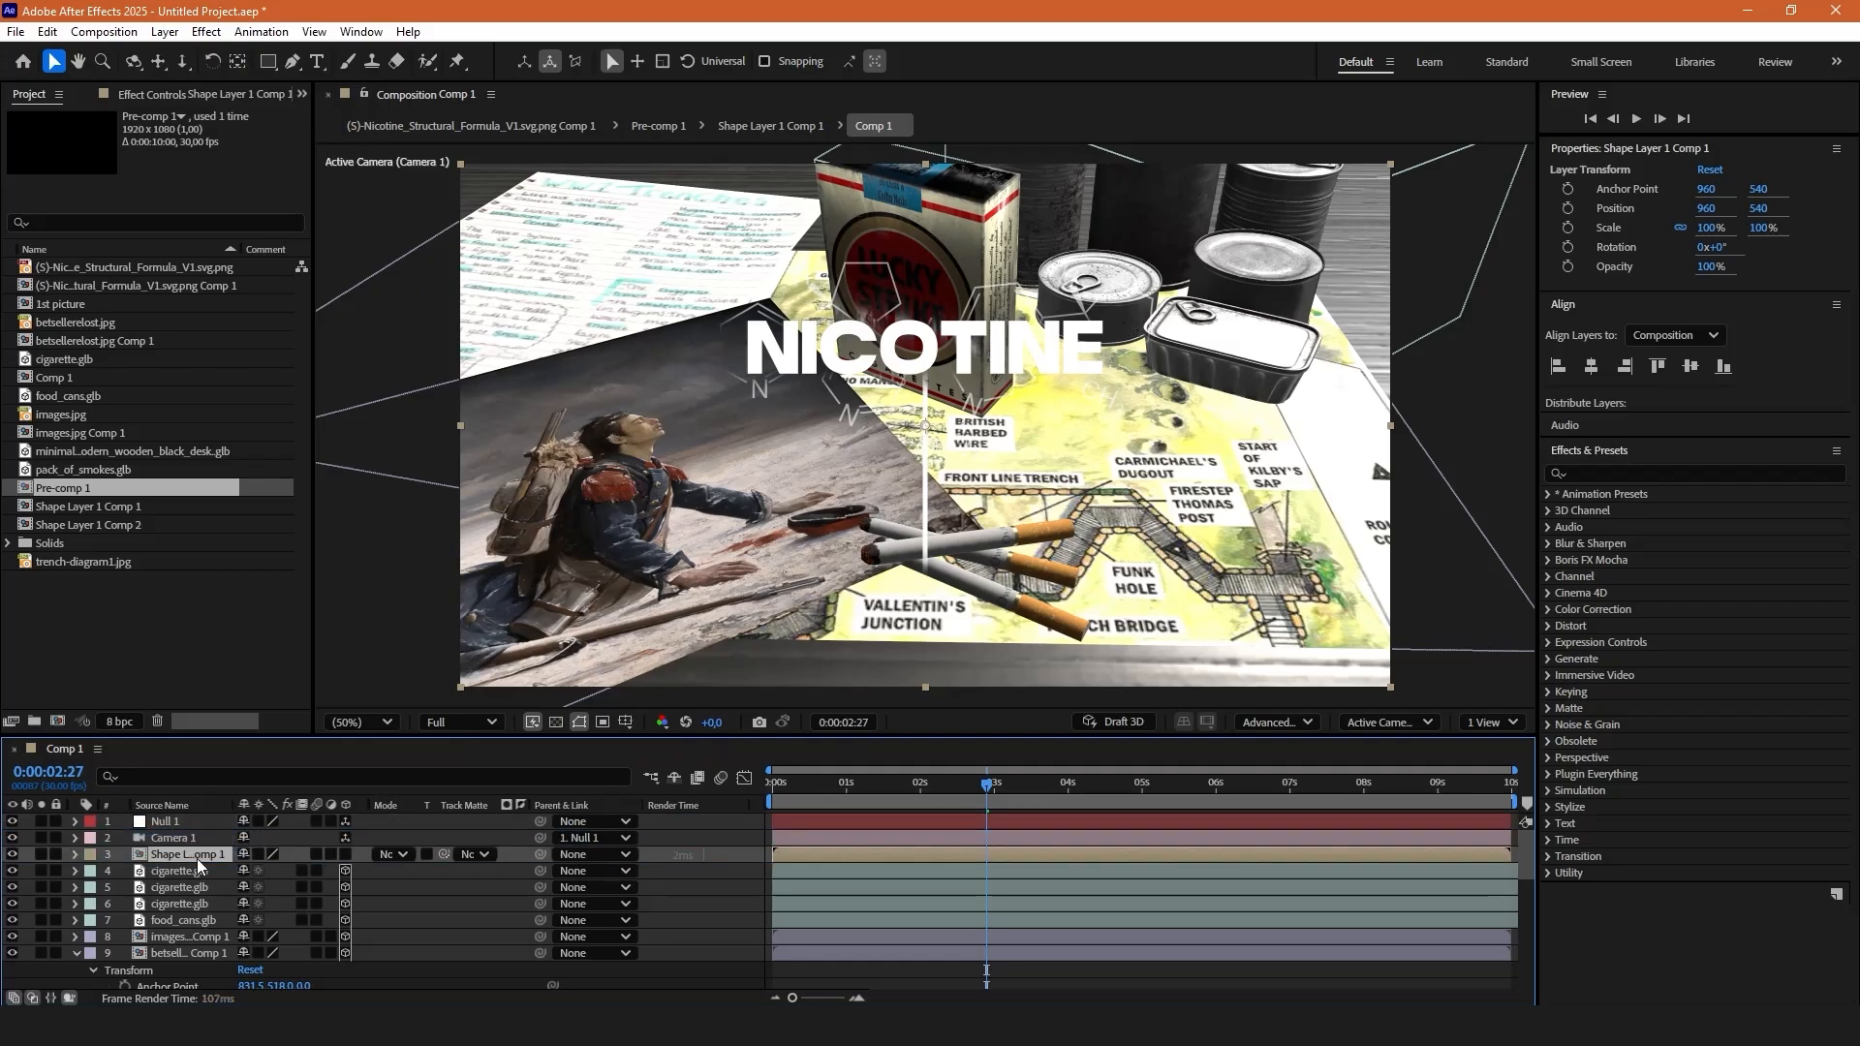
# Make the Shape Layer 1 Comp 1 layer 3D and raise it above the desk to a Z position of about -423.
pyautogui.click(345, 856)
pyautogui.press(',')
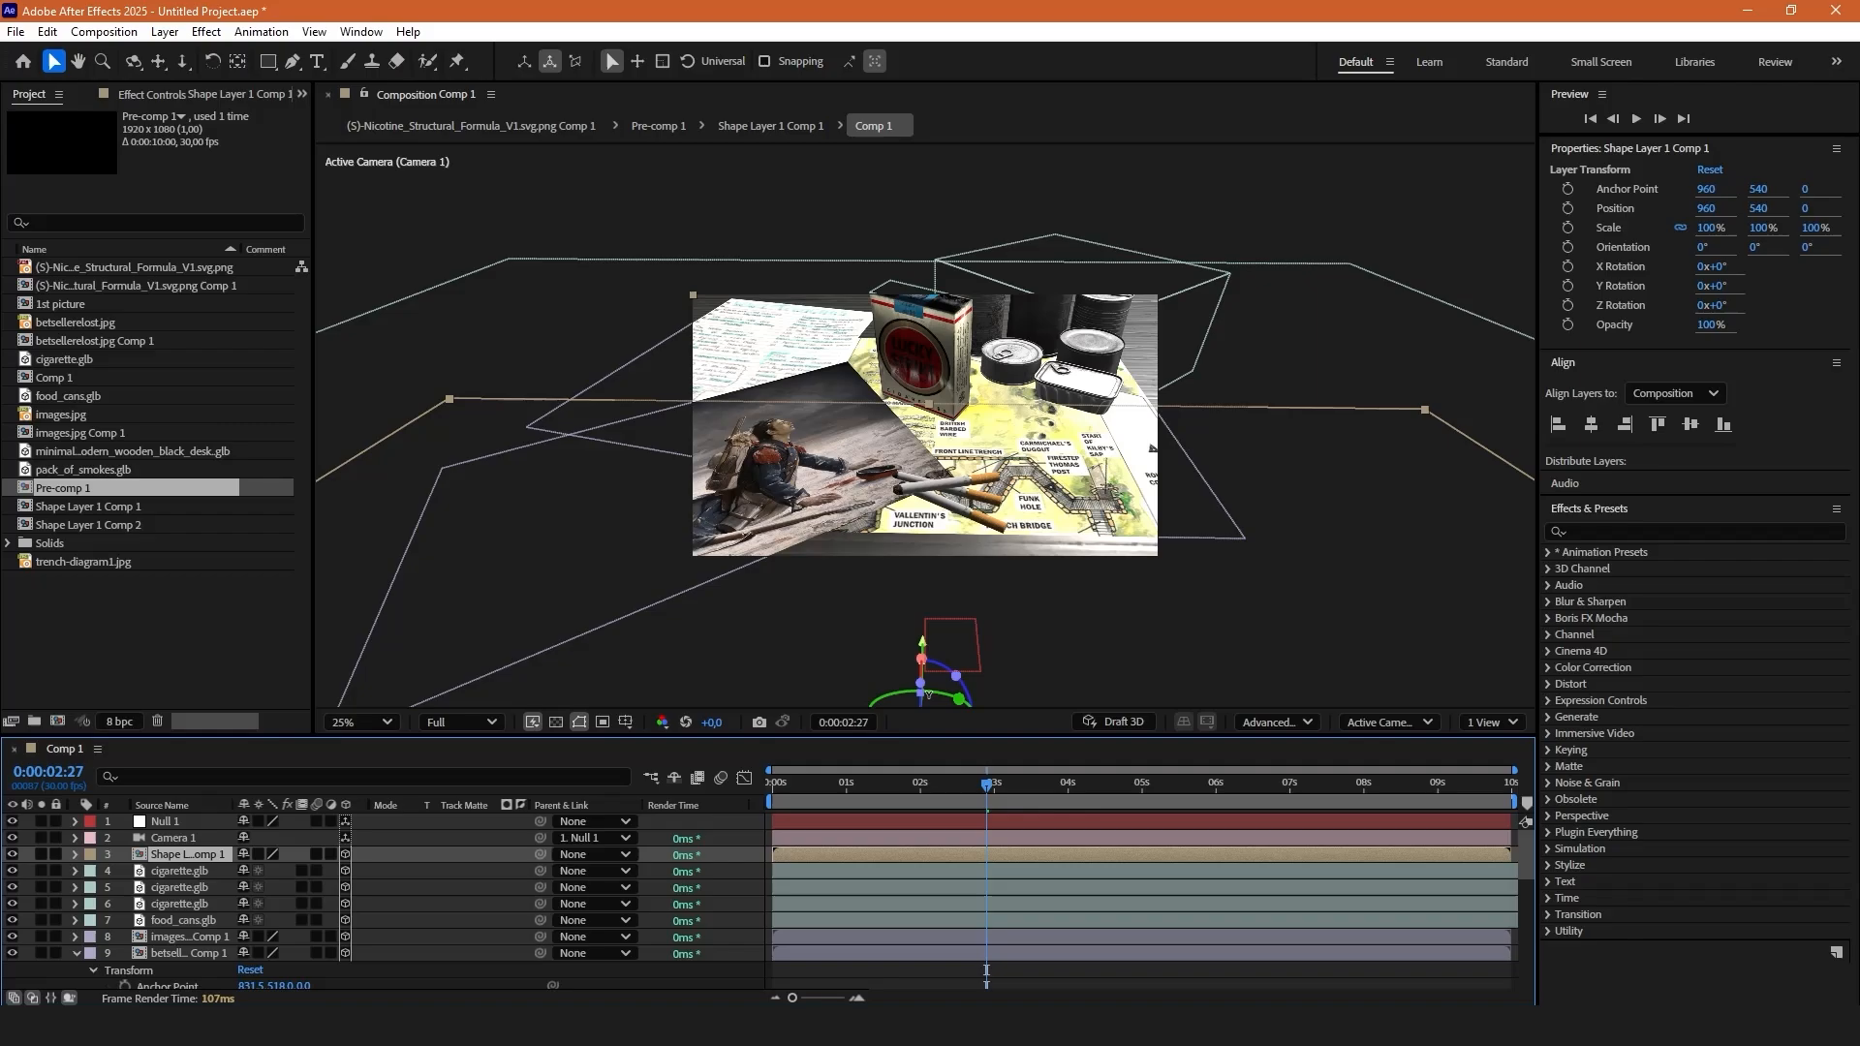
pyautogui.moveTo(921, 690); pyautogui.dragTo(875, 229)
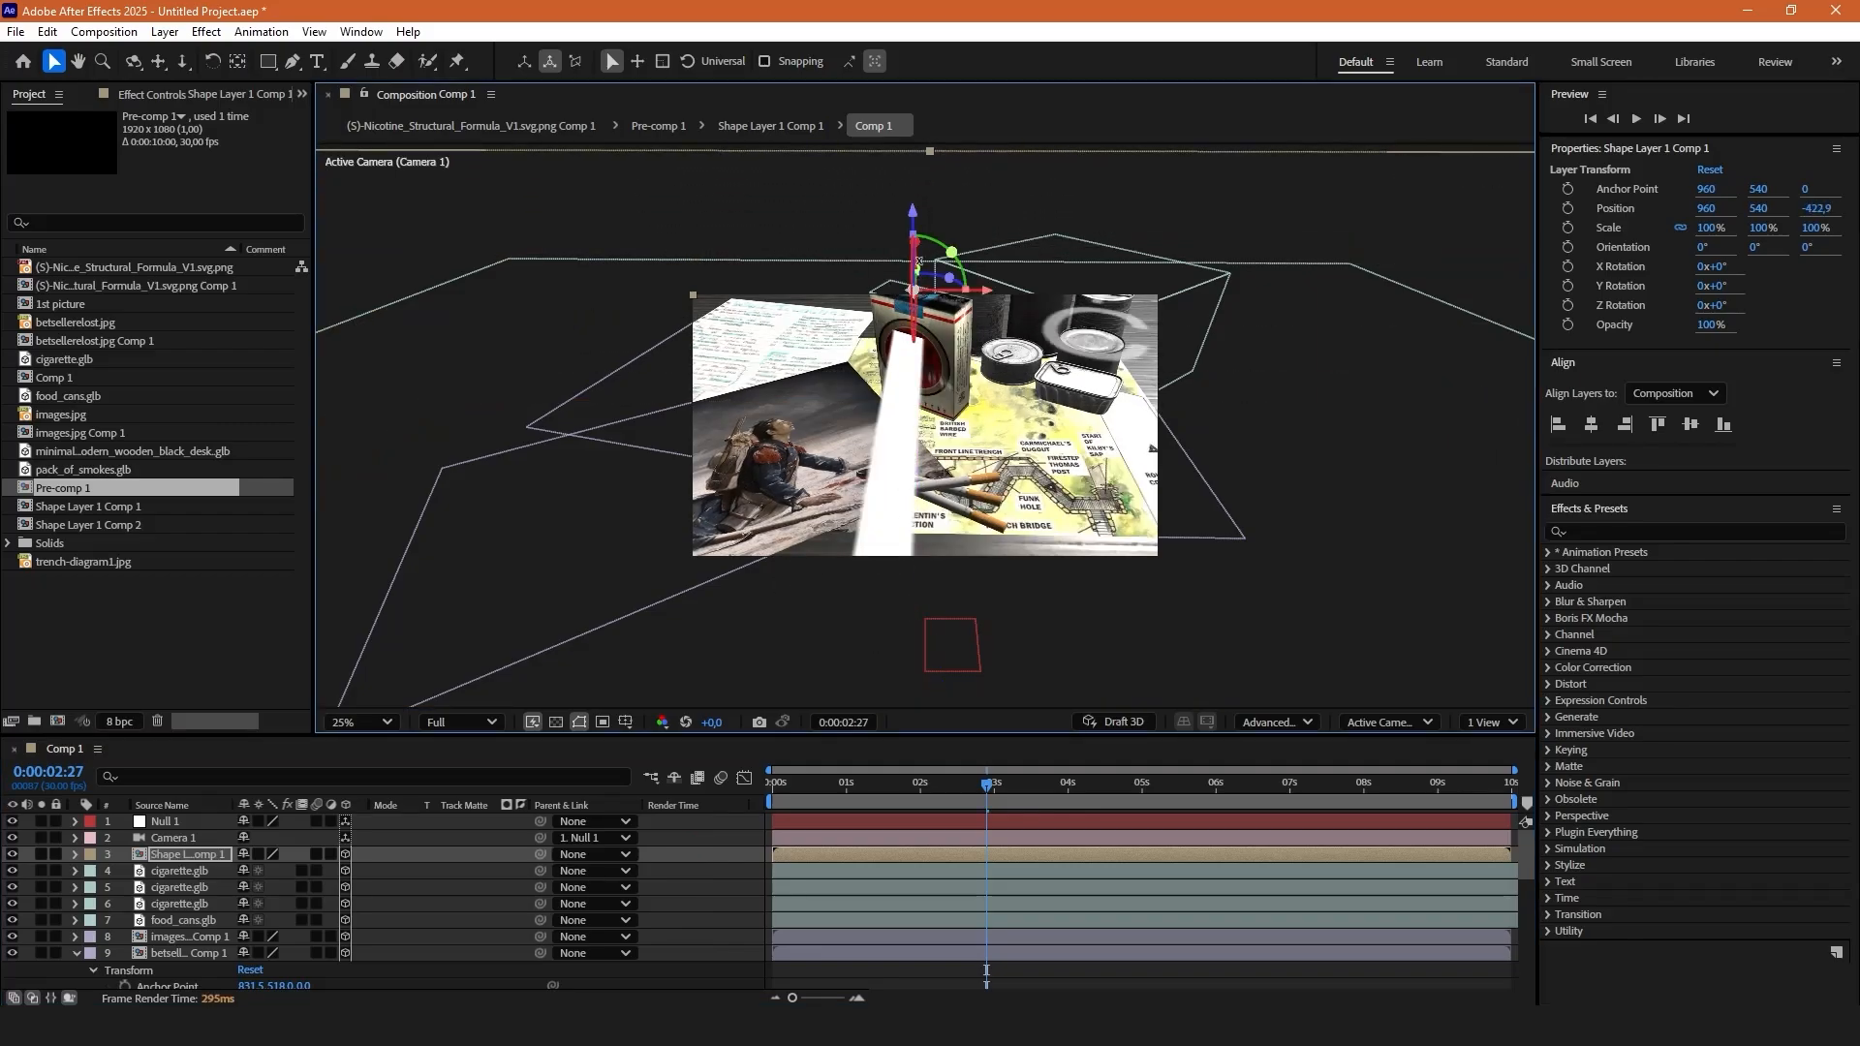
# Stand the NICOTINE title layer upright over the cigarettes with an X orientation of 70.5° and a scale of 8%.
pyautogui.press('s')
pyautogui.moveTo(296, 872); pyautogui.dragTo(227, 879)
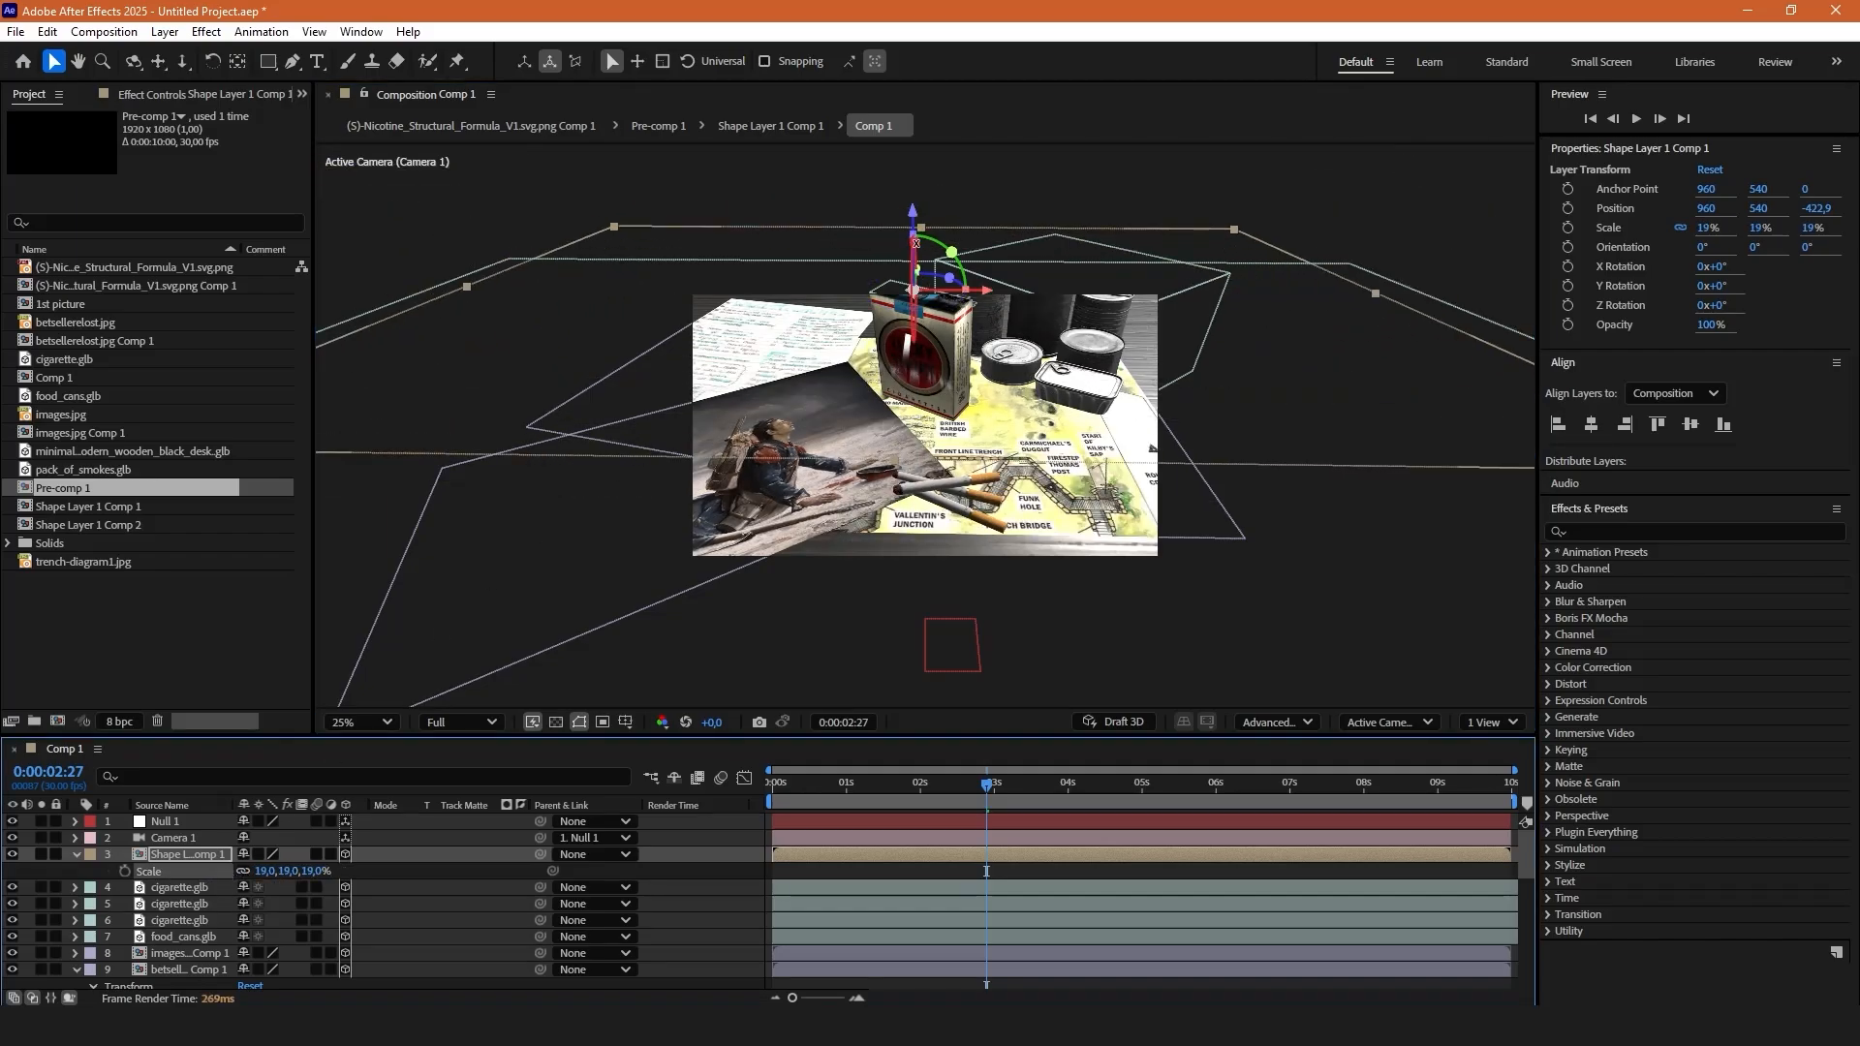
pyautogui.moveTo(916, 244); pyautogui.dragTo(955, 360)
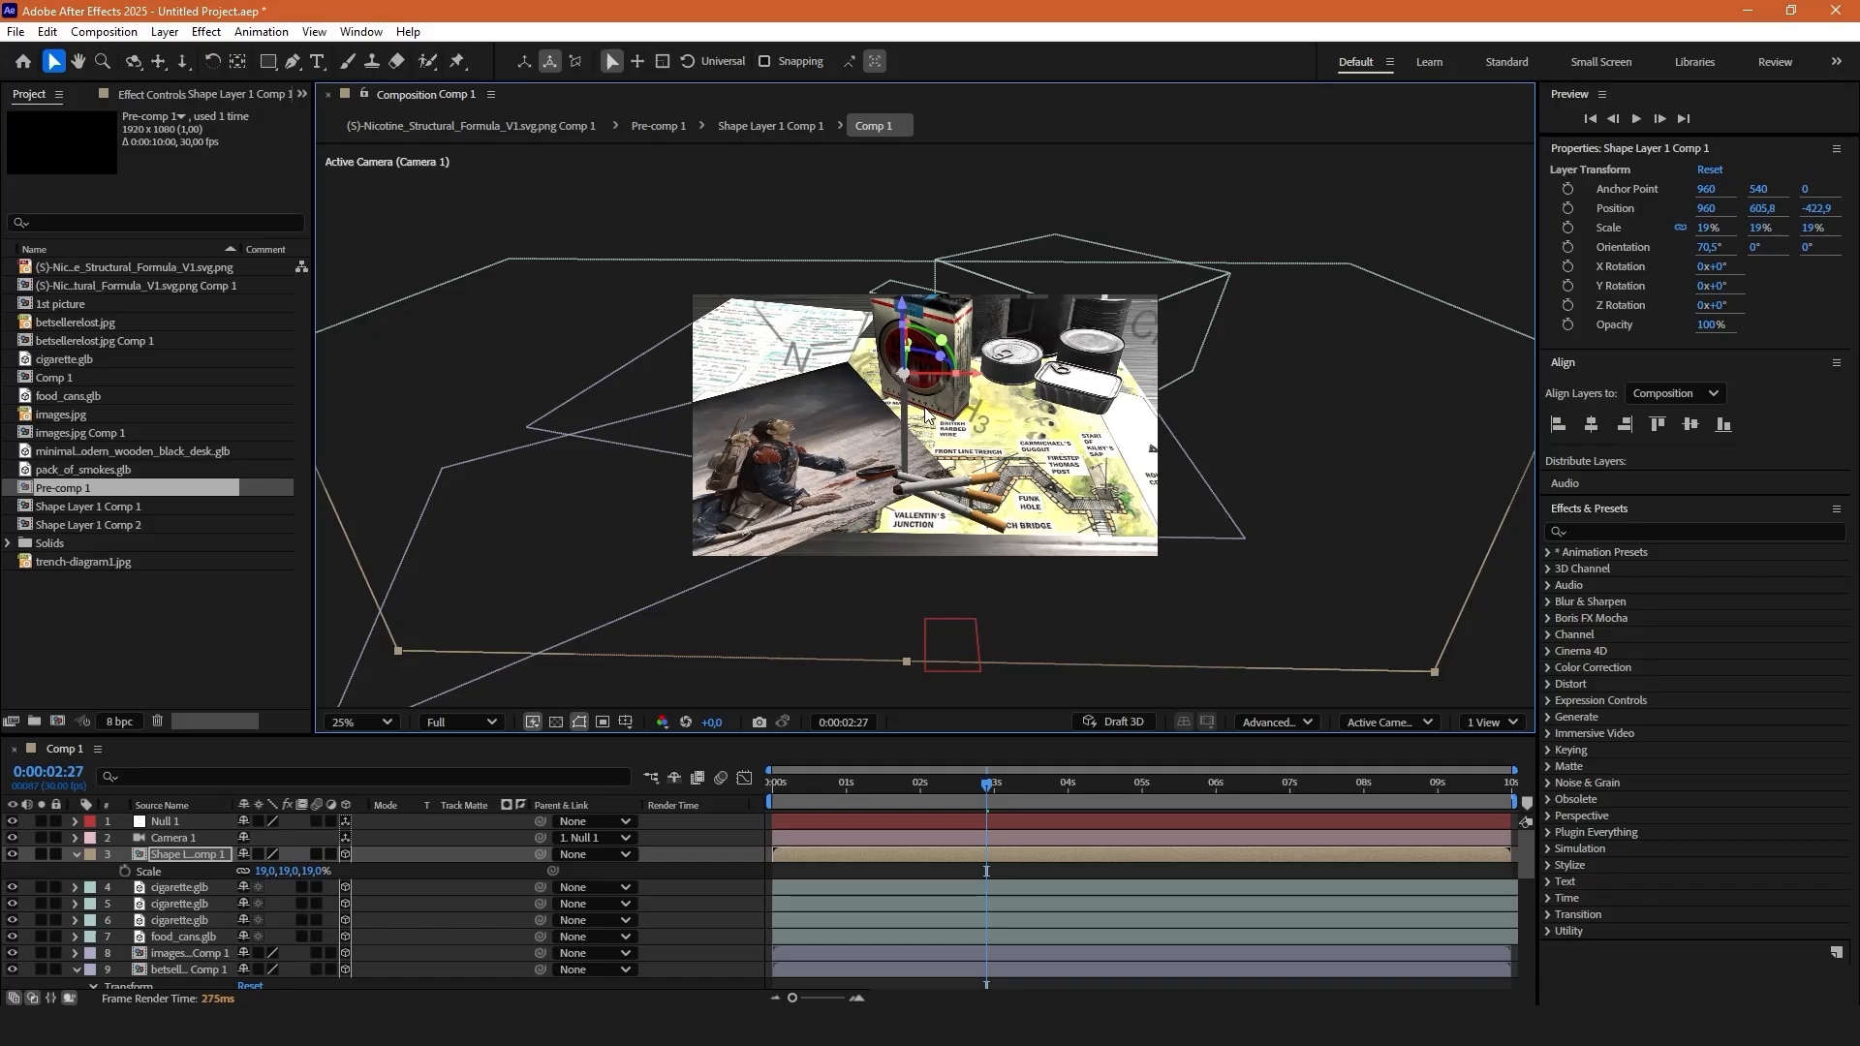
pyautogui.scroll(2, 925, 414)
pyautogui.moveTo(283, 874); pyautogui.dragTo(275, 870)
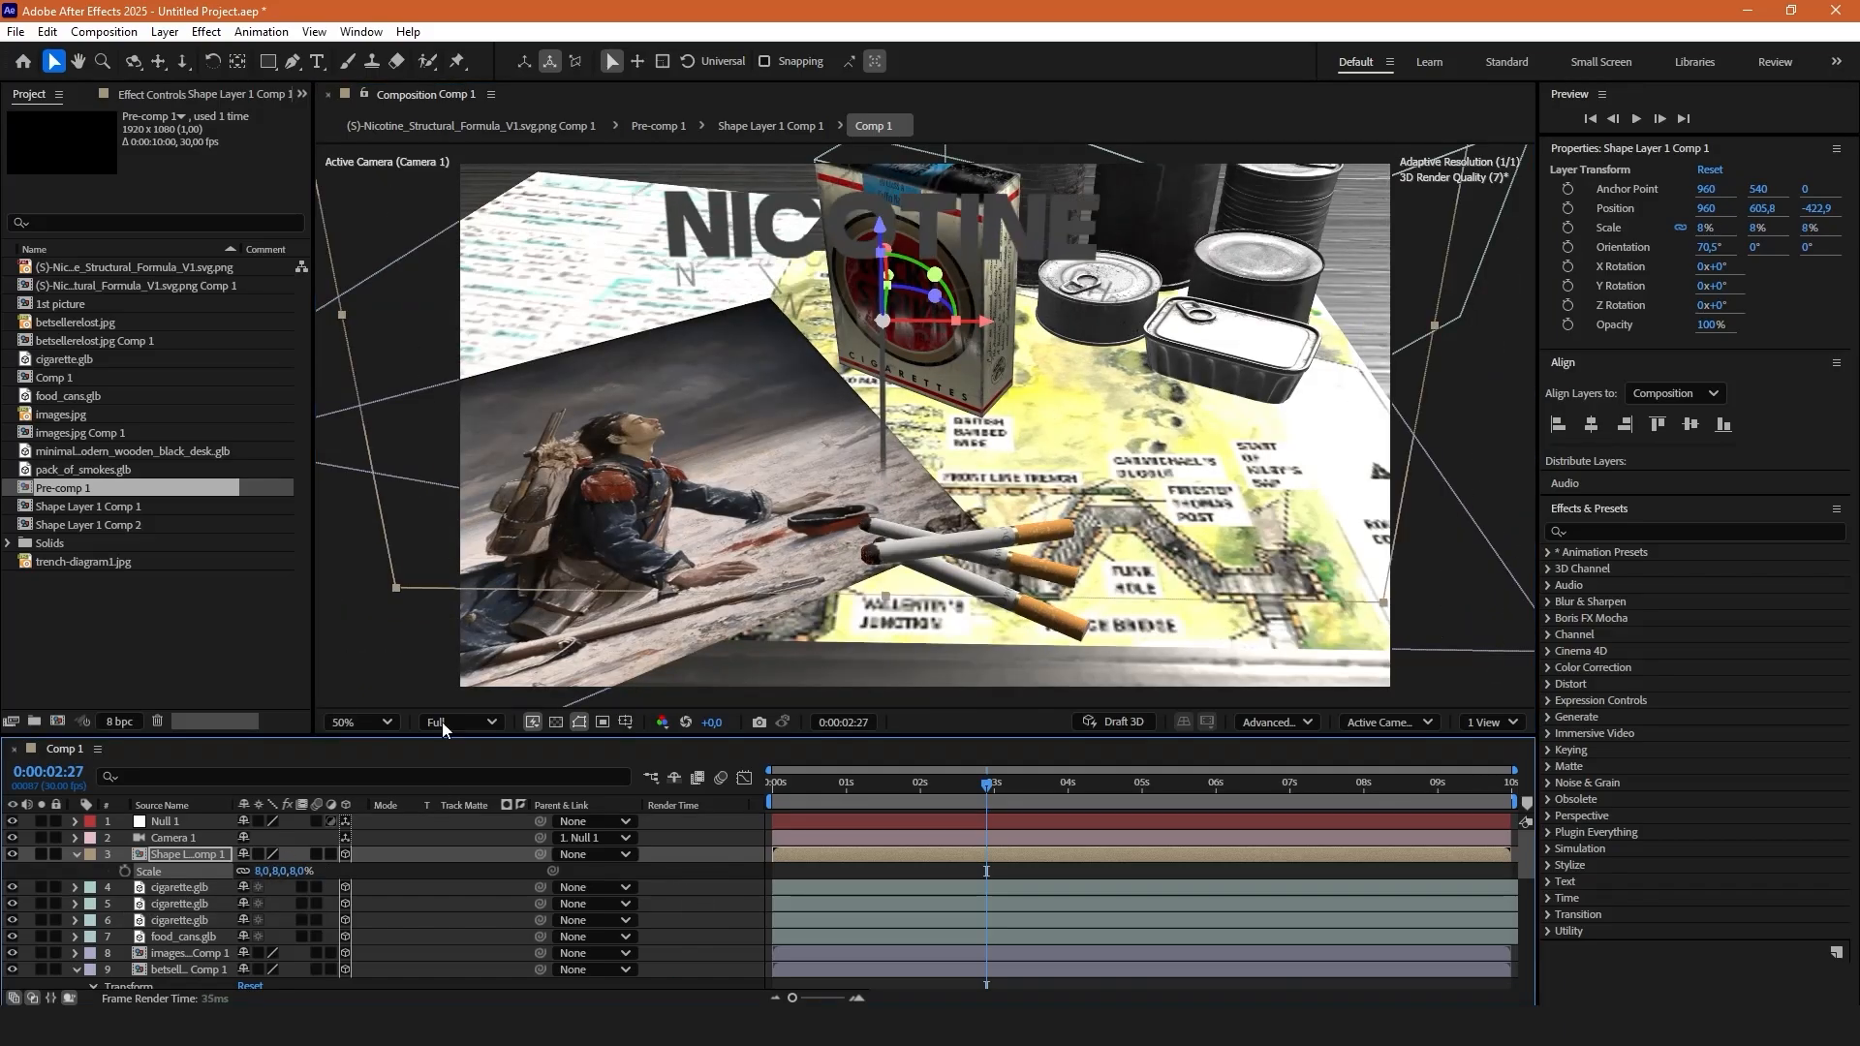
pyautogui.moveTo(888, 281); pyautogui.dragTo(1042, 403)
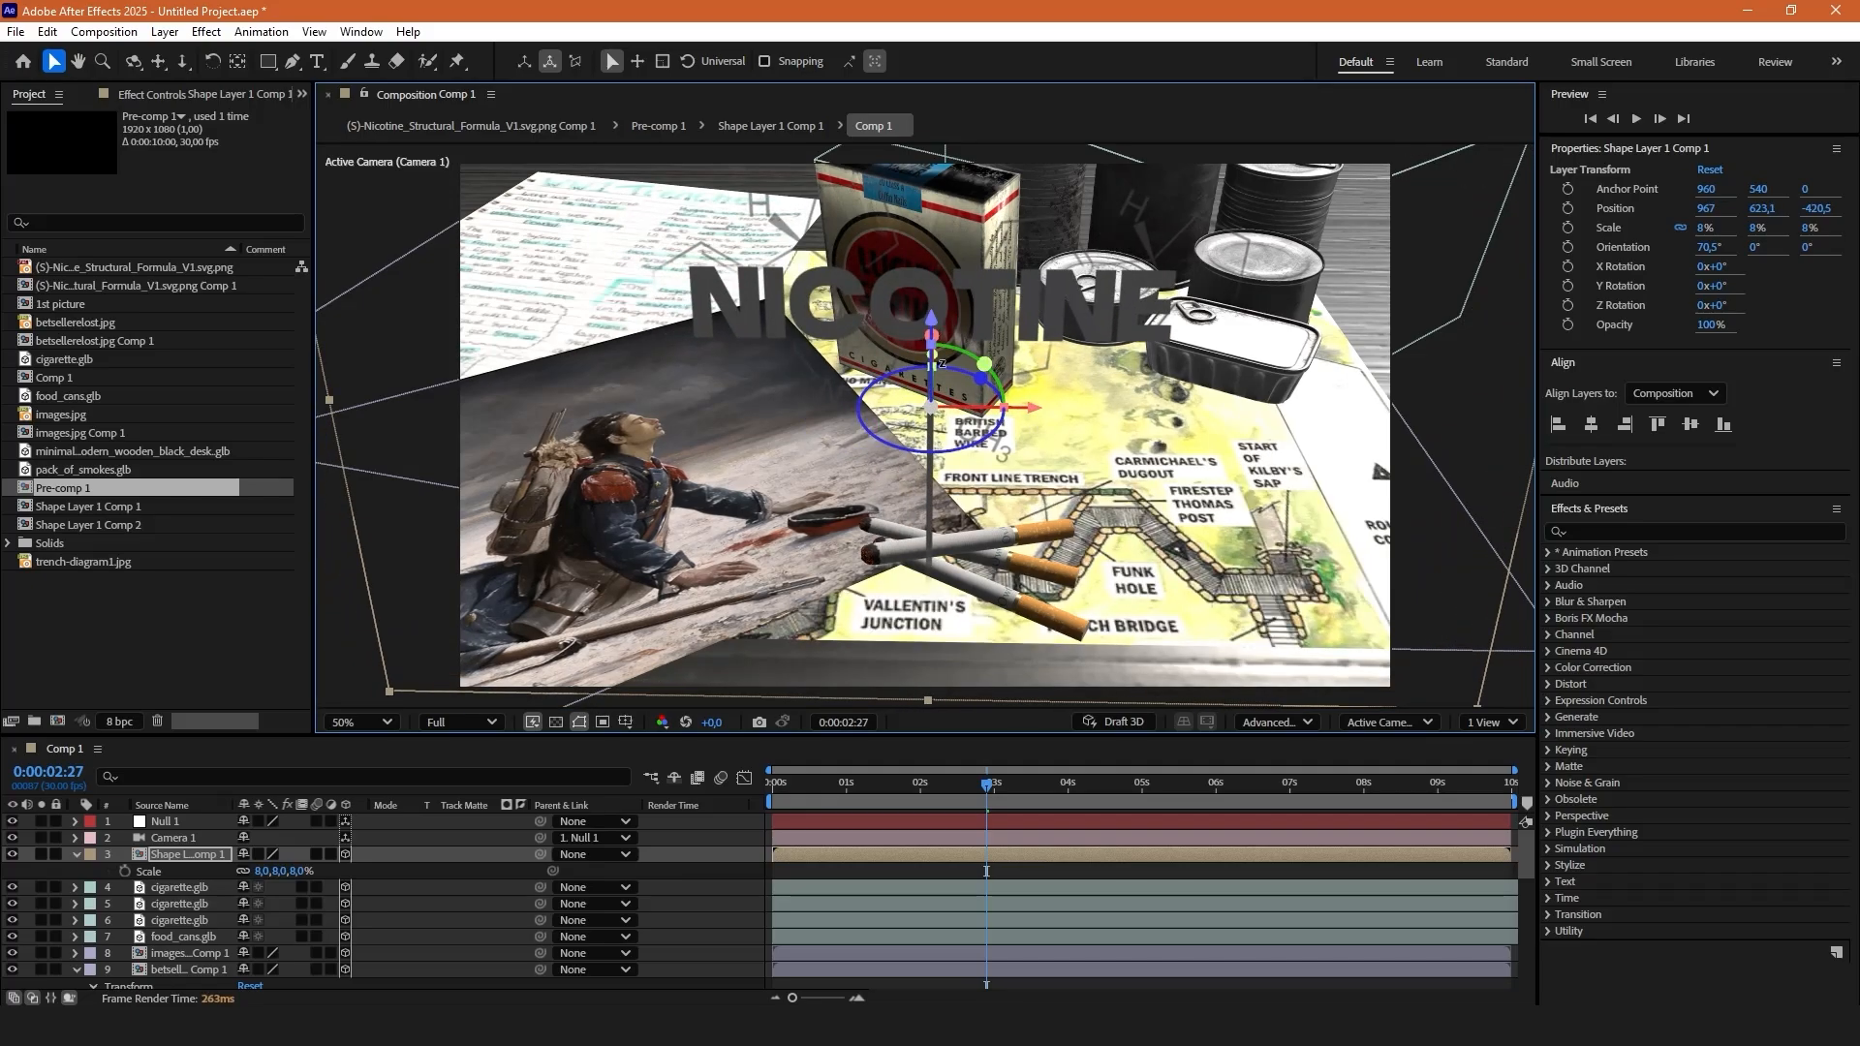
pyautogui.moveTo(936, 363); pyautogui.dragTo(947, 350)
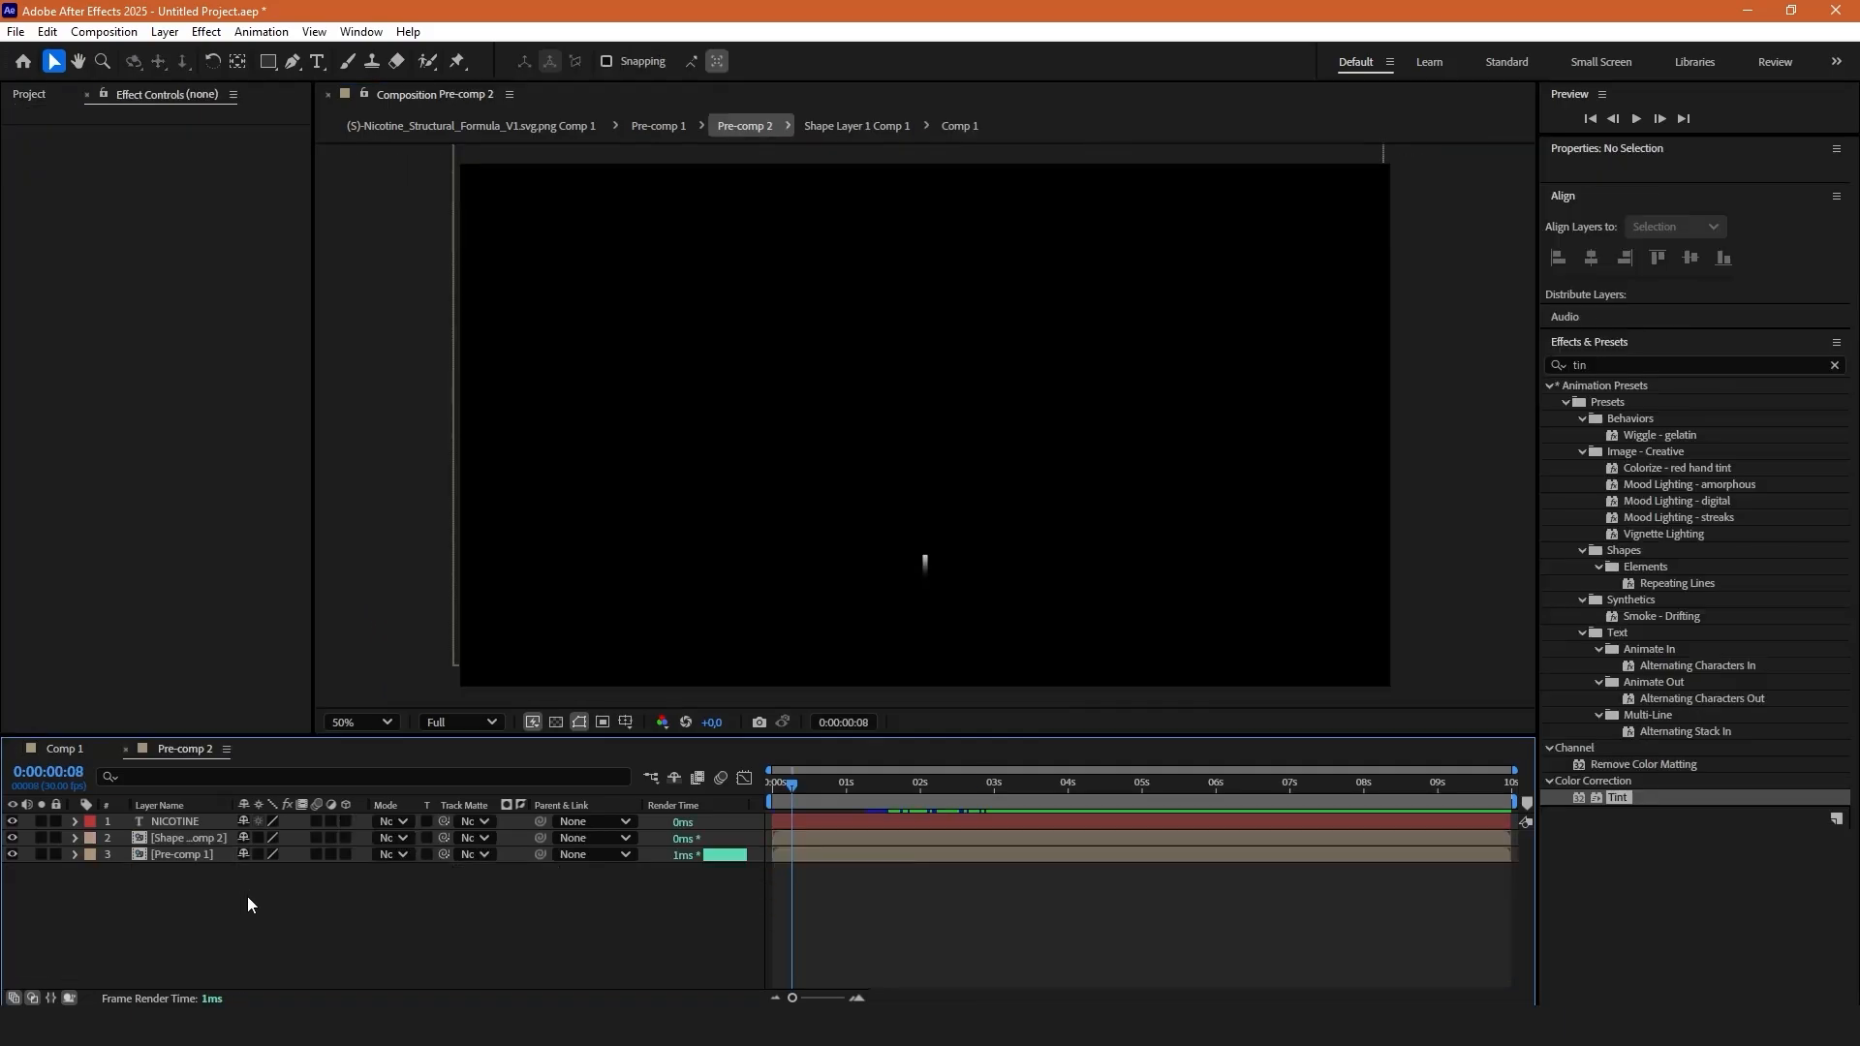
# Draw a red rectangle about 2384 by 1440 pixels over the whole Pre-comp 2 frame and preserve underlying transparency on its layer.
pyautogui.press(',')
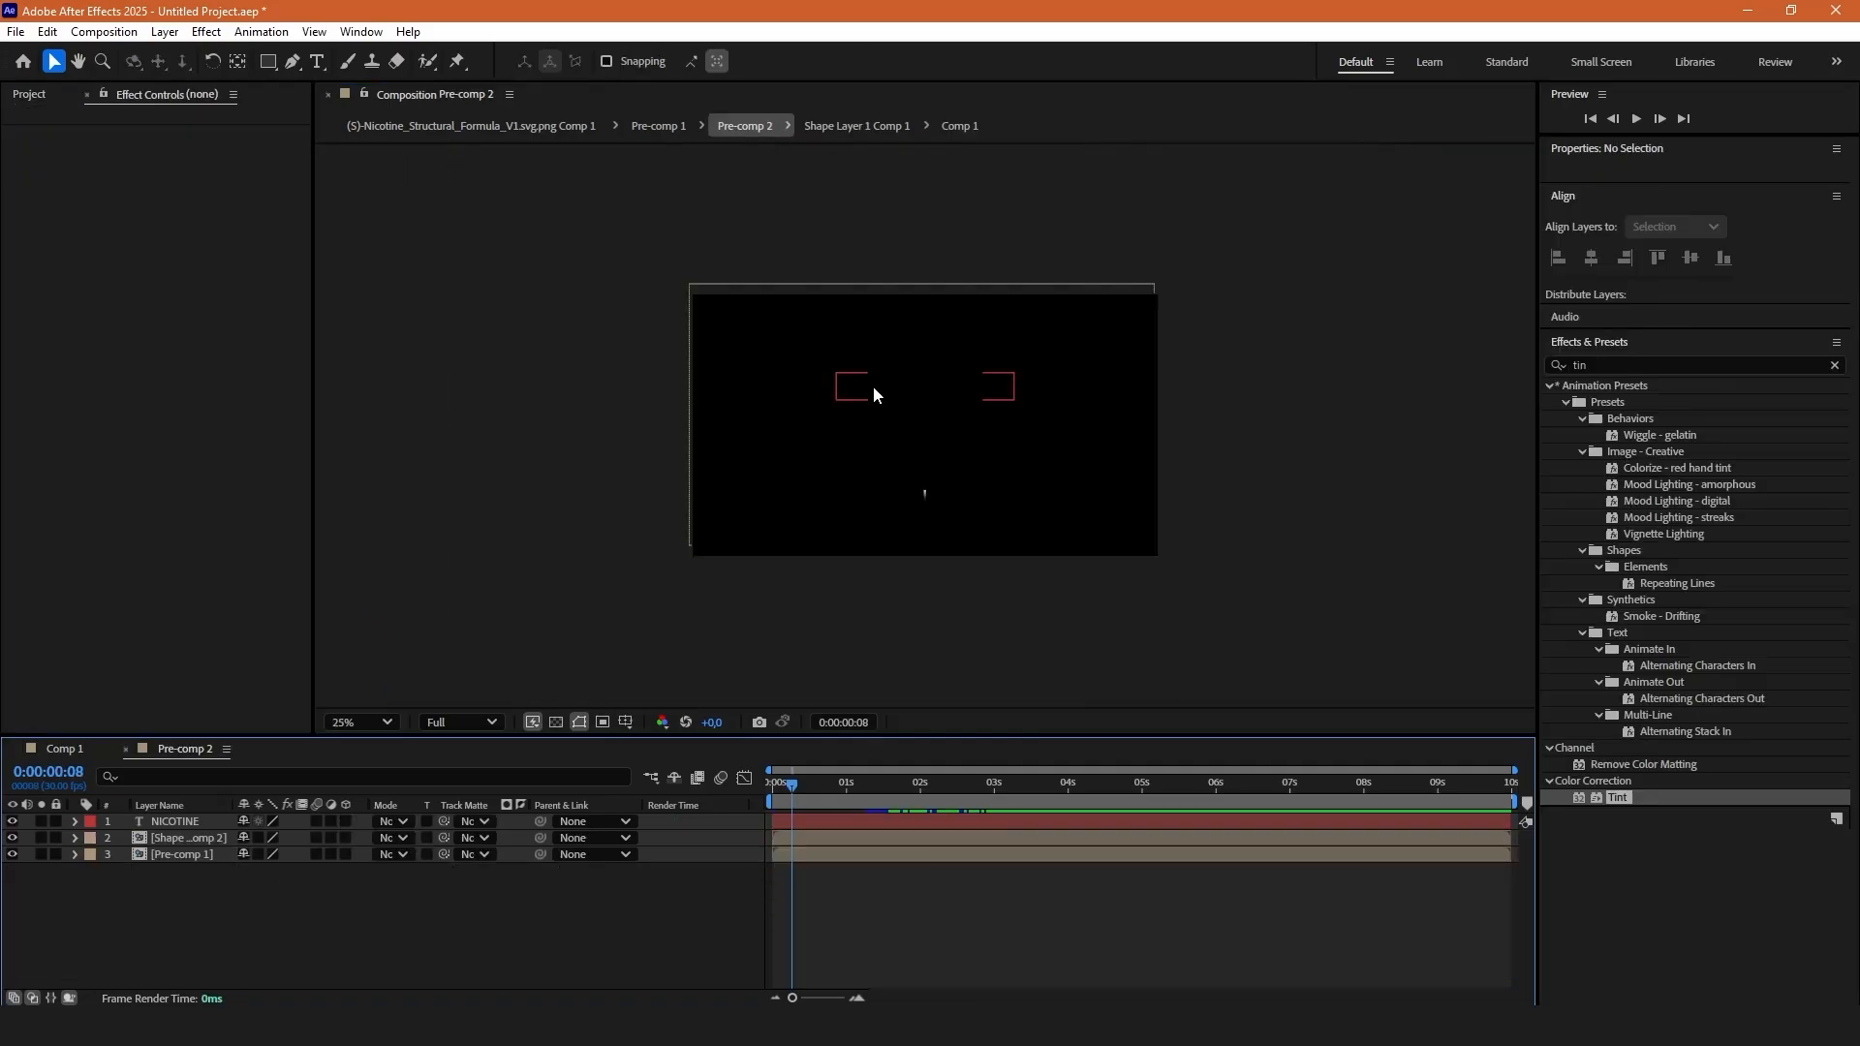
pyautogui.click(268, 61)
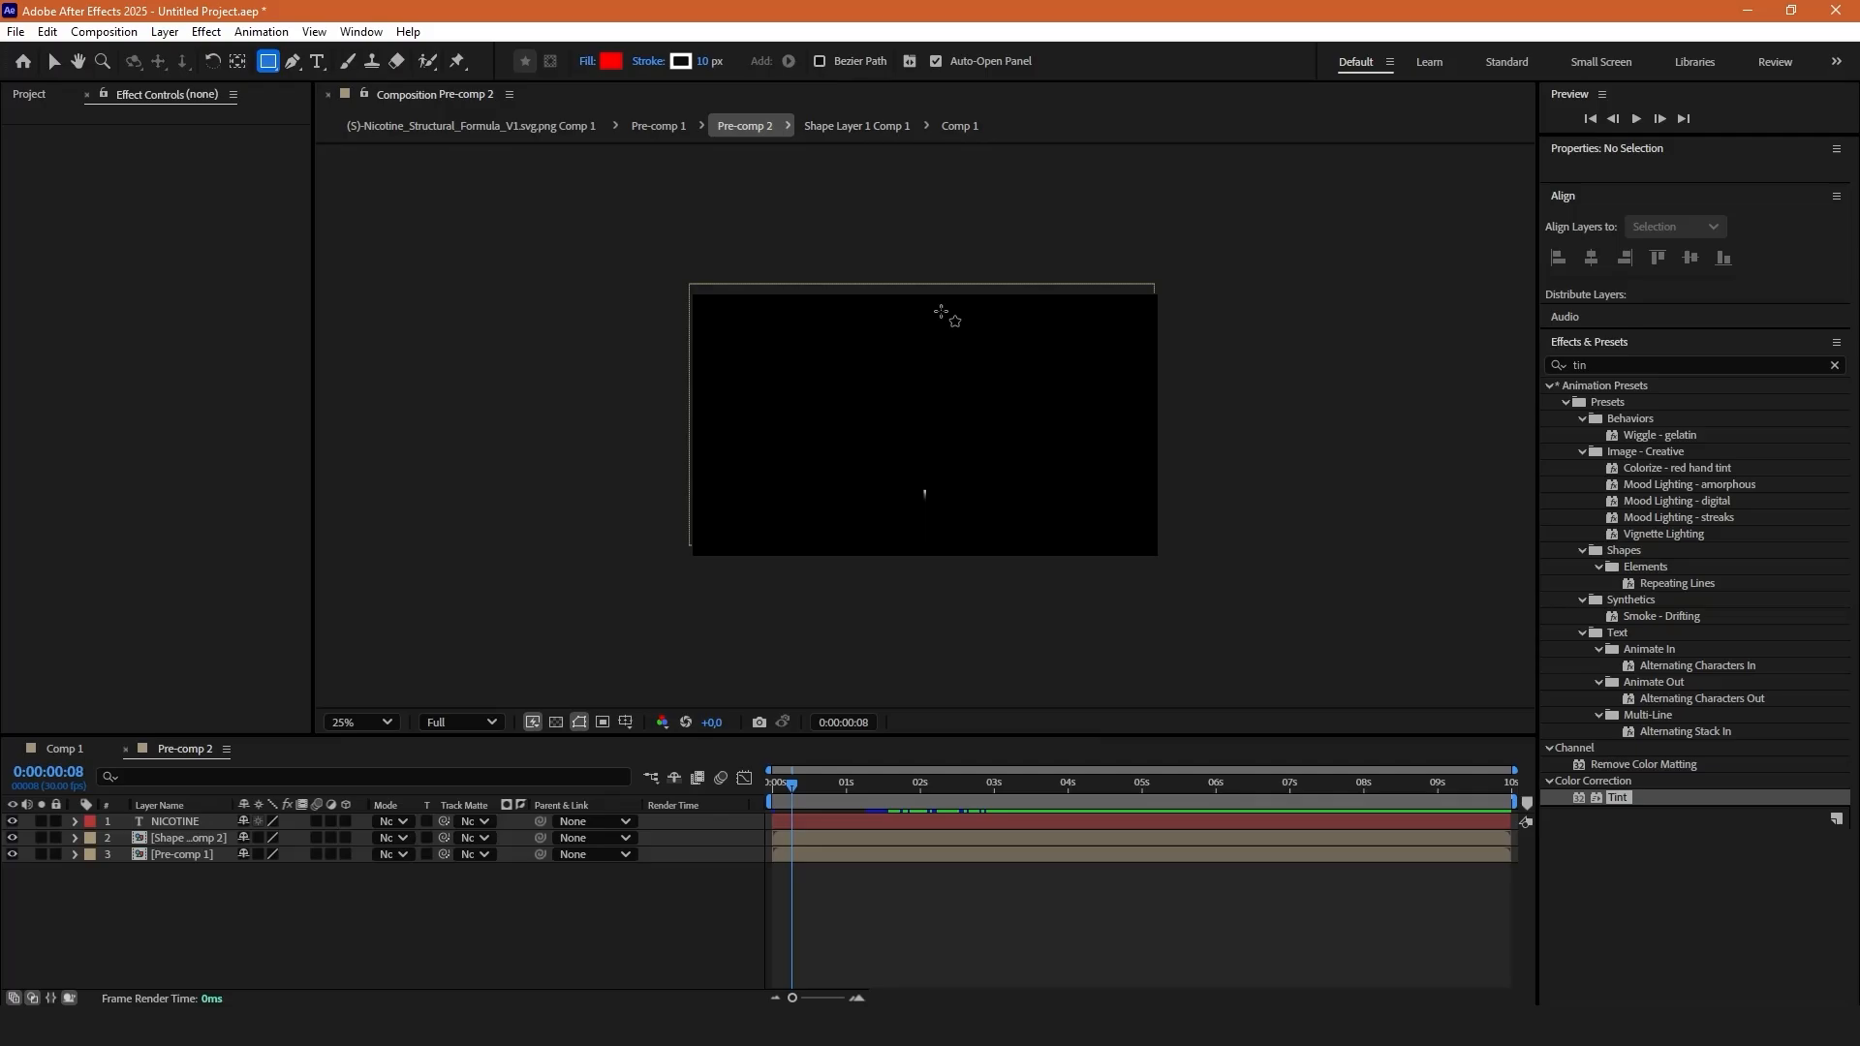
pyautogui.moveTo(614, 249); pyautogui.dragTo(1196, 601)
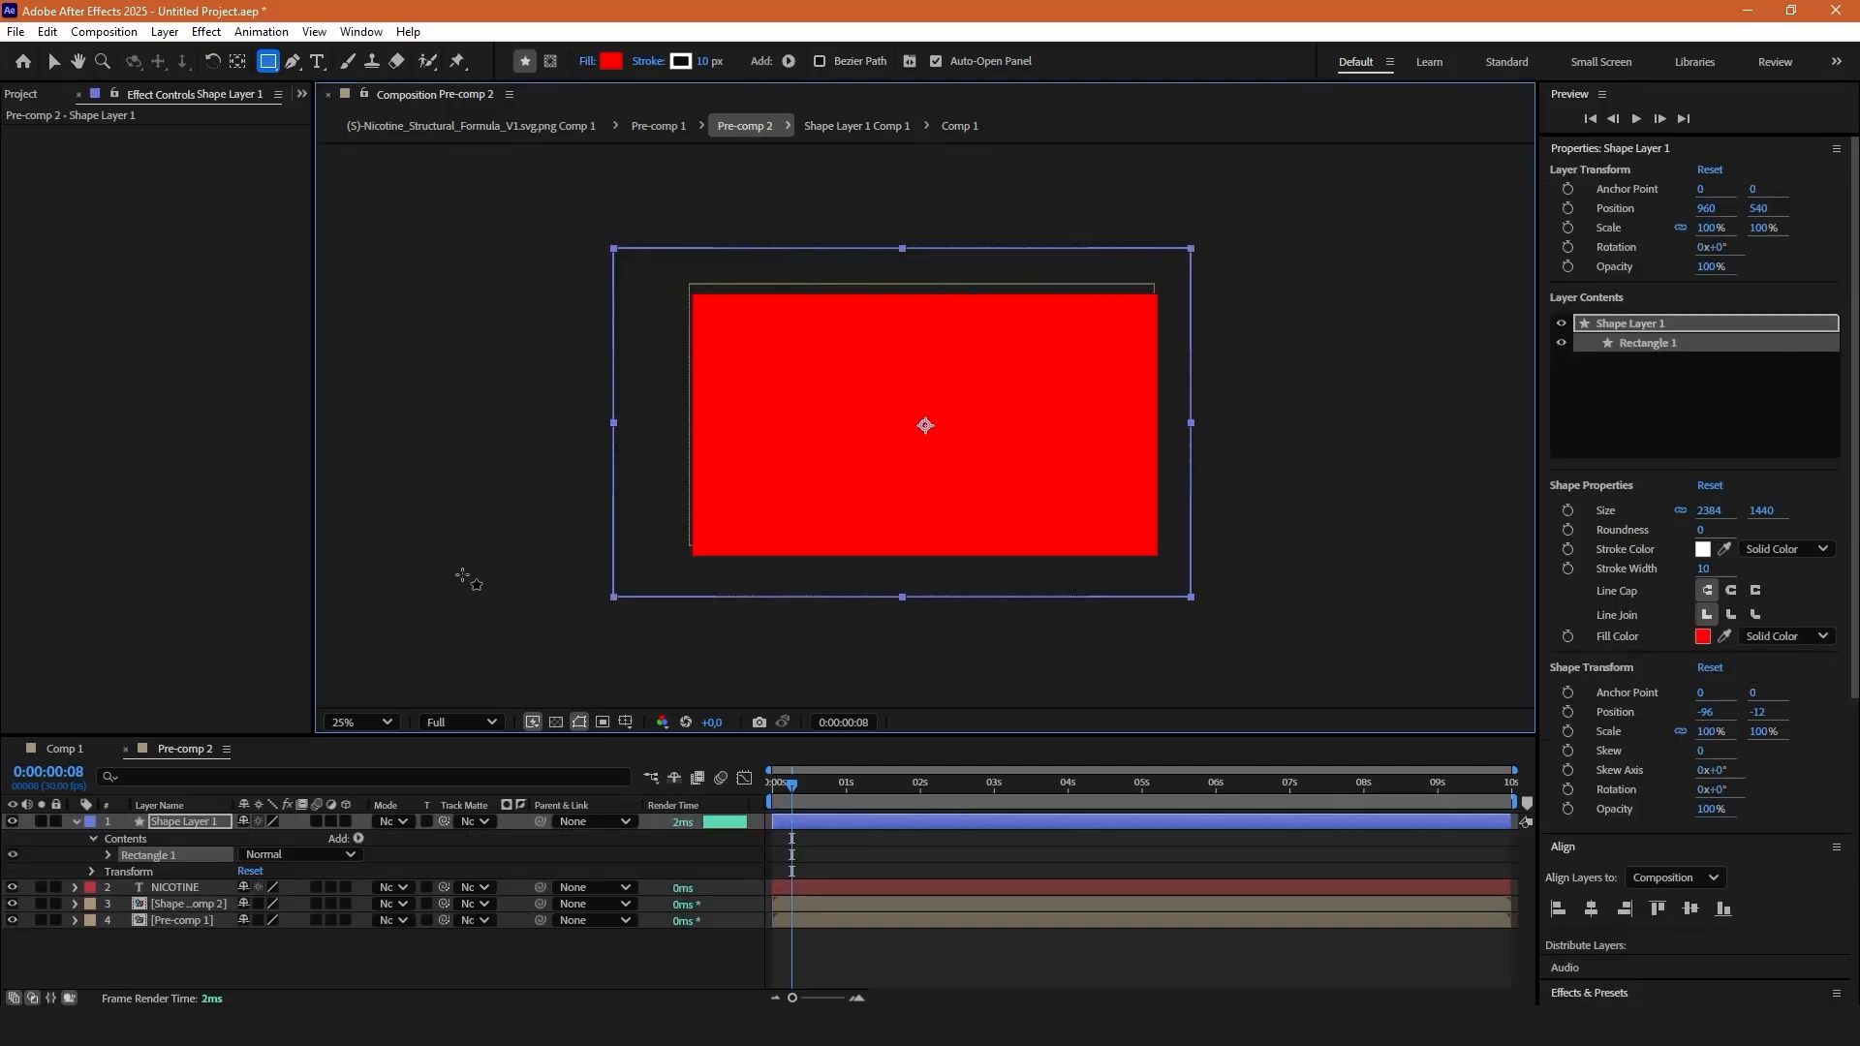
pyautogui.click(427, 822)
pyautogui.press('.')
pyautogui.press('.')
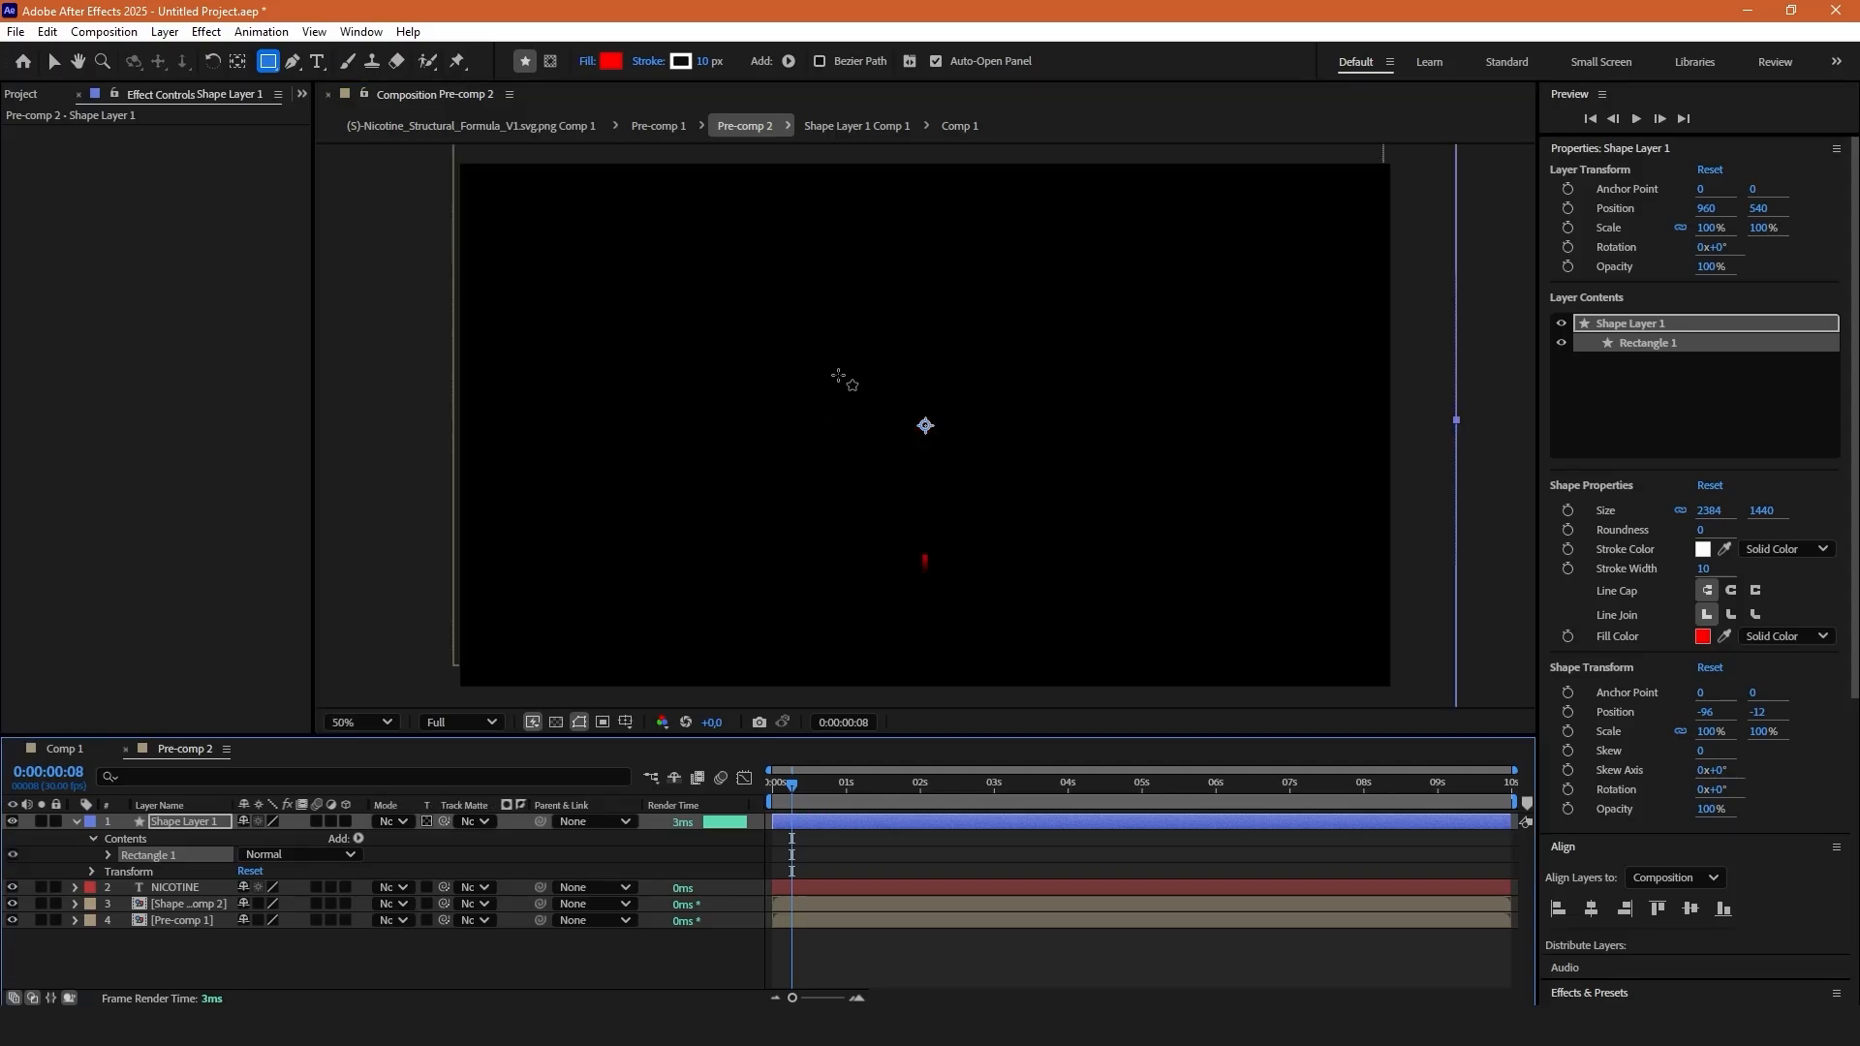
# Return to Comp 1 at 0:00:06:26 and add an adjustment layer at the top of the layer stack.
pyautogui.click(87, 754)
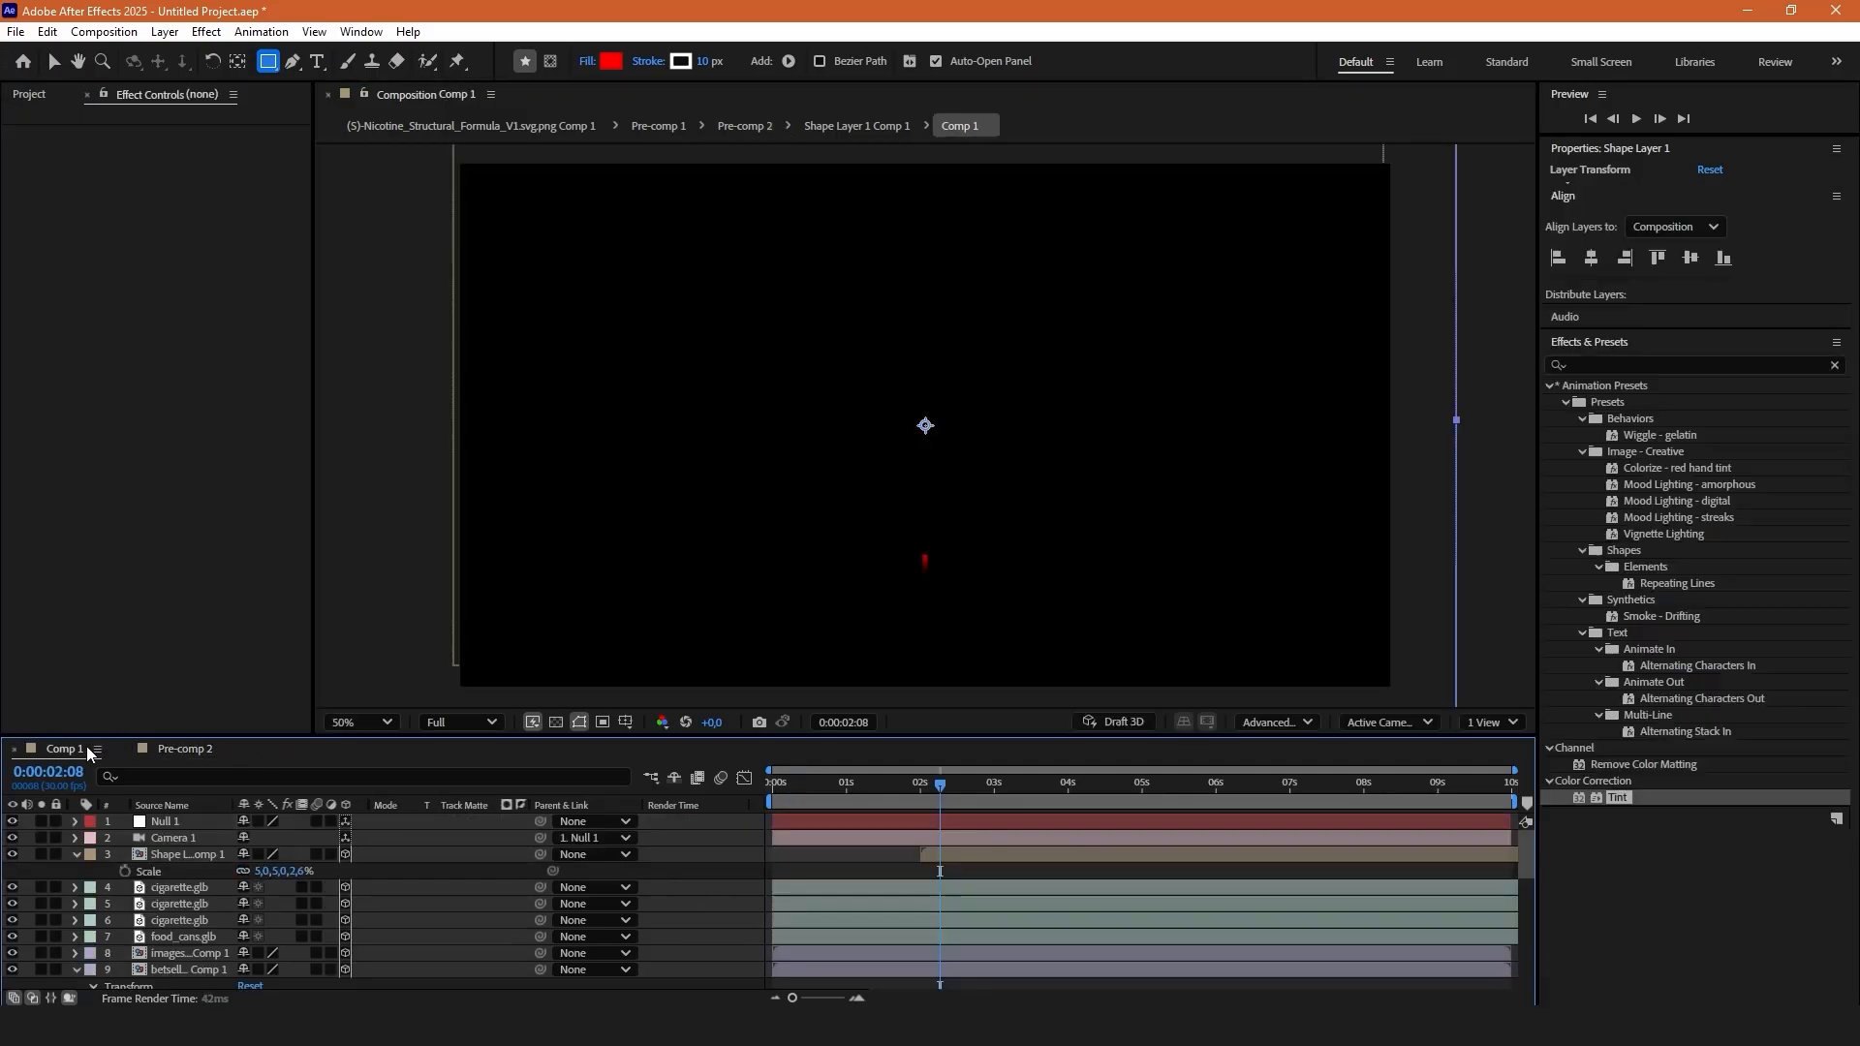
pyautogui.moveTo(951, 784); pyautogui.dragTo(1280, 748)
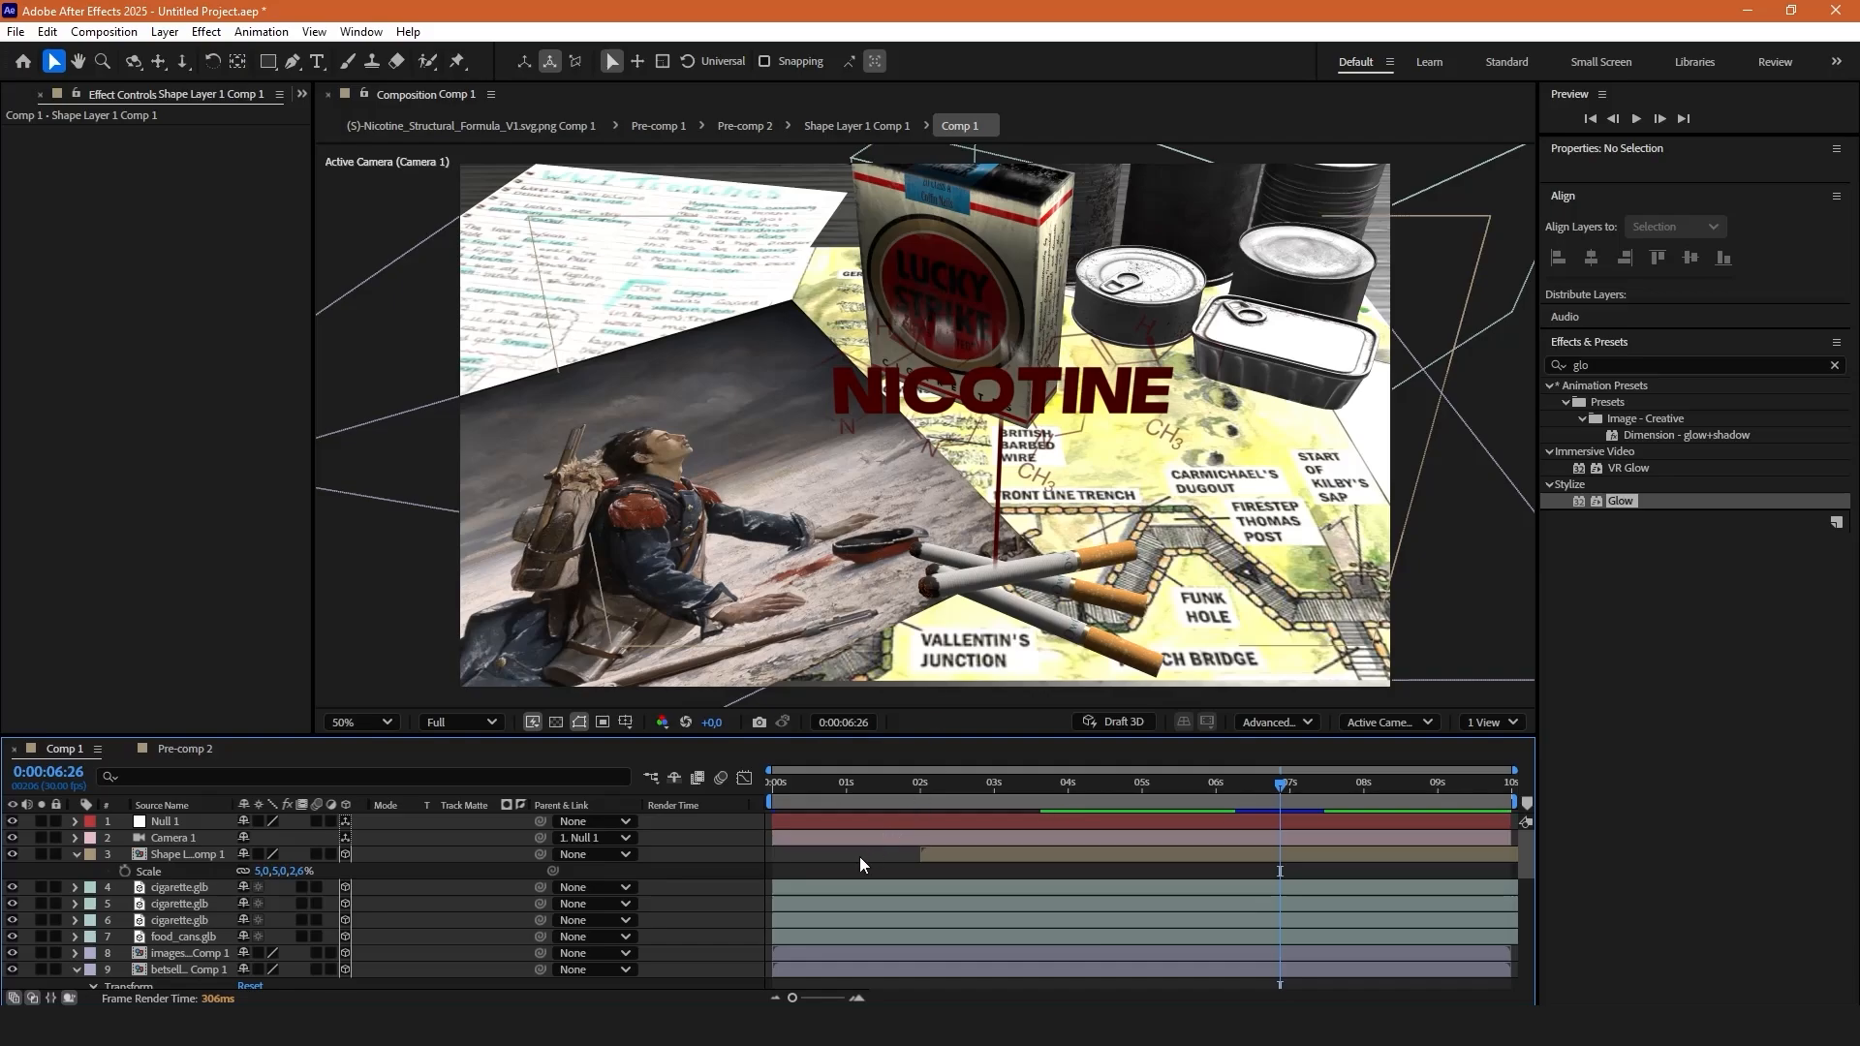
pyautogui.rightClick(870, 879)
pyautogui.rightClick(867, 630)
pyautogui.moveTo(959, 638)
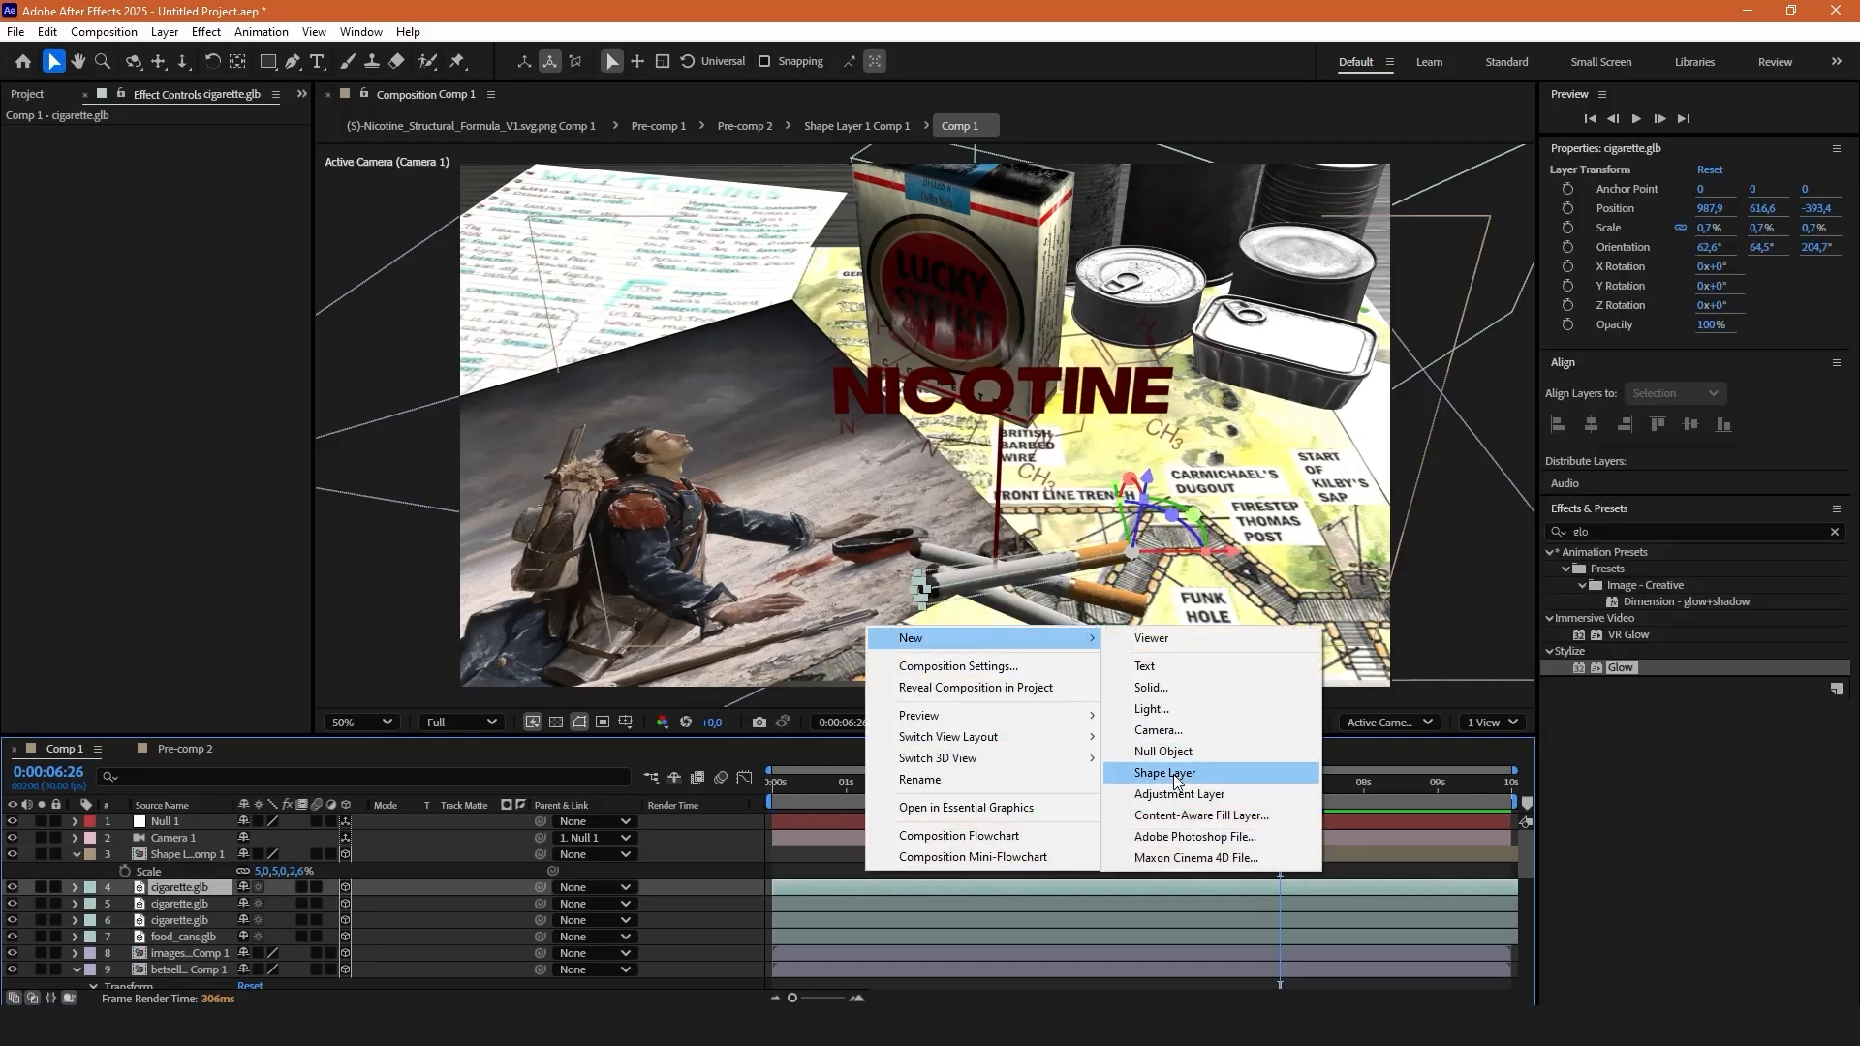
pyautogui.click(1182, 787)
pyautogui.moveTo(155, 889); pyautogui.dragTo(160, 815)
# Apply Camera Lens Blur to the adjustment layer with a Blur Radius of 9 and a Square iris shape.
pyautogui.click(1834, 474)
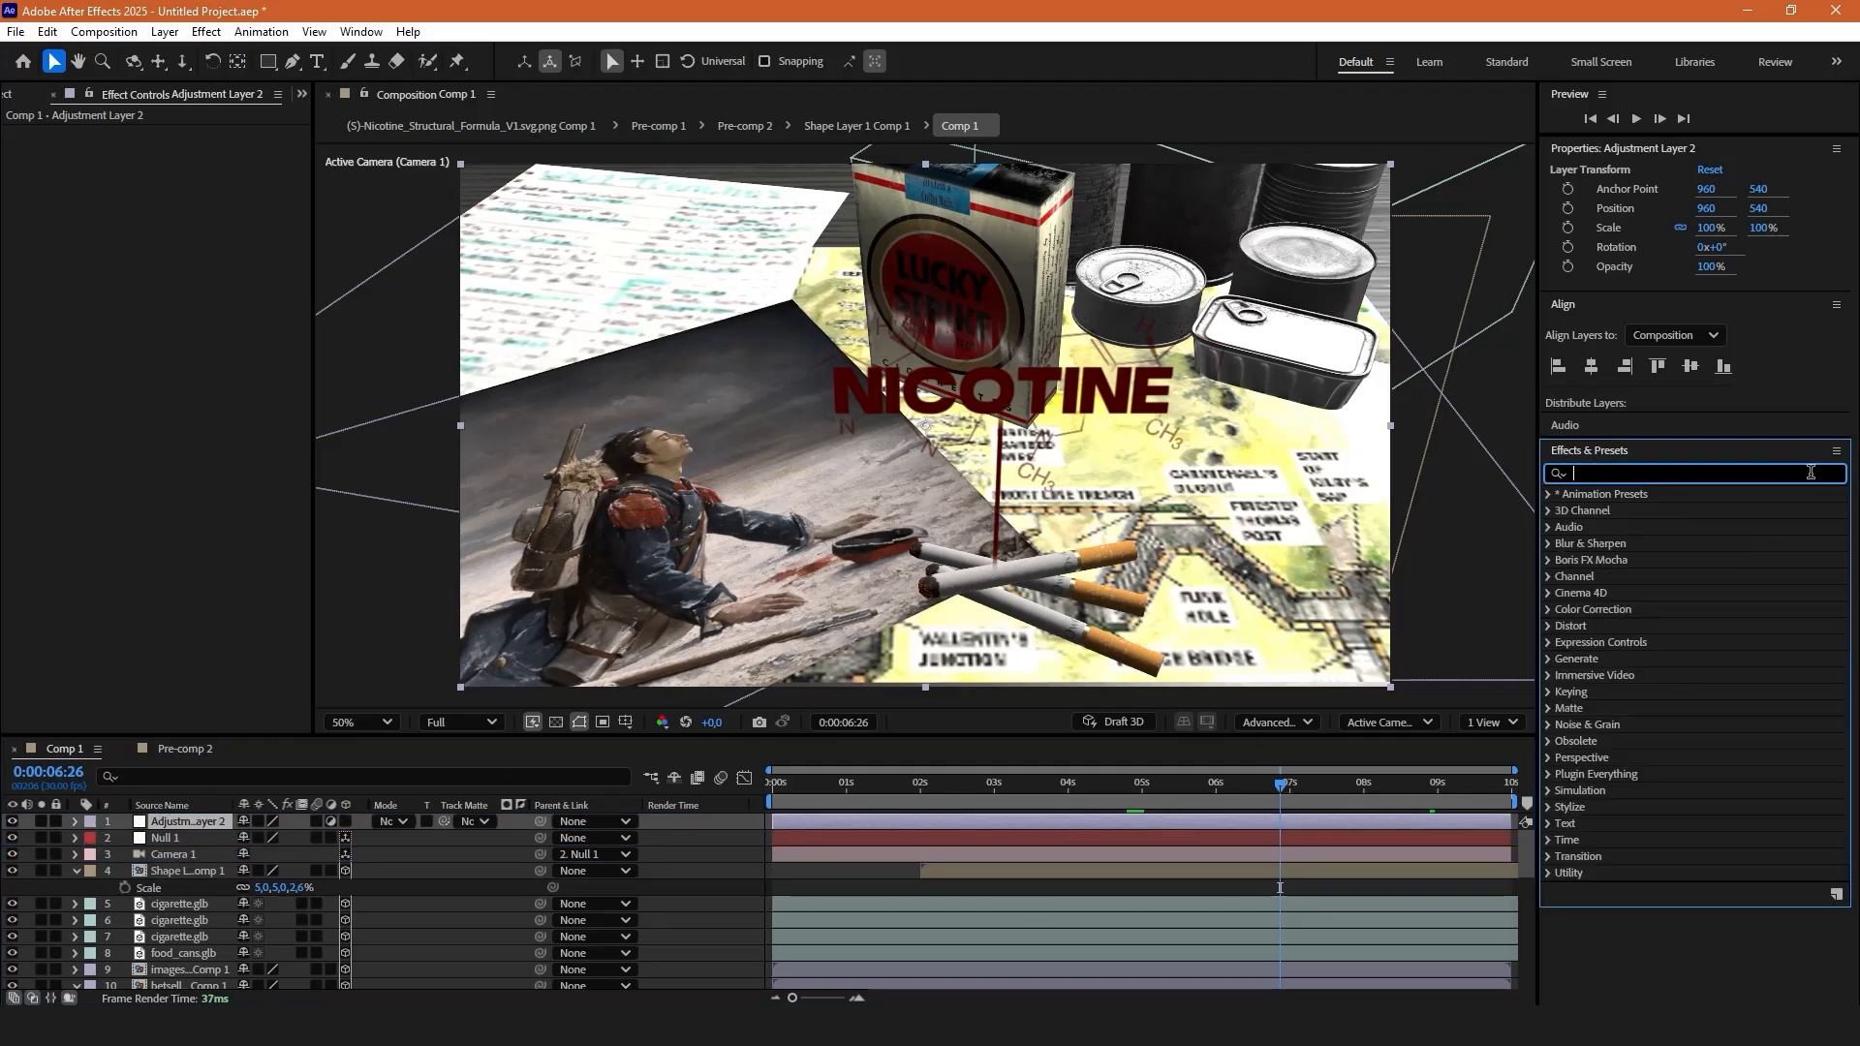
pyautogui.write('camera')
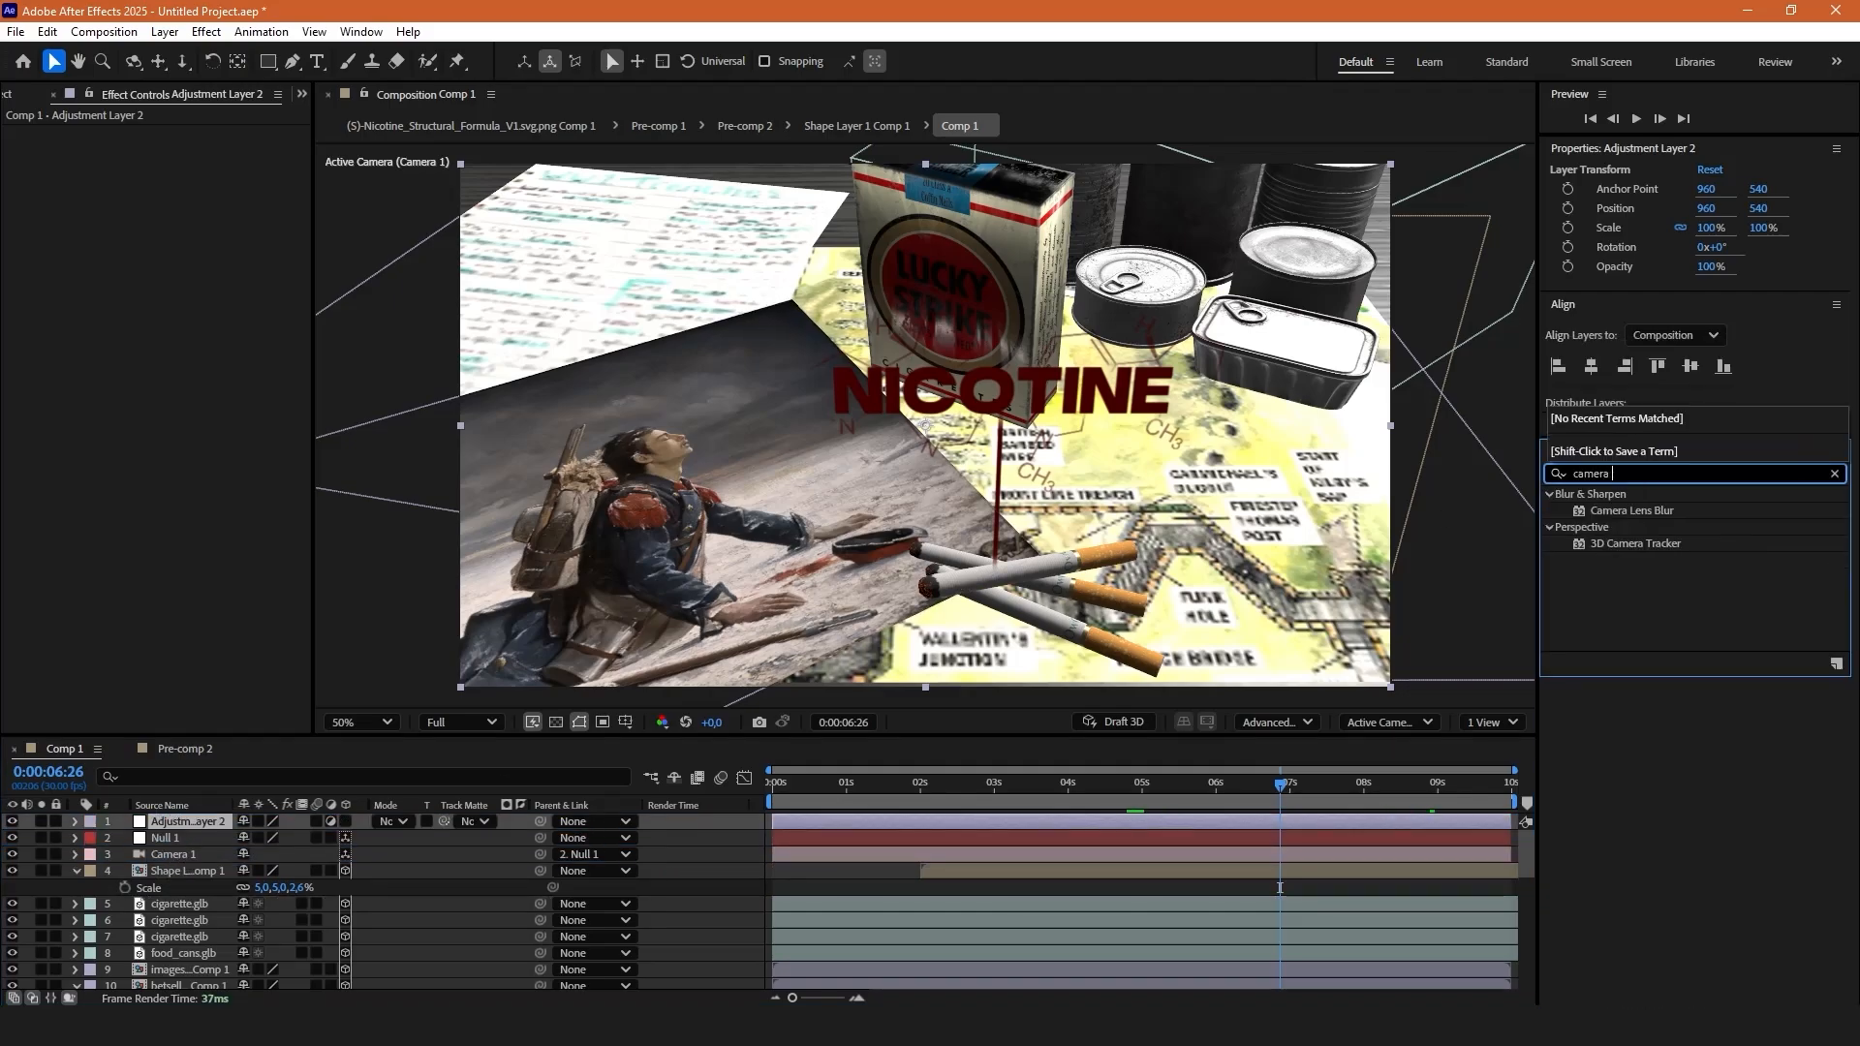
pyautogui.moveTo(1635, 510); pyautogui.dragTo(184, 822)
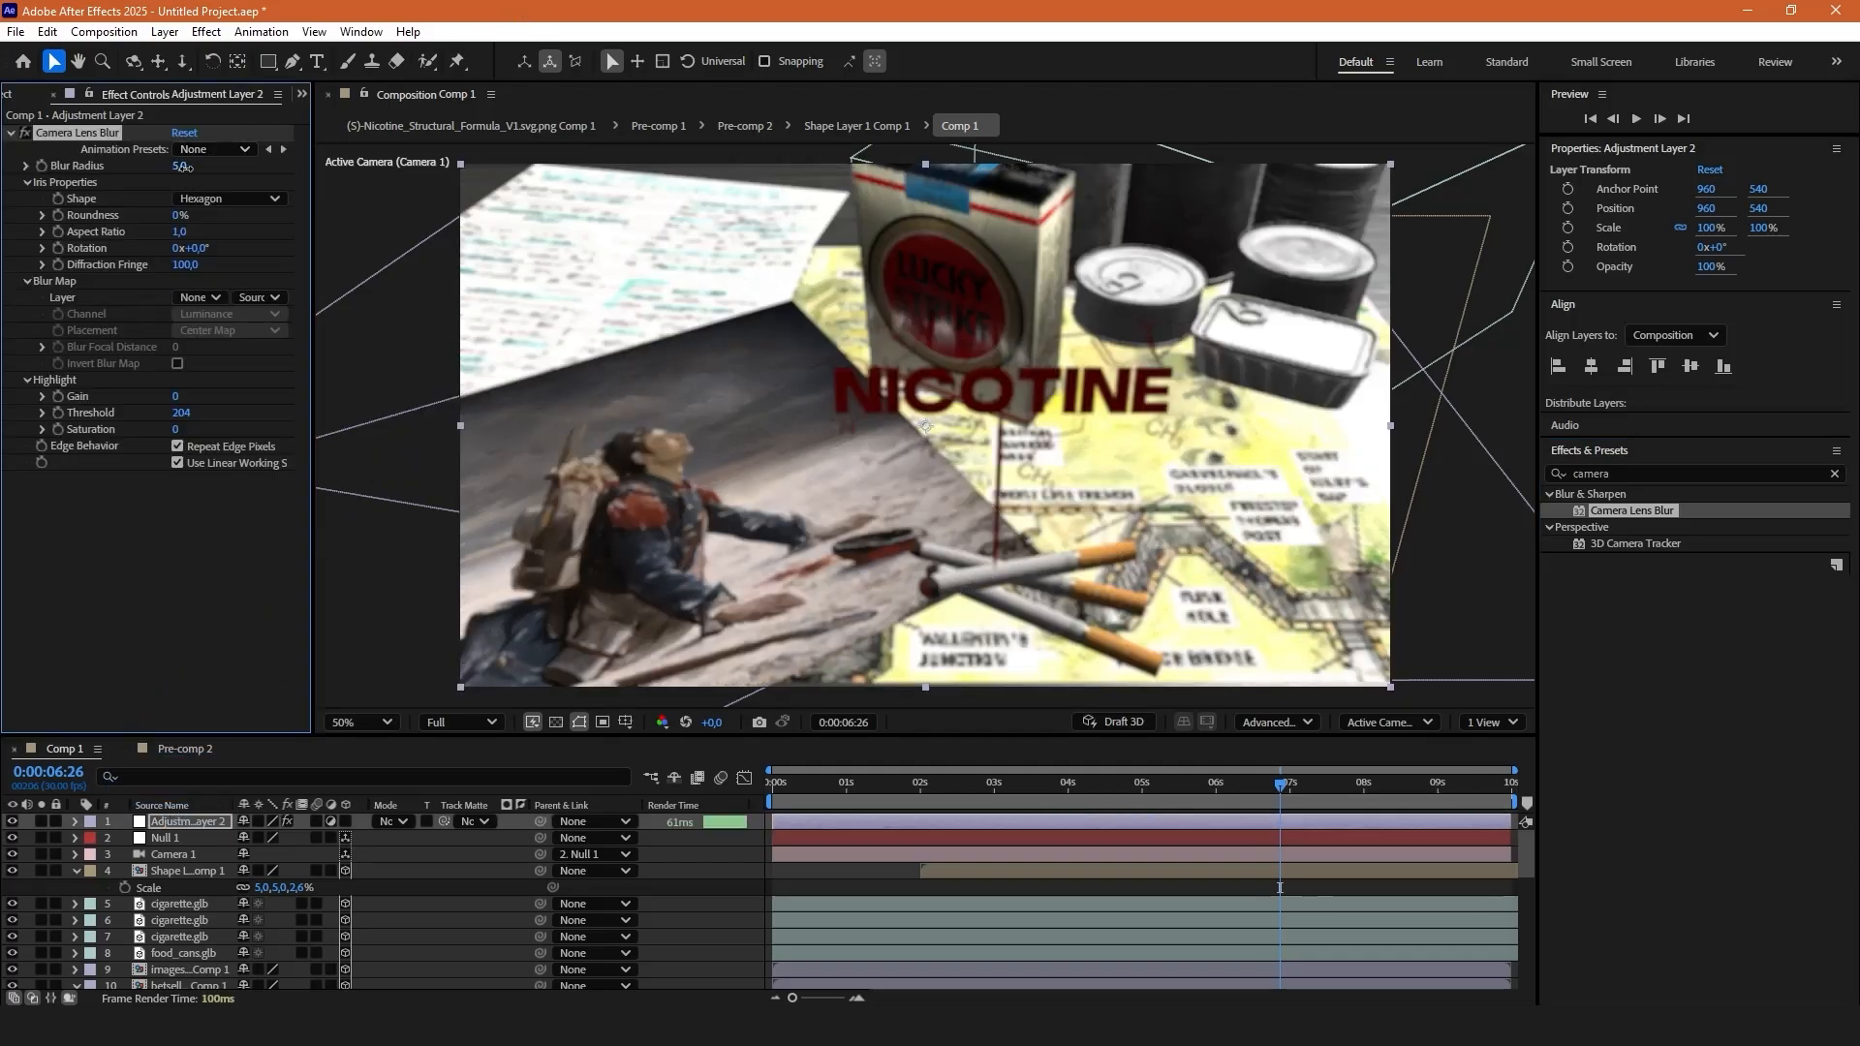
pyautogui.moveTo(182, 167); pyautogui.dragTo(195, 187)
pyautogui.click(217, 195)
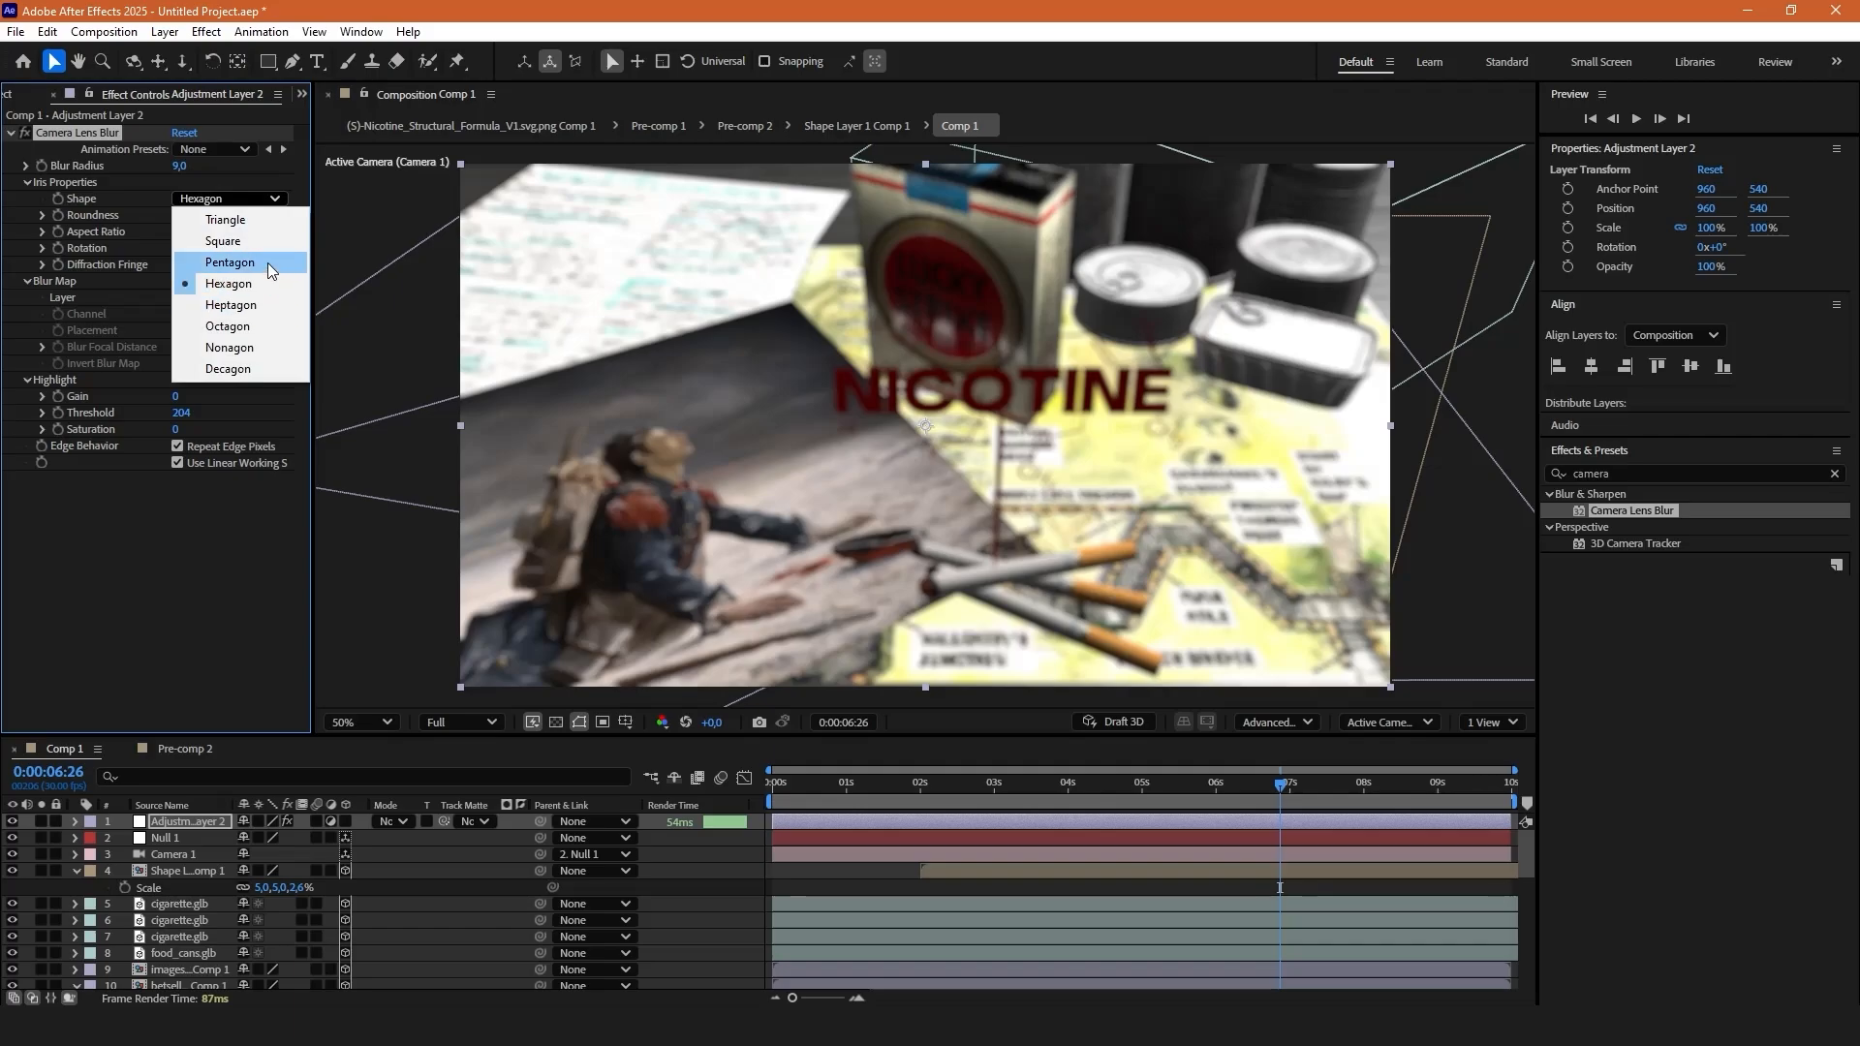
pyautogui.click(256, 243)
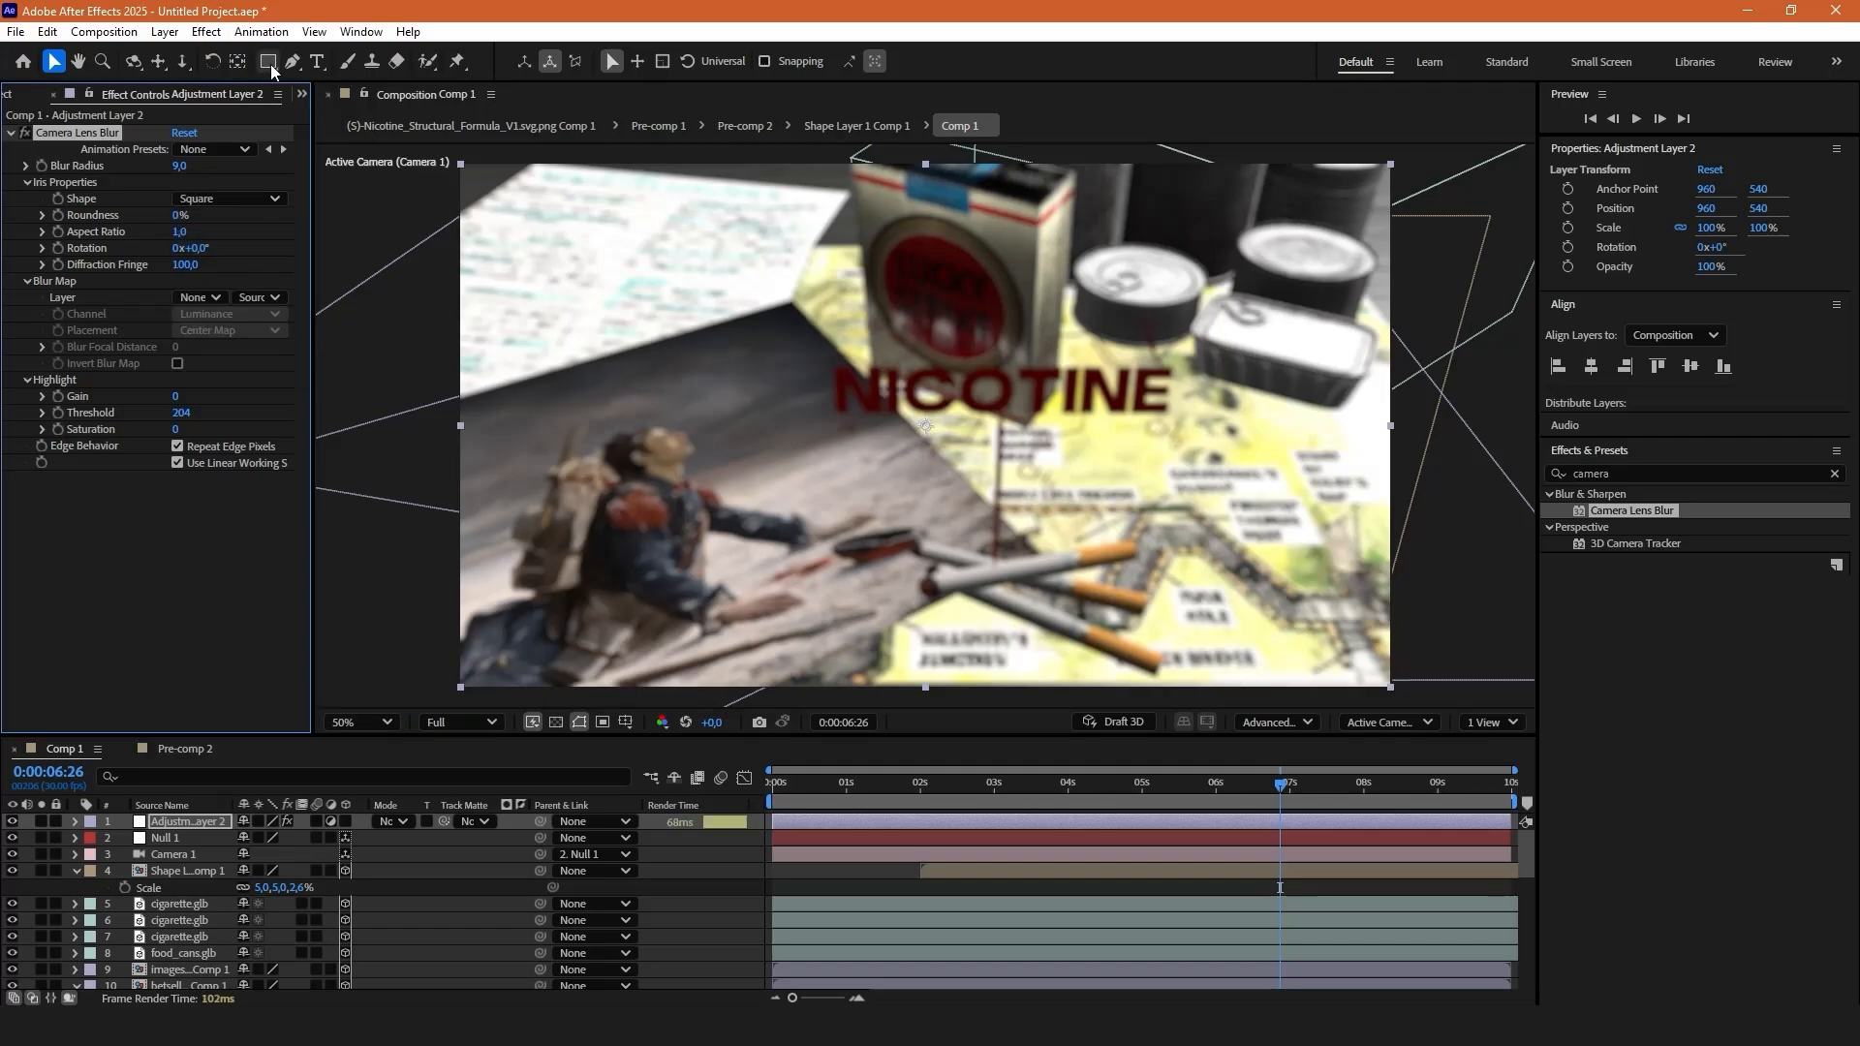
# Draw an inverted elliptical mask around the scene's centre on the adjustment layer and set its Mask Feather to 33 pixels.
pyautogui.moveTo(268, 61); pyautogui.dragTo(354, 109)
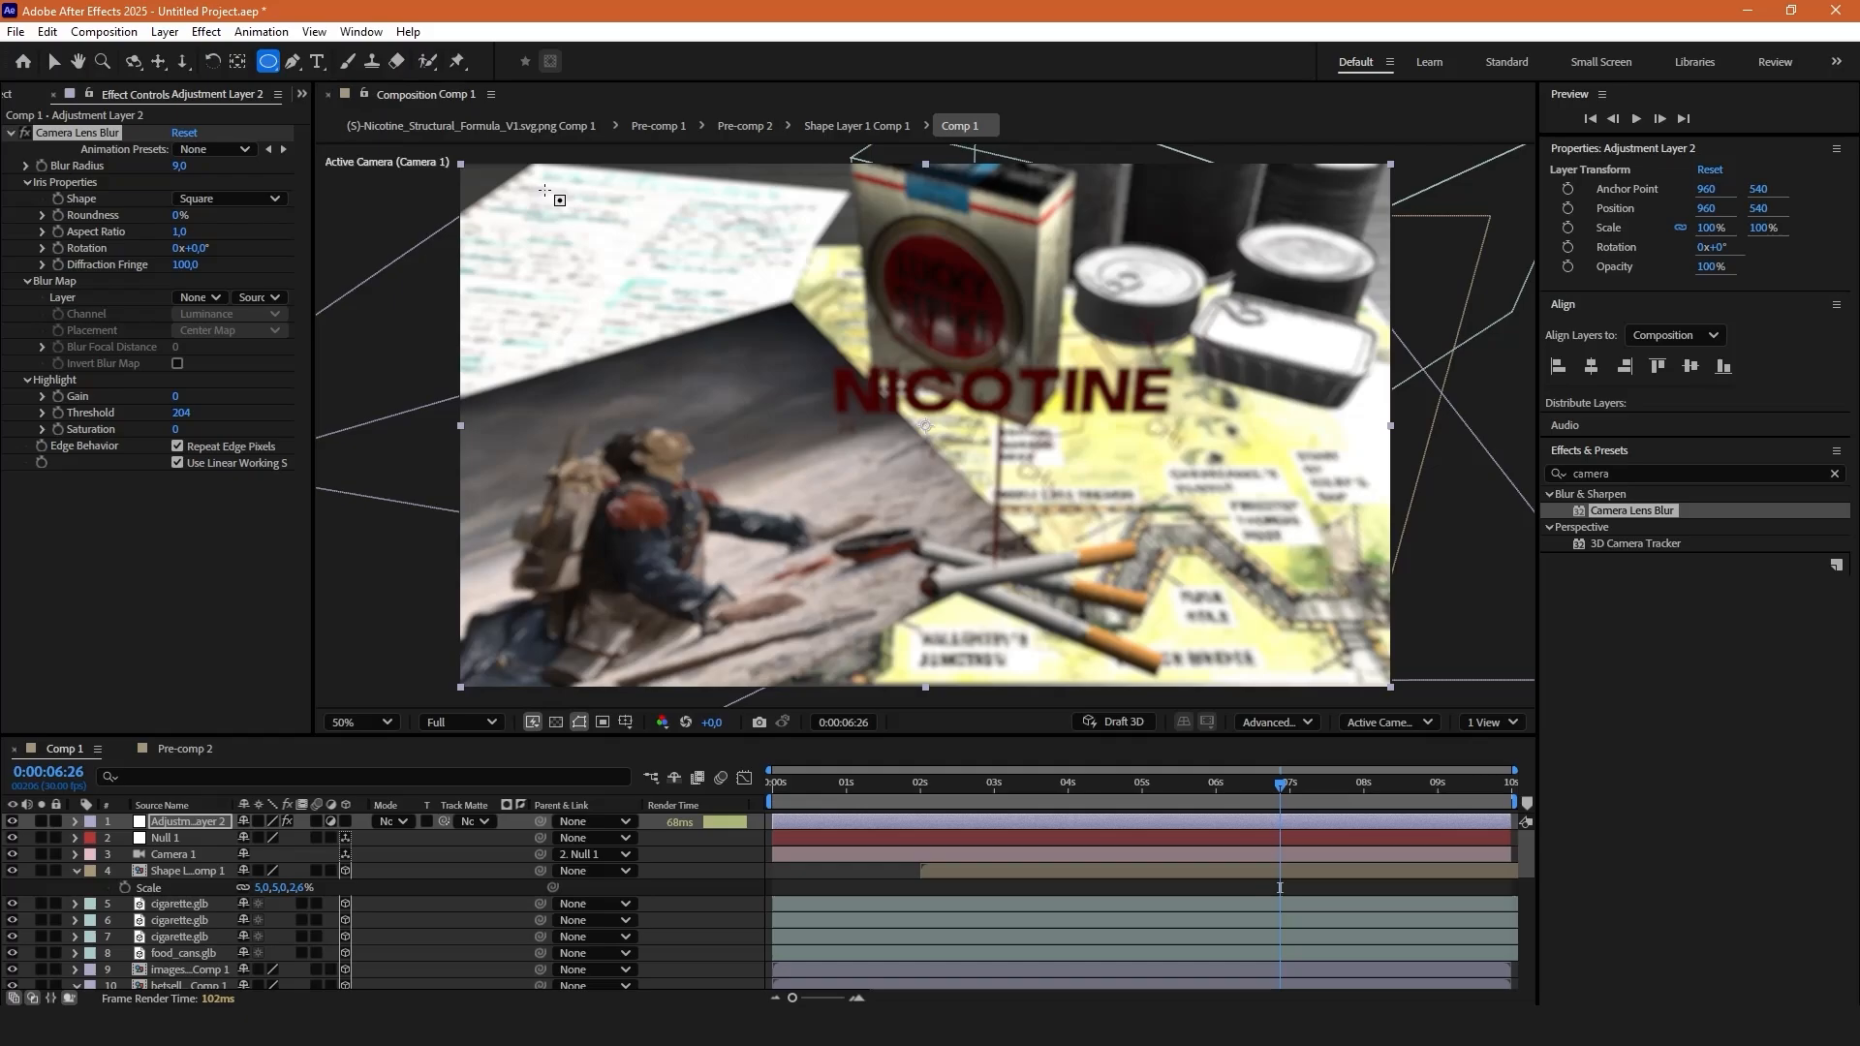
pyautogui.moveTo(510, 181); pyautogui.dragTo(1514, 607)
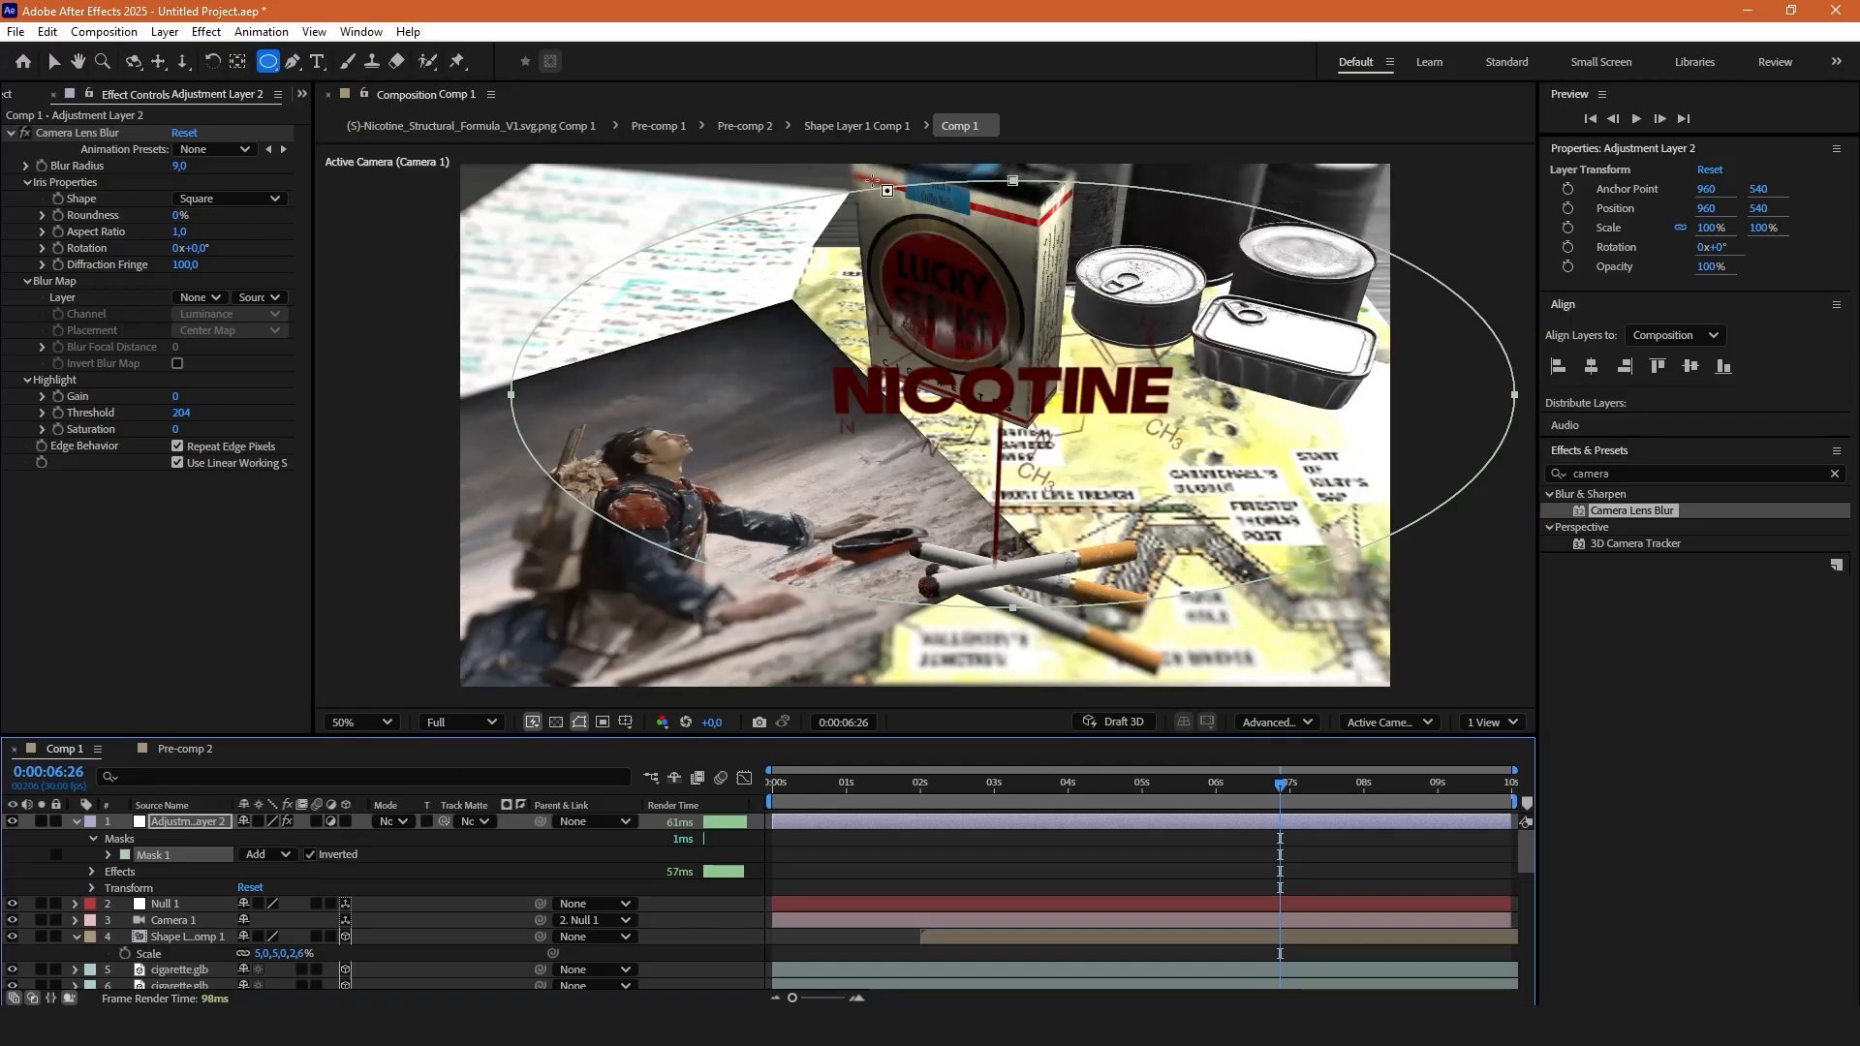
pyautogui.click(109, 855)
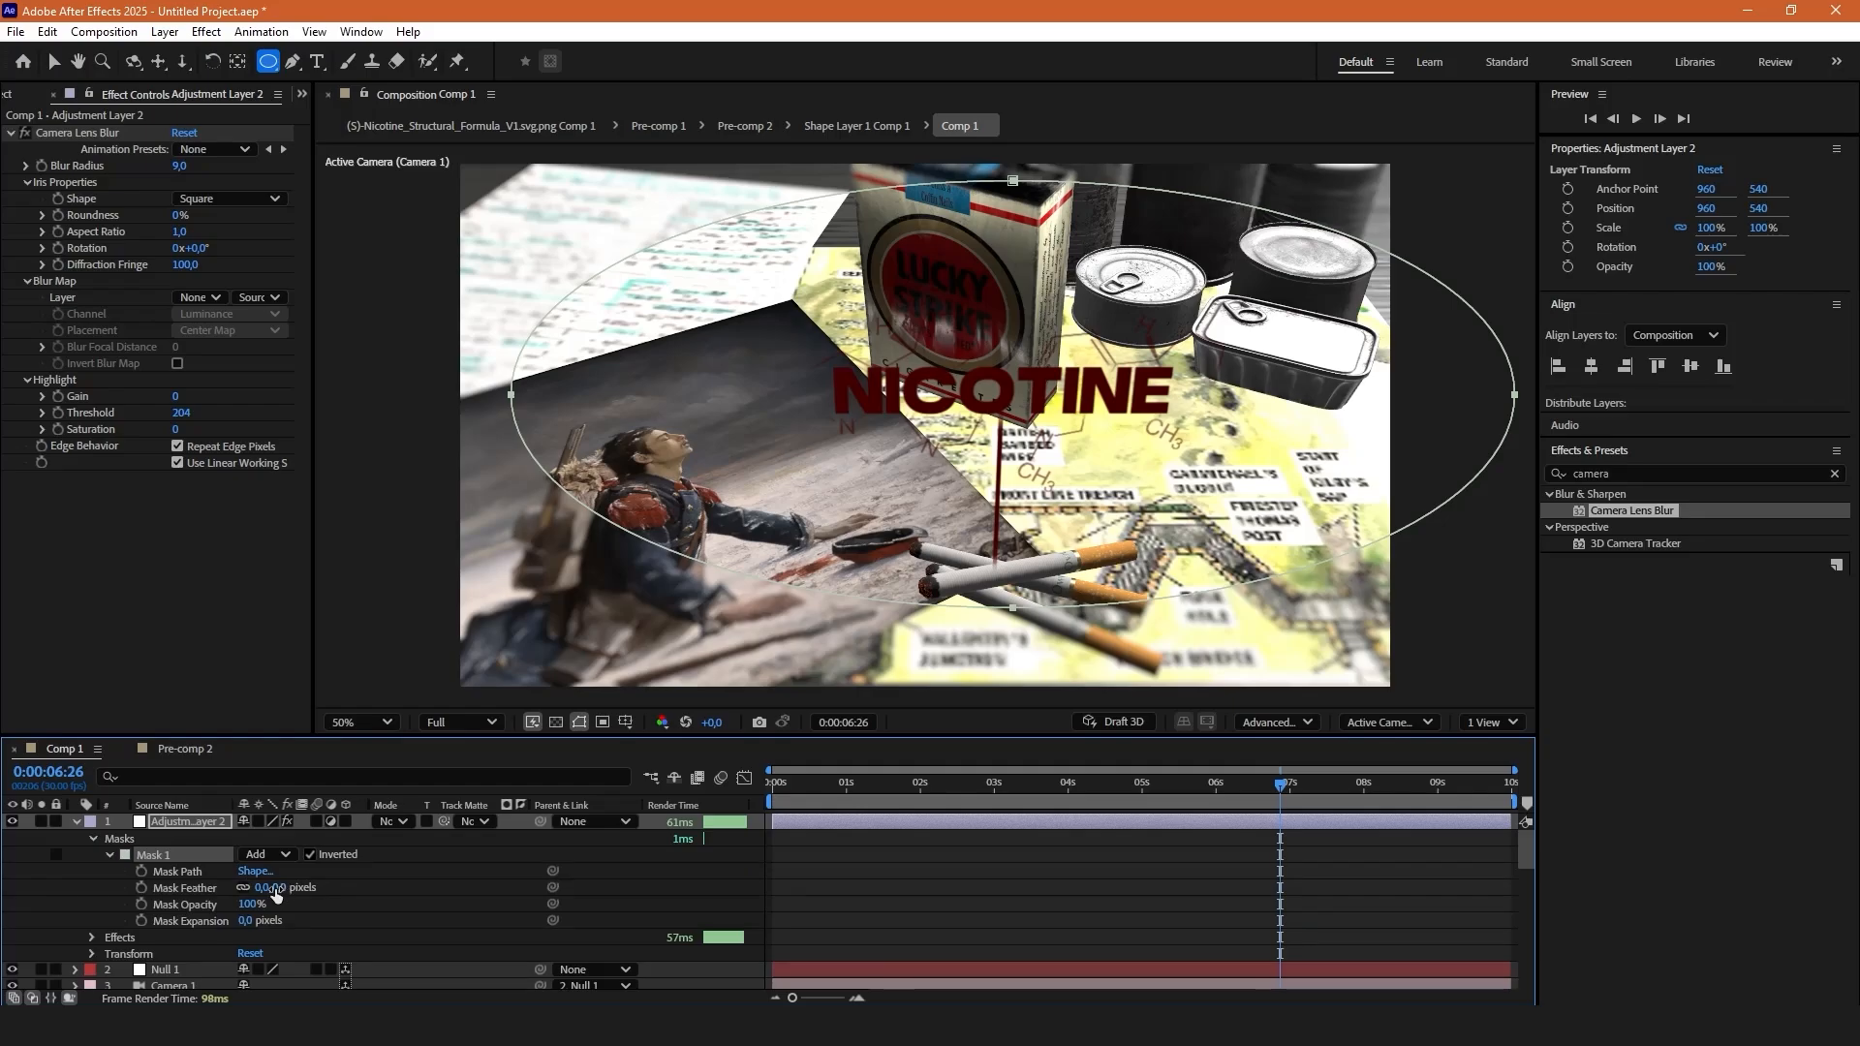
pyautogui.click(53, 61)
pyautogui.hotkey('ctrl', 'shift', 'a')
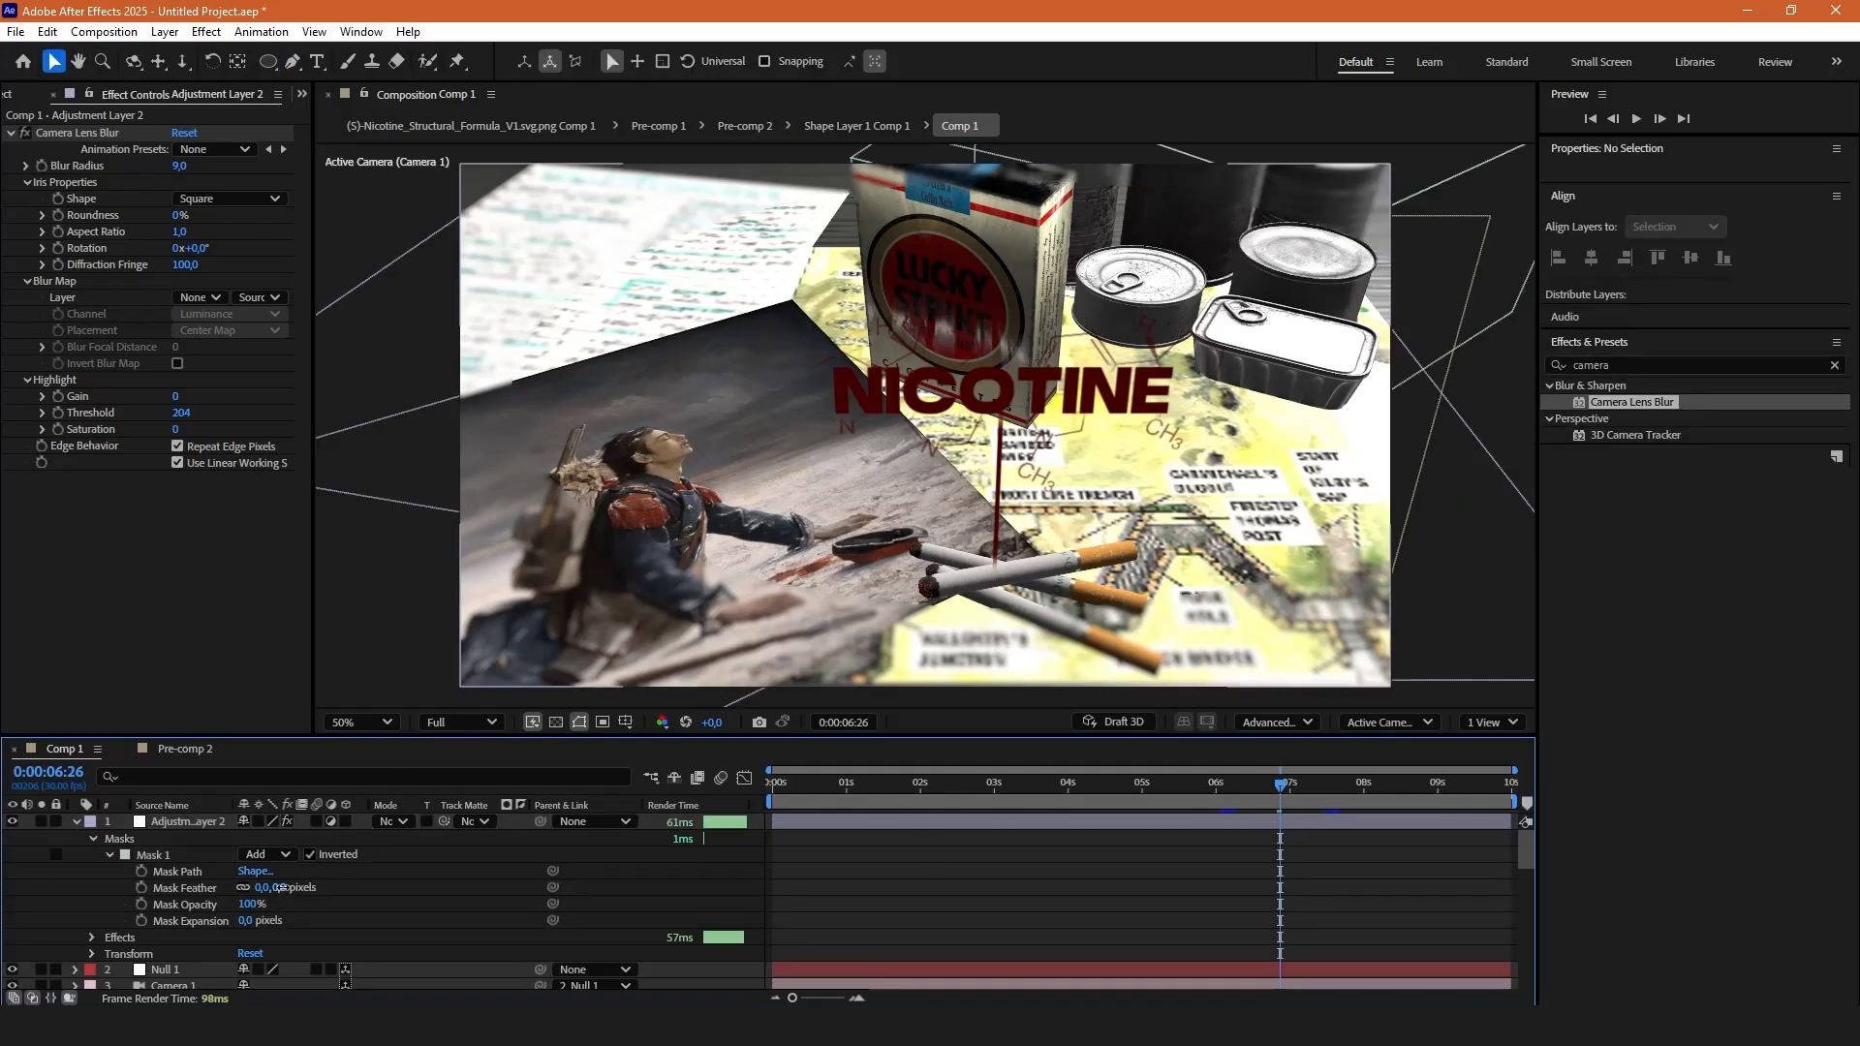
pyautogui.moveTo(281, 888); pyautogui.dragTo(306, 888)
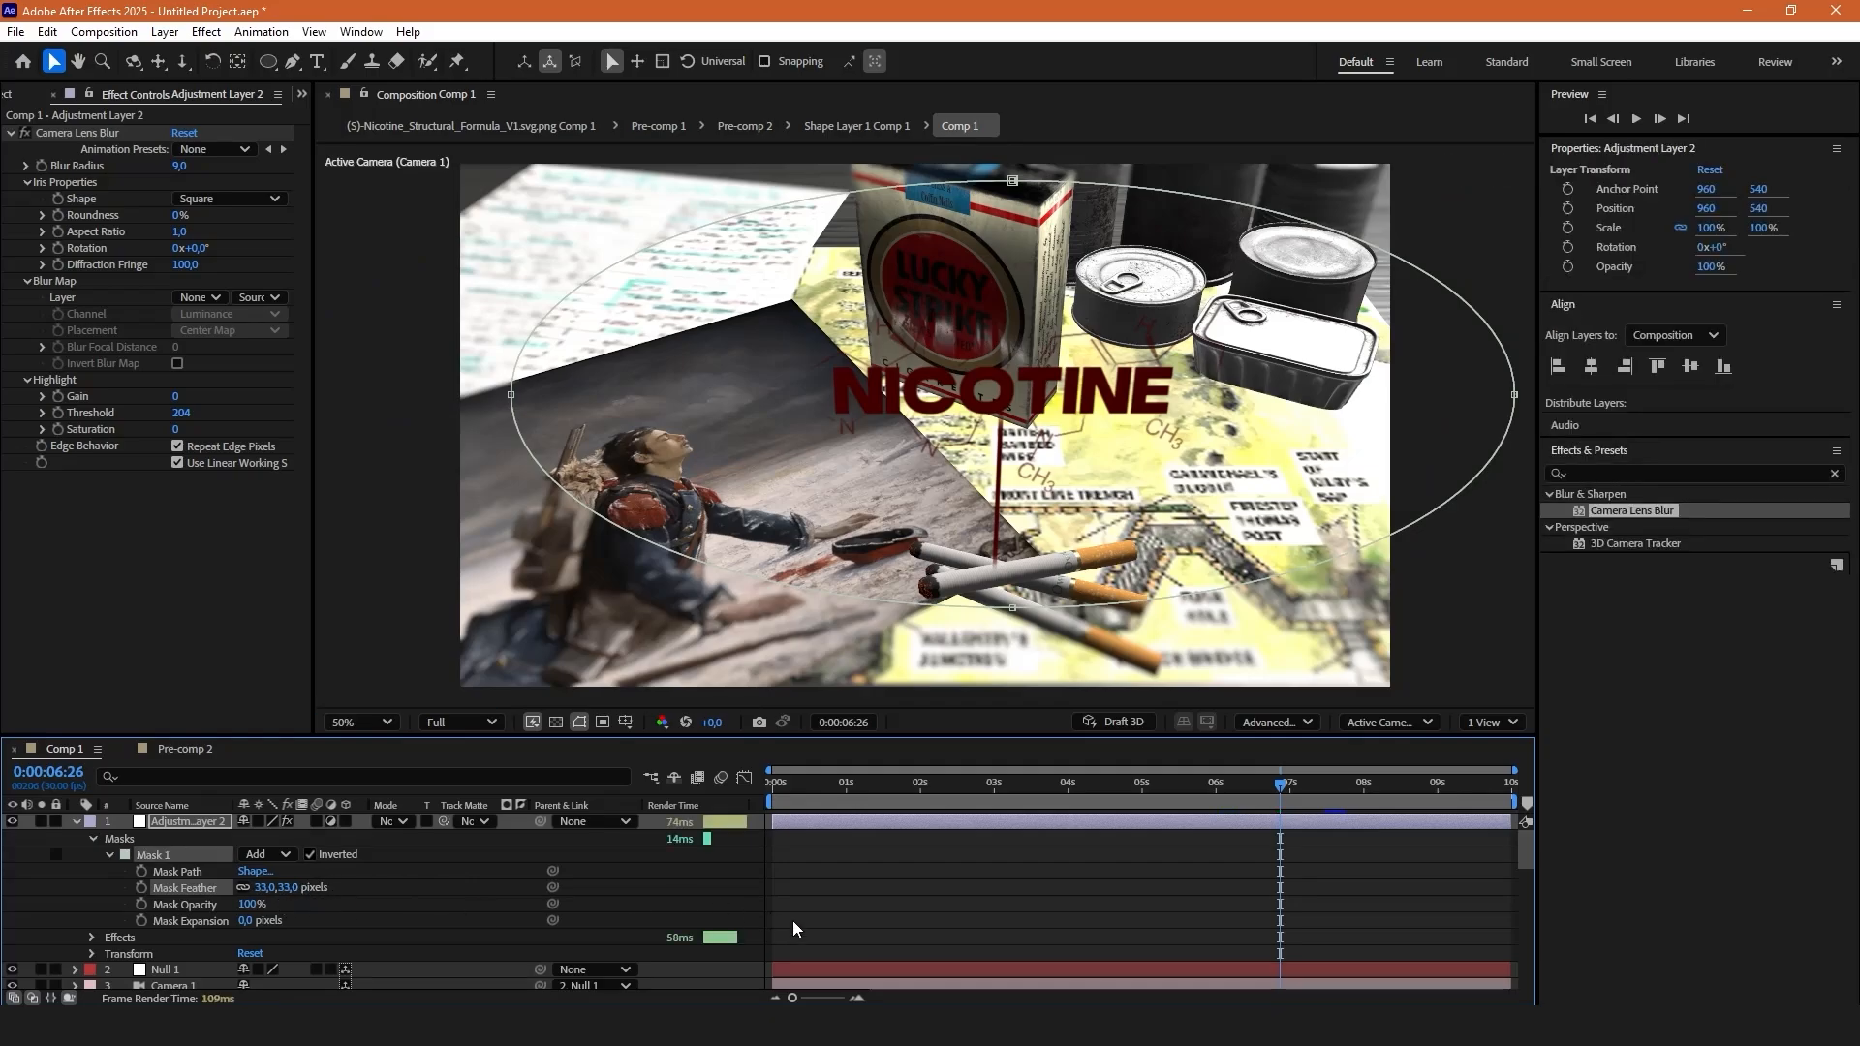
pyautogui.click(701, 885)
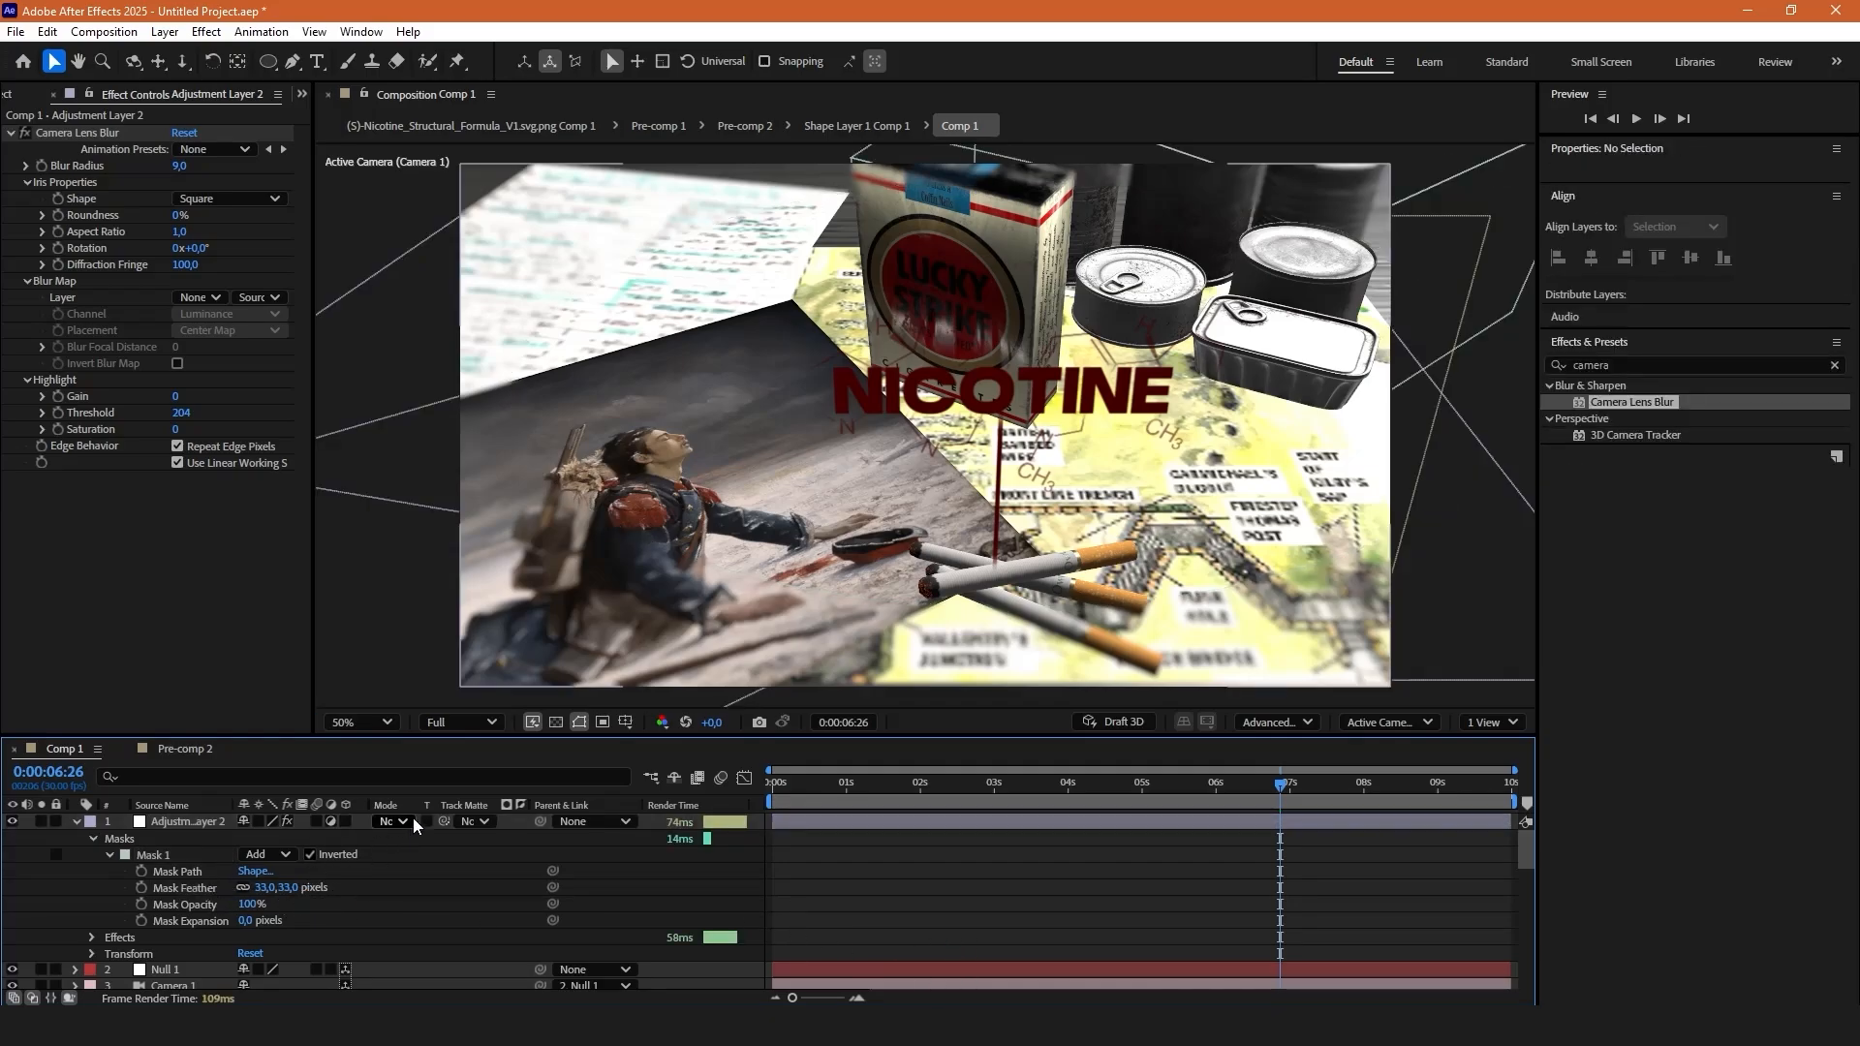
# Add a full-frame orange solid with colour CE8530 and place it directly below Adjustment Layer 2.
pyautogui.rightClick(851, 883)
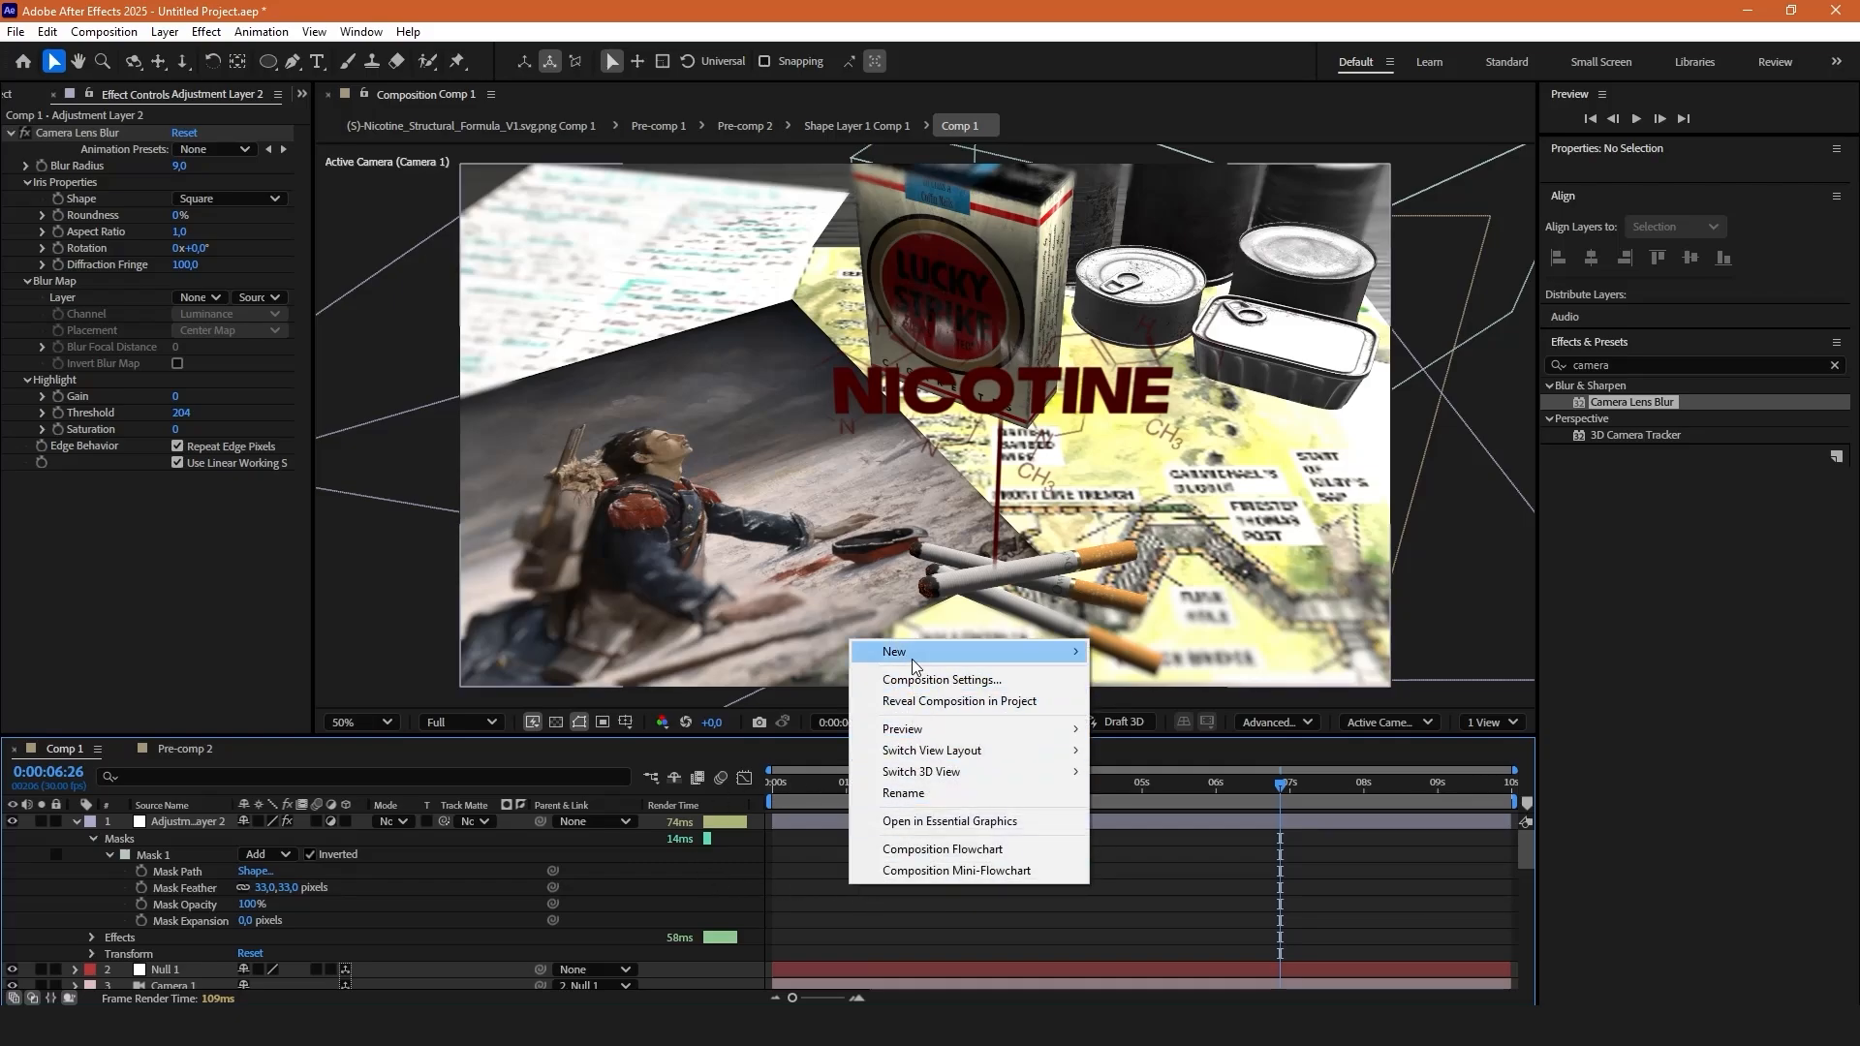
pyautogui.click(188, 822)
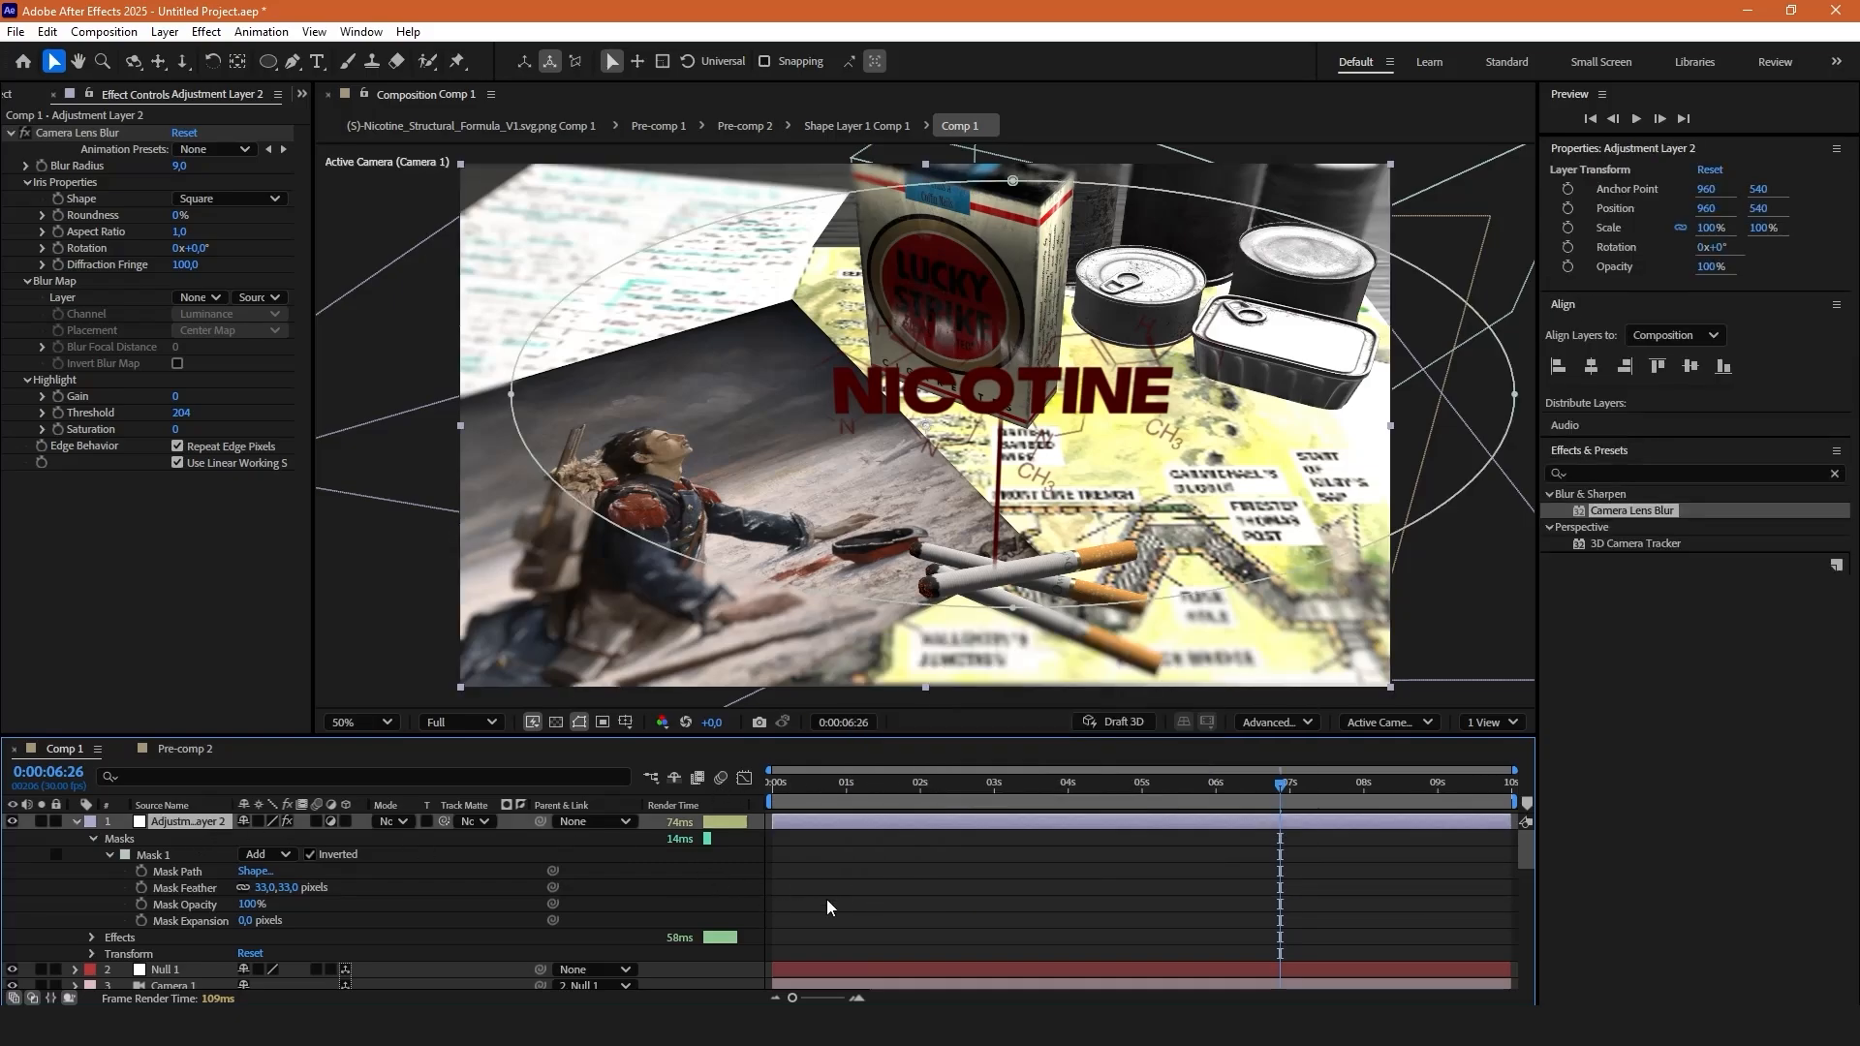
pyautogui.rightClick(901, 668)
pyautogui.moveTo(956, 690)
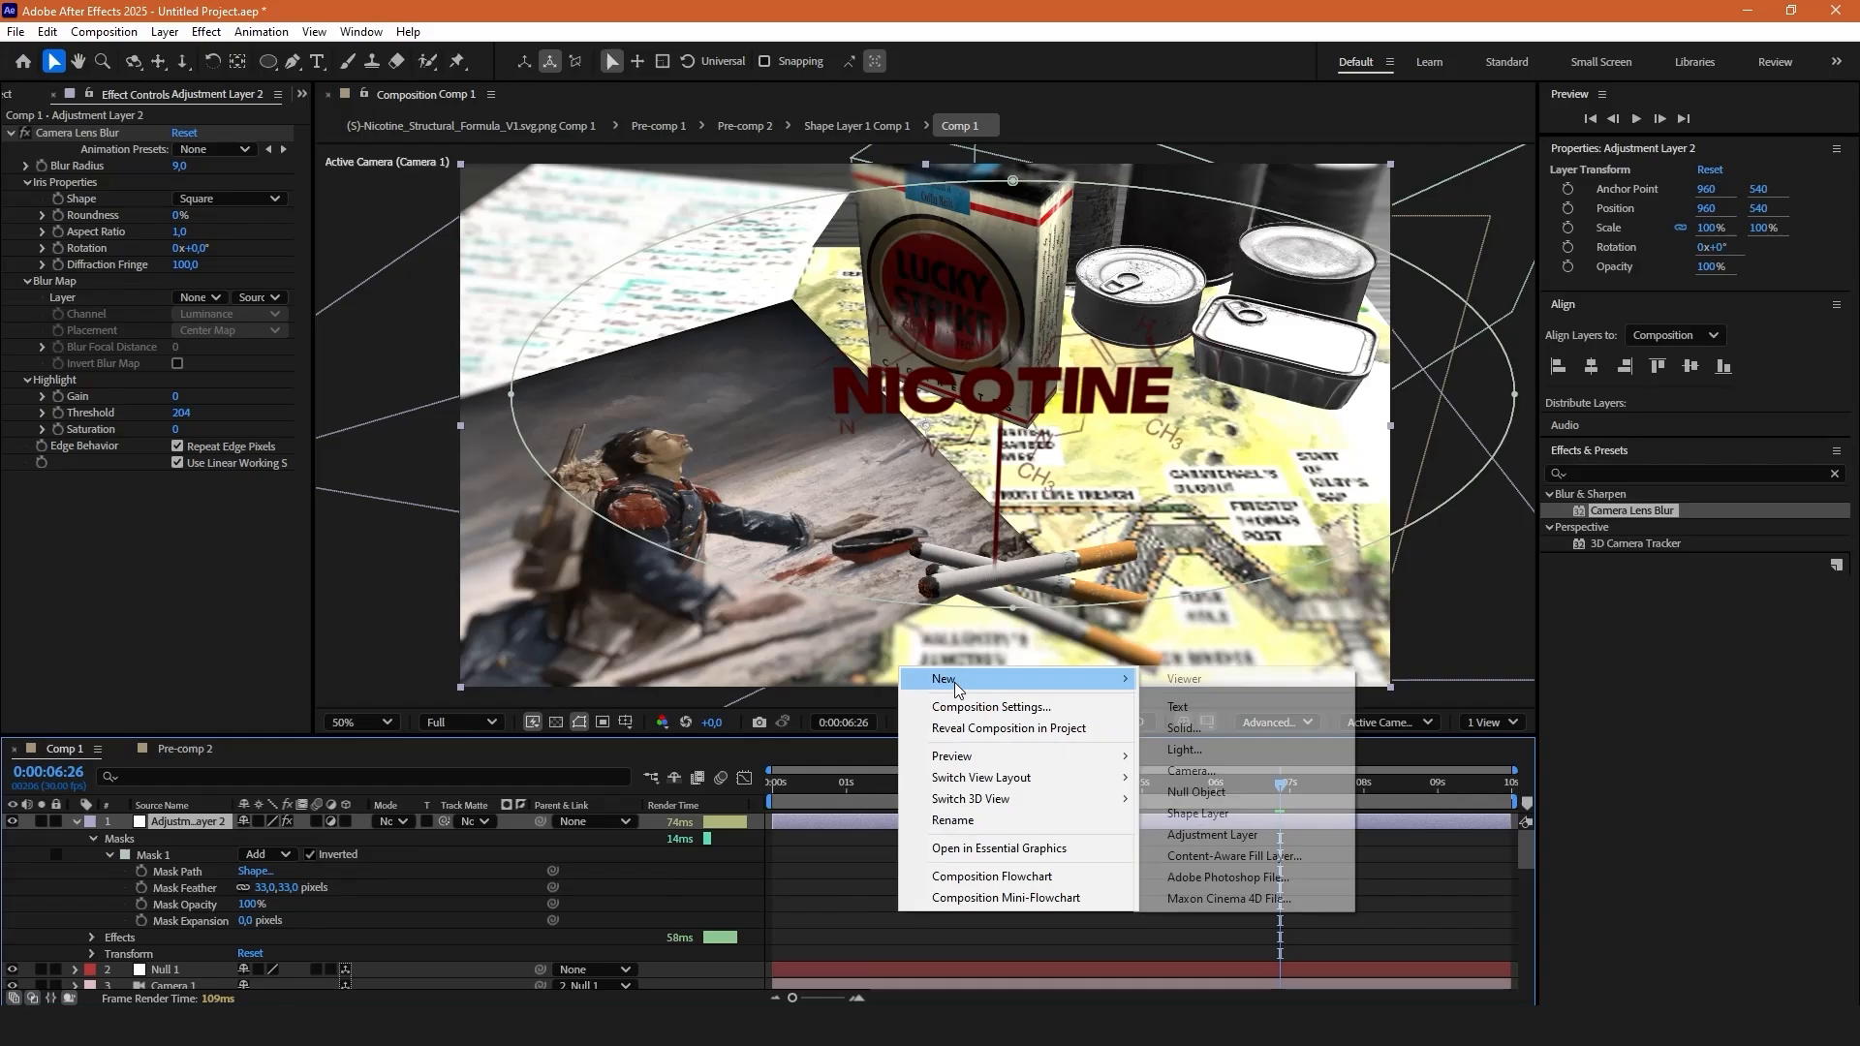
pyautogui.click(1213, 732)
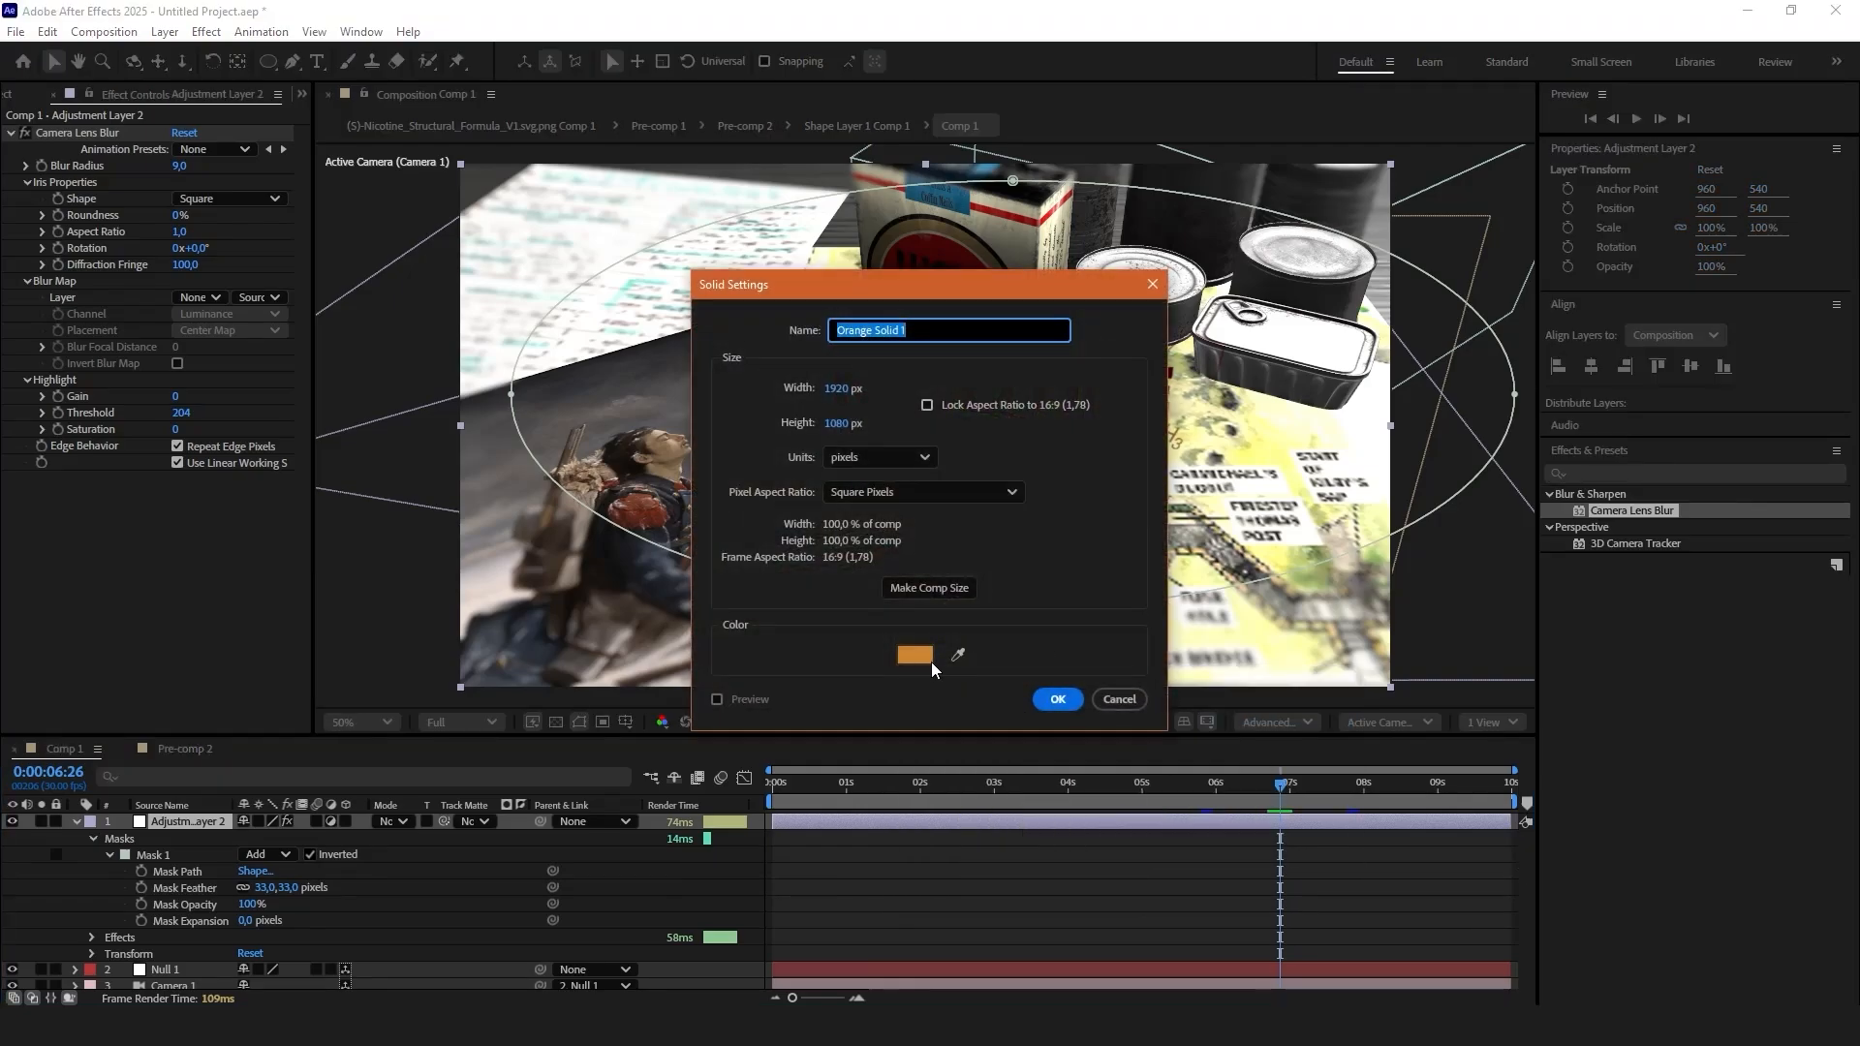
pyautogui.click(930, 659)
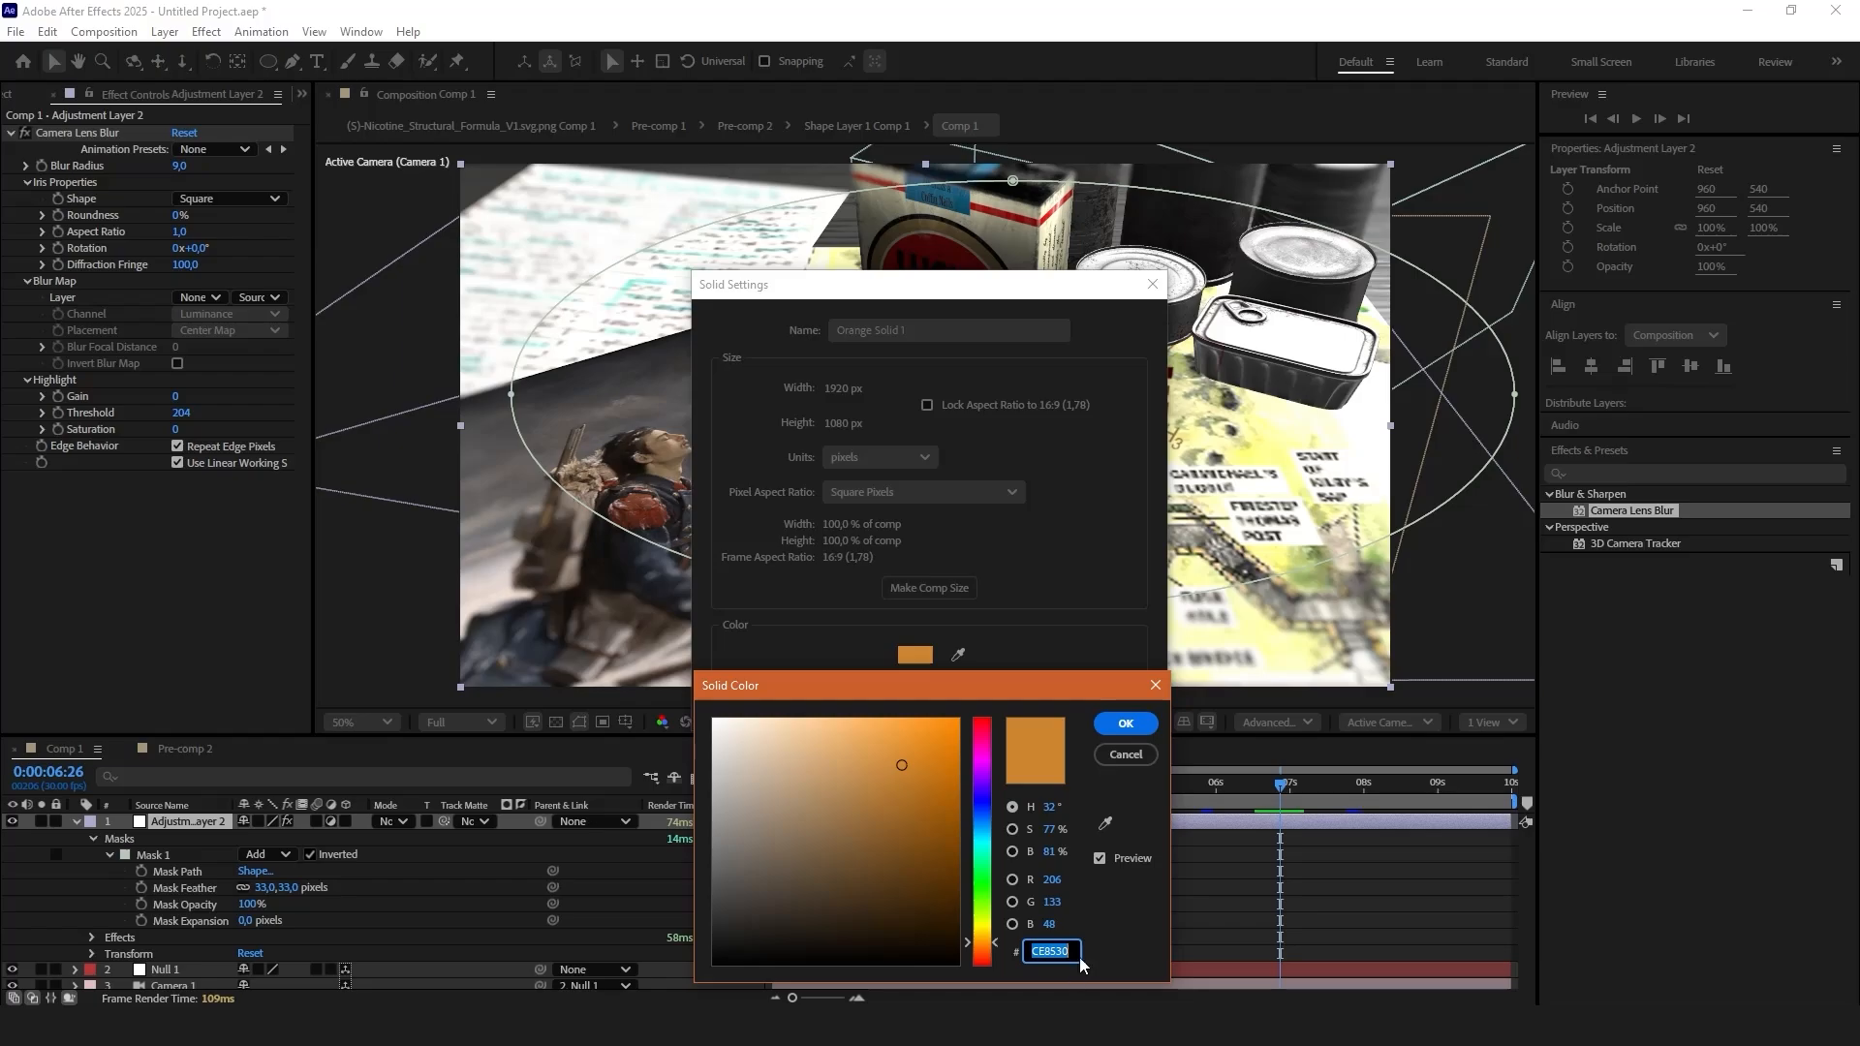
pyautogui.click(1124, 724)
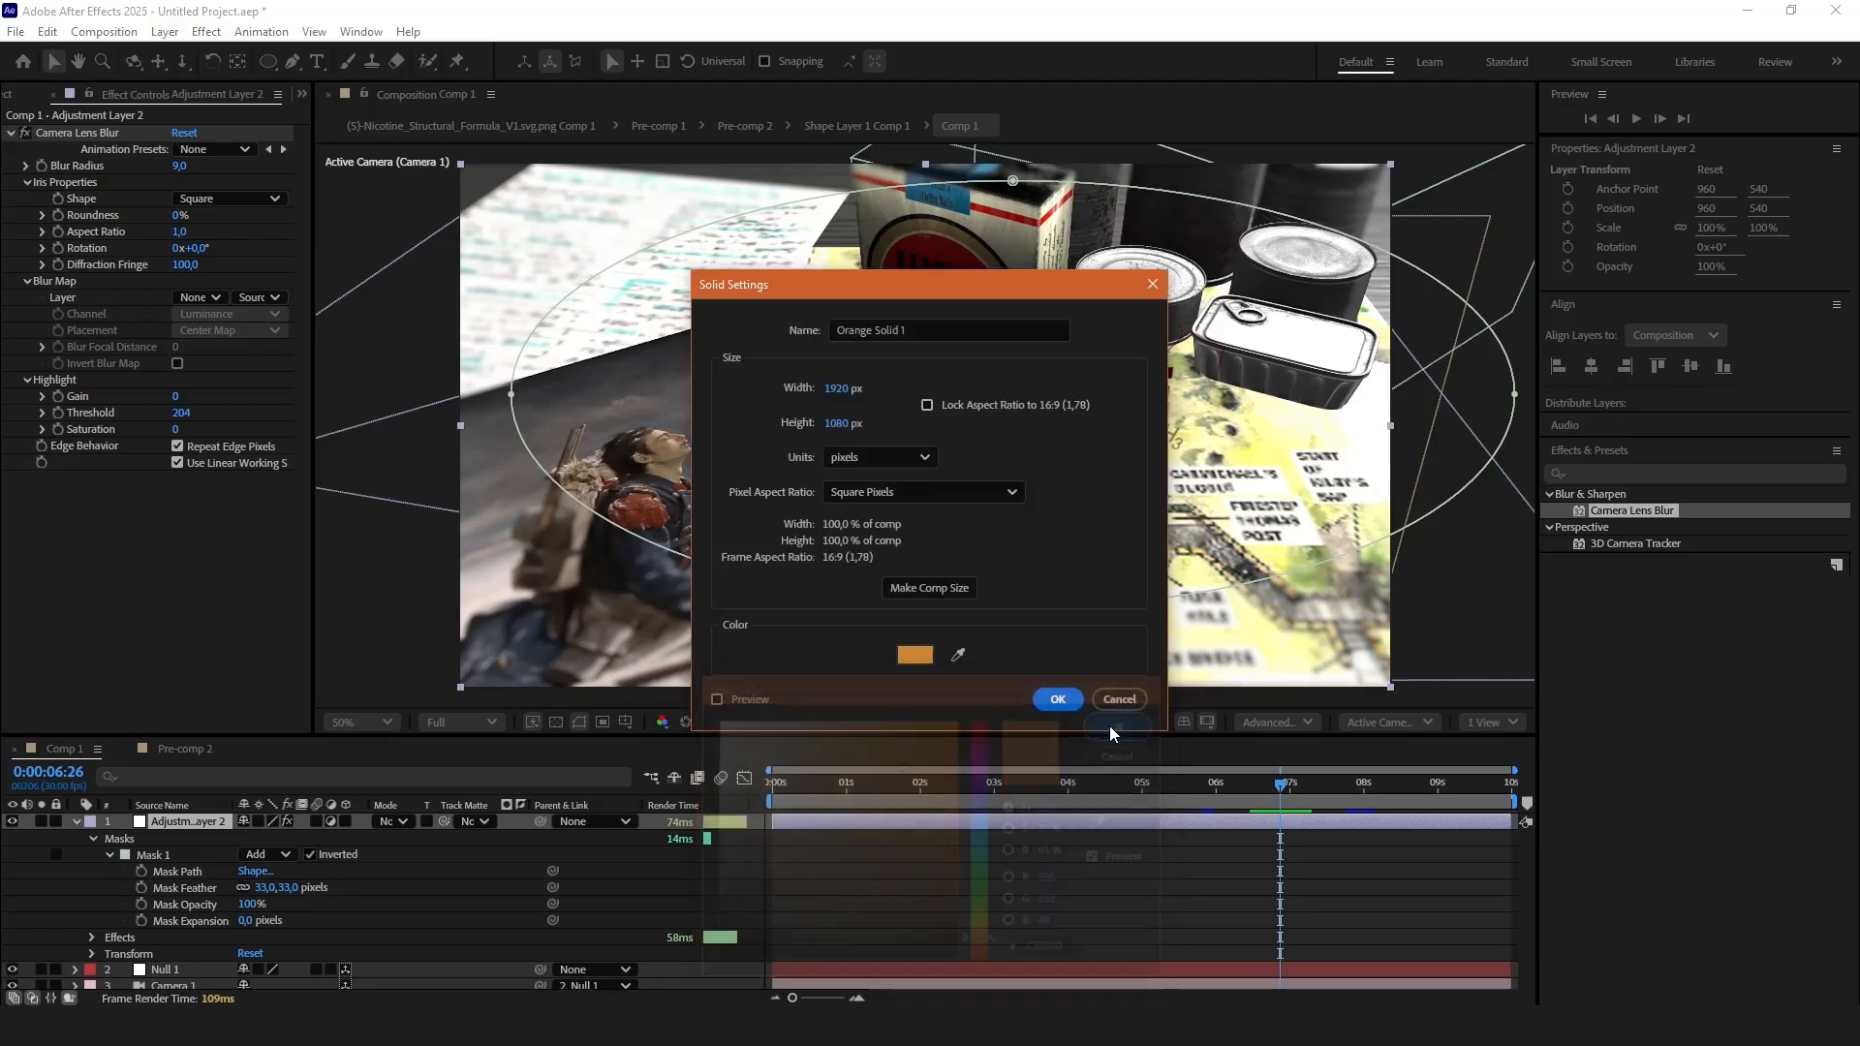
pyautogui.click(1058, 700)
pyautogui.moveTo(196, 901); pyautogui.dragTo(204, 906)
pyautogui.scroll(-1, 387, 896)
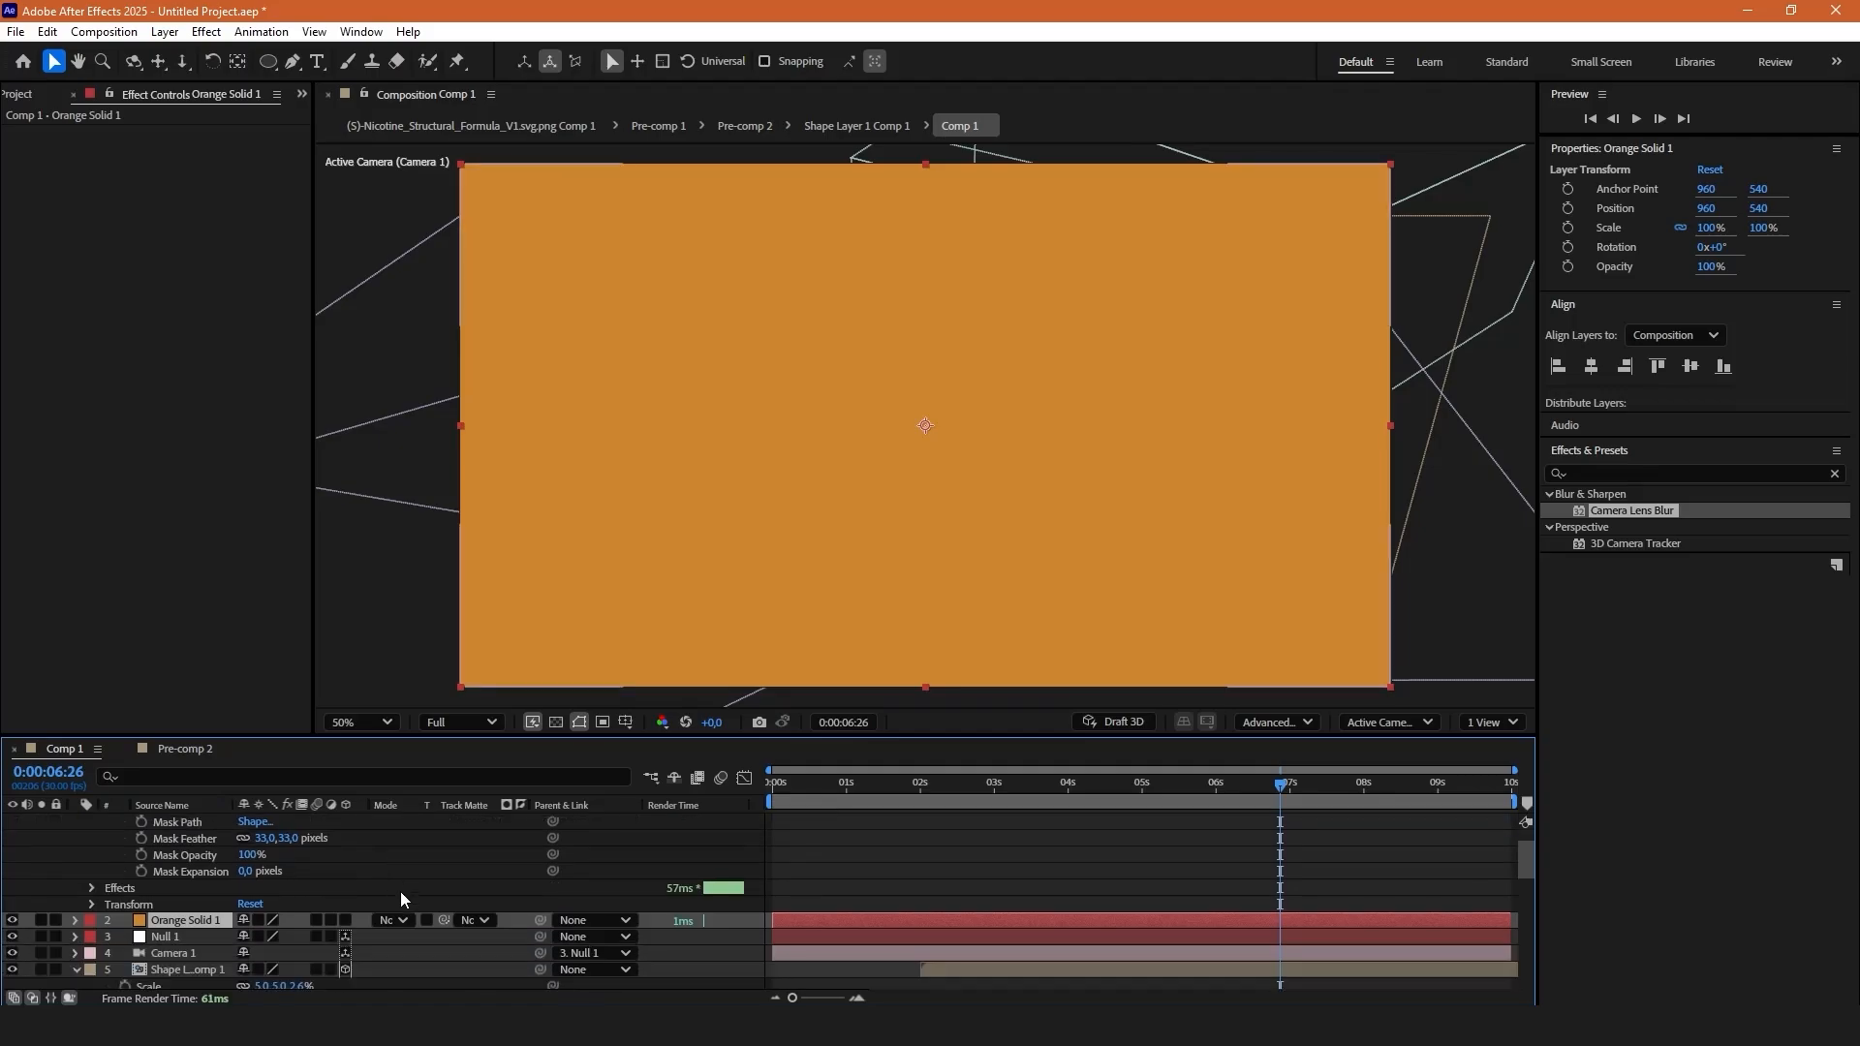
# Set the orange solid's blending mode to Lighten and its opacity to 15%.
pyautogui.click(396, 920)
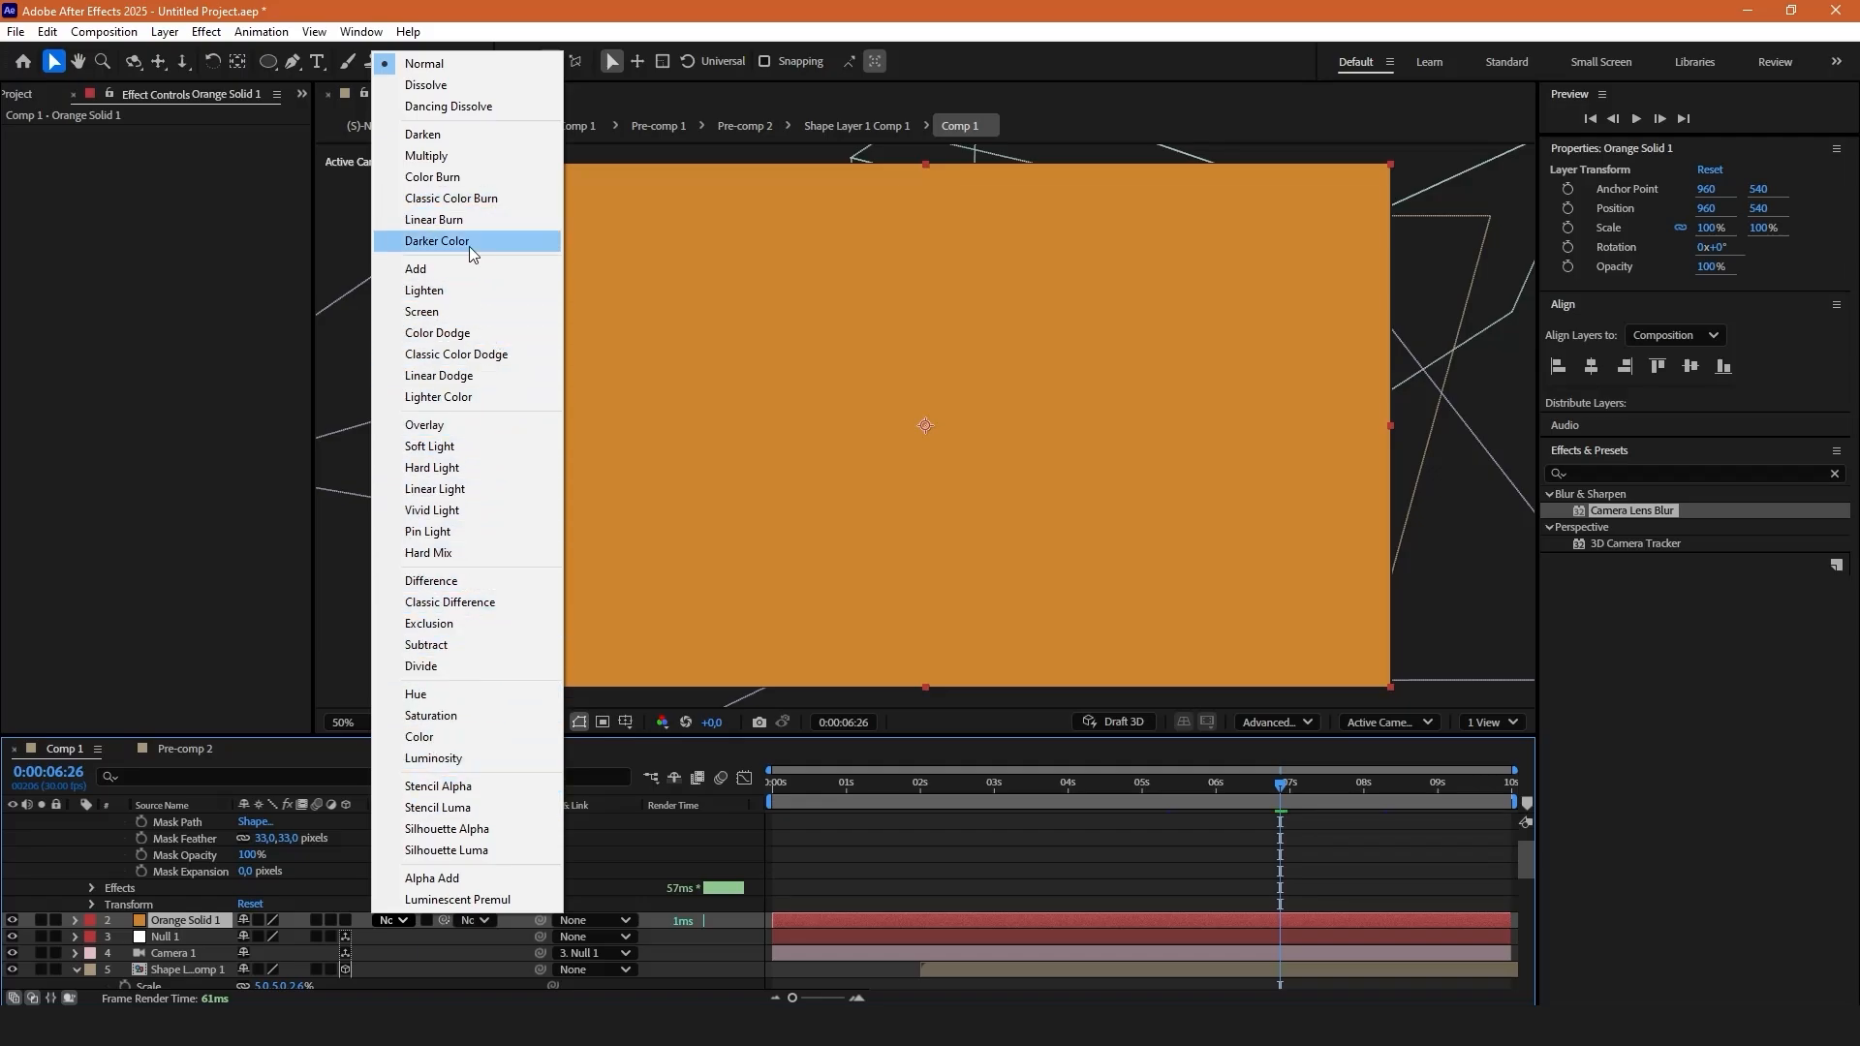
pyautogui.click(471, 289)
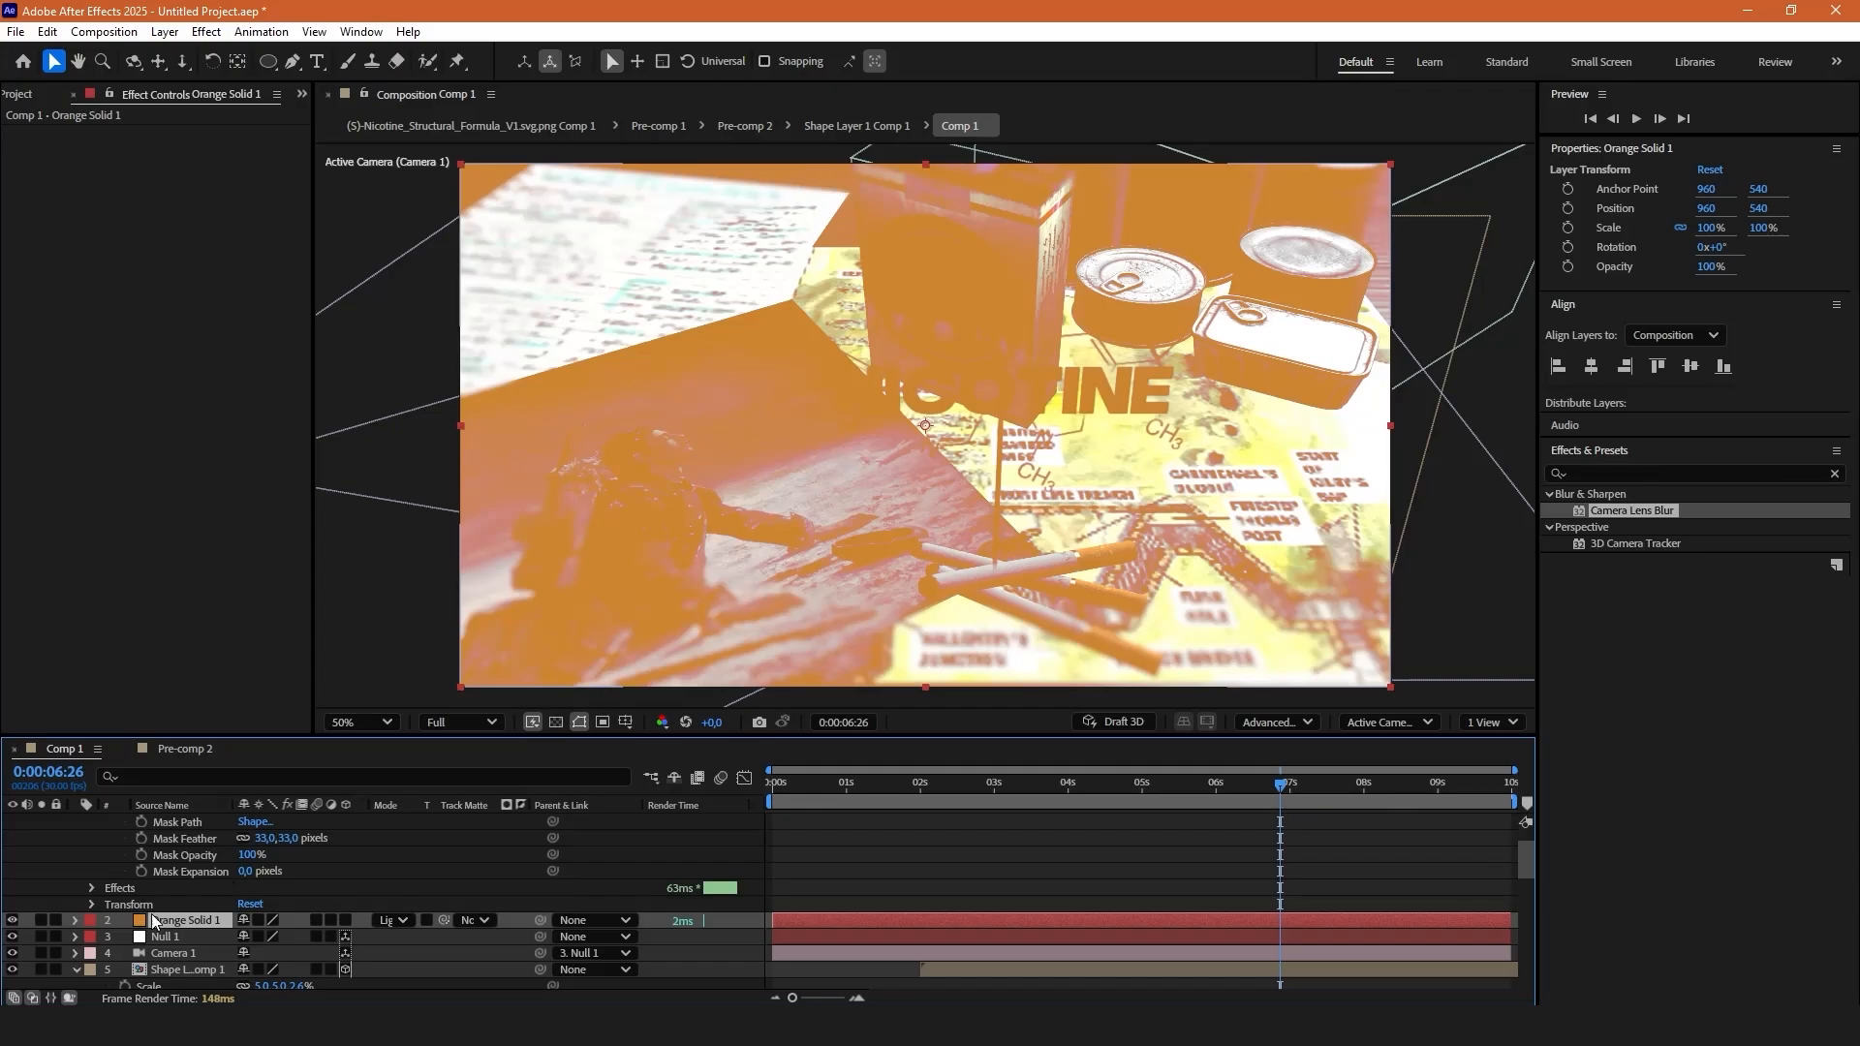
pyautogui.click(75, 920)
pyautogui.click(93, 936)
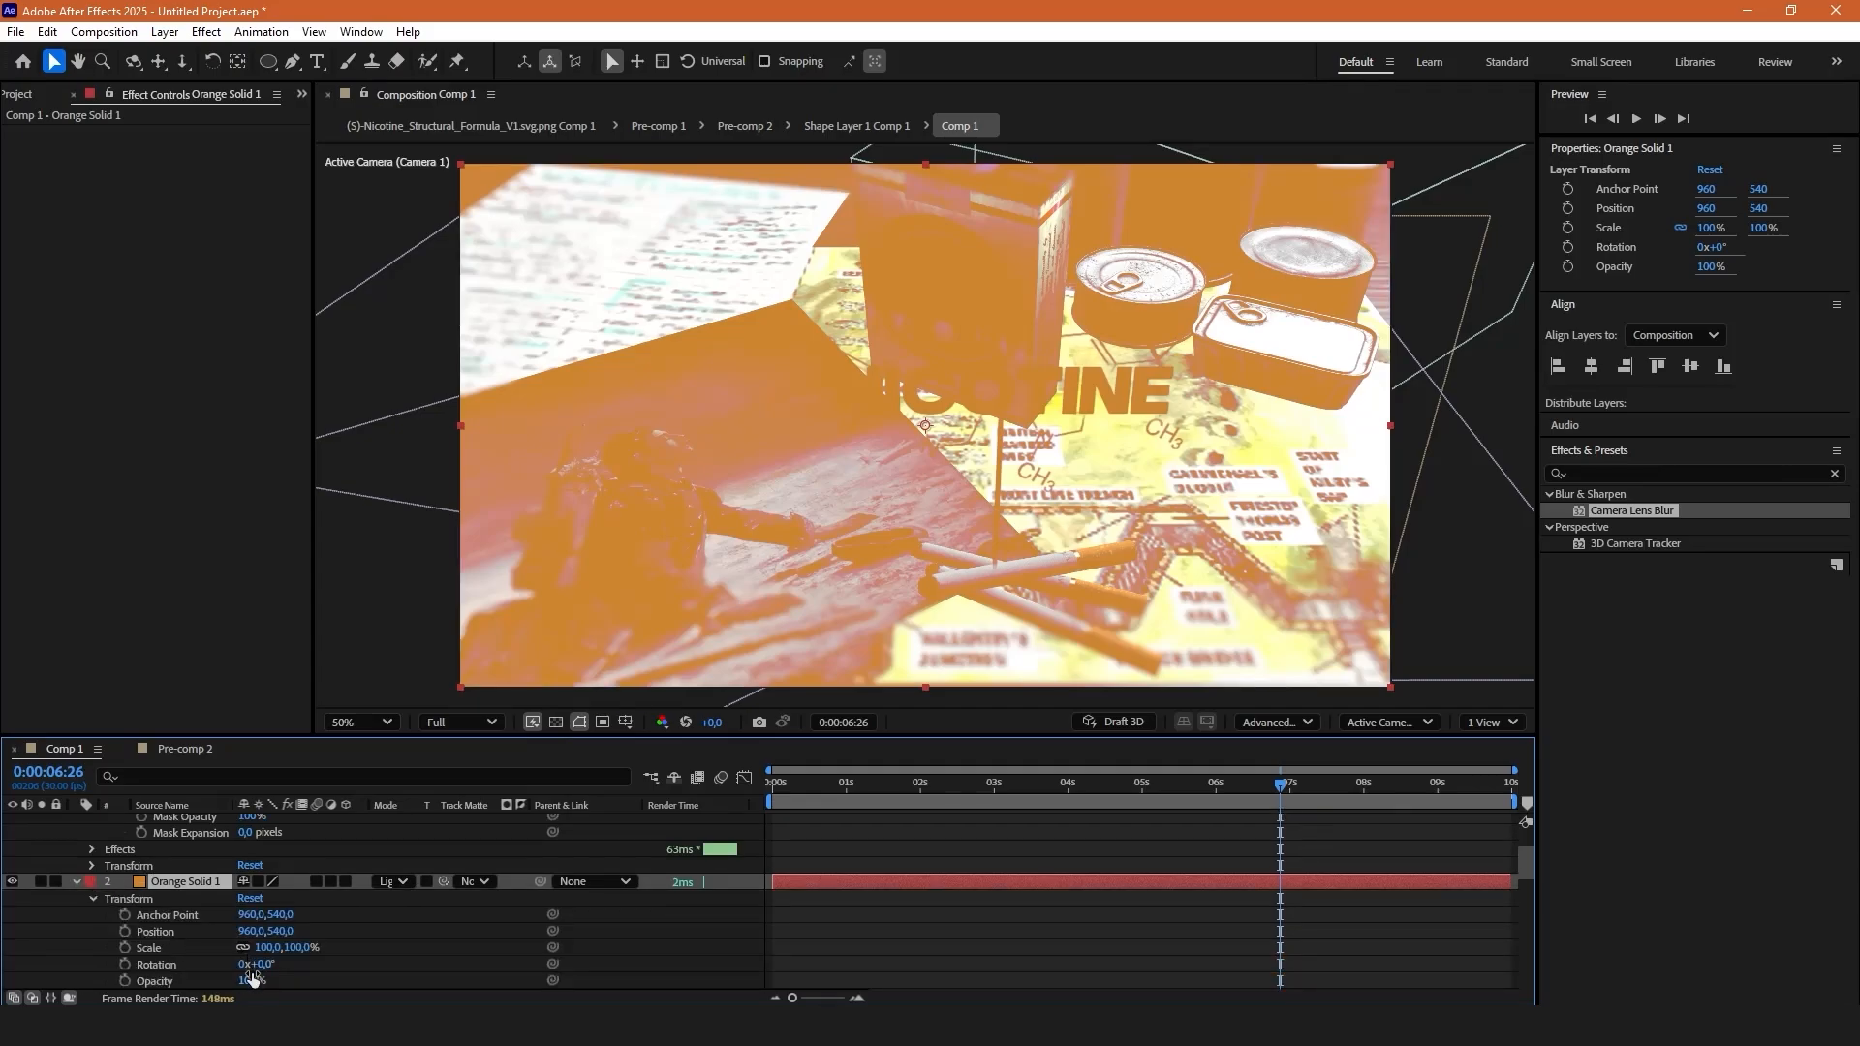
pyautogui.moveTo(254, 981); pyautogui.dragTo(173, 982)
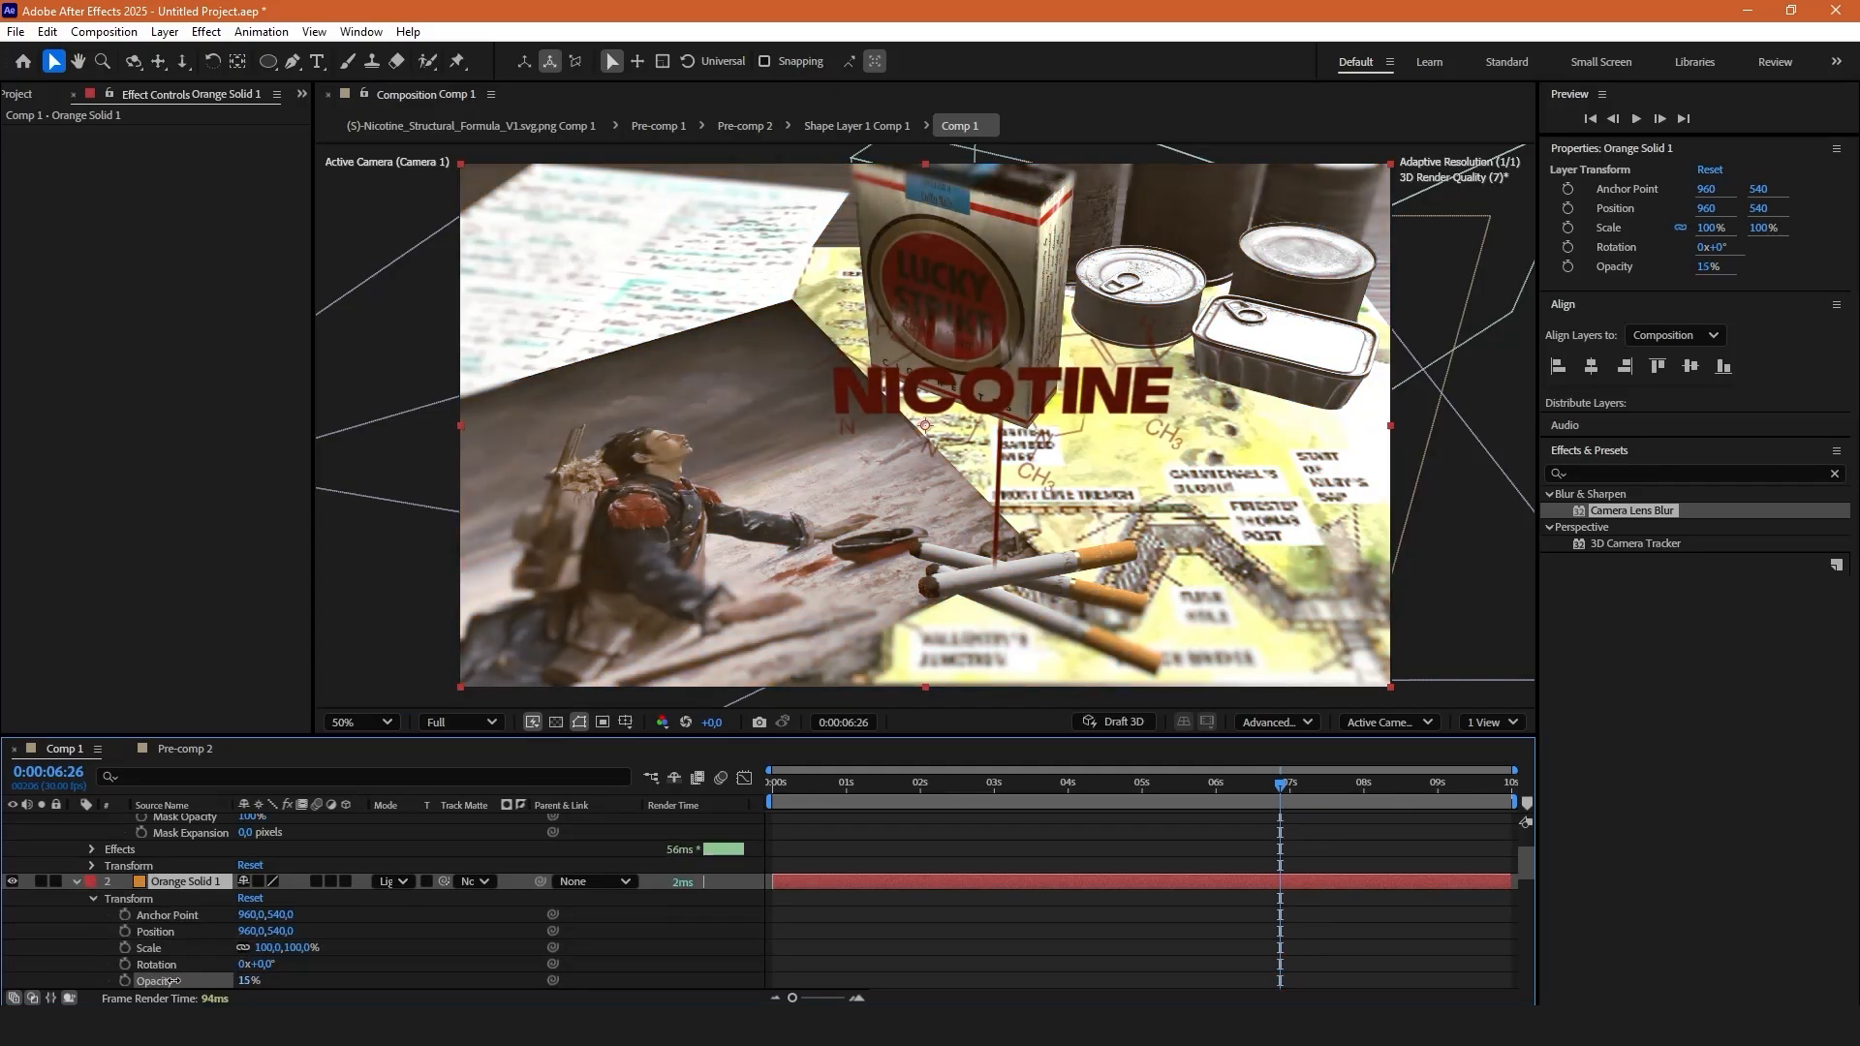
pyautogui.click(961, 914)
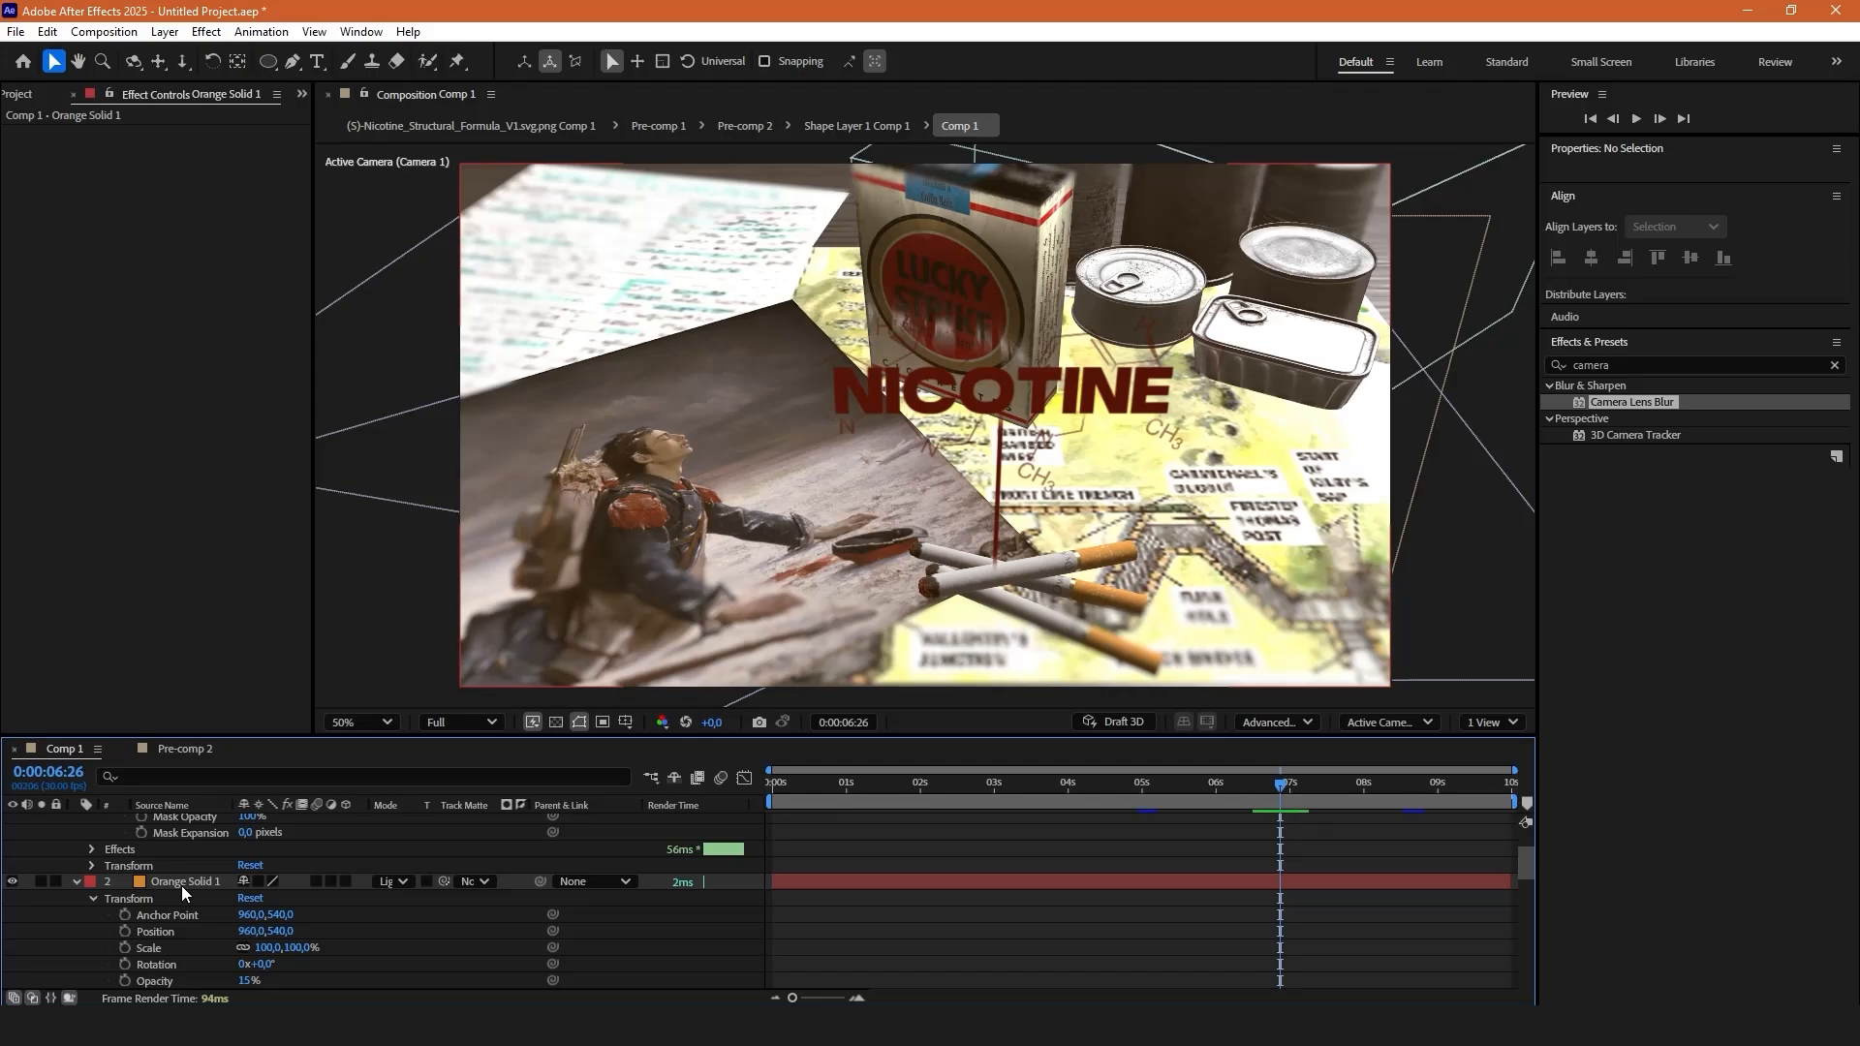
# Play the Comp 1 animation from the start to check the orange tint and the blurred edges.
pyautogui.click(183, 886)
pyautogui.press('space')
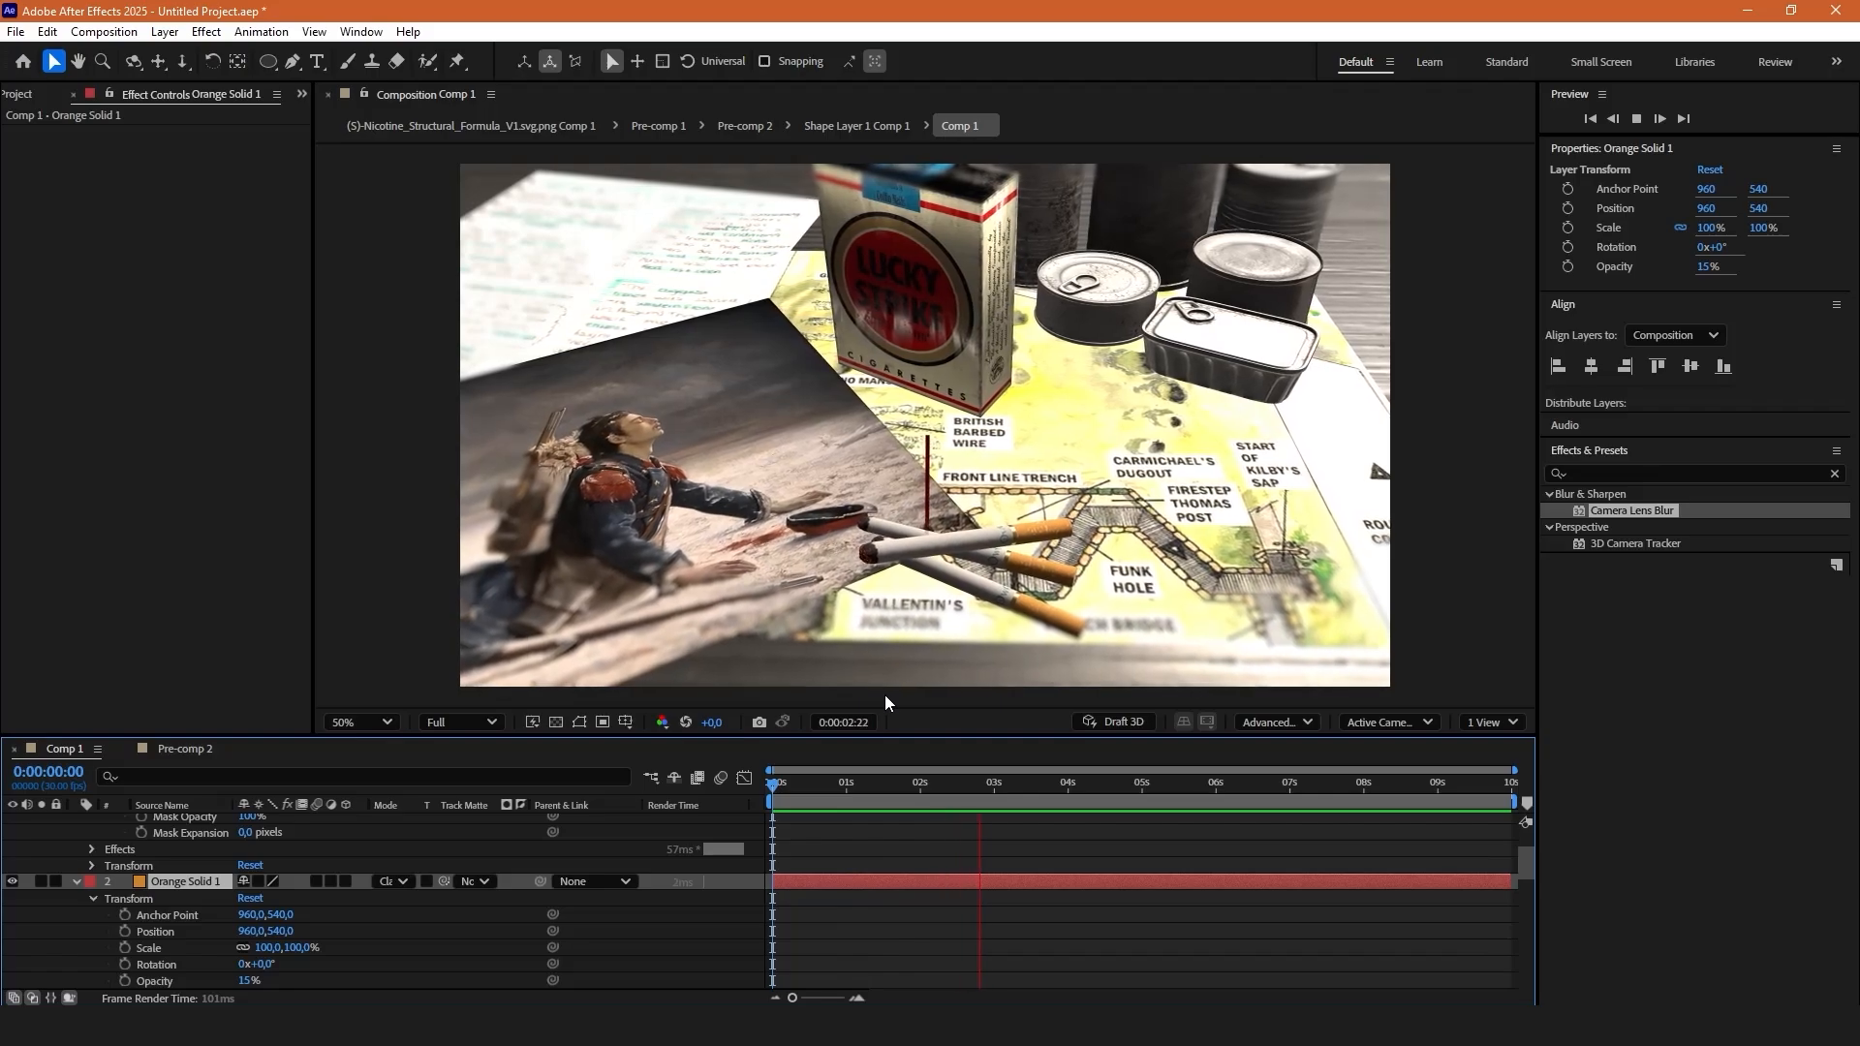